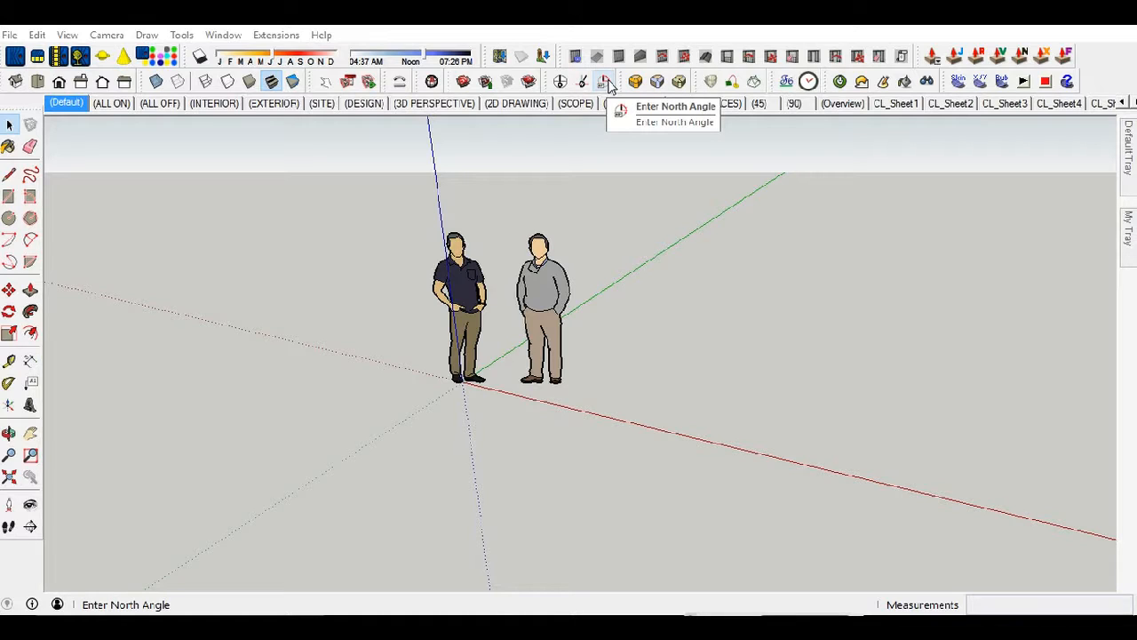
- Attach the model to a new time-tracking project saved as Main.suclock, replacing the existing file
{"action": "left_click", "coordinate": [609, 84]}
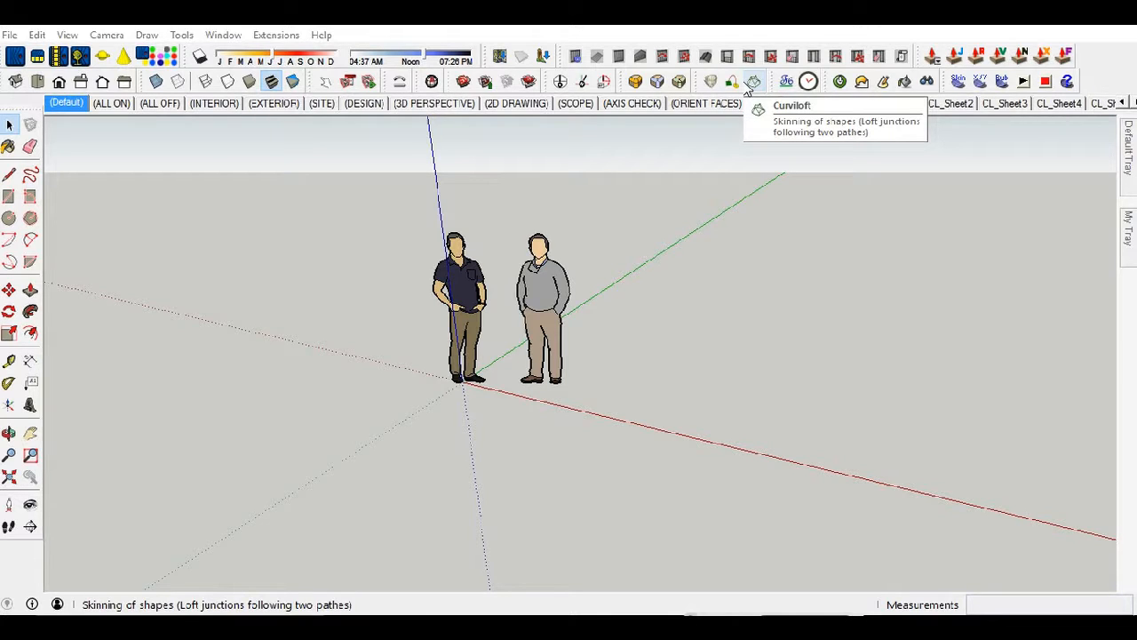
{"action": "left_click", "coordinate": [808, 81]}
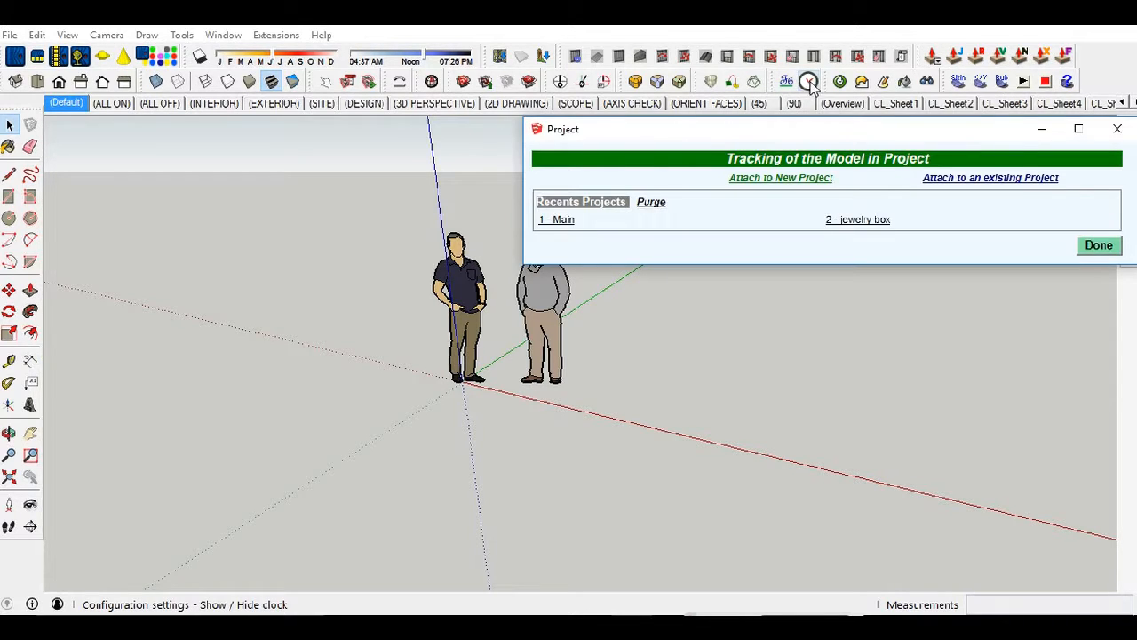
{"action": "left_click", "coordinate": [800, 188]}
{"action": "left_click", "coordinate": [738, 156]}
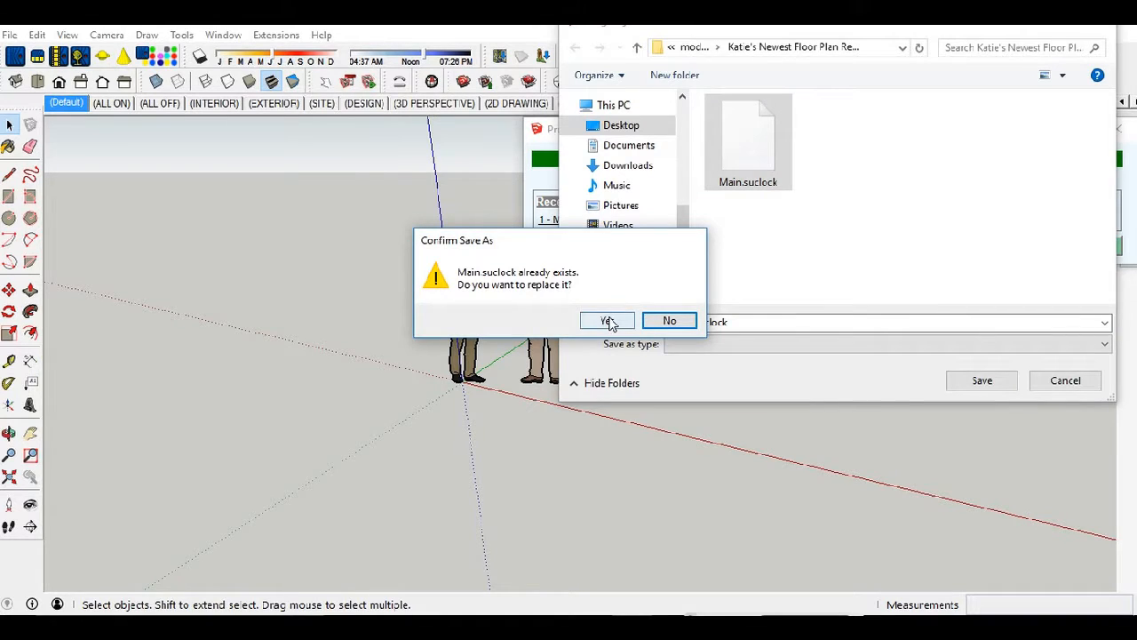
{"action": "left_click", "coordinate": [608, 322]}
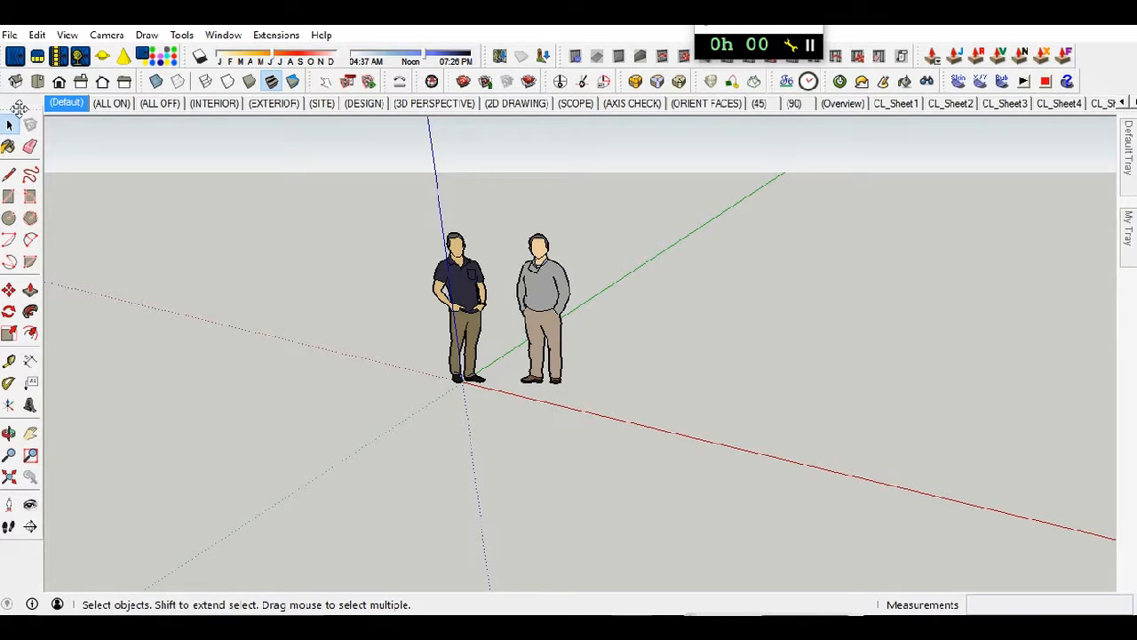
- Move the drawing tool set up against the toolbars above it and look through the scenes up to CL_Sheet7
{"action": "left_click_drag", "start_coordinate": [20, 109], "coordinate": [18, 94]}
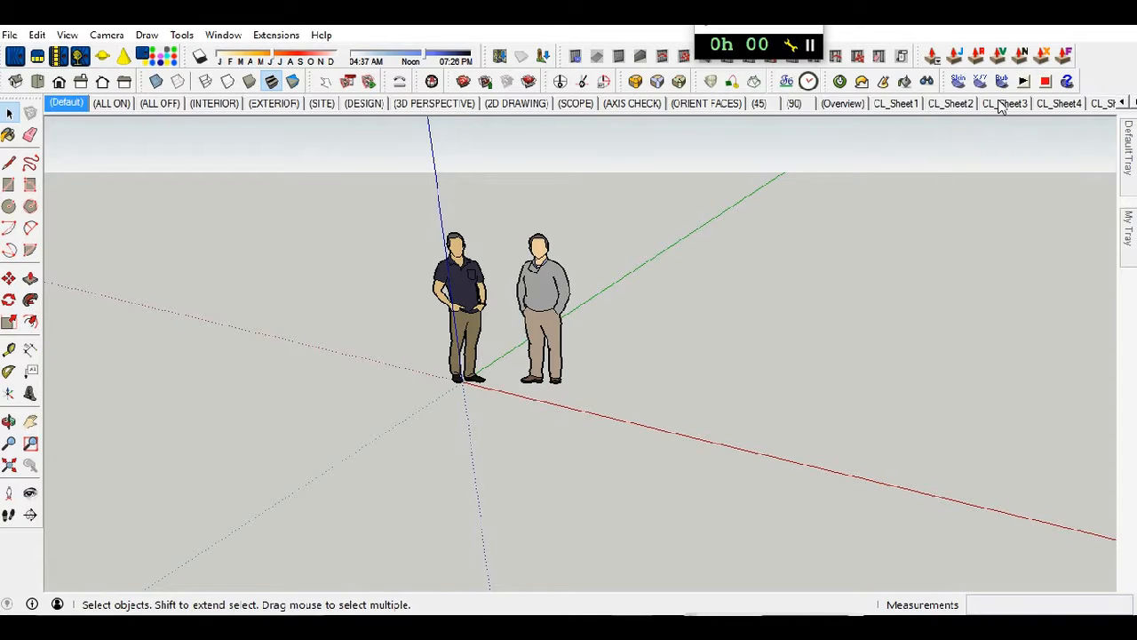
{"action": "left_click", "coordinate": [1132, 103]}
{"action": "left_click", "coordinate": [1132, 103]}
{"action": "left_click", "coordinate": [1132, 103]}
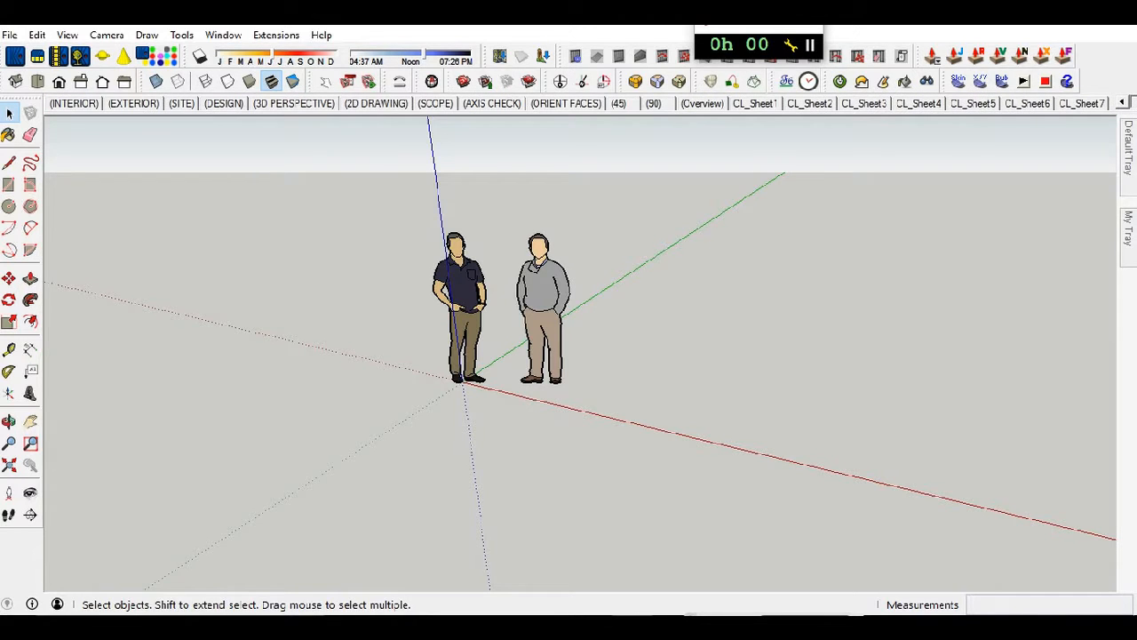
{"action": "left_click", "coordinate": [1123, 103]}
{"action": "left_click", "coordinate": [1123, 103]}
{"action": "left_click", "coordinate": [1123, 103]}
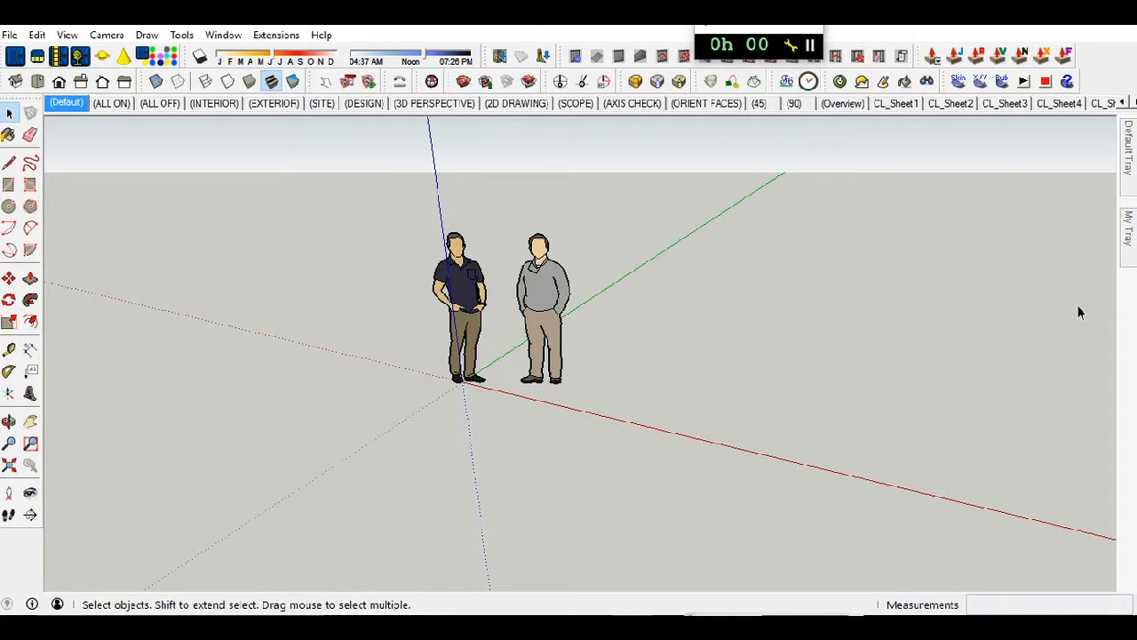
- Examine the template's layer list from the ARCH layers down to the SITE layers
{"action": "mouse_move", "coordinate": [1126, 267]}
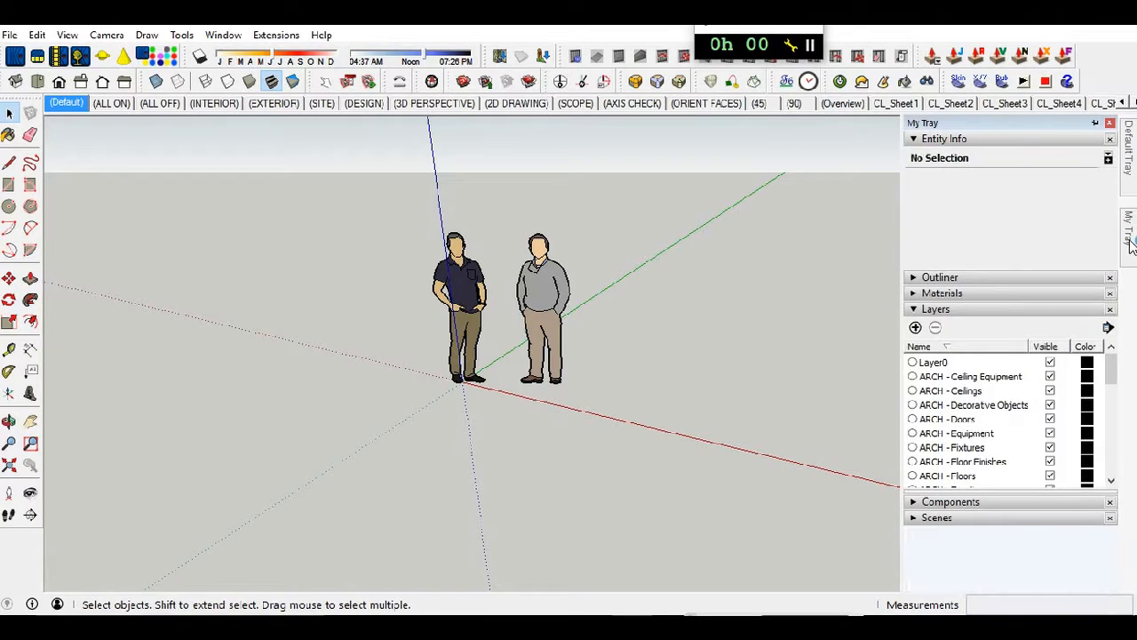
{"action": "scroll", "coordinate": [1002, 412], "scroll_direction": "down", "scroll_amount": 10}
{"action": "scroll", "coordinate": [1000, 418], "scroll_direction": "down", "scroll_amount": 1}
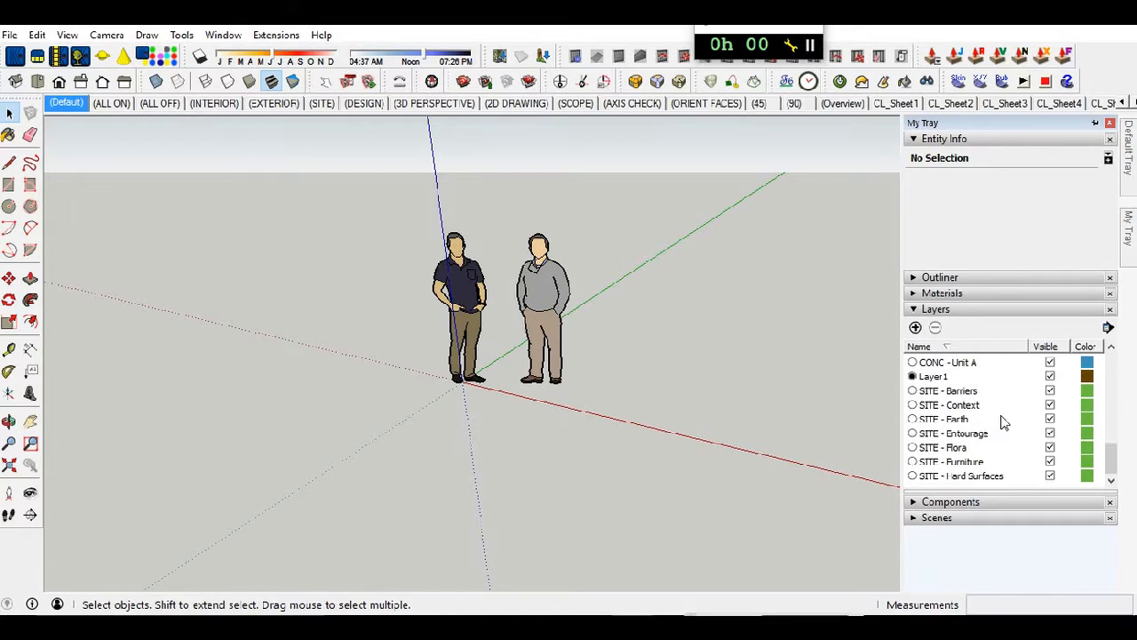
{"action": "scroll", "coordinate": [1002, 421], "scroll_direction": "up", "scroll_amount": 10}
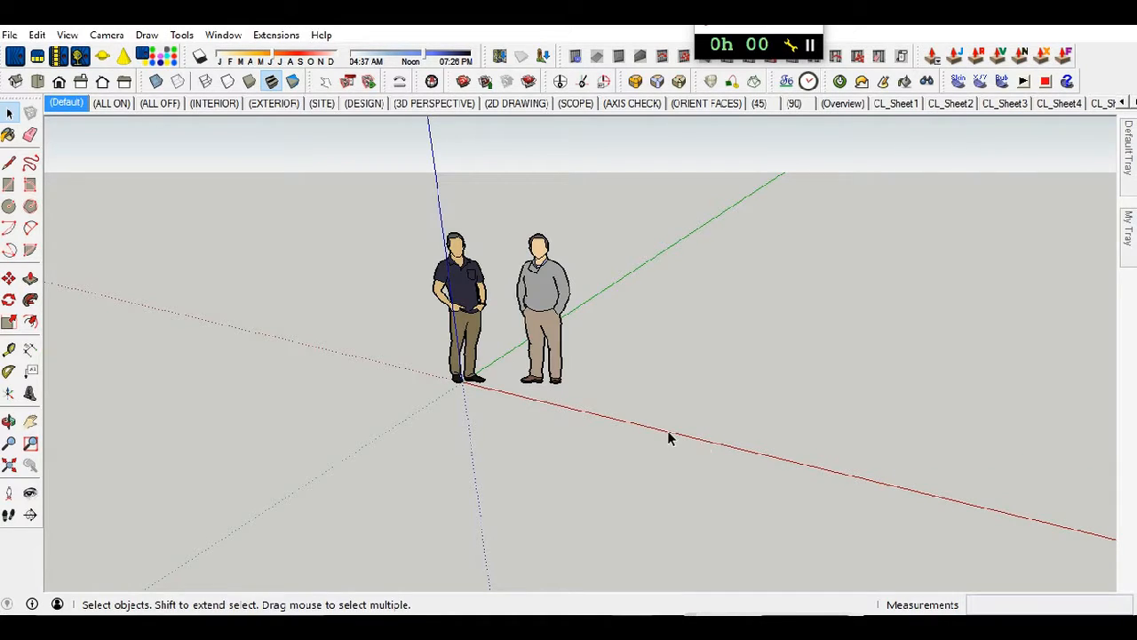
- Open the dark-shirted figure's component and work inward through its nested groups to the deeper levels
{"action": "left_click_drag", "start_coordinate": [345, 195], "coordinate": [673, 461]}
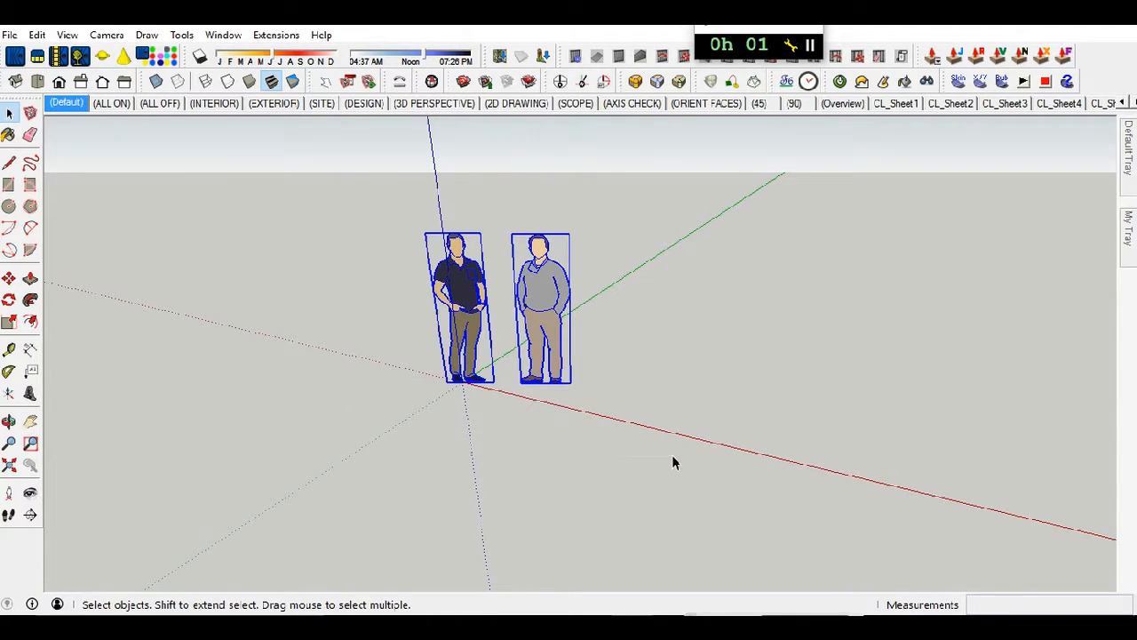
{"action": "double_click", "coordinate": [472, 298]}
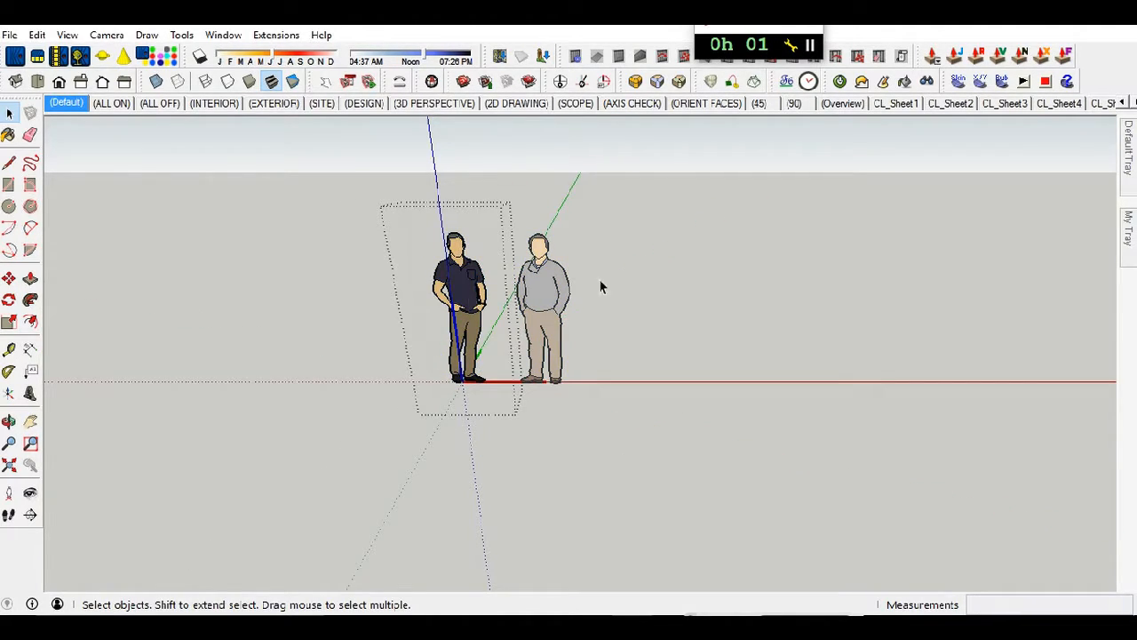
{"action": "left_click", "coordinate": [471, 293]}
{"action": "double_click", "coordinate": [471, 290]}
{"action": "left_click", "coordinate": [471, 290]}
{"action": "double_click", "coordinate": [471, 289]}
{"action": "left_click", "coordinate": [471, 293]}
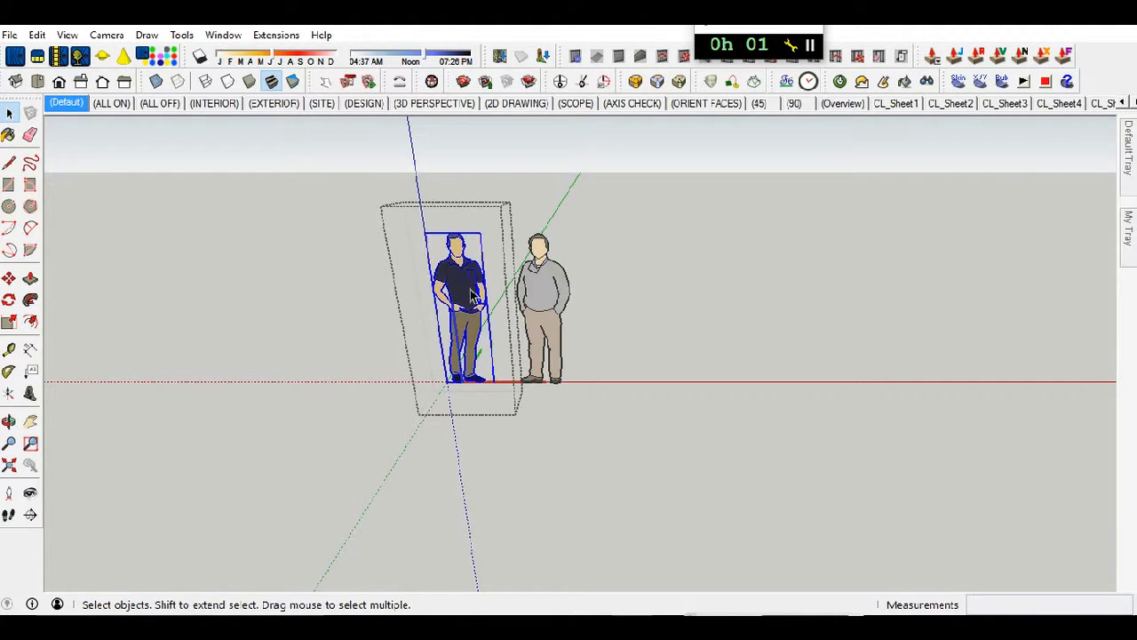
{"action": "double_click", "coordinate": [471, 289]}
{"action": "left_click", "coordinate": [471, 290]}
{"action": "double_click", "coordinate": [470, 289]}
{"action": "double_click", "coordinate": [470, 288]}
{"action": "double_click", "coordinate": [470, 289]}
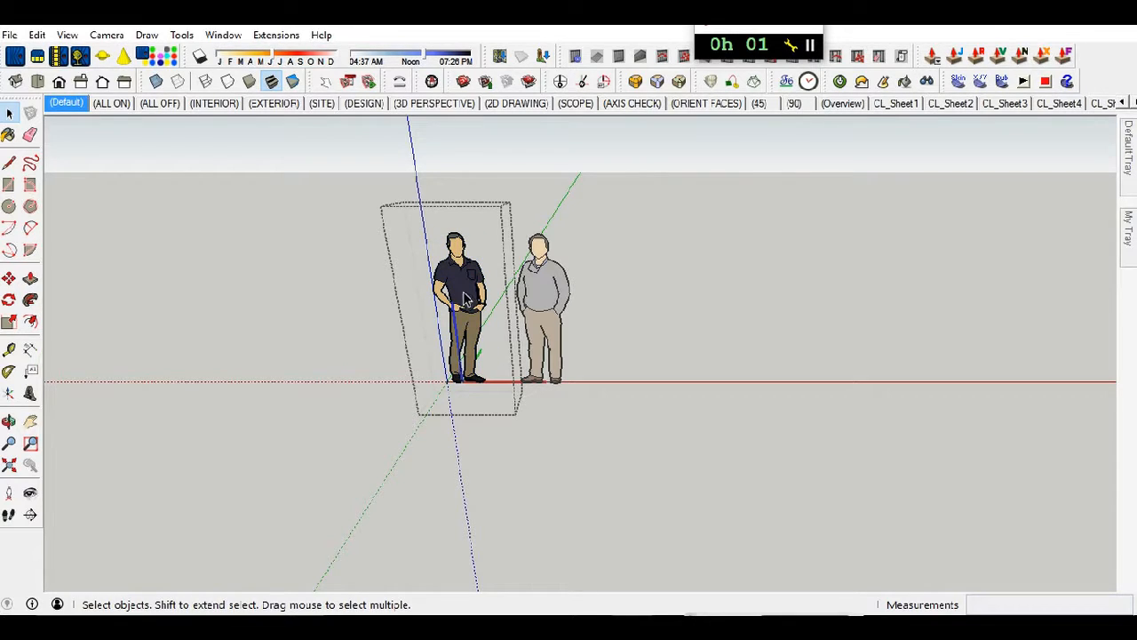
- Expand the Outliner, select the dark-shirted figure's inner group and keep My Tray pinned open
{"action": "mouse_move", "coordinate": [1132, 229]}
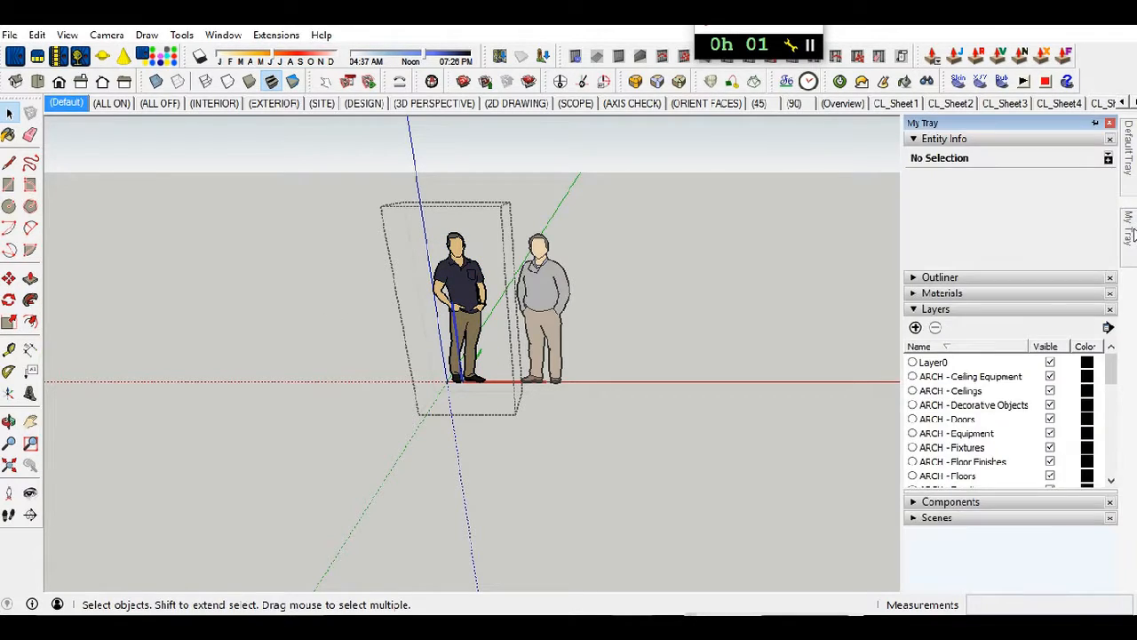
{"action": "left_click", "coordinate": [913, 277]}
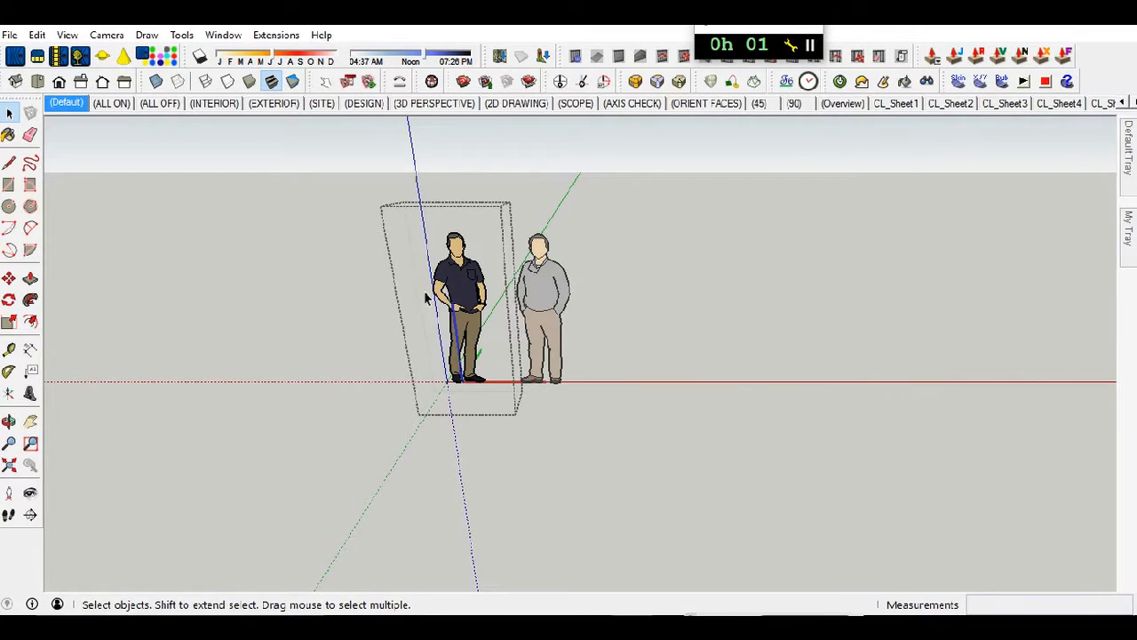
{"action": "left_click", "coordinate": [471, 297]}
{"action": "mouse_move", "coordinate": [1127, 229]}
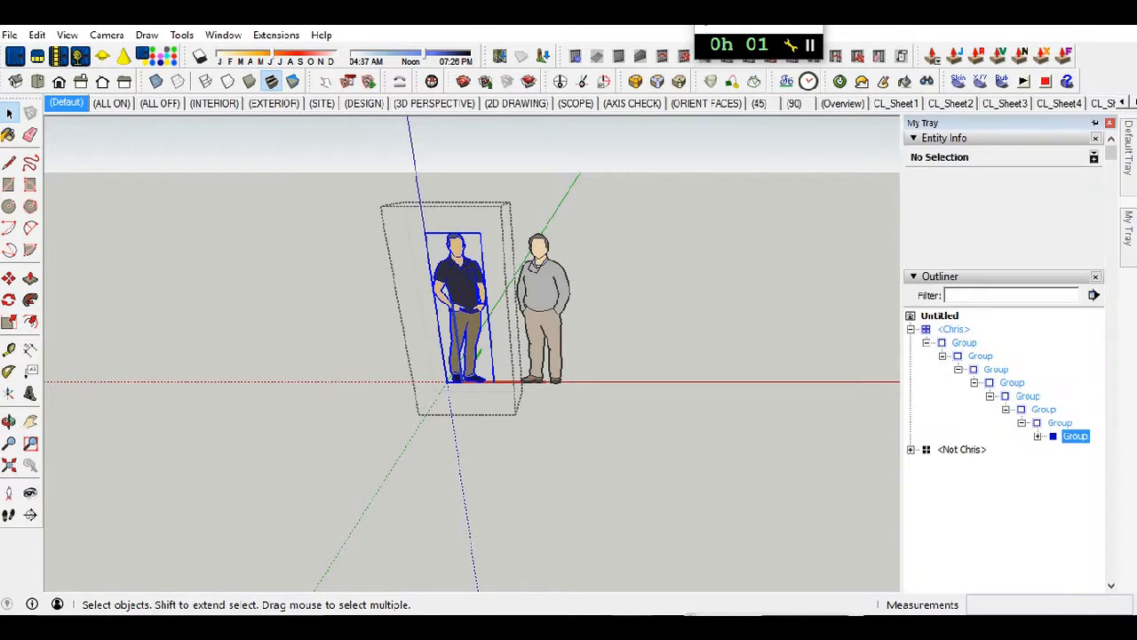
{"action": "left_click", "coordinate": [1094, 123]}
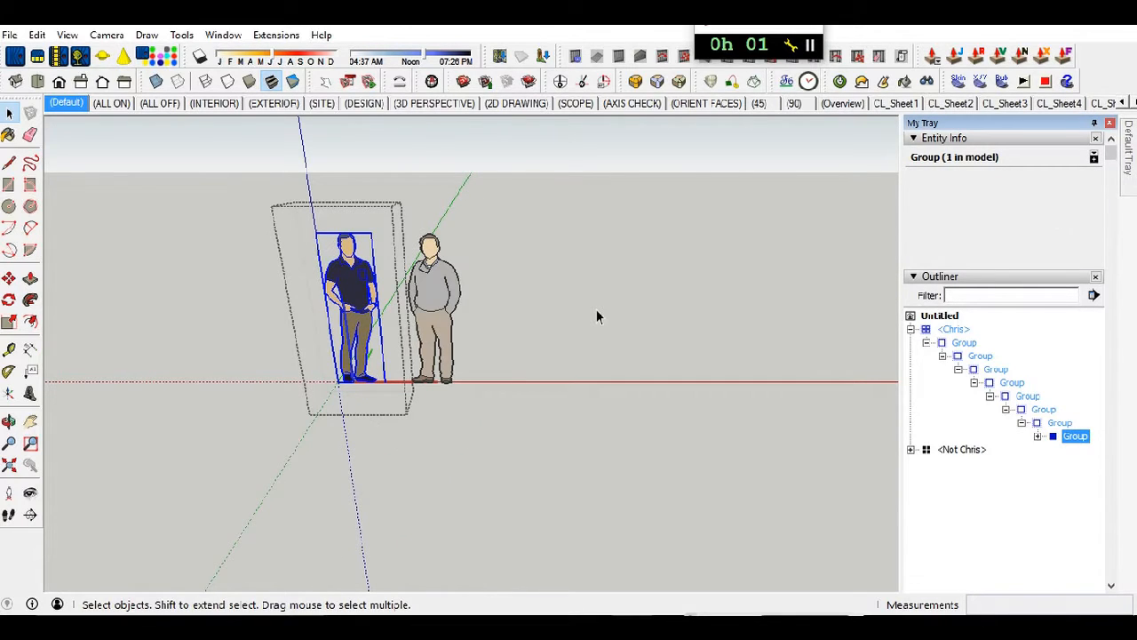
- Step out of the dark-shirted figure's nested groups level by level, selecting each group to check its layer in Entity Info
{"action": "left_click", "coordinate": [513, 210]}
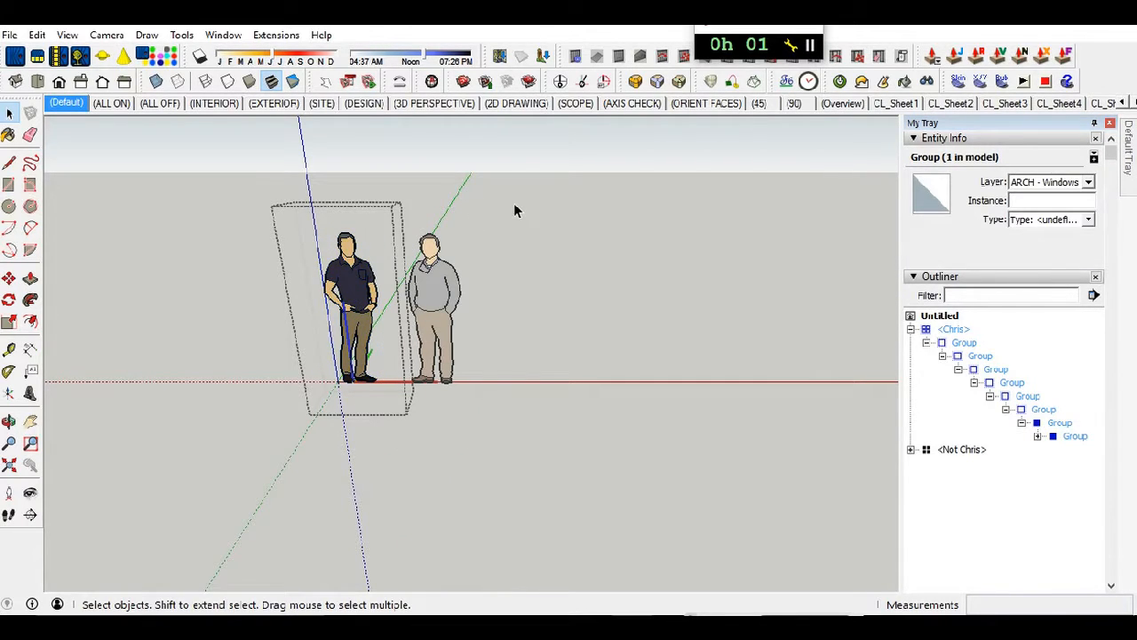
{"action": "left_click", "coordinate": [359, 275]}
{"action": "left_click", "coordinate": [243, 228]}
{"action": "left_click", "coordinate": [344, 284]}
{"action": "left_click", "coordinate": [255, 236]}
{"action": "left_click", "coordinate": [340, 278]}
{"action": "left_click", "coordinate": [278, 242]}
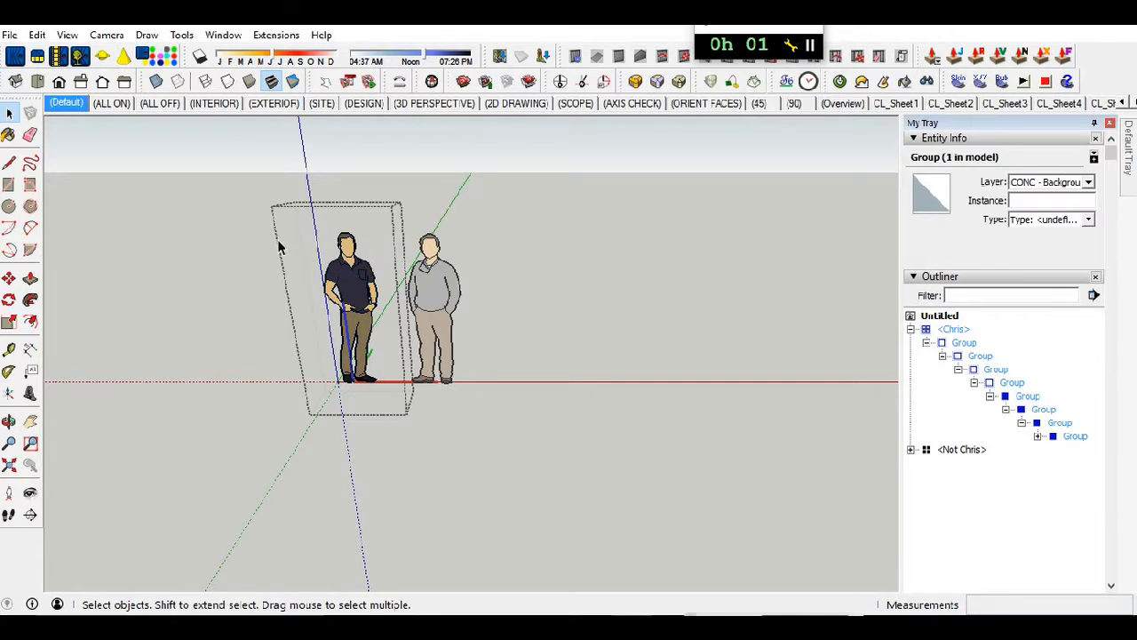
{"action": "left_click", "coordinate": [343, 272]}
{"action": "left_click", "coordinate": [253, 249]}
{"action": "left_click", "coordinate": [341, 270]}
{"action": "left_click", "coordinate": [235, 229]}
{"action": "left_click", "coordinate": [540, 239]}
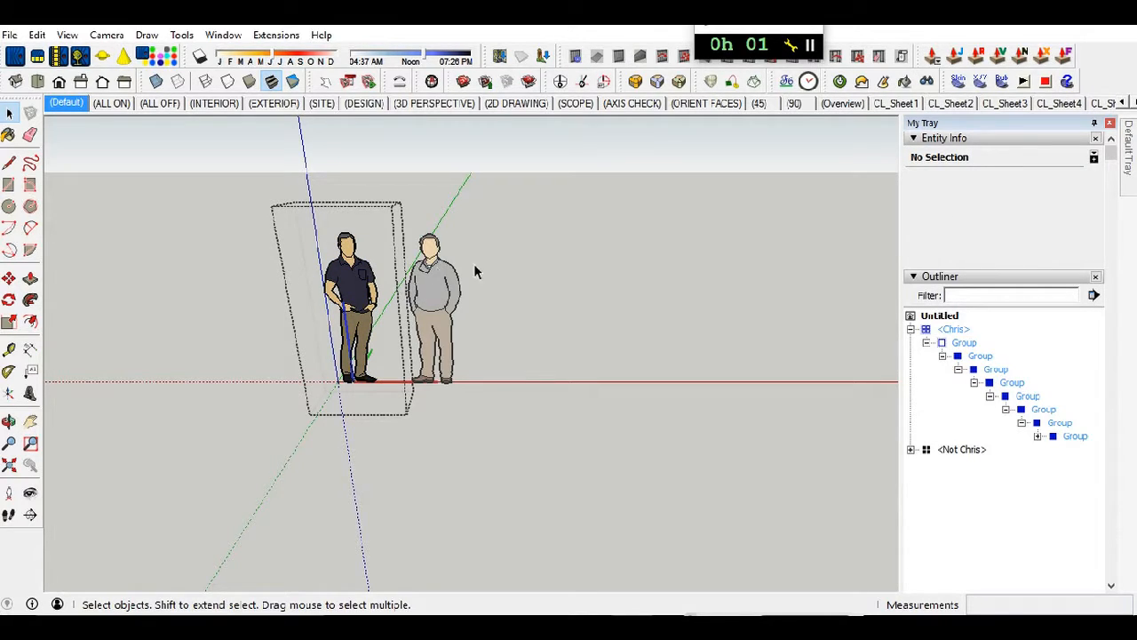
{"action": "left_click", "coordinate": [370, 280]}
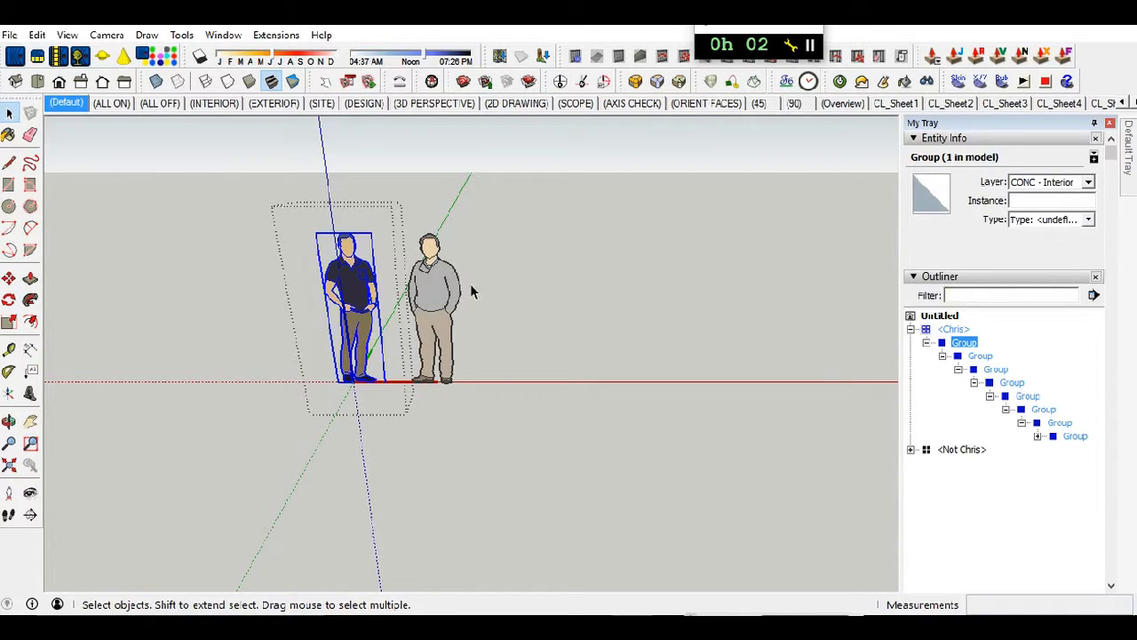
{"action": "left_click", "coordinate": [430, 284]}
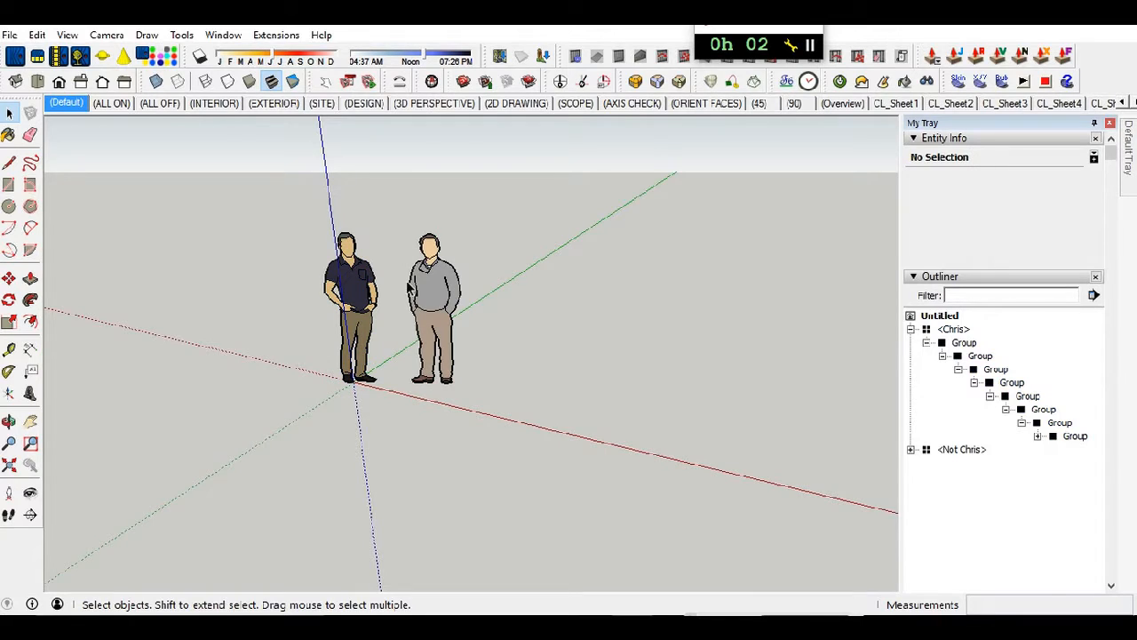
- Open the grey-sweater figure's component and nested groups to examine their Outliner hierarchy, then close all open components
{"action": "left_click", "coordinate": [439, 297]}
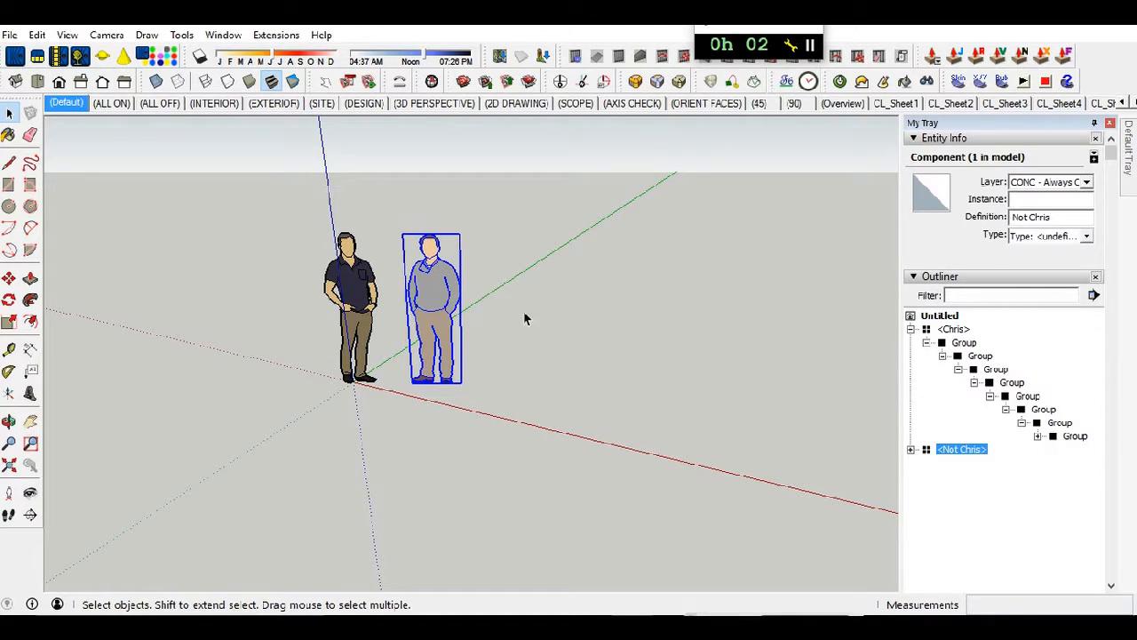
{"action": "double_click", "coordinate": [450, 303]}
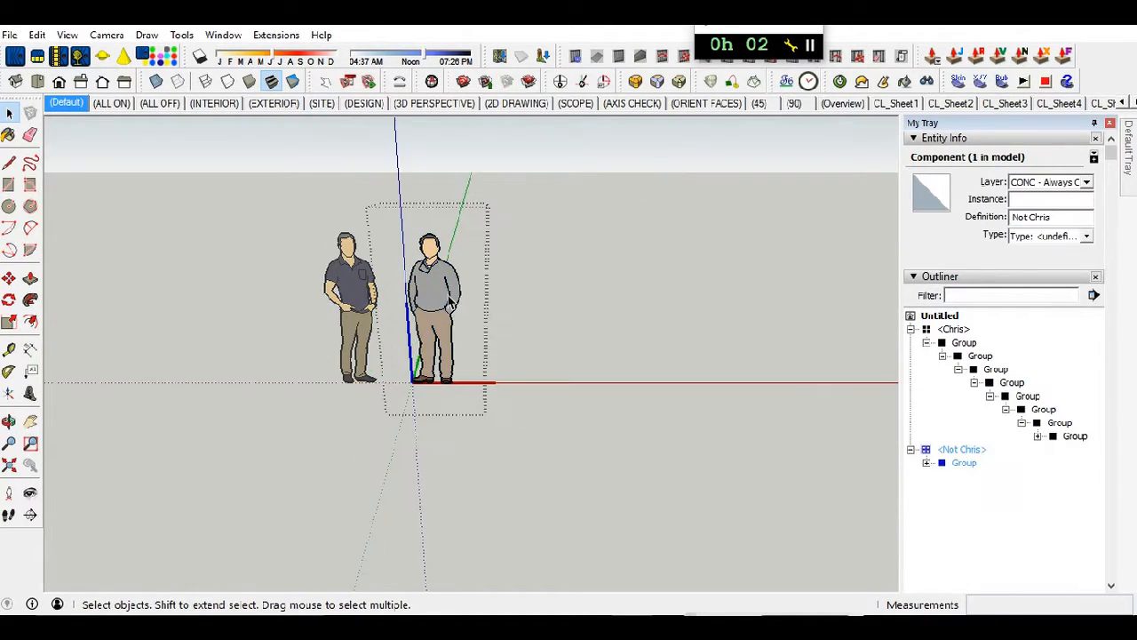
{"action": "double_click", "coordinate": [452, 303]}
{"action": "double_click", "coordinate": [448, 298]}
{"action": "double_click", "coordinate": [450, 303]}
{"action": "double_click", "coordinate": [450, 303]}
{"action": "double_click", "coordinate": [450, 303]}
{"action": "left_click", "coordinate": [569, 315]}
{"action": "left_click", "coordinate": [355, 284]}
{"action": "left_click", "coordinate": [370, 301]}
{"action": "left_click", "coordinate": [391, 306]}
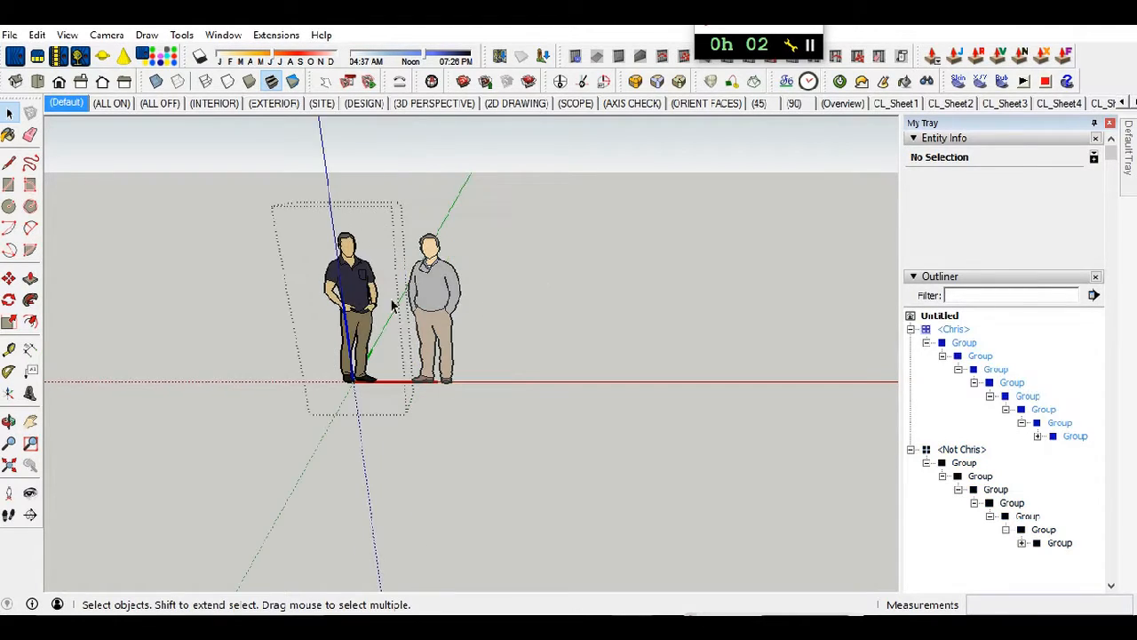
{"action": "left_click", "coordinate": [570, 274]}
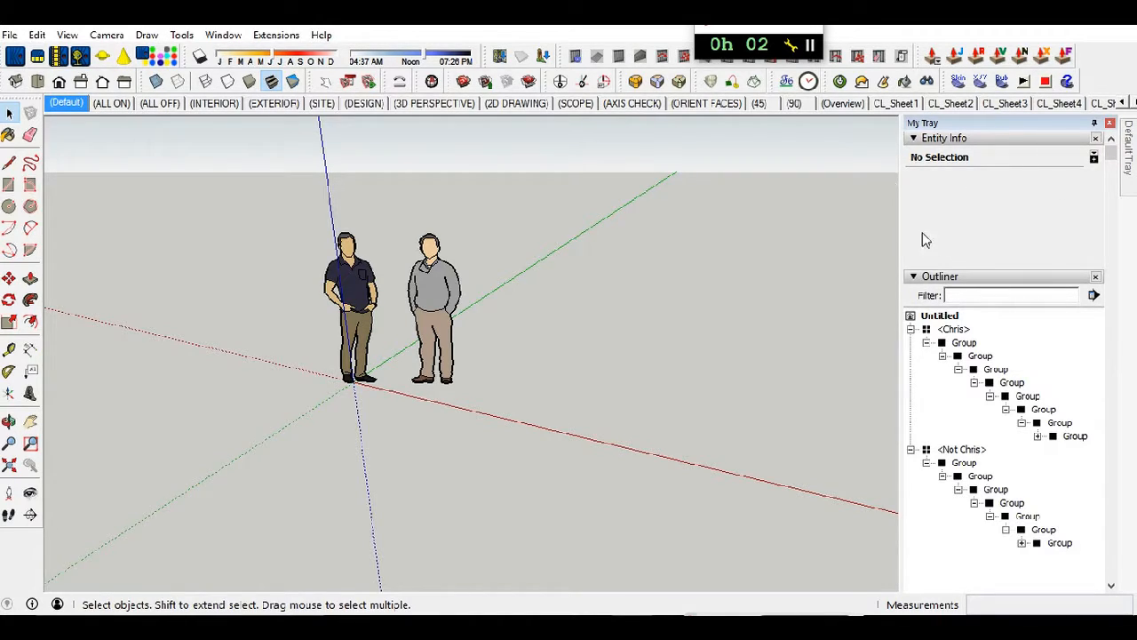
- Collapse the Outliner and Layers sections of My Tray
{"action": "left_click", "coordinate": [913, 277]}
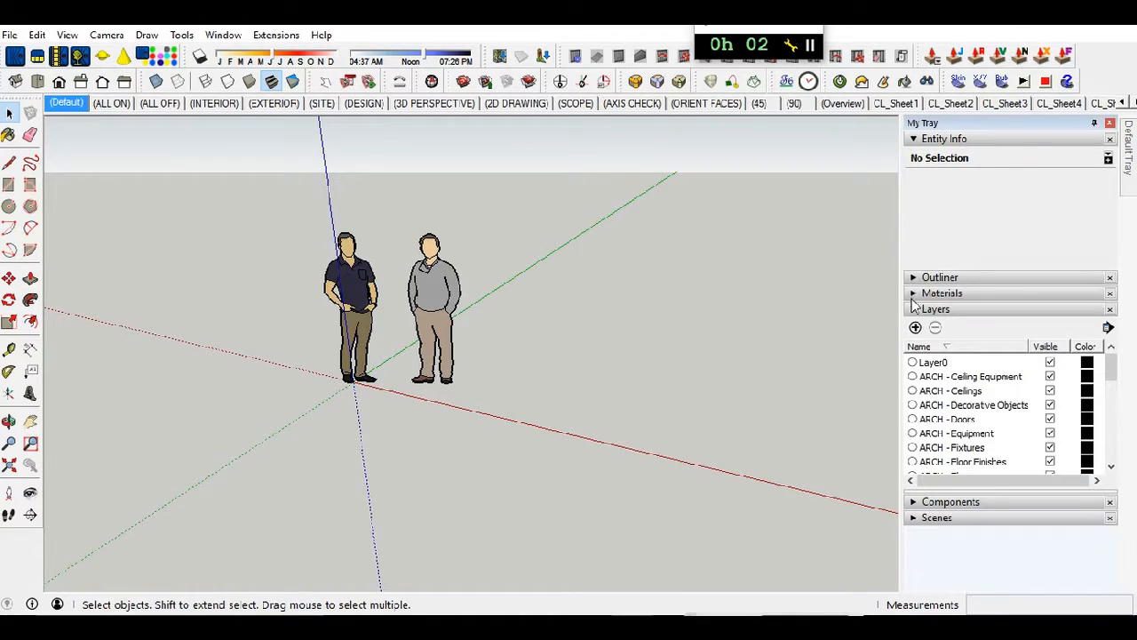
{"action": "left_click", "coordinate": [913, 309]}
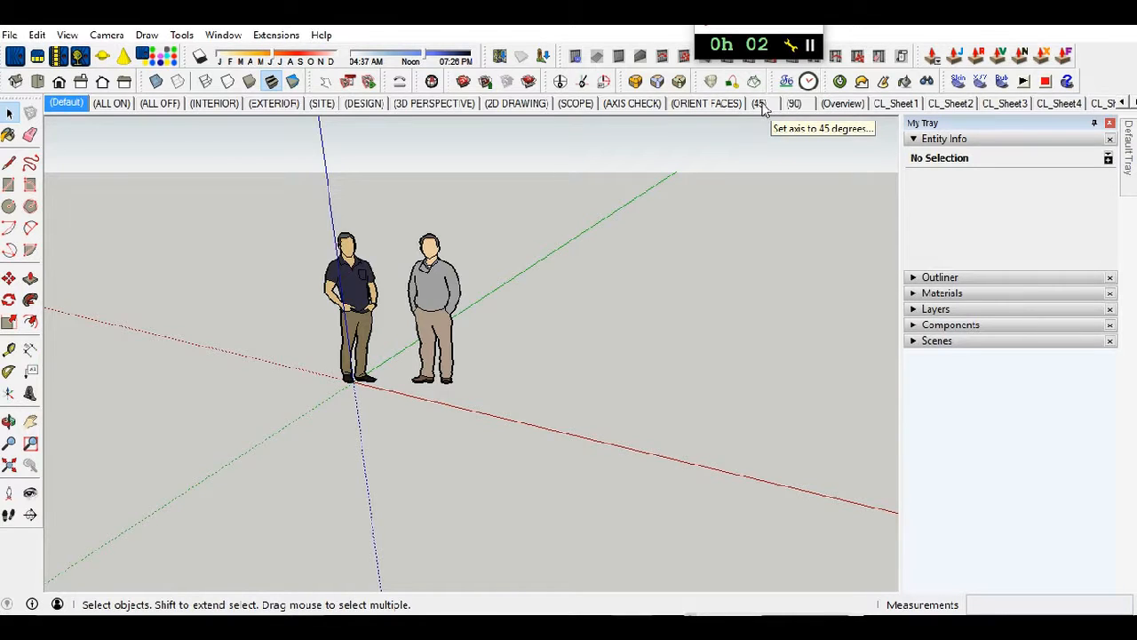
- Alternate between the (90) and (45) scenes to compare their axis orientations, ending on the (45) scene
{"action": "left_click", "coordinate": [799, 106]}
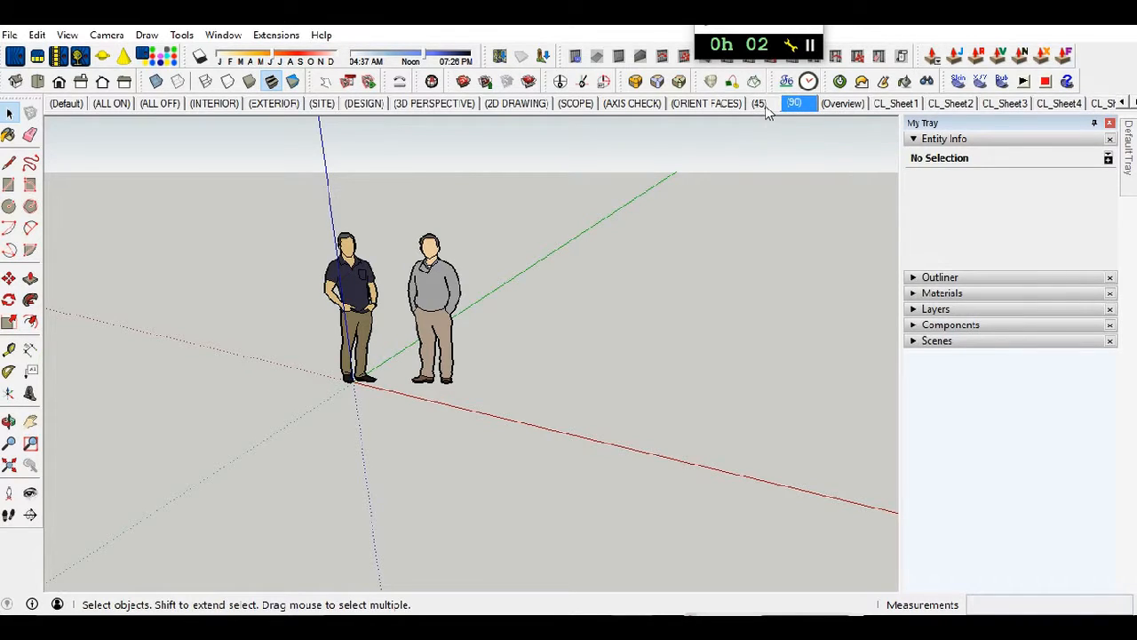
{"action": "left_click", "coordinate": [760, 104]}
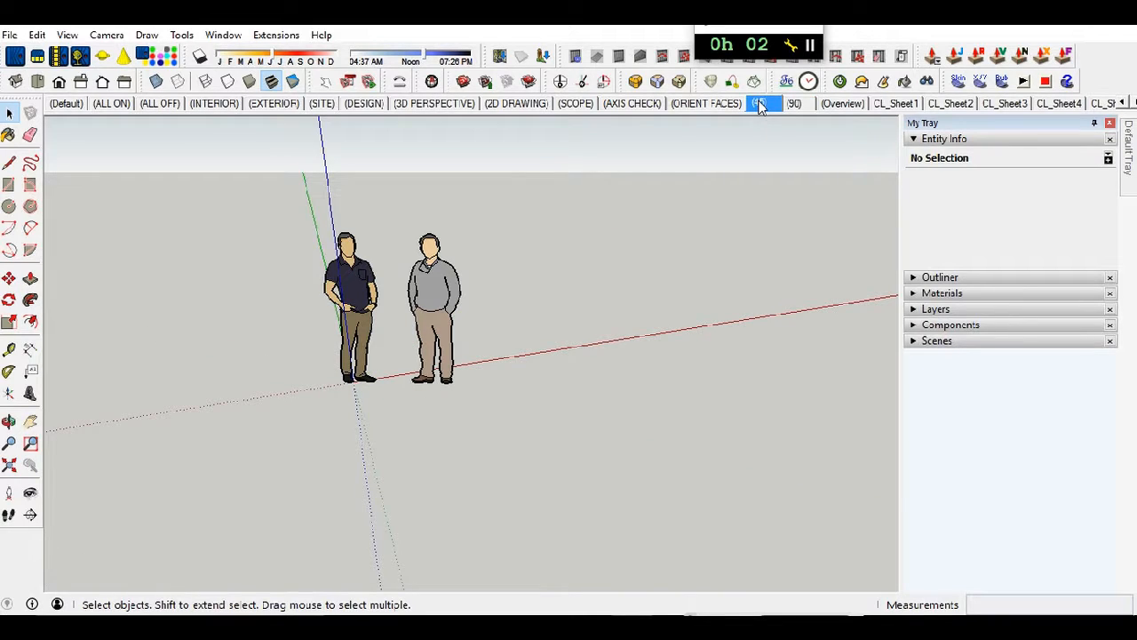
{"action": "left_click", "coordinate": [796, 105]}
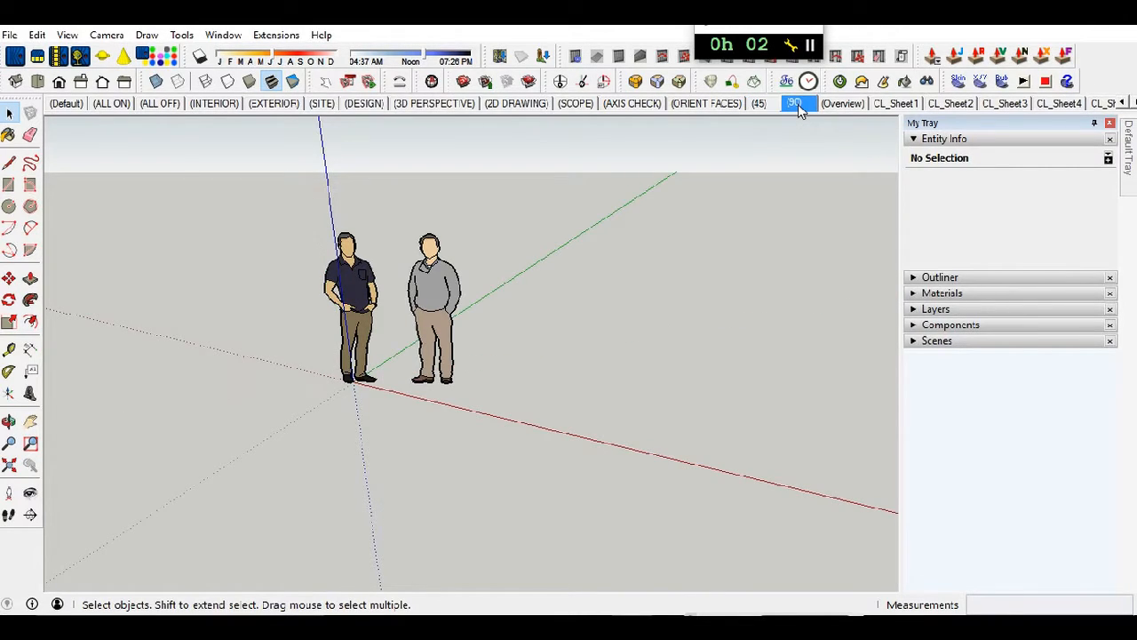
{"action": "left_click", "coordinate": [759, 104]}
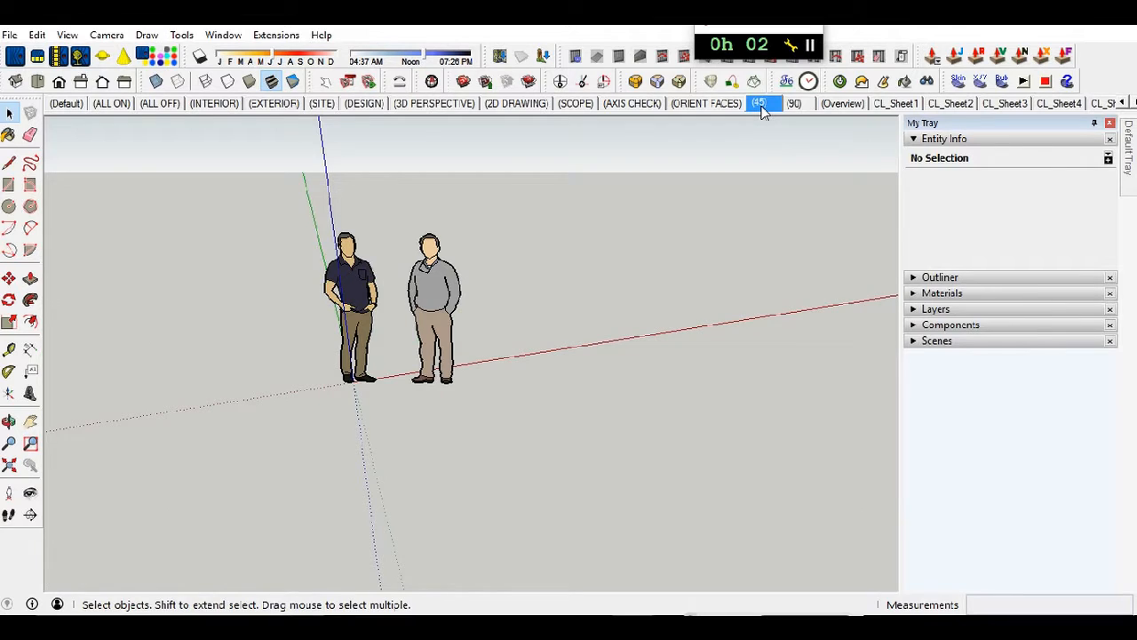
{"action": "left_click", "coordinate": [796, 103]}
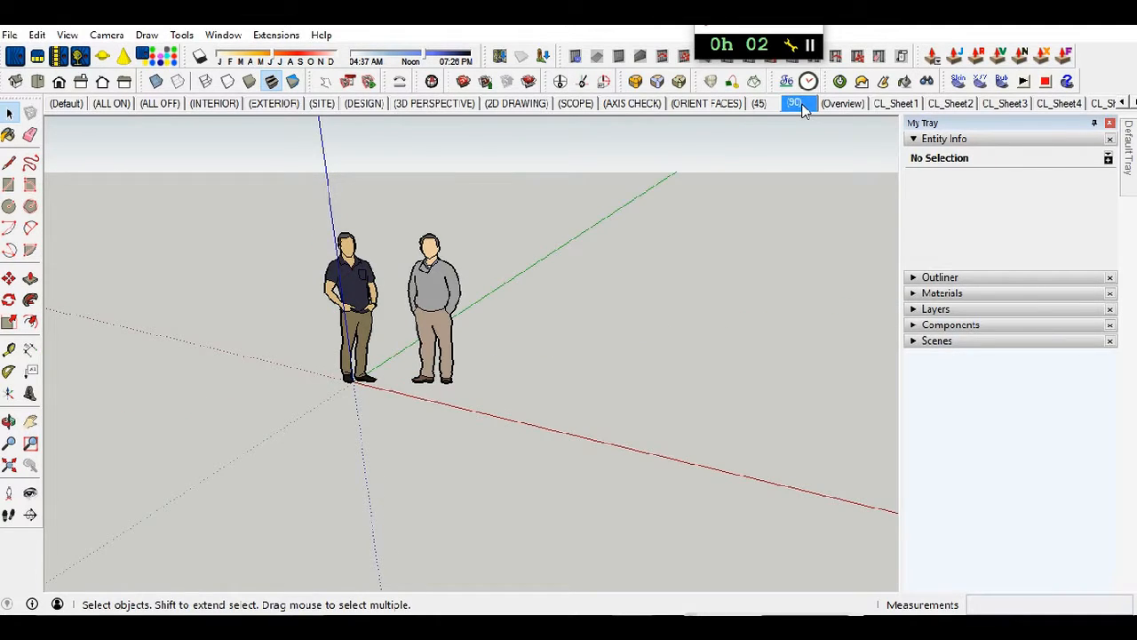
{"action": "left_click", "coordinate": [759, 104]}
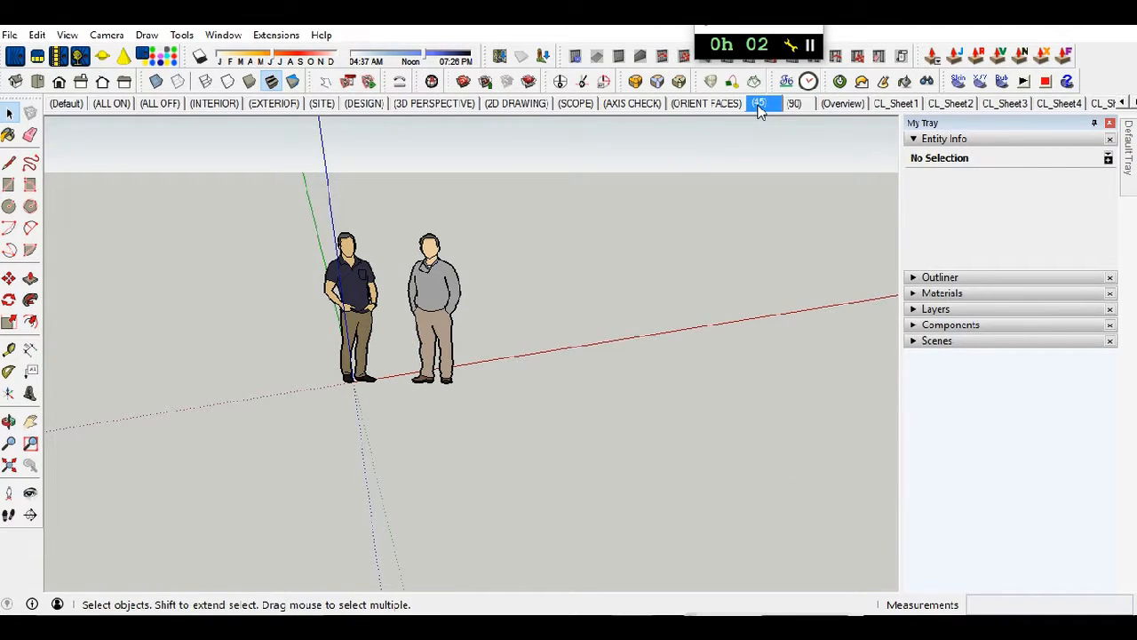
- Switch repeatedly between the (45) and (90) scenes to compare the axis rotation, finishing on the (90) scene
{"action": "left_click", "coordinate": [796, 104]}
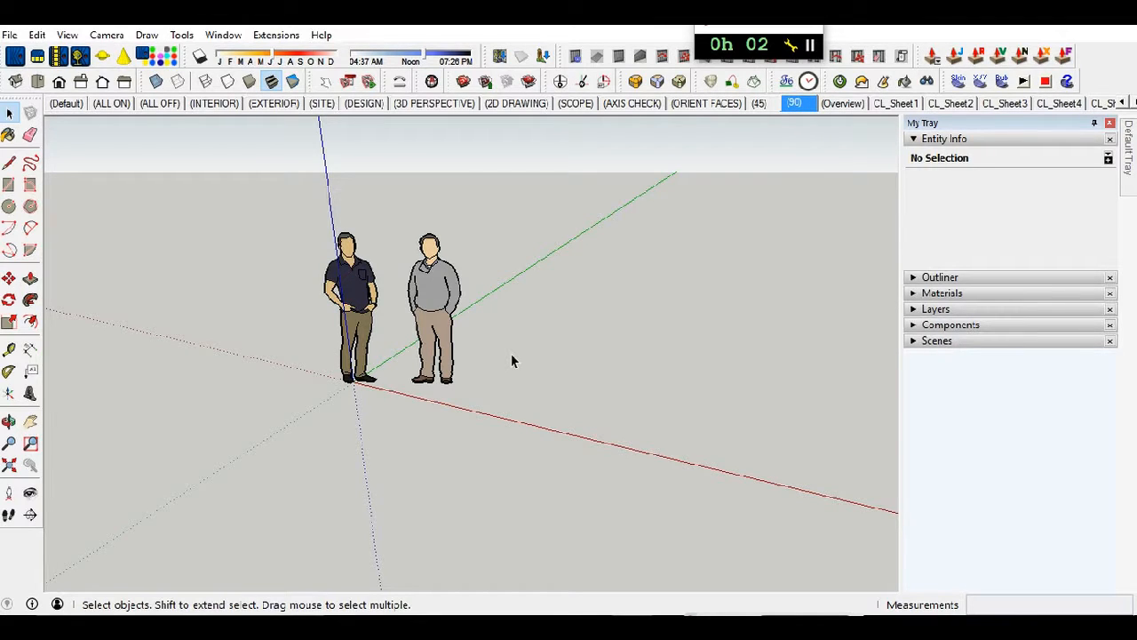
{"action": "left_click", "coordinate": [761, 104]}
{"action": "left_click", "coordinate": [791, 104]}
{"action": "left_click", "coordinate": [761, 104]}
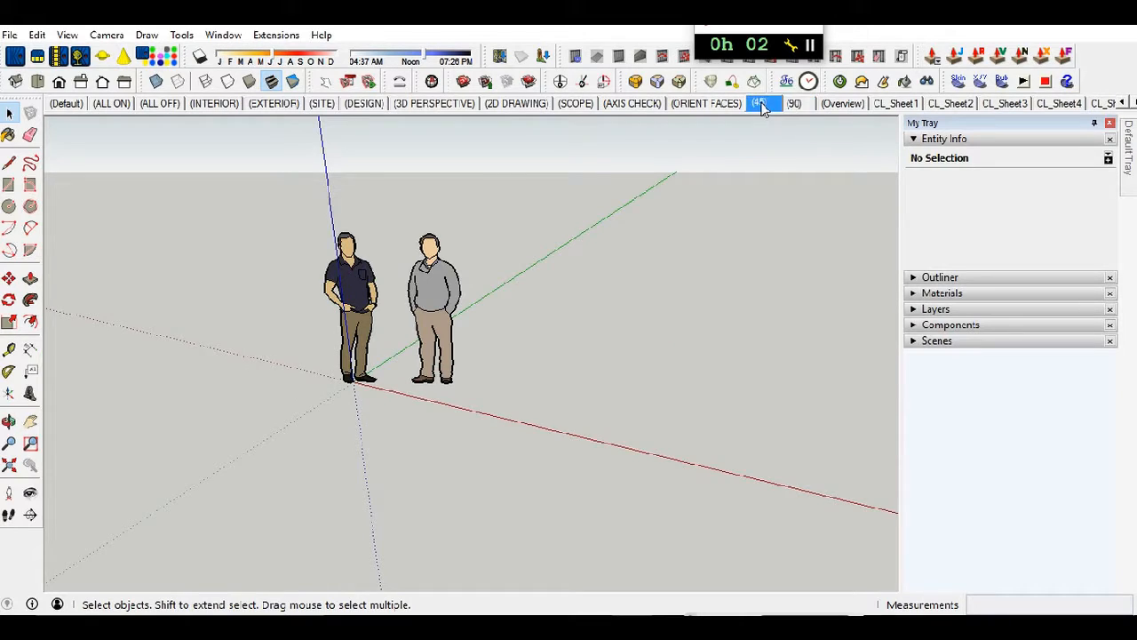
{"action": "left_click", "coordinate": [791, 104]}
{"action": "left_click", "coordinate": [761, 104]}
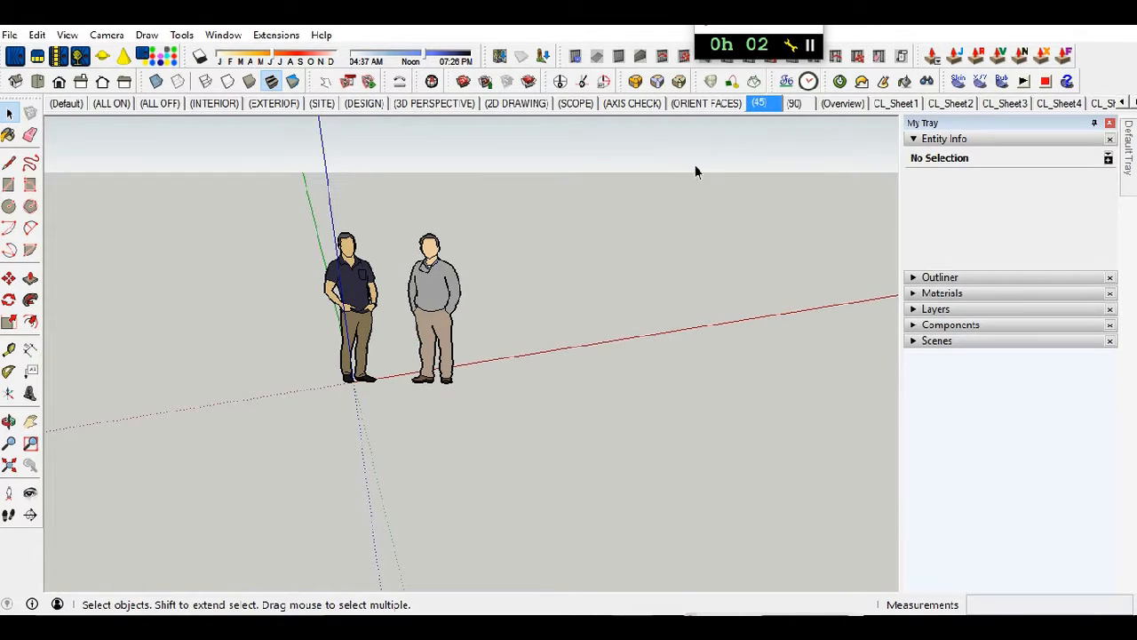
{"action": "left_click", "coordinate": [790, 104]}
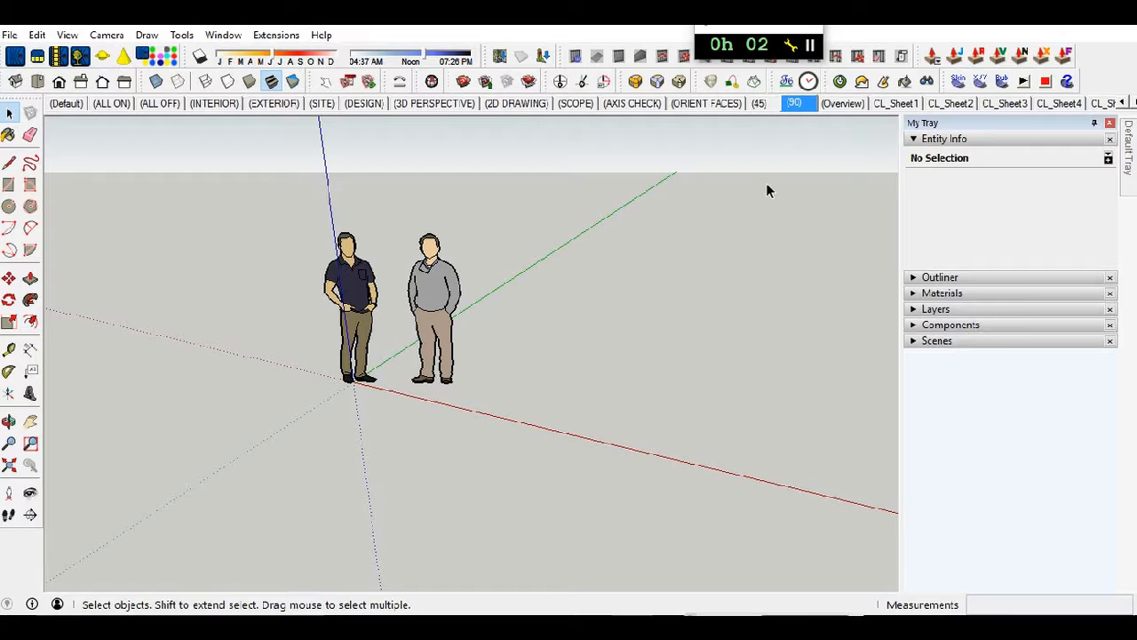
- Set My Tray to auto-hide and expand its Scenes section
{"action": "left_click", "coordinate": [1095, 124]}
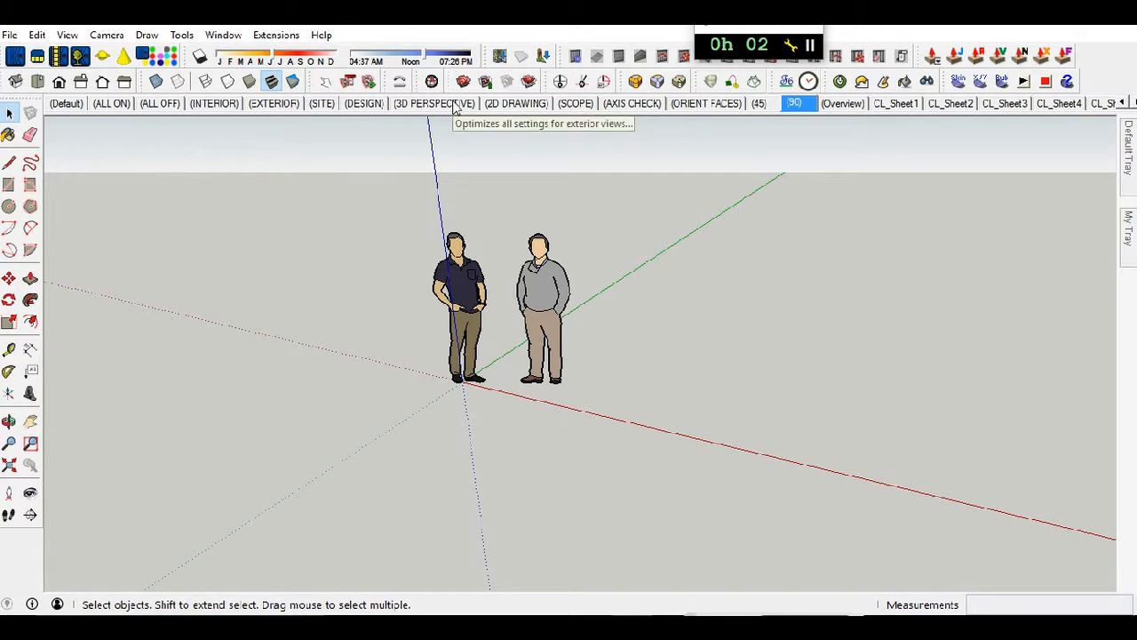
{"action": "mouse_move", "coordinate": [1130, 253]}
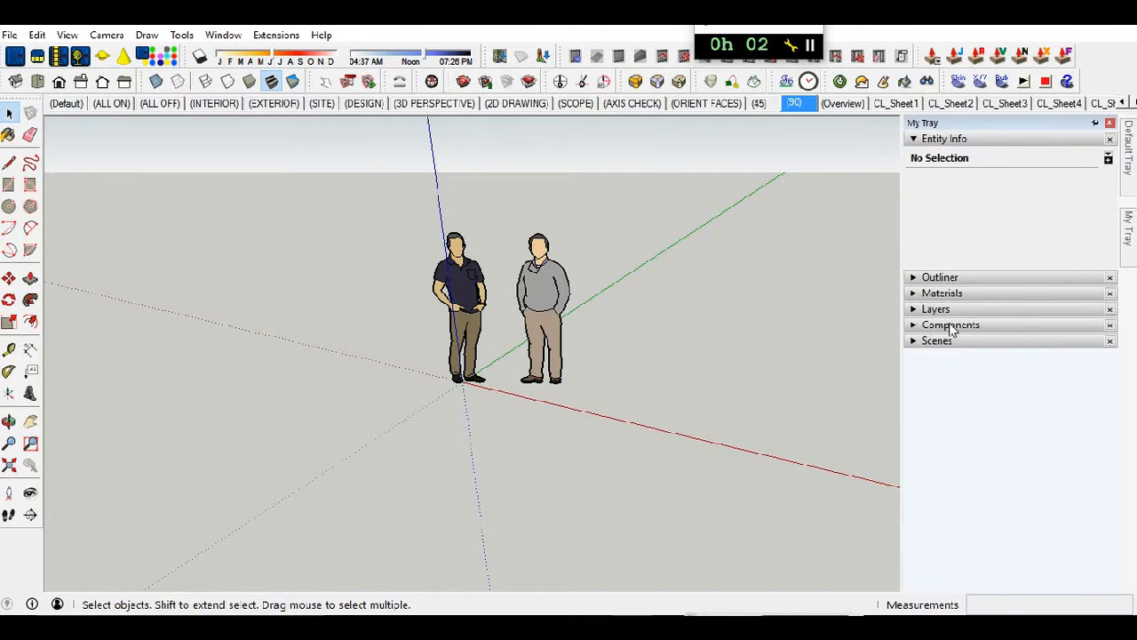
{"action": "left_click", "coordinate": [915, 341]}
- Browse through the template's scene list to review the scene names and descriptions
{"action": "scroll", "coordinate": [1100, 450], "scroll_direction": "down", "scroll_amount": 2}
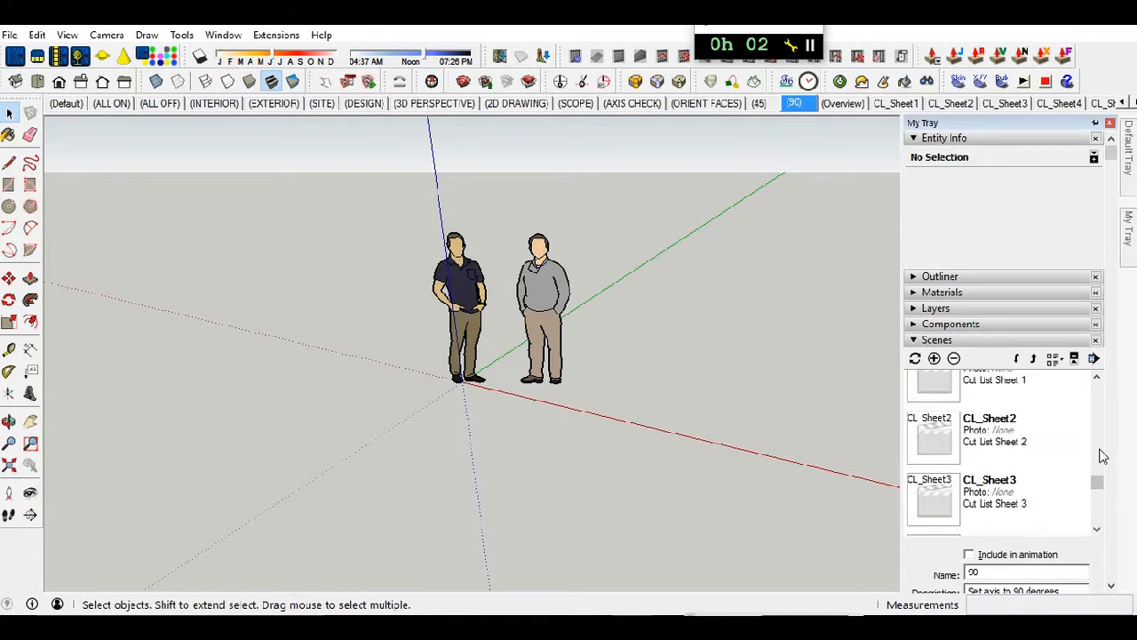
{"action": "scroll", "coordinate": [1099, 444], "scroll_direction": "up", "scroll_amount": 3}
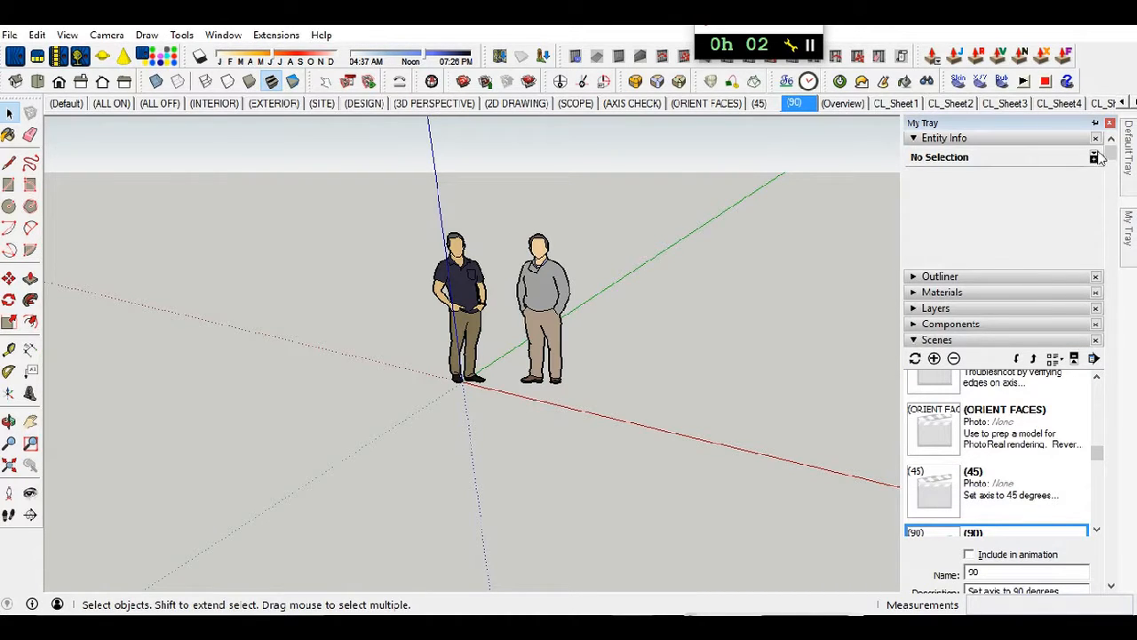
{"action": "scroll", "coordinate": [1009, 391], "scroll_direction": "down", "scroll_amount": 1}
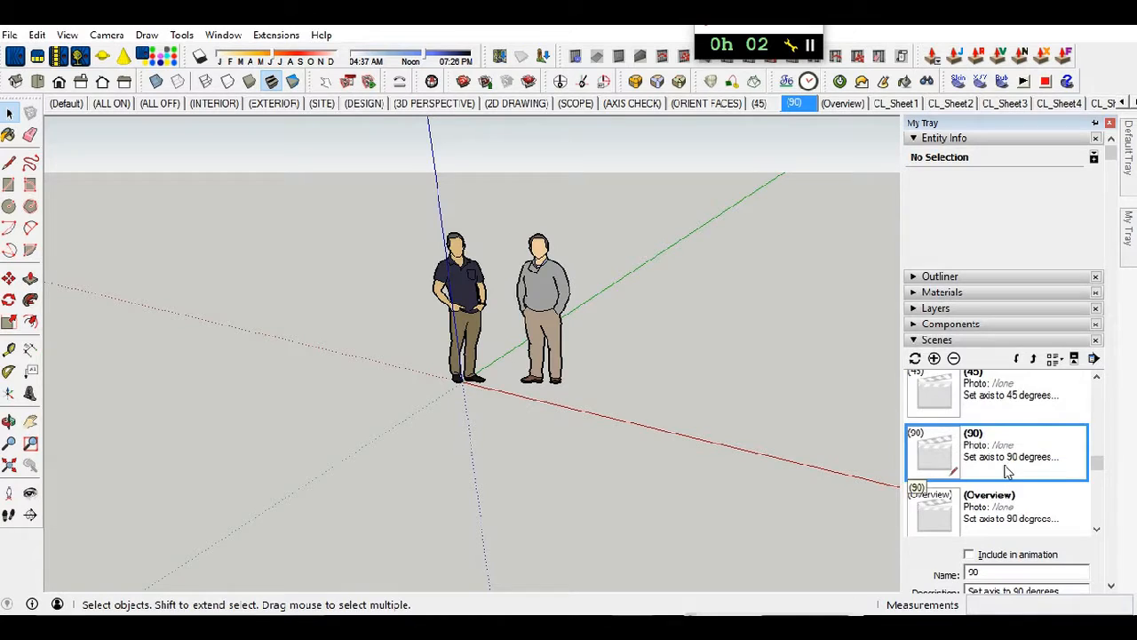
{"action": "scroll", "coordinate": [1006, 477], "scroll_direction": "down", "scroll_amount": 6}
{"action": "scroll", "coordinate": [1001, 475], "scroll_direction": "up", "scroll_amount": 9}
{"action": "scroll", "coordinate": [1001, 477], "scroll_direction": "up", "scroll_amount": 9}
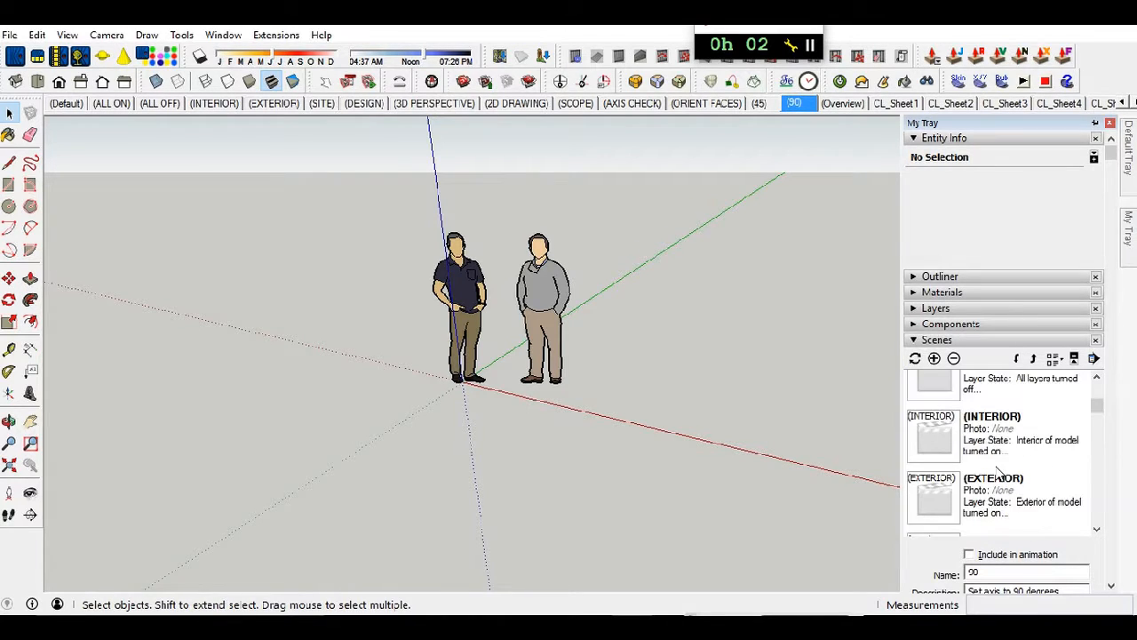
{"action": "left_click", "coordinate": [1000, 463]}
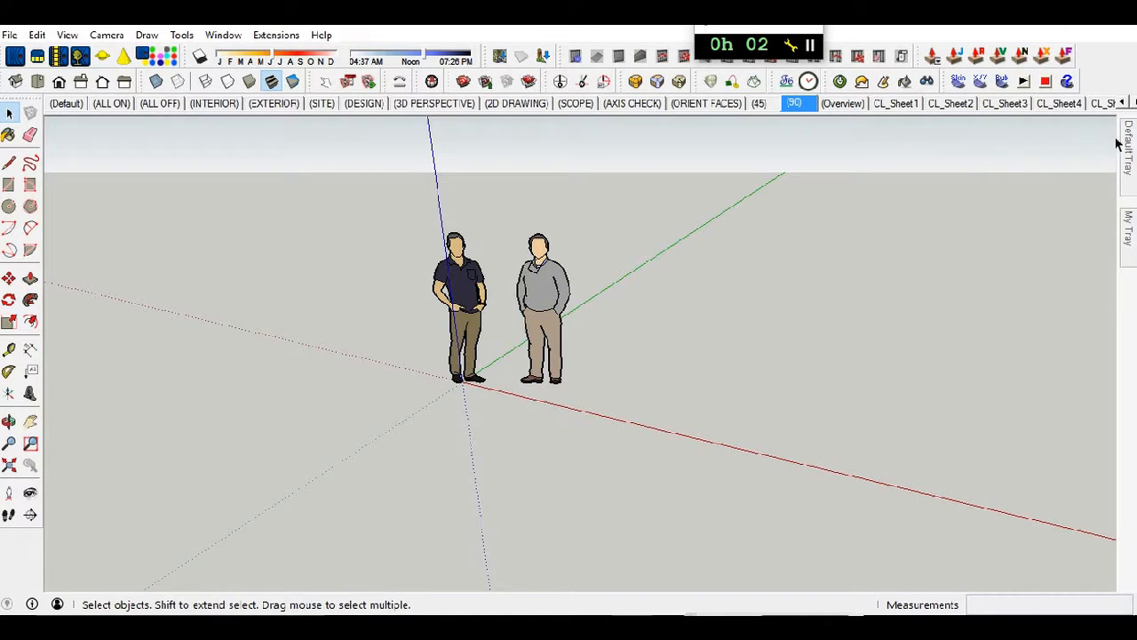
- Collapse the Entity Info section of My Tray and examine the properties saved by the (Default) scene
{"action": "mouse_move", "coordinate": [1128, 253]}
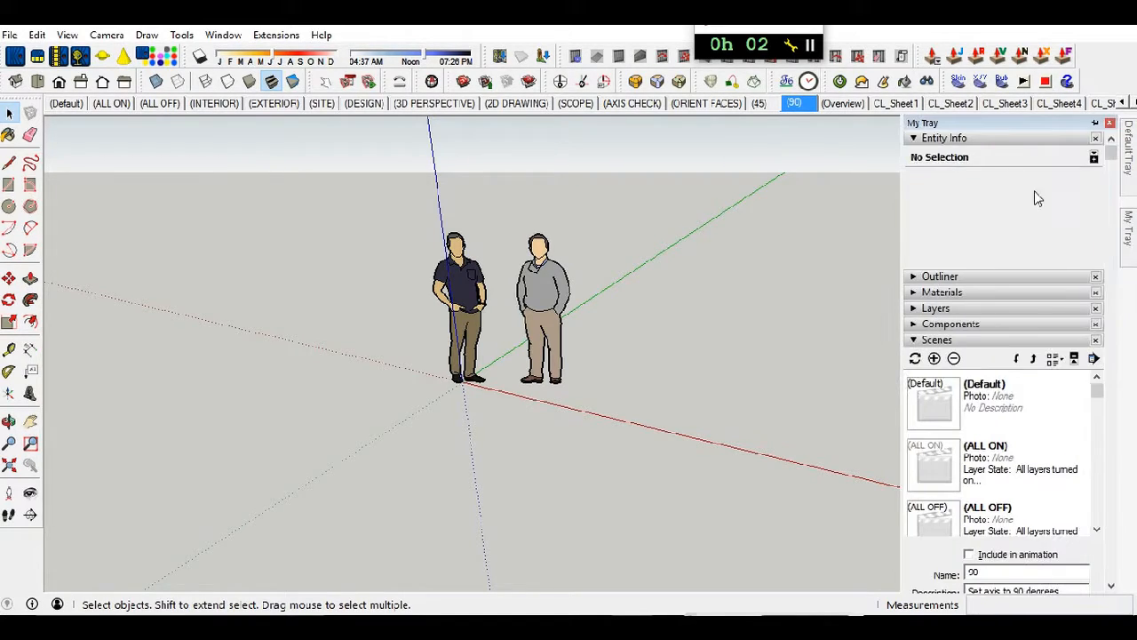
{"action": "left_click", "coordinate": [916, 142]}
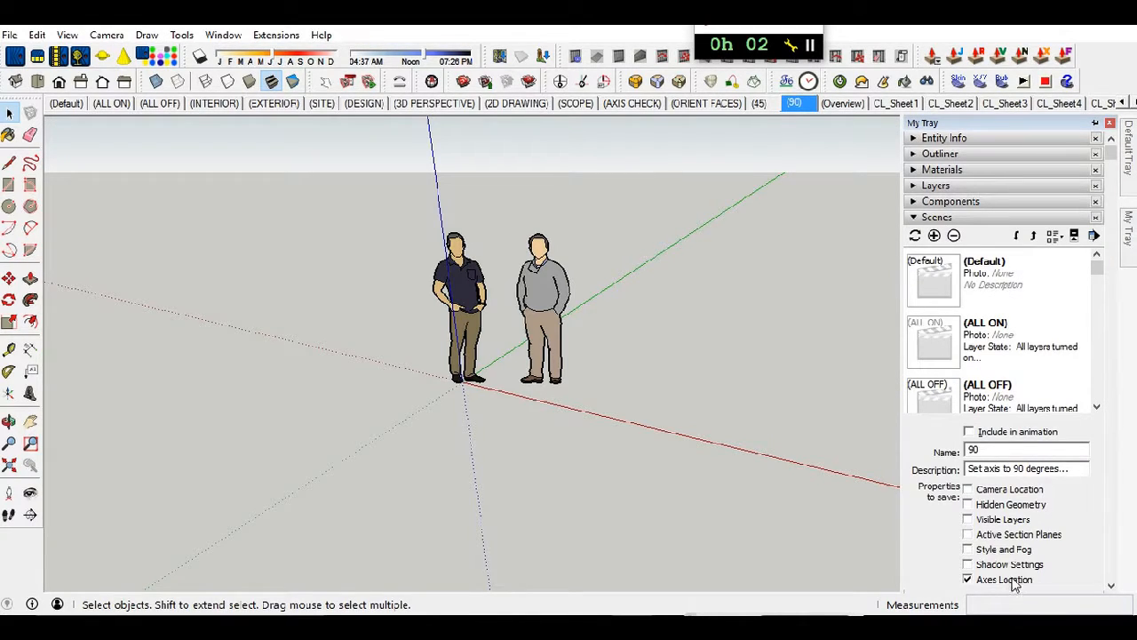
{"action": "left_click", "coordinate": [1033, 284]}
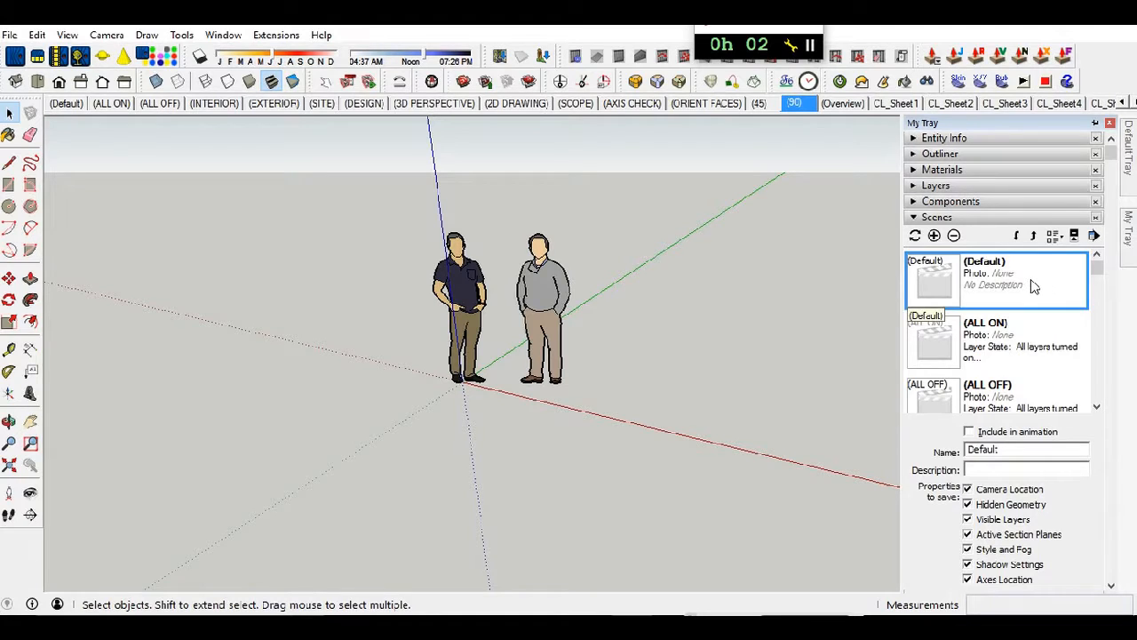
{"action": "scroll", "coordinate": [1039, 542], "scroll_direction": "down", "scroll_amount": 1}
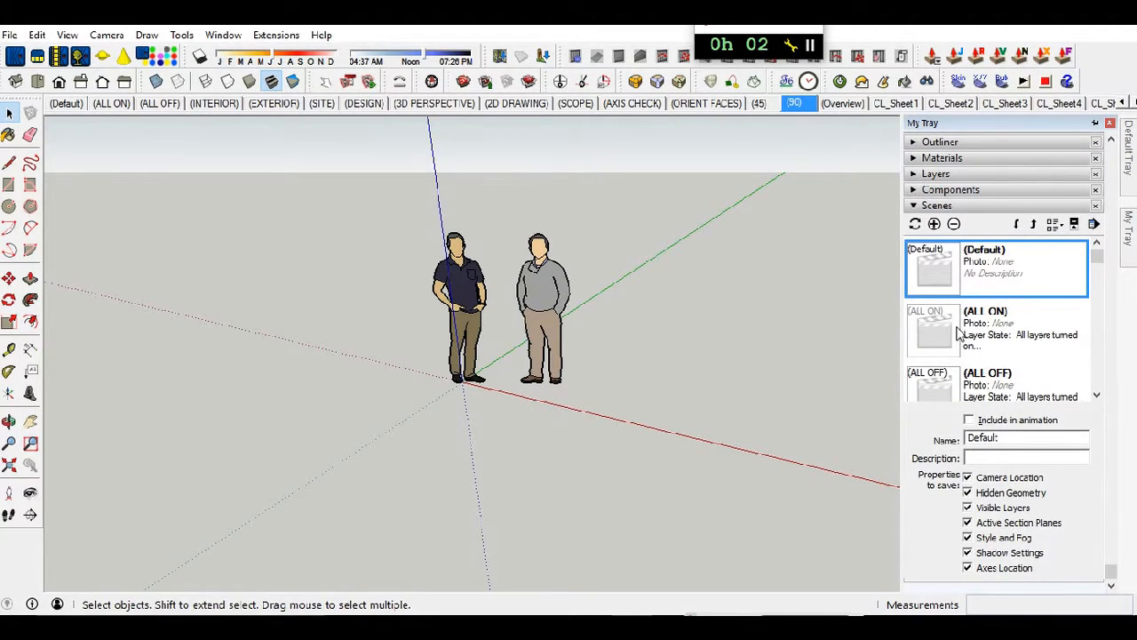
- Select the (ALL ON), (ALL OFF), (INTERIOR), (EXTERIOR) and (SITE) entries in the scene list to examine the properties each one saves
{"action": "left_click", "coordinate": [1033, 335]}
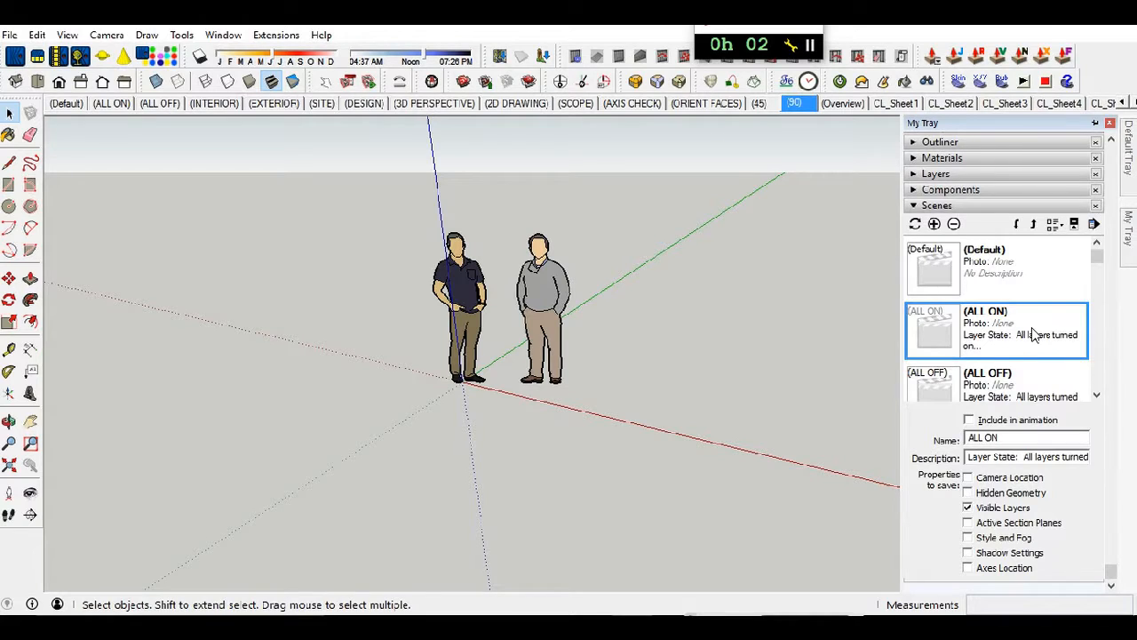
{"action": "left_click", "coordinate": [1006, 396]}
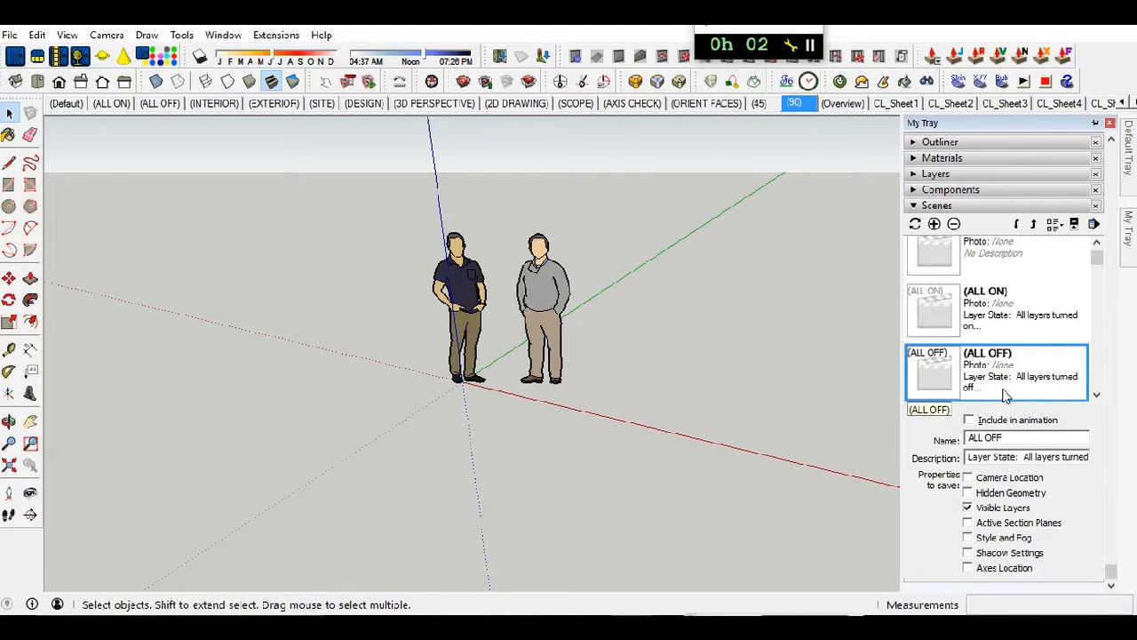
{"action": "scroll", "coordinate": [1016, 337], "scroll_direction": "down", "scroll_amount": 3}
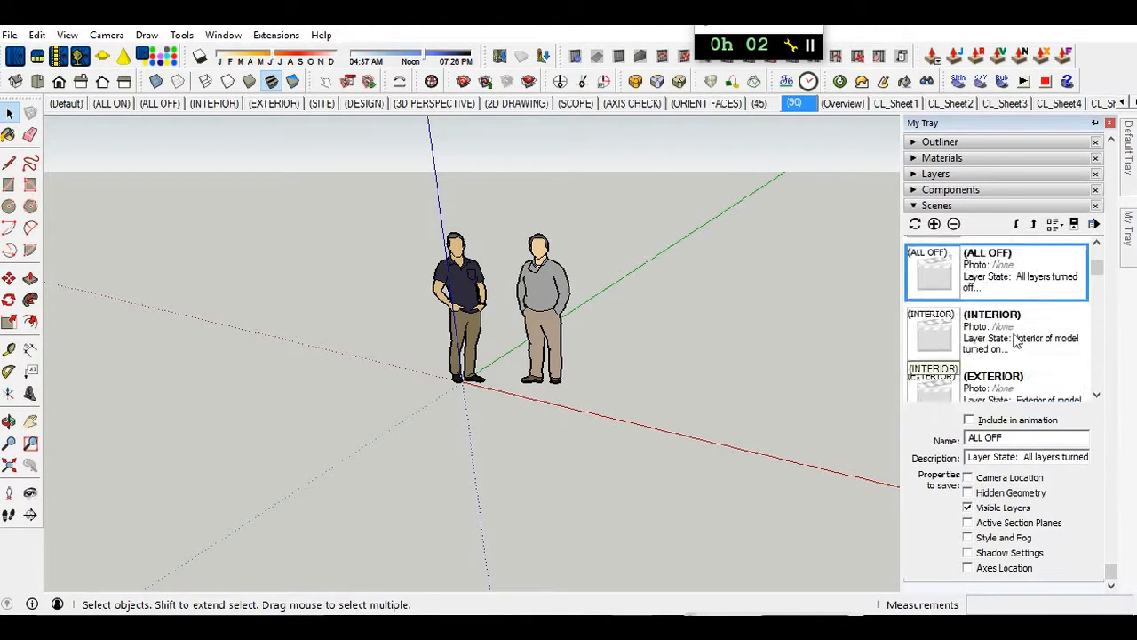
{"action": "scroll", "coordinate": [1018, 338], "scroll_direction": "up", "scroll_amount": 2}
{"action": "left_click", "coordinate": [1002, 331]}
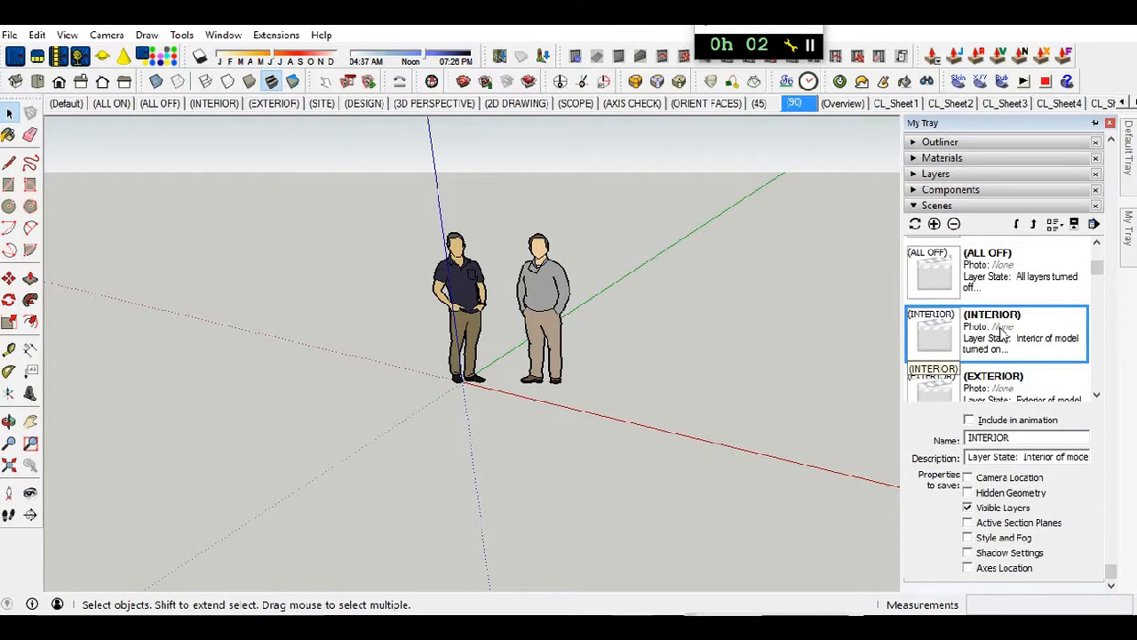
{"action": "left_click", "coordinate": [1004, 291]}
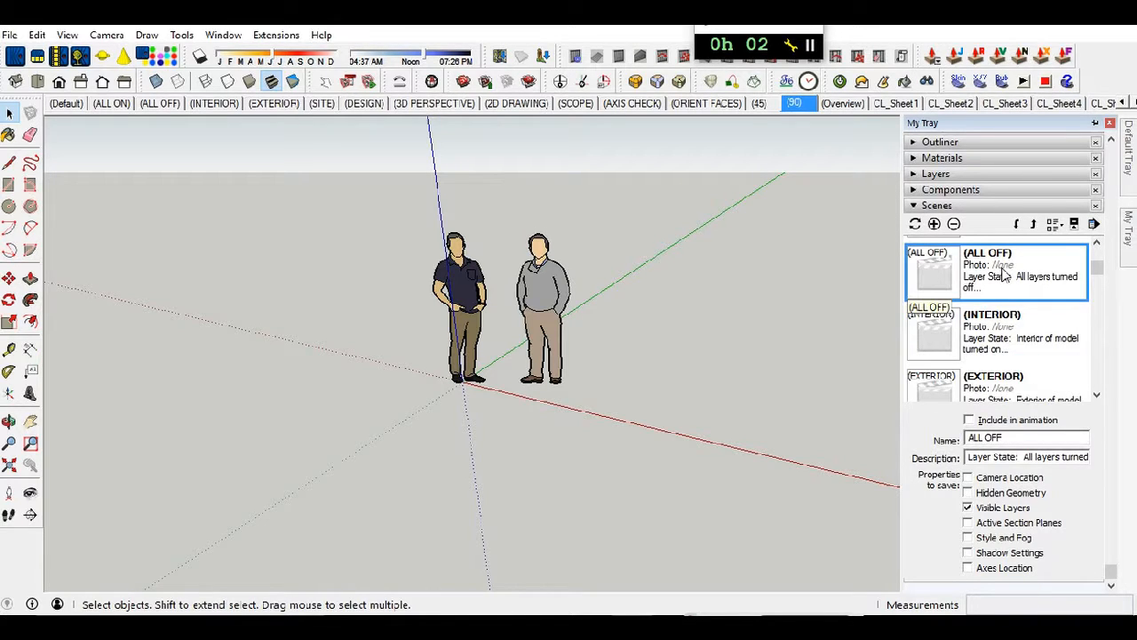
{"action": "left_click", "coordinate": [1005, 334]}
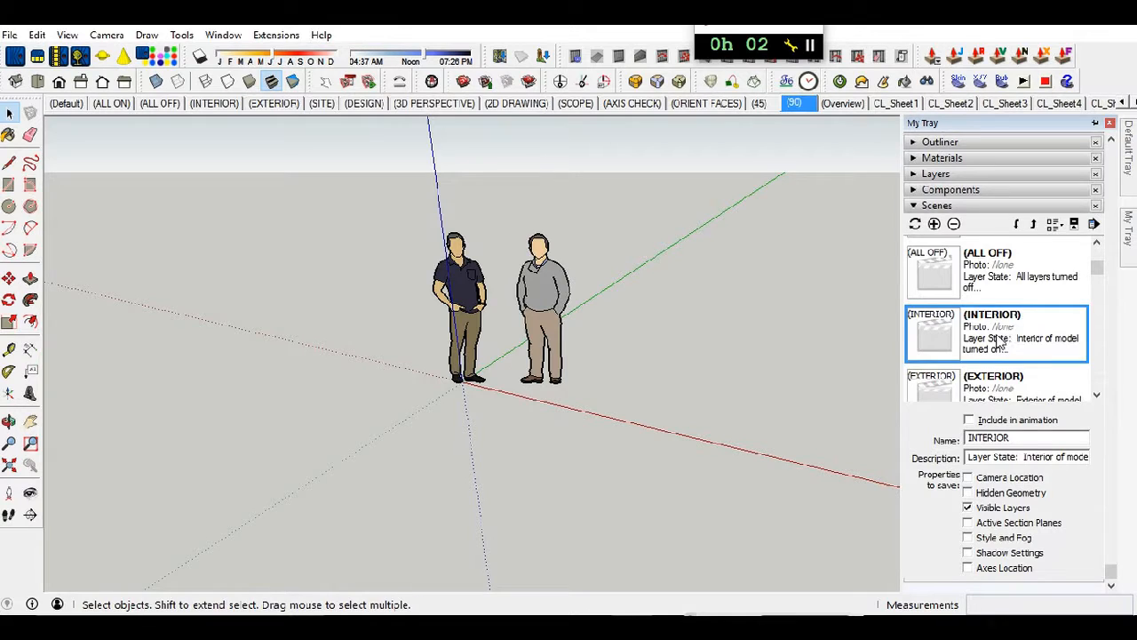
{"action": "left_click", "coordinate": [1002, 396]}
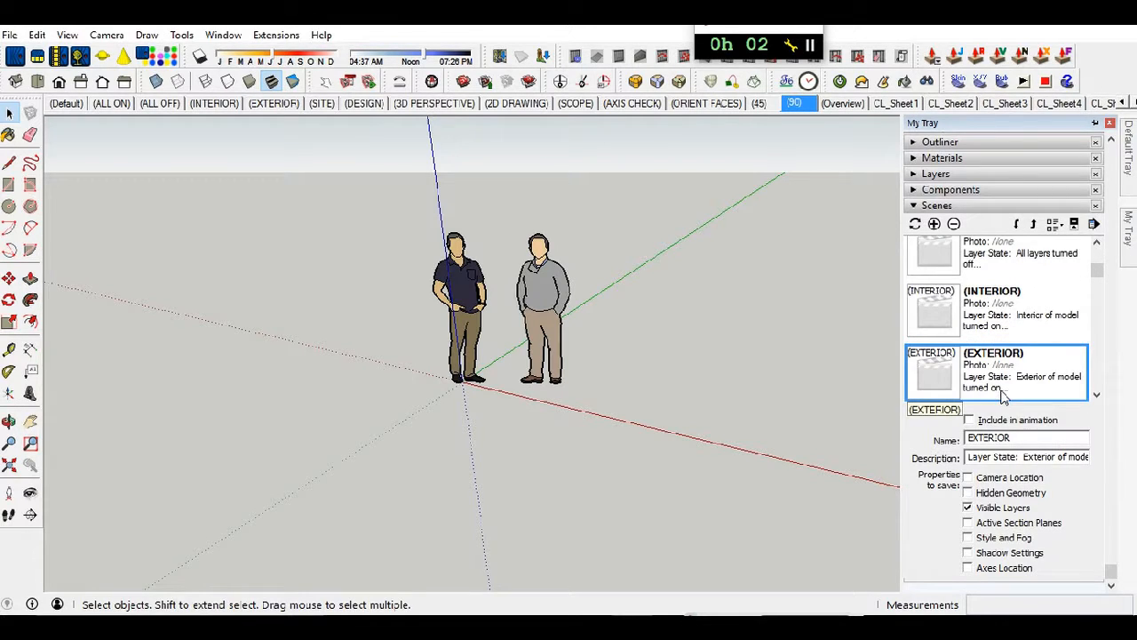
{"action": "scroll", "coordinate": [1002, 396], "scroll_direction": "down", "scroll_amount": 3}
{"action": "scroll", "coordinate": [1023, 337], "scroll_direction": "up", "scroll_amount": 2}
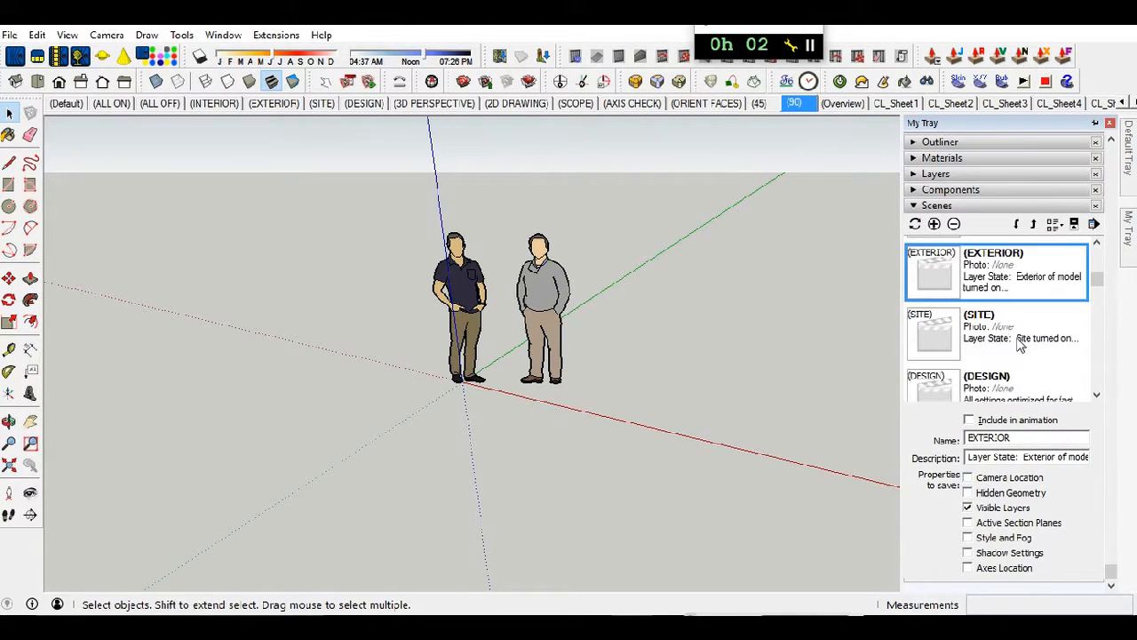
{"action": "left_click", "coordinate": [1020, 337]}
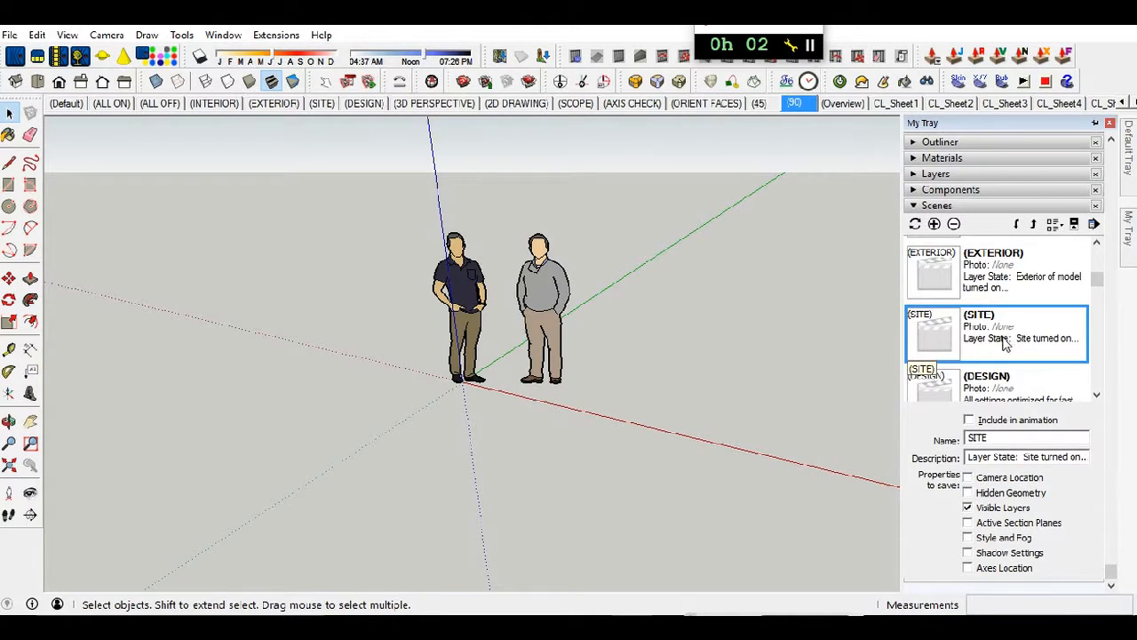
- Examine the saved properties of the (DESIGN), (3D PERSPECTIVE), (2D DRAWING) and (SCOPE) scenes in the scene list
{"action": "left_click", "coordinate": [988, 392]}
{"action": "scroll", "coordinate": [1001, 344], "scroll_direction": "down", "scroll_amount": 1}
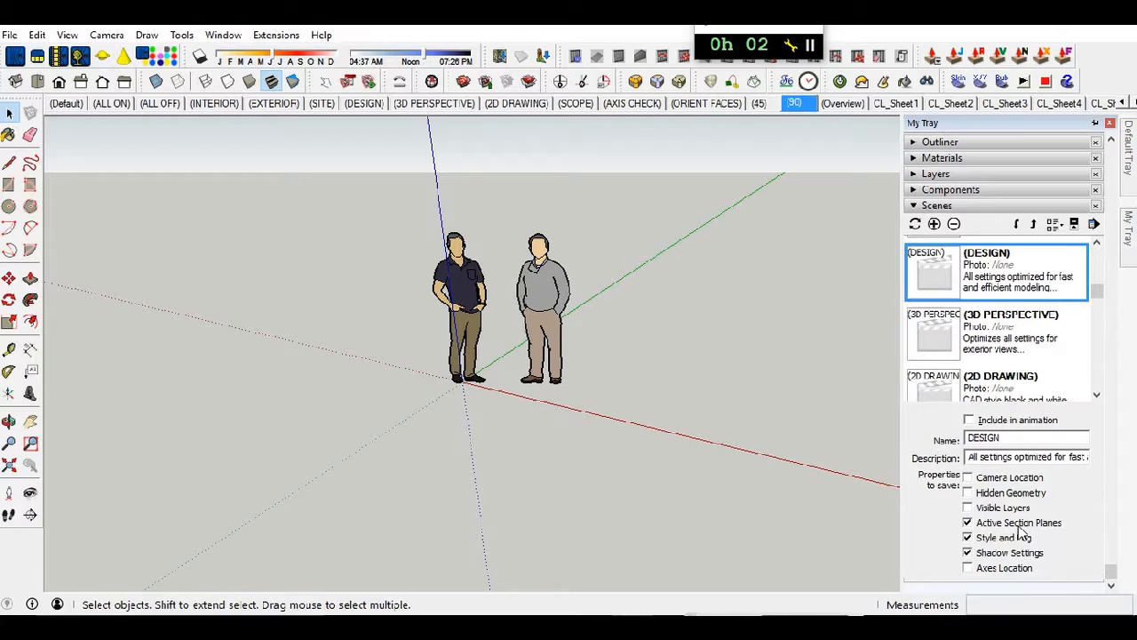
{"action": "left_click", "coordinate": [1000, 330]}
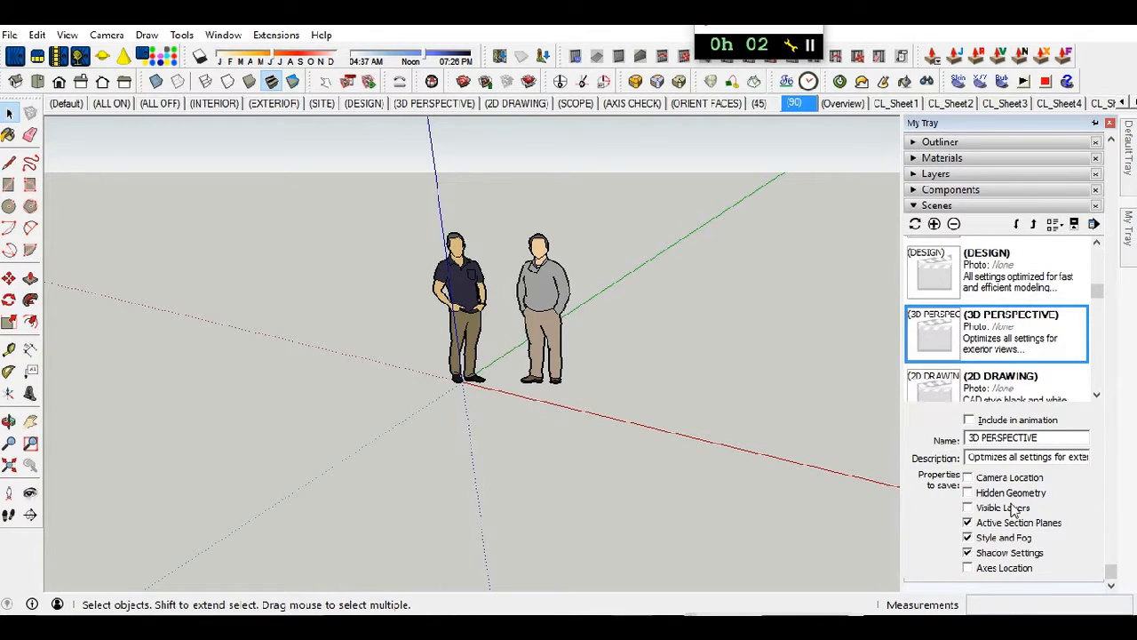
{"action": "left_click", "coordinate": [998, 391]}
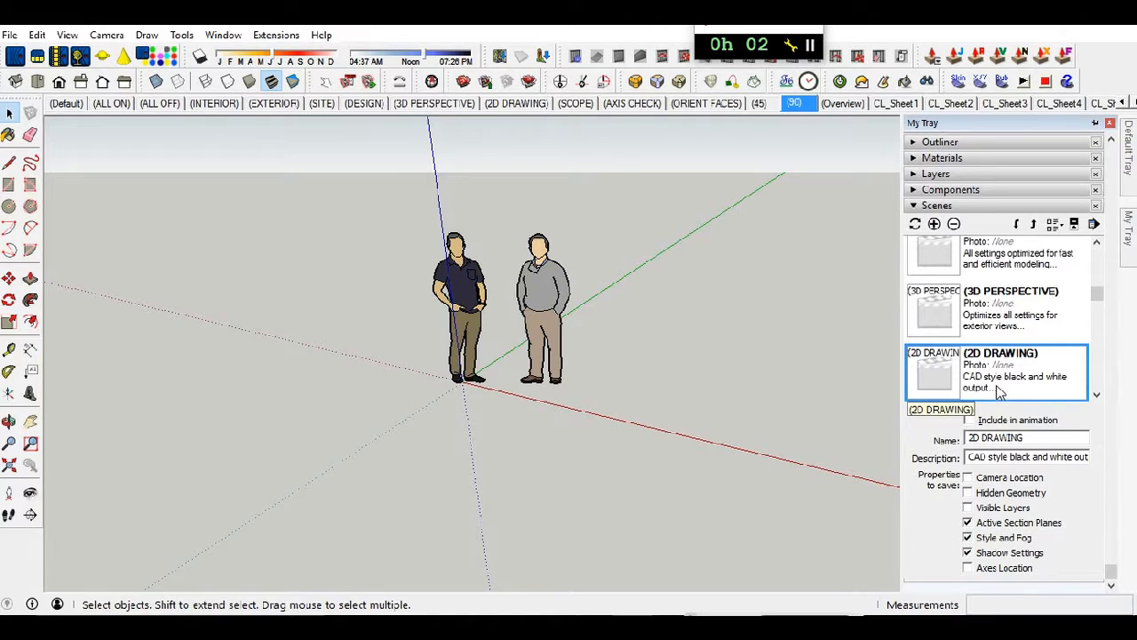
{"action": "scroll", "coordinate": [1001, 369], "scroll_direction": "down", "scroll_amount": 3}
{"action": "scroll", "coordinate": [1008, 352], "scroll_direction": "up", "scroll_amount": 2}
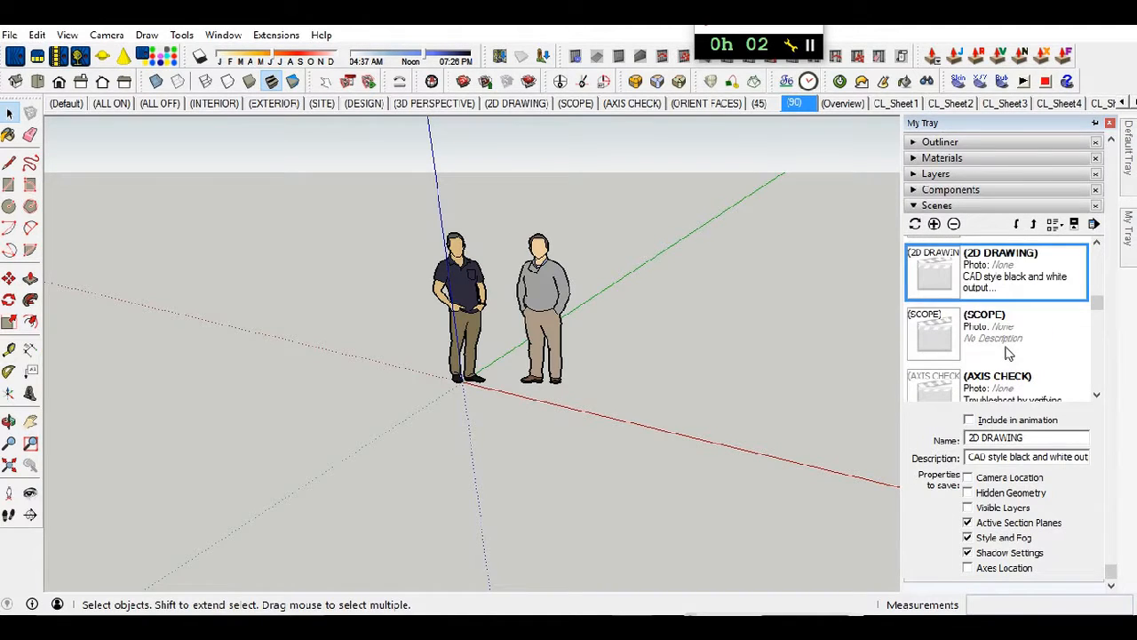
{"action": "left_click", "coordinate": [1000, 322]}
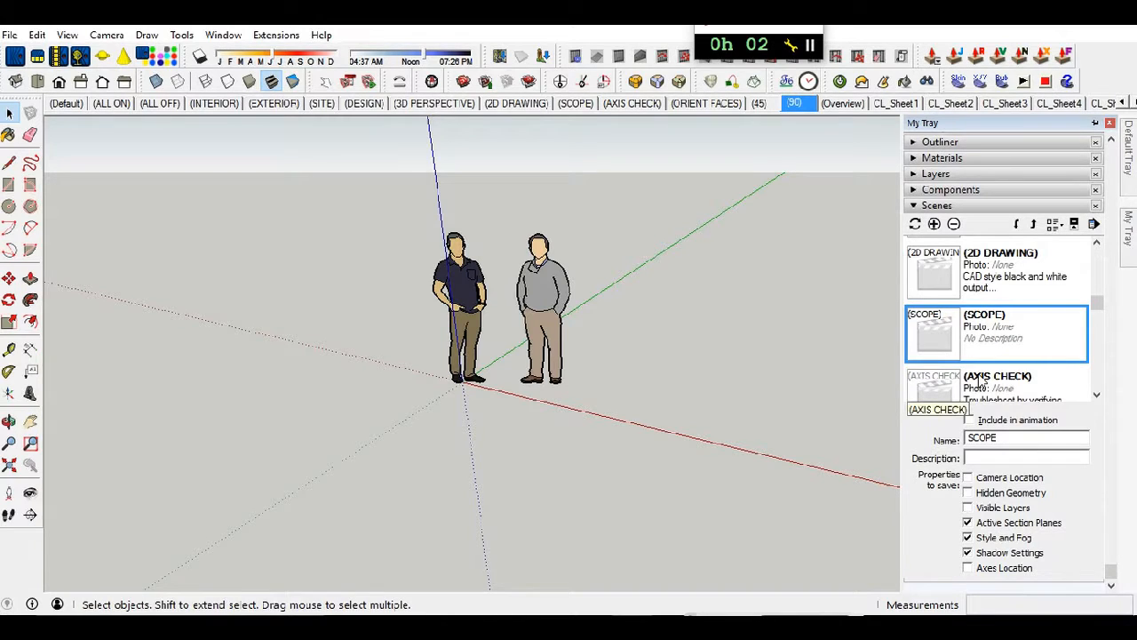
- Check the descriptions and saved properties of the (AXIS CHECK) and (ORIENT FACES) scenes
{"action": "scroll", "coordinate": [995, 329], "scroll_direction": "down", "scroll_amount": 3}
{"action": "scroll", "coordinate": [997, 333], "scroll_direction": "up", "scroll_amount": 2}
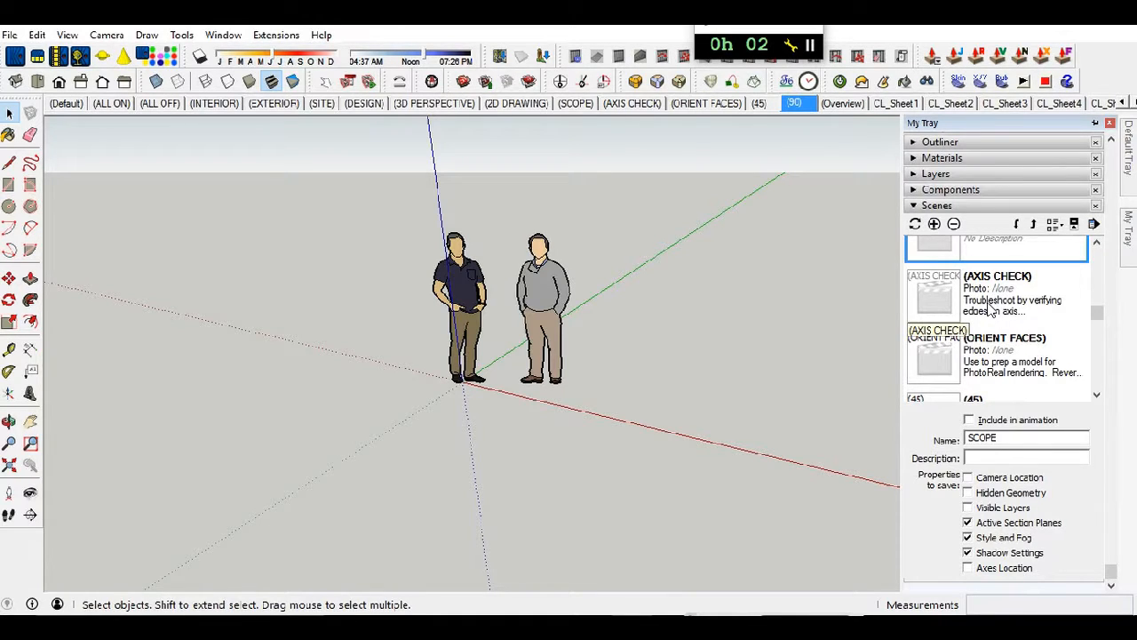
{"action": "left_click", "coordinate": [991, 306]}
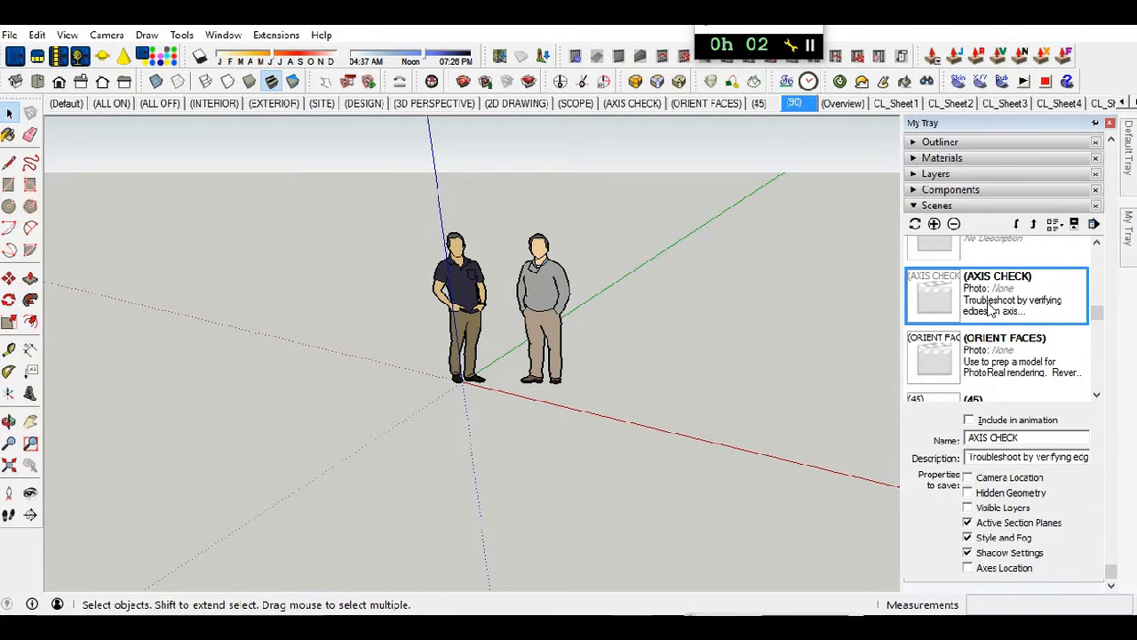
{"action": "left_click", "coordinate": [995, 360]}
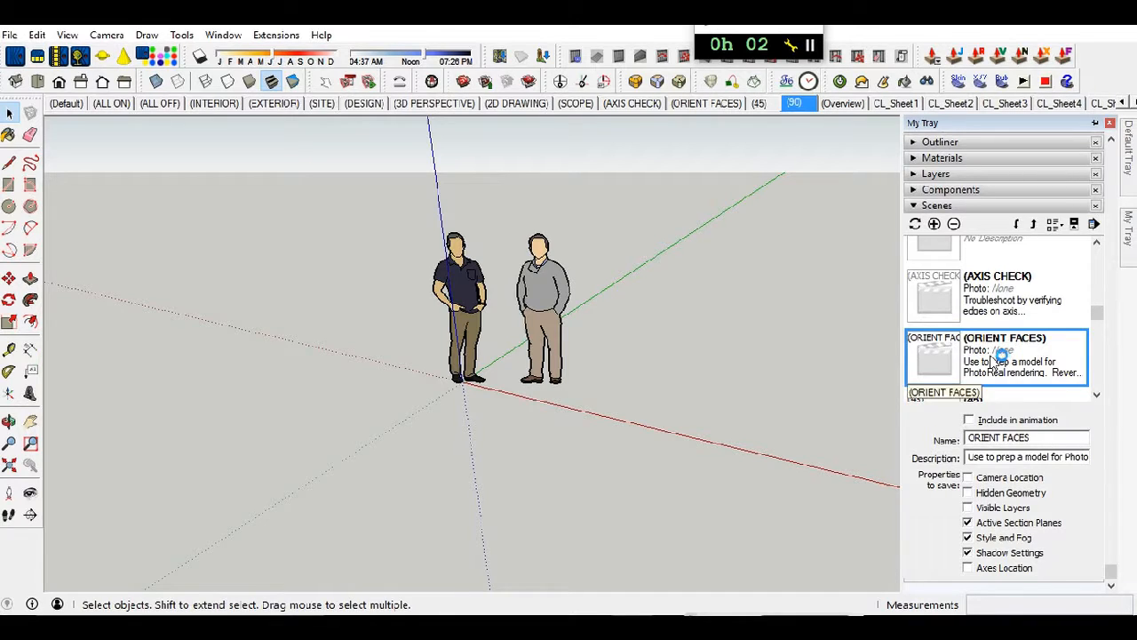
- Review the (45) and (90) entries in the scene list and examine the properties saved by the (Overview) scene
{"action": "scroll", "coordinate": [999, 364], "scroll_direction": "down", "scroll_amount": 2}
{"action": "scroll", "coordinate": [1005, 369], "scroll_direction": "up", "scroll_amount": 2}
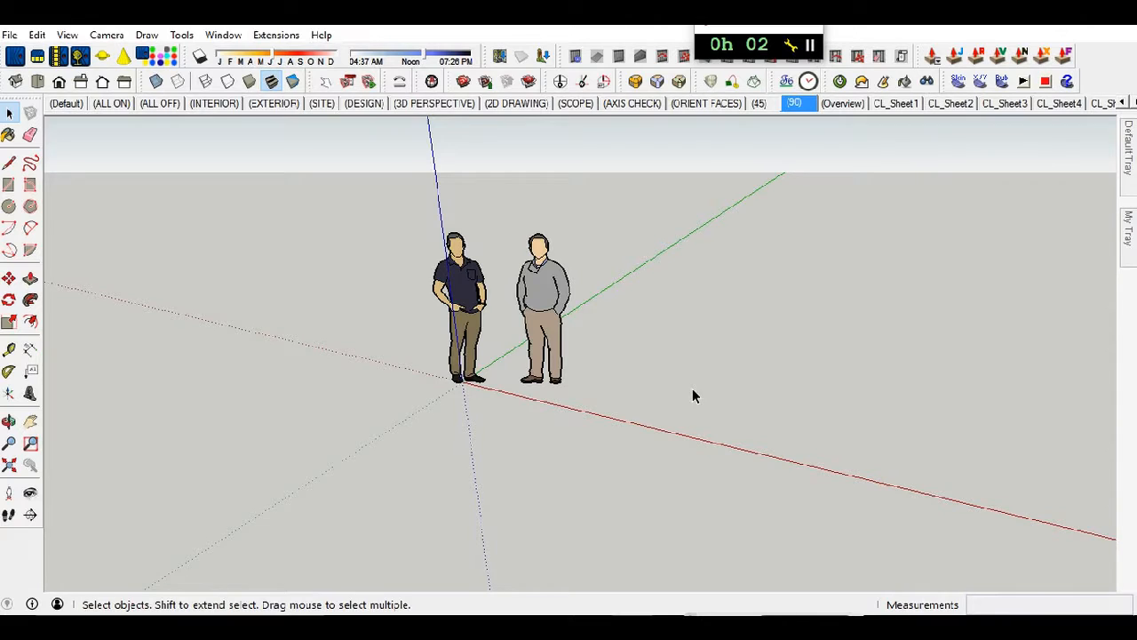
{"action": "mouse_move", "coordinate": [1120, 243]}
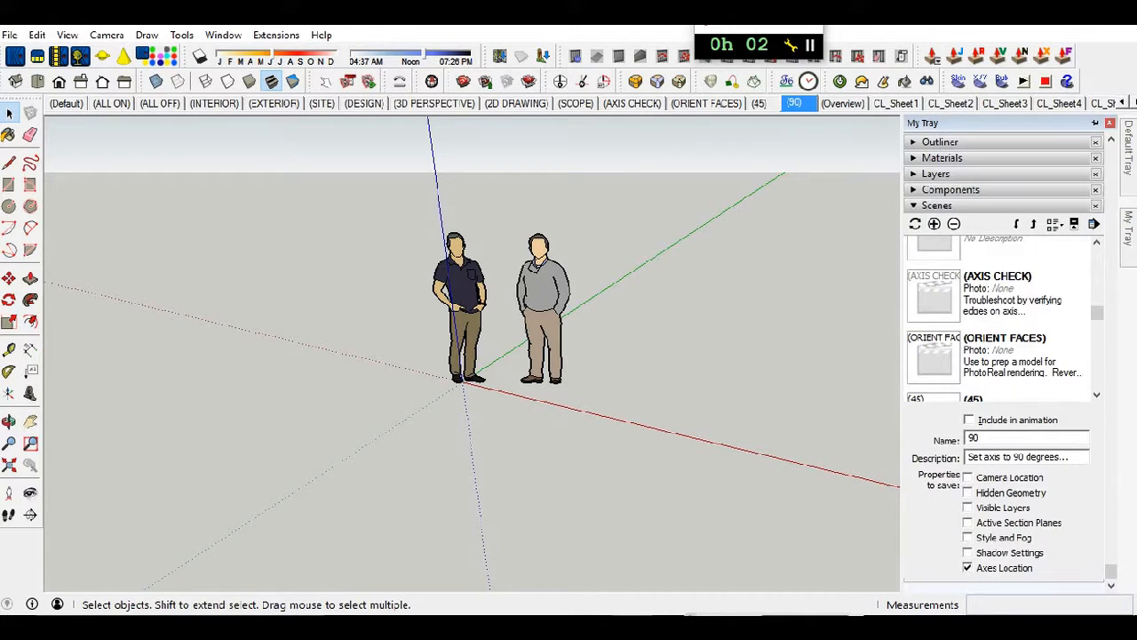
{"action": "left_click", "coordinate": [1096, 394]}
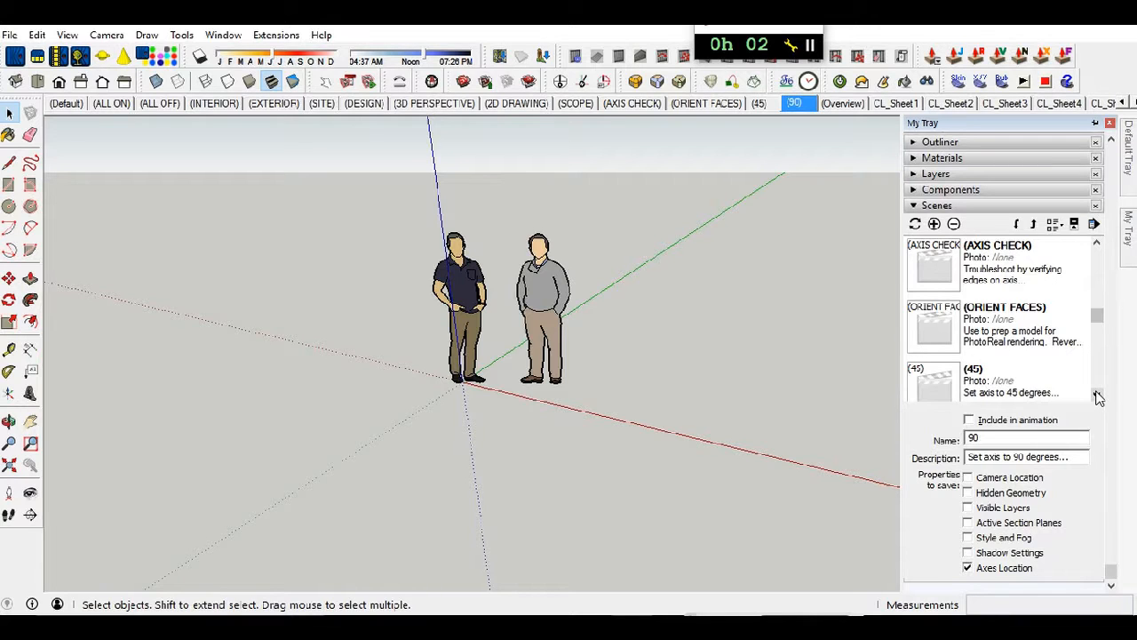
{"action": "left_click", "coordinate": [1096, 395]}
{"action": "left_click", "coordinate": [1096, 395]}
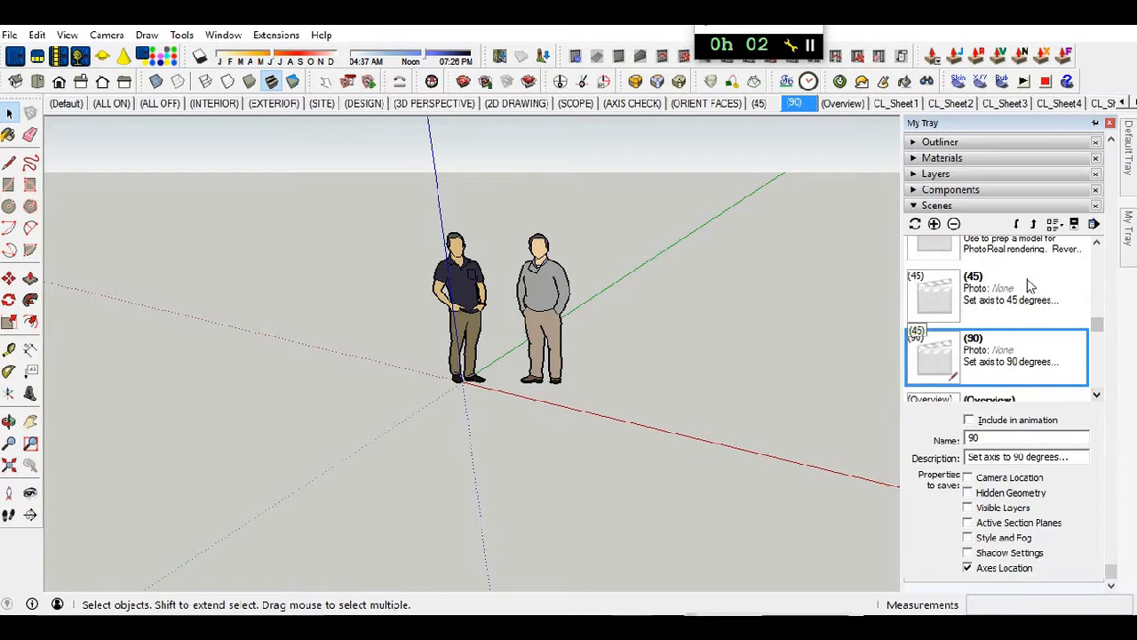
{"action": "left_click", "coordinate": [1095, 394]}
{"action": "left_click", "coordinate": [1095, 394]}
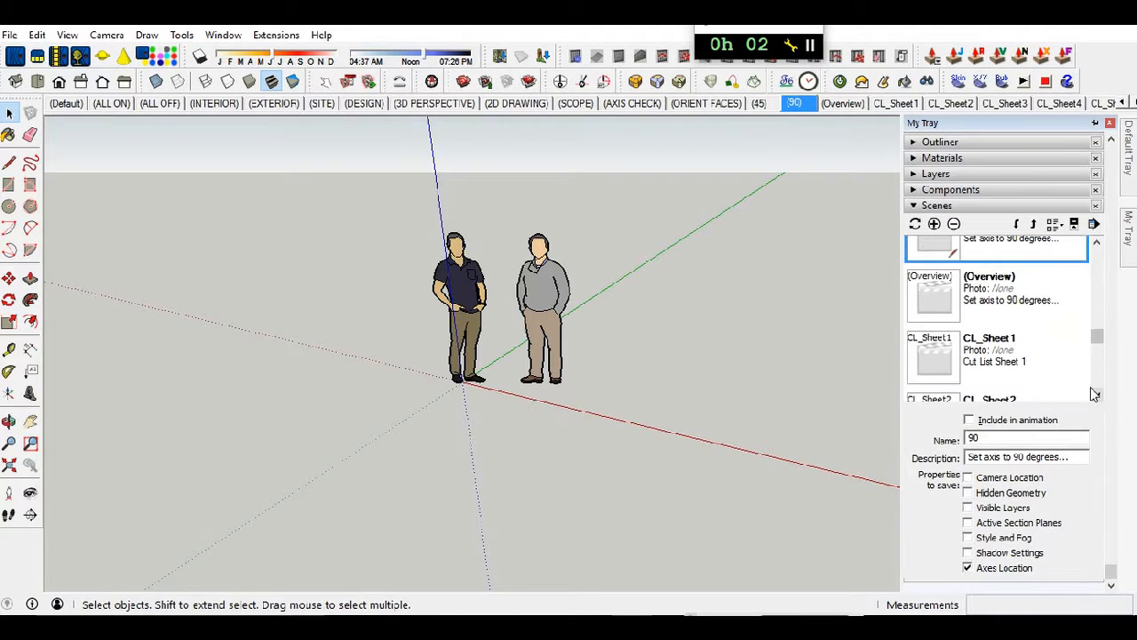
{"action": "left_click", "coordinate": [933, 298]}
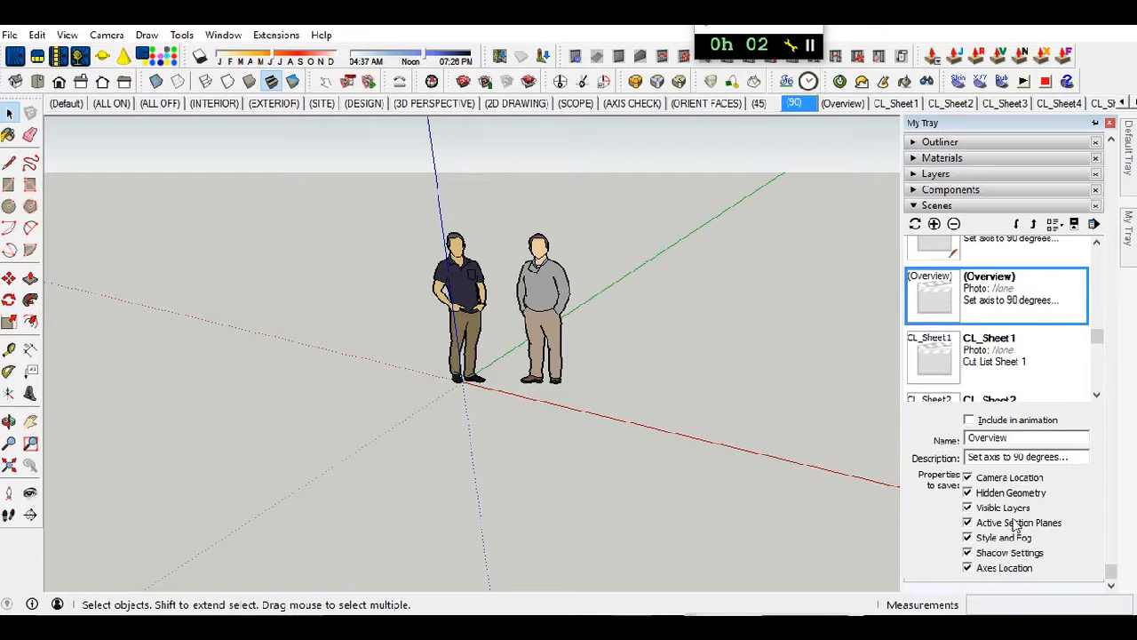
- Browse the cut list scenes in the scene list through to CL_Sheet7
{"action": "left_click", "coordinate": [1097, 397]}
{"action": "left_click", "coordinate": [1097, 399]}
{"action": "left_click", "coordinate": [1098, 399]}
{"action": "left_click", "coordinate": [1098, 399]}
{"action": "left_click", "coordinate": [1097, 399]}
{"action": "double_click", "coordinate": [1098, 399]}
{"action": "left_click", "coordinate": [1098, 399]}
{"action": "left_click", "coordinate": [1098, 399]}
{"action": "left_click", "coordinate": [1098, 399]}
{"action": "left_click", "coordinate": [1098, 399]}
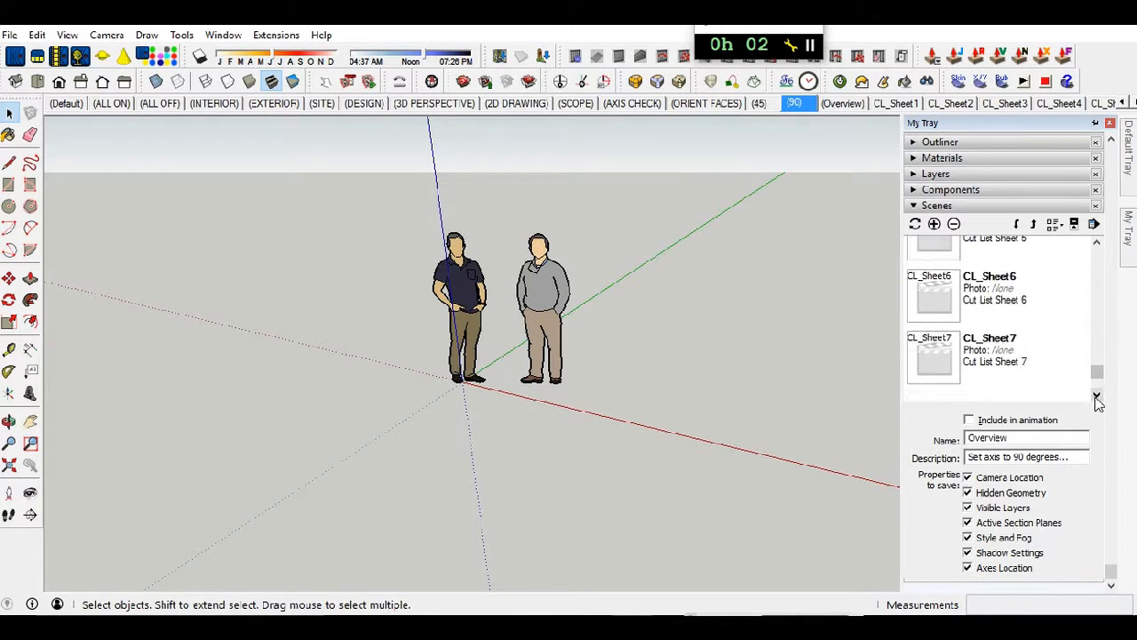
{"action": "left_click", "coordinate": [1098, 399]}
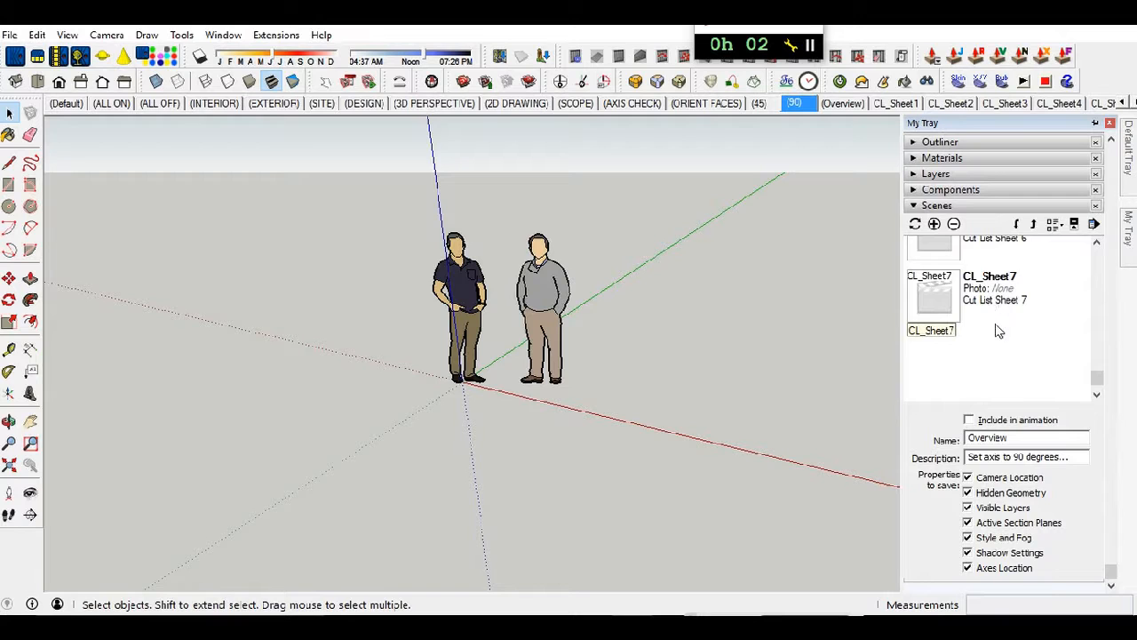
- Select the CL_Sheet1 and CL_Sheet2 scenes in the scene list to examine their saved properties
{"action": "left_click", "coordinate": [1097, 245]}
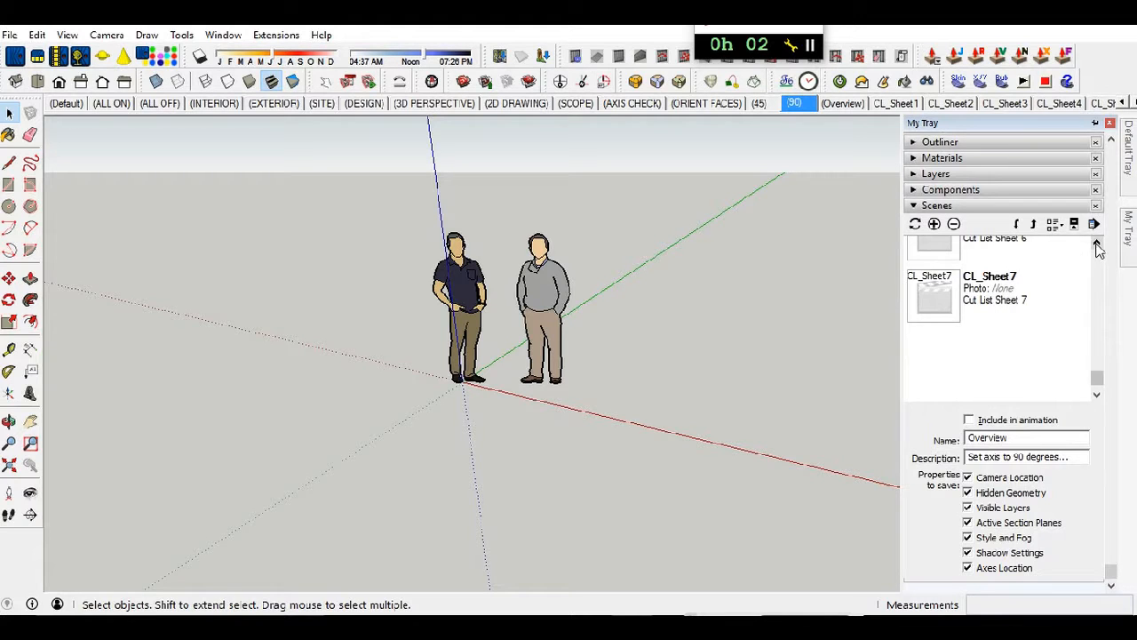
{"action": "left_click", "coordinate": [1097, 245]}
{"action": "left_click", "coordinate": [1097, 245]}
{"action": "left_click", "coordinate": [1097, 245]}
{"action": "left_click", "coordinate": [1097, 246]}
{"action": "left_click", "coordinate": [1097, 245]}
{"action": "left_click", "coordinate": [1097, 245]}
{"action": "left_click", "coordinate": [1001, 302]}
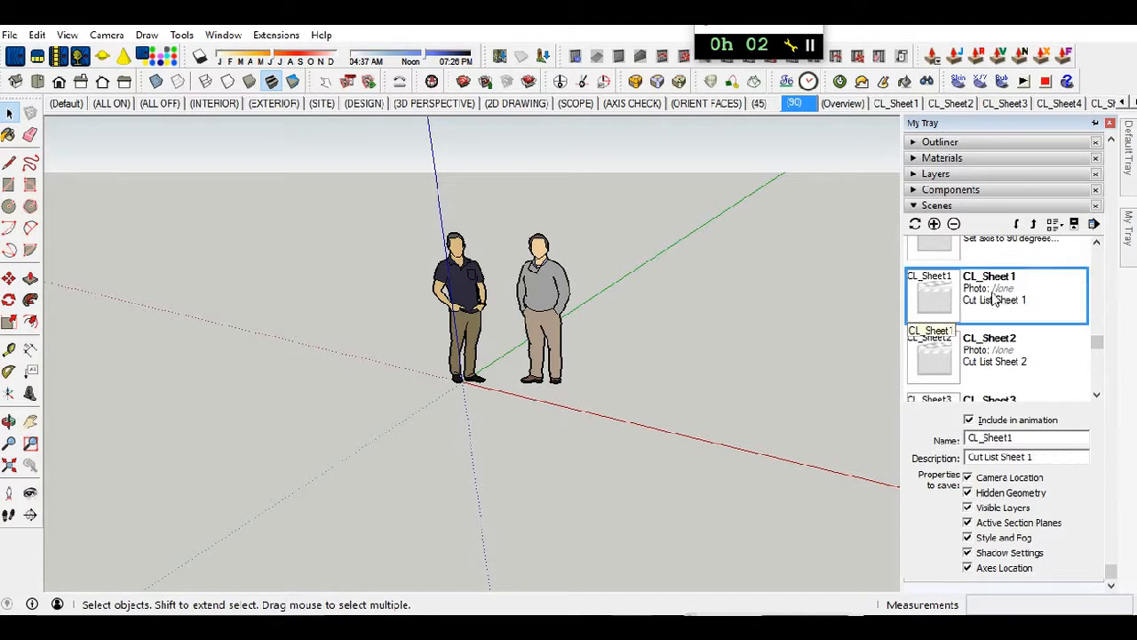
{"action": "left_click", "coordinate": [995, 351]}
- Look over the remaining cut list scenes, from CL_Sheet3 to CL_Sheet7
{"action": "scroll", "coordinate": [992, 364], "scroll_direction": "down", "scroll_amount": 5}
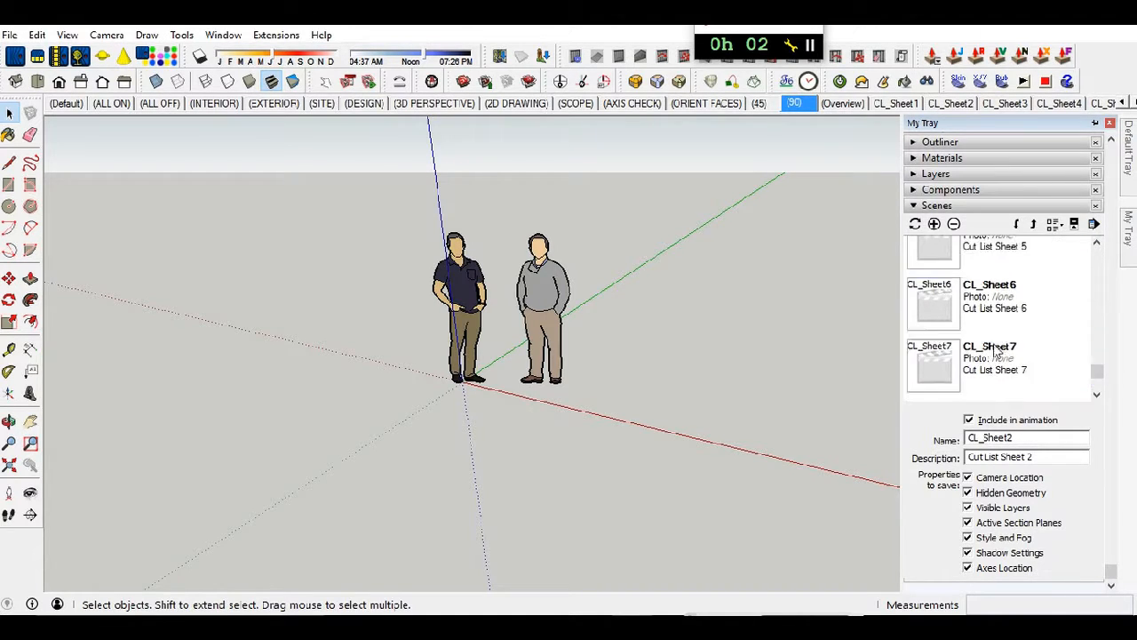
{"action": "scroll", "coordinate": [993, 289], "scroll_direction": "up", "scroll_amount": 8}
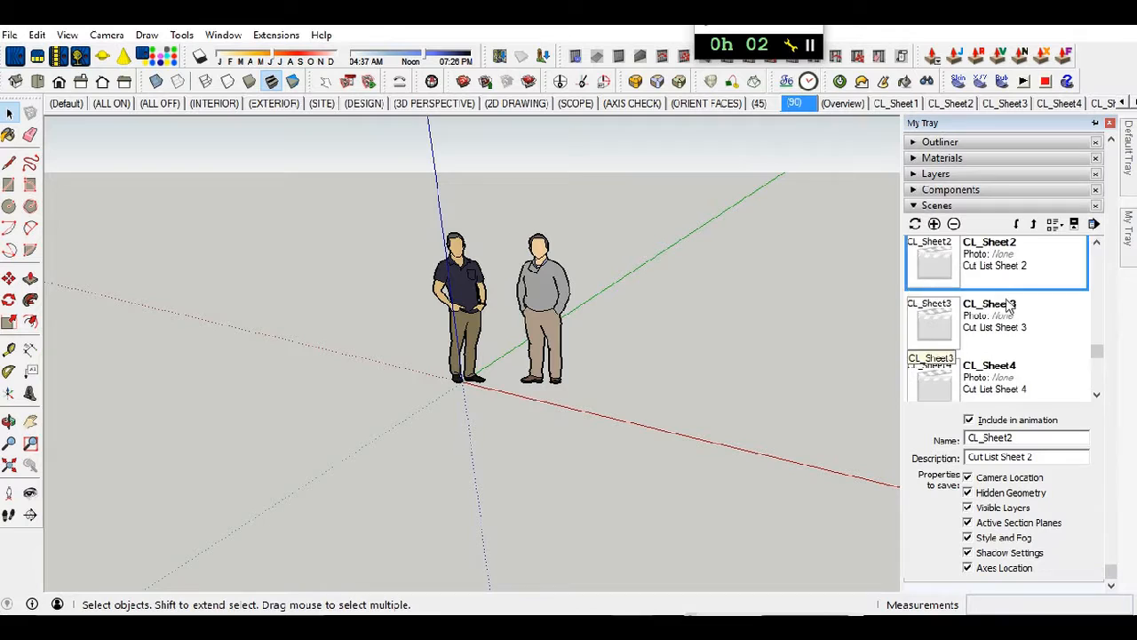
{"action": "scroll", "coordinate": [1019, 336], "scroll_direction": "down", "scroll_amount": 4}
{"action": "scroll", "coordinate": [1019, 336], "scroll_direction": "down", "scroll_amount": 2}
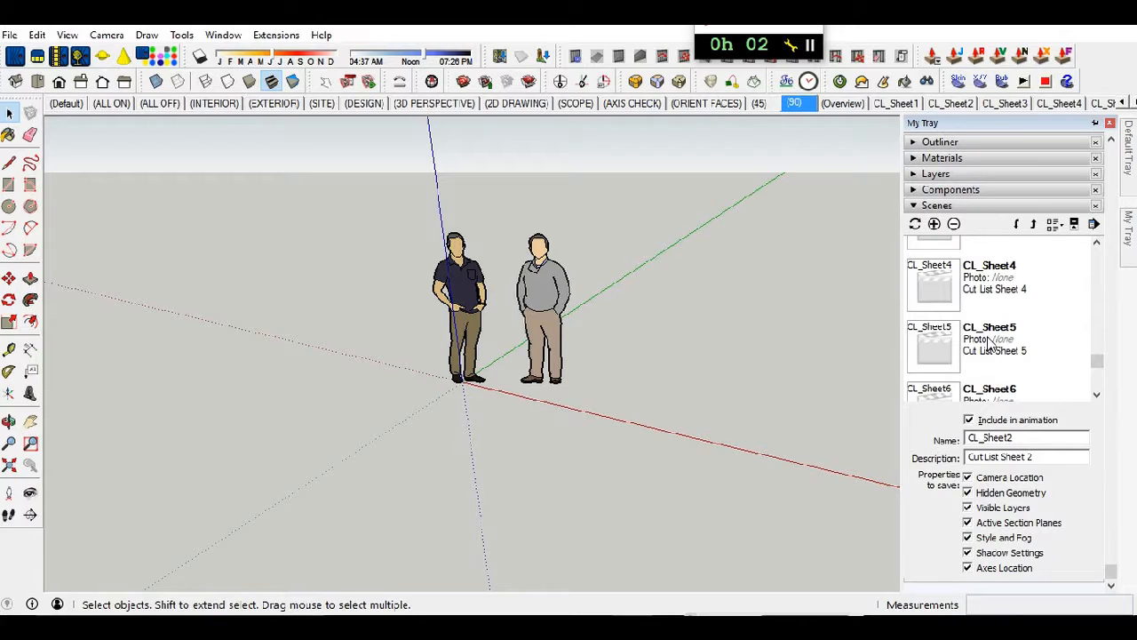
{"action": "scroll", "coordinate": [1011, 309], "scroll_direction": "down", "scroll_amount": 3}
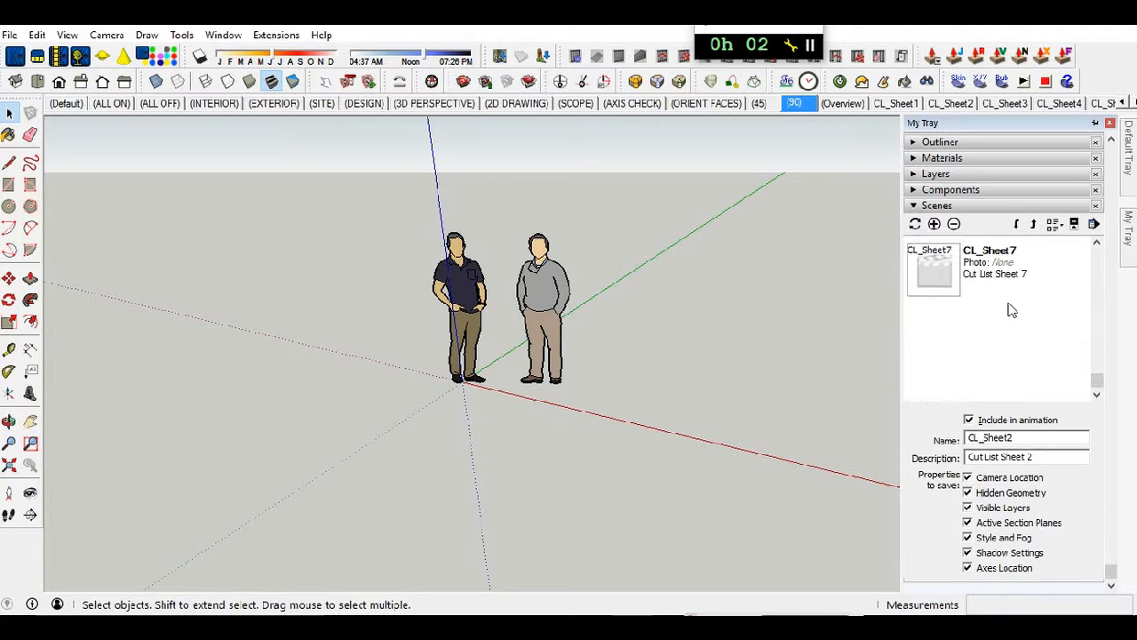
- Collapse the Scenes section of My Tray and expand its Entity Info section
{"action": "scroll", "coordinate": [1013, 311], "scroll_direction": "up", "scroll_amount": 15}
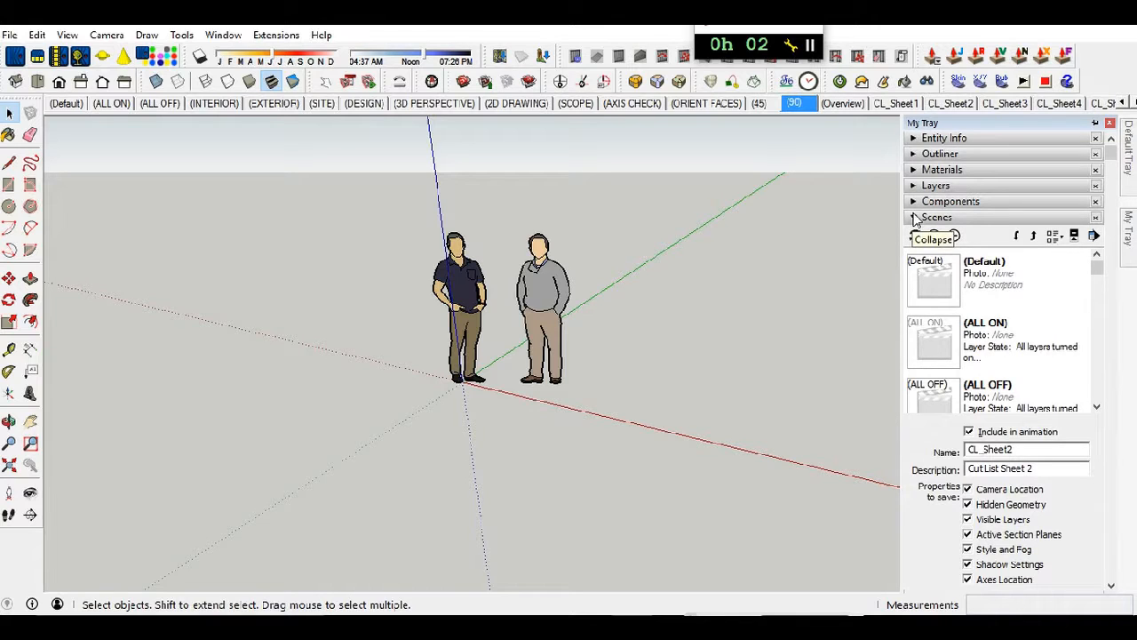
{"action": "left_click", "coordinate": [915, 218]}
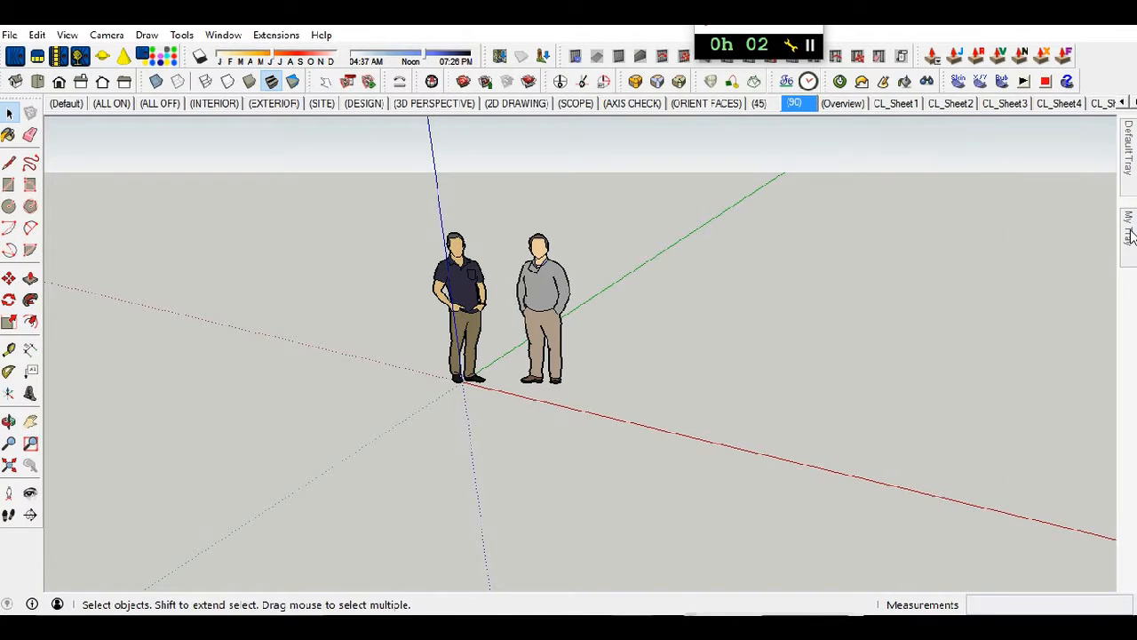
{"action": "mouse_move", "coordinate": [1130, 233]}
{"action": "left_click", "coordinate": [915, 139]}
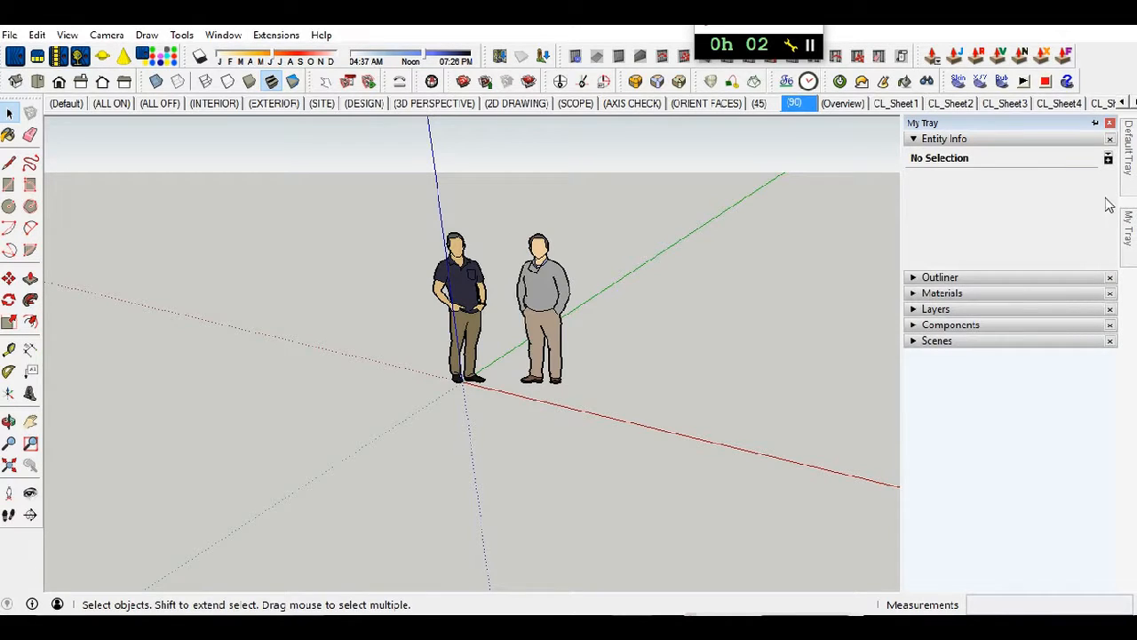
- Pin My Tray open and examine the contents of its Outliner, Materials and Layers sections one by one
{"action": "left_click", "coordinate": [1094, 124]}
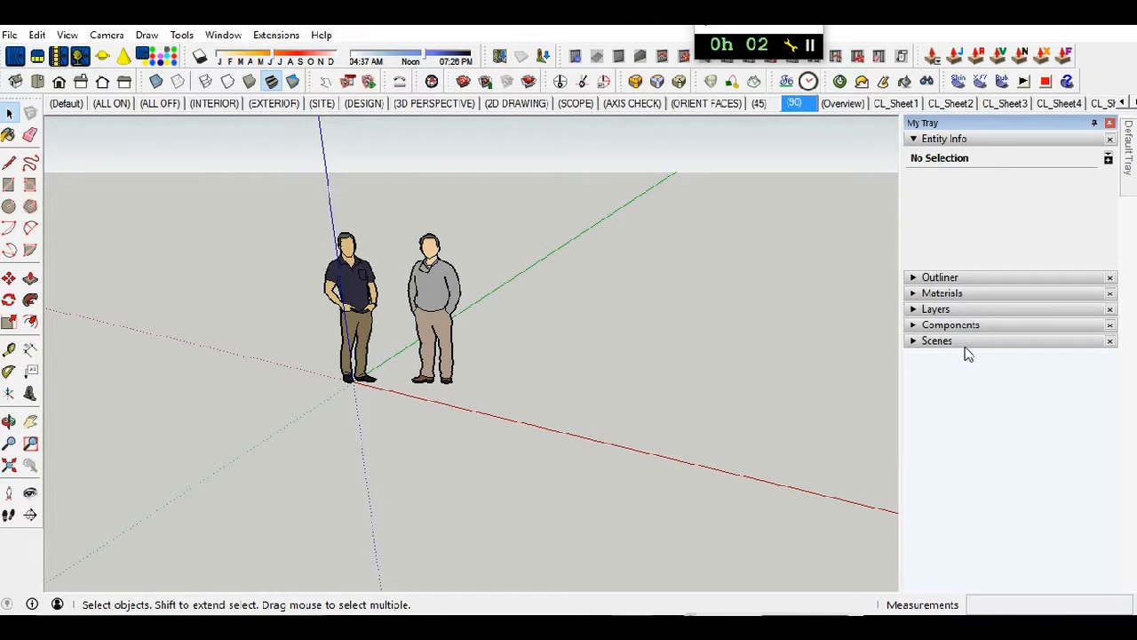
{"action": "left_click", "coordinate": [914, 278]}
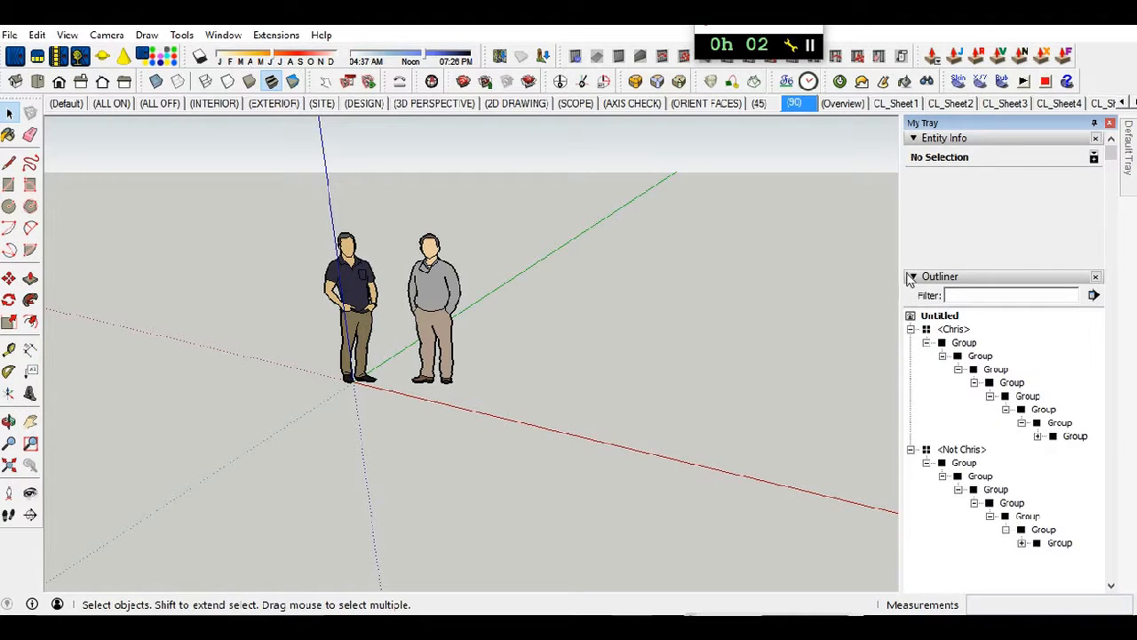
{"action": "left_click", "coordinate": [914, 278]}
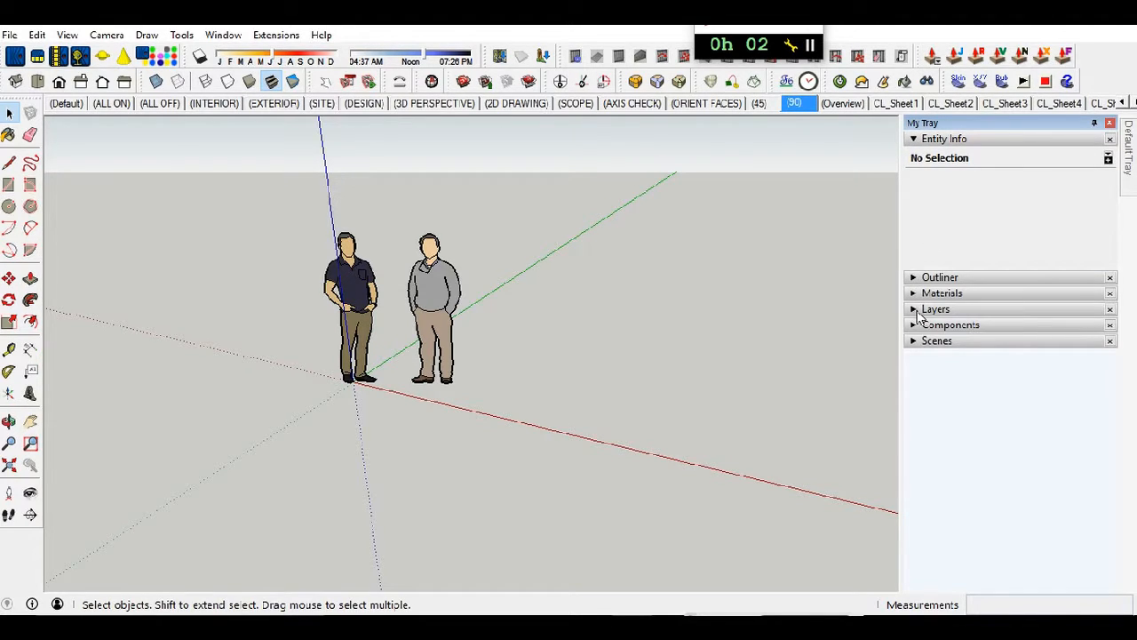
{"action": "left_click", "coordinate": [914, 294]}
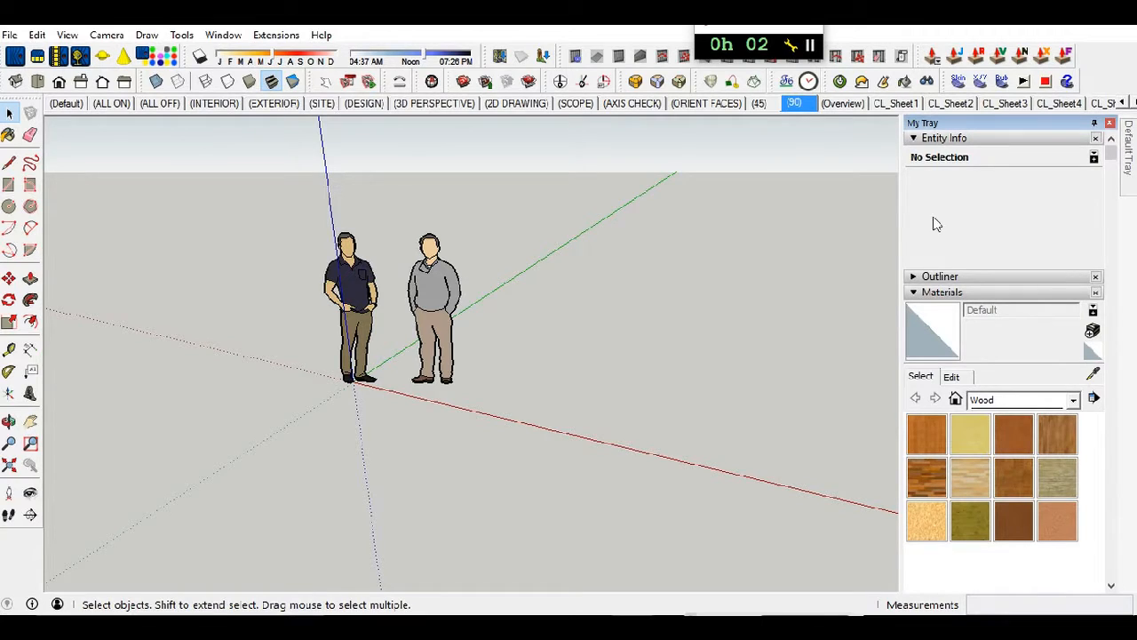
{"action": "left_click", "coordinate": [914, 294]}
{"action": "left_click", "coordinate": [914, 308]}
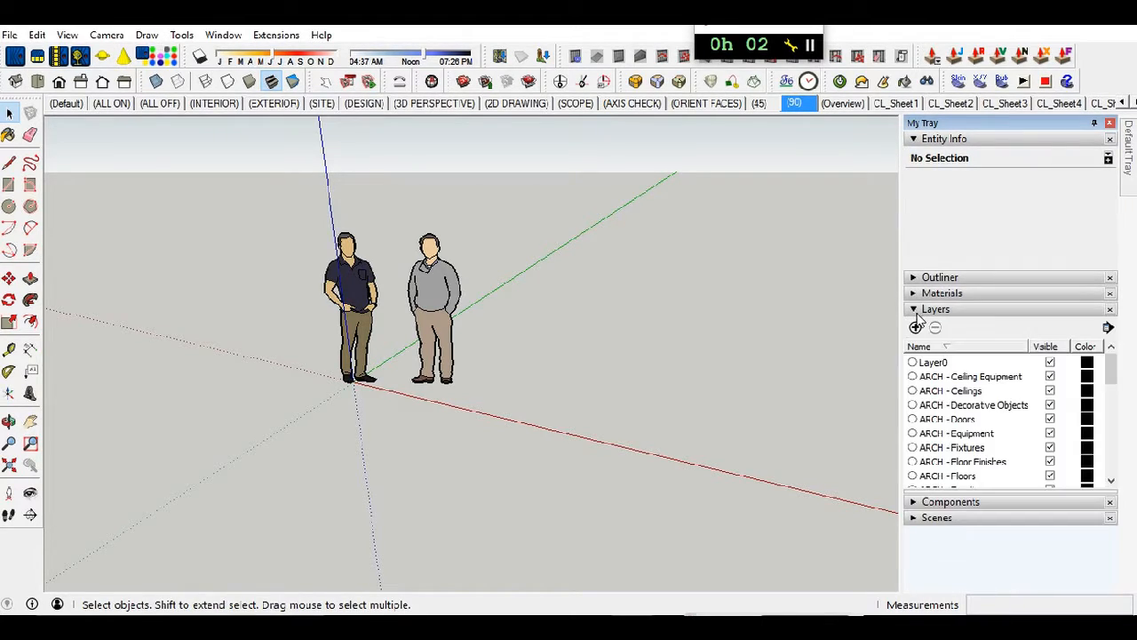
{"action": "left_click", "coordinate": [916, 308]}
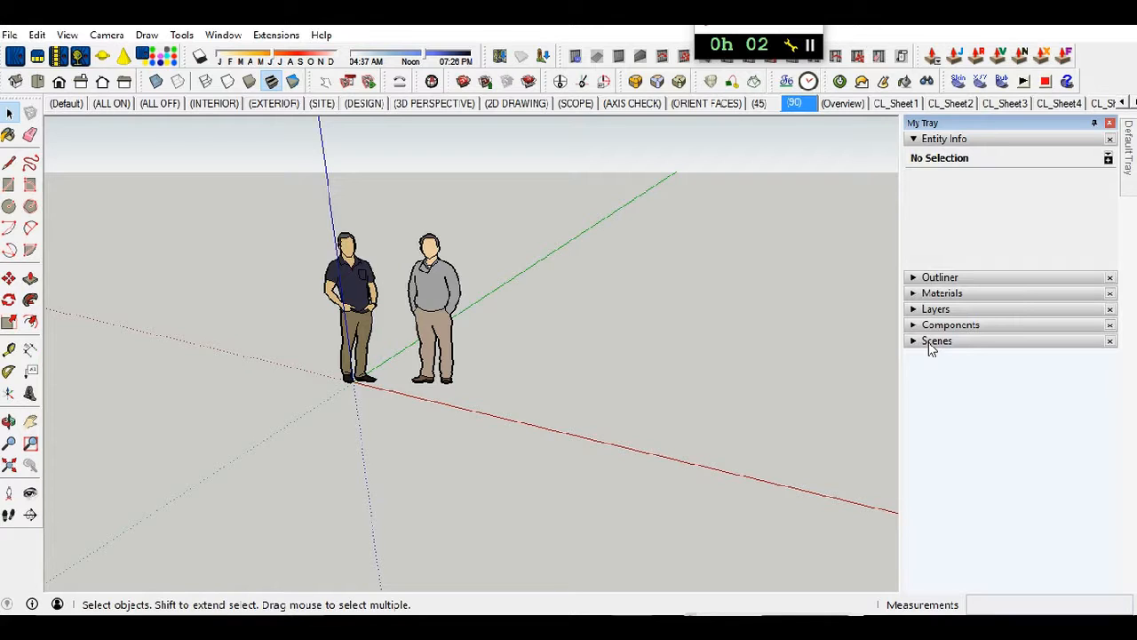
- Check the group hierarchy in the Outliner again, collapse it and unpin My Tray
{"action": "left_click", "coordinate": [913, 278]}
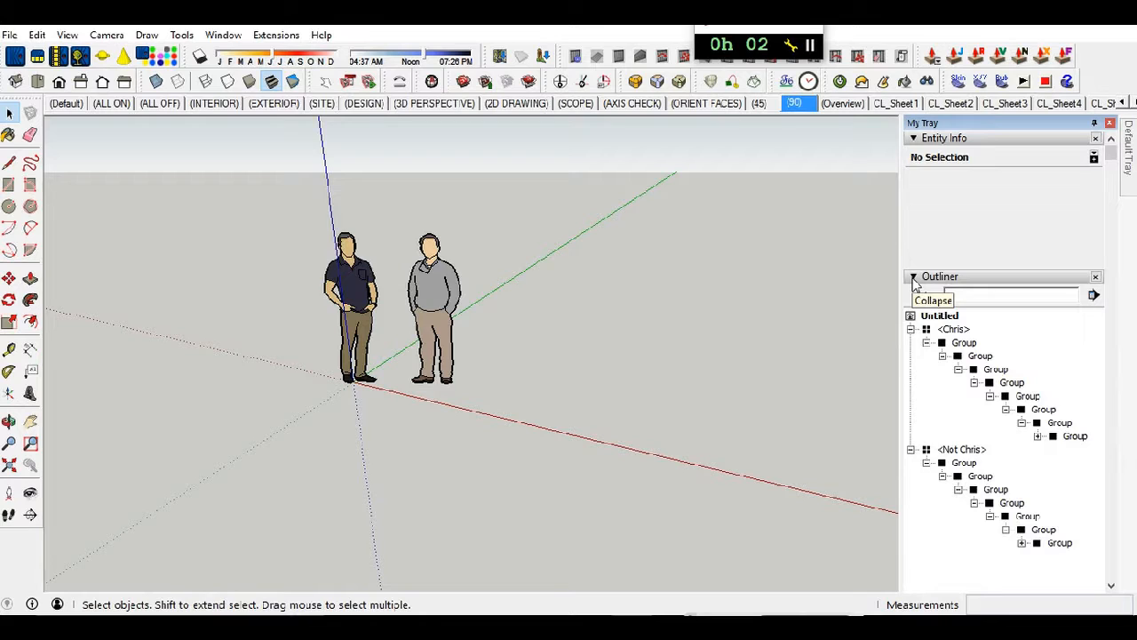
{"action": "left_click", "coordinate": [913, 277]}
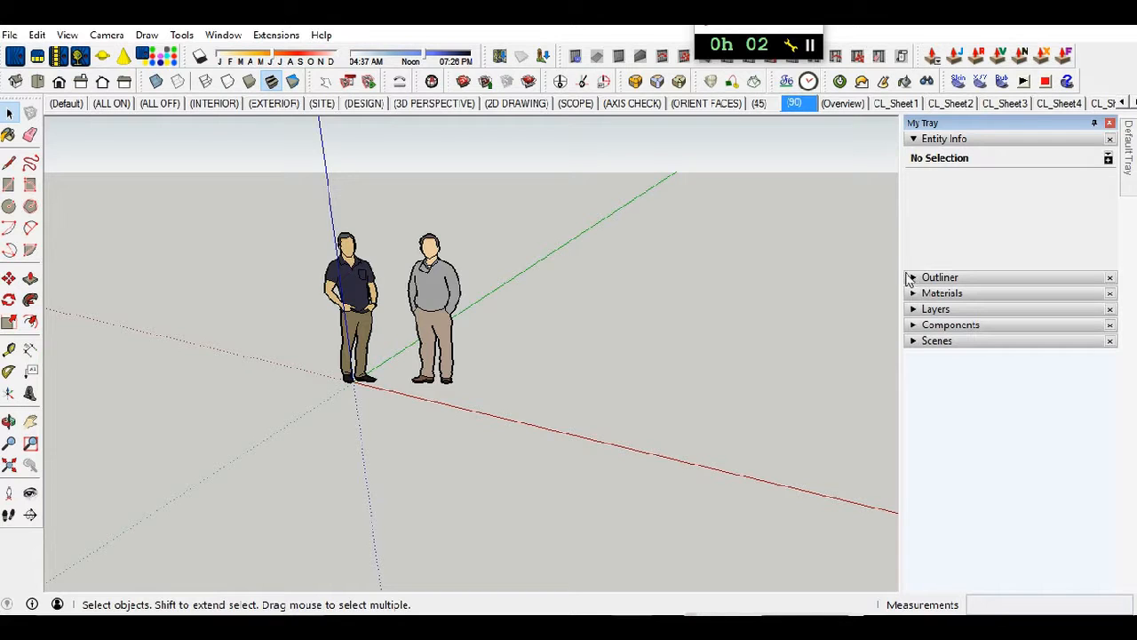
{"action": "left_click", "coordinate": [1094, 124]}
- Examine the Shadows, Soften Edges and Styles sections of the Default Tray, leaving each one collapsed
{"action": "mouse_move", "coordinate": [1130, 158]}
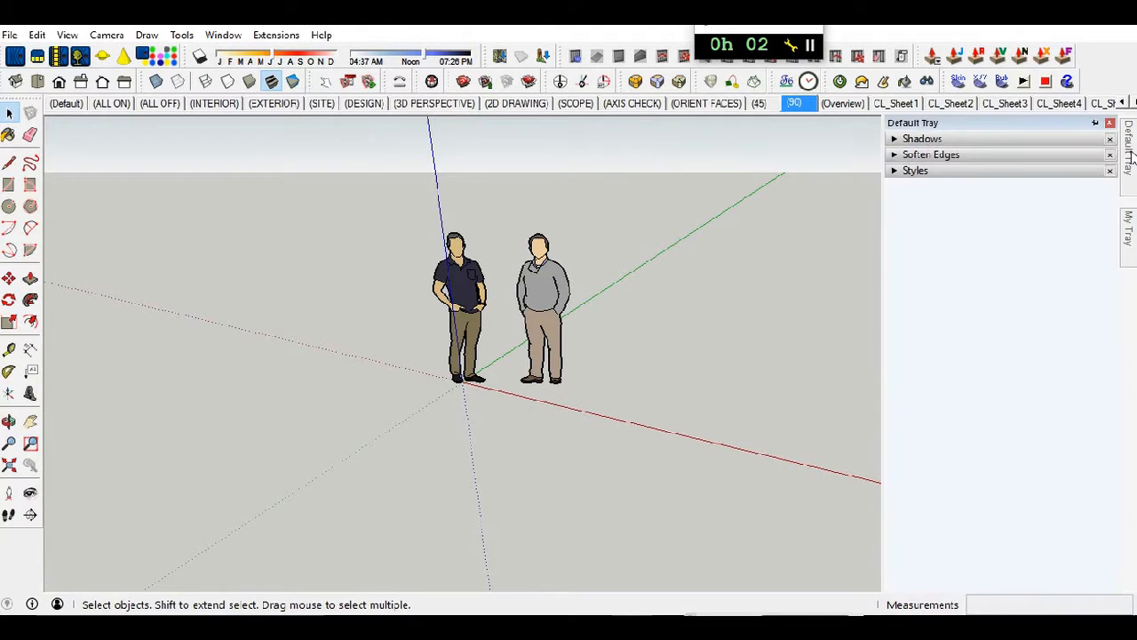
{"action": "left_click", "coordinate": [896, 139]}
{"action": "left_click", "coordinate": [896, 142]}
{"action": "left_click", "coordinate": [897, 156]}
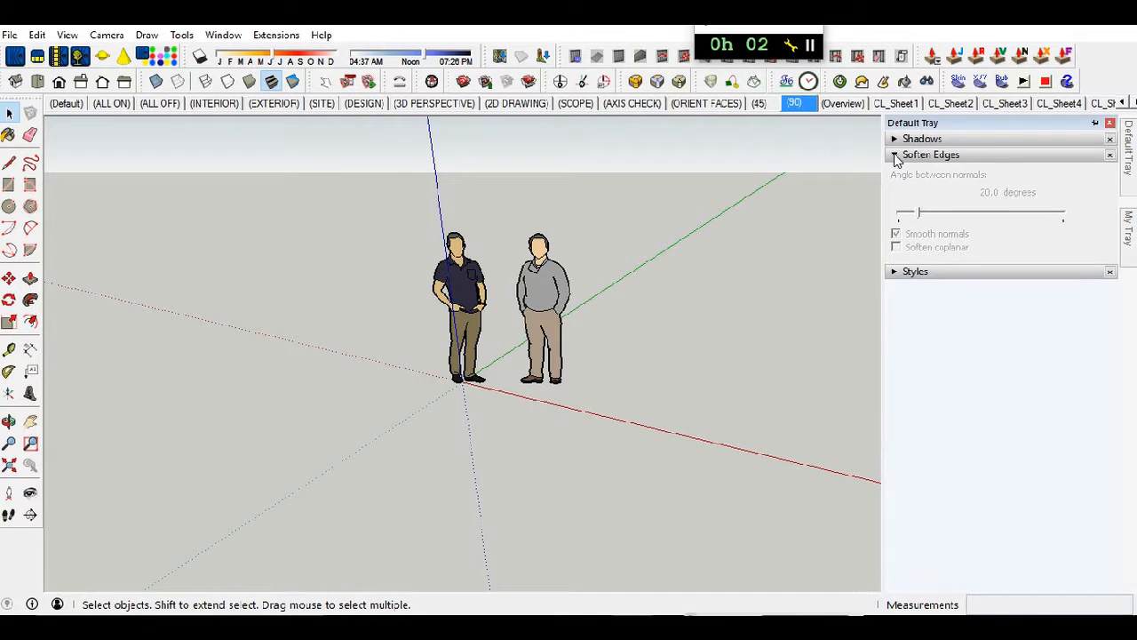
{"action": "left_click", "coordinate": [895, 156]}
{"action": "left_click", "coordinate": [895, 171]}
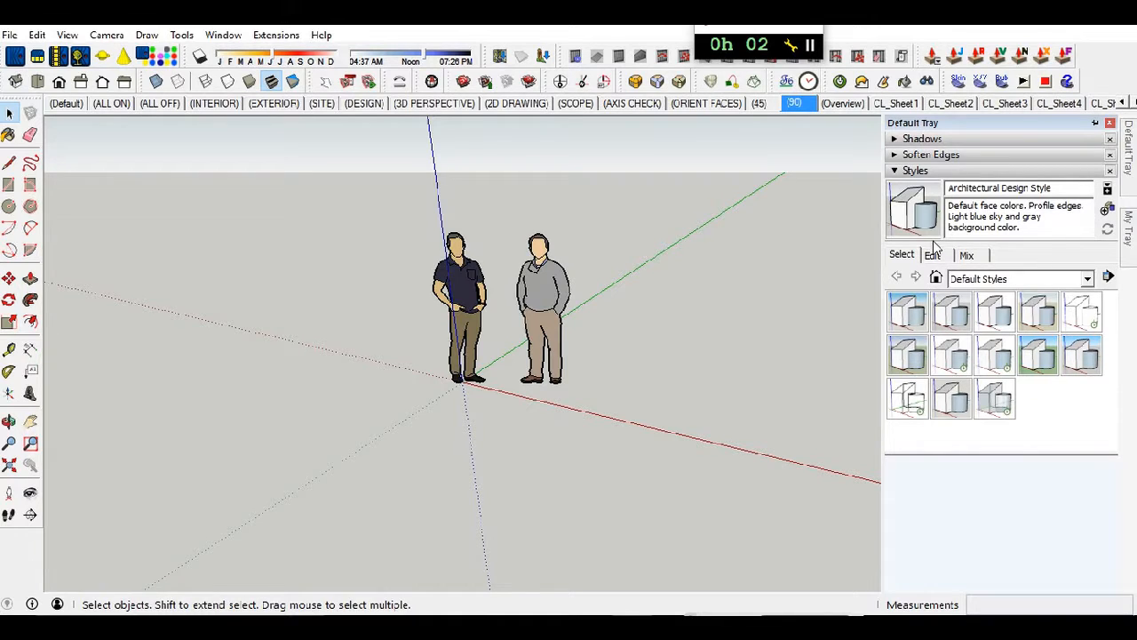
{"action": "left_click", "coordinate": [893, 173]}
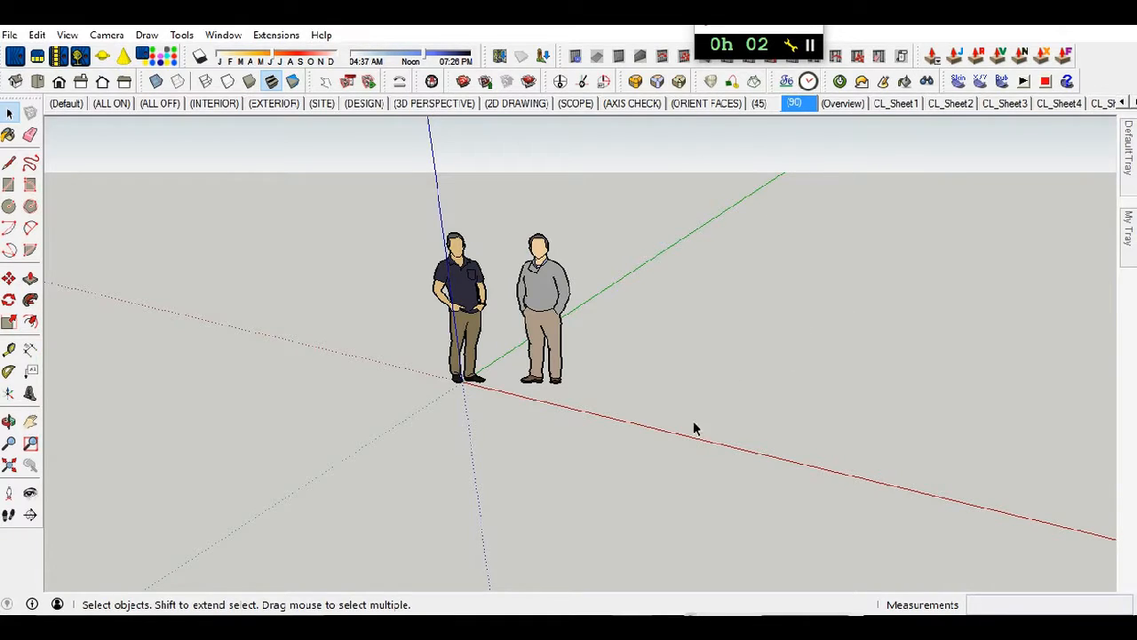
- Delete both scale figures standing near the origin
{"action": "left_click_drag", "start_coordinate": [369, 308], "coordinate": [676, 453]}
{"action": "key", "text": "Delete"}
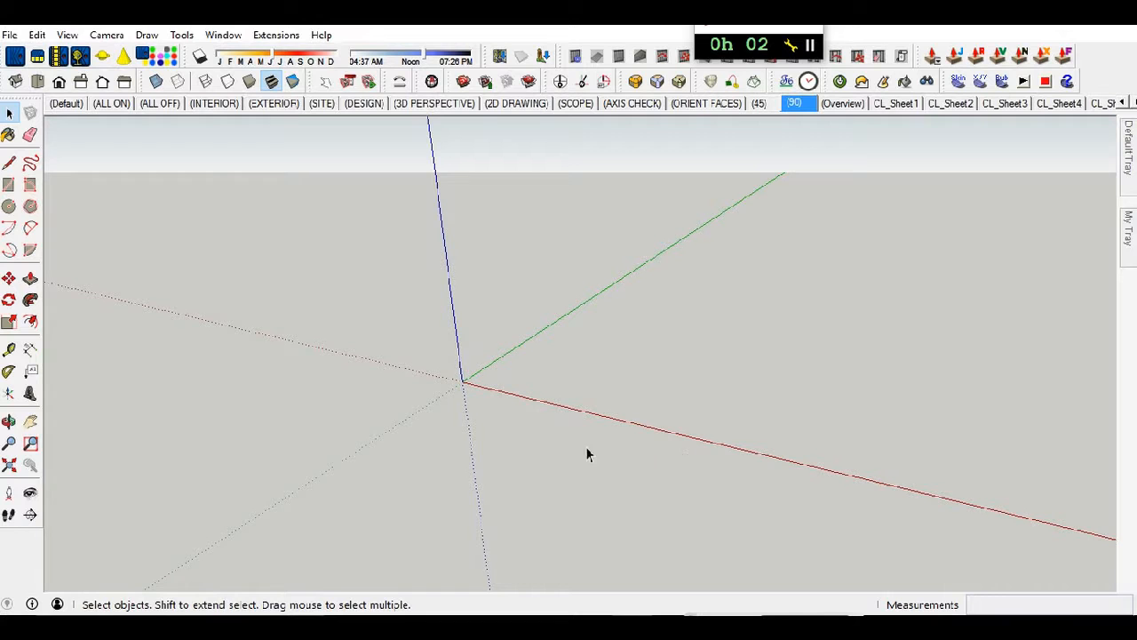
- Start importing 1st floor.png as an image, with the file type kept at All Supported Image Types
{"action": "middle_click_drag", "start_coordinate": [489, 350], "coordinate": [493, 394]}
{"action": "scroll", "coordinate": [524, 439], "scroll_direction": "down", "scroll_amount": 4}
{"action": "scroll", "coordinate": [515, 466], "scroll_direction": "down", "scroll_amount": 3}
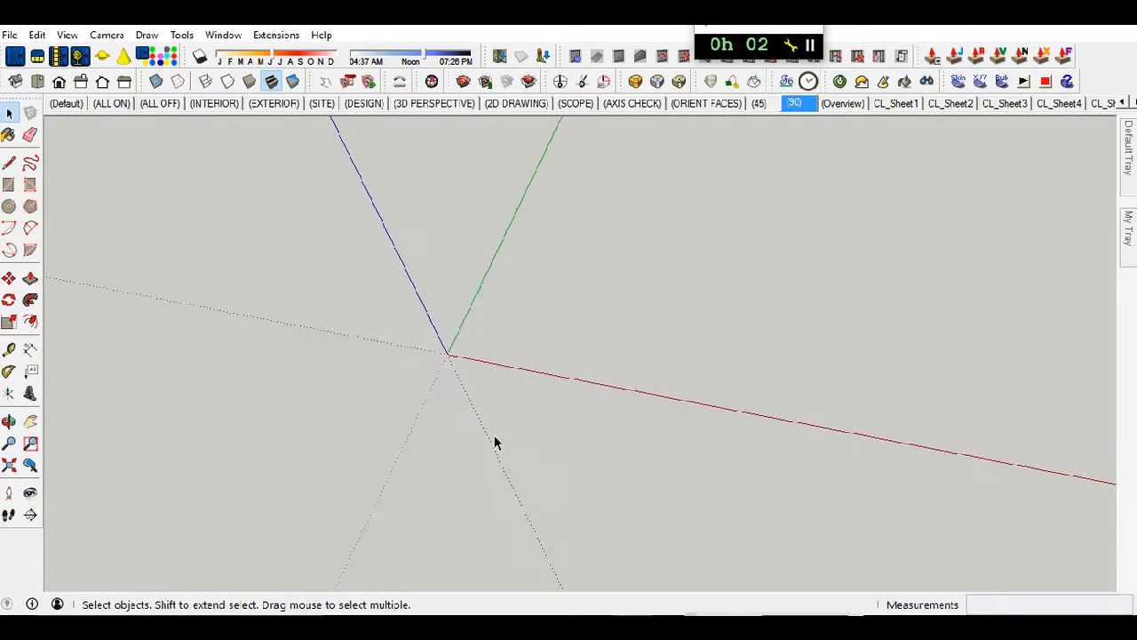
{"action": "middle_click_drag", "start_coordinate": [424, 314], "coordinate": [445, 448]}
{"action": "middle_click_drag", "start_coordinate": [444, 448], "coordinate": [503, 531], "text": "shift"}
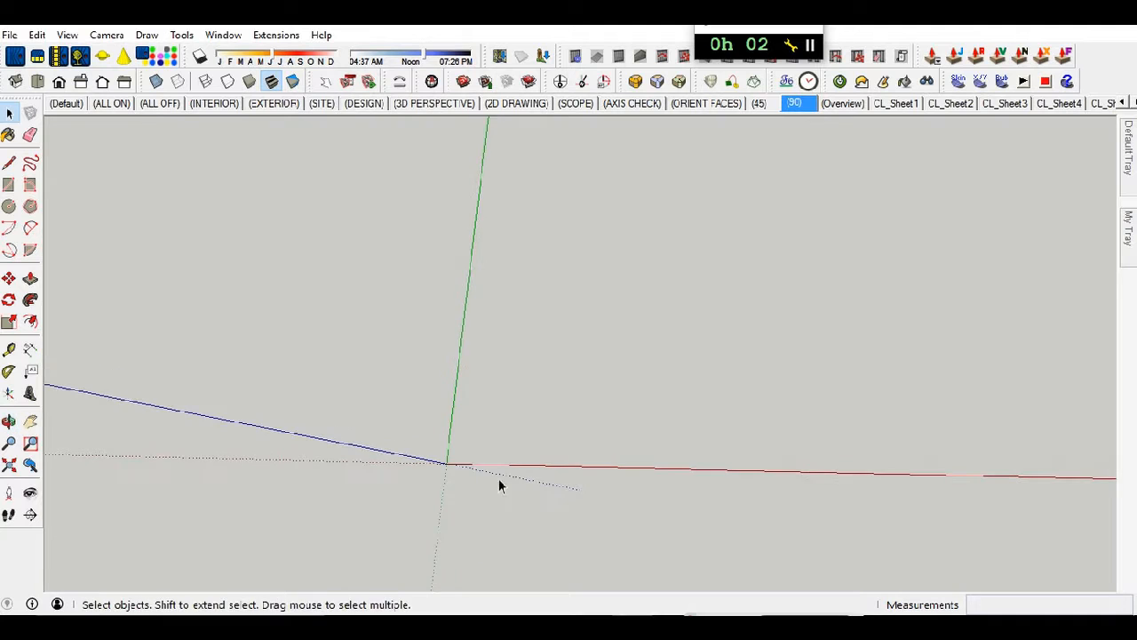
{"action": "middle_click_drag", "start_coordinate": [500, 406], "coordinate": [335, 502]}
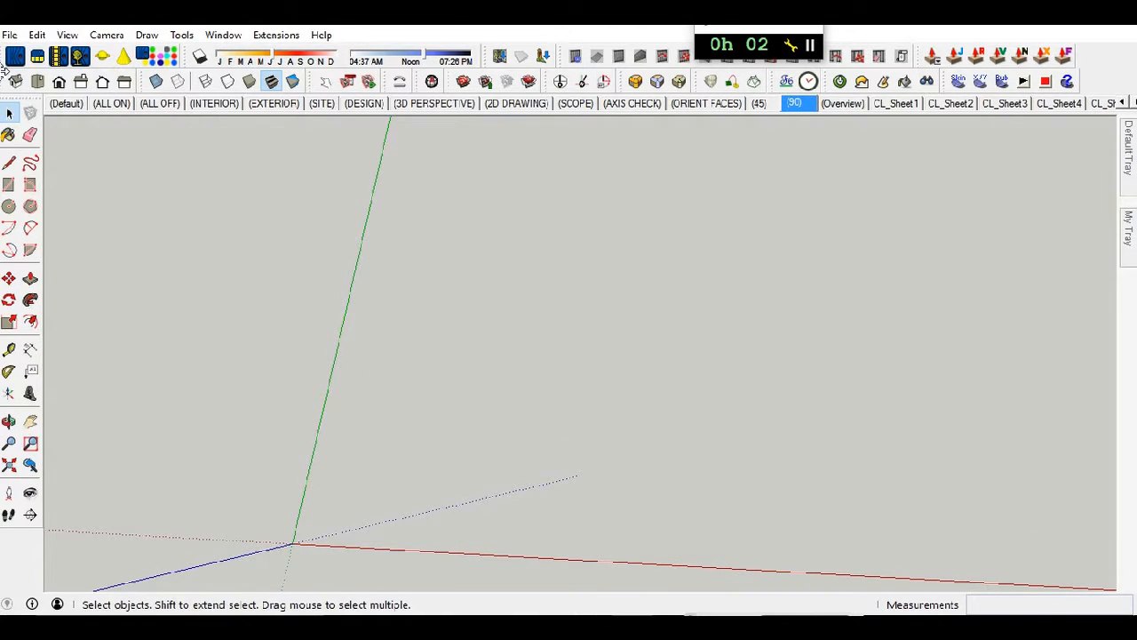
{"action": "left_click", "coordinate": [10, 37]}
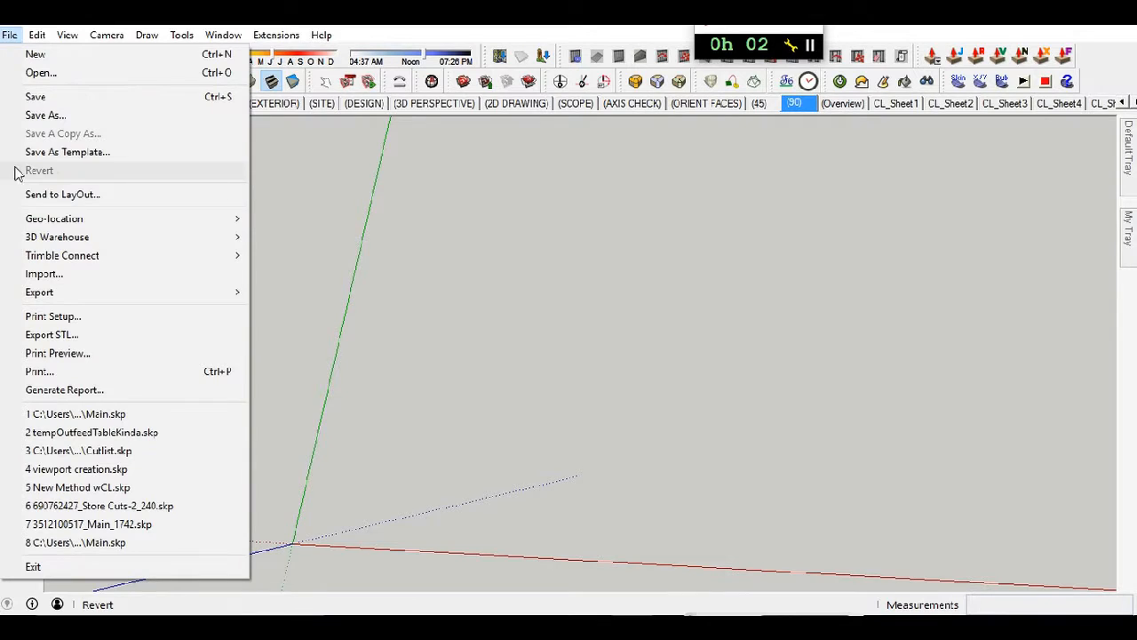
{"action": "left_click", "coordinate": [62, 278]}
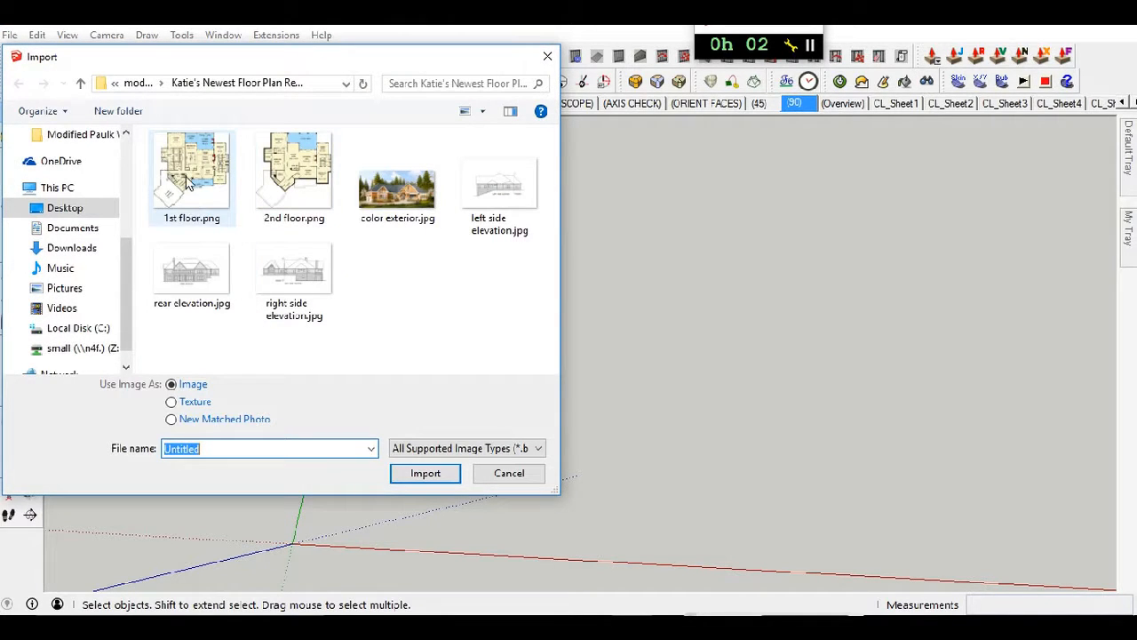
{"action": "left_click", "coordinate": [189, 182]}
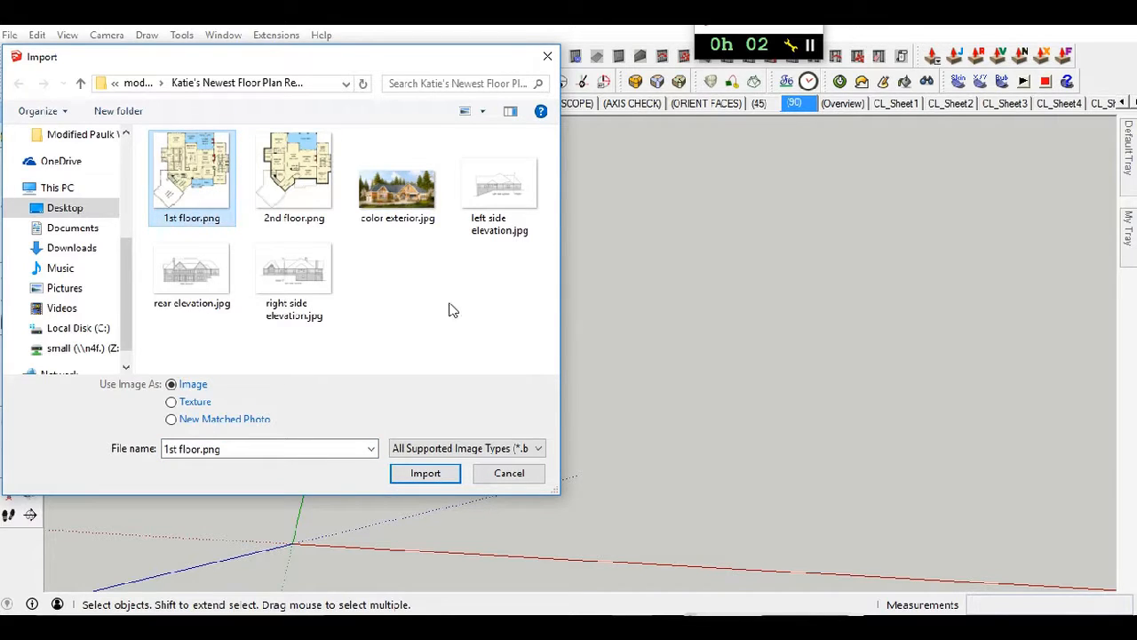
{"action": "left_click", "coordinate": [451, 449]}
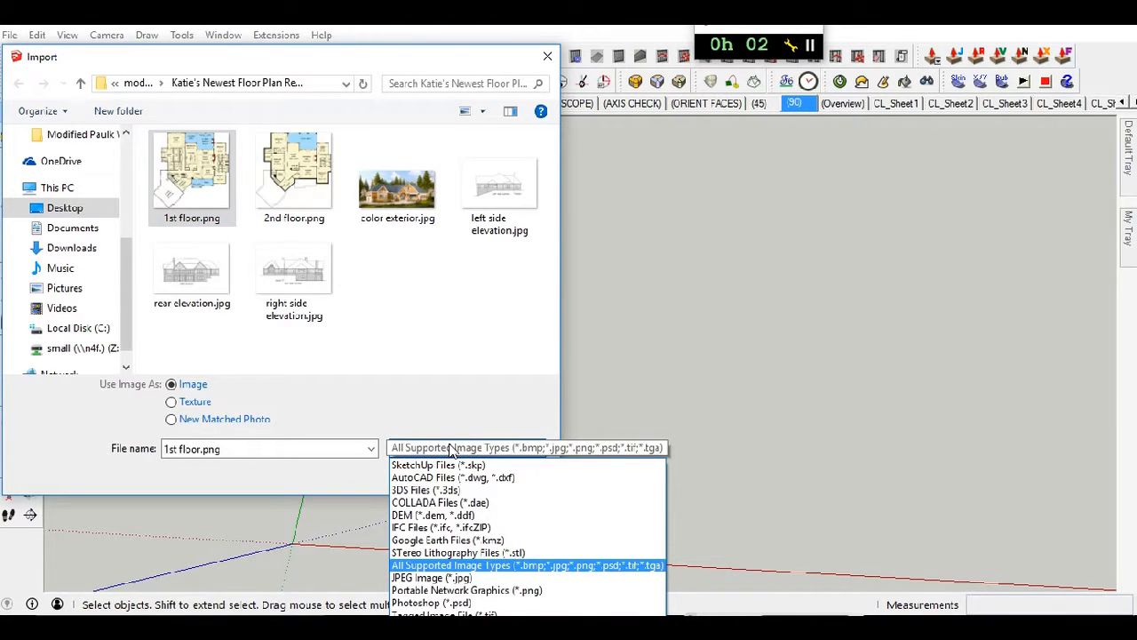
{"action": "left_click", "coordinate": [596, 568]}
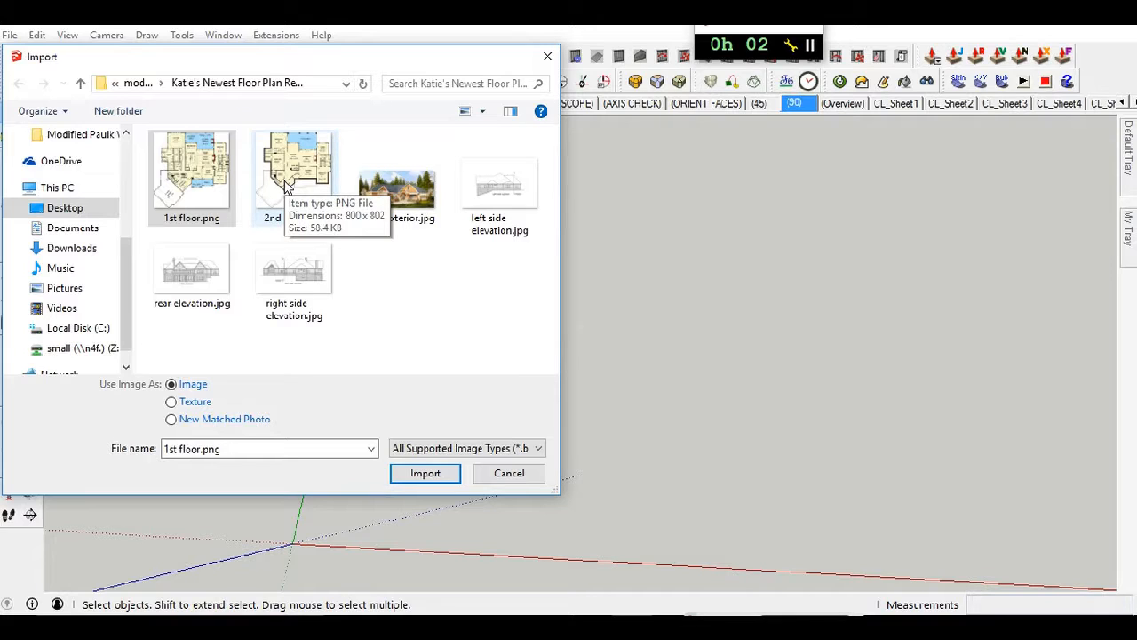
- Import the first floor plan and place it flat on the ground with its corner at the origin, about 44' 1" wide
{"action": "right_click", "coordinate": [188, 179]}
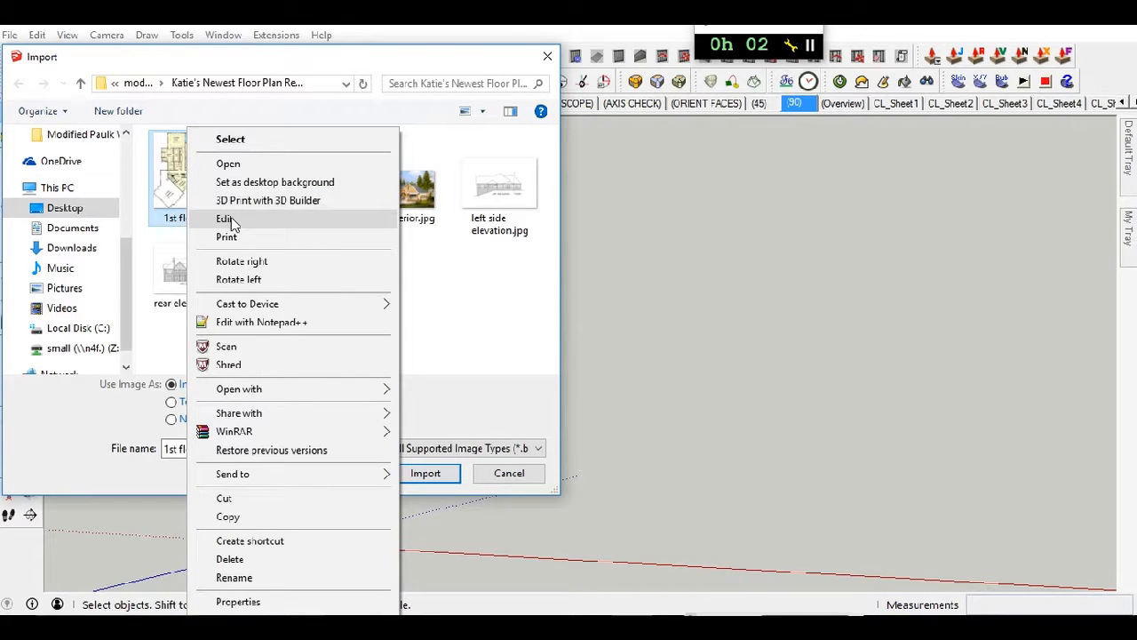
{"action": "left_click", "coordinate": [440, 282]}
{"action": "left_click", "coordinate": [191, 187]}
{"action": "double_click", "coordinate": [191, 194]}
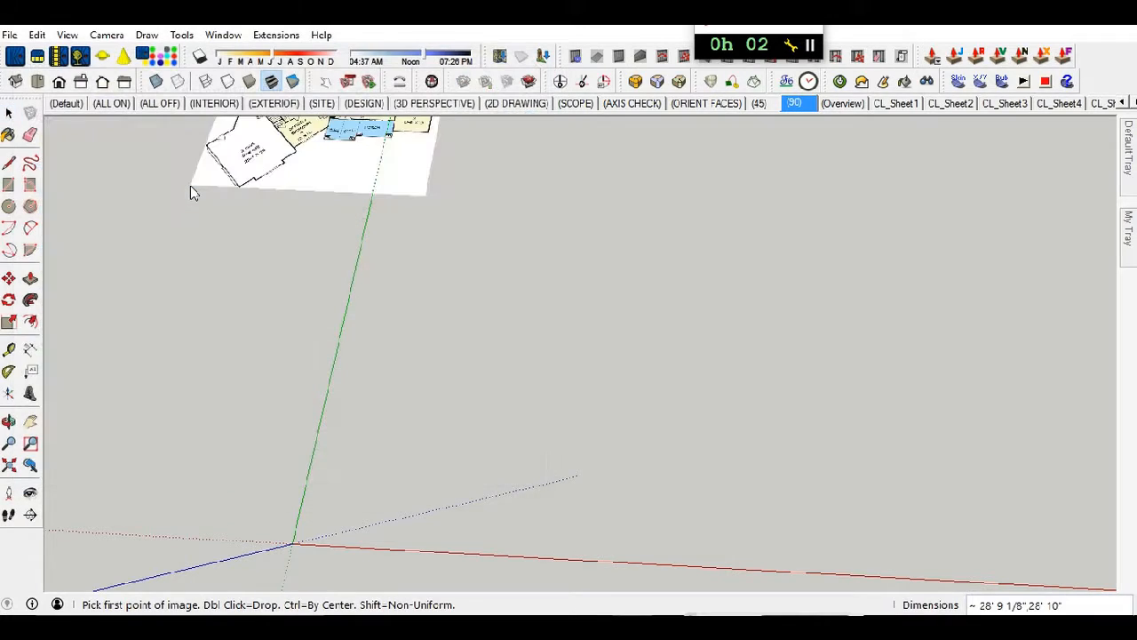
{"action": "left_click", "coordinate": [292, 544]}
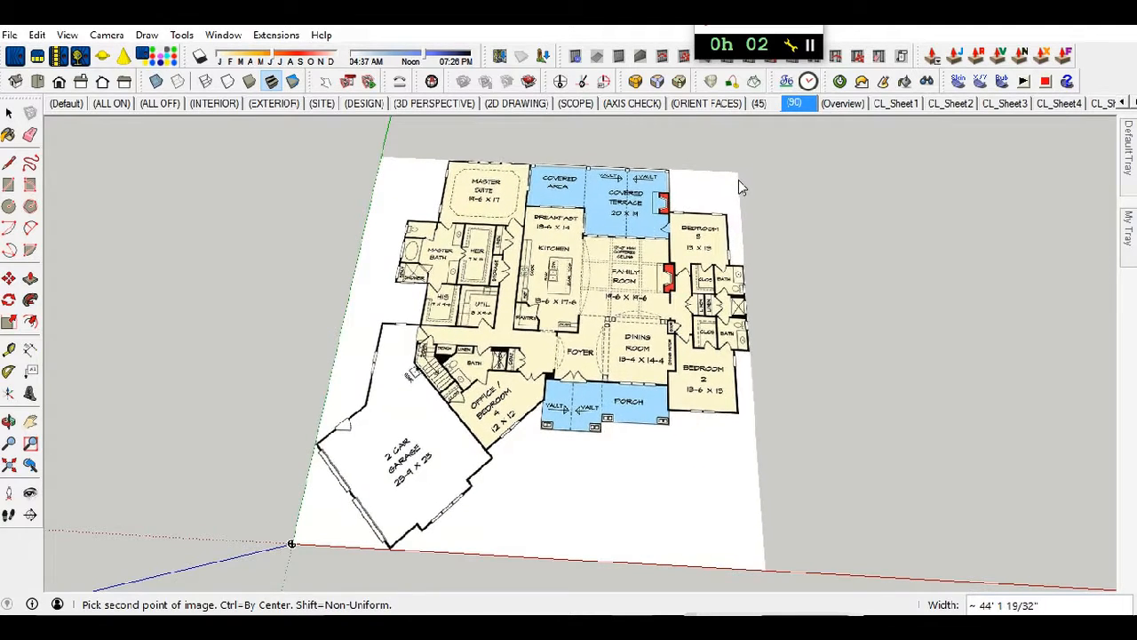
{"action": "left_click", "coordinate": [738, 180]}
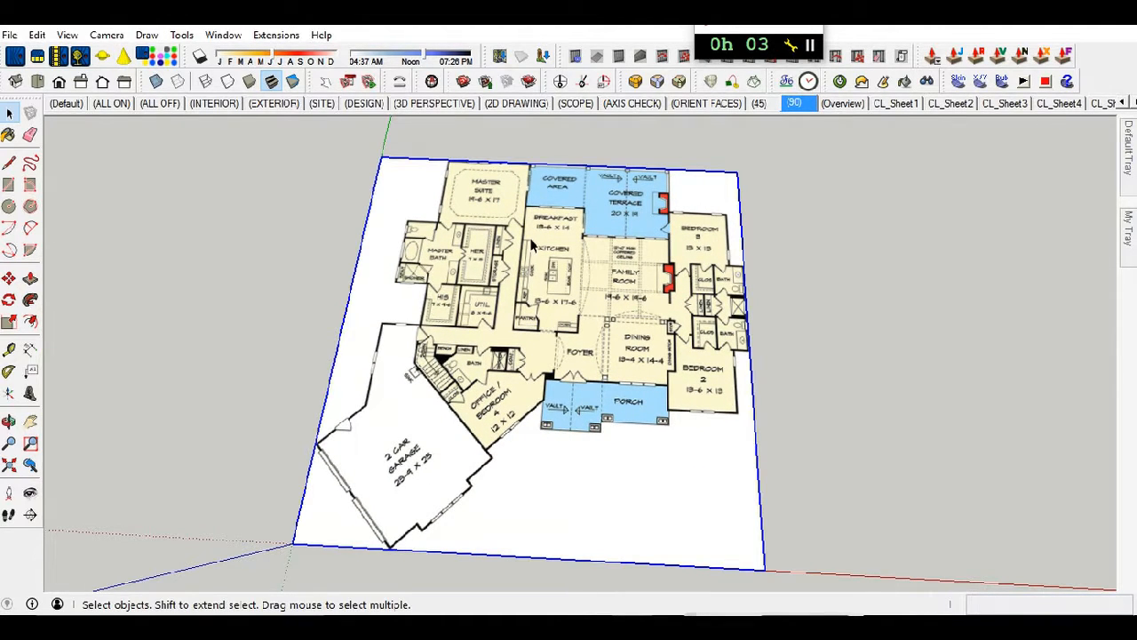
- Import 2nd floor.png as an image beside the first floor plan along the red axis, matching that plan's size
{"action": "left_click", "coordinate": [9, 36]}
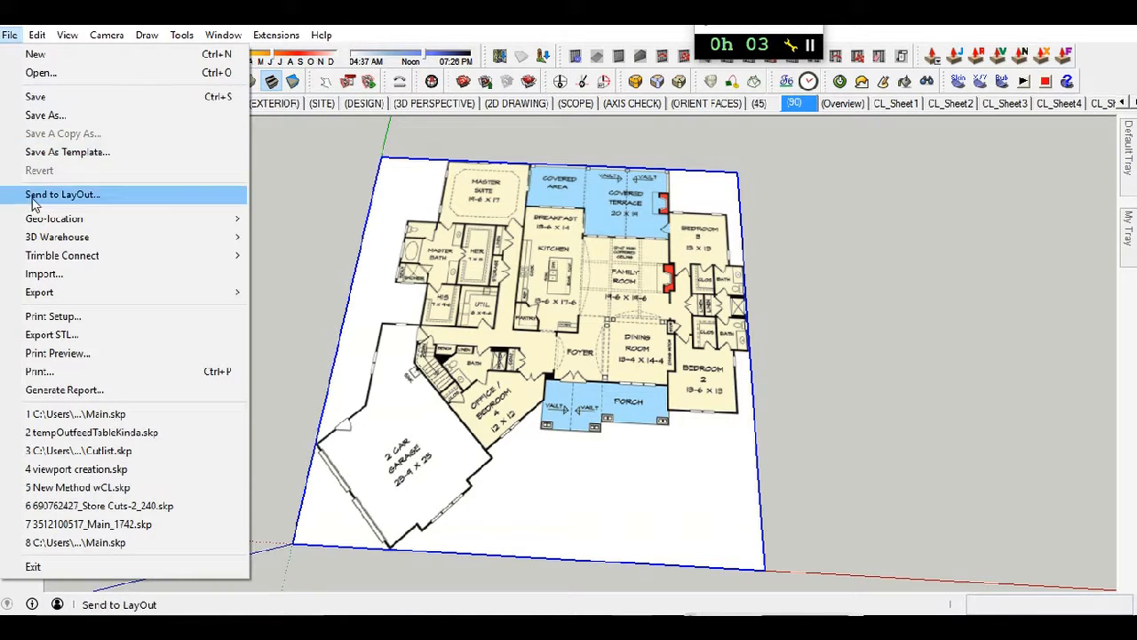
{"action": "left_click", "coordinate": [43, 274]}
{"action": "left_click", "coordinate": [299, 193]}
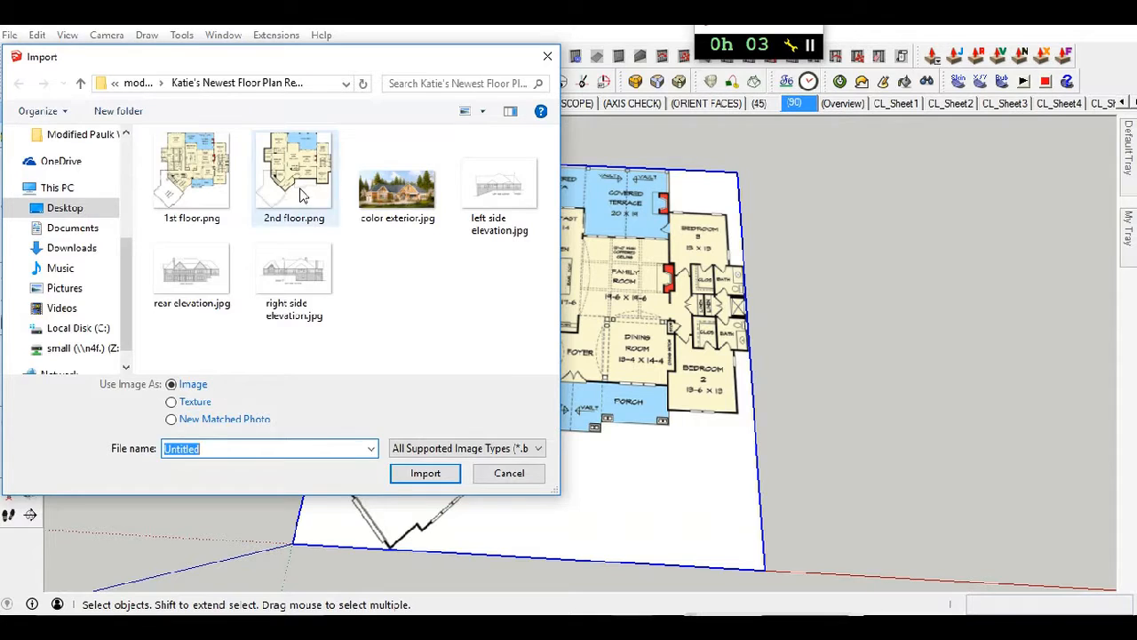
{"action": "left_click", "coordinate": [424, 475]}
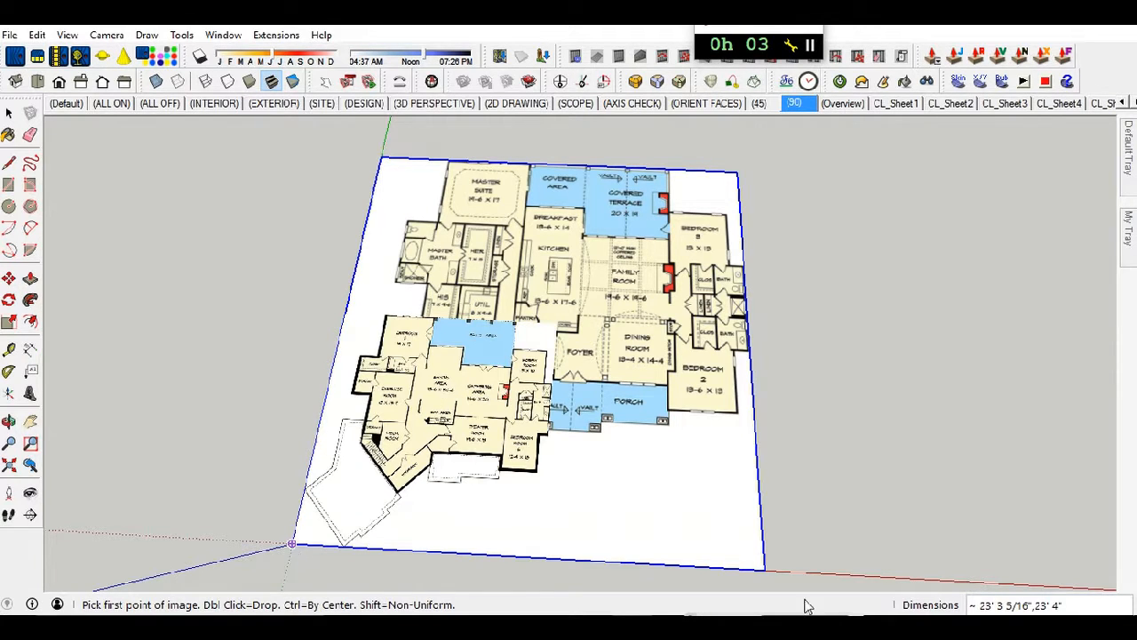
{"action": "left_click", "coordinate": [764, 569]}
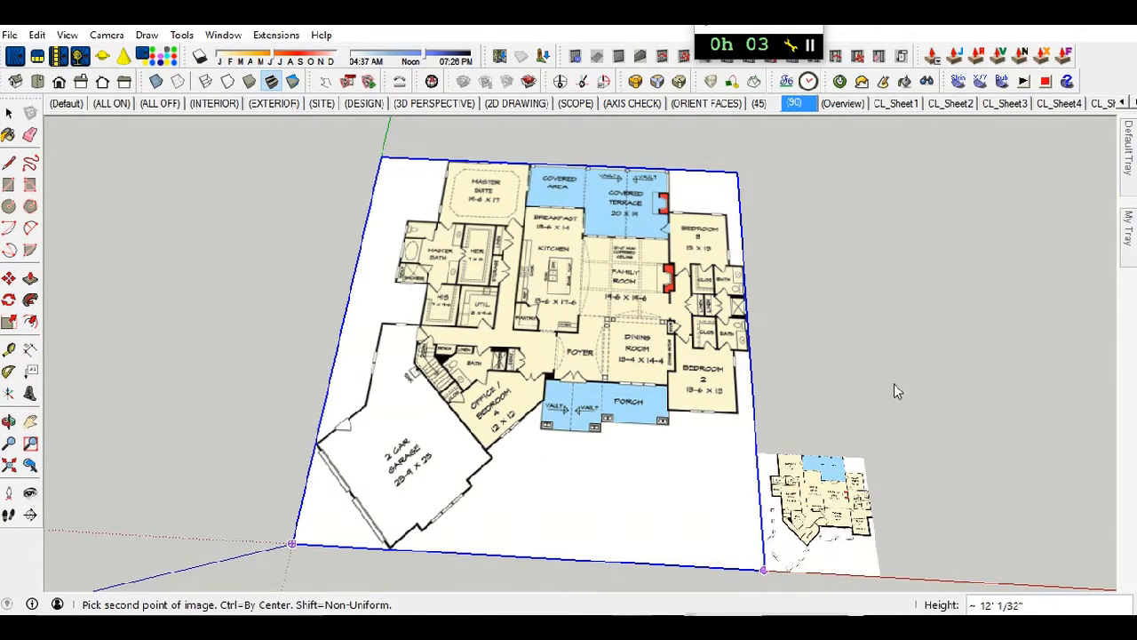
{"action": "left_click", "coordinate": [738, 174]}
- Move the second floor image by its near corner onto the origin, directly over the first floor image
{"action": "scroll", "coordinate": [176, 177], "scroll_direction": "down", "scroll_amount": 1}
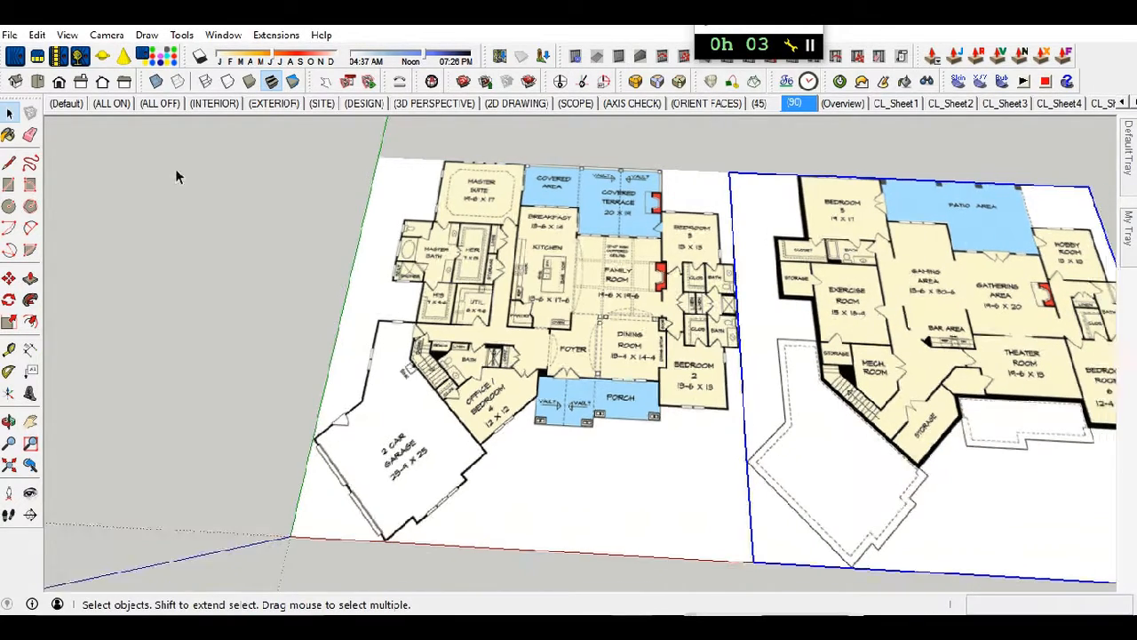
{"action": "scroll", "coordinate": [176, 177], "scroll_direction": "down", "scroll_amount": 3}
{"action": "scroll", "coordinate": [208, 240], "scroll_direction": "up", "scroll_amount": 1}
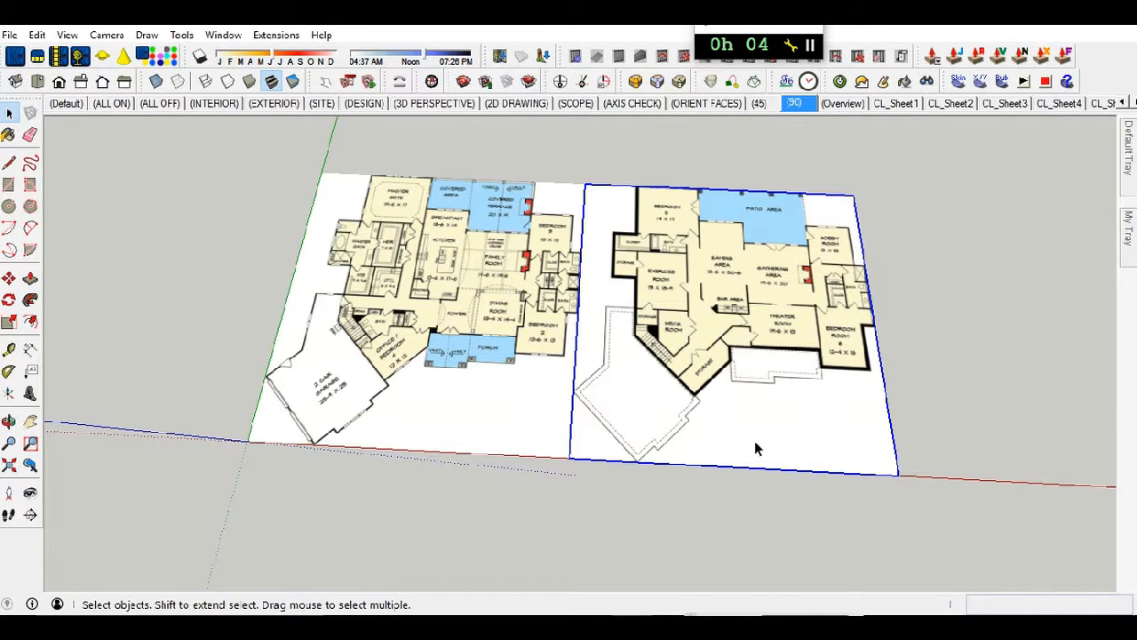
{"action": "key", "text": "m"}
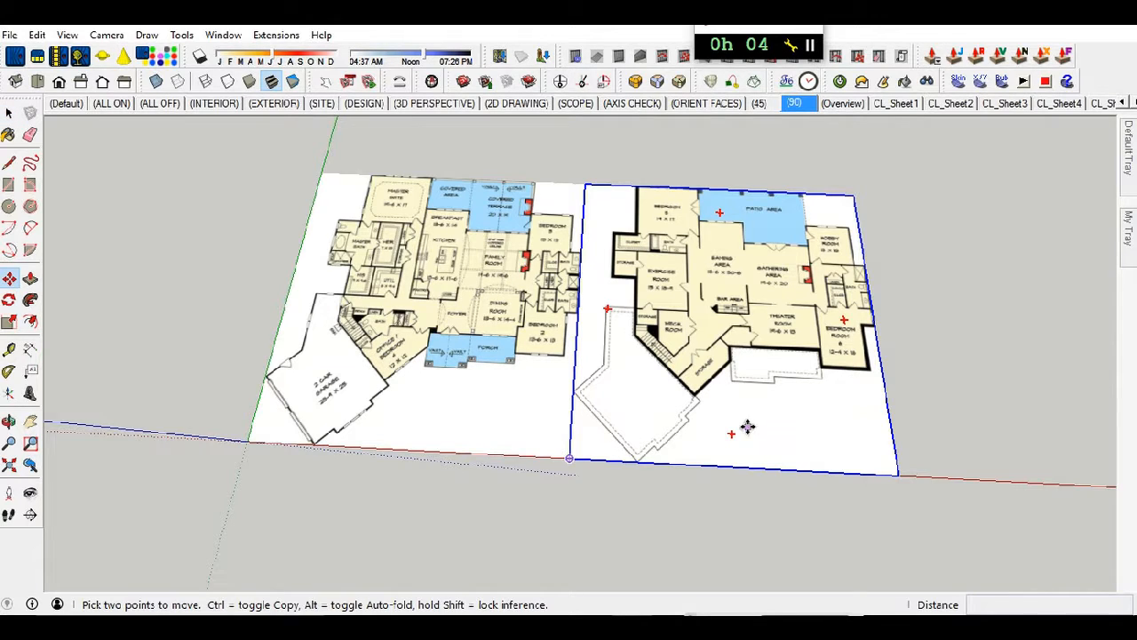
{"action": "left_click", "coordinate": [569, 458]}
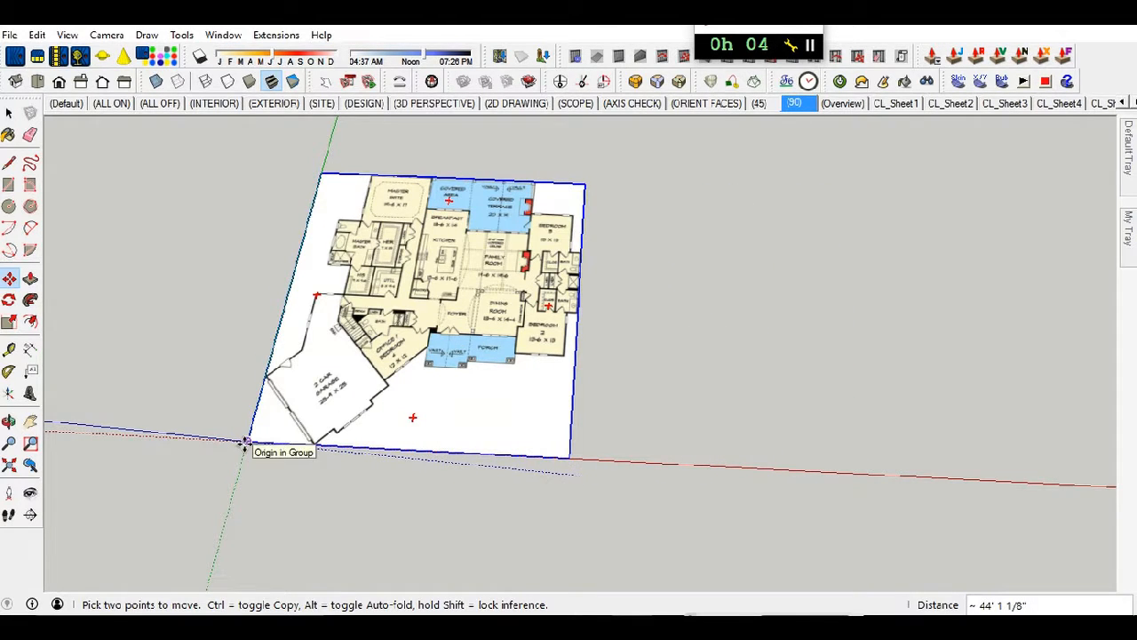
{"action": "left_click", "coordinate": [244, 441]}
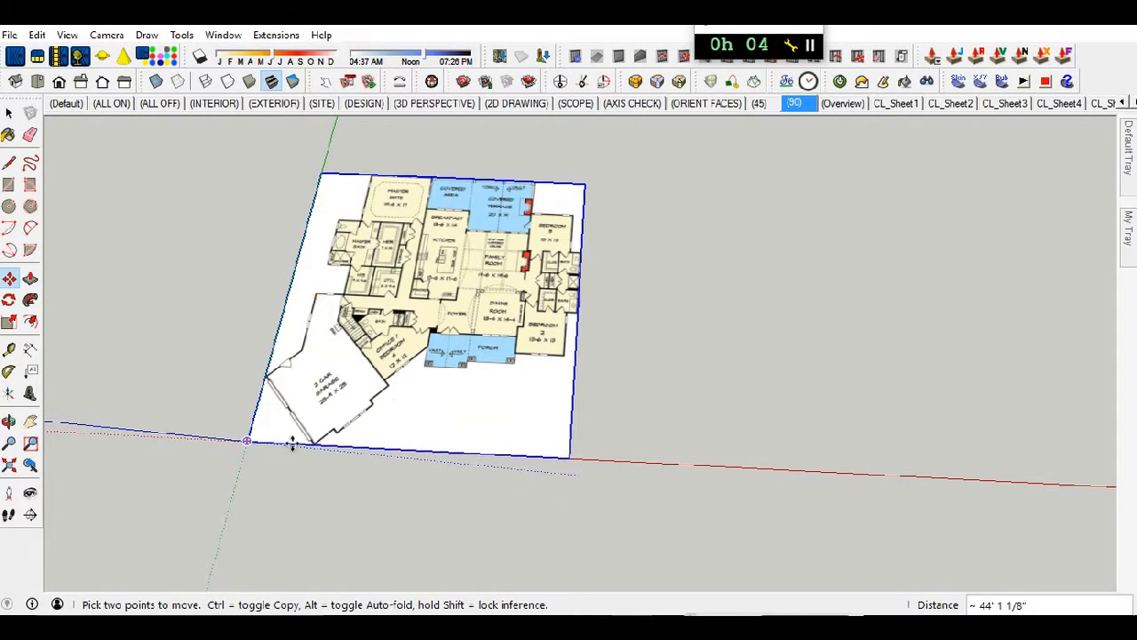
- Check the overlapping plans briefly in X-ray mode and move the second floor image back beside the first along the red axis
{"action": "left_click", "coordinate": [157, 83]}
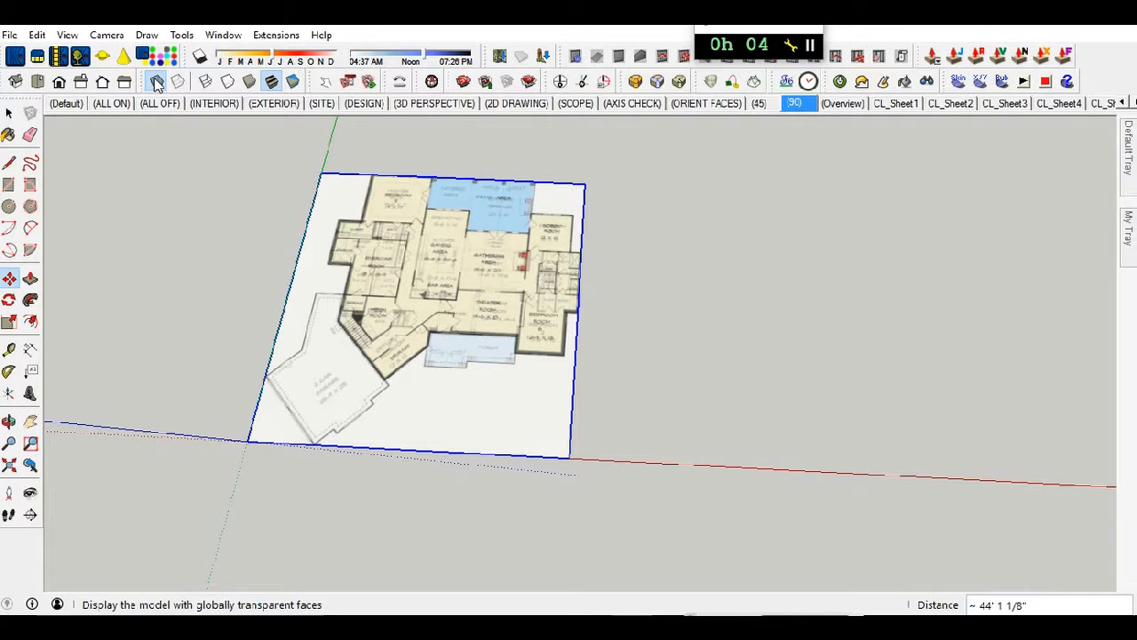
{"action": "left_click", "coordinate": [157, 82]}
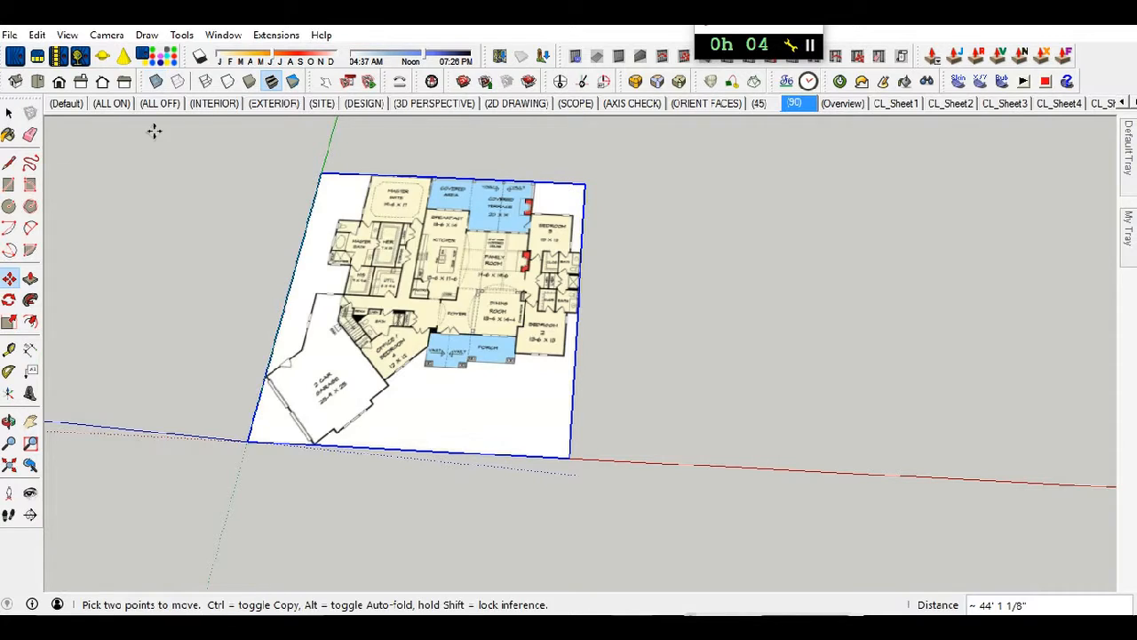
{"action": "left_click", "coordinate": [248, 442]}
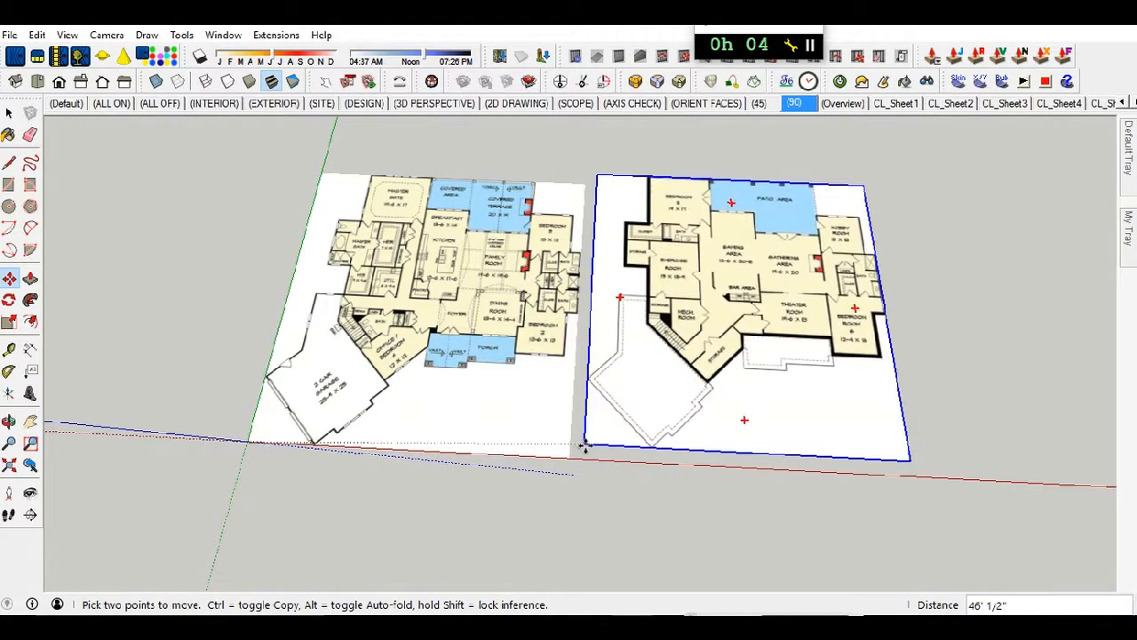
{"action": "left_click", "coordinate": [562, 459]}
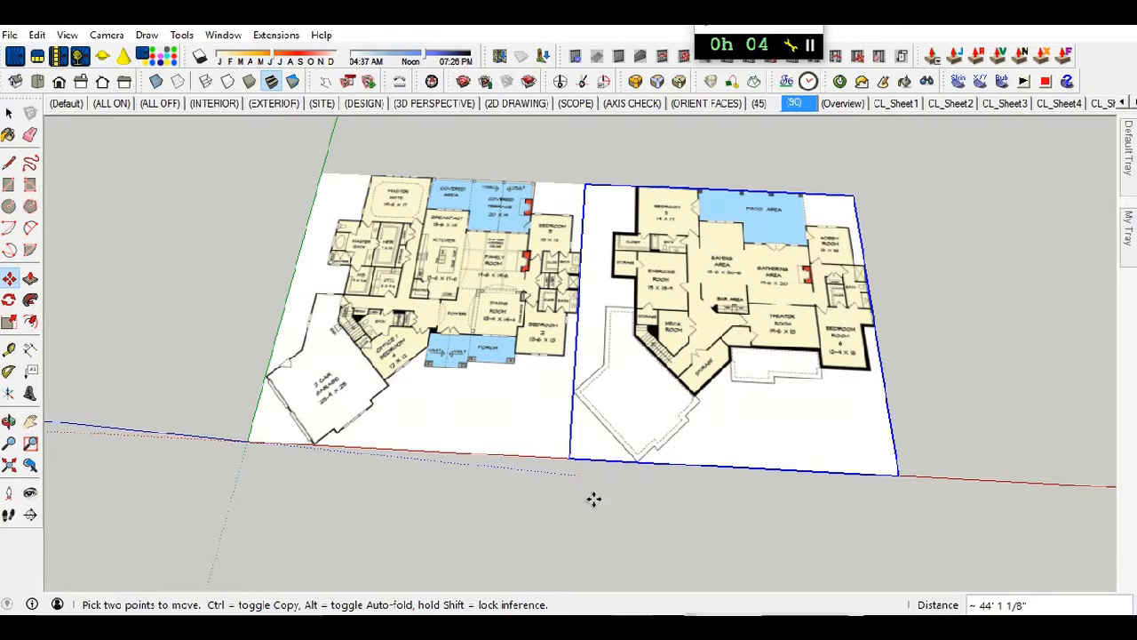
- Examine the room dimensions printed on the first floor plan, close up around the utility room and kitchen and from farther out
{"action": "scroll", "coordinate": [345, 267], "scroll_direction": "up", "scroll_amount": 2}
{"action": "scroll", "coordinate": [373, 293], "scroll_direction": "up", "scroll_amount": 5}
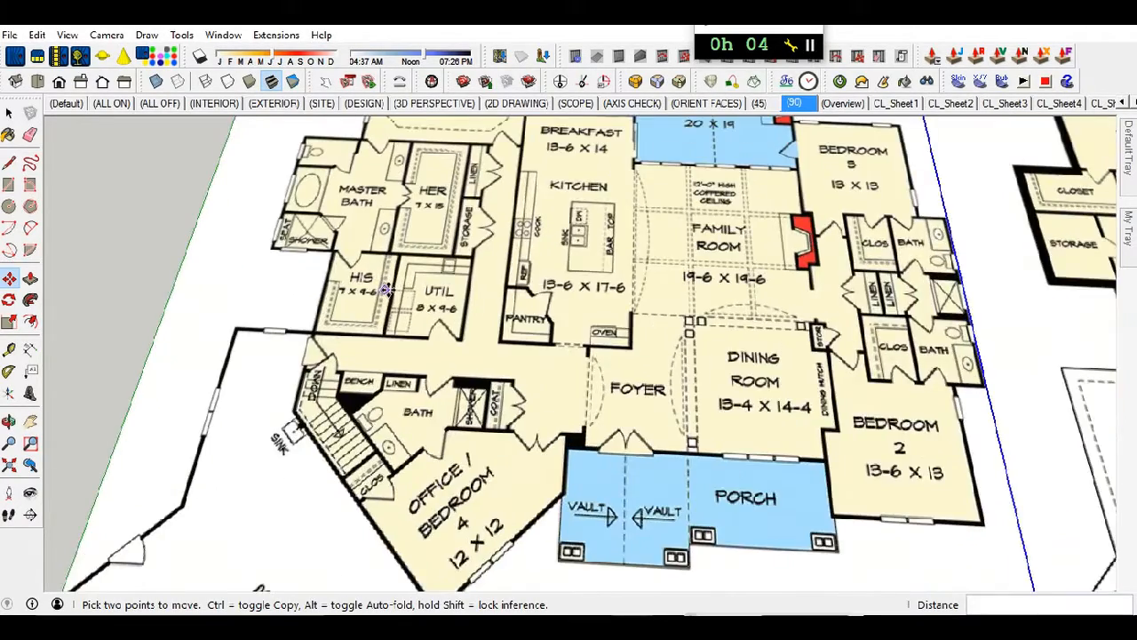
{"action": "key", "text": "space"}
{"action": "scroll", "coordinate": [398, 314], "scroll_direction": "down", "scroll_amount": 8}
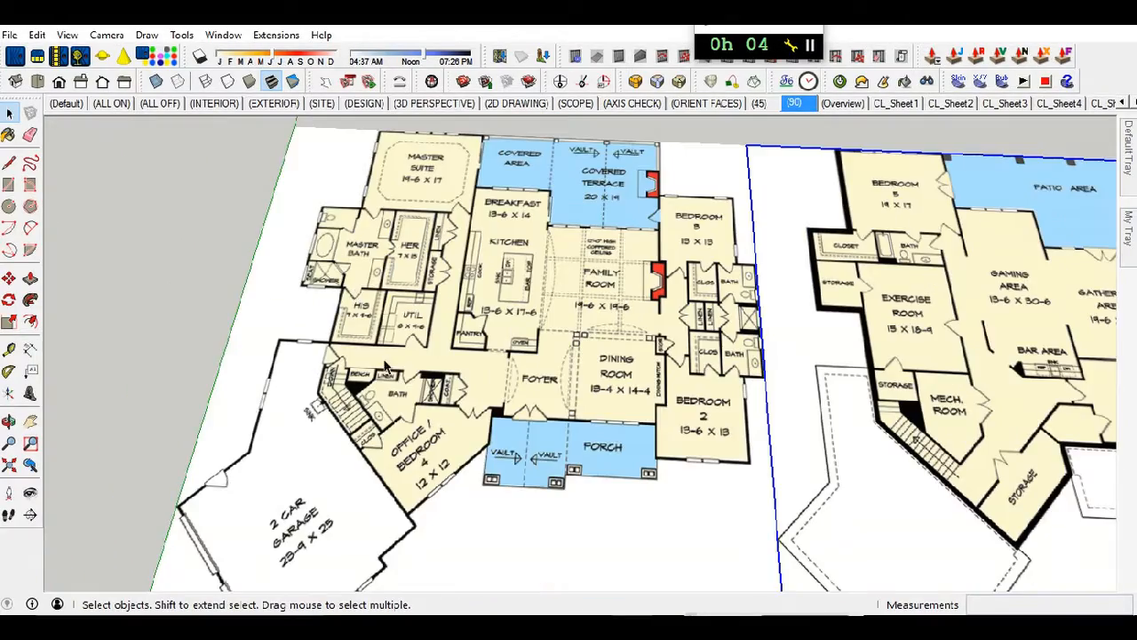
{"action": "middle_click_drag", "start_coordinate": [385, 366], "coordinate": [397, 307]}
{"action": "scroll", "coordinate": [397, 307], "scroll_direction": "up", "scroll_amount": 2}
{"action": "scroll", "coordinate": [397, 311], "scroll_direction": "up", "scroll_amount": 3}
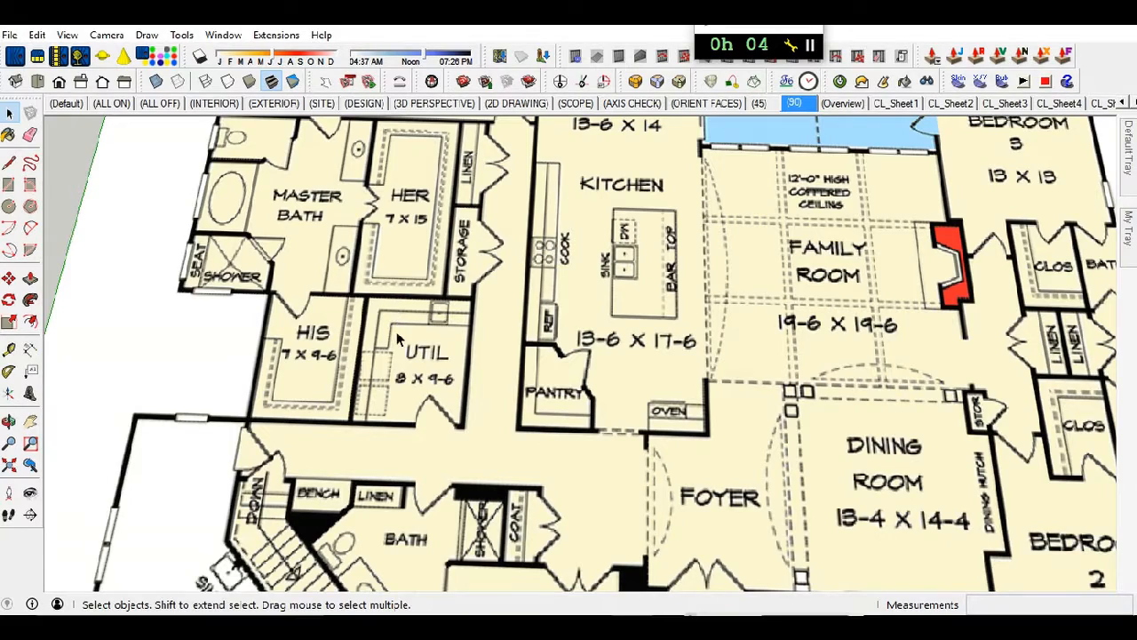
{"action": "scroll", "coordinate": [424, 344], "scroll_direction": "down", "scroll_amount": 4}
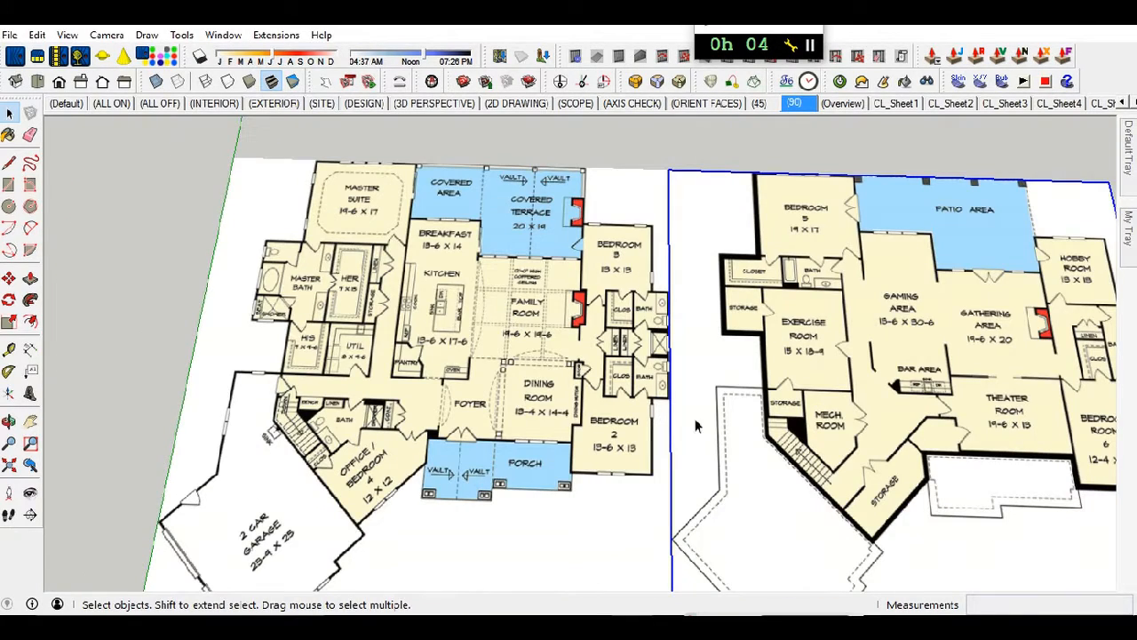
{"action": "middle_click_drag", "start_coordinate": [653, 413], "coordinate": [613, 386]}
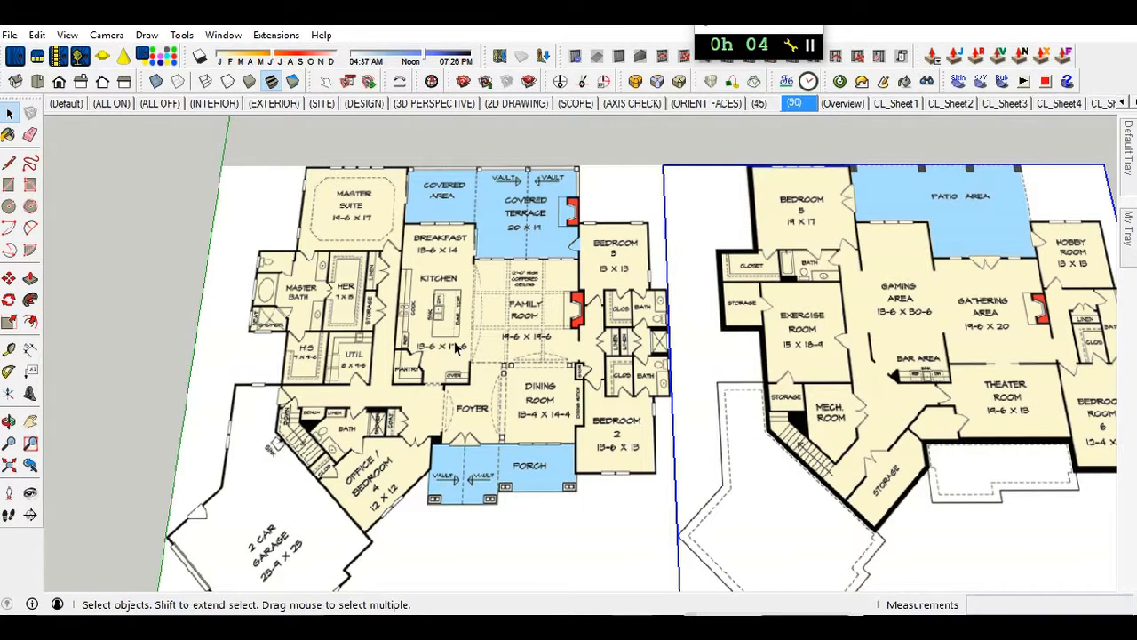
- Resize the whole model by measuring the utility room's side wall with Tape Measure and setting its length to 9'6"
{"action": "key", "text": "t"}
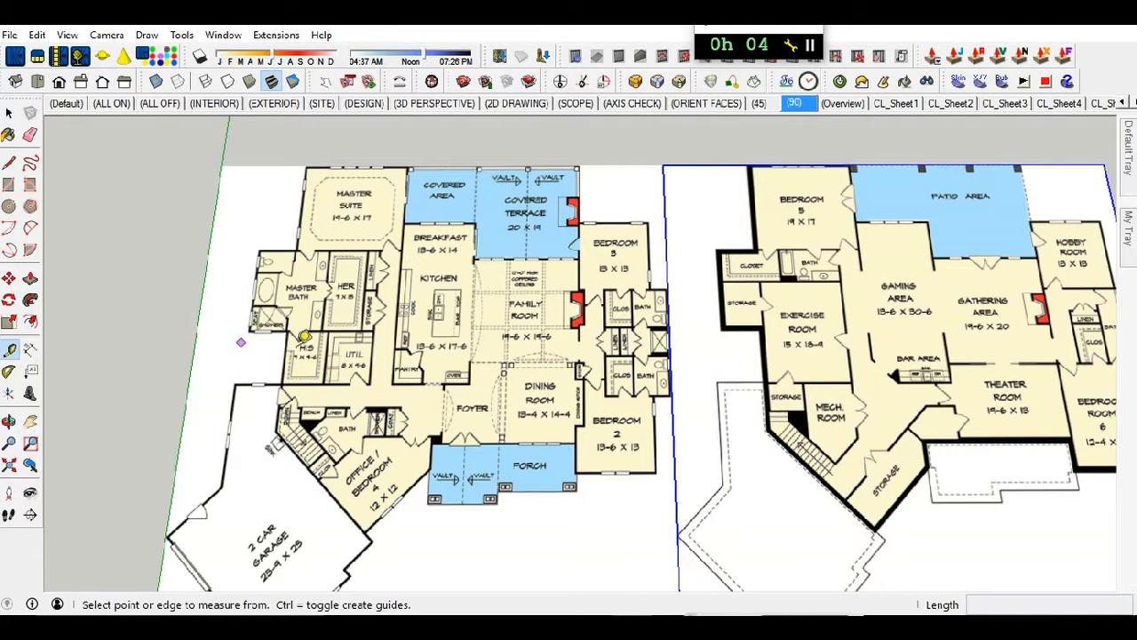
{"action": "scroll", "coordinate": [331, 340], "scroll_direction": "up", "scroll_amount": 1}
{"action": "scroll", "coordinate": [330, 340], "scroll_direction": "up", "scroll_amount": 3}
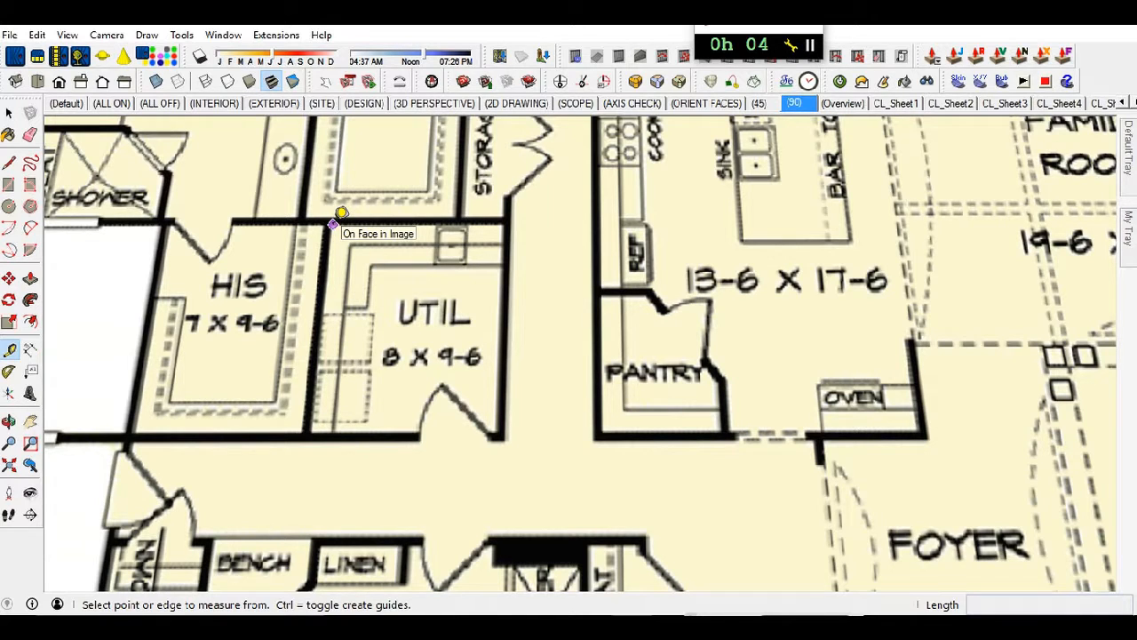
{"action": "left_click", "coordinate": [331, 224]}
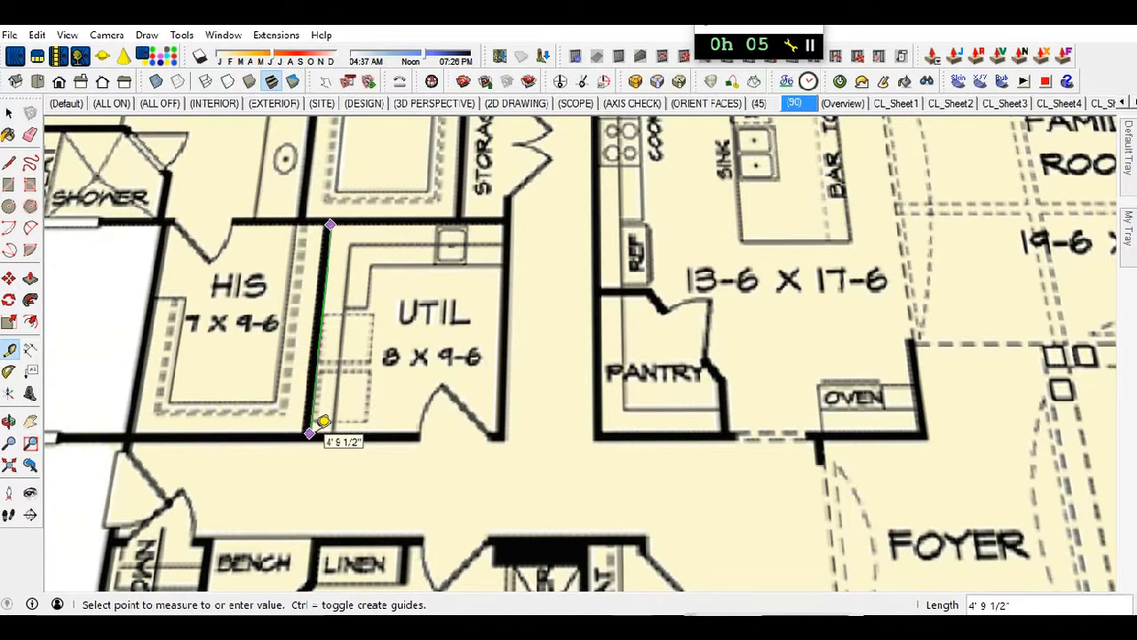
{"action": "left_click", "coordinate": [309, 434]}
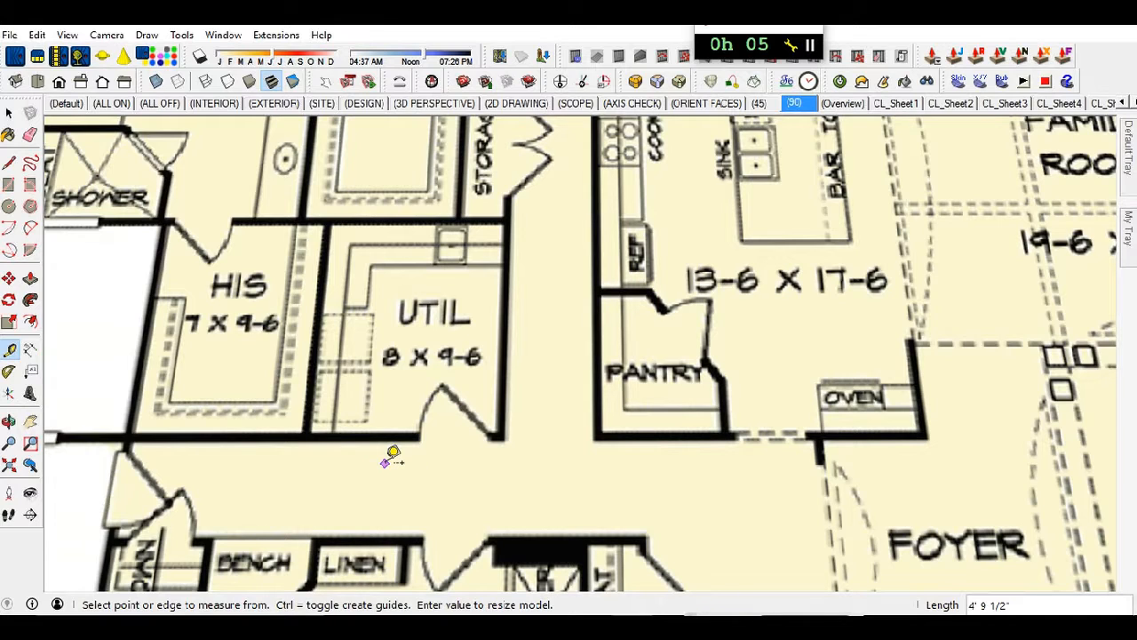
{"action": "type", "text": "9"}
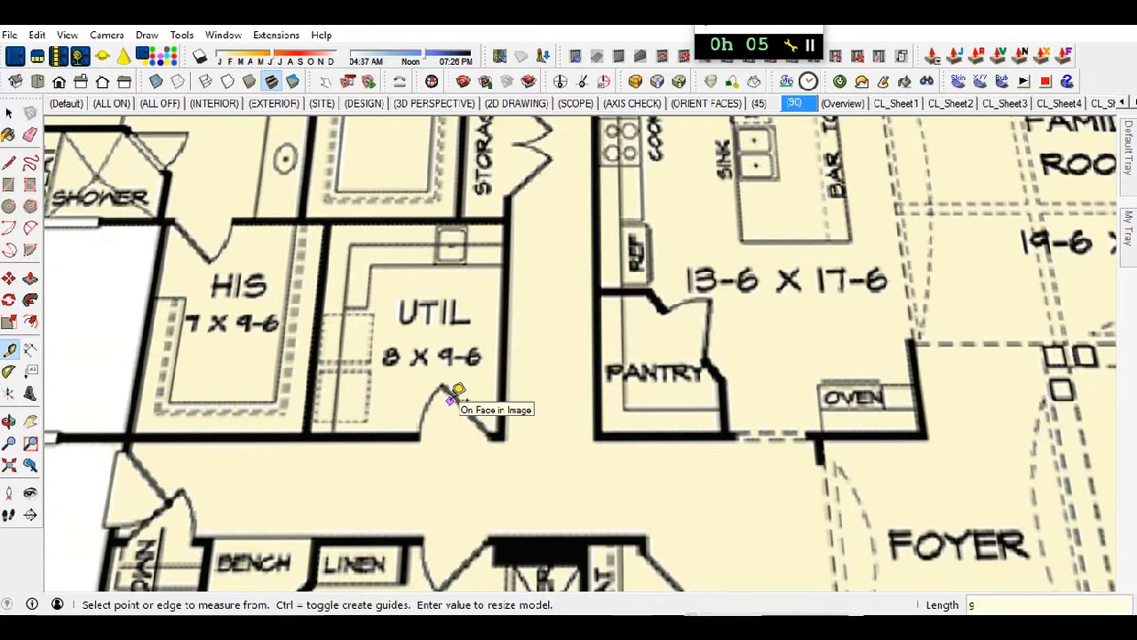
{"action": "key", "text": "Return"}
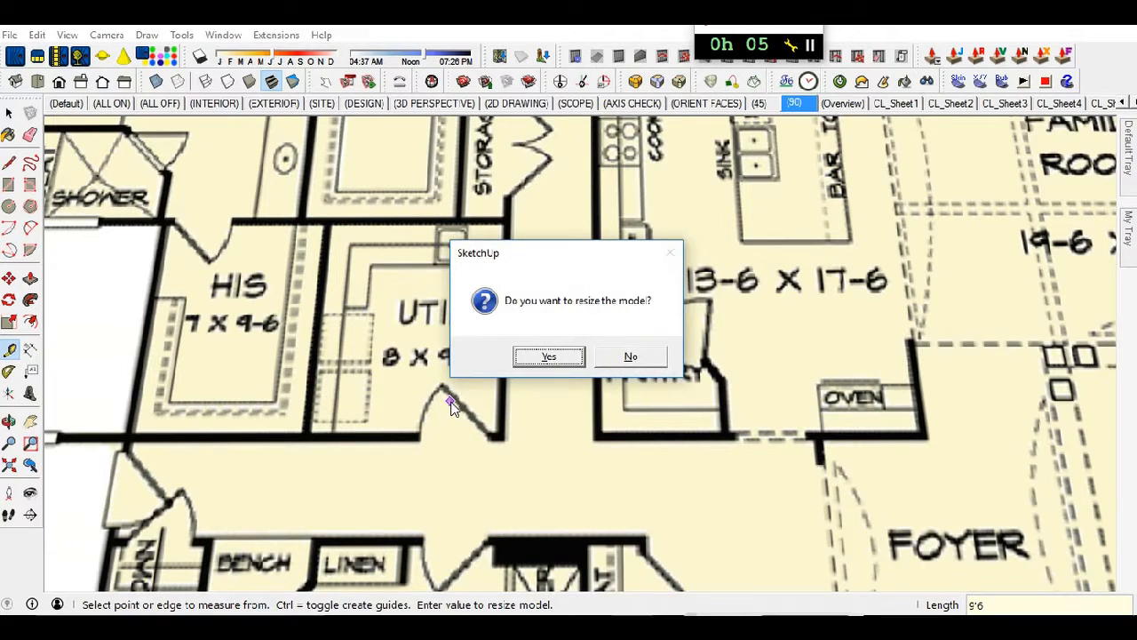
{"action": "left_click", "coordinate": [549, 358]}
- View both resized plans and measure the utility room's side wall again to check the scale
{"action": "scroll", "coordinate": [542, 356], "scroll_direction": "down", "scroll_amount": 4}
{"action": "scroll", "coordinate": [382, 297], "scroll_direction": "down", "scroll_amount": 8}
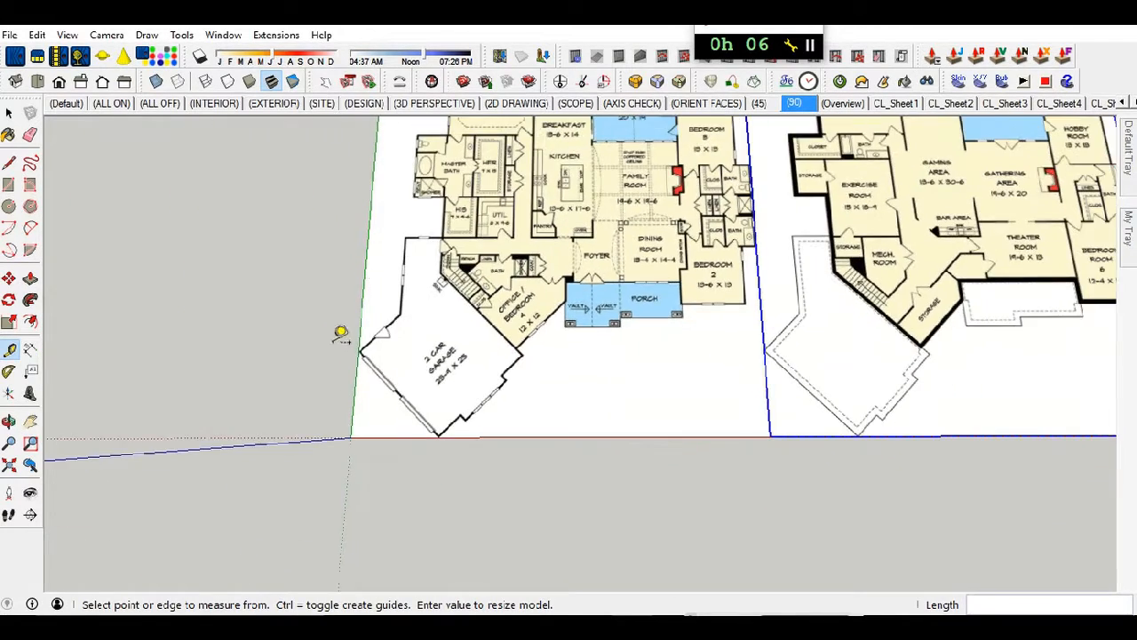
{"action": "scroll", "coordinate": [613, 208], "scroll_direction": "up", "scroll_amount": 2}
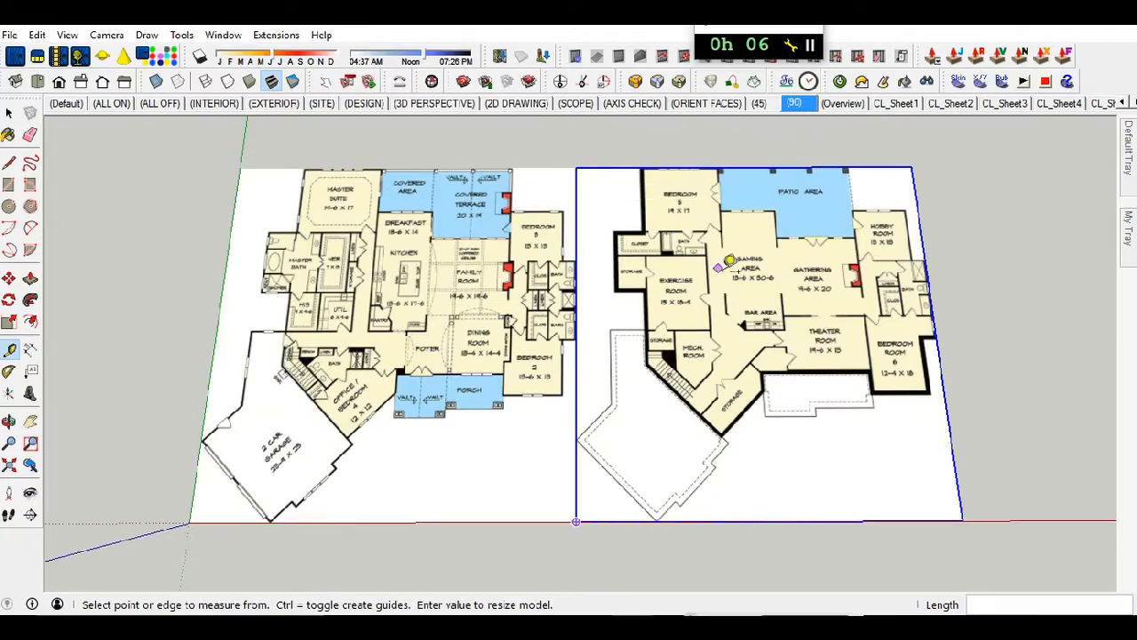
{"action": "scroll", "coordinate": [489, 340], "scroll_direction": "up", "scroll_amount": 4}
{"action": "scroll", "coordinate": [497, 340], "scroll_direction": "up", "scroll_amount": 3}
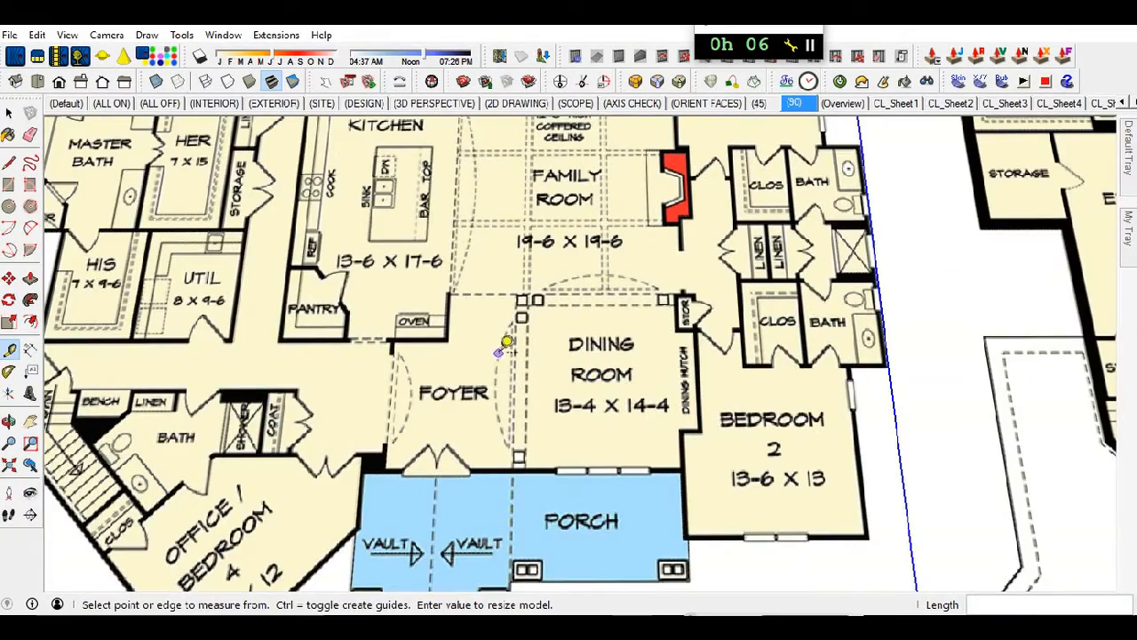
{"action": "scroll", "coordinate": [612, 364], "scroll_direction": "down", "scroll_amount": 3}
{"action": "scroll", "coordinate": [306, 315], "scroll_direction": "up", "scroll_amount": 5}
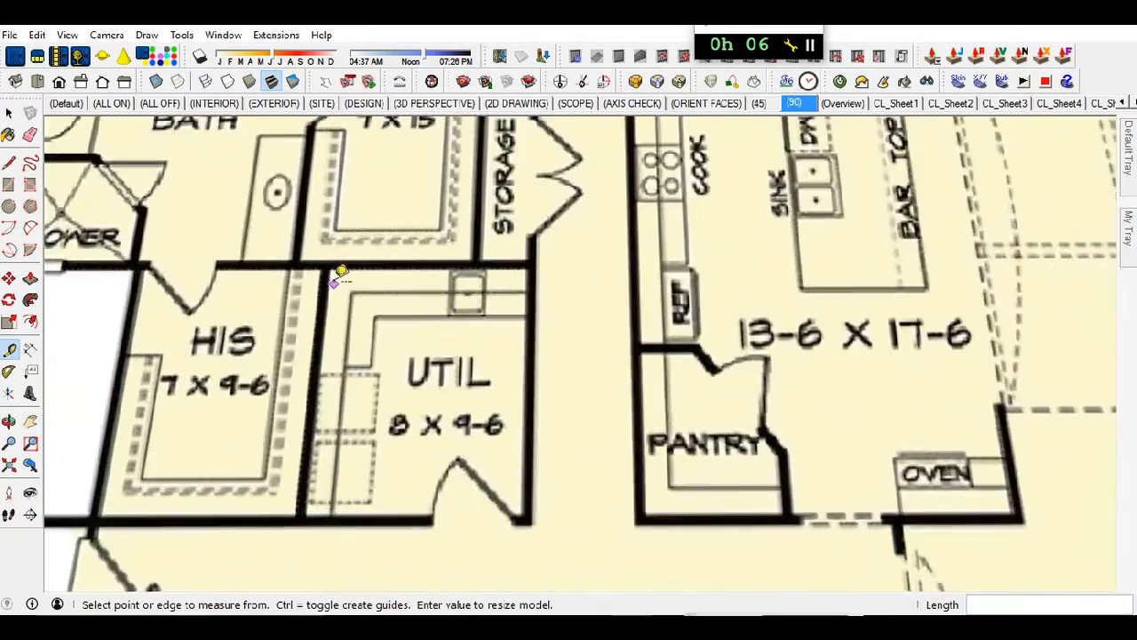
{"action": "left_click", "coordinate": [330, 267]}
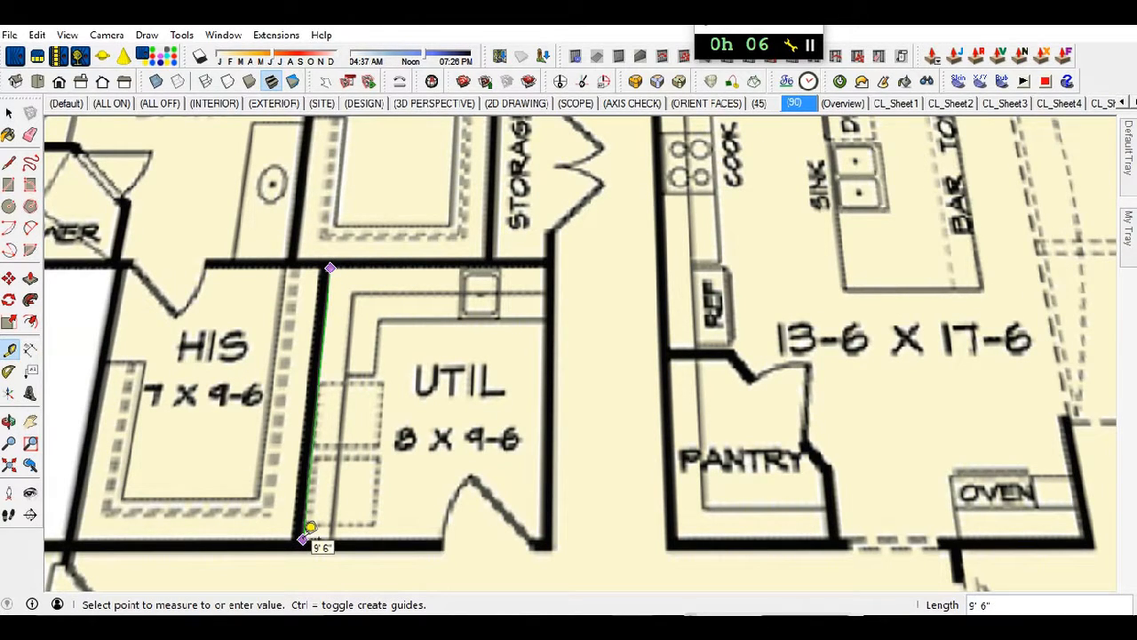
{"action": "left_click", "coordinate": [306, 538]}
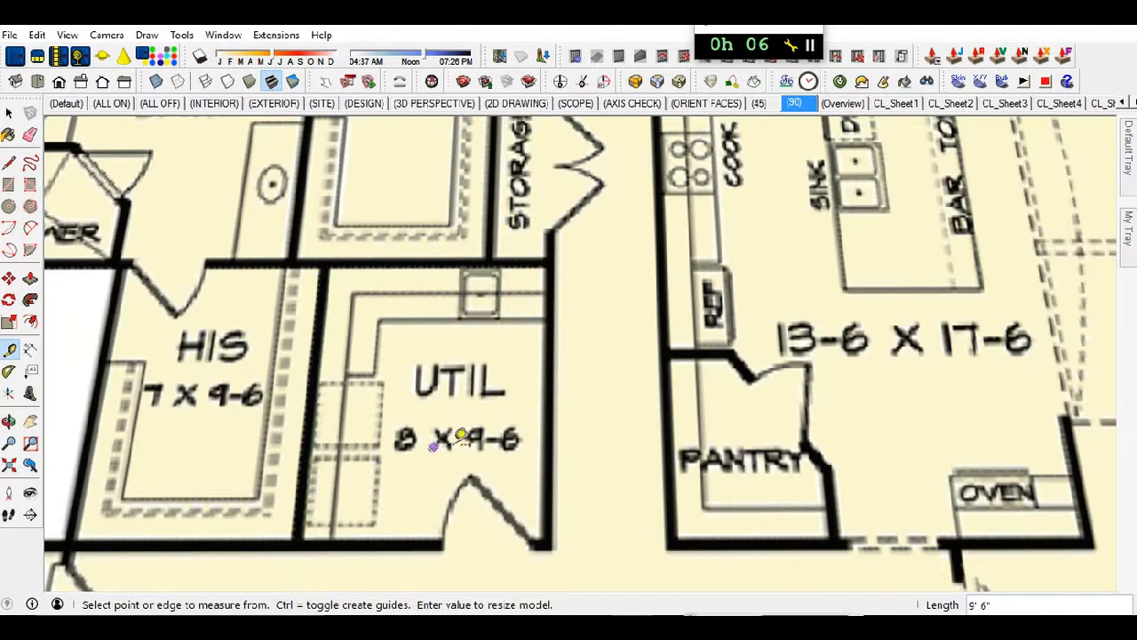
{"action": "scroll", "coordinate": [409, 462], "scroll_direction": "down", "scroll_amount": 5}
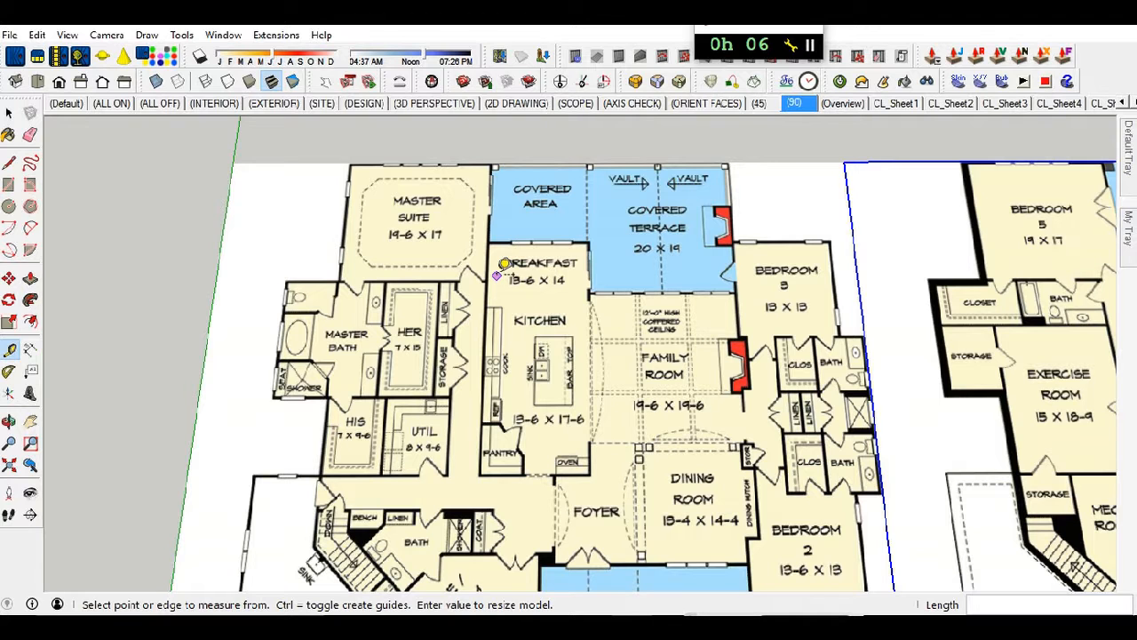
{"action": "scroll", "coordinate": [373, 271], "scroll_direction": "down", "scroll_amount": 4}
{"action": "key", "text": "space"}
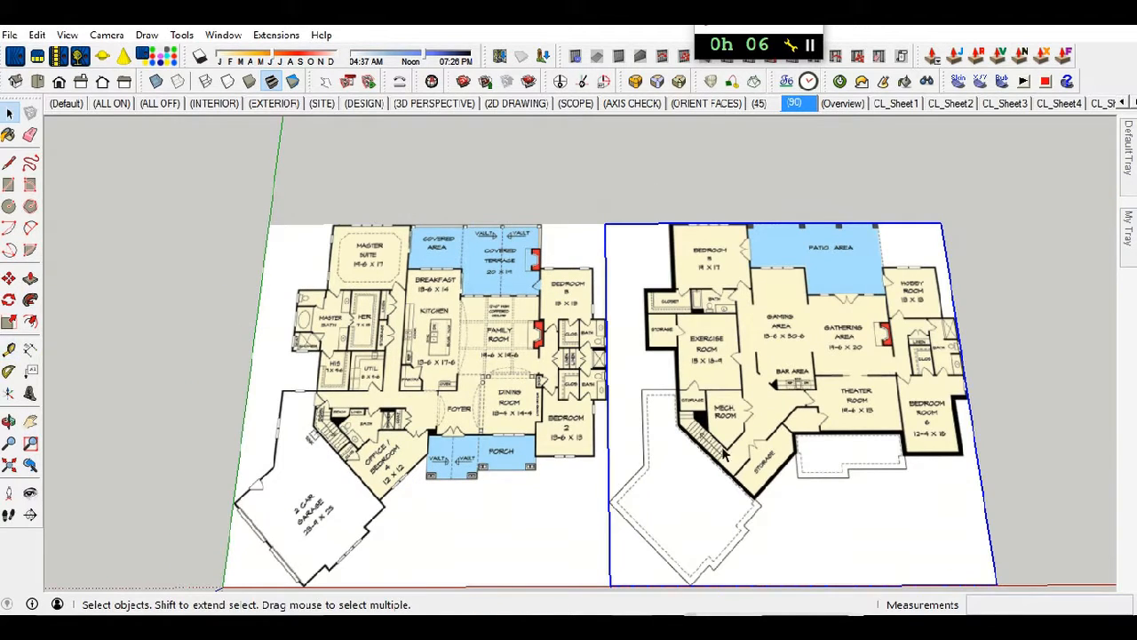
- Add a new layer named 2nd Floor
{"action": "mouse_move", "coordinate": [1132, 246]}
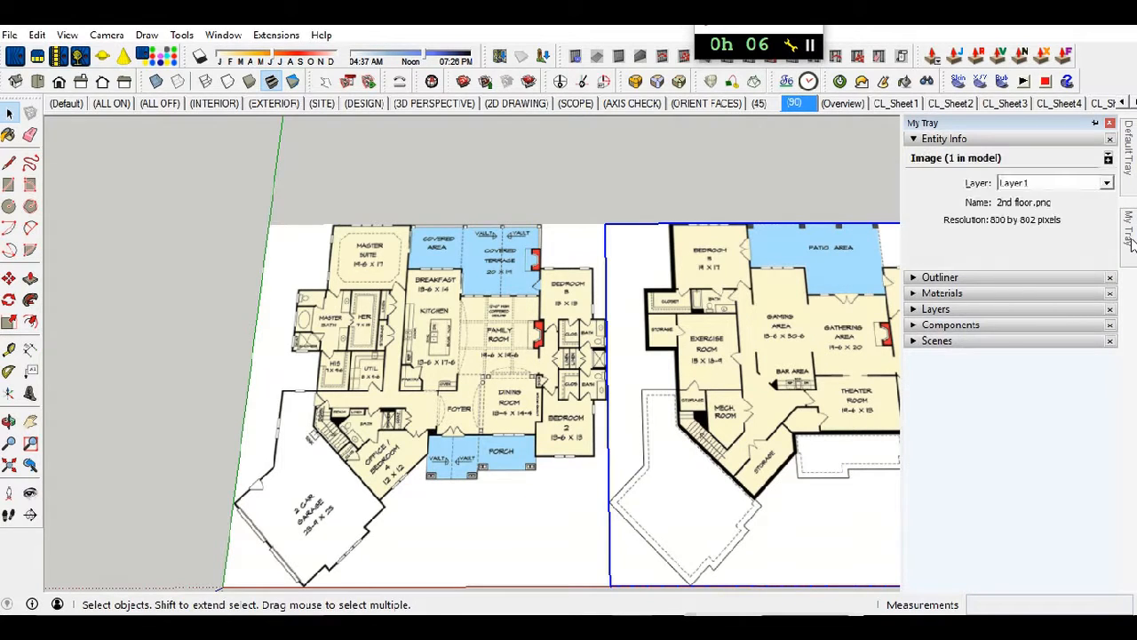
{"action": "left_click", "coordinate": [919, 309]}
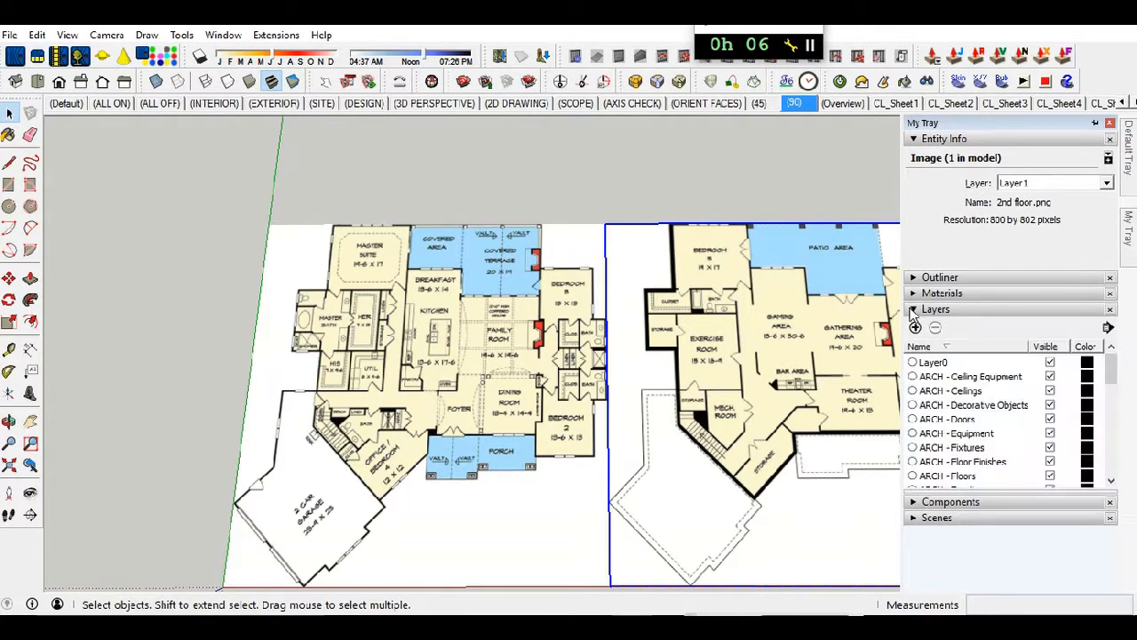
{"action": "left_click", "coordinate": [915, 328]}
{"action": "type", "text": "2nd Floor"}
{"action": "key", "text": "Return"}
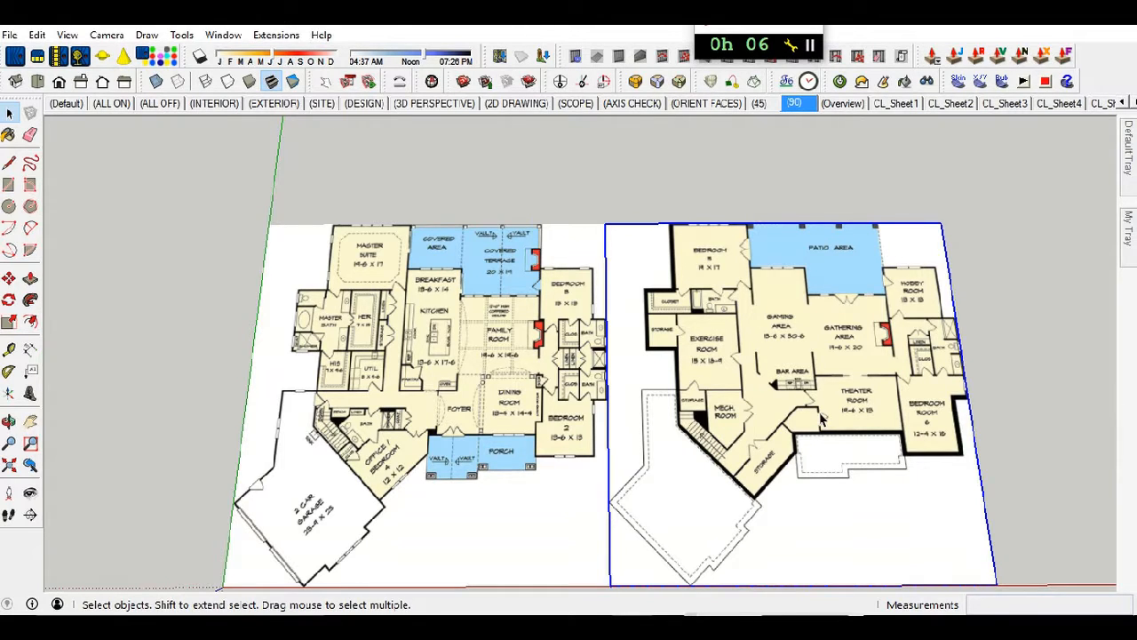
- Assign the selected second floor image to the 2nd Floor layer and hide that layer
{"action": "mouse_move", "coordinate": [1124, 245]}
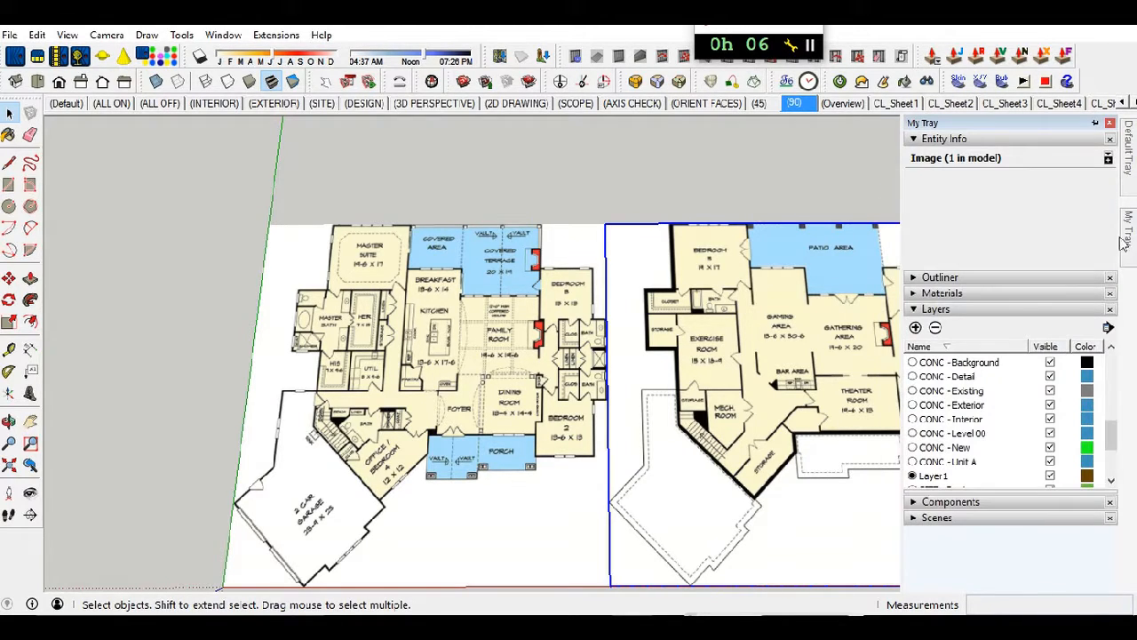
{"action": "left_click", "coordinate": [1107, 182]}
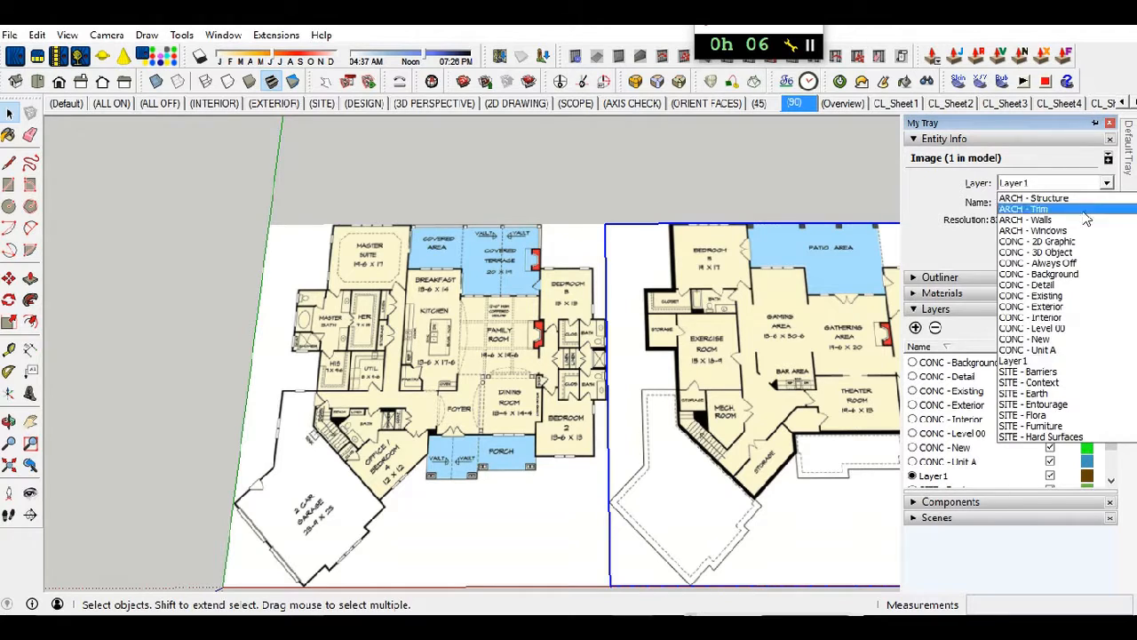
{"action": "scroll", "coordinate": [1060, 357], "scroll_direction": "up", "scroll_amount": 5}
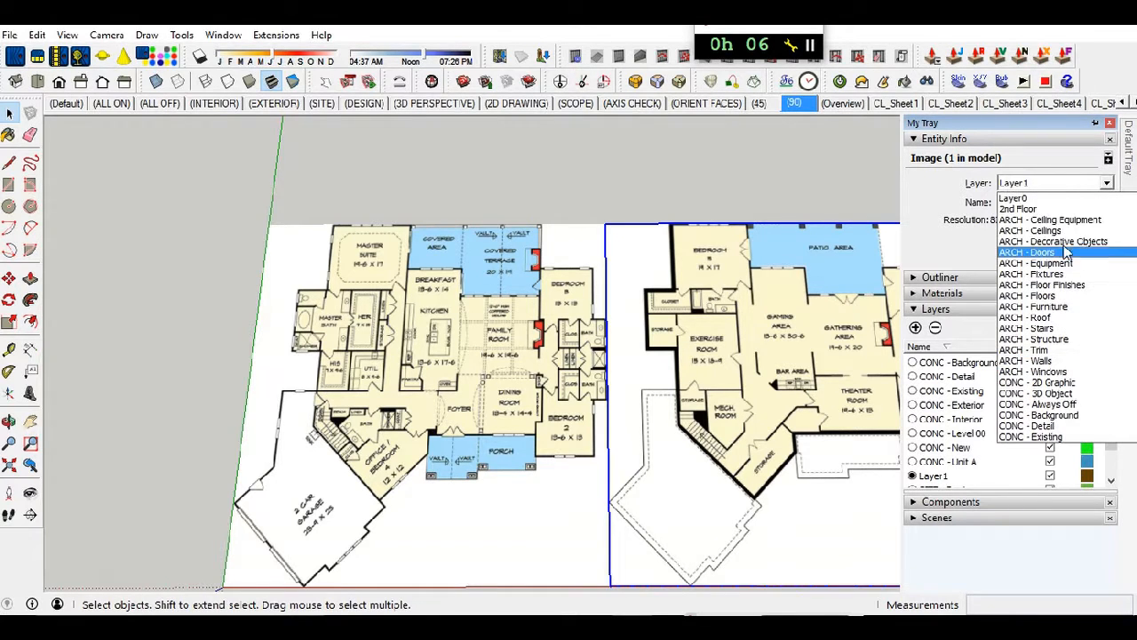
{"action": "left_click", "coordinate": [1057, 208]}
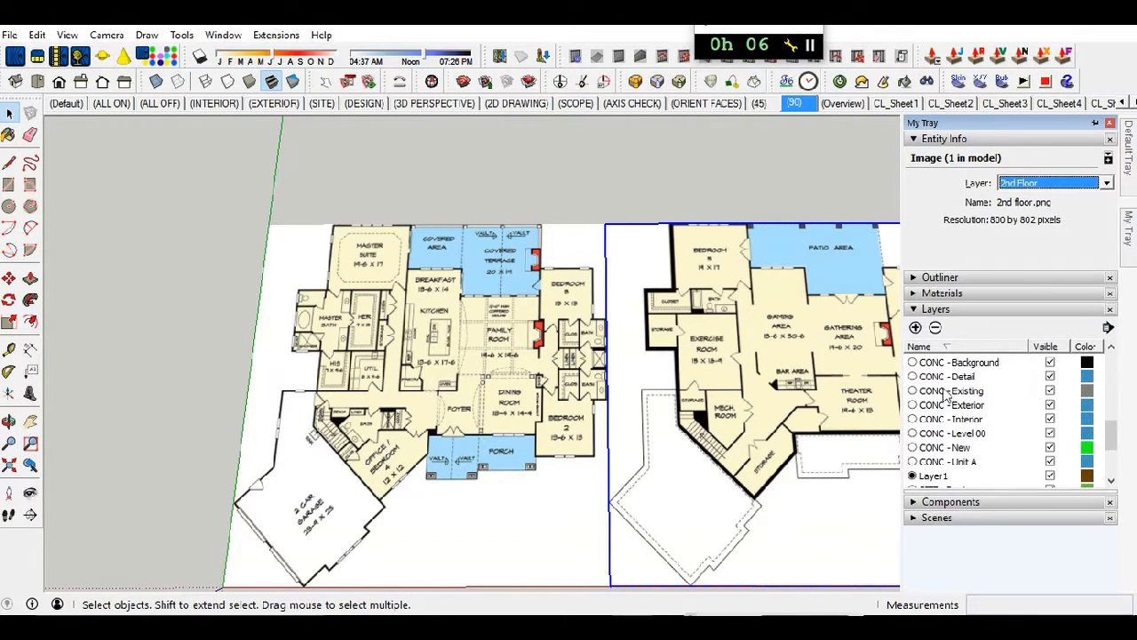
{"action": "scroll", "coordinate": [997, 459], "scroll_direction": "down", "scroll_amount": 2}
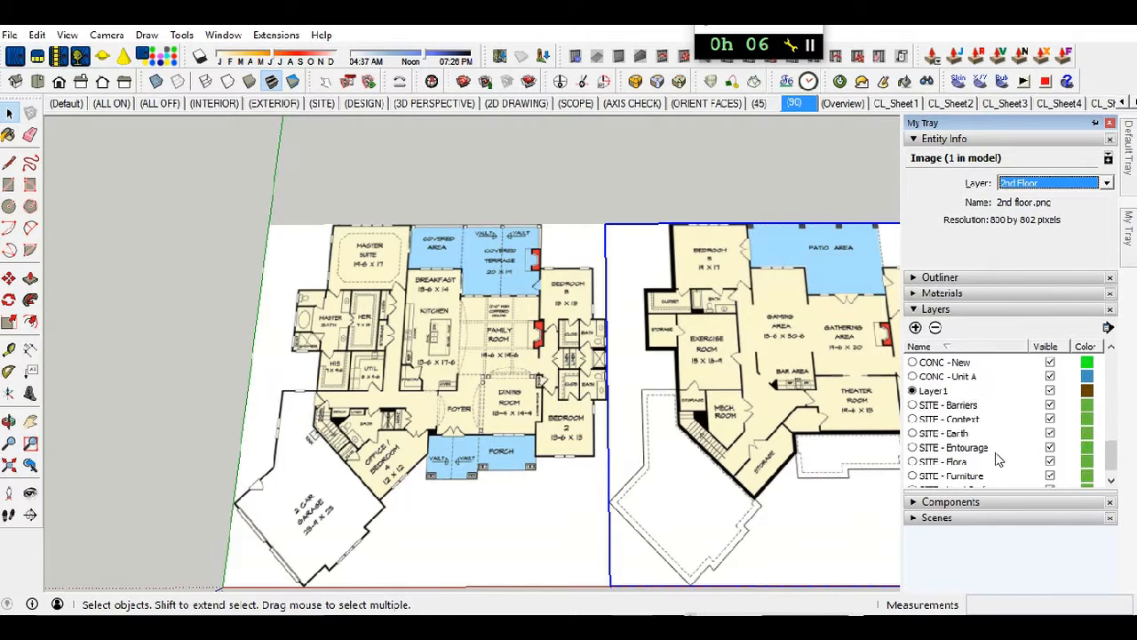
{"action": "scroll", "coordinate": [1000, 449], "scroll_direction": "down", "scroll_amount": 1}
{"action": "scroll", "coordinate": [1000, 450], "scroll_direction": "up", "scroll_amount": 5}
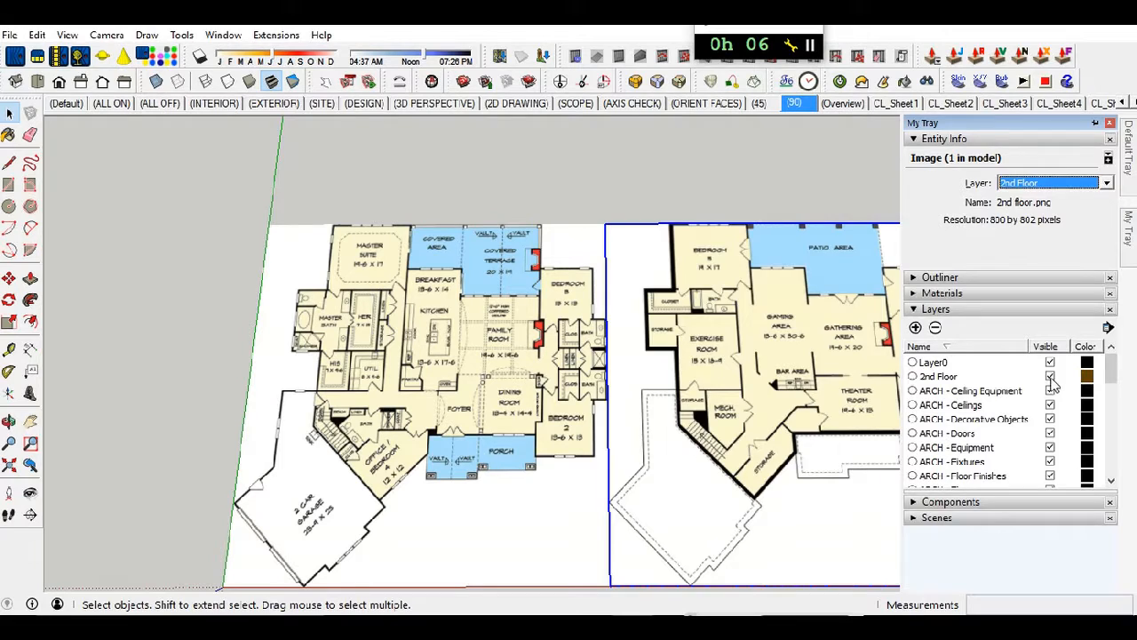
{"action": "left_click", "coordinate": [1050, 376]}
- Select the first floor image and add a new layer named 1st Floor
{"action": "left_click", "coordinate": [580, 555]}
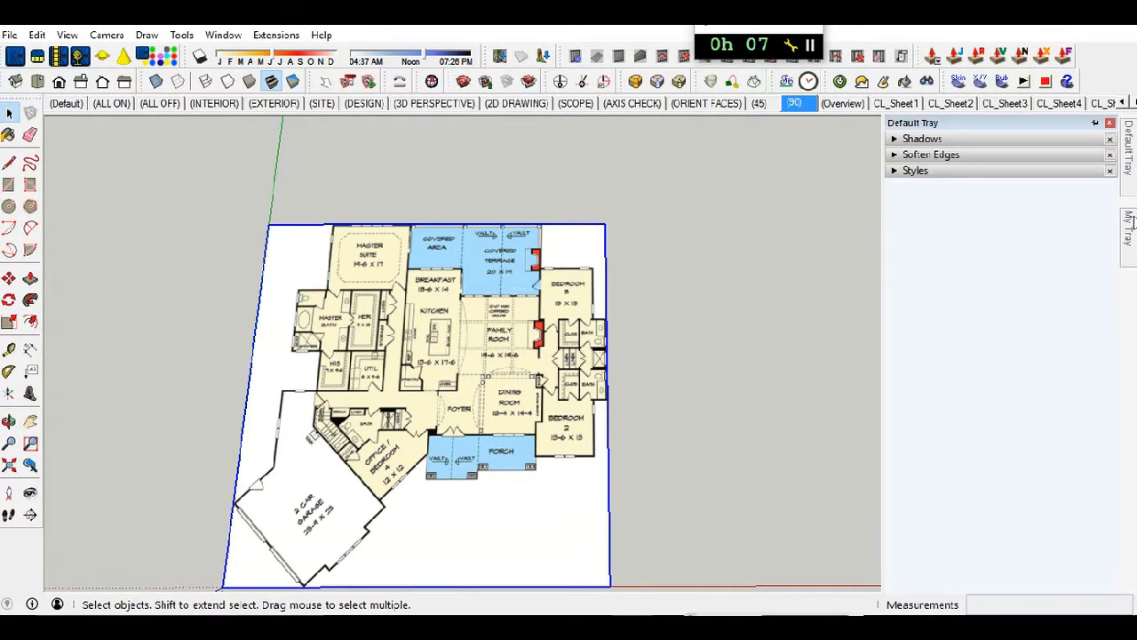
{"action": "mouse_move", "coordinate": [1128, 228]}
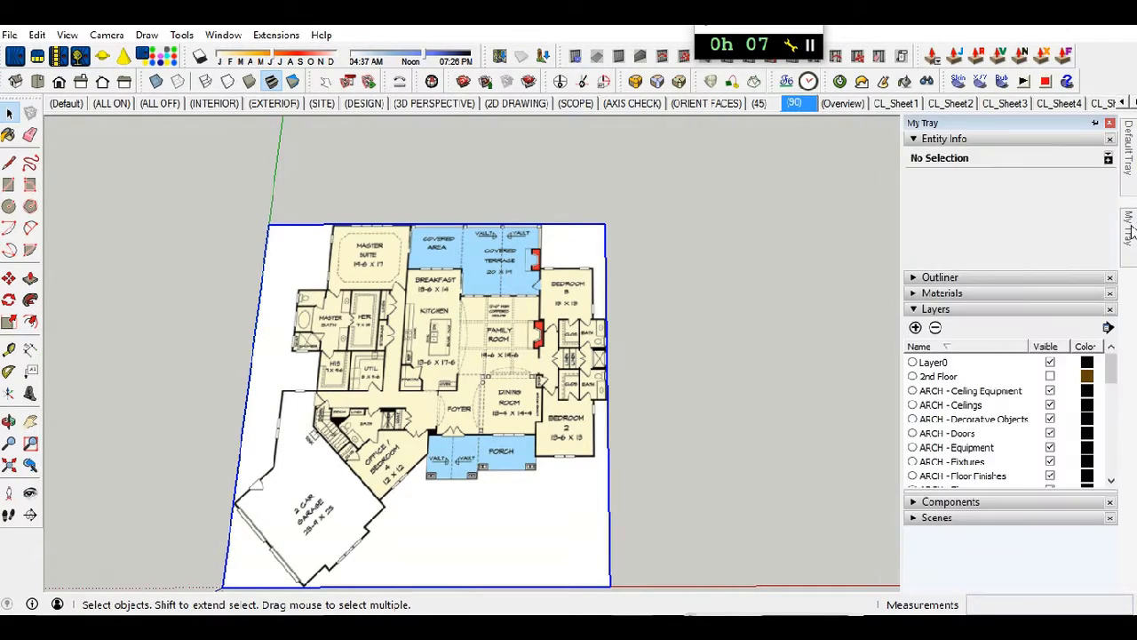
{"action": "left_click", "coordinate": [914, 328]}
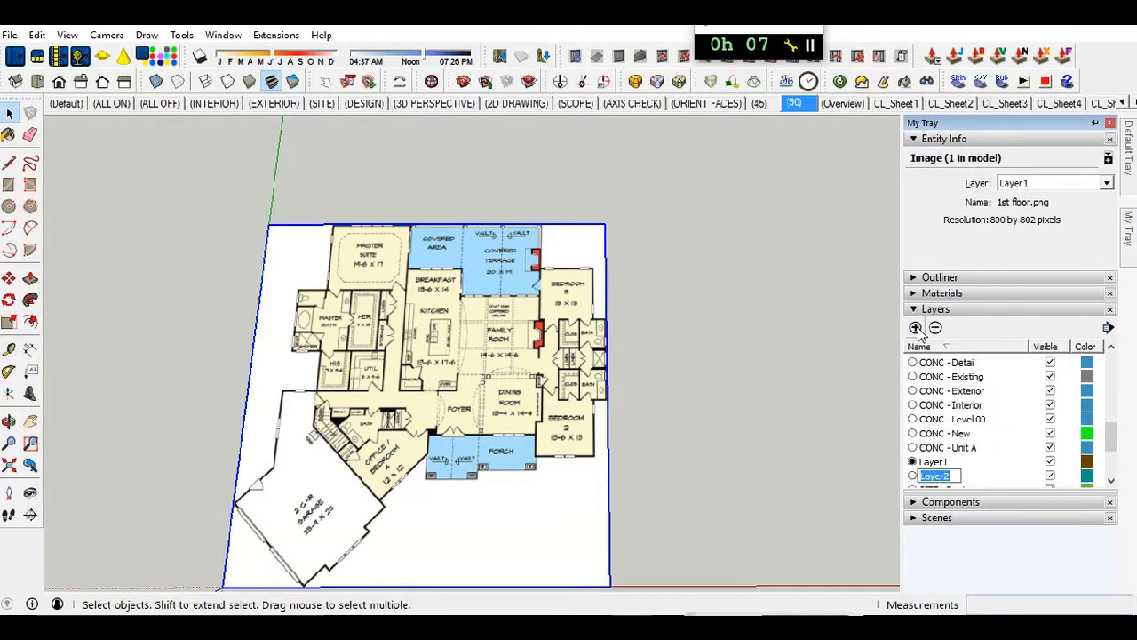
{"action": "type", "text": "1"}
{"action": "key", "text": "Return"}
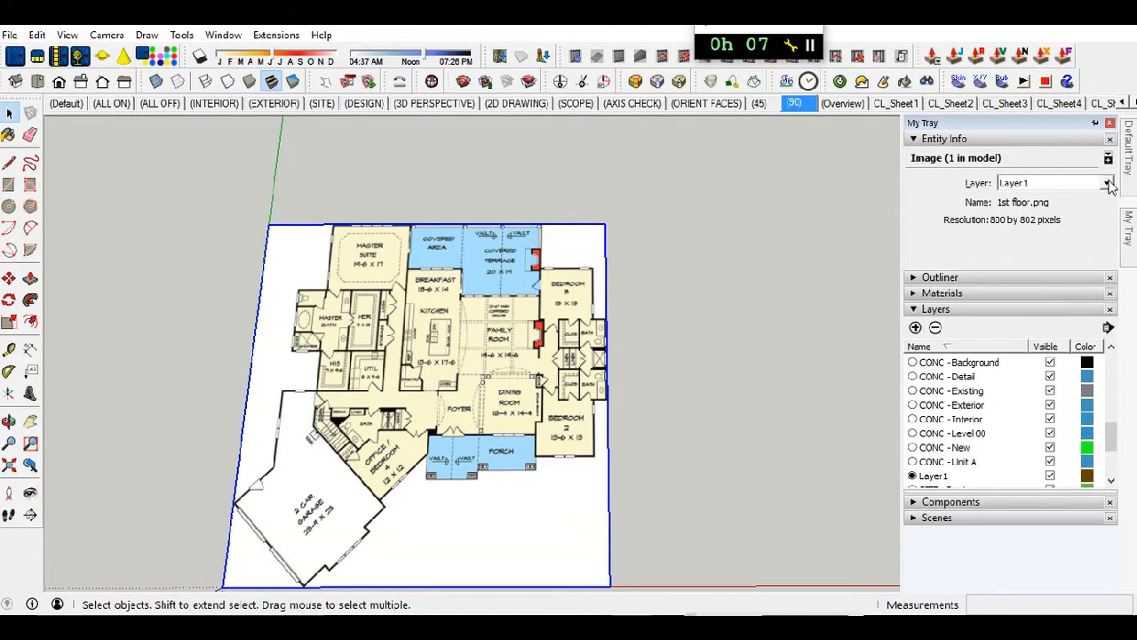
- Move the first floor image to the 1st Floor layer and clear the selection
{"action": "left_click", "coordinate": [1105, 182]}
{"action": "scroll", "coordinate": [1089, 359], "scroll_direction": "up", "scroll_amount": 5}
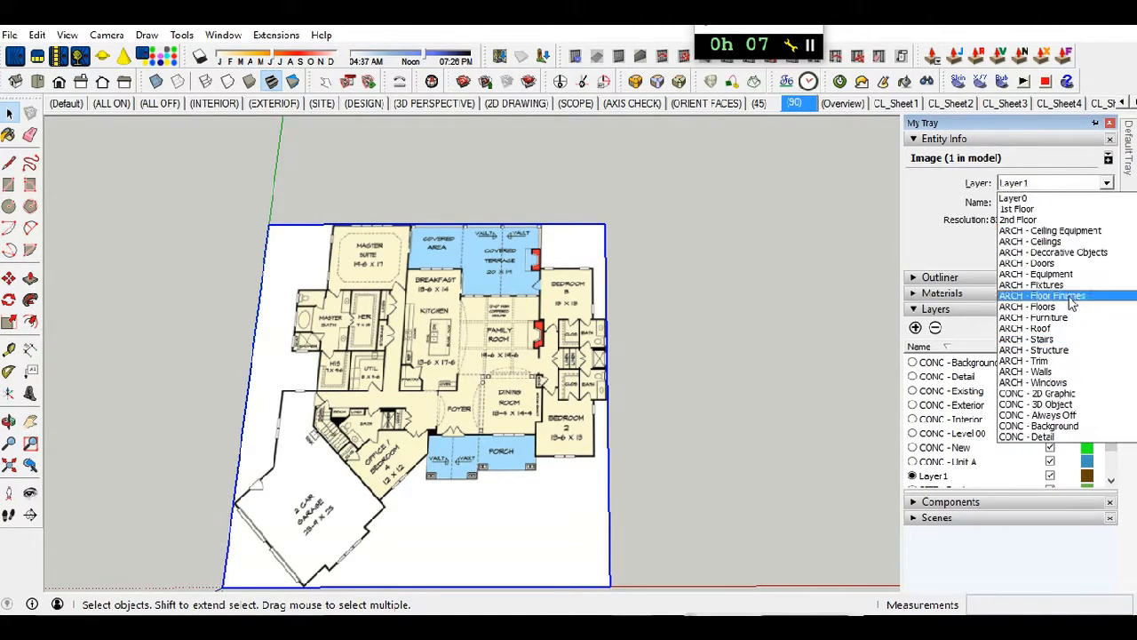
{"action": "left_click", "coordinate": [1049, 210]}
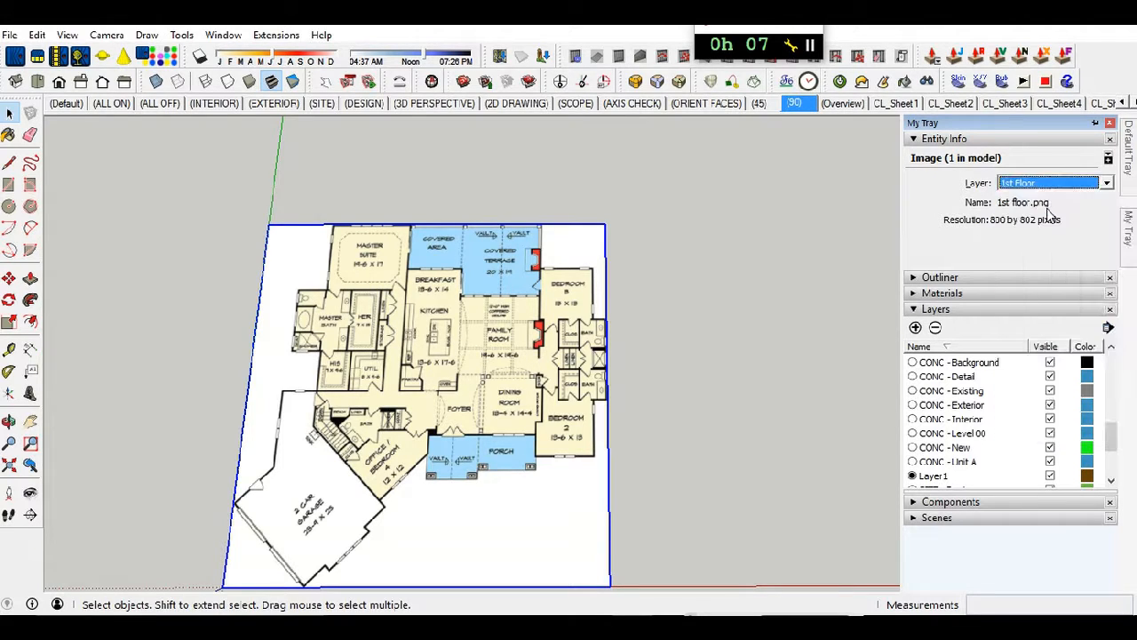
{"action": "left_click", "coordinate": [719, 460]}
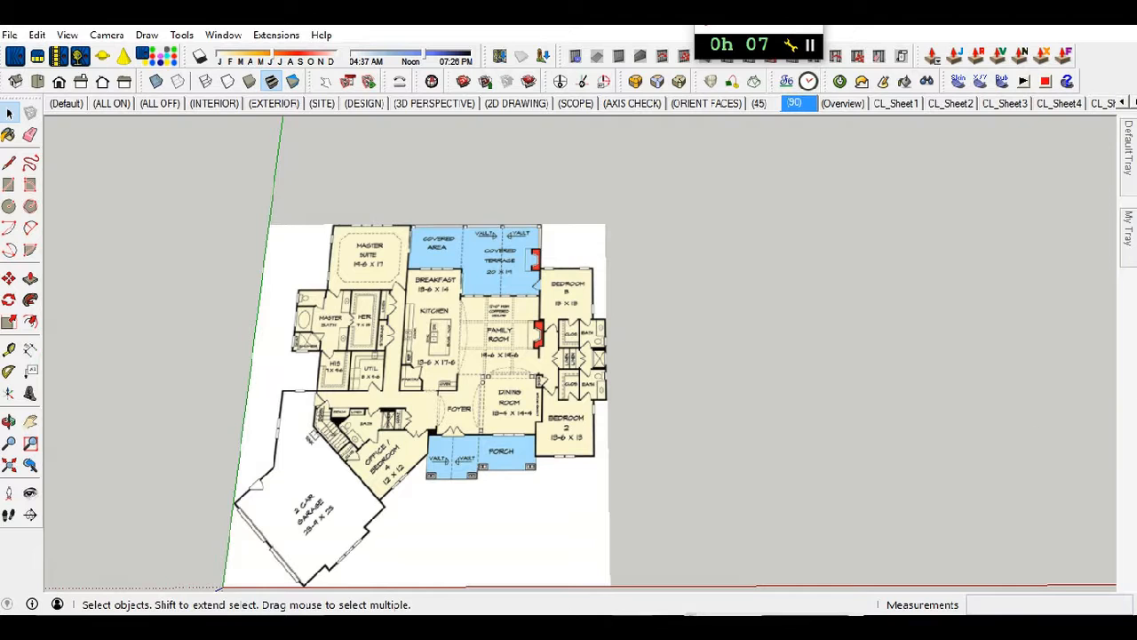
- Make Layer0 the active layer and select Layer1 in the layer list
{"action": "mouse_move", "coordinate": [1128, 184]}
{"action": "mouse_move", "coordinate": [1130, 238]}
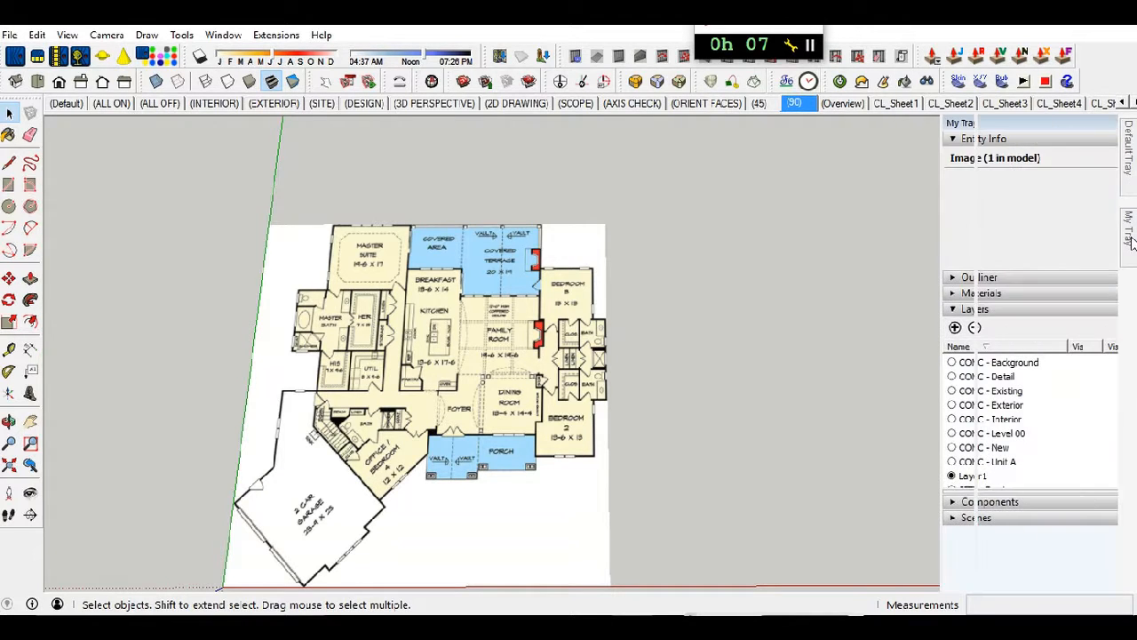
{"action": "scroll", "coordinate": [947, 471], "scroll_direction": "up", "scroll_amount": 8}
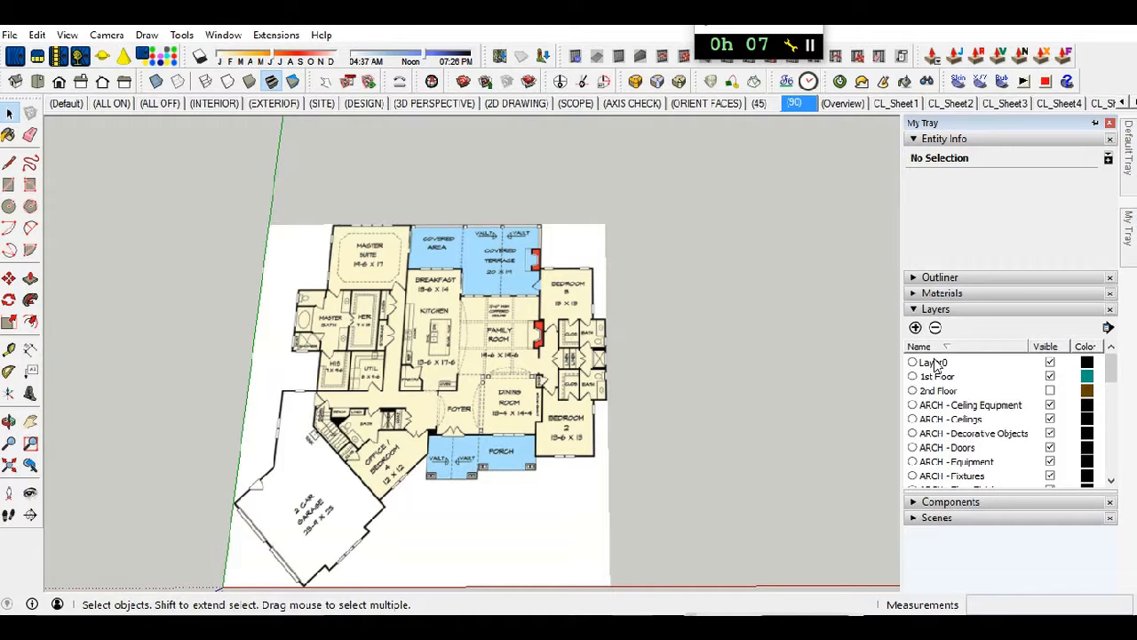
{"action": "left_click", "coordinate": [934, 364]}
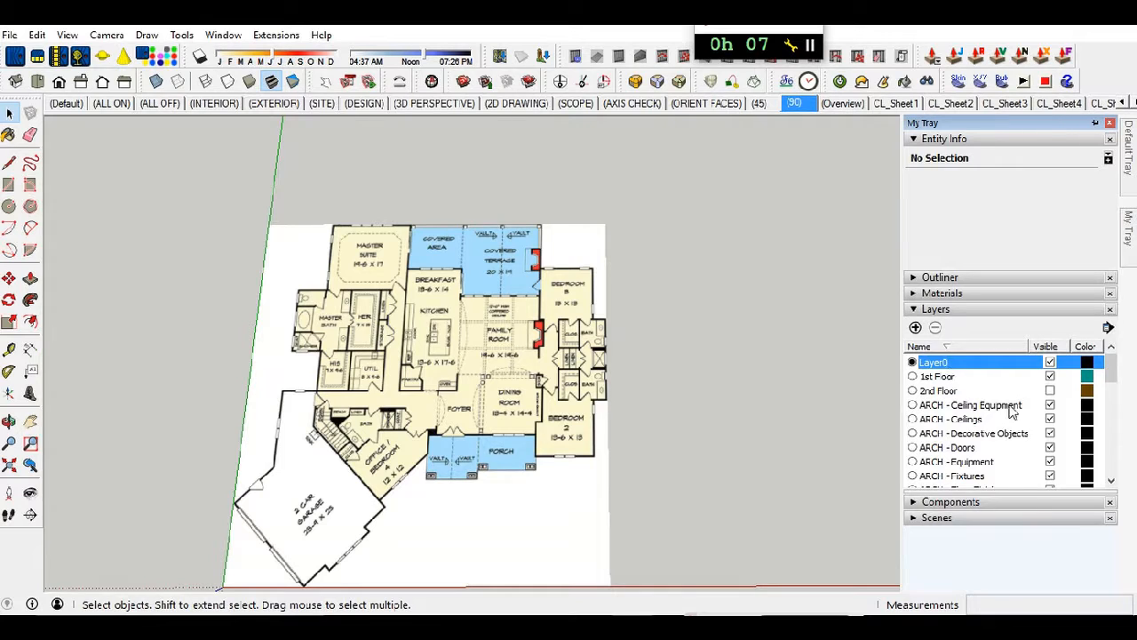
{"action": "scroll", "coordinate": [1021, 427], "scroll_direction": "down", "scroll_amount": 5}
{"action": "scroll", "coordinate": [1031, 431], "scroll_direction": "down", "scroll_amount": 3}
{"action": "scroll", "coordinate": [1029, 431], "scroll_direction": "up", "scroll_amount": 2}
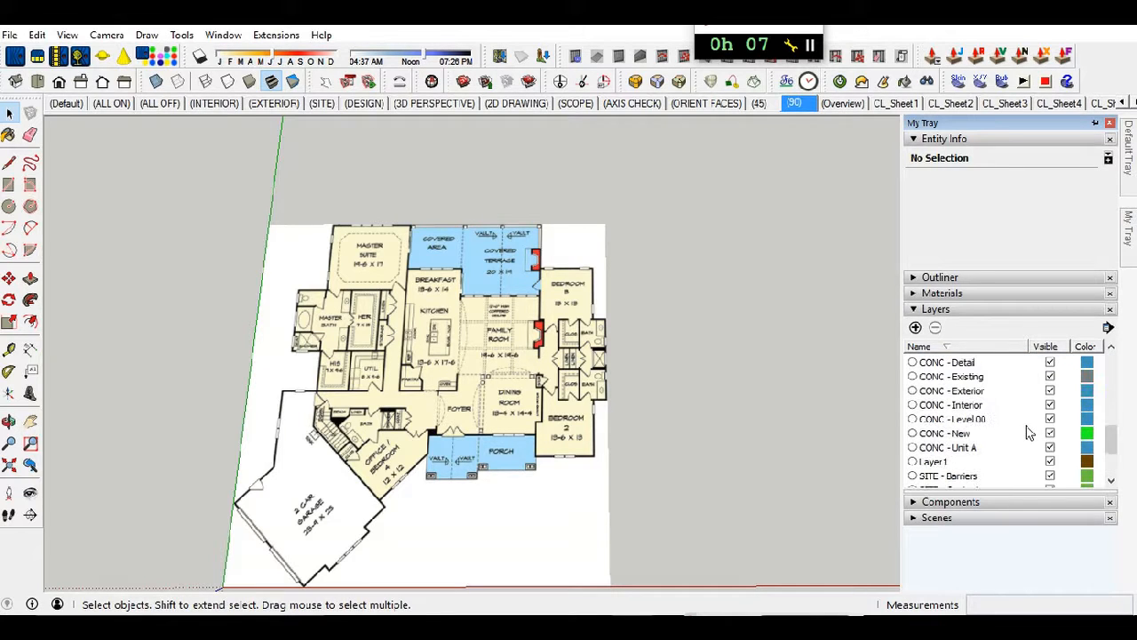
{"action": "left_click", "coordinate": [936, 463]}
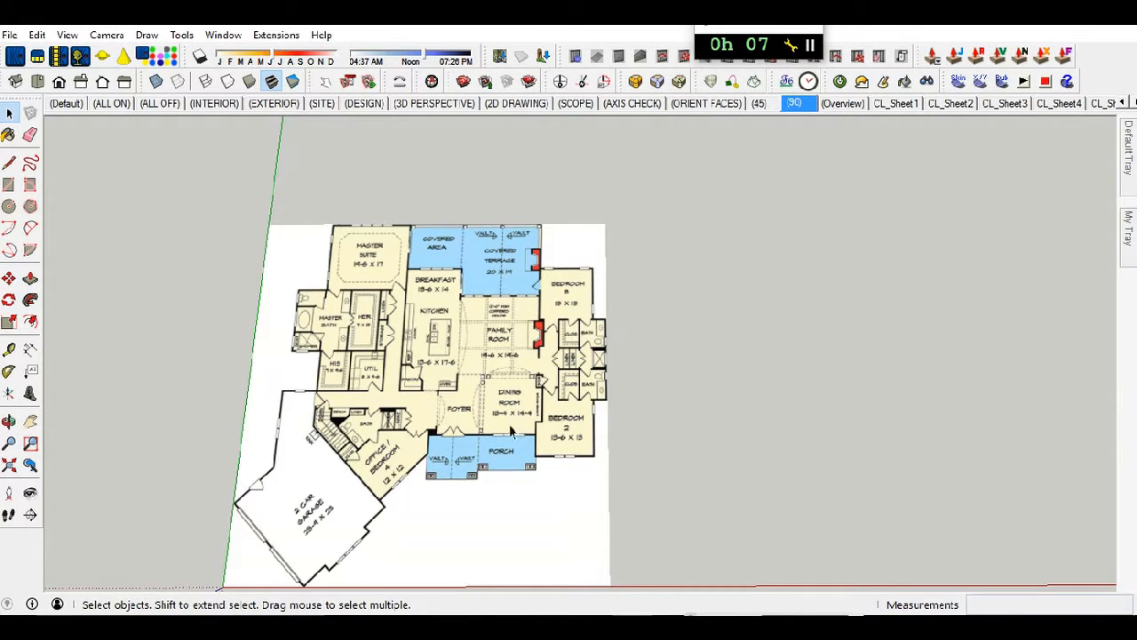
- Trace the Master Suite's inner wall faces with a rectangle about 19' 6 1/2" by 17' and turn on X-ray display
{"action": "left_click", "coordinate": [415, 382]}
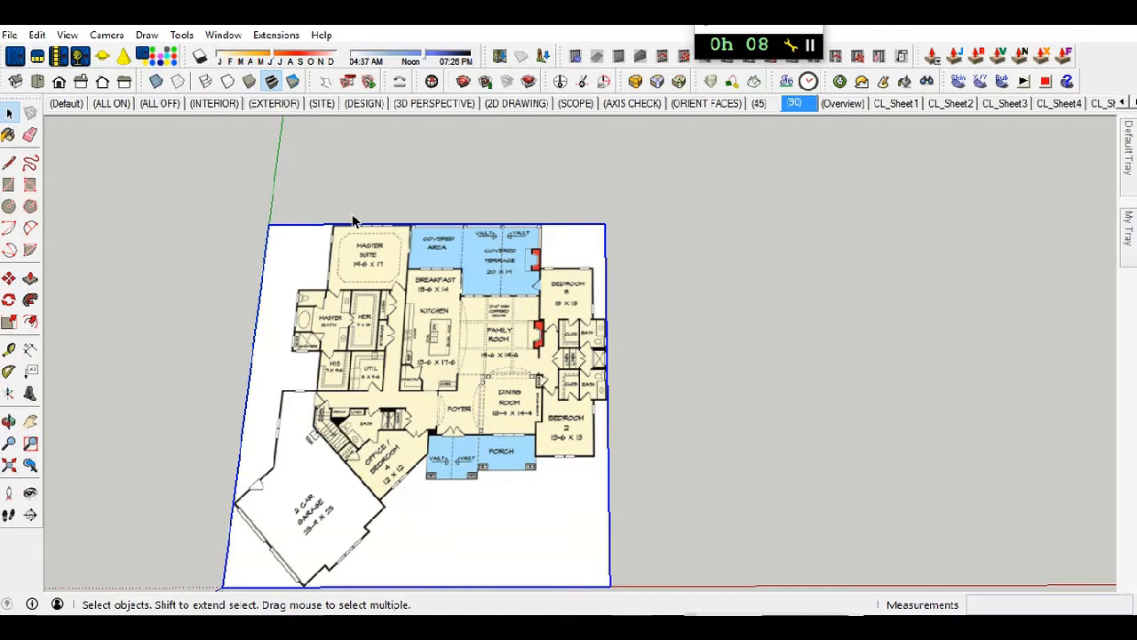
{"action": "scroll", "coordinate": [353, 220], "scroll_direction": "up", "scroll_amount": 6}
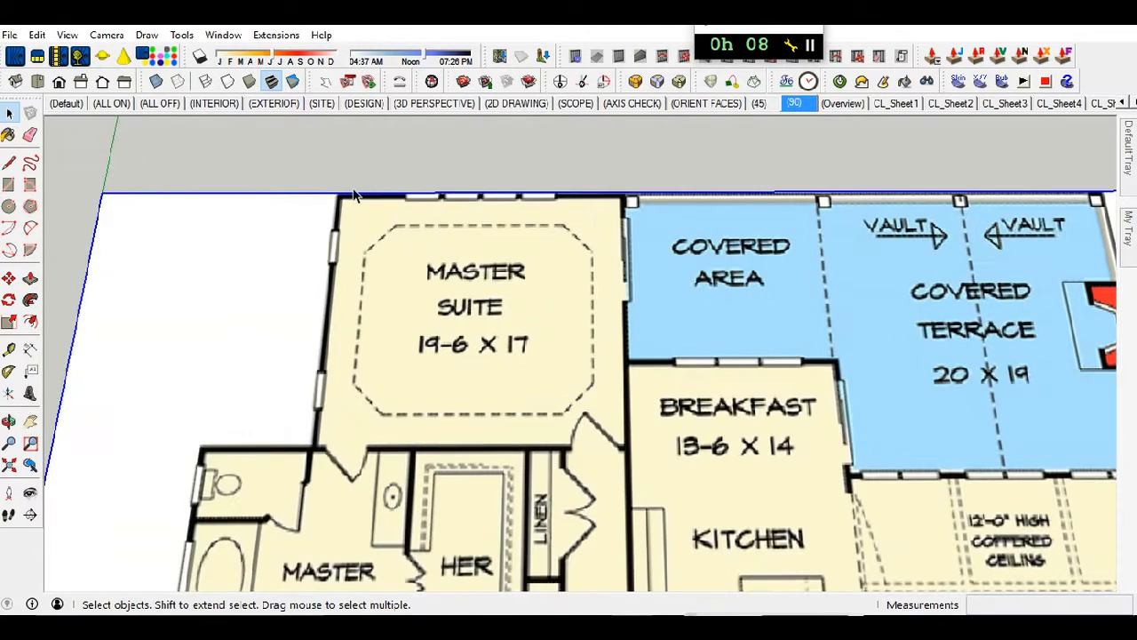
{"action": "scroll", "coordinate": [347, 197], "scroll_direction": "up", "scroll_amount": 8}
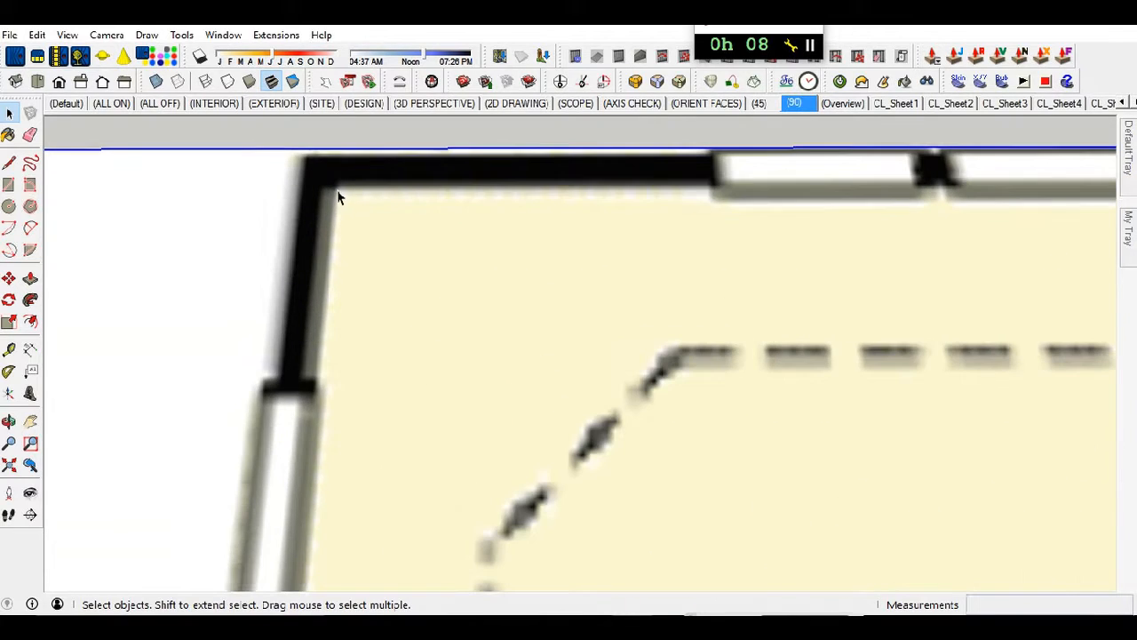
{"action": "key", "text": "t"}
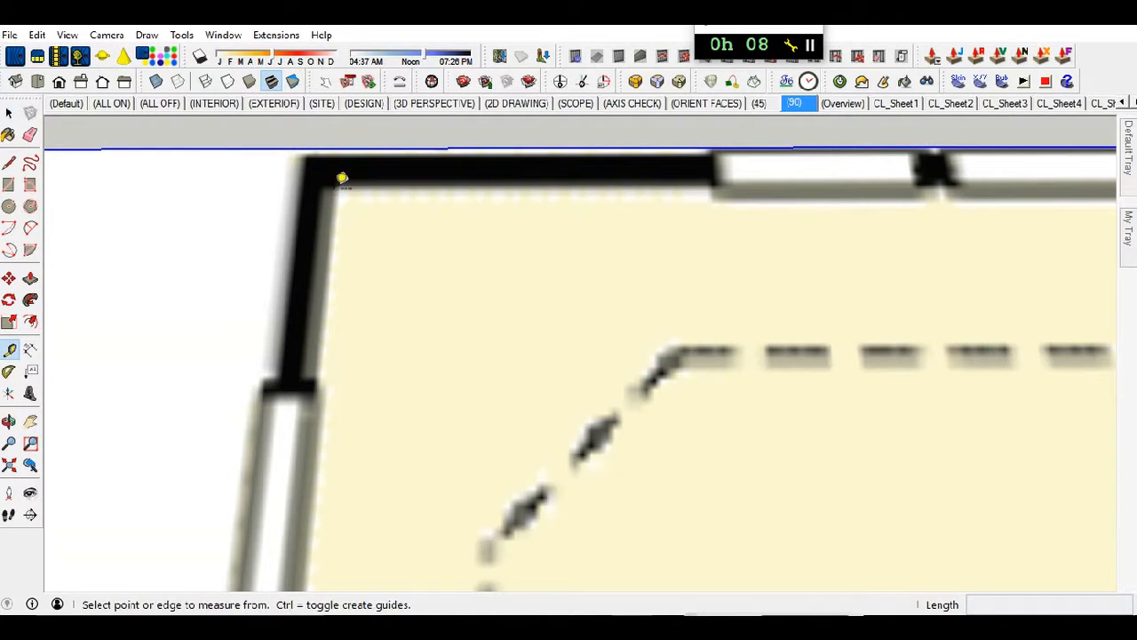
{"action": "key", "text": "r"}
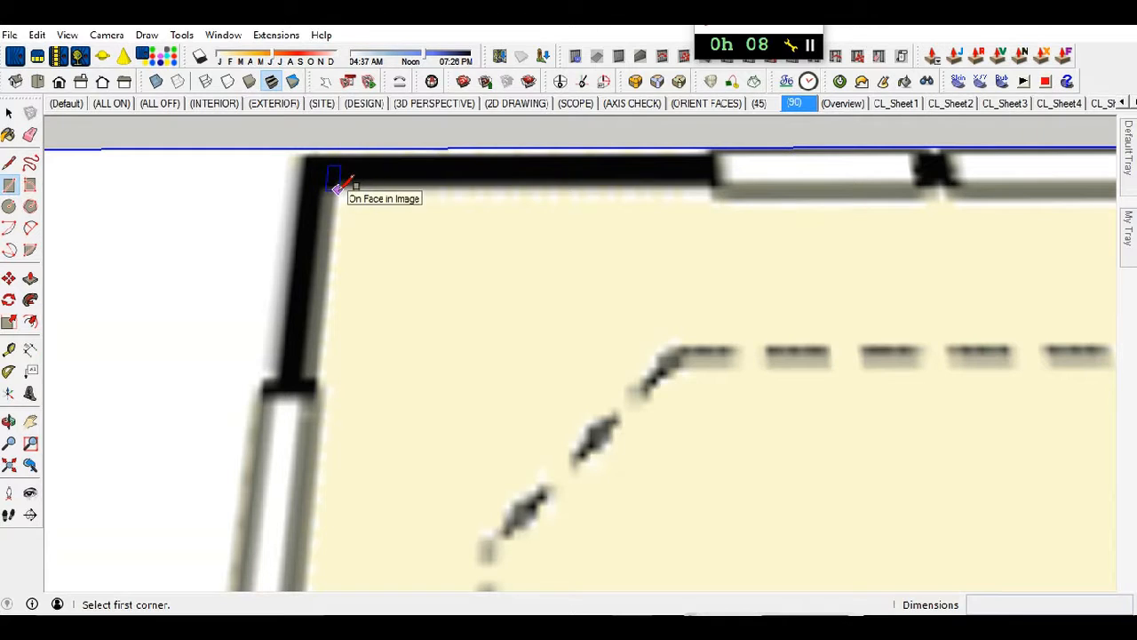
{"action": "left_click", "coordinate": [336, 188]}
{"action": "scroll", "coordinate": [320, 194], "scroll_direction": "down", "scroll_amount": 5}
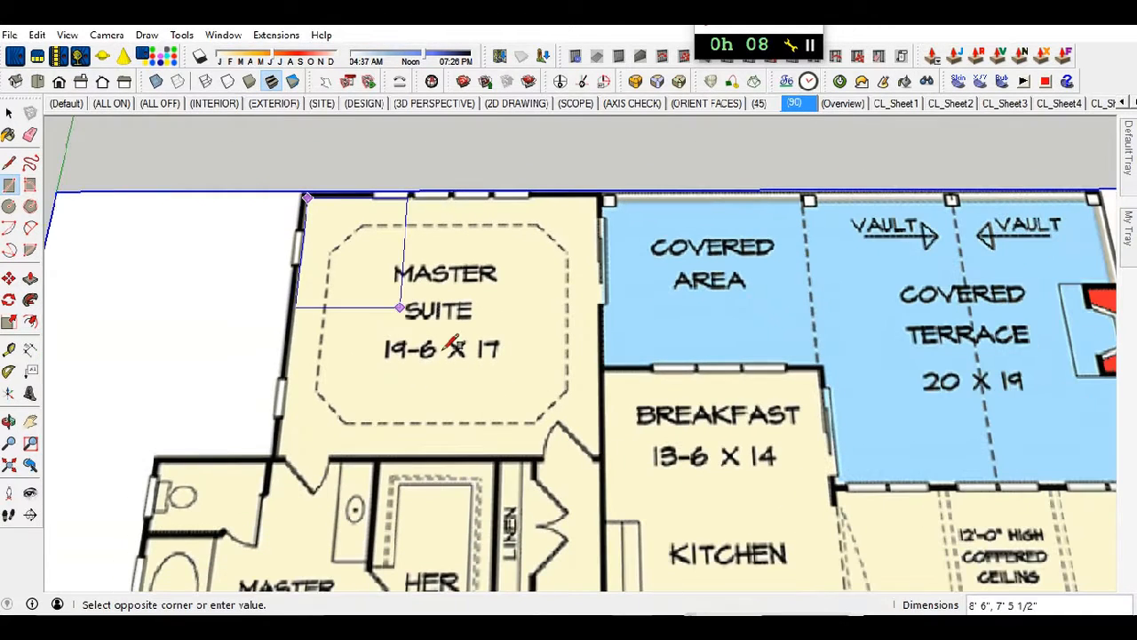
{"action": "left_click", "coordinate": [598, 455]}
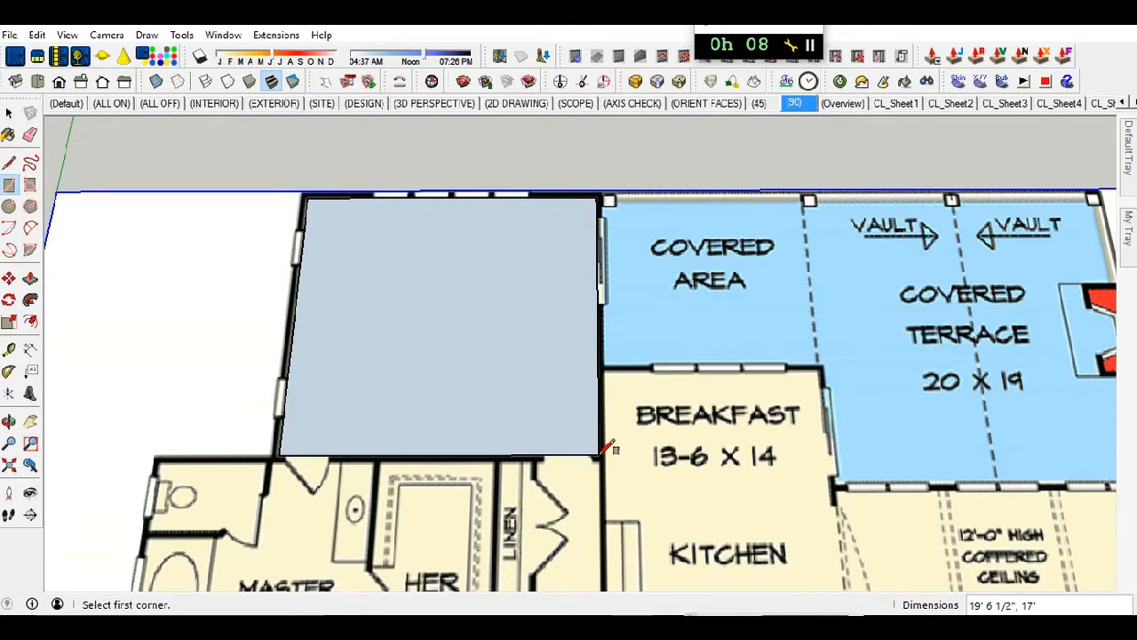
{"action": "left_click", "coordinate": [156, 81]}
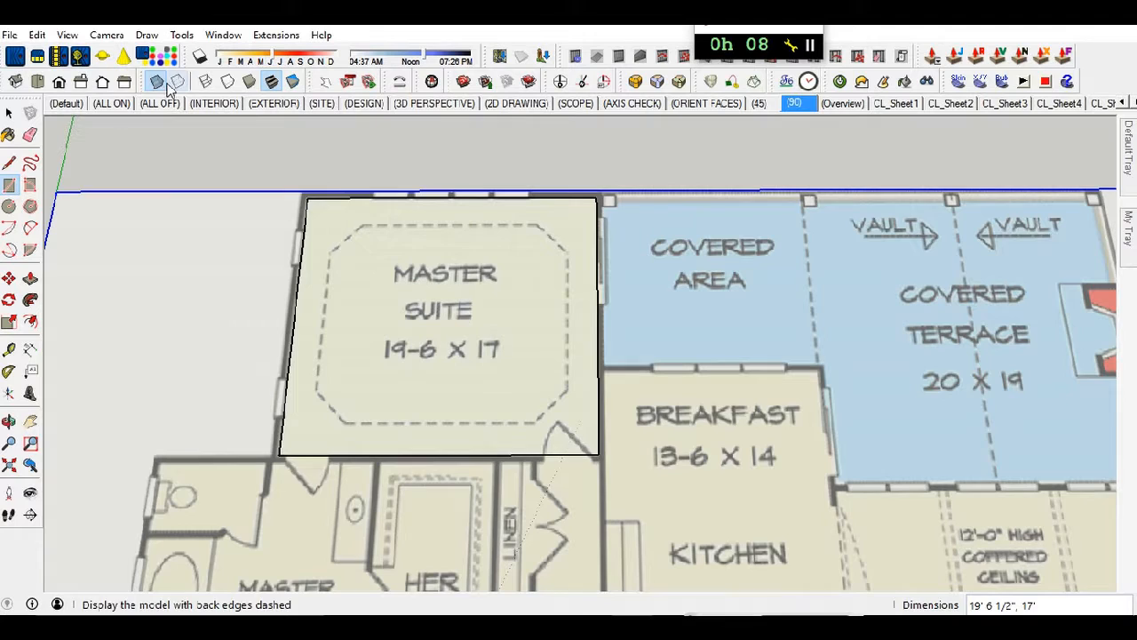
- Draw a rectangle about 15' 3 1/2" by 5' 9 1/2" over the Master Bath's vanity area, below the Master Suite
{"action": "scroll", "coordinate": [433, 275], "scroll_direction": "down", "scroll_amount": 2}
{"action": "scroll", "coordinate": [434, 275], "scroll_direction": "down", "scroll_amount": 1}
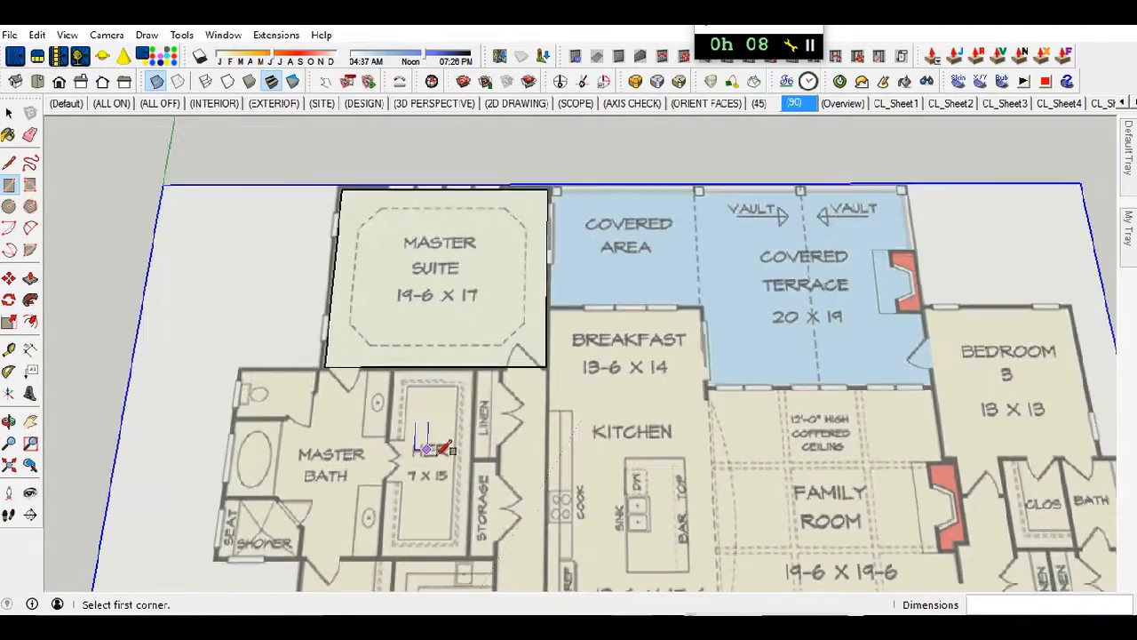
{"action": "scroll", "coordinate": [382, 284], "scroll_direction": "up", "scroll_amount": 3}
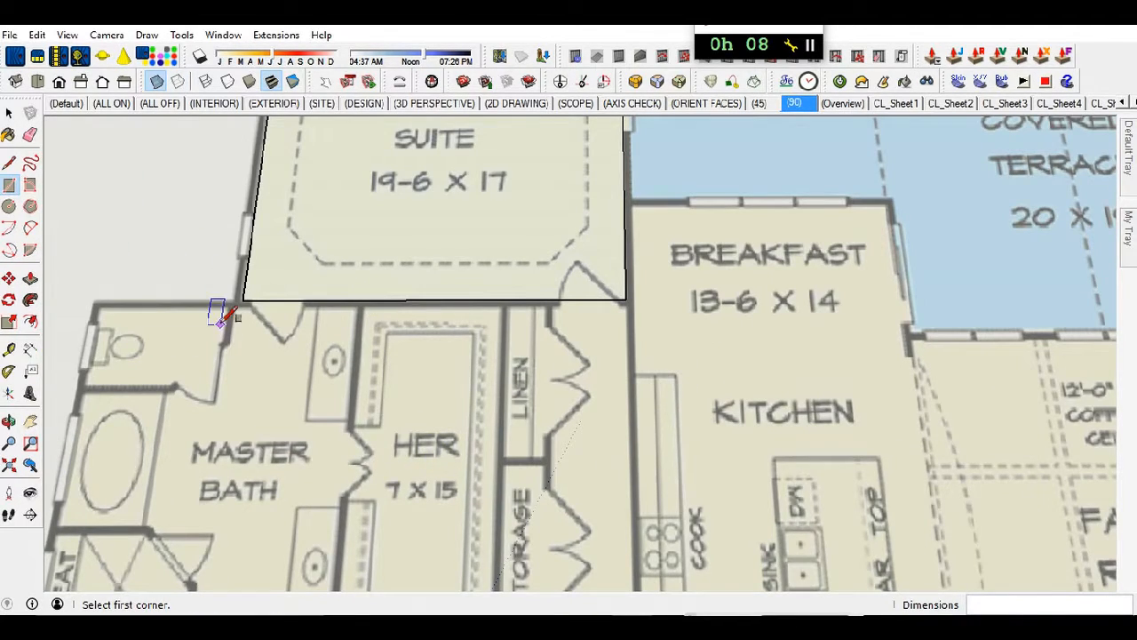
{"action": "scroll", "coordinate": [267, 298], "scroll_direction": "down", "scroll_amount": 3}
{"action": "scroll", "coordinate": [418, 356], "scroll_direction": "up", "scroll_amount": 5}
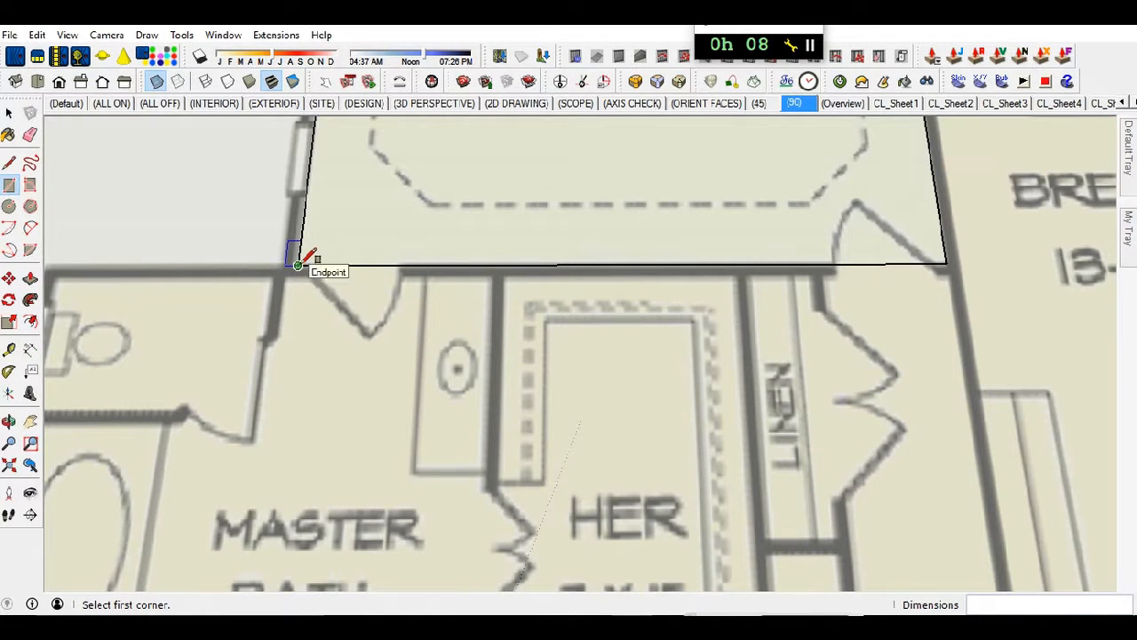
{"action": "scroll", "coordinate": [296, 302], "scroll_direction": "up", "scroll_amount": 2}
{"action": "scroll", "coordinate": [295, 302], "scroll_direction": "up", "scroll_amount": 1}
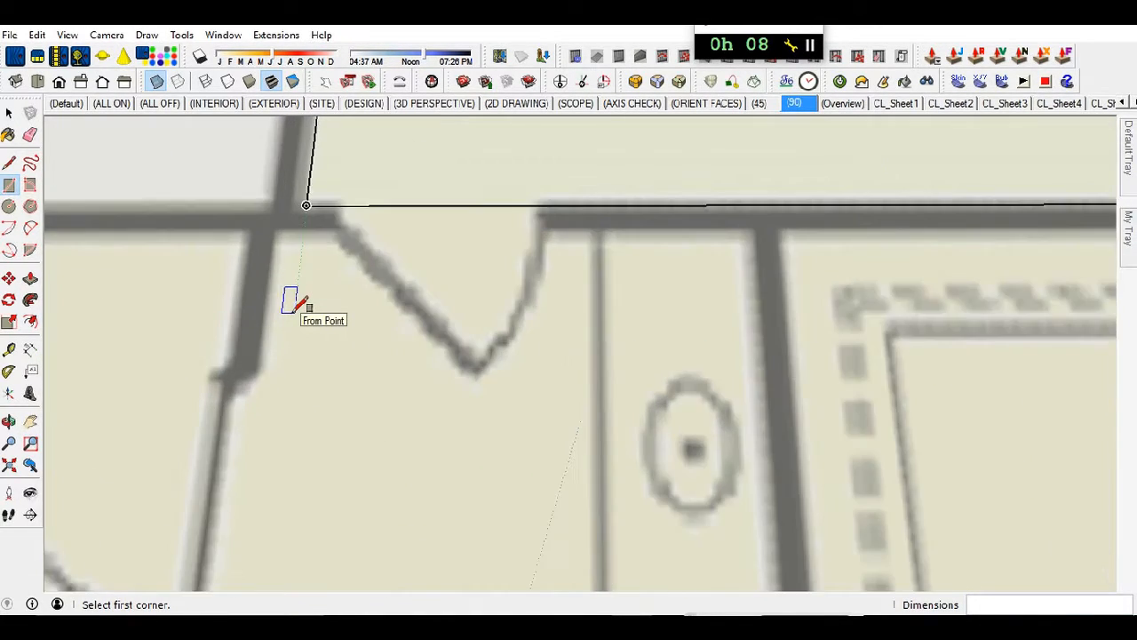
{"action": "left_click", "coordinate": [304, 228]}
{"action": "scroll", "coordinate": [356, 342], "scroll_direction": "down", "scroll_amount": 3}
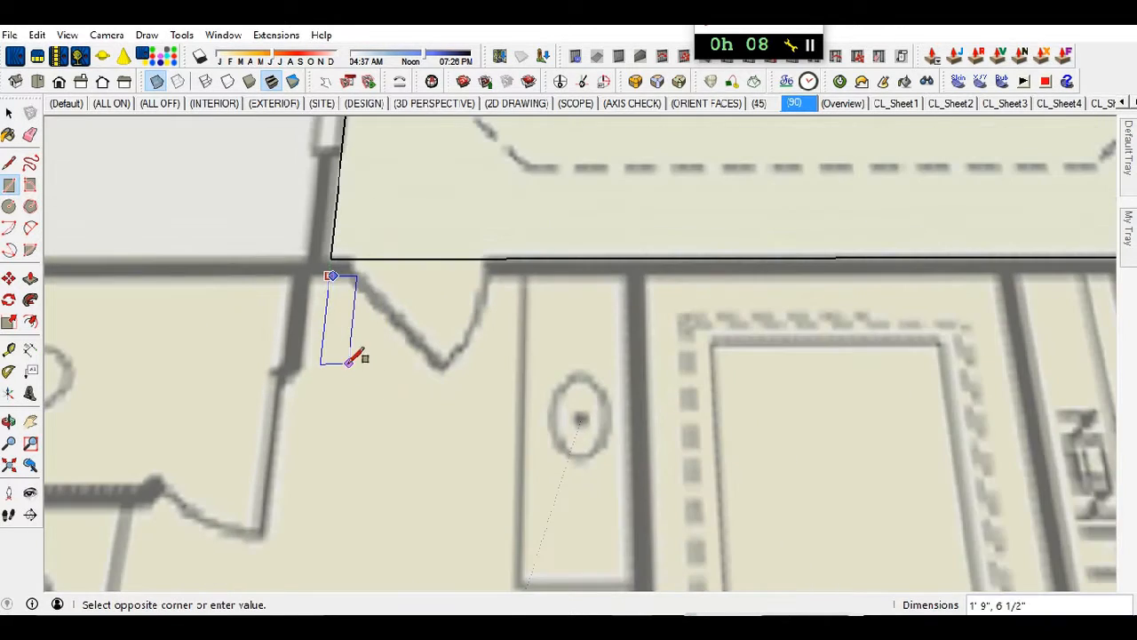
{"action": "scroll", "coordinate": [551, 257], "scroll_direction": "down", "scroll_amount": 4}
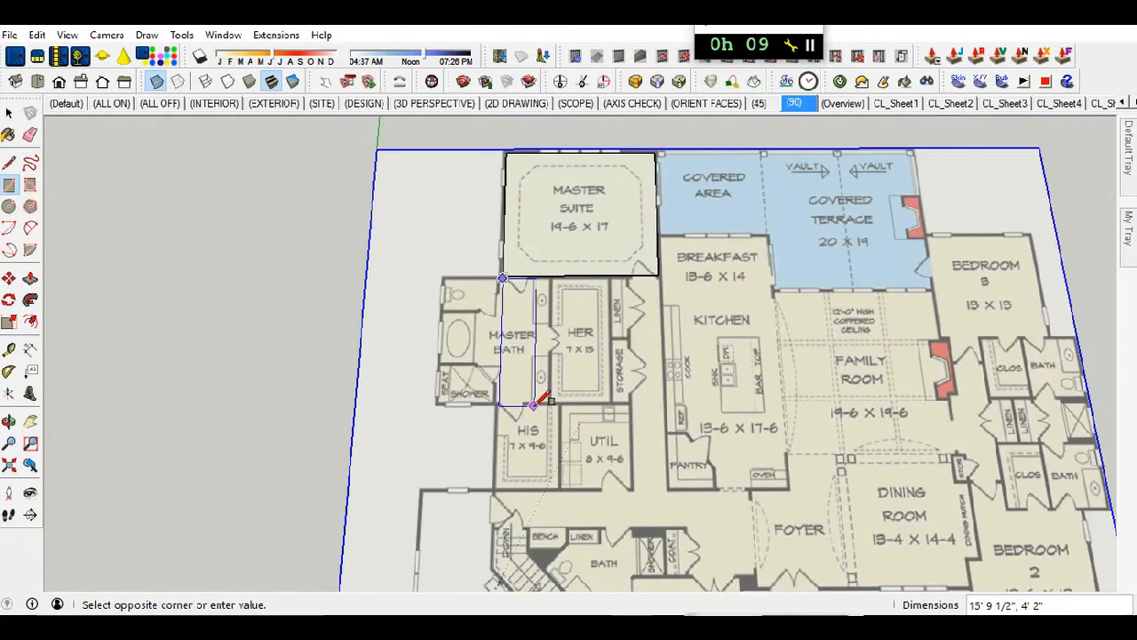
{"action": "scroll", "coordinate": [548, 401], "scroll_direction": "up", "scroll_amount": 4}
{"action": "scroll", "coordinate": [548, 406], "scroll_direction": "up", "scroll_amount": 2}
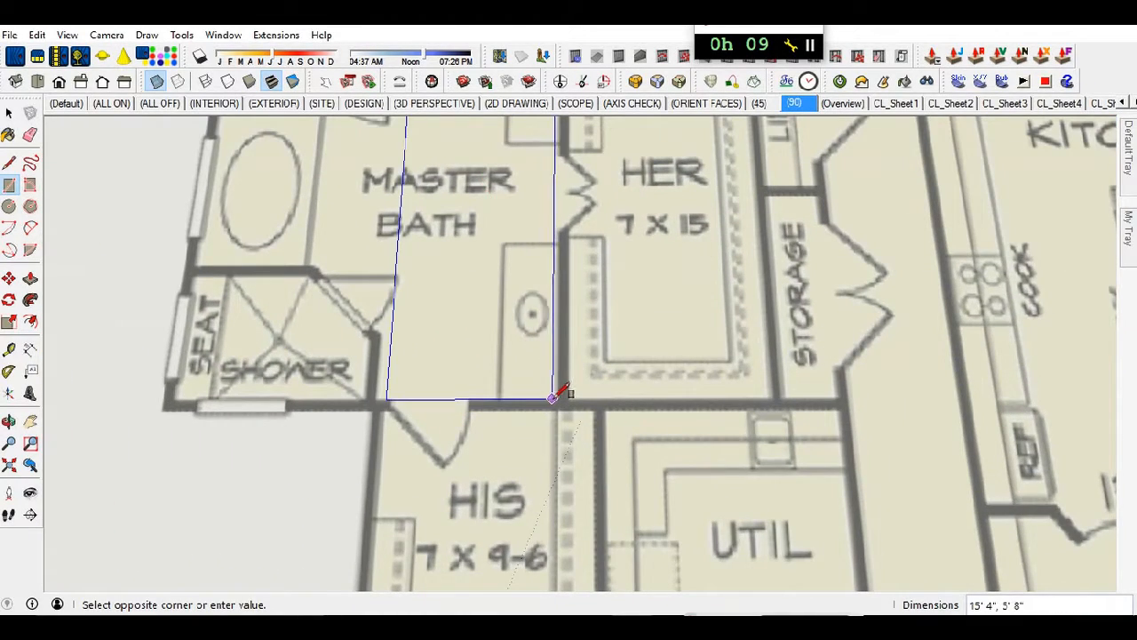
{"action": "scroll", "coordinate": [555, 391], "scroll_direction": "up", "scroll_amount": 3}
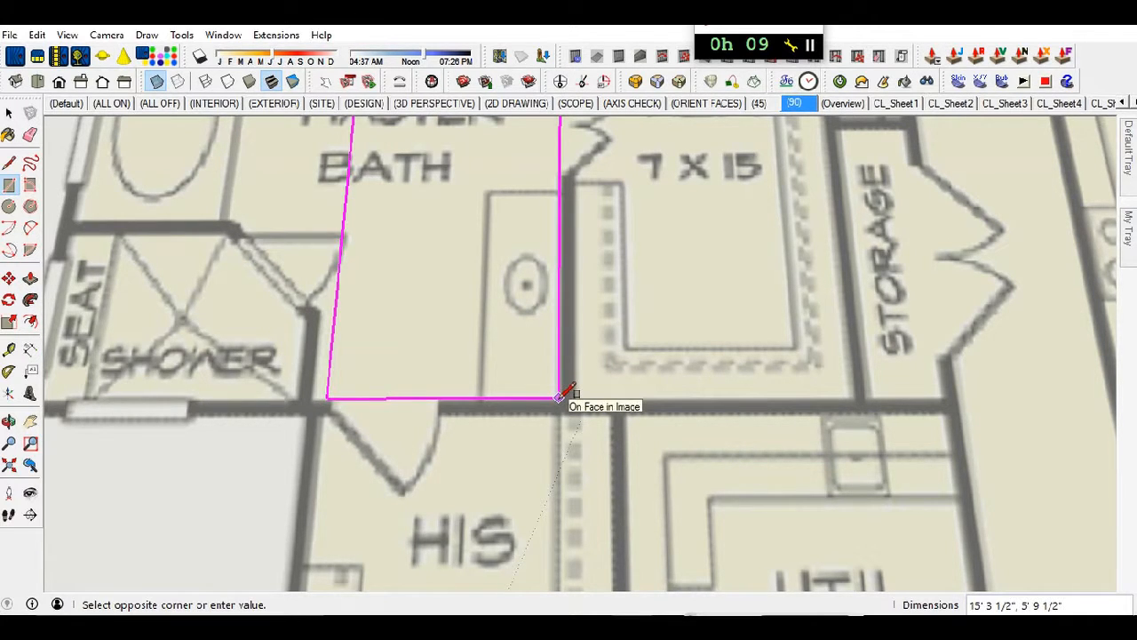
{"action": "left_click", "coordinate": [558, 397]}
- Move the Master Bath rectangle's edge beside the toilet room outward about 4 1/2" to meet the wall face
{"action": "scroll", "coordinate": [553, 390], "scroll_direction": "down", "scroll_amount": 3}
{"action": "scroll", "coordinate": [467, 157], "scroll_direction": "up", "scroll_amount": 3}
{"action": "scroll", "coordinate": [497, 196], "scroll_direction": "down", "scroll_amount": 3}
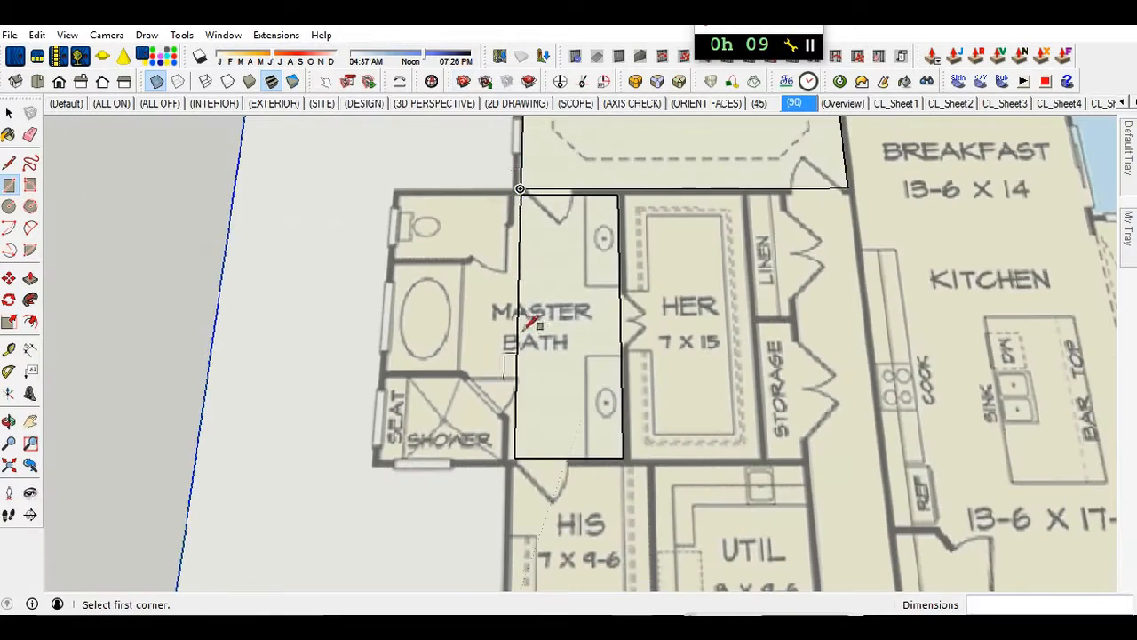
{"action": "scroll", "coordinate": [554, 213], "scroll_direction": "up", "scroll_amount": 5}
{"action": "scroll", "coordinate": [520, 195], "scroll_direction": "up", "scroll_amount": 2}
{"action": "key", "text": "space"}
{"action": "left_click", "coordinate": [524, 255]}
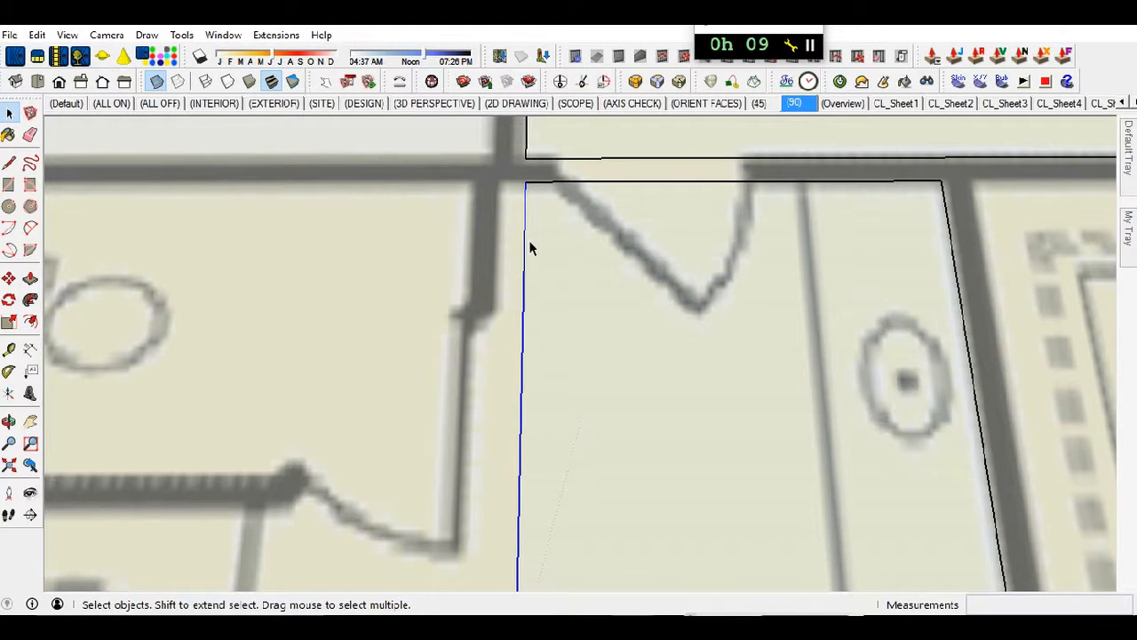
{"action": "key", "text": "m"}
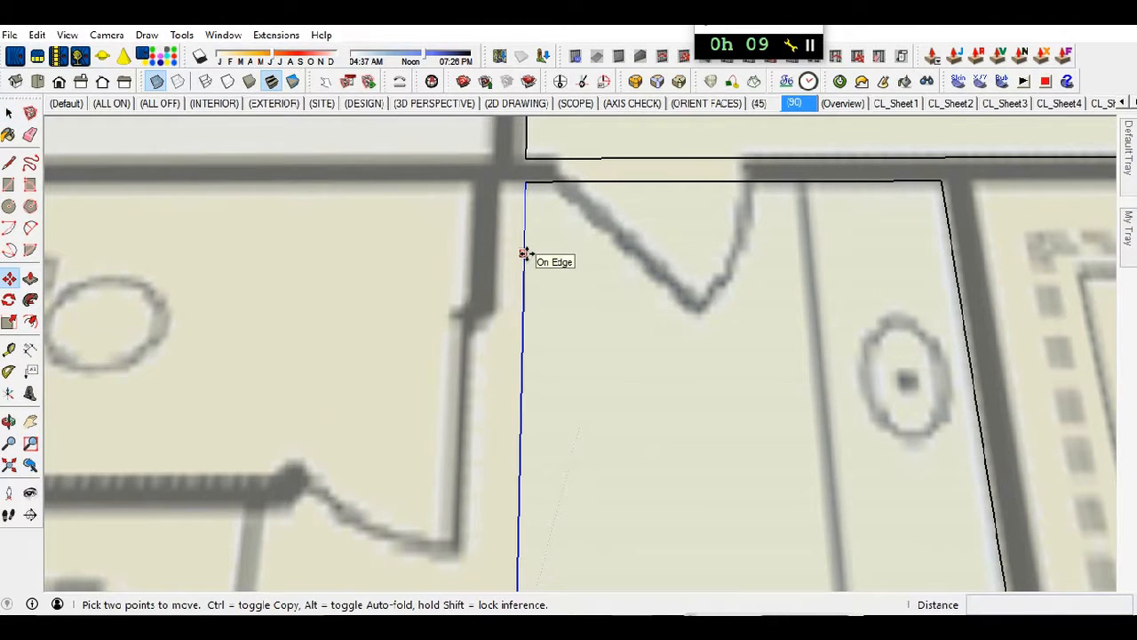
{"action": "left_click", "coordinate": [525, 254]}
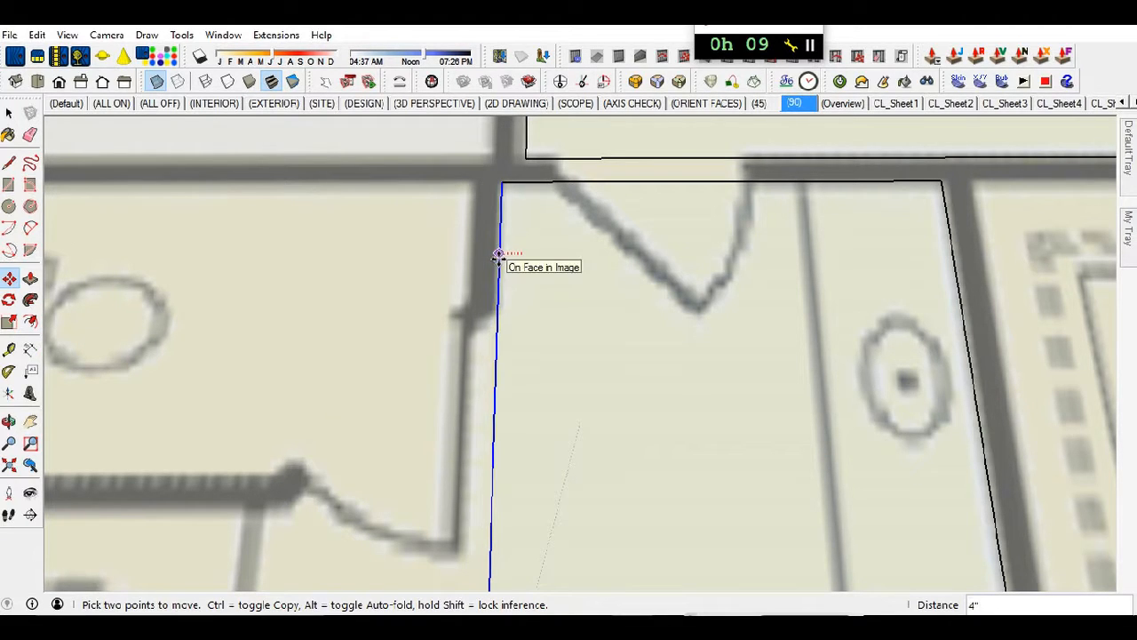
{"action": "left_click", "coordinate": [497, 256]}
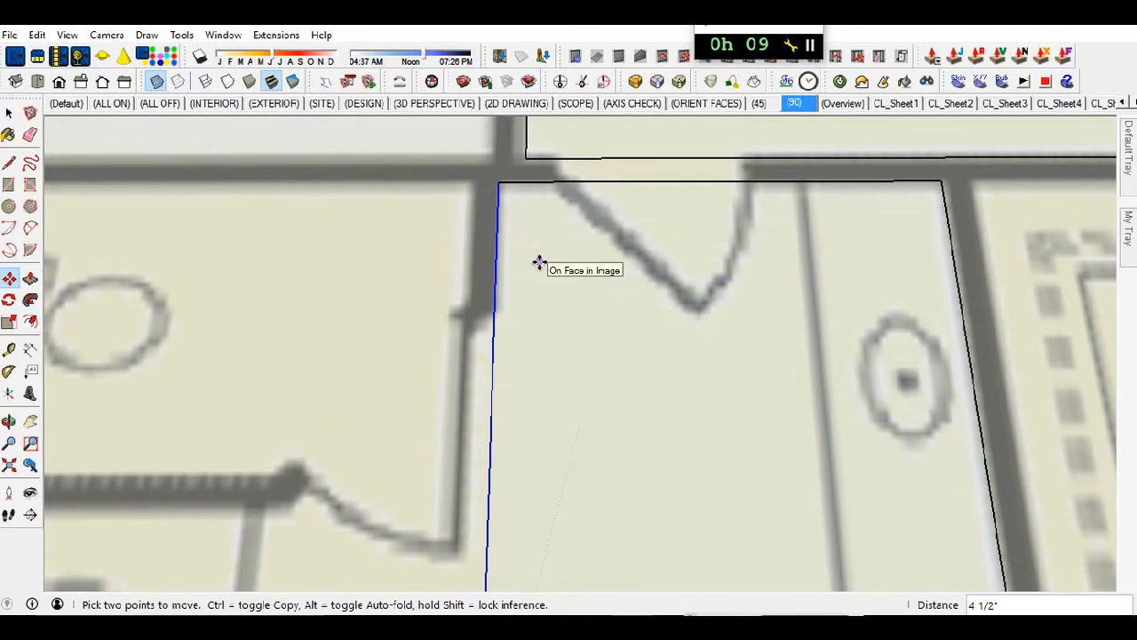
{"action": "key", "text": "space"}
{"action": "left_click", "coordinate": [564, 281]}
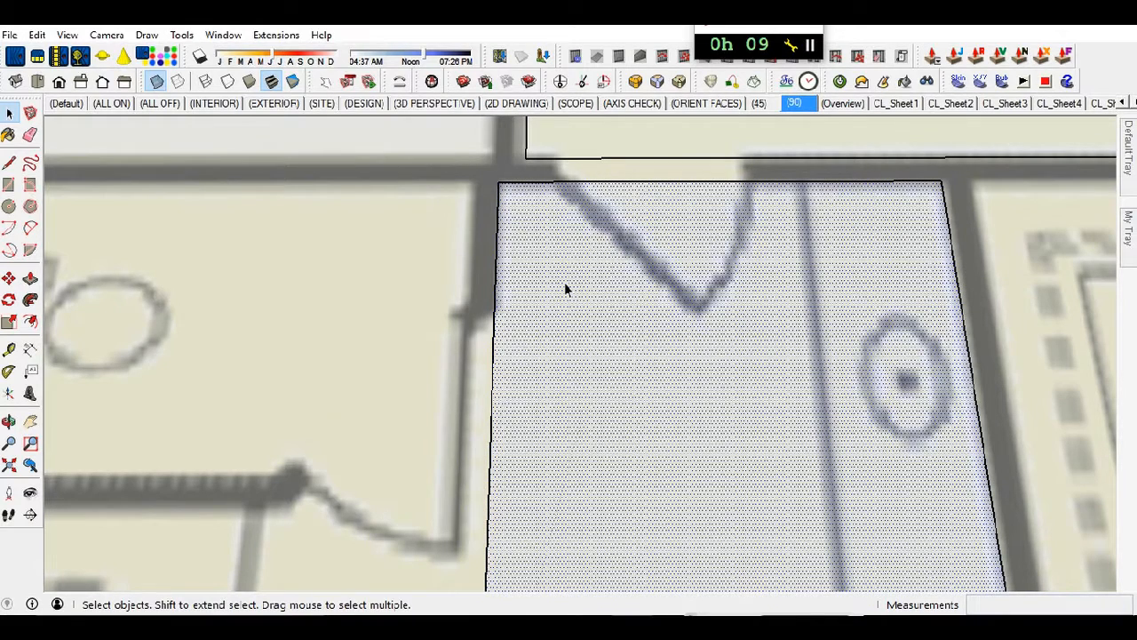
- Trace the toilet room next to the Master Bath with a rectangle about 6' 6" by 3' 11 1/2"
{"action": "key", "text": "r"}
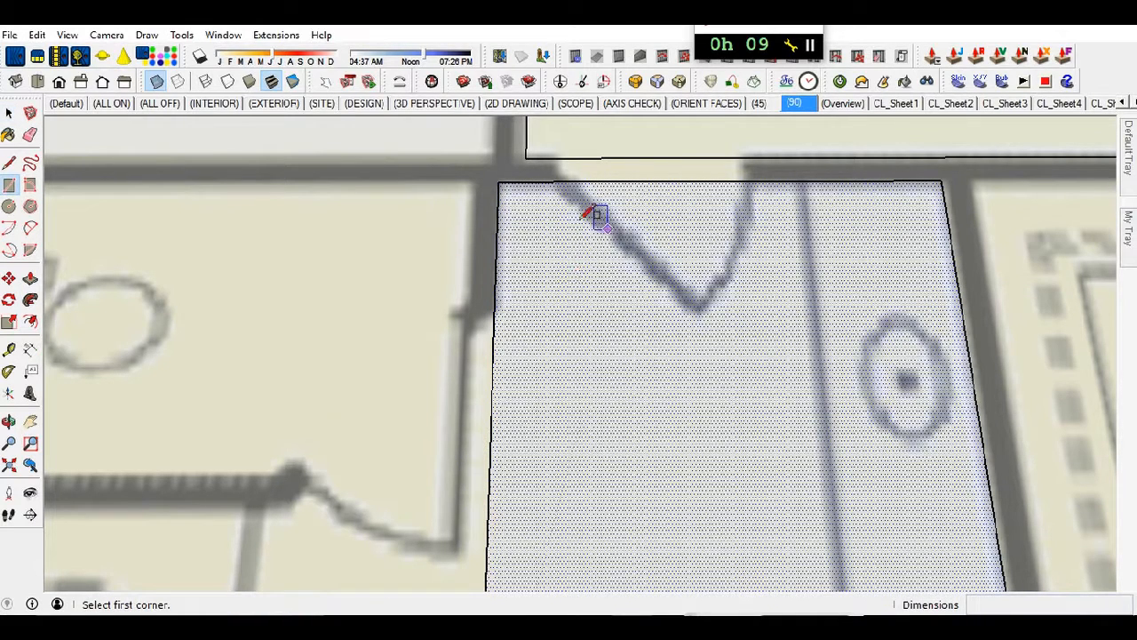
{"action": "left_click", "coordinate": [483, 174]}
{"action": "scroll", "coordinate": [438, 263], "scroll_direction": "down", "scroll_amount": 2}
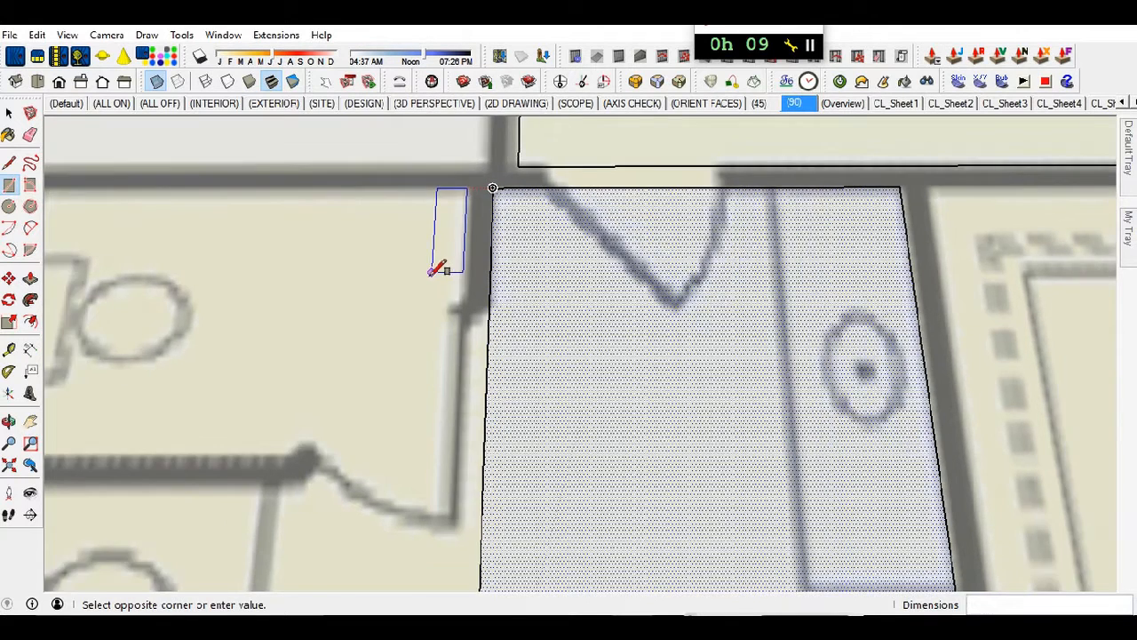
{"action": "scroll", "coordinate": [487, 252], "scroll_direction": "down", "scroll_amount": 1}
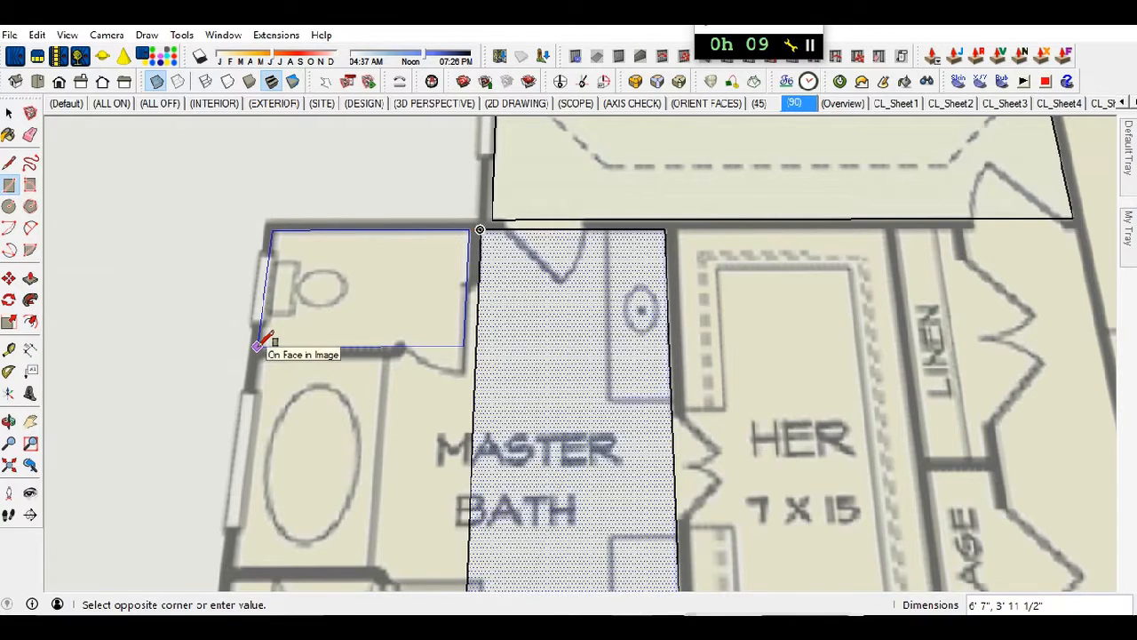
{"action": "scroll", "coordinate": [257, 346], "scroll_direction": "up", "scroll_amount": 3}
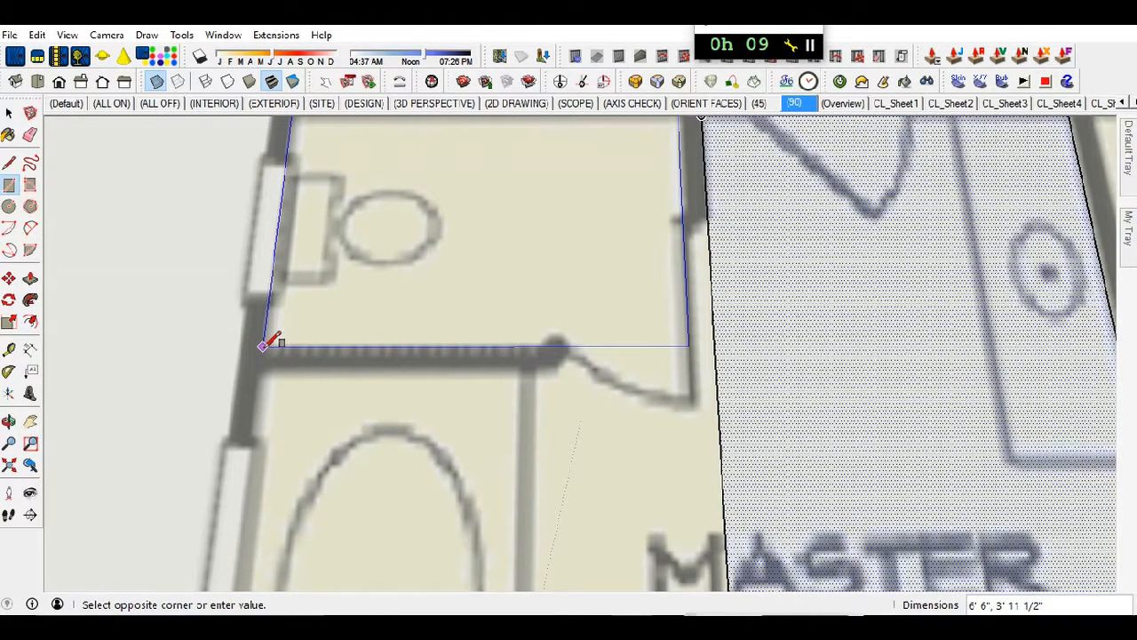
{"action": "left_click", "coordinate": [263, 346]}
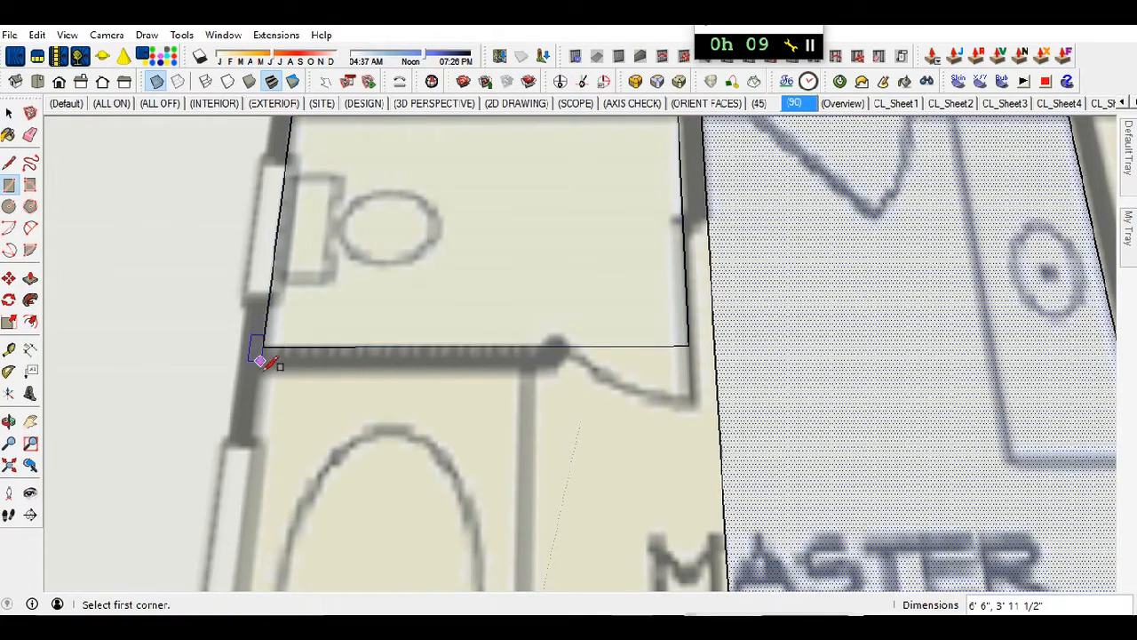
- Draw a rectangle about 6' 10 25/32" by 6' 1 7/16" over the bathtub area, ending on the Master Bath rectangle's edge
{"action": "scroll", "coordinate": [520, 267], "scroll_direction": "down", "scroll_amount": 5}
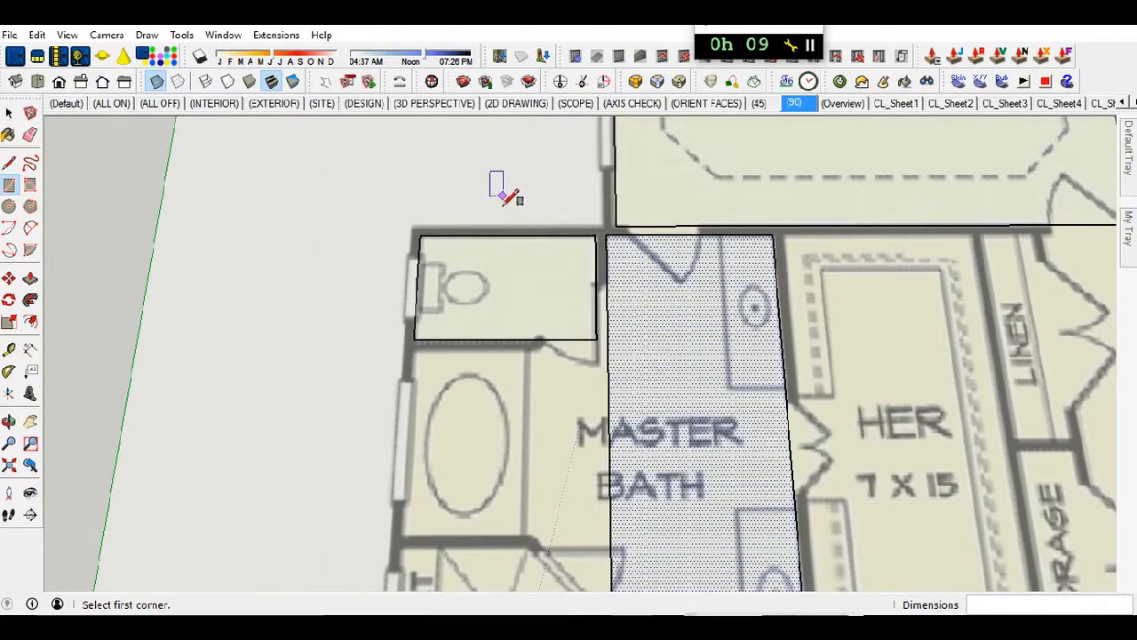
{"action": "scroll", "coordinate": [611, 232], "scroll_direction": "up", "scroll_amount": 3}
{"action": "scroll", "coordinate": [617, 186], "scroll_direction": "up", "scroll_amount": 2}
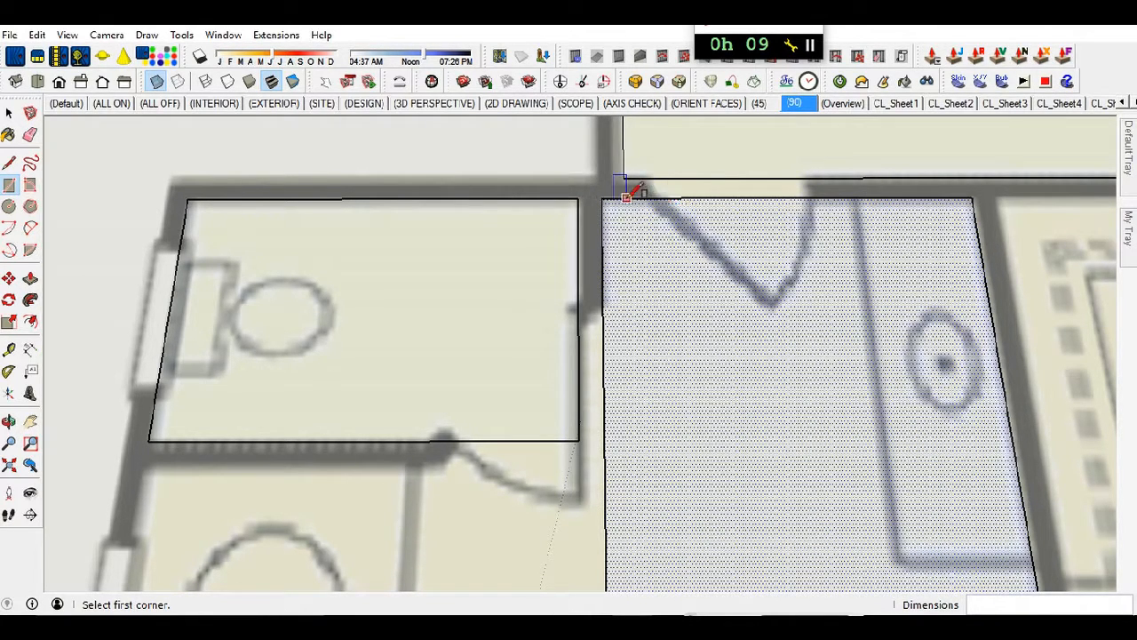
{"action": "scroll", "coordinate": [470, 231], "scroll_direction": "down", "scroll_amount": 2}
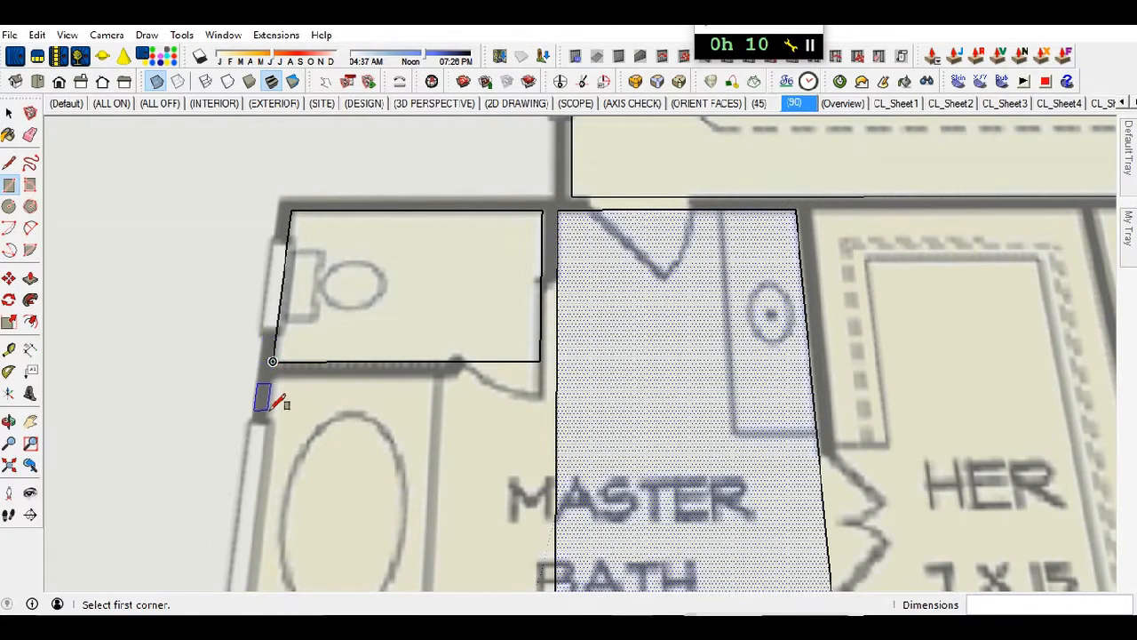
{"action": "scroll", "coordinate": [271, 395], "scroll_direction": "up", "scroll_amount": 1}
{"action": "scroll", "coordinate": [271, 395], "scroll_direction": "up", "scroll_amount": 1}
{"action": "scroll", "coordinate": [267, 380], "scroll_direction": "up", "scroll_amount": 1}
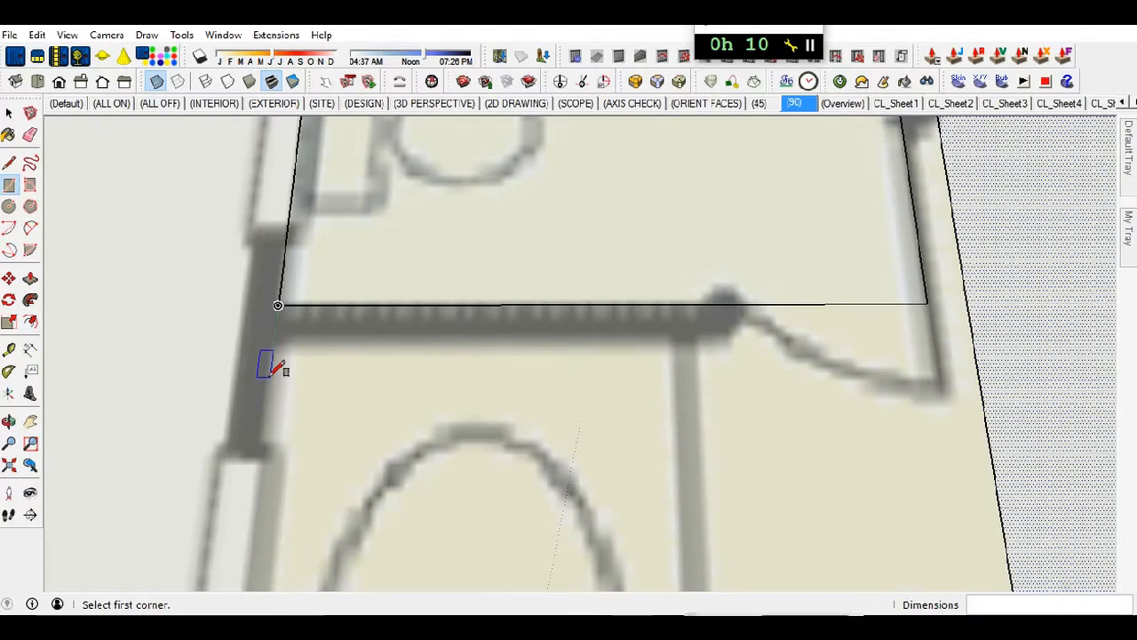
{"action": "left_click", "coordinate": [274, 342]}
{"action": "scroll", "coordinate": [406, 385], "scroll_direction": "down", "scroll_amount": 5}
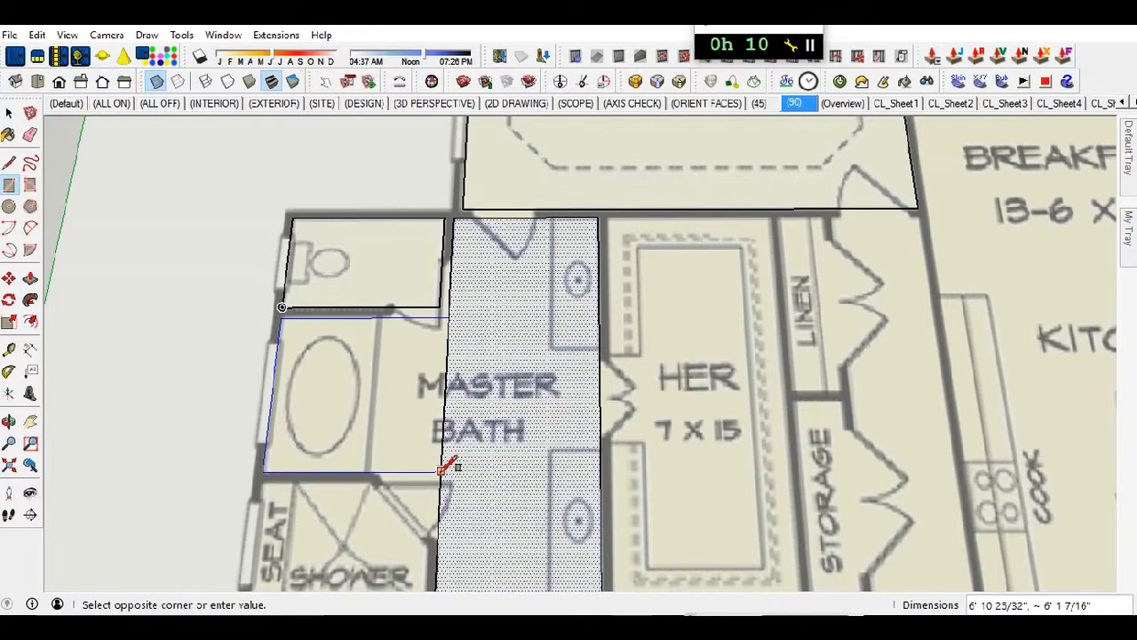
{"action": "left_click", "coordinate": [442, 472]}
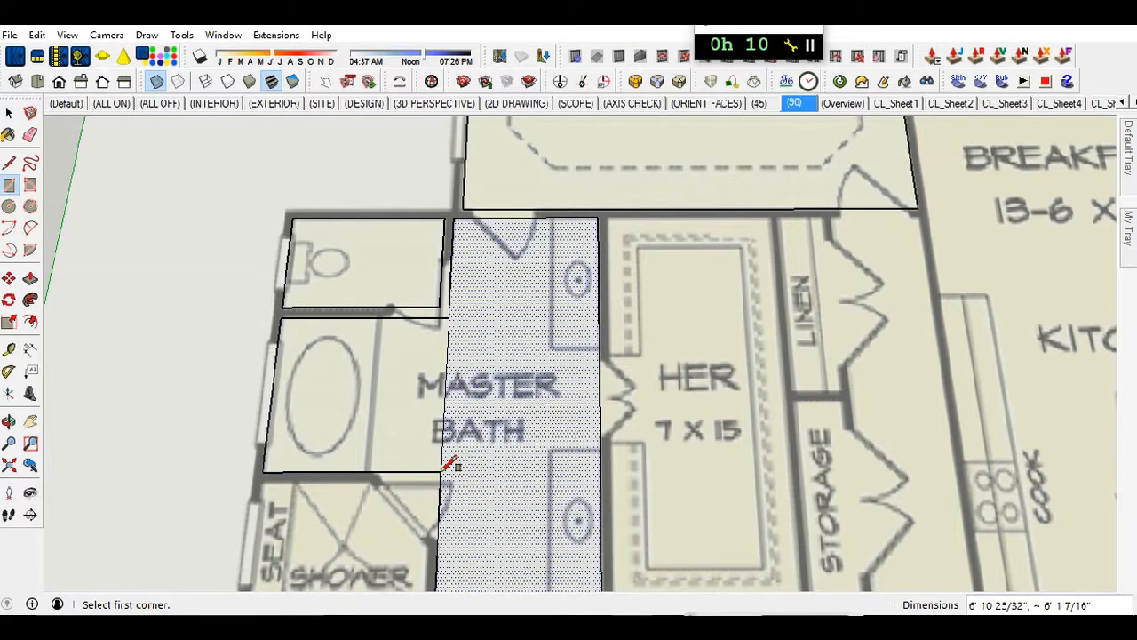
- Erase the shared edge segment between the bathtub area and the Master Bath to merge the two faces
{"action": "key", "text": "e"}
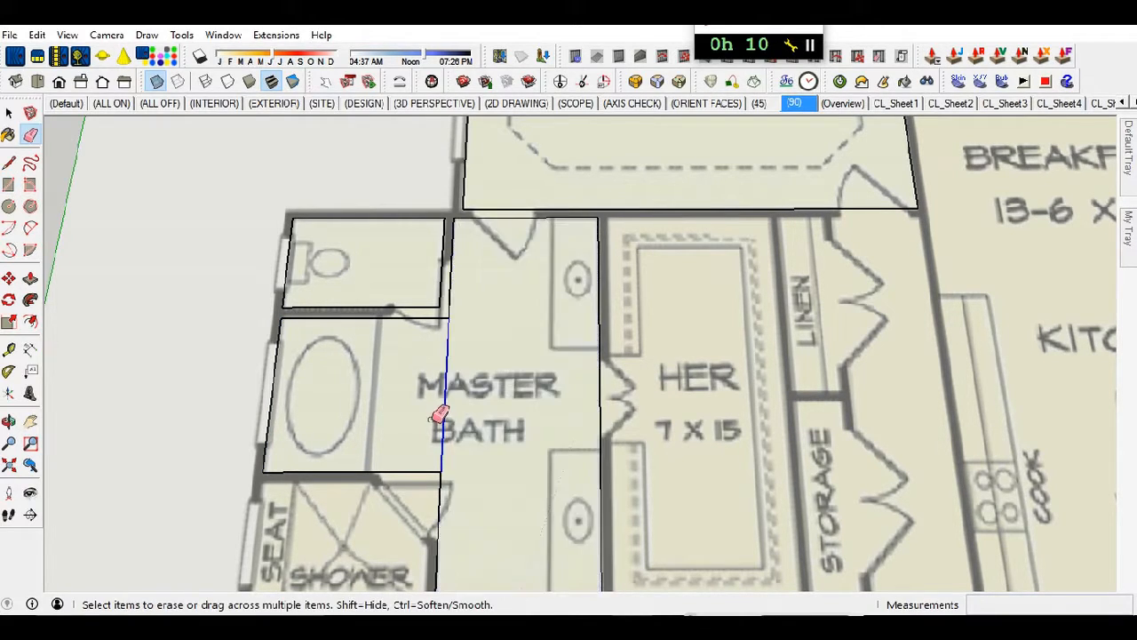
{"action": "scroll", "coordinate": [452, 222], "scroll_direction": "down", "scroll_amount": 3}
{"action": "scroll", "coordinate": [453, 435], "scroll_direction": "up", "scroll_amount": 3}
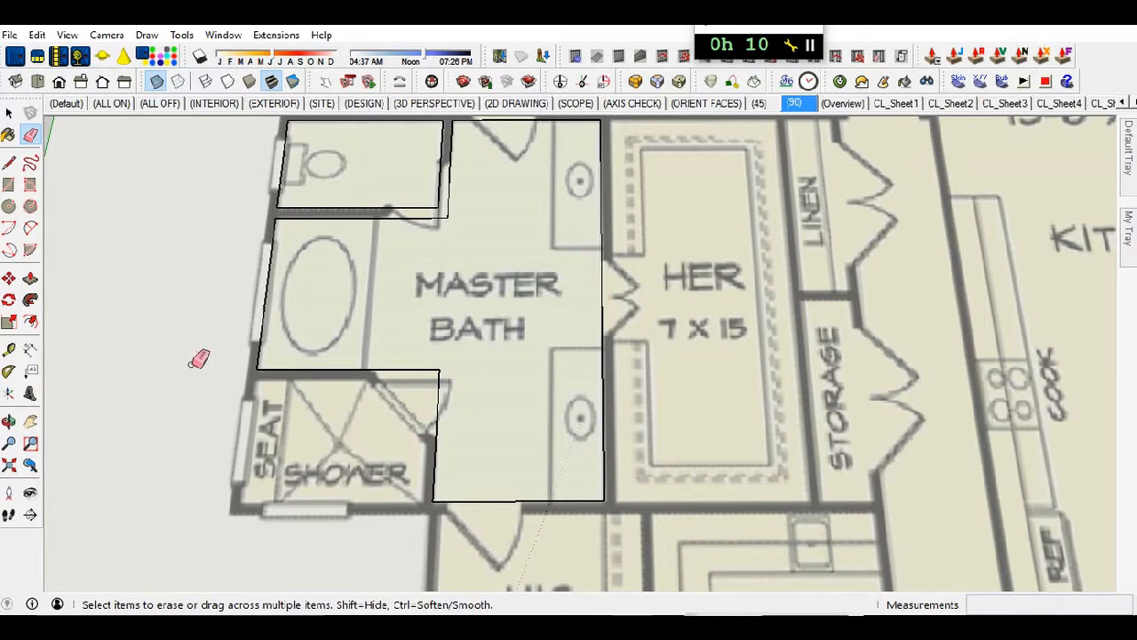
- Trace the shower next to the Master Bath with a rectangle about 6' 6" by 4' 5", starting from the wall's inner corner
{"action": "key", "text": "r"}
{"action": "scroll", "coordinate": [256, 369], "scroll_direction": "up", "scroll_amount": 3}
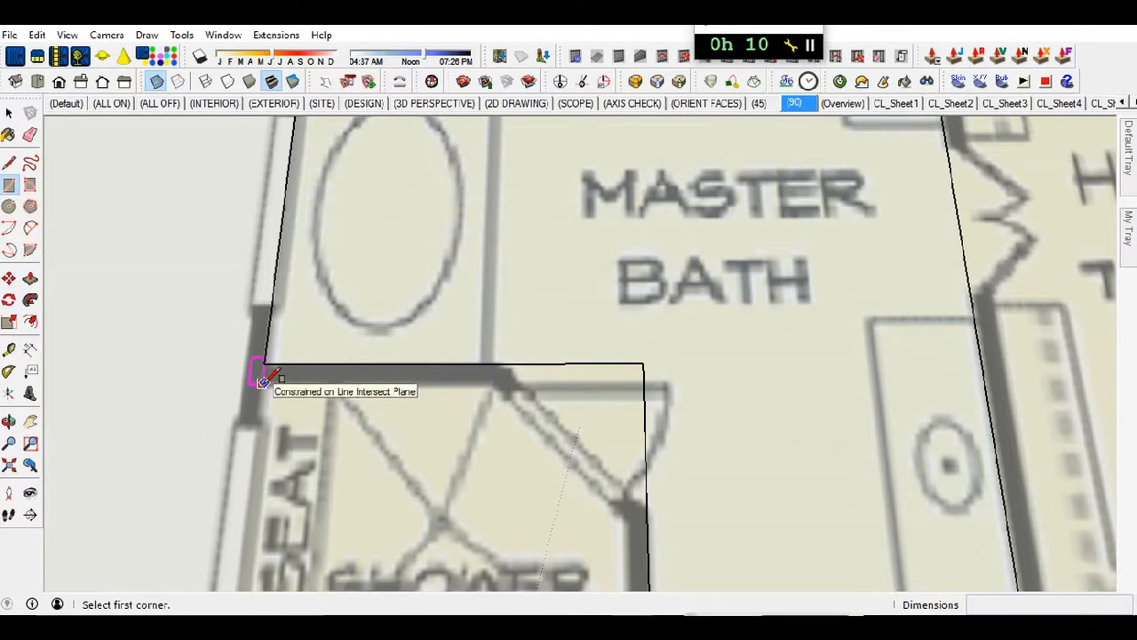
{"action": "left_click", "coordinate": [261, 382]}
{"action": "scroll", "coordinate": [363, 393], "scroll_direction": "down", "scroll_amount": 2}
{"action": "scroll", "coordinate": [345, 342], "scroll_direction": "down", "scroll_amount": 2}
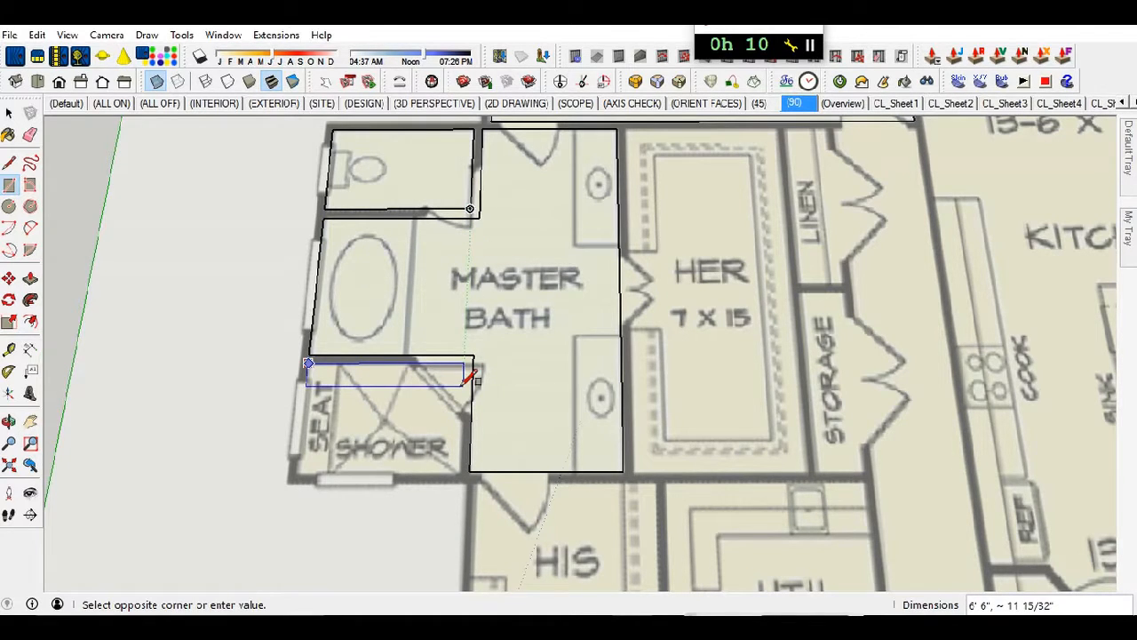
{"action": "left_click", "coordinate": [469, 470]}
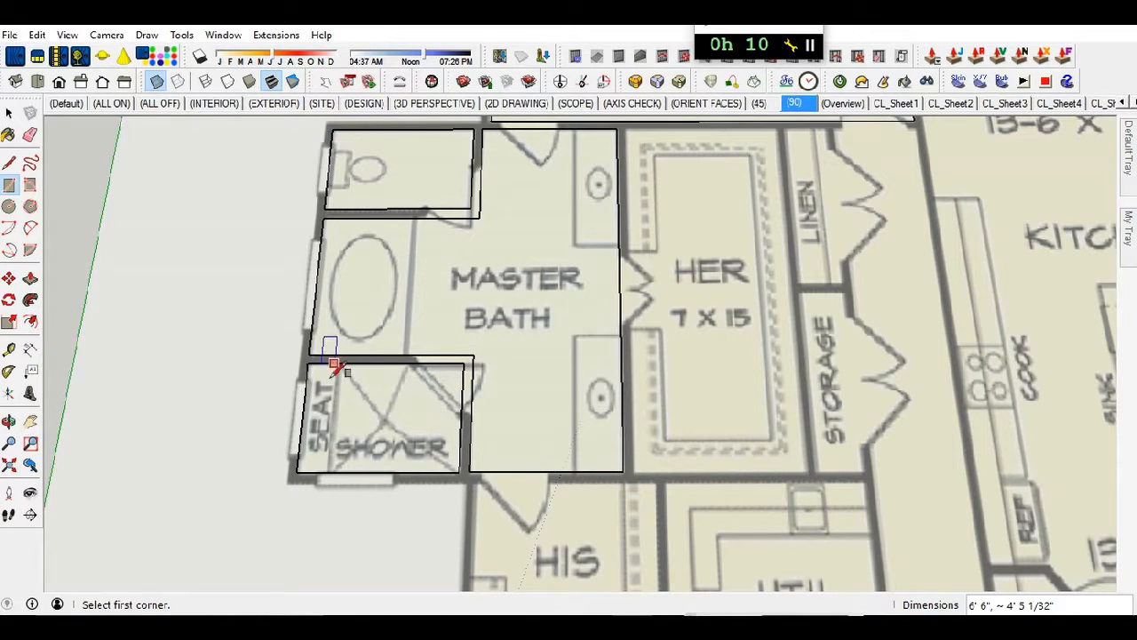
- Trace the HER closet with a rectangle about 15' 3 1/2" long, aligned with both ends of the Master Bath outline
{"action": "scroll", "coordinate": [324, 382], "scroll_direction": "down", "scroll_amount": 3}
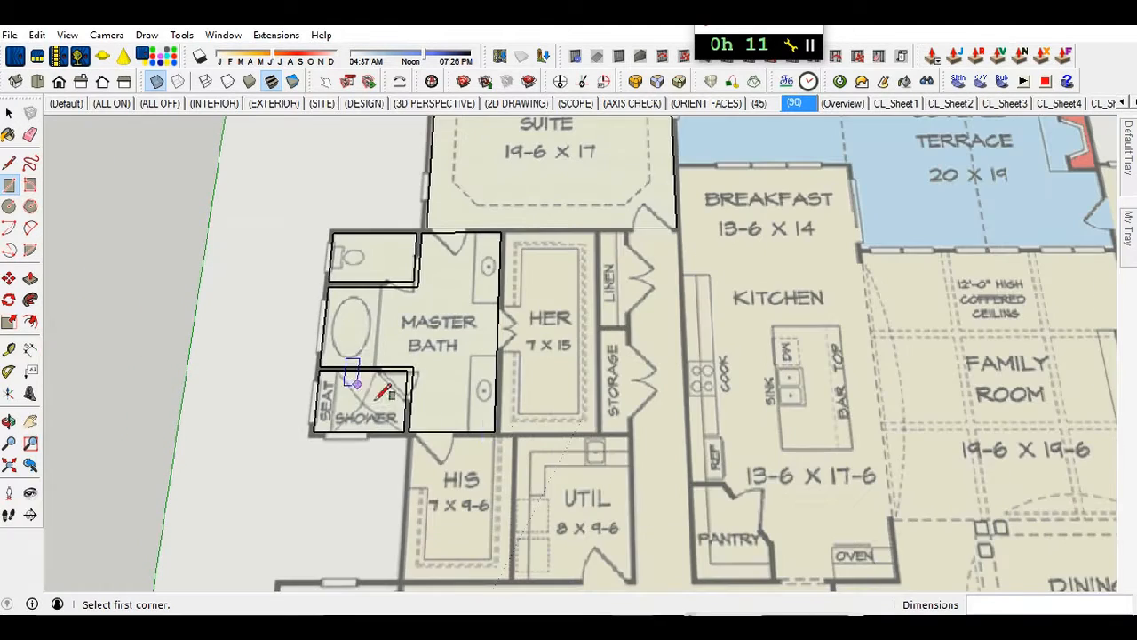
{"action": "scroll", "coordinate": [497, 249], "scroll_direction": "up", "scroll_amount": 6}
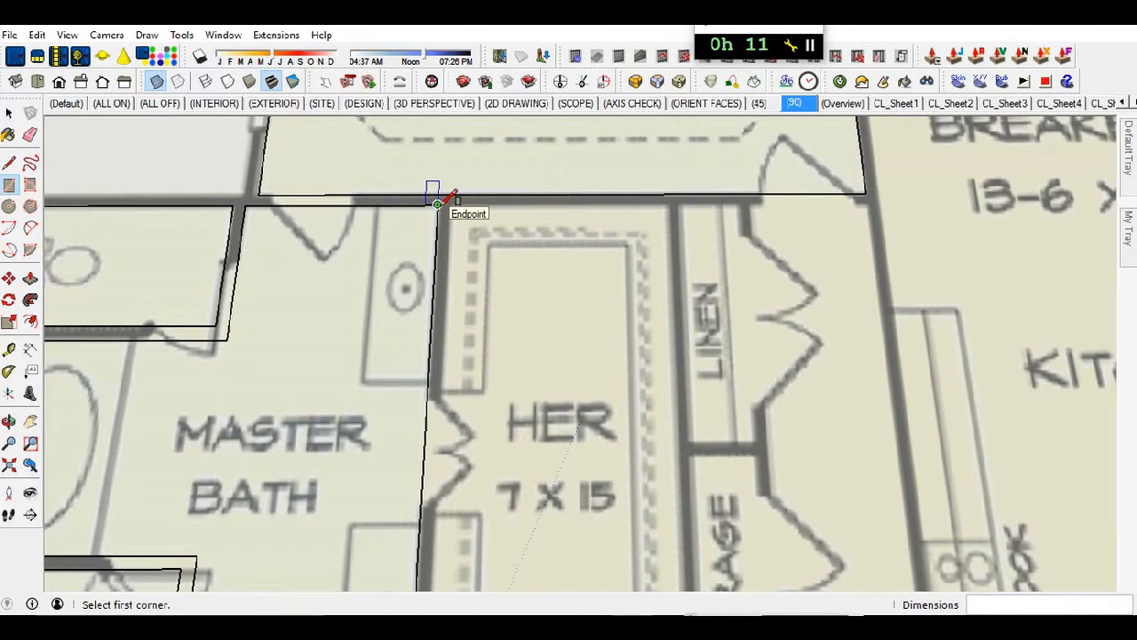
{"action": "scroll", "coordinate": [438, 203], "scroll_direction": "up", "scroll_amount": 4}
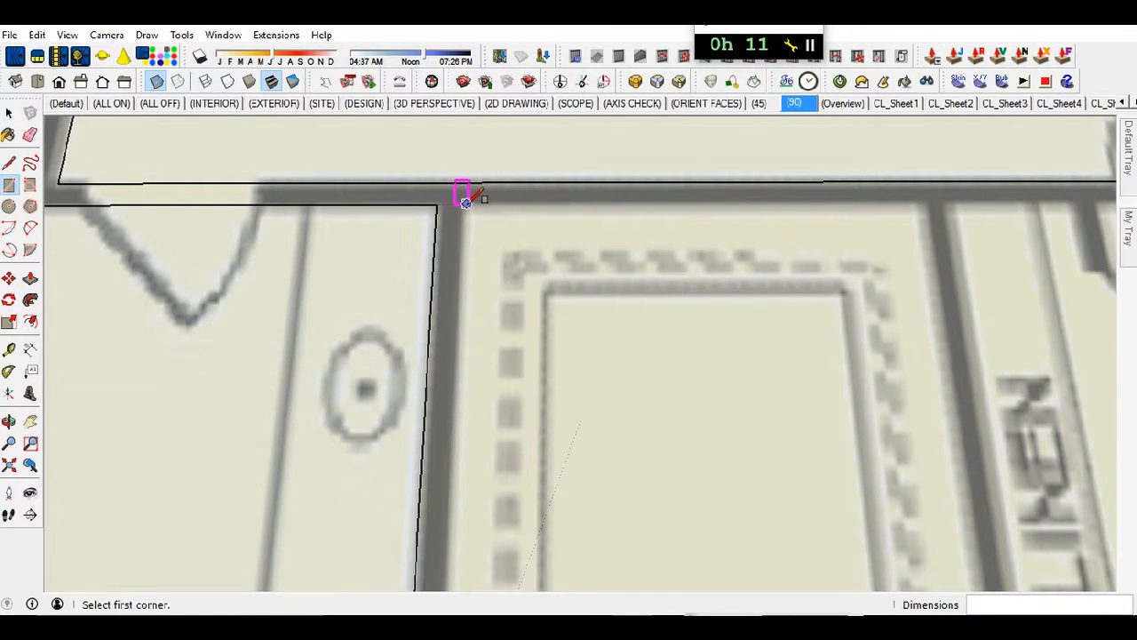
{"action": "left_click", "coordinate": [464, 201]}
{"action": "scroll", "coordinate": [400, 266], "scroll_direction": "down", "scroll_amount": 3}
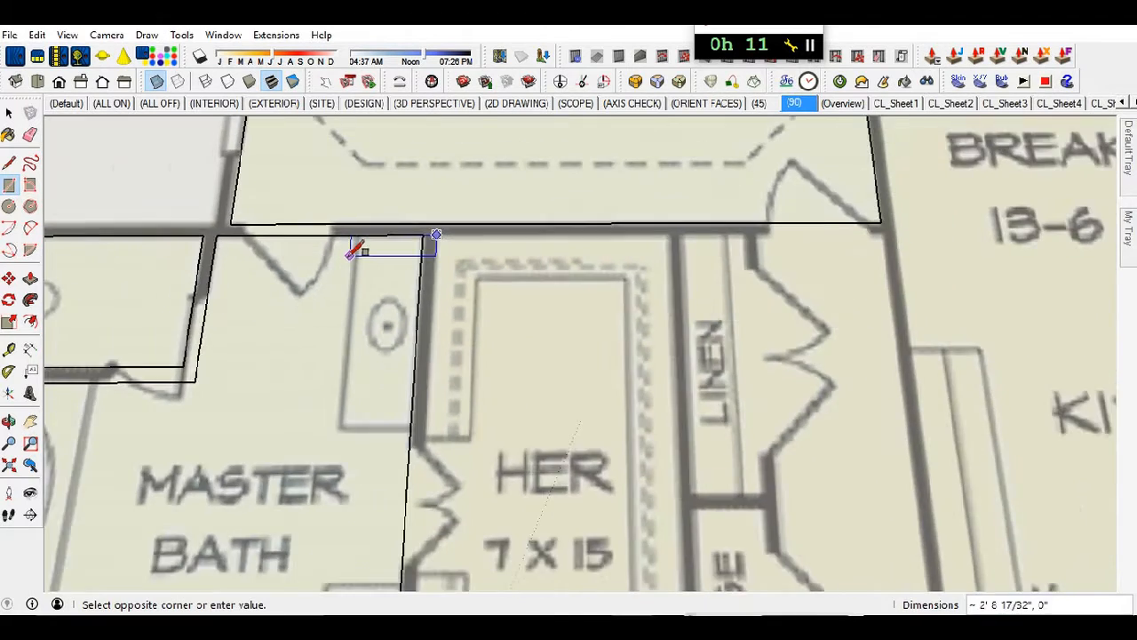
{"action": "scroll", "coordinate": [356, 251], "scroll_direction": "down", "scroll_amount": 5}
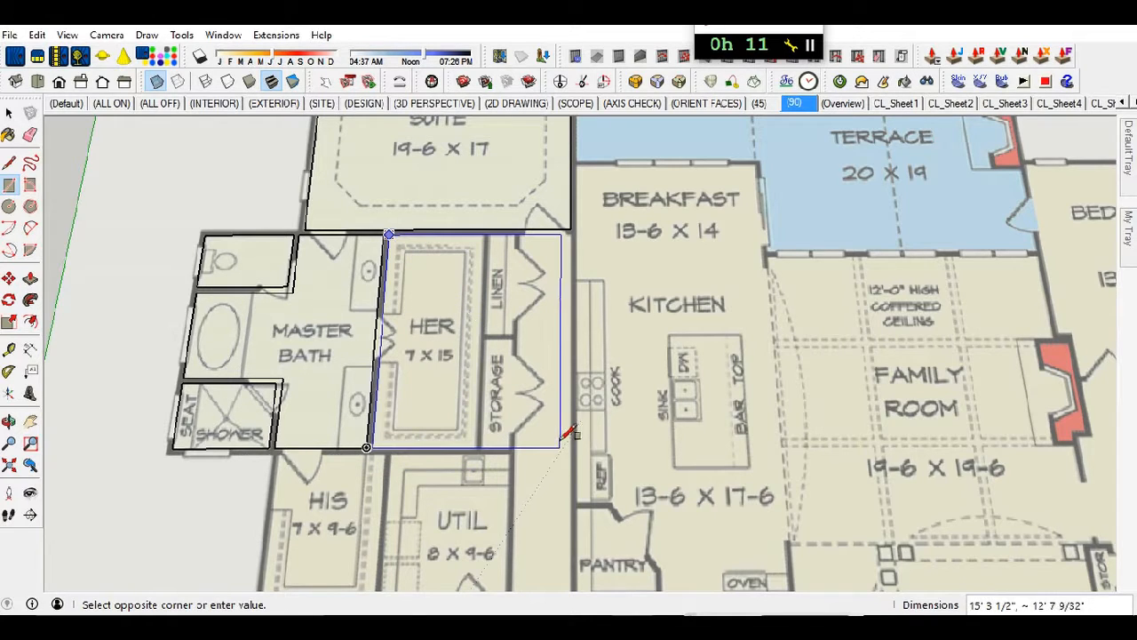
{"action": "left_click", "coordinate": [475, 454]}
- Trace the LINEN closet beside the HER closet with a rectangle along its inner wall faces
{"action": "scroll", "coordinate": [528, 371], "scroll_direction": "up", "scroll_amount": 2}
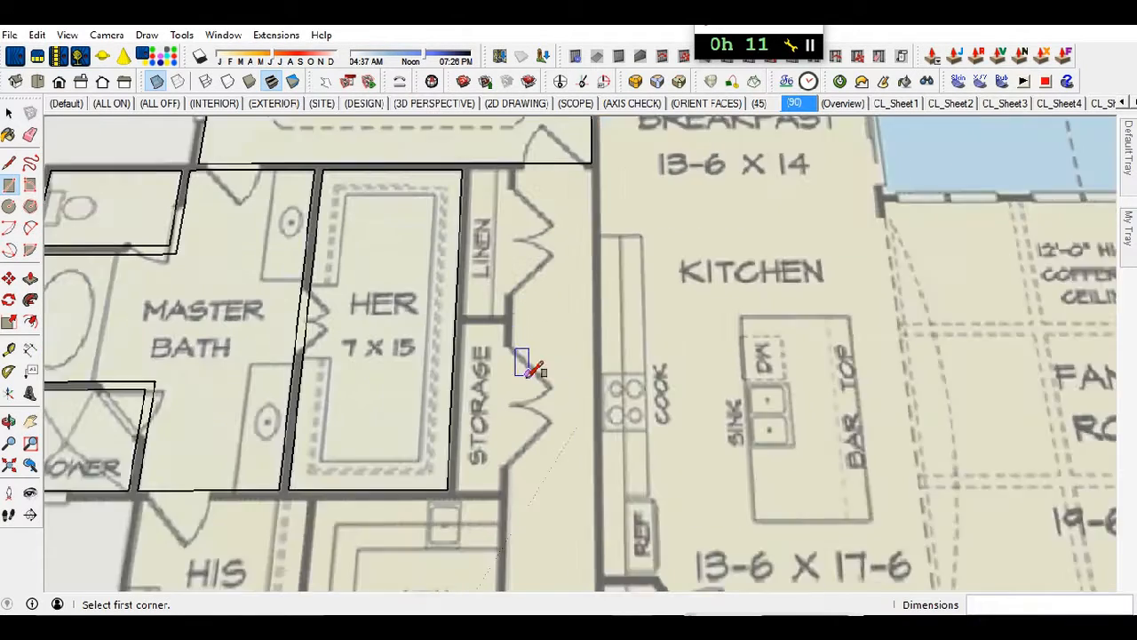
{"action": "scroll", "coordinate": [528, 372], "scroll_direction": "up", "scroll_amount": 1}
{"action": "scroll", "coordinate": [551, 435], "scroll_direction": "down", "scroll_amount": 1}
{"action": "scroll", "coordinate": [502, 206], "scroll_direction": "up", "scroll_amount": 3}
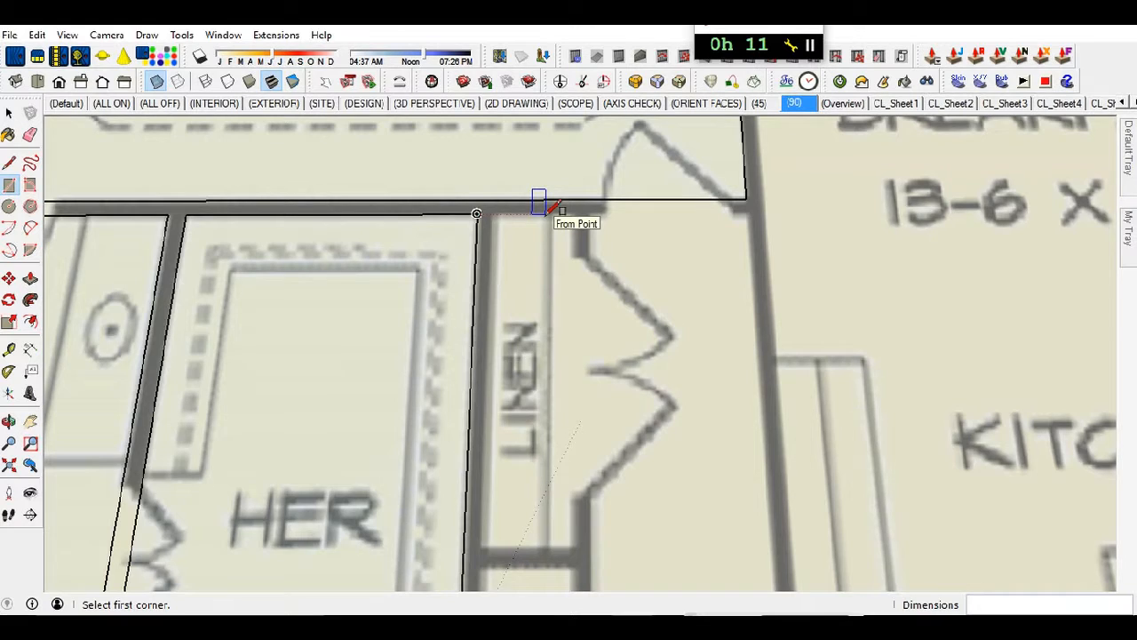
{"action": "scroll", "coordinate": [539, 203], "scroll_direction": "up", "scroll_amount": 3}
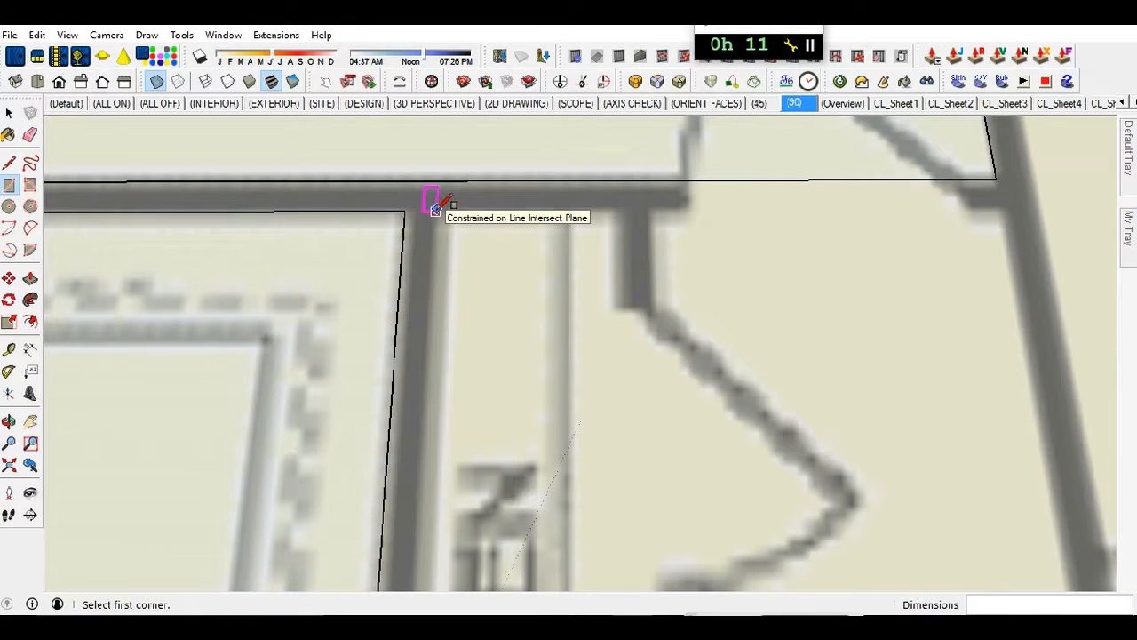
{"action": "left_click", "coordinate": [435, 208]}
{"action": "scroll", "coordinate": [593, 347], "scroll_direction": "down", "scroll_amount": 1}
{"action": "scroll", "coordinate": [592, 347], "scroll_direction": "down", "scroll_amount": 2}
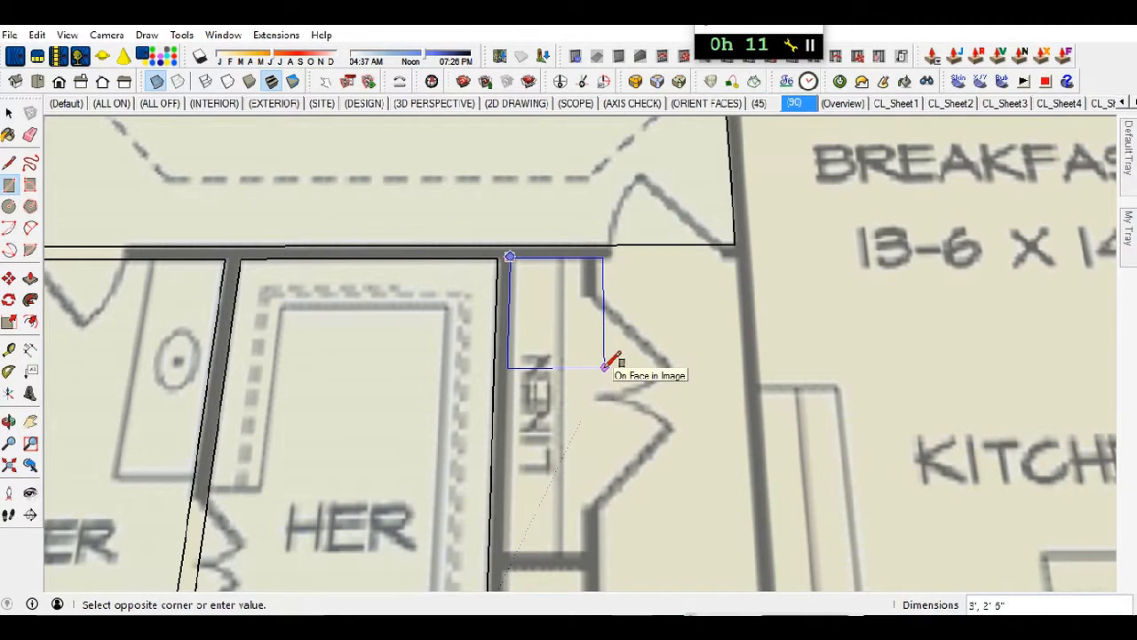
{"action": "left_click", "coordinate": [583, 552]}
- Trace the STORAGE closet with a rectangle about 1' 11 1/2" by 7' 5", aligned with the LINEN and HER outlines
{"action": "scroll", "coordinate": [569, 223], "scroll_direction": "down", "scroll_amount": 5}
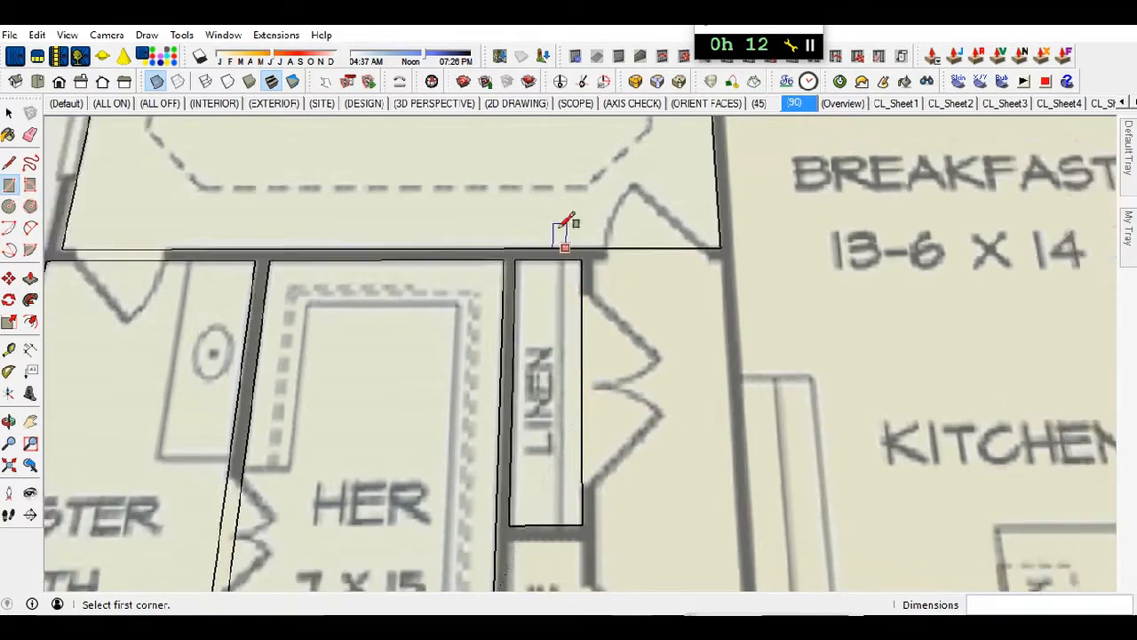
{"action": "scroll", "coordinate": [533, 293], "scroll_direction": "up", "scroll_amount": 5}
{"action": "scroll", "coordinate": [533, 347], "scroll_direction": "up", "scroll_amount": 3}
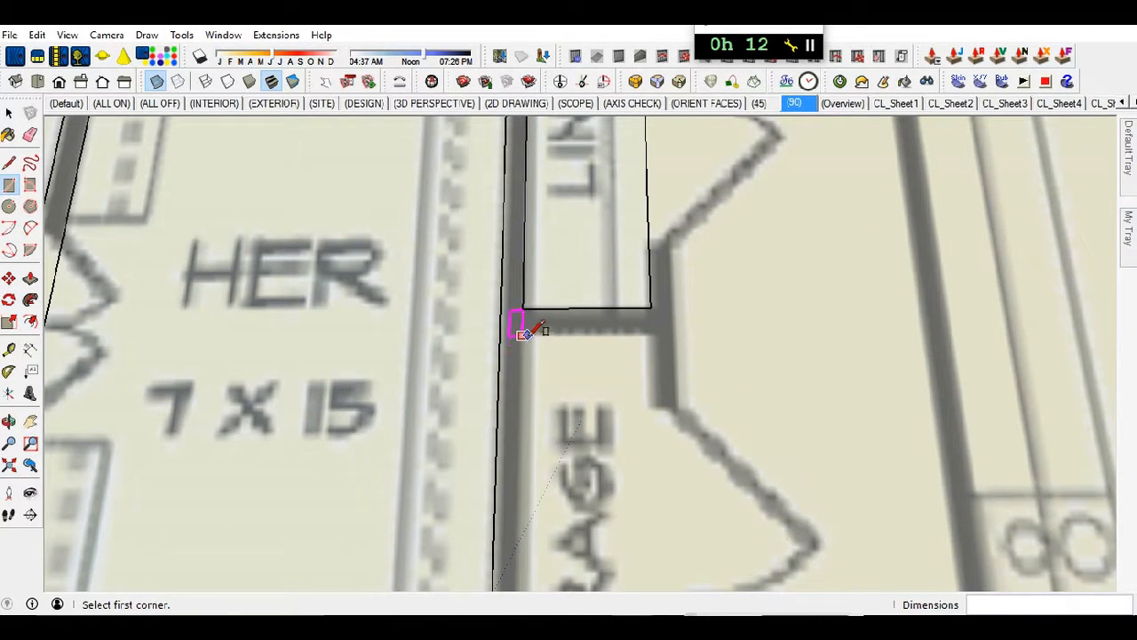
{"action": "left_click", "coordinate": [522, 334]}
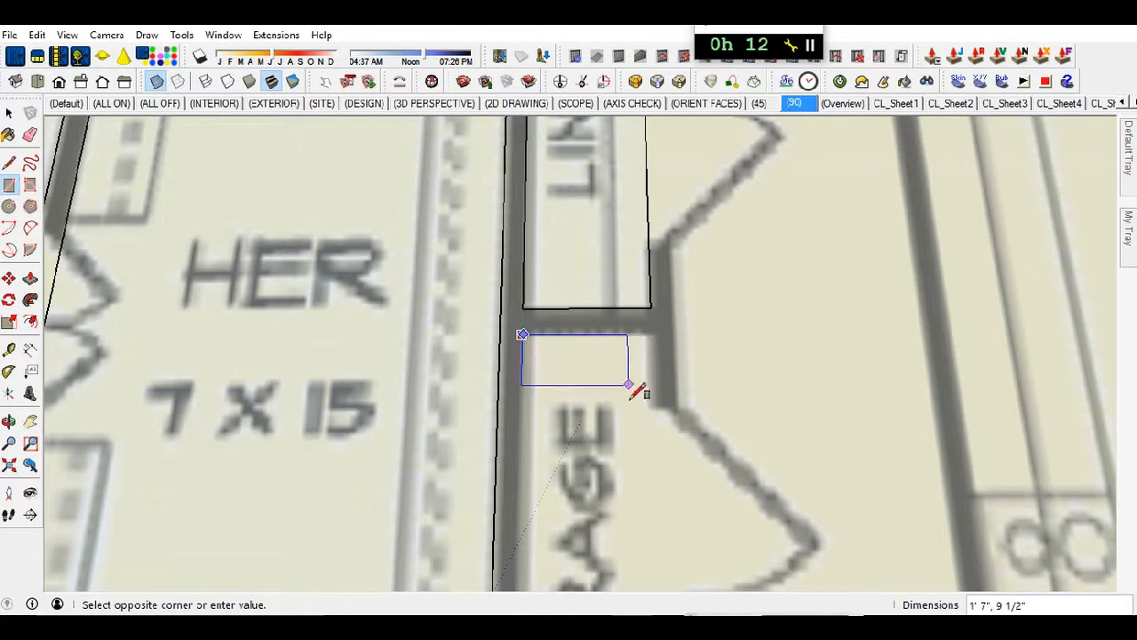
{"action": "scroll", "coordinate": [655, 436], "scroll_direction": "down", "scroll_amount": 2}
{"action": "scroll", "coordinate": [623, 348], "scroll_direction": "down", "scroll_amount": 3}
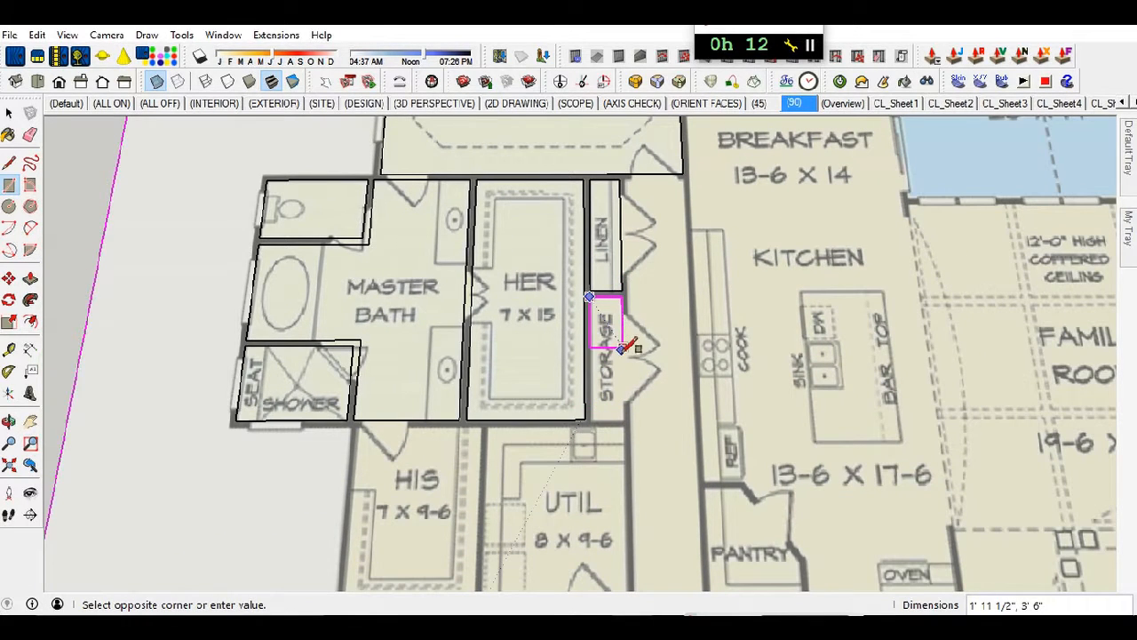
{"action": "left_click", "coordinate": [585, 418]}
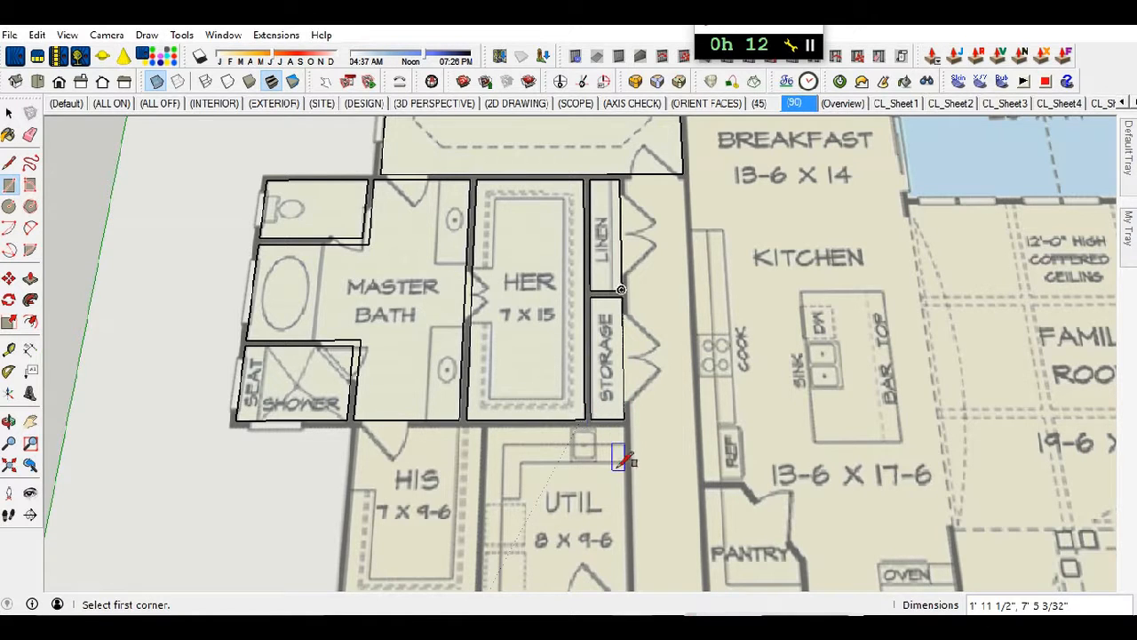
- Draw a rectangle about 29' 4 1/2" by 3' 9" over the long hallway between the closets and the kitchen, down to the shower wall
{"action": "scroll", "coordinate": [475, 375], "scroll_direction": "up", "scroll_amount": 2}
{"action": "scroll", "coordinate": [470, 373], "scroll_direction": "down", "scroll_amount": 2}
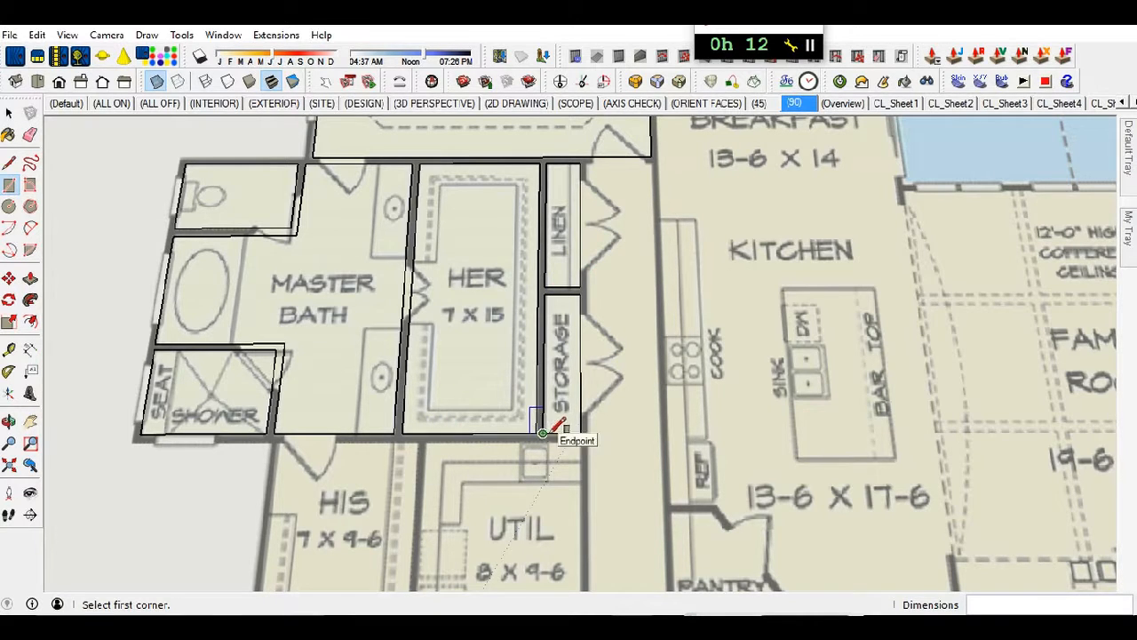
{"action": "scroll", "coordinate": [365, 412], "scroll_direction": "down", "scroll_amount": 2}
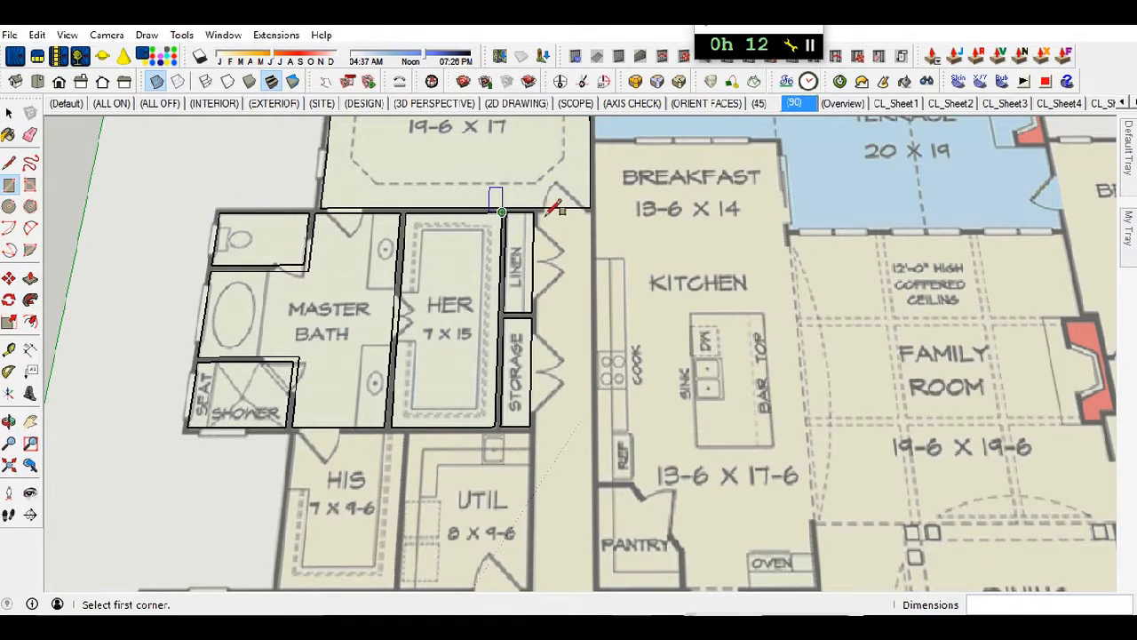
{"action": "scroll", "coordinate": [563, 209], "scroll_direction": "up", "scroll_amount": 10}
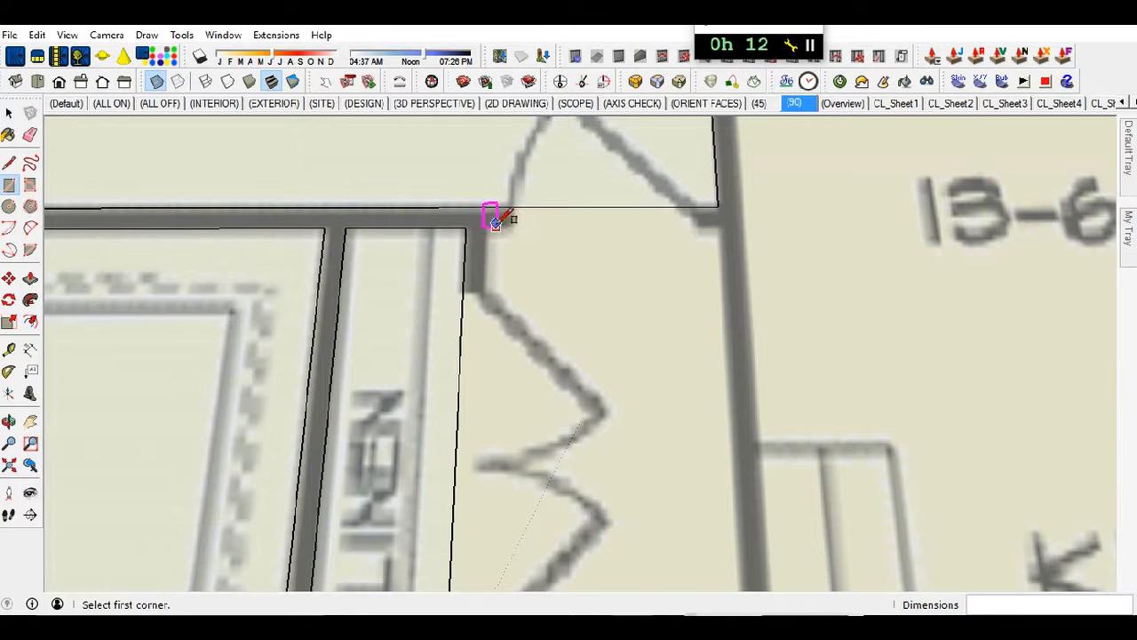
{"action": "left_click", "coordinate": [485, 222]}
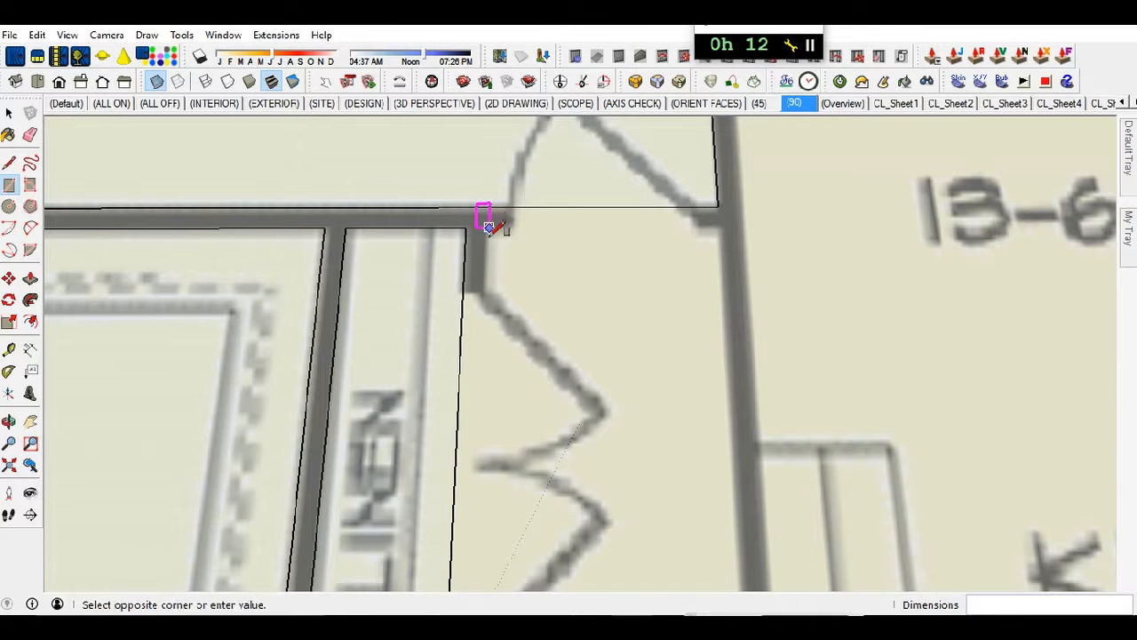
{"action": "scroll", "coordinate": [467, 229], "scroll_direction": "down", "scroll_amount": 3}
{"action": "scroll", "coordinate": [438, 190], "scroll_direction": "down", "scroll_amount": 2}
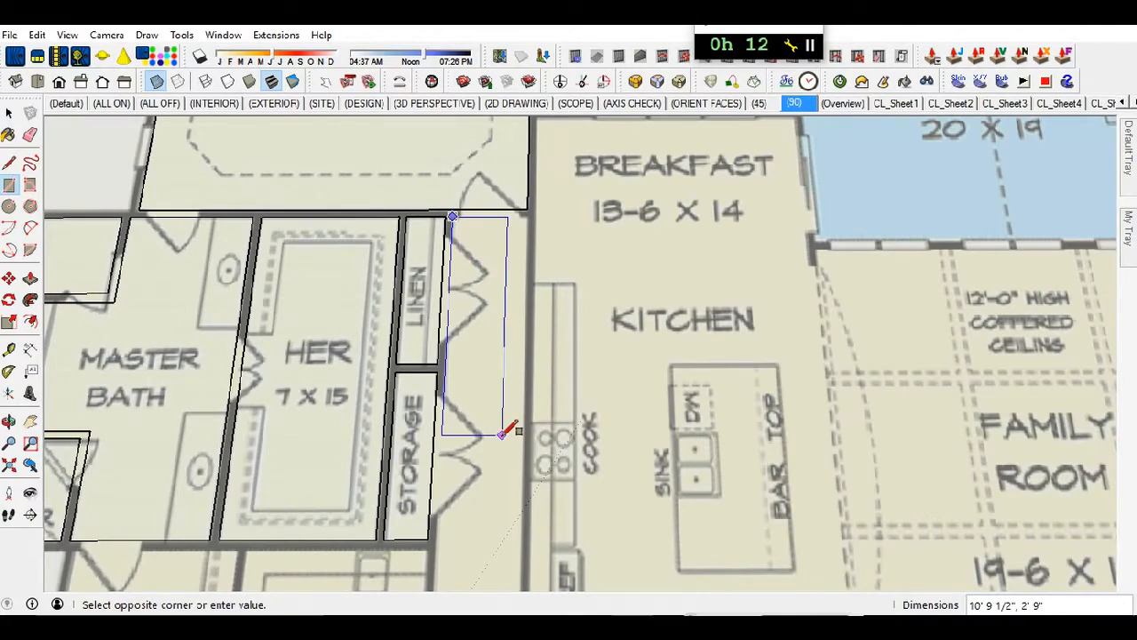
{"action": "scroll", "coordinate": [521, 317], "scroll_direction": "down", "scroll_amount": 3}
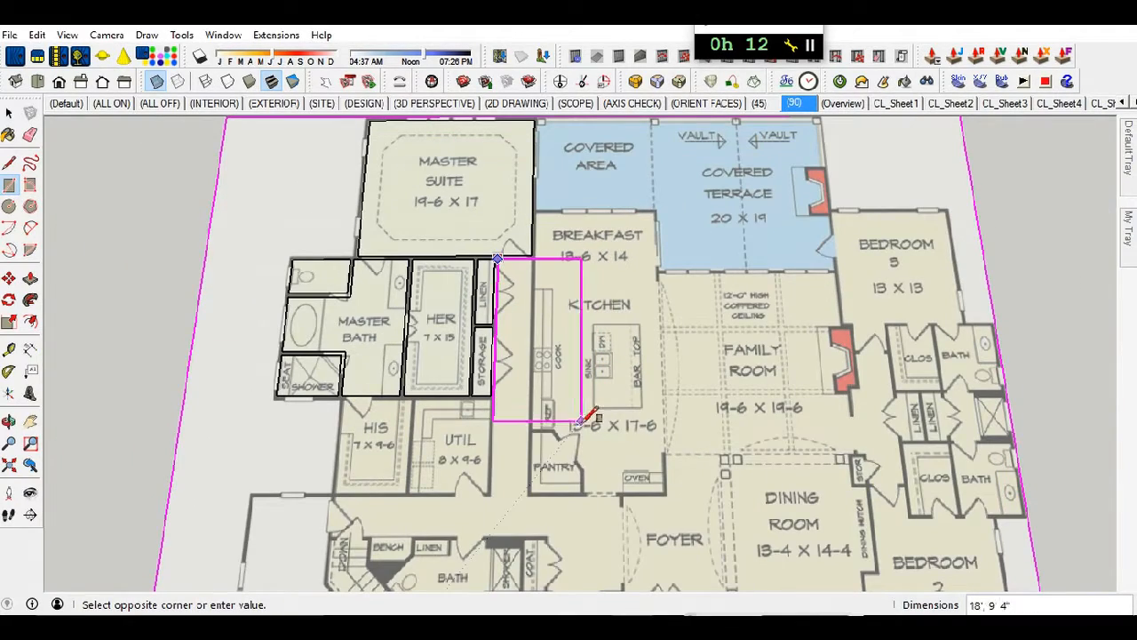
{"action": "scroll", "coordinate": [530, 524], "scroll_direction": "up", "scroll_amount": 4}
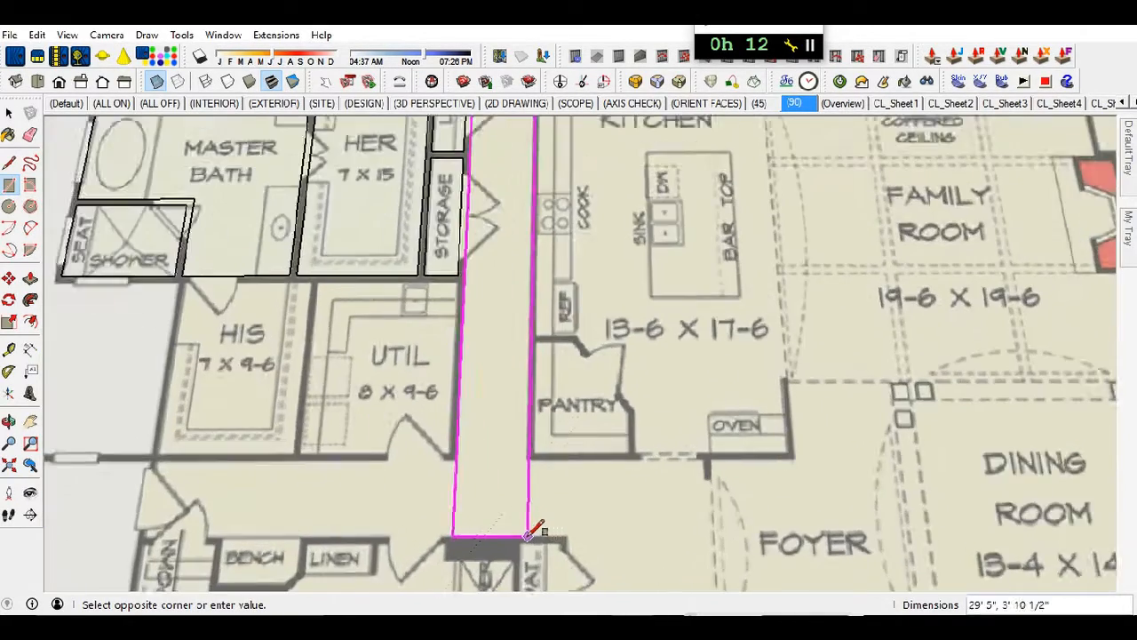
{"action": "scroll", "coordinate": [530, 534], "scroll_direction": "up", "scroll_amount": 1}
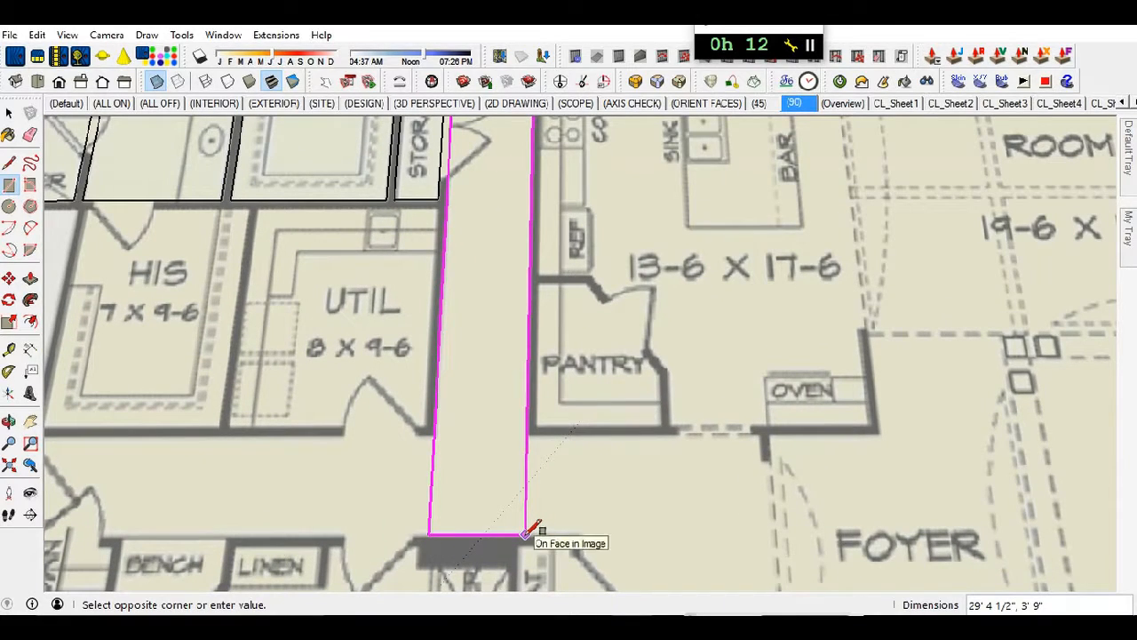
{"action": "left_click", "coordinate": [526, 533]}
- Draw a rectangle about 15' 11" by 3' 9" over the side hallway below HIS and UTIL, and erase the edge shared with the long hallway
{"action": "scroll", "coordinate": [533, 528], "scroll_direction": "down", "scroll_amount": 3}
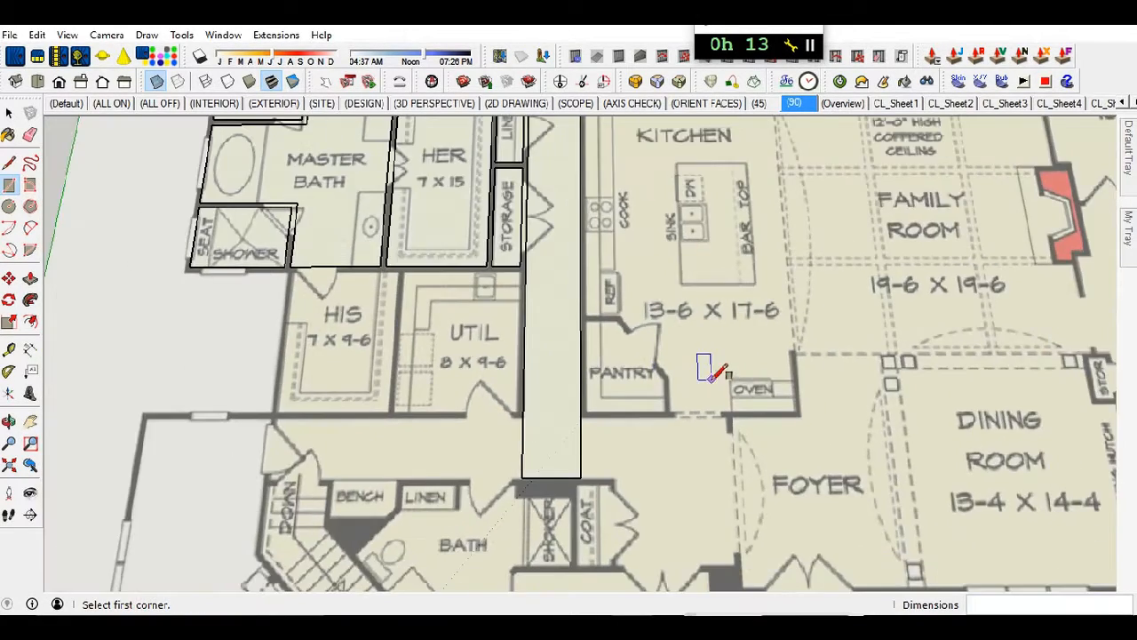
{"action": "scroll", "coordinate": [578, 444], "scroll_direction": "up", "scroll_amount": 3}
{"action": "left_click", "coordinate": [561, 460]}
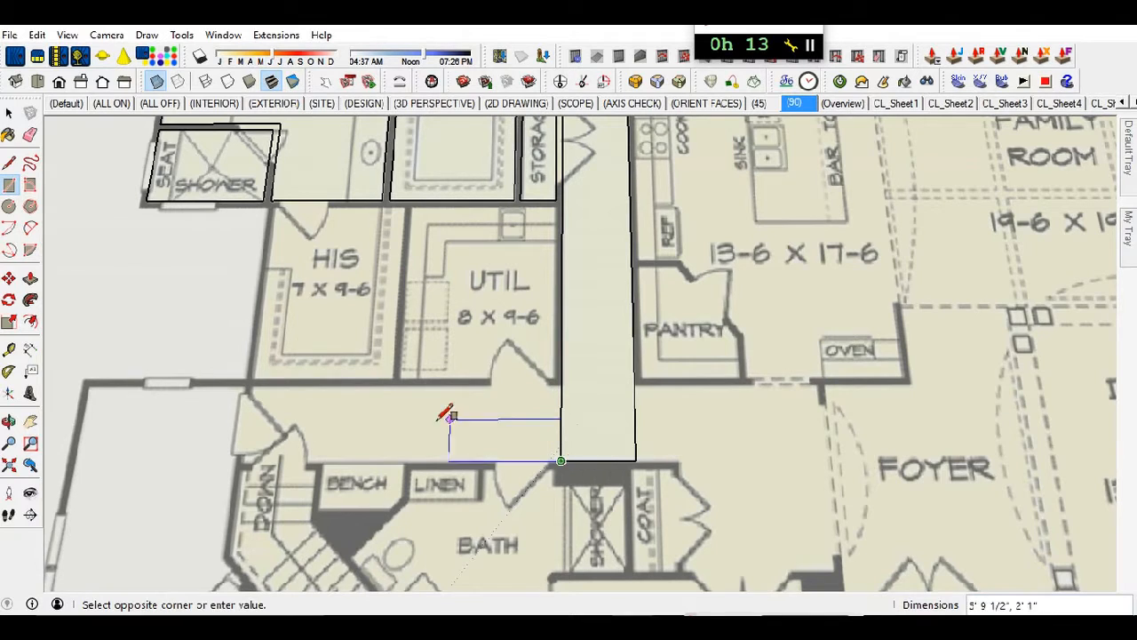
{"action": "left_click", "coordinate": [252, 385]}
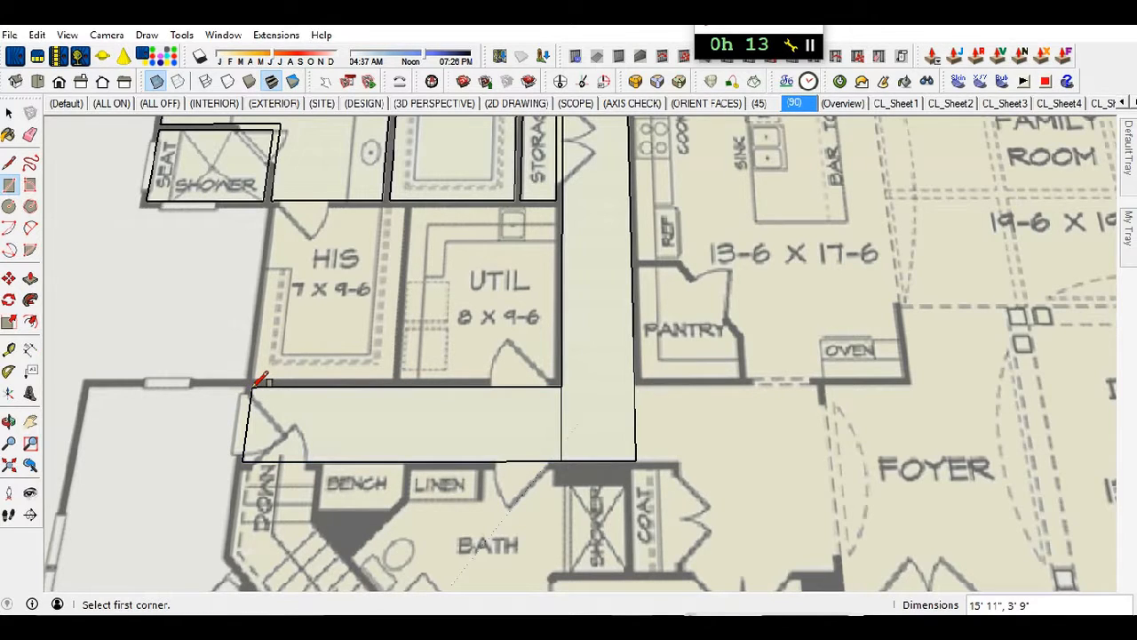
{"action": "key", "text": "e"}
{"action": "left_click", "coordinate": [560, 429]}
- Trace the UTIL room with a rectangle about 9' 6 1/2" by 7' 11 1/2", starting in line with the STORAGE outline's corner
{"action": "scroll", "coordinate": [318, 230], "scroll_direction": "up", "scroll_amount": 3}
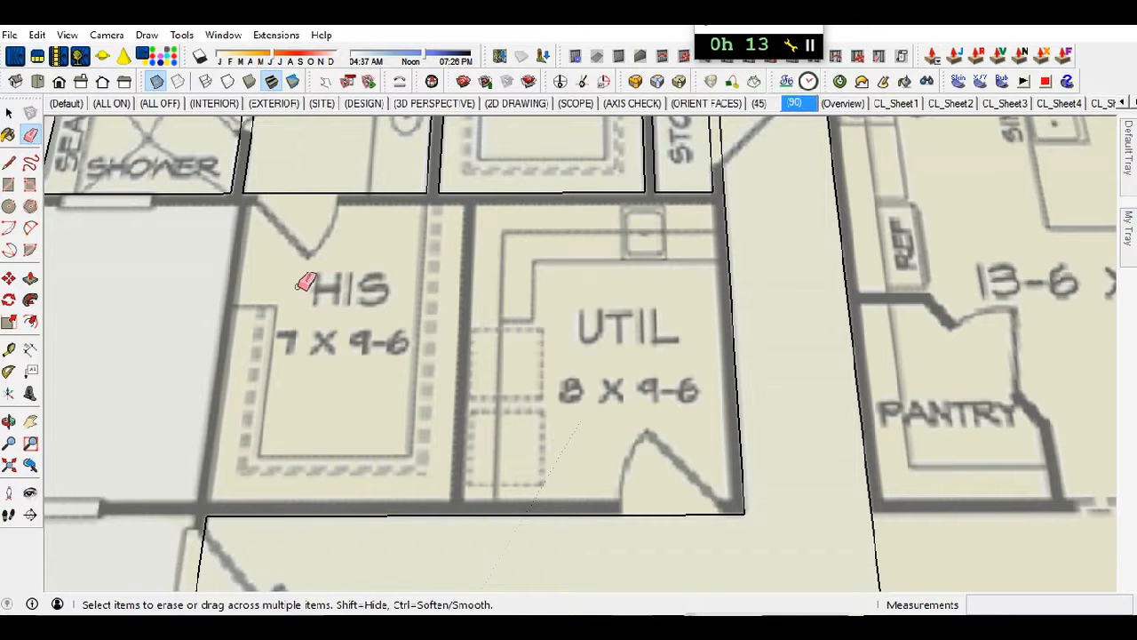
{"action": "key", "text": "r"}
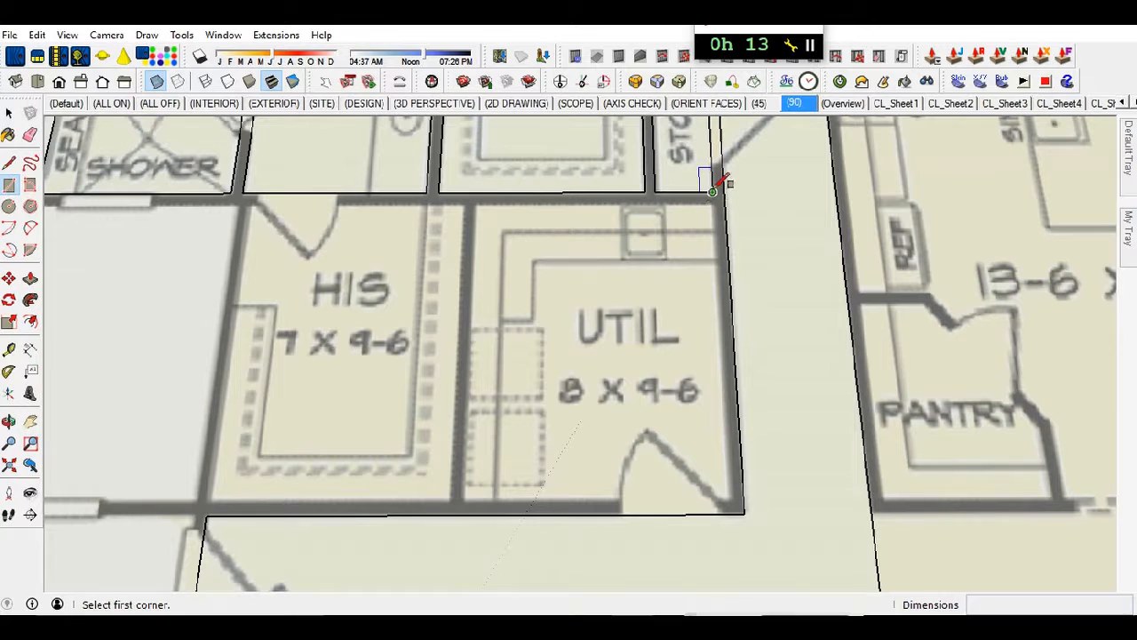
{"action": "scroll", "coordinate": [716, 213], "scroll_direction": "up", "scroll_amount": 5}
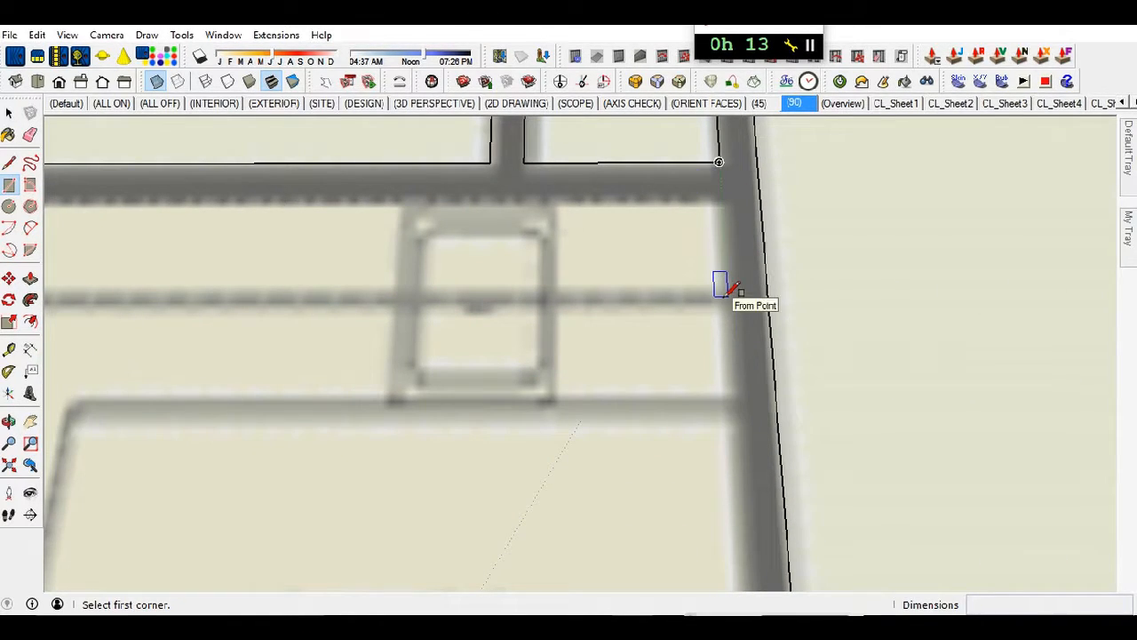
{"action": "left_click", "coordinate": [719, 198]}
{"action": "scroll", "coordinate": [578, 364], "scroll_direction": "down", "scroll_amount": 5}
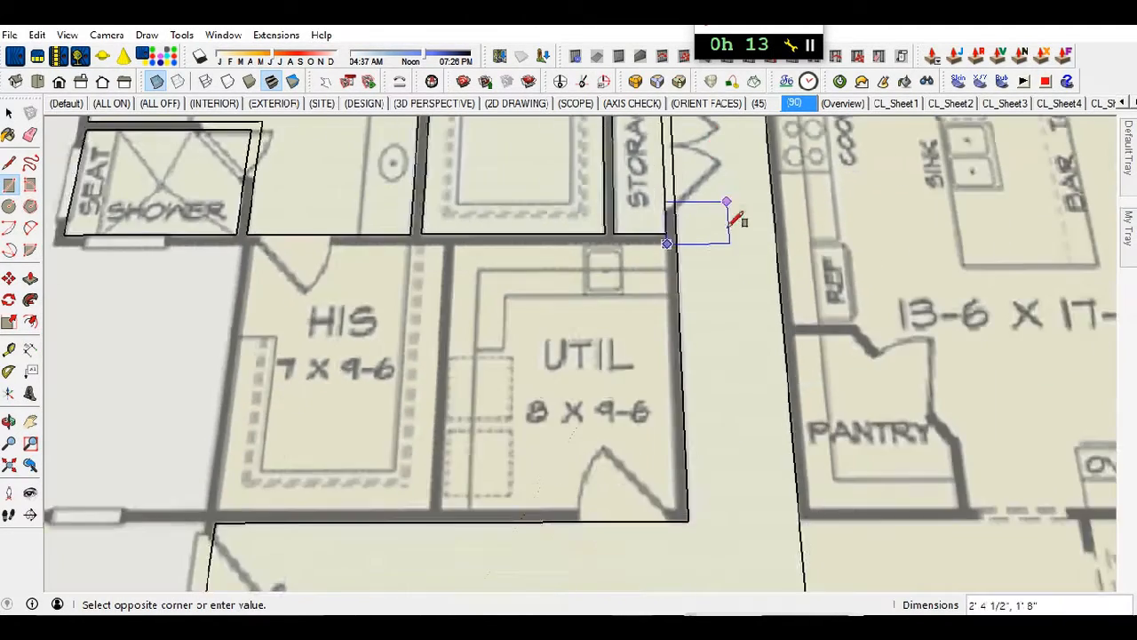
{"action": "scroll", "coordinate": [737, 218], "scroll_direction": "down", "scroll_amount": 2}
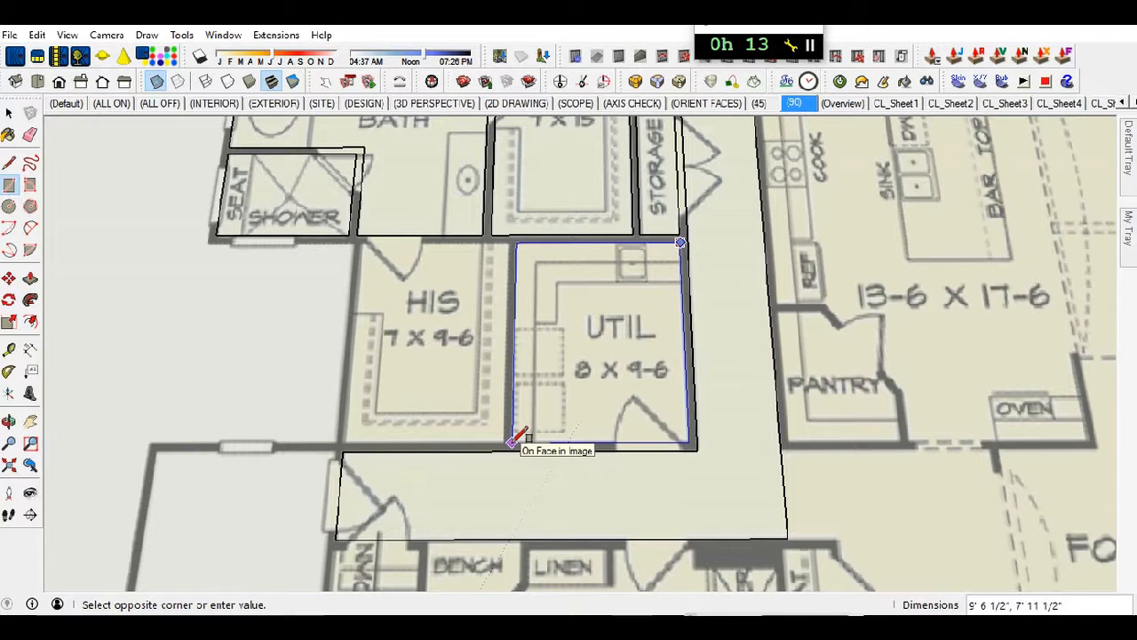
{"action": "left_click", "coordinate": [514, 441]}
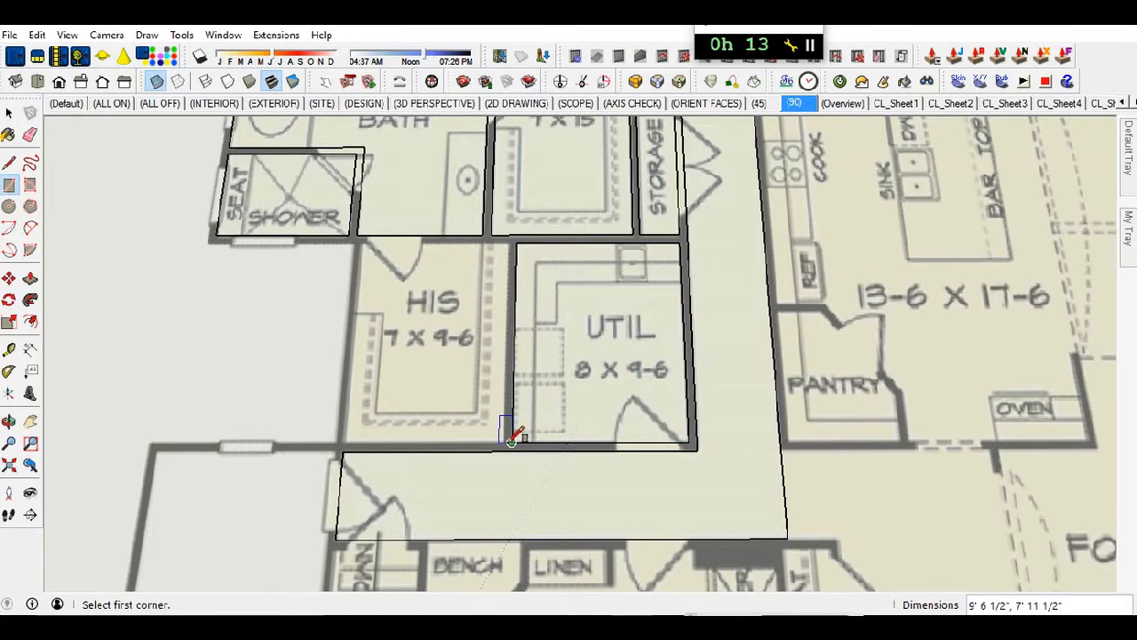
- Trace the HIS closet with a rectangle about 9' 6 1/2" by 7' 3/4", starting in line with the UTIL outline's upper corner
{"action": "scroll", "coordinate": [515, 241], "scroll_direction": "up", "scroll_amount": 5}
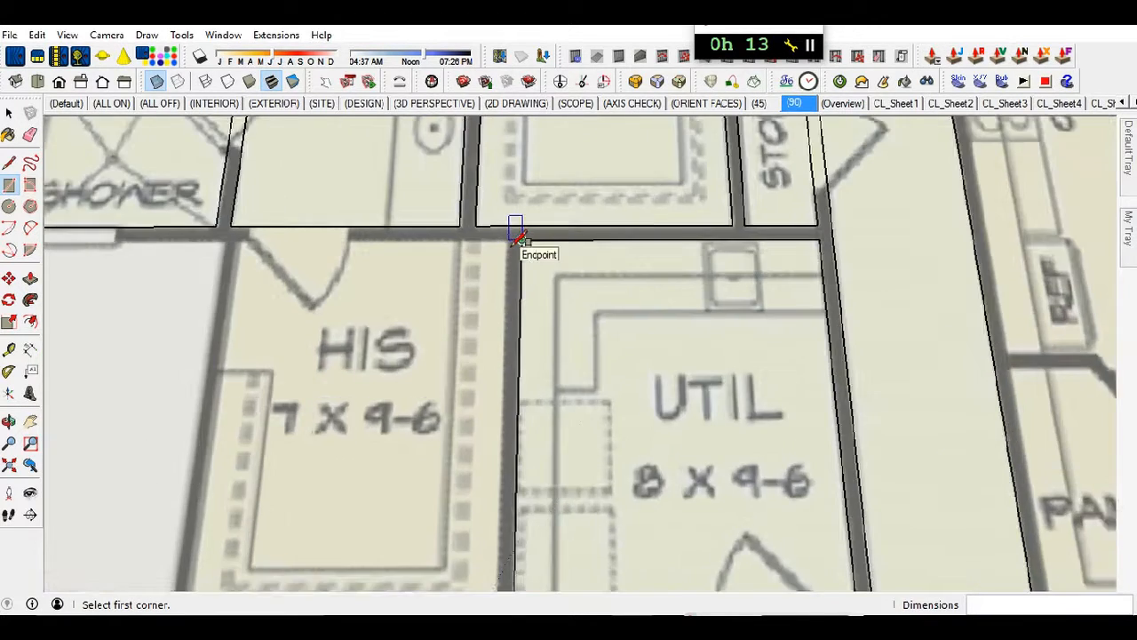
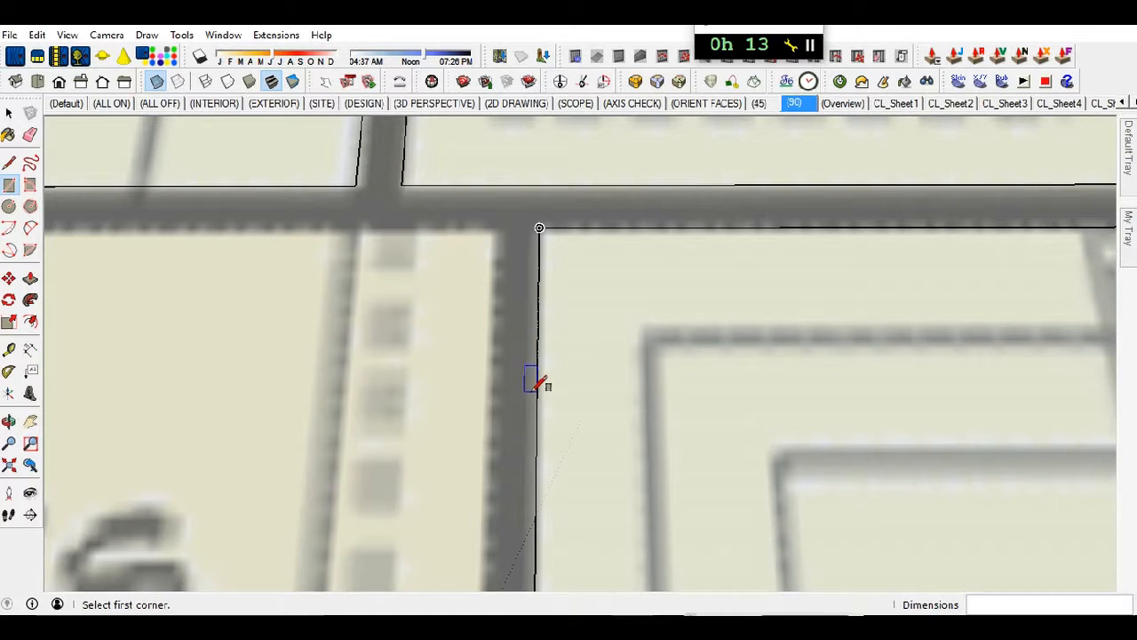
{"action": "left_click", "coordinate": [494, 228]}
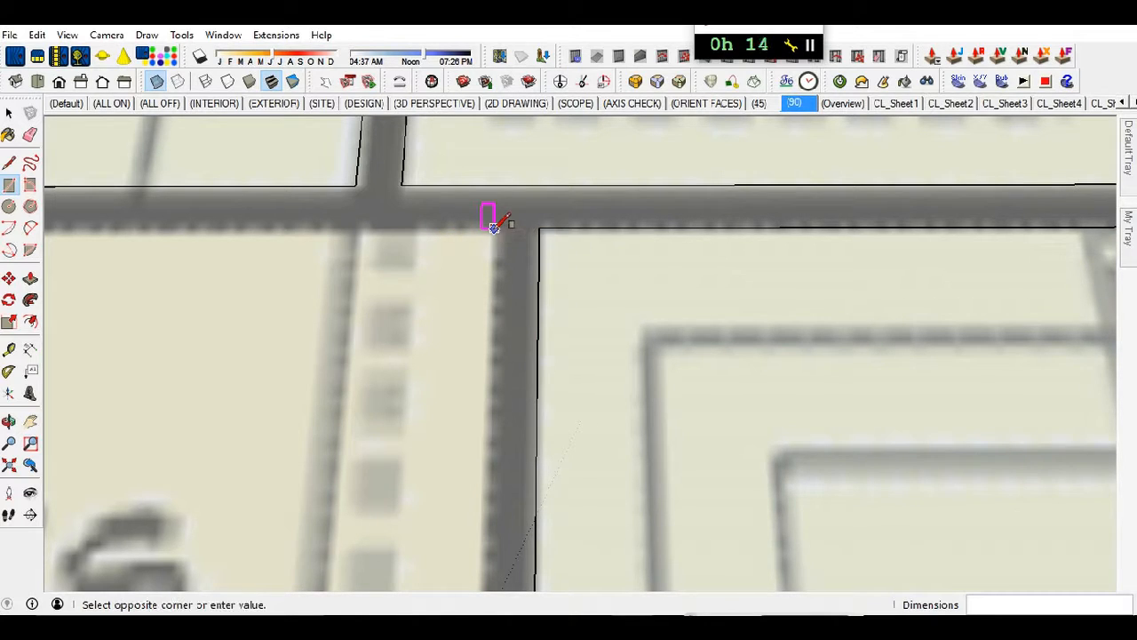
{"action": "scroll", "coordinate": [480, 334], "scroll_direction": "down", "scroll_amount": 4}
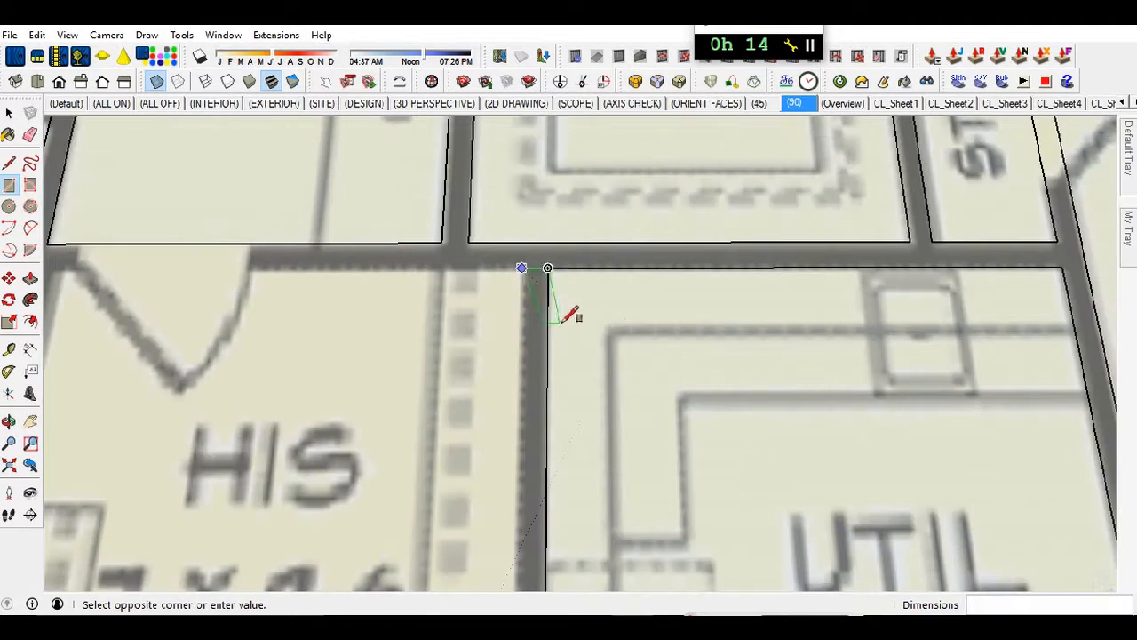
{"action": "scroll", "coordinate": [364, 491], "scroll_direction": "down", "scroll_amount": 2}
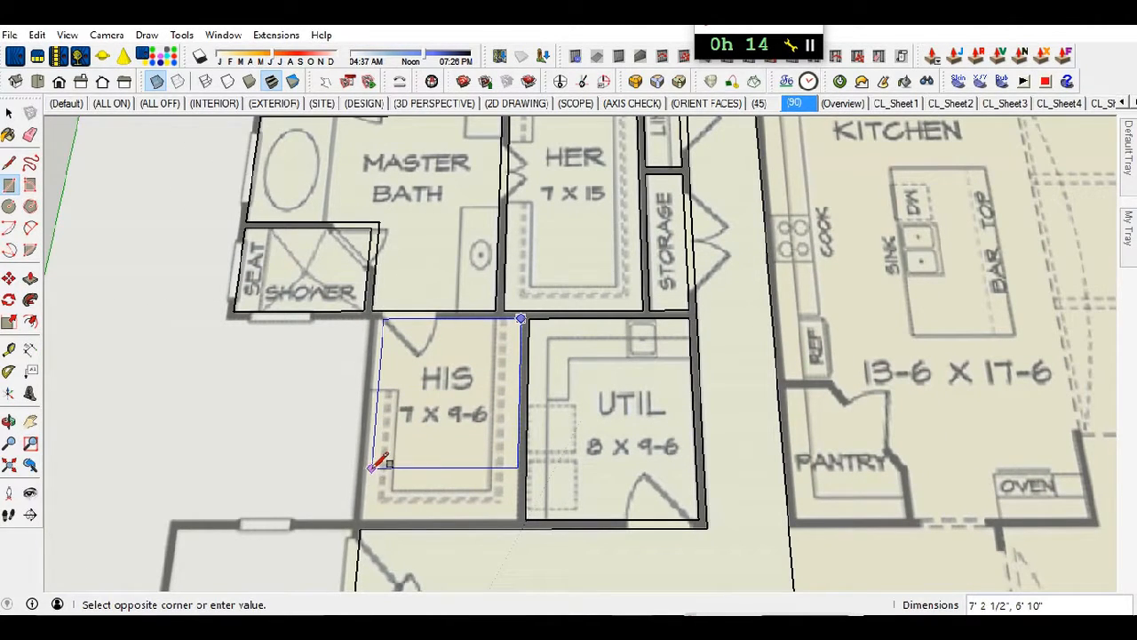
{"action": "scroll", "coordinate": [375, 467], "scroll_direction": "down", "scroll_amount": 1}
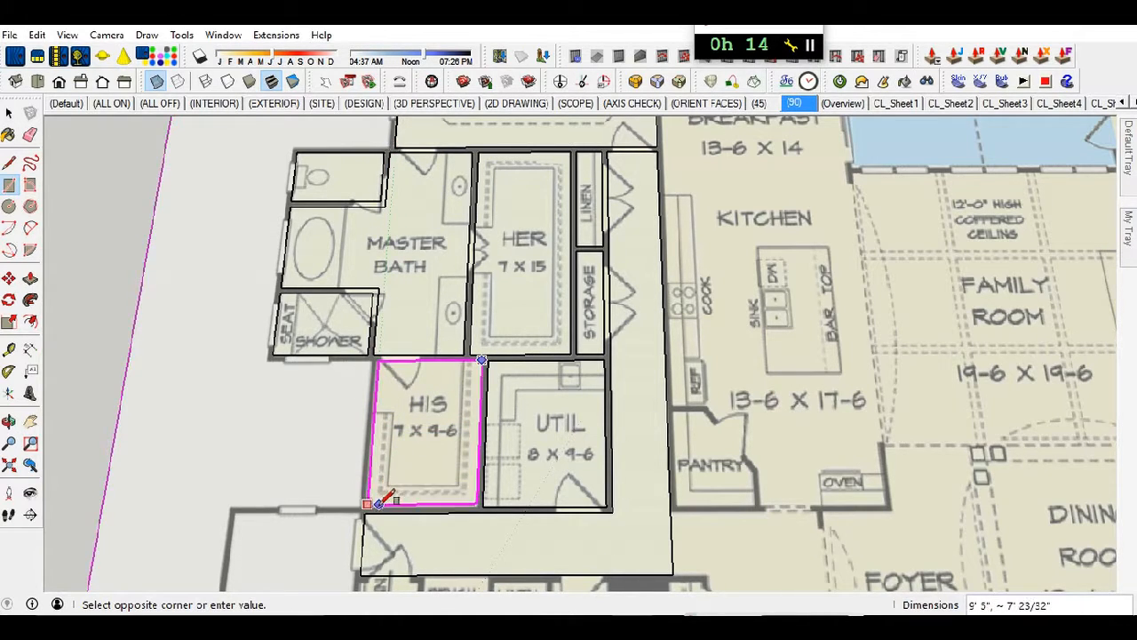
{"action": "left_click", "coordinate": [491, 502]}
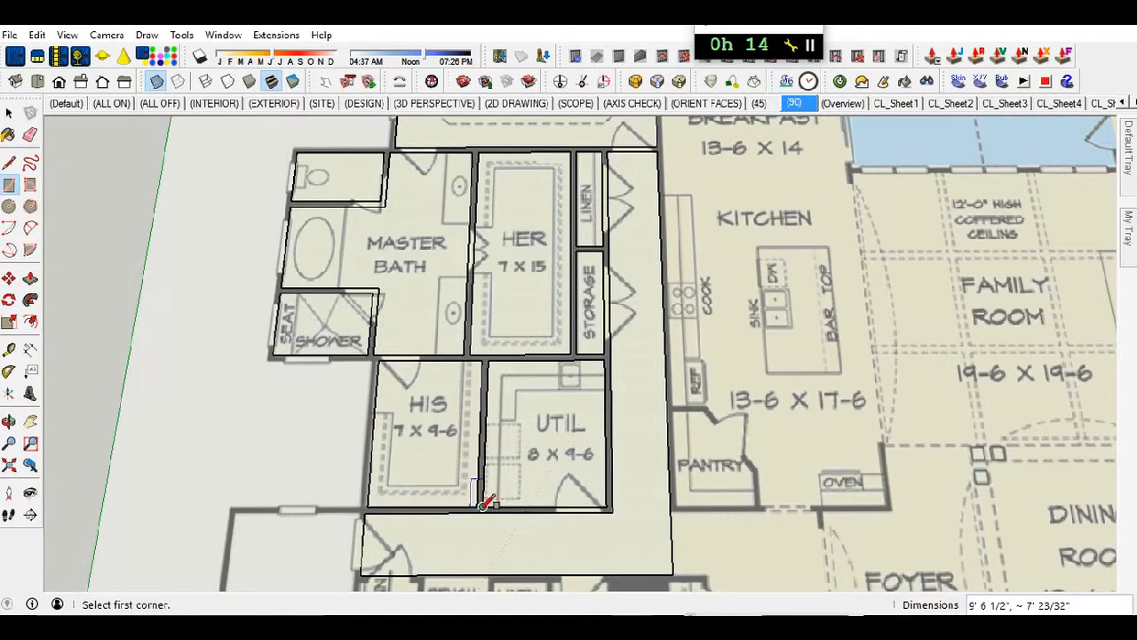
- Trace the BENCH alcove below the side hallway with a rectangle about 4' 1/2" by 2' 4 1/2", starting on the hallway edge
{"action": "scroll", "coordinate": [391, 409], "scroll_direction": "up", "scroll_amount": 3}
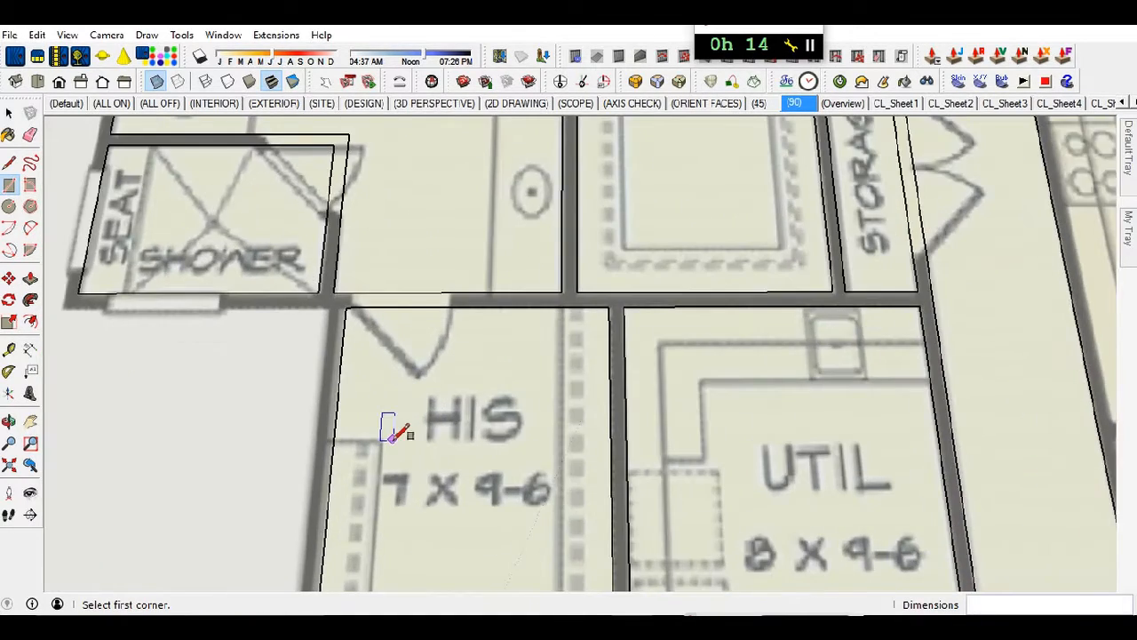
{"action": "scroll", "coordinate": [470, 350], "scroll_direction": "down", "scroll_amount": 4}
{"action": "scroll", "coordinate": [462, 164], "scroll_direction": "up", "scroll_amount": 3}
{"action": "scroll", "coordinate": [449, 183], "scroll_direction": "up", "scroll_amount": 2}
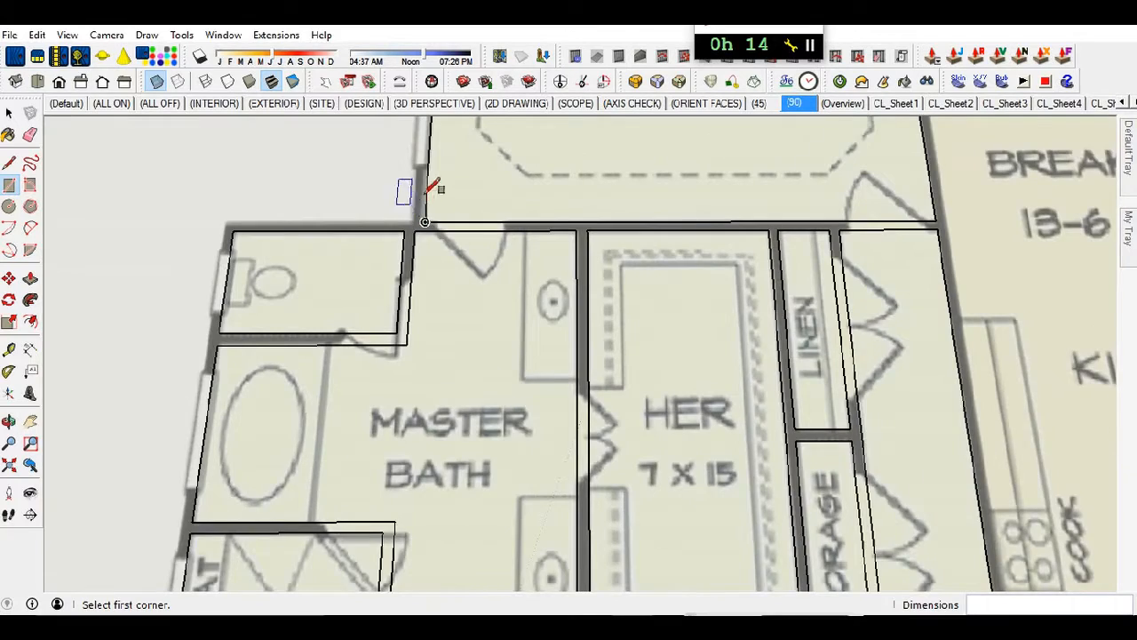
{"action": "scroll", "coordinate": [427, 183], "scroll_direction": "down", "scroll_amount": 4}
{"action": "scroll", "coordinate": [314, 224], "scroll_direction": "down", "scroll_amount": 1}
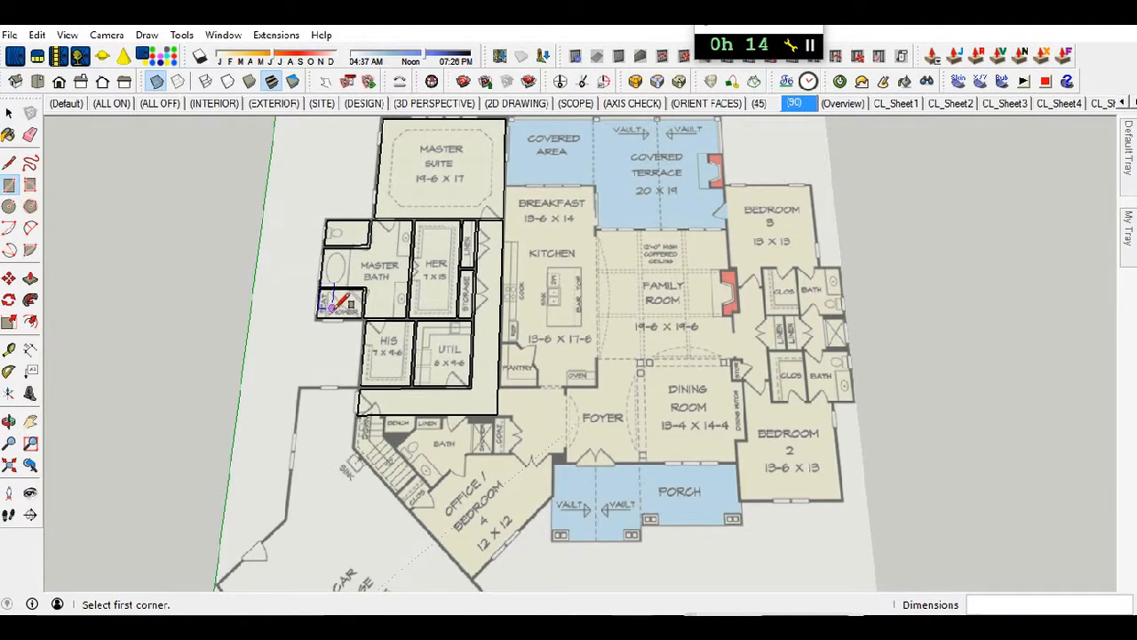
{"action": "scroll", "coordinate": [414, 442], "scroll_direction": "up", "scroll_amount": 6}
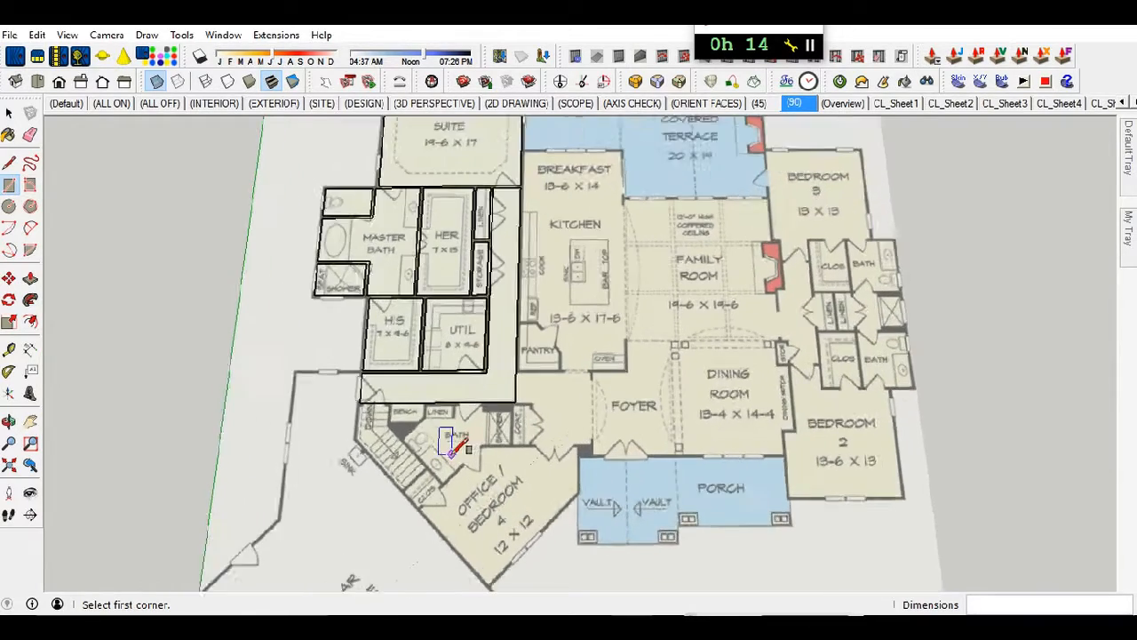
{"action": "scroll", "coordinate": [382, 374], "scroll_direction": "up", "scroll_amount": 4}
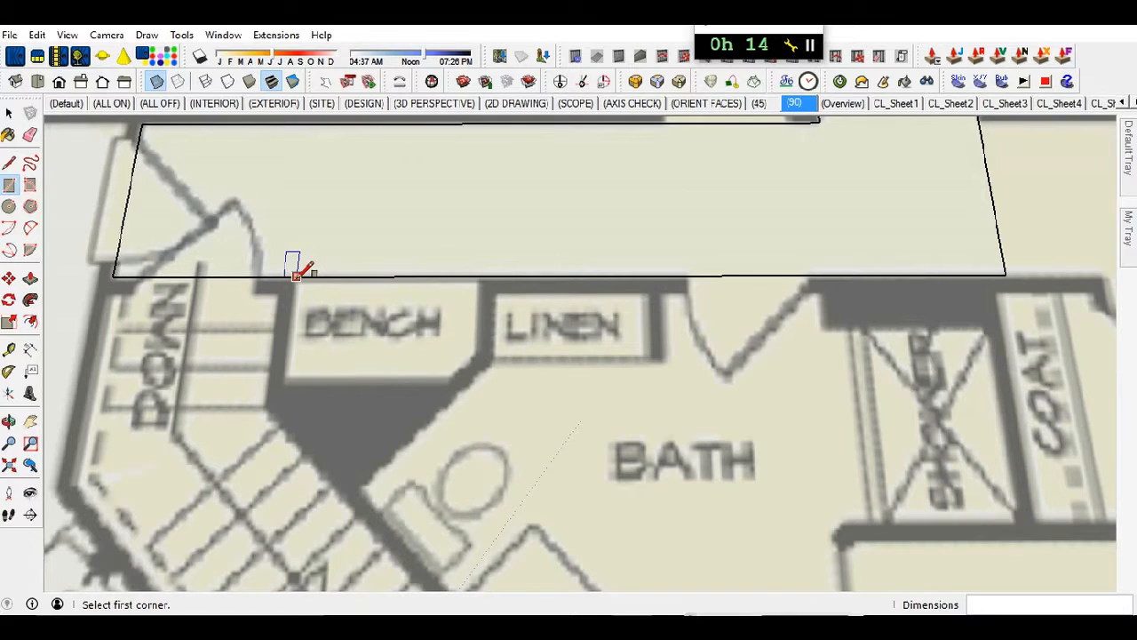
{"action": "left_click", "coordinate": [296, 276]}
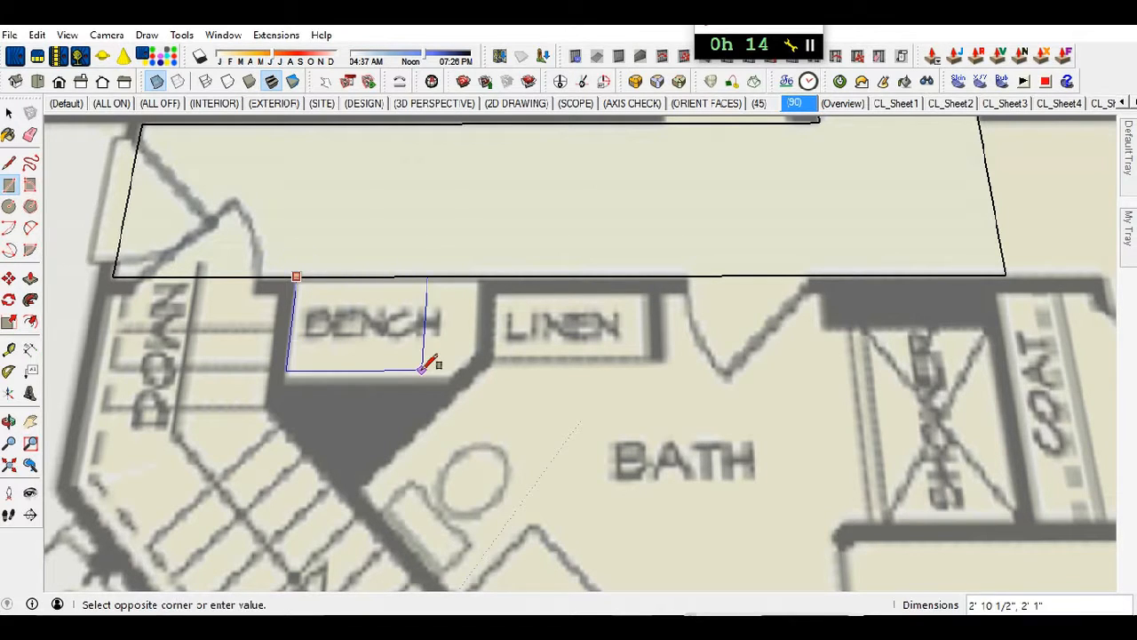
{"action": "left_click", "coordinate": [477, 384]}
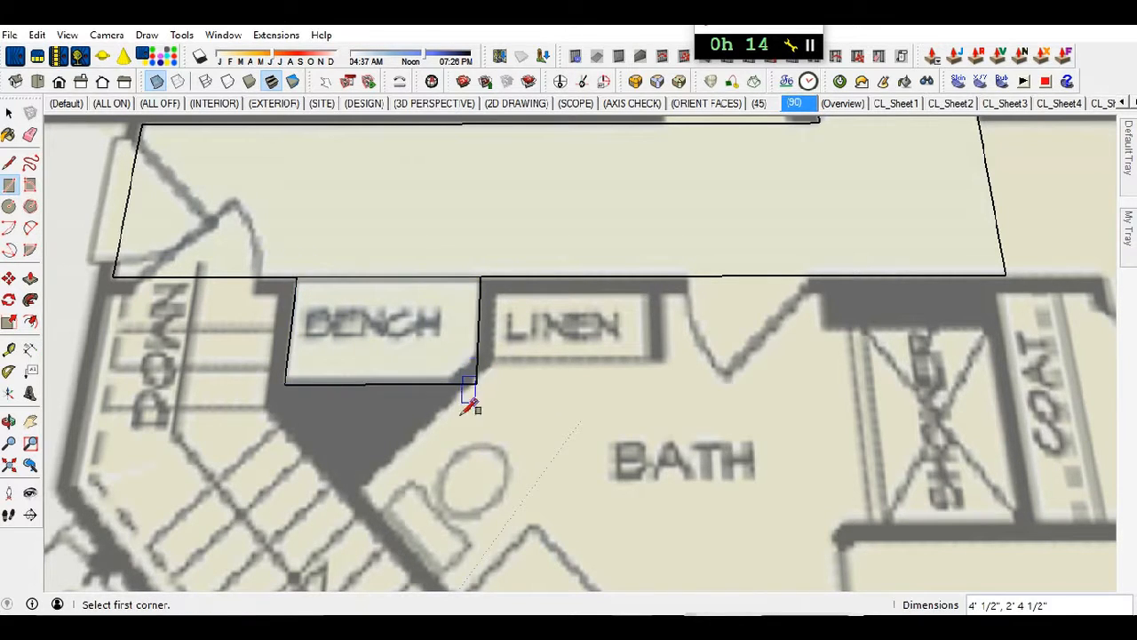
- Cut the BENCH outline's lower corner with a diagonal line about 1' 1/2" long and erase the leftover corner edges
{"action": "key", "text": "l"}
{"action": "left_click", "coordinate": [478, 349]}
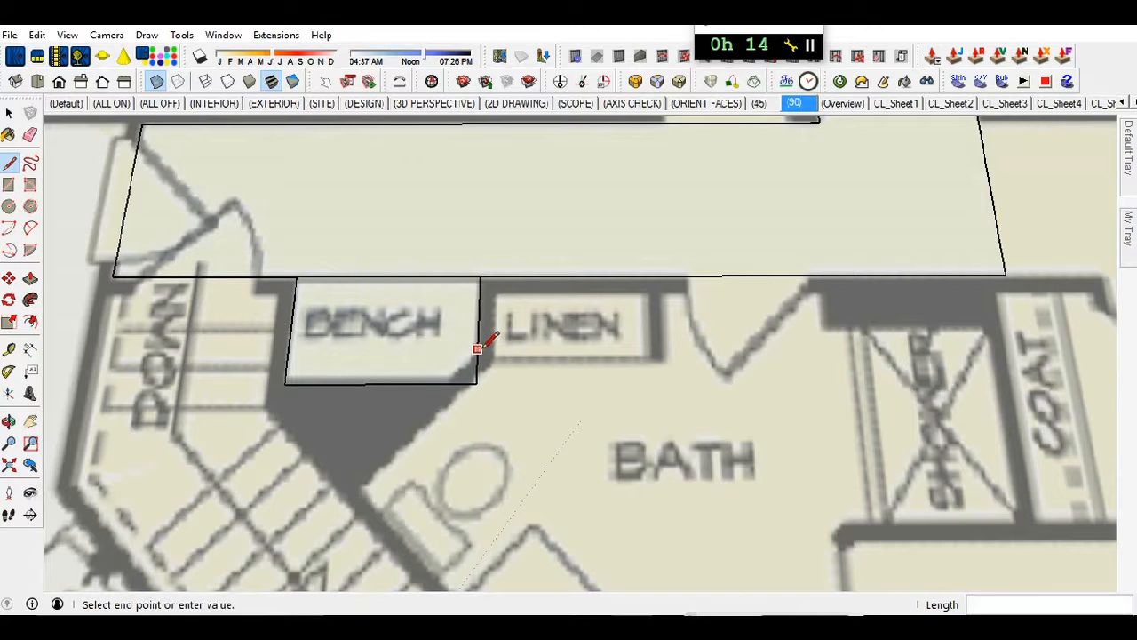
{"action": "left_click", "coordinate": [442, 383]}
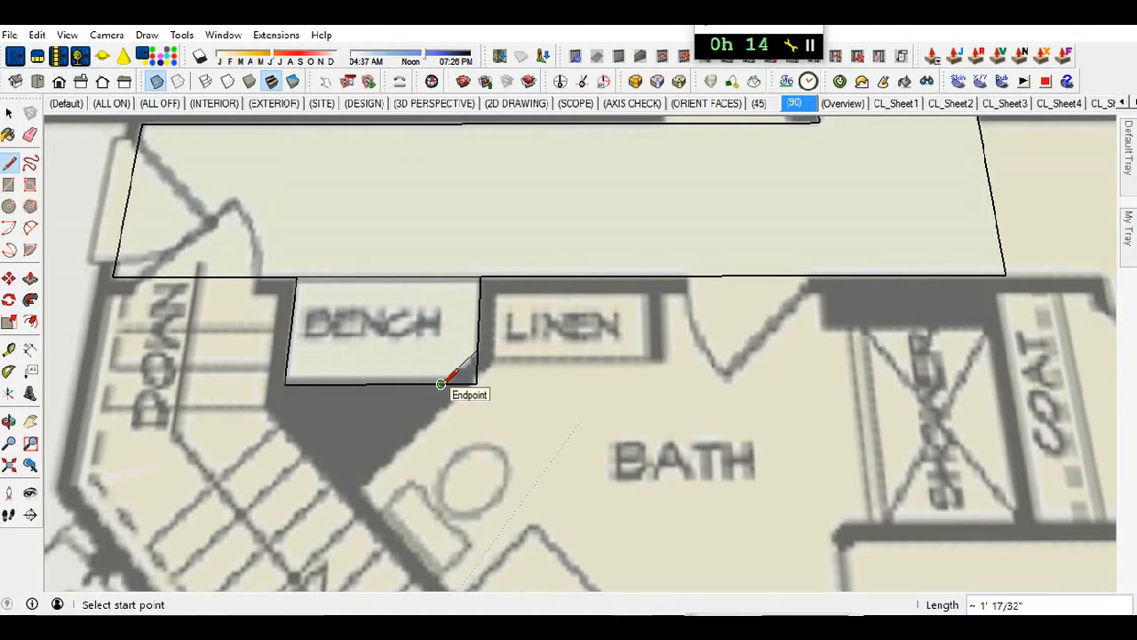
{"action": "key", "text": "e"}
{"action": "left_click_drag", "start_coordinate": [483, 376], "coordinate": [482, 377]}
{"action": "scroll", "coordinate": [444, 382], "scroll_direction": "down", "scroll_amount": 3}
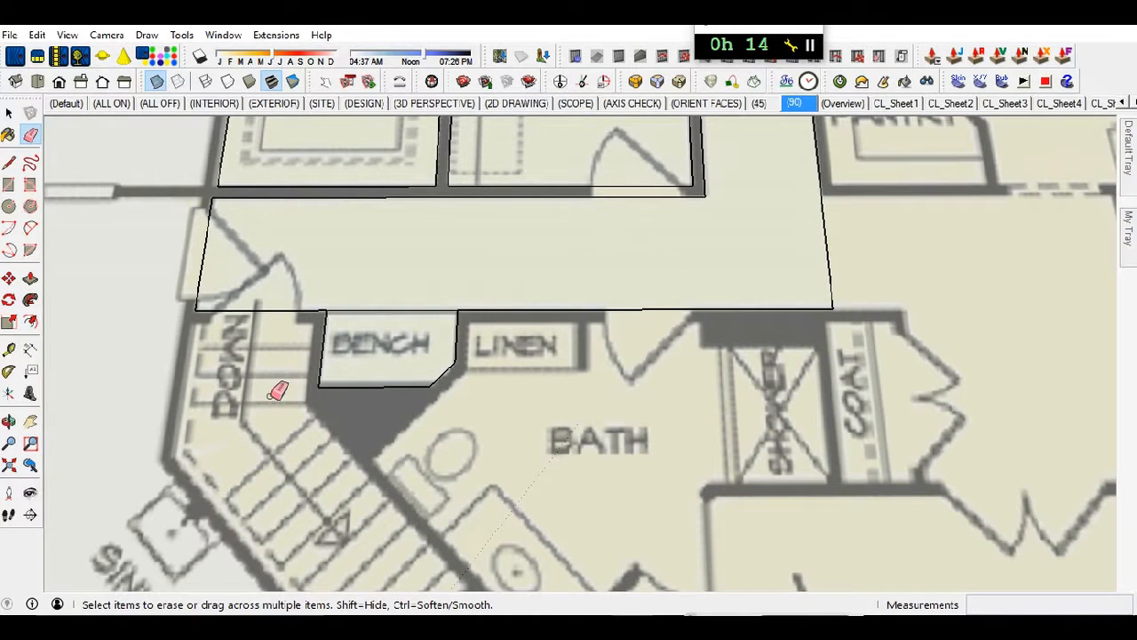
- Draw a rectangle over the straight upper part of the DOWN stairs, starting just below the side hallway's corner
{"action": "key", "text": "r"}
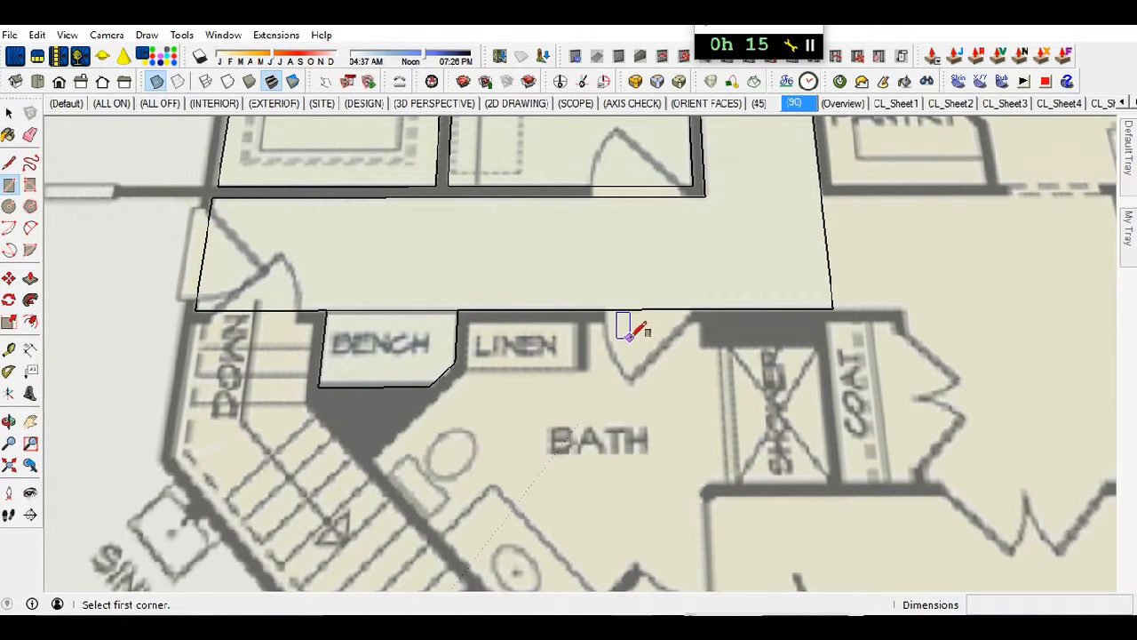
{"action": "scroll", "coordinate": [358, 225], "scroll_direction": "down", "scroll_amount": 2}
{"action": "scroll", "coordinate": [293, 359], "scroll_direction": "down", "scroll_amount": 2}
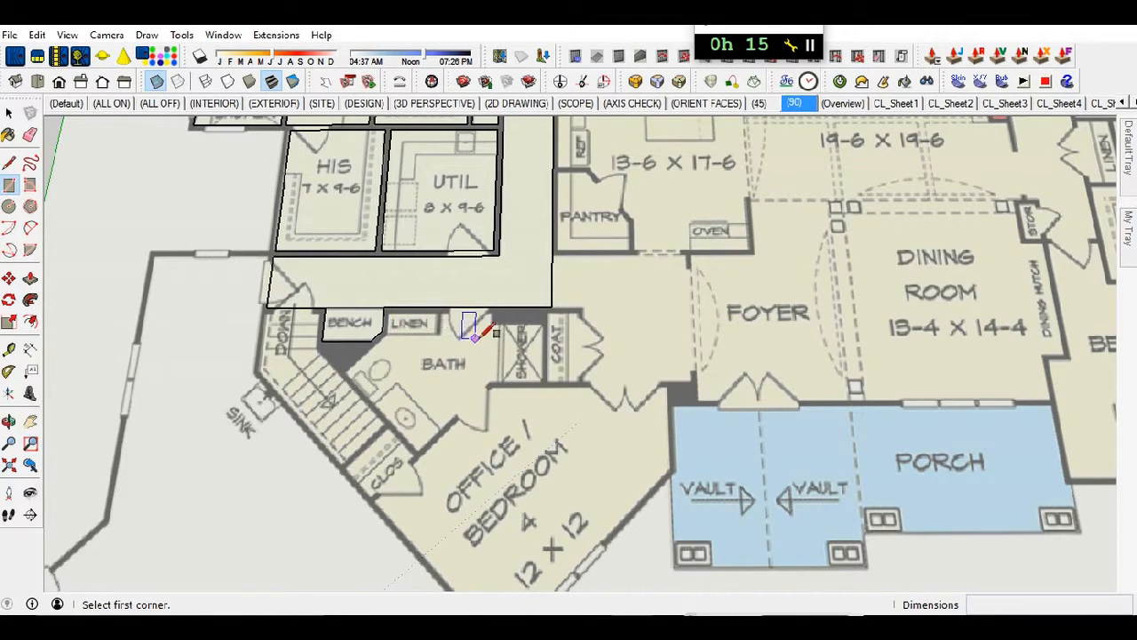
{"action": "scroll", "coordinate": [457, 320], "scroll_direction": "up", "scroll_amount": 3}
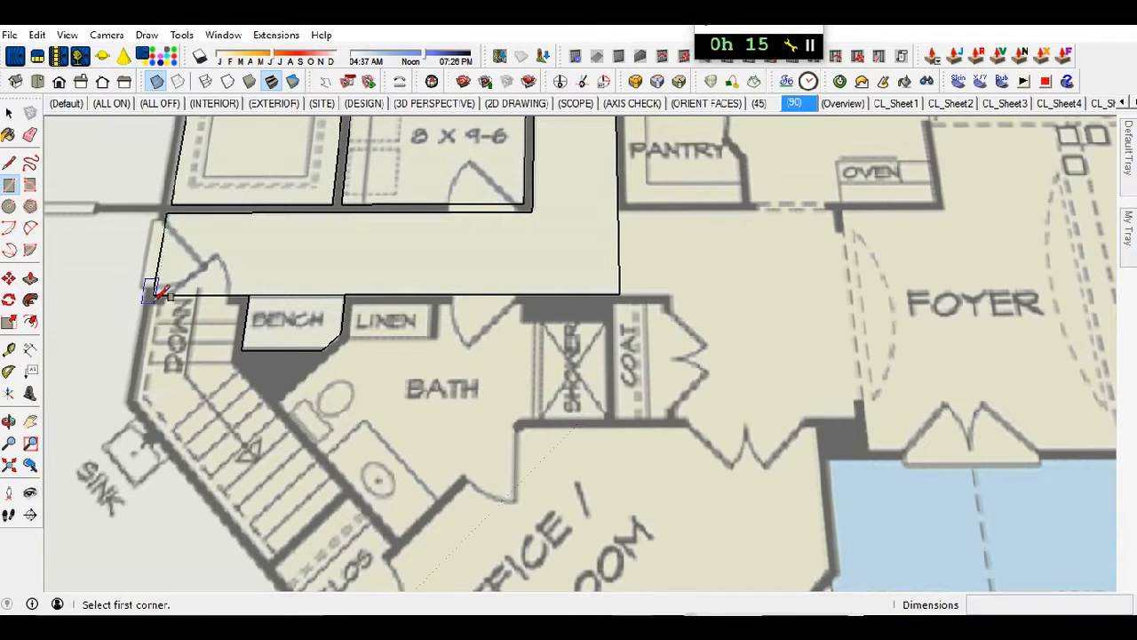
{"action": "scroll", "coordinate": [150, 311], "scroll_direction": "up", "scroll_amount": 4}
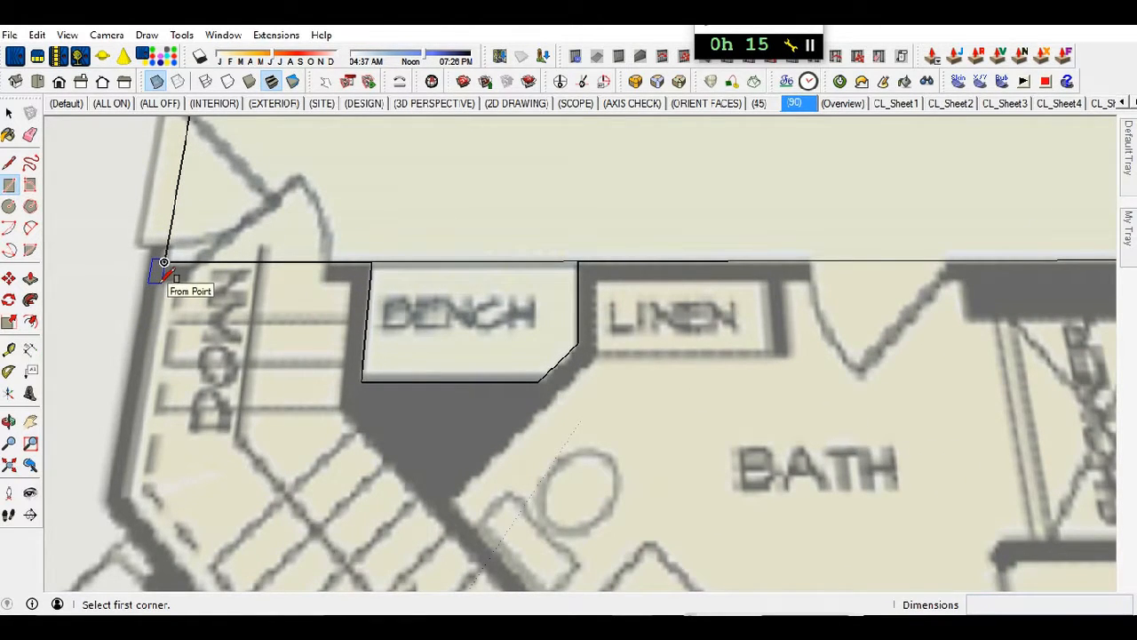
{"action": "left_click", "coordinate": [161, 283]}
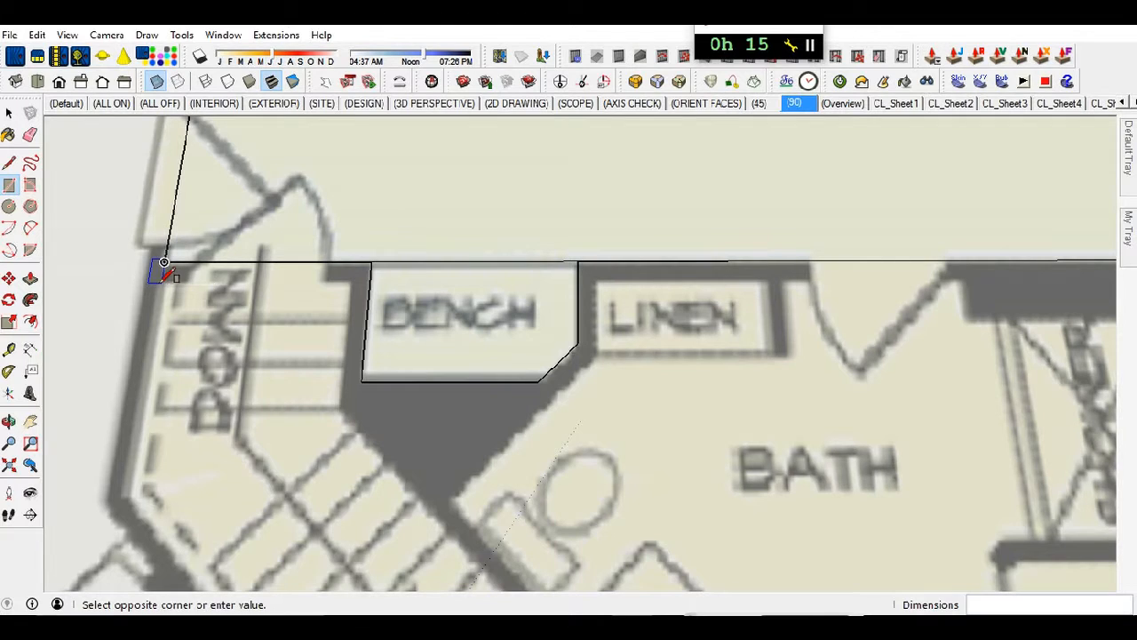
{"action": "left_click", "coordinate": [331, 494]}
{"action": "scroll", "coordinate": [127, 325], "scroll_direction": "down", "scroll_amount": 5}
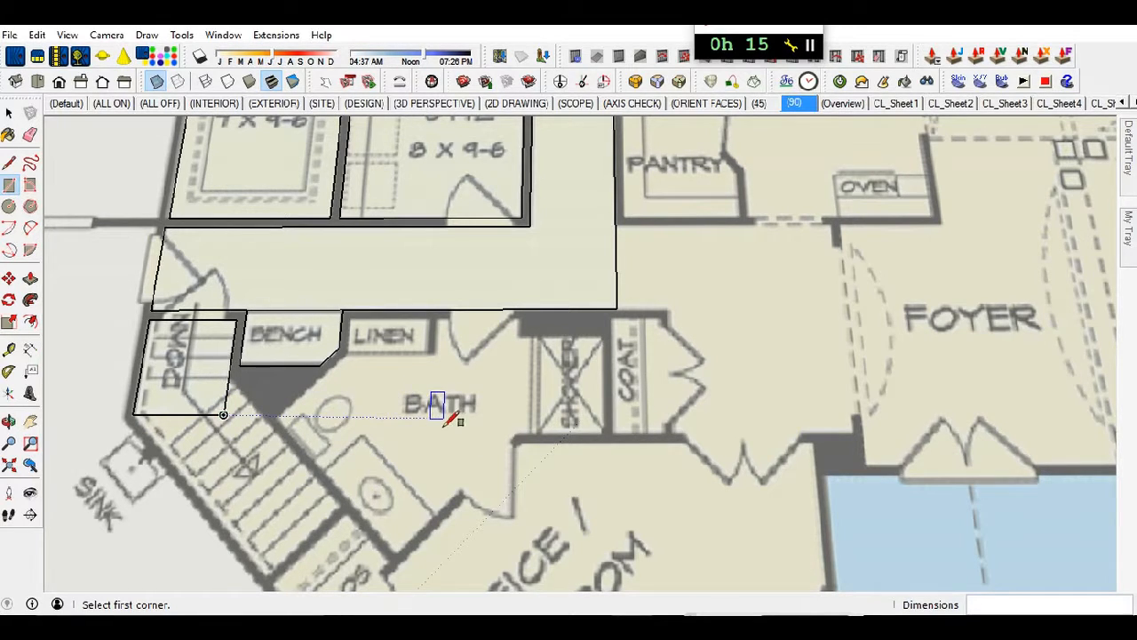
- Trace the COAT closet with a rectangle about 4' by 2' and move its lower edge about 9 1/2" out to the wall
{"action": "left_click", "coordinate": [612, 413]}
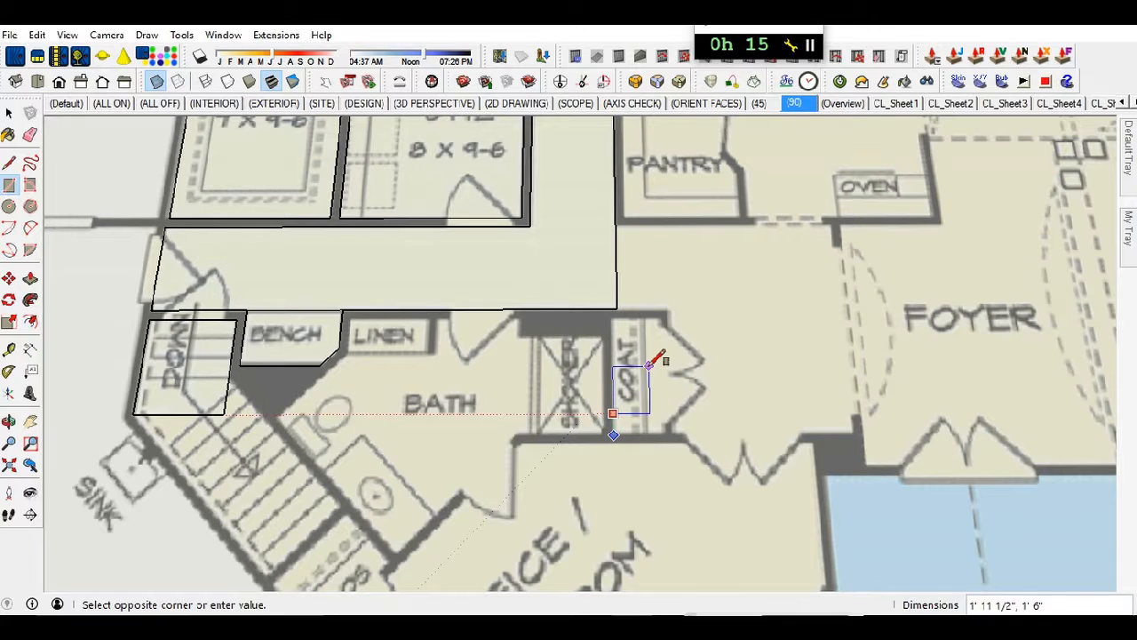
{"action": "left_click", "coordinate": [661, 316]}
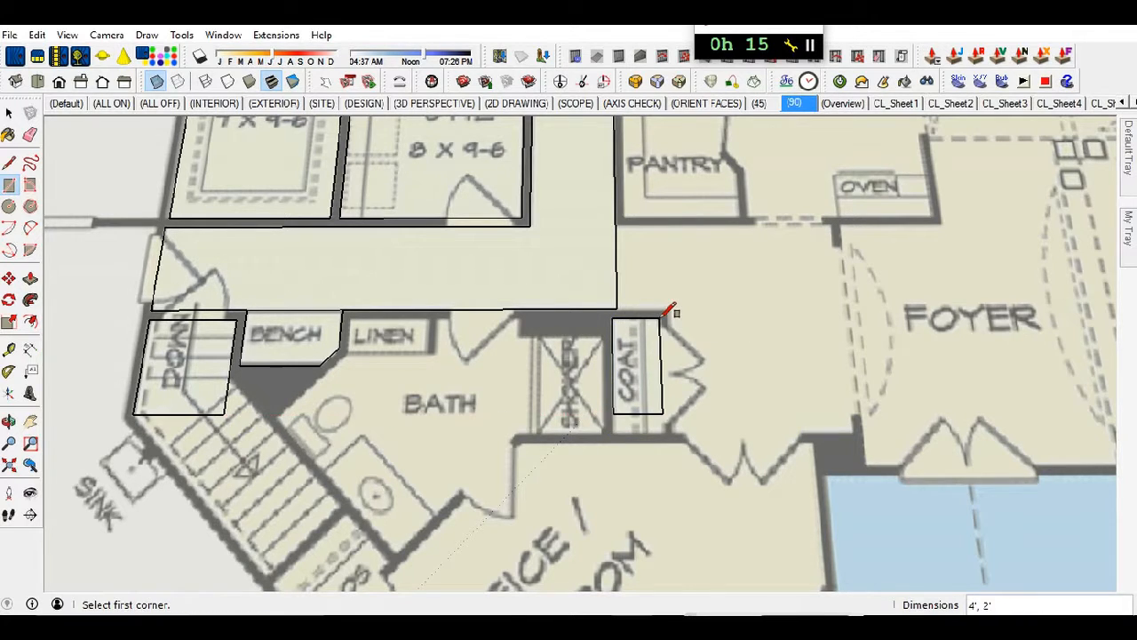
{"action": "scroll", "coordinate": [613, 413], "scroll_direction": "up", "scroll_amount": 4}
{"action": "key", "text": "space"}
{"action": "left_click", "coordinate": [636, 413]}
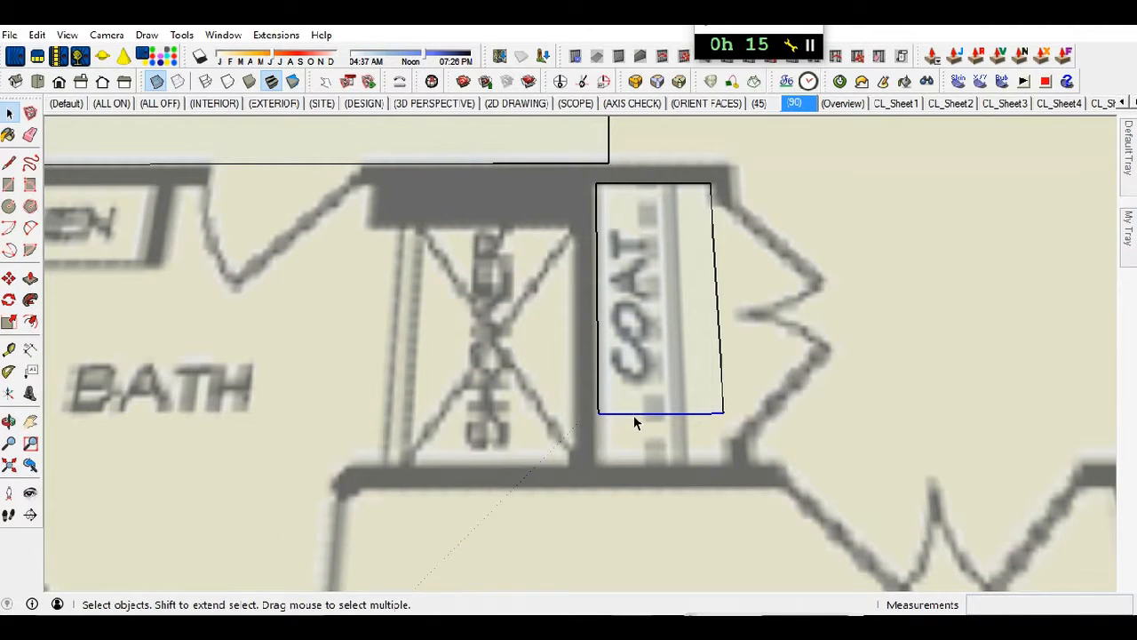
{"action": "key", "text": "m"}
{"action": "left_click", "coordinate": [635, 414]}
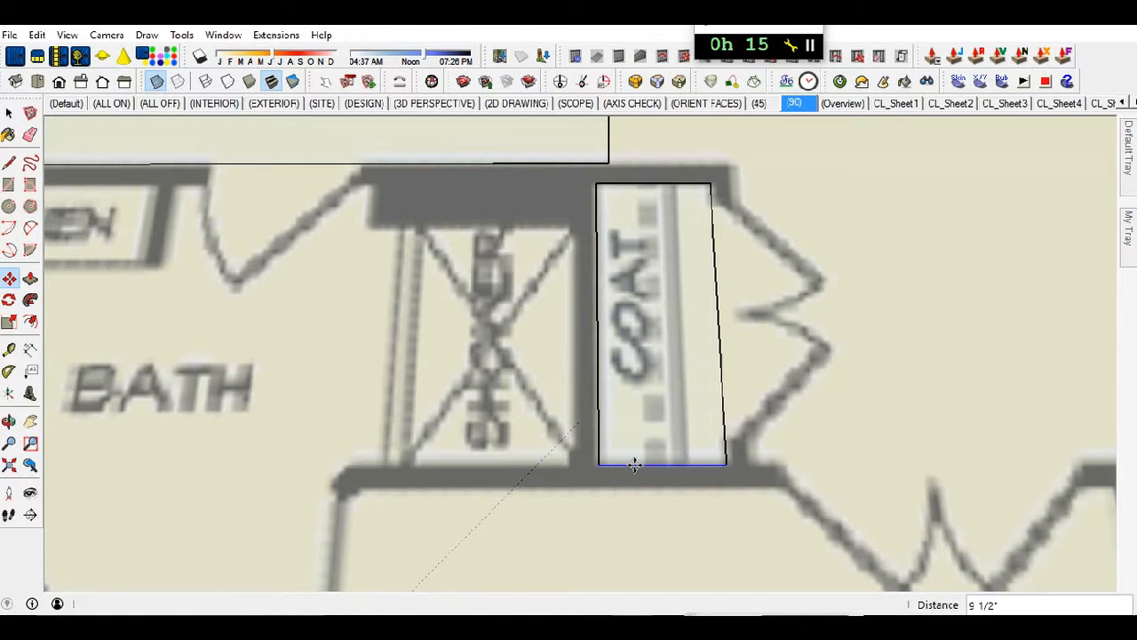
{"action": "scroll", "coordinate": [710, 453], "scroll_direction": "down", "scroll_amount": 4}
{"action": "left_click", "coordinate": [708, 436]}
{"action": "key", "text": "space"}
- Trace the SHOWER beside the COAT closet with a rectangle, starting in line with the COAT outline's lower edge
{"action": "scroll", "coordinate": [620, 287], "scroll_direction": "up", "scroll_amount": 3}
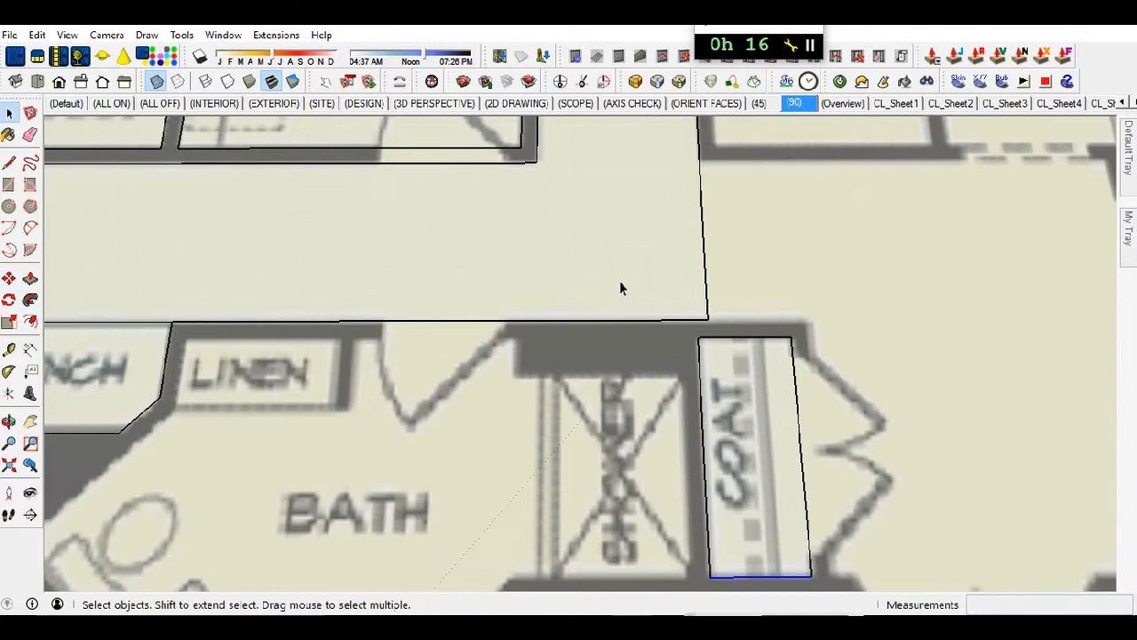
{"action": "key", "text": "r"}
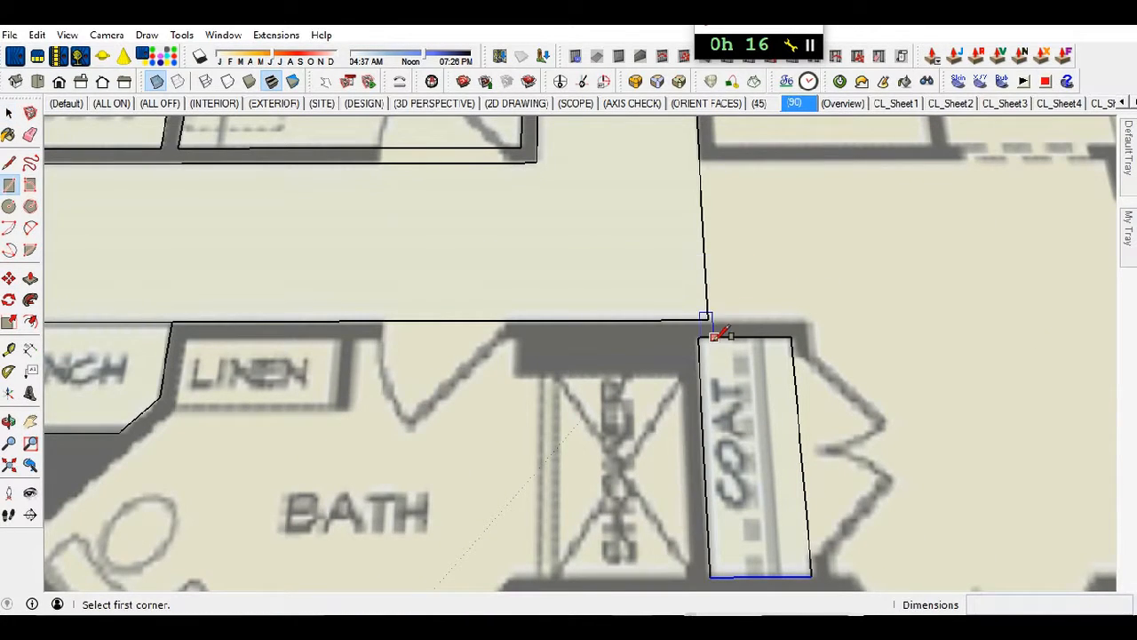
{"action": "left_click", "coordinate": [690, 577]}
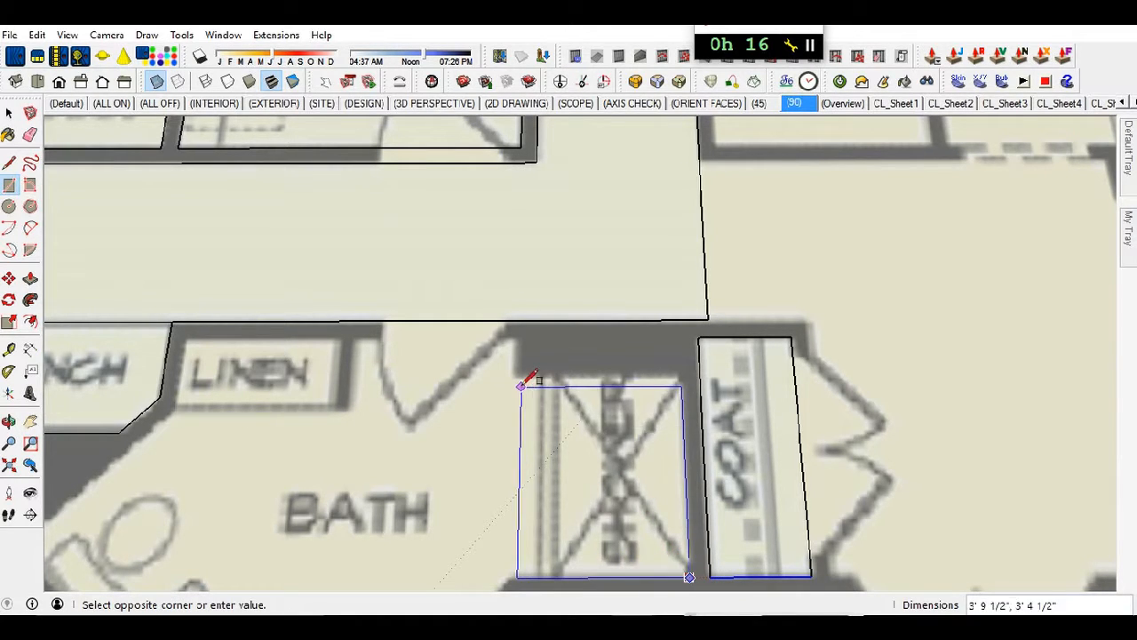
- Trace the bath's shower side with a rectangle about 6' 11" by 4' and its door recess with one about 3' 5" by 9 1/2"
{"action": "left_click", "coordinate": [354, 374]}
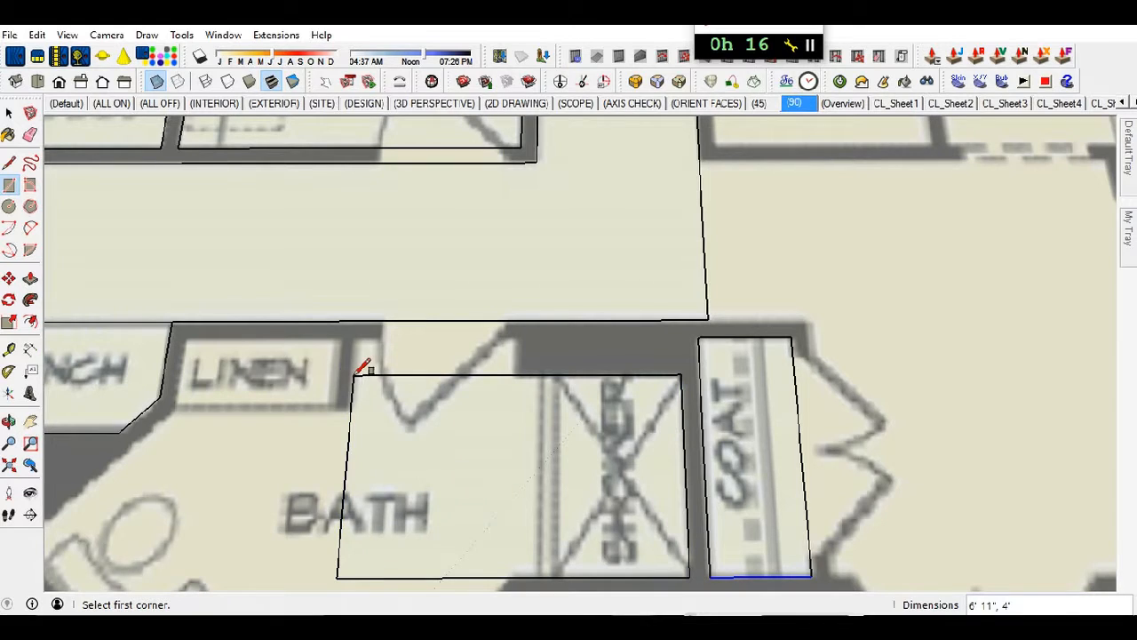
{"action": "left_click", "coordinate": [354, 374]}
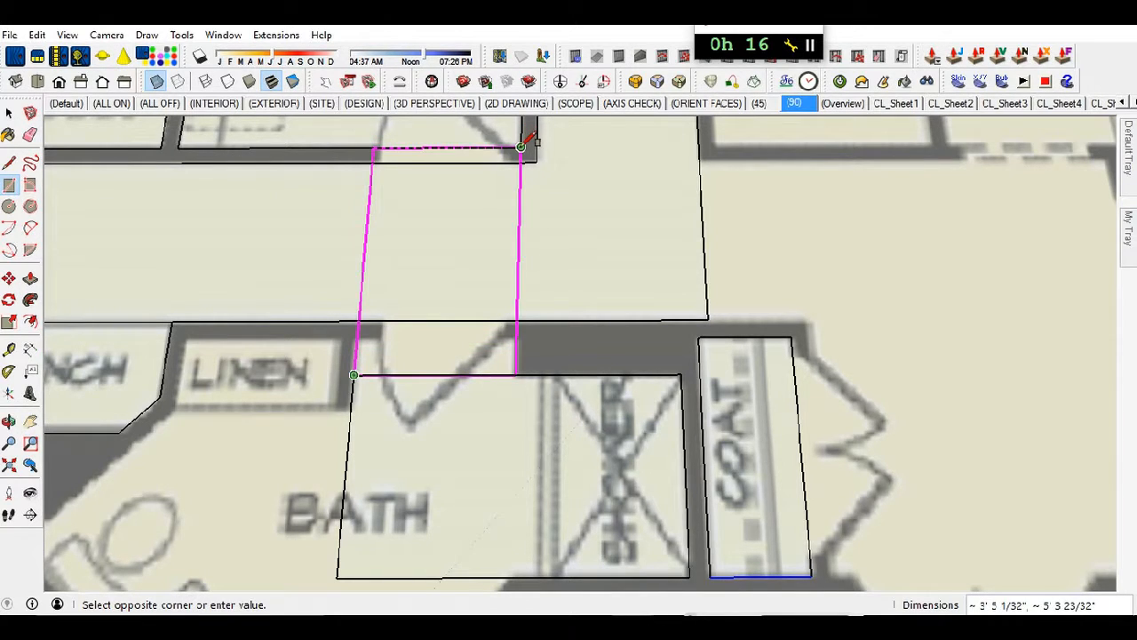
{"action": "left_click", "coordinate": [515, 336]}
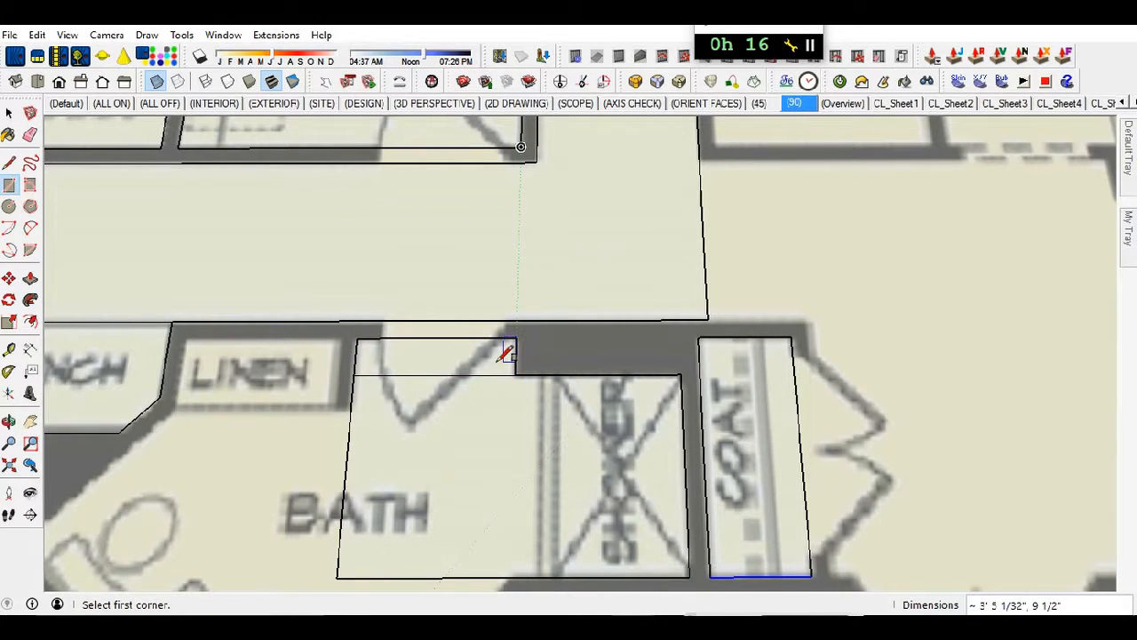
- Erase the shared edge between the bath's door recess and its shower-side rectangle
{"action": "scroll", "coordinate": [506, 353], "scroll_direction": "down", "scroll_amount": 2}
{"action": "key", "text": "e"}
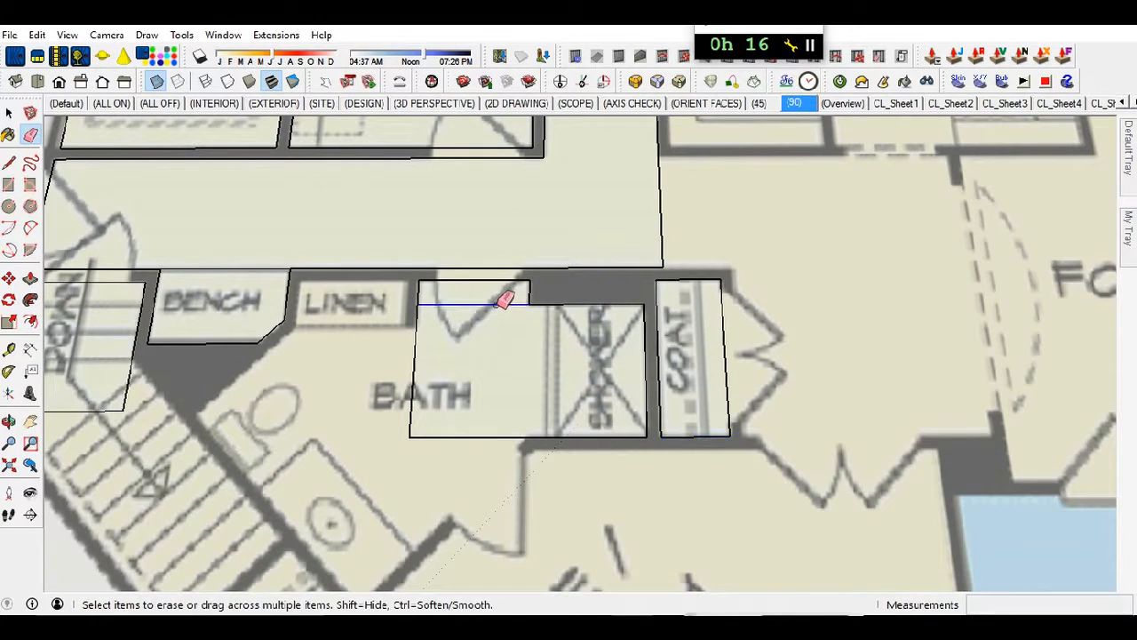
{"action": "scroll", "coordinate": [498, 307], "scroll_direction": "down", "scroll_amount": 2}
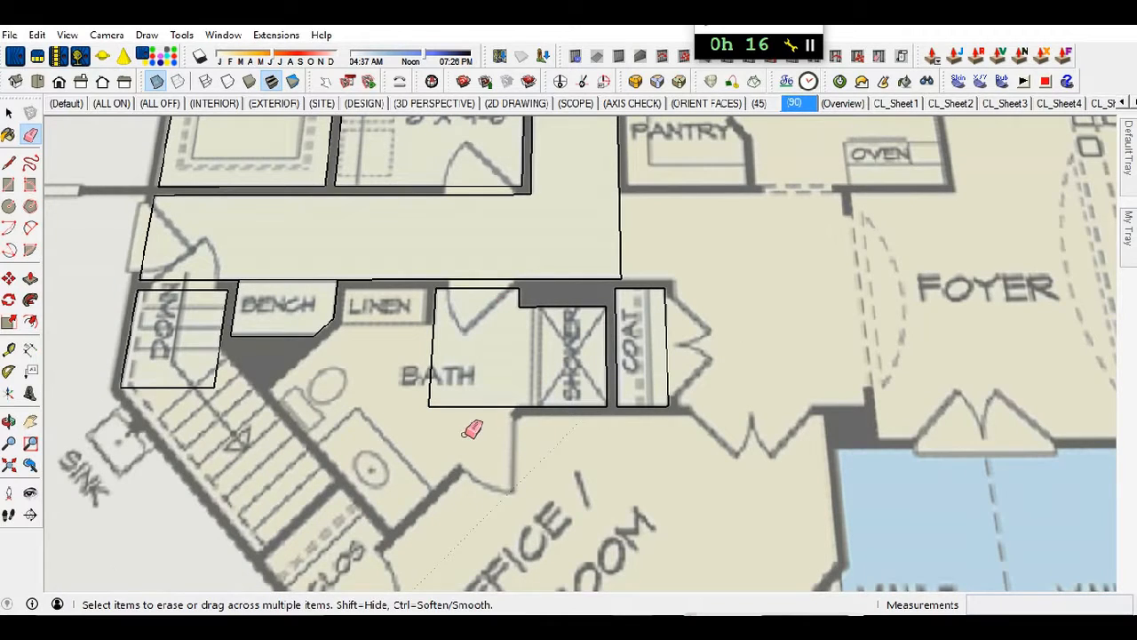
- Add rectangles for the bath area below the linen closet, about 3' 8" by 3' 2 1/2", and the linen closet itself, about 3' 3 1/2" by 1' 7"
{"action": "key", "text": "r"}
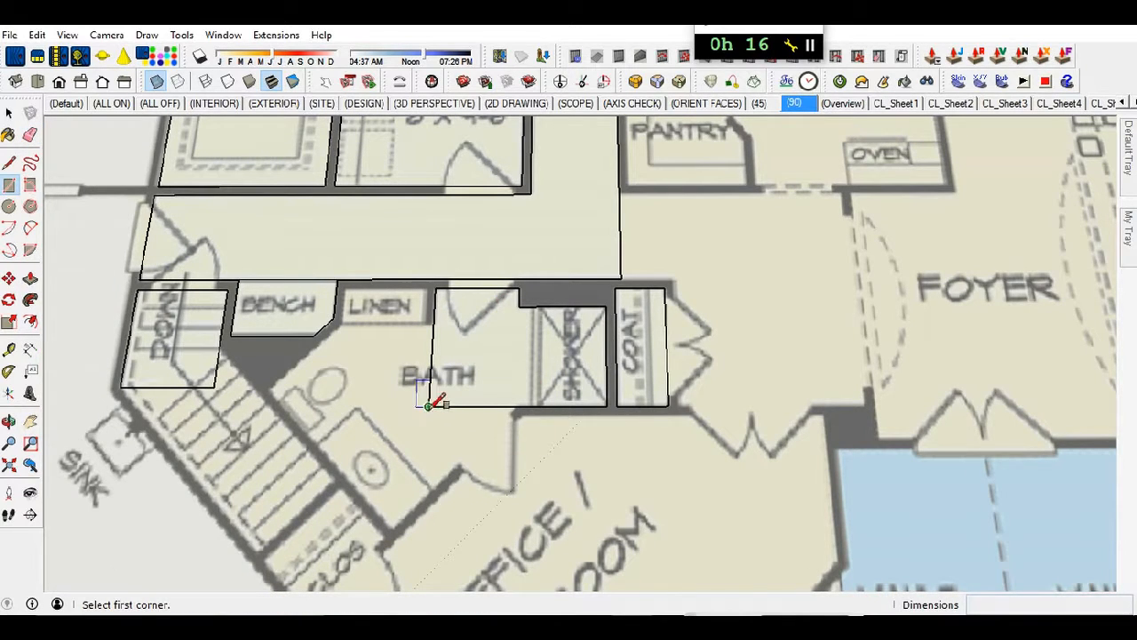
{"action": "left_click", "coordinate": [428, 406]}
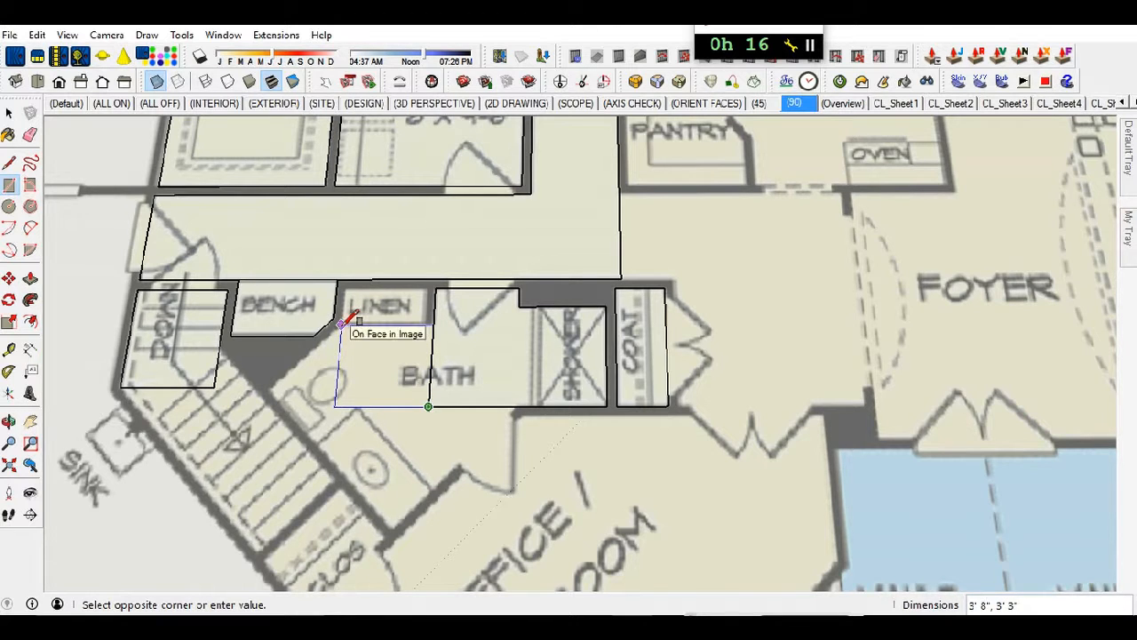
{"action": "scroll", "coordinate": [341, 322], "scroll_direction": "up", "scroll_amount": 5}
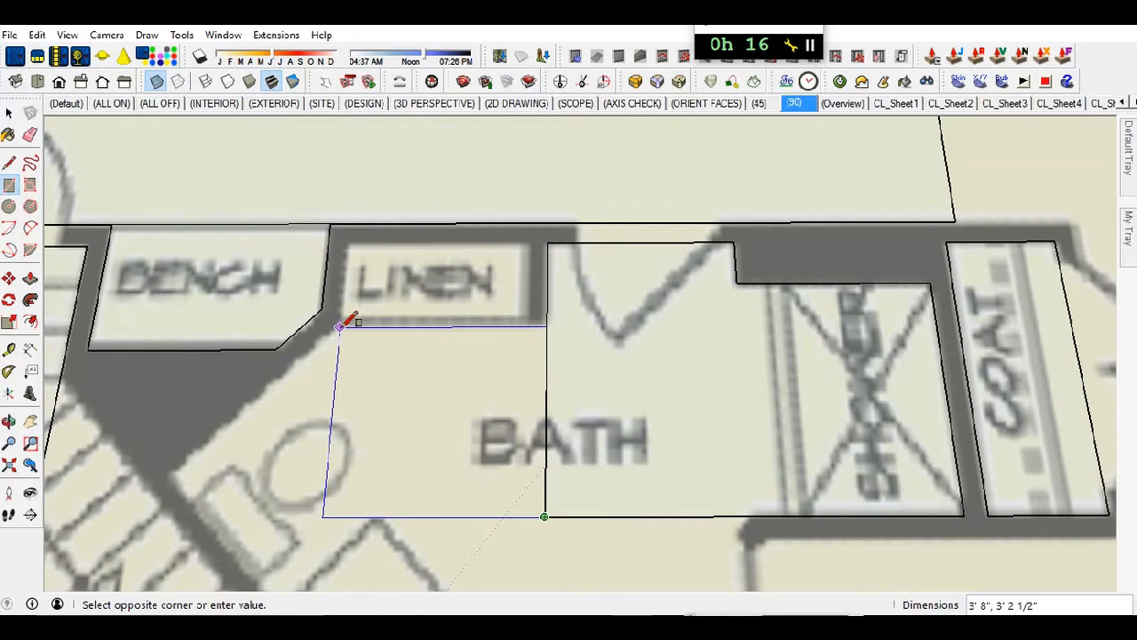
{"action": "left_click", "coordinate": [341, 325]}
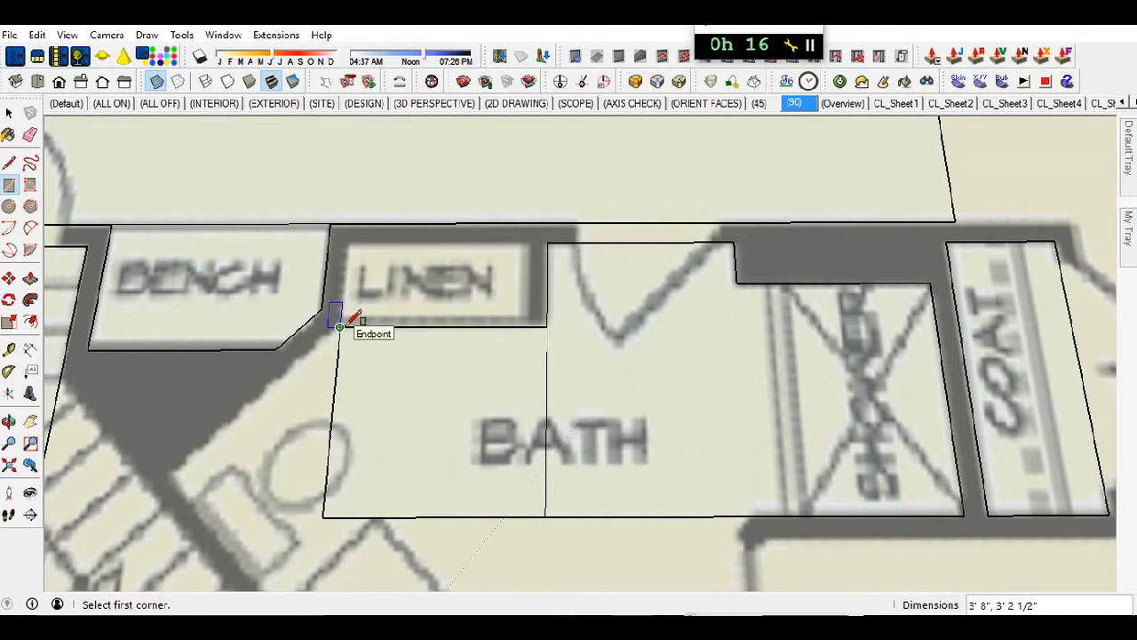
{"action": "left_click", "coordinate": [339, 326]}
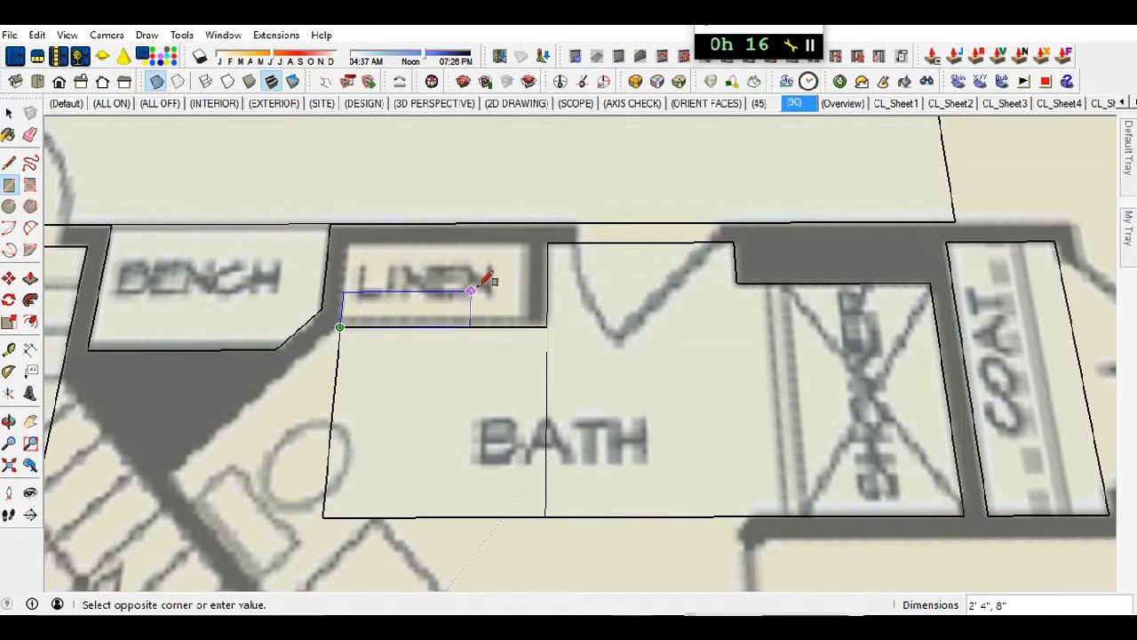
{"action": "left_click", "coordinate": [535, 241]}
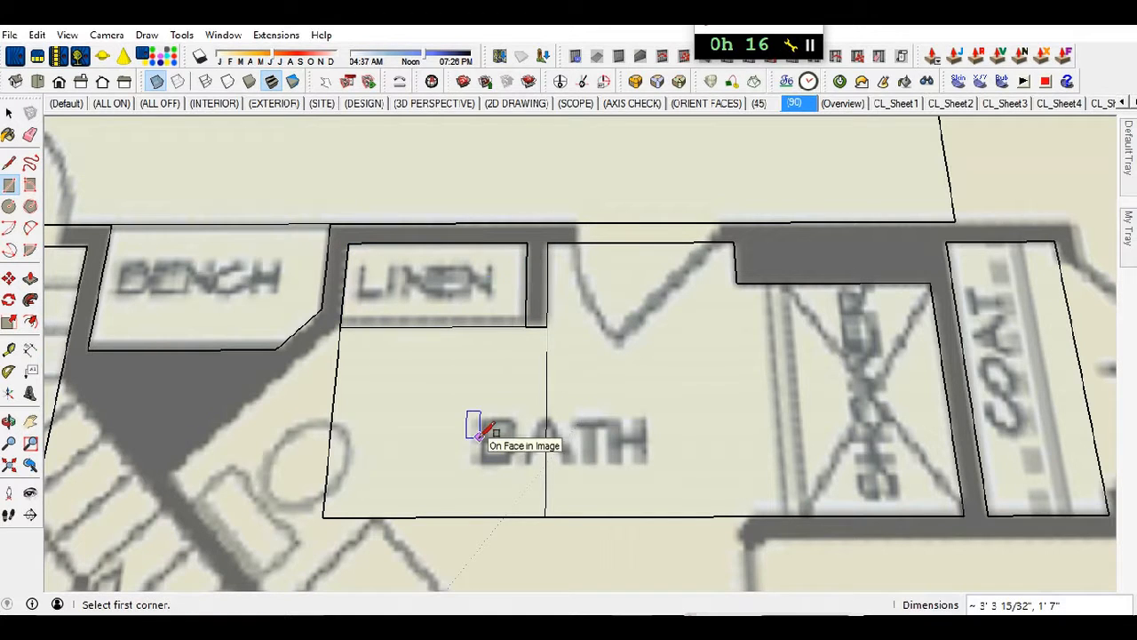
- Erase the lines dividing the linen closet and the two bath rectangles to merge them into one face
{"action": "scroll", "coordinate": [476, 433], "scroll_direction": "down", "scroll_amount": 6}
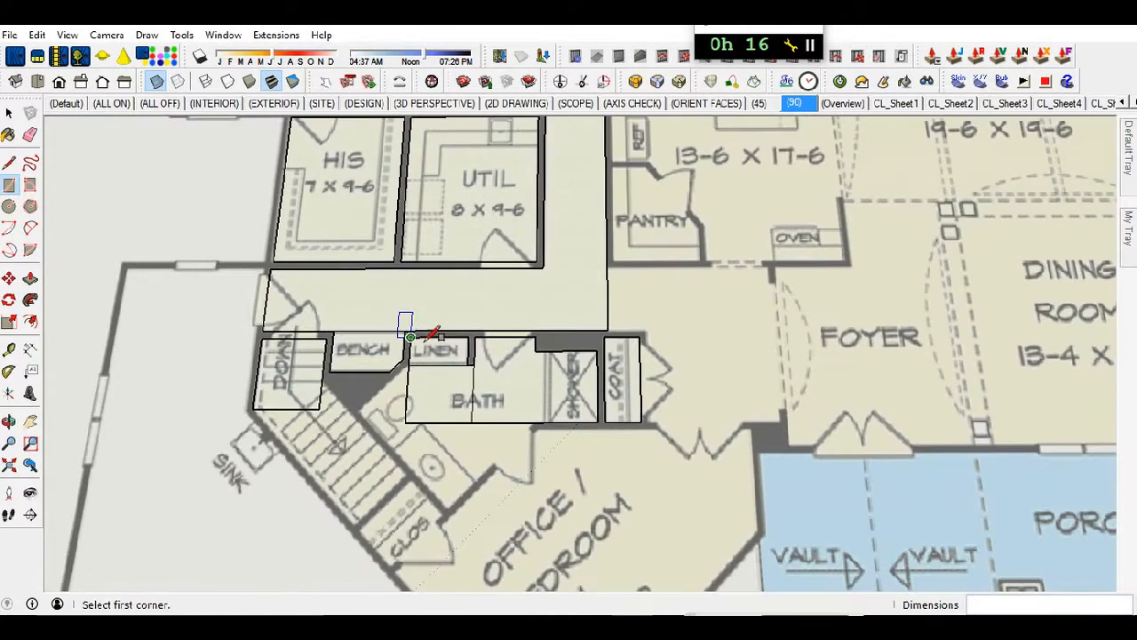
{"action": "scroll", "coordinate": [444, 369], "scroll_direction": "up", "scroll_amount": 5}
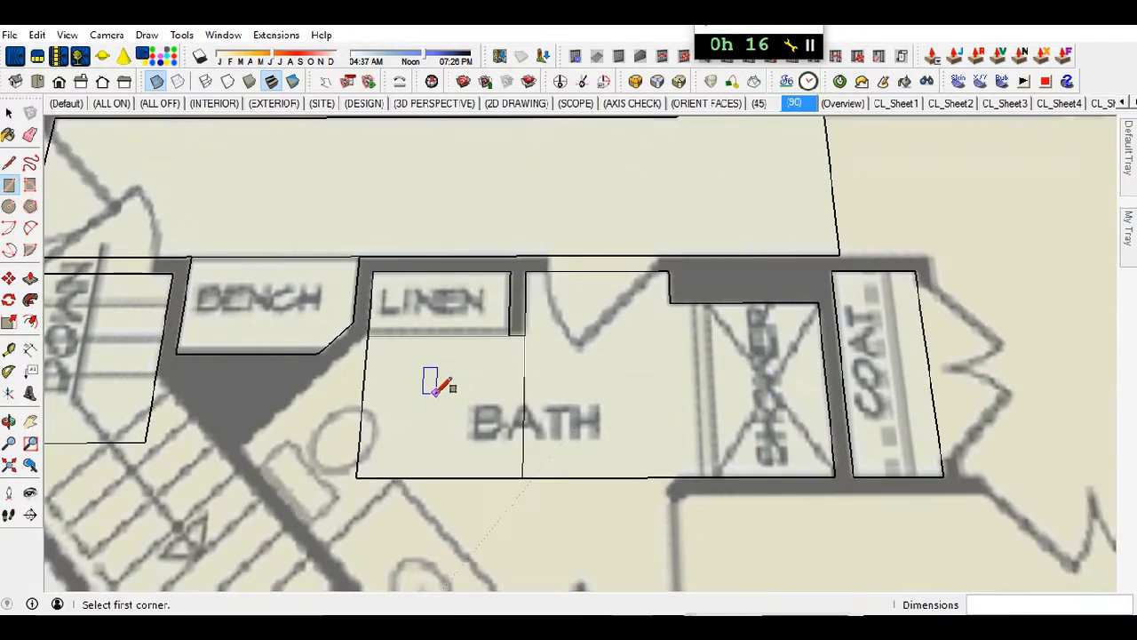
{"action": "scroll", "coordinate": [426, 369], "scroll_direction": "up", "scroll_amount": 4}
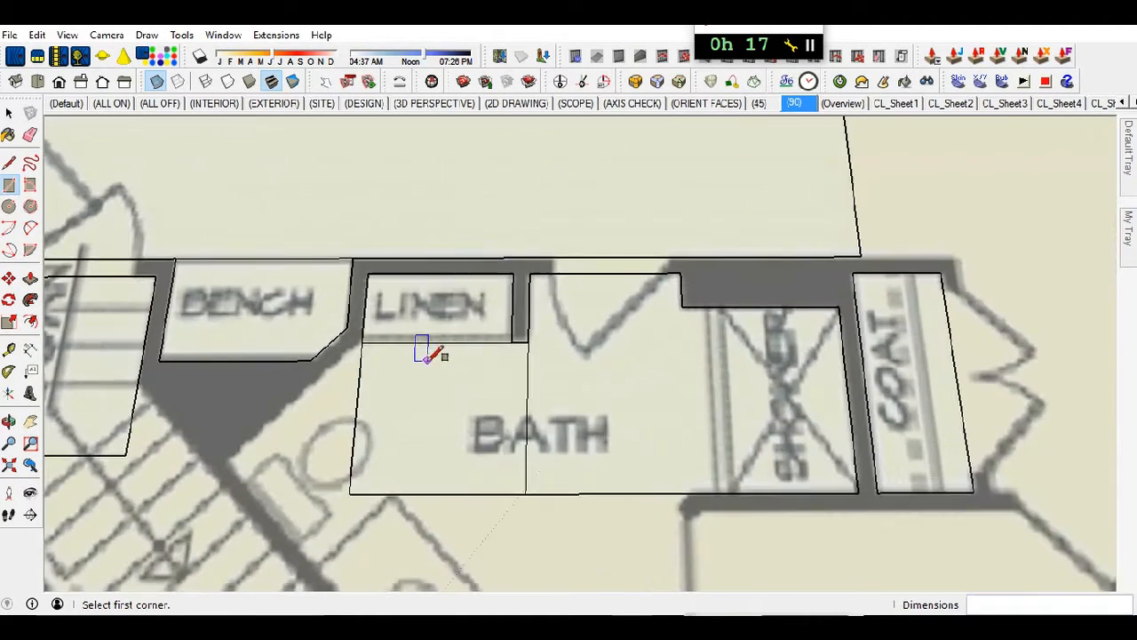
{"action": "key", "text": "e"}
{"action": "mouse_move", "coordinate": [452, 327]}
{"action": "left_mouse_down"}
{"action": "mouse_move", "coordinate": [619, 408]}
{"action": "mouse_move", "coordinate": [514, 394]}
{"action": "mouse_move", "coordinate": [557, 374]}
{"action": "left_mouse_up"}
{"action": "scroll", "coordinate": [592, 377], "scroll_direction": "down", "scroll_amount": 9}
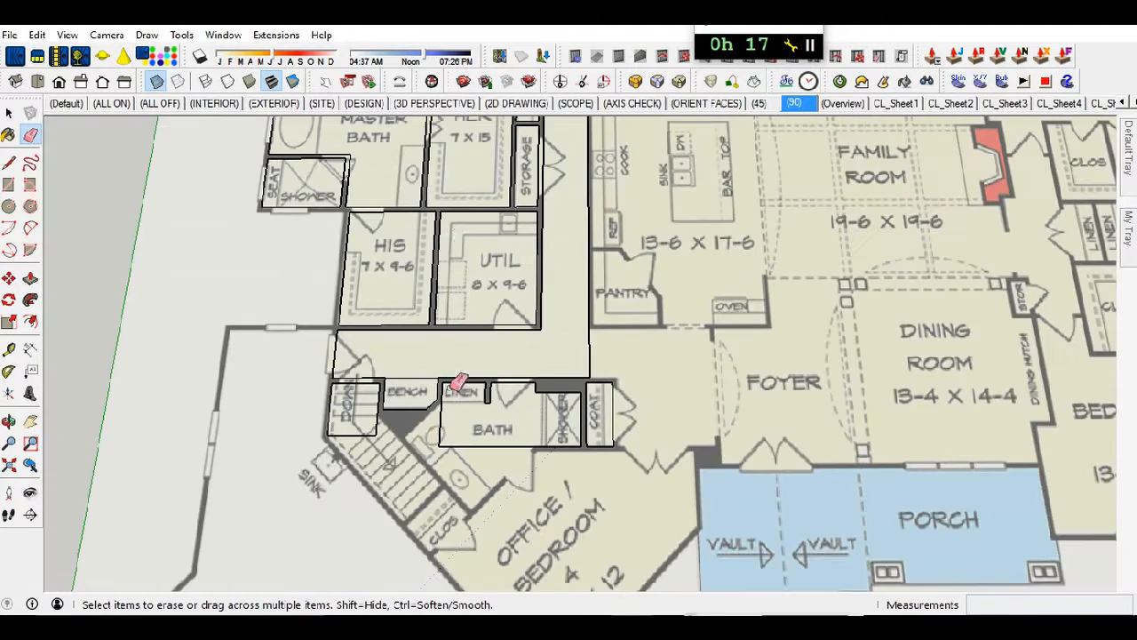
{"action": "scroll", "coordinate": [463, 225], "scroll_direction": "down", "scroll_amount": 4}
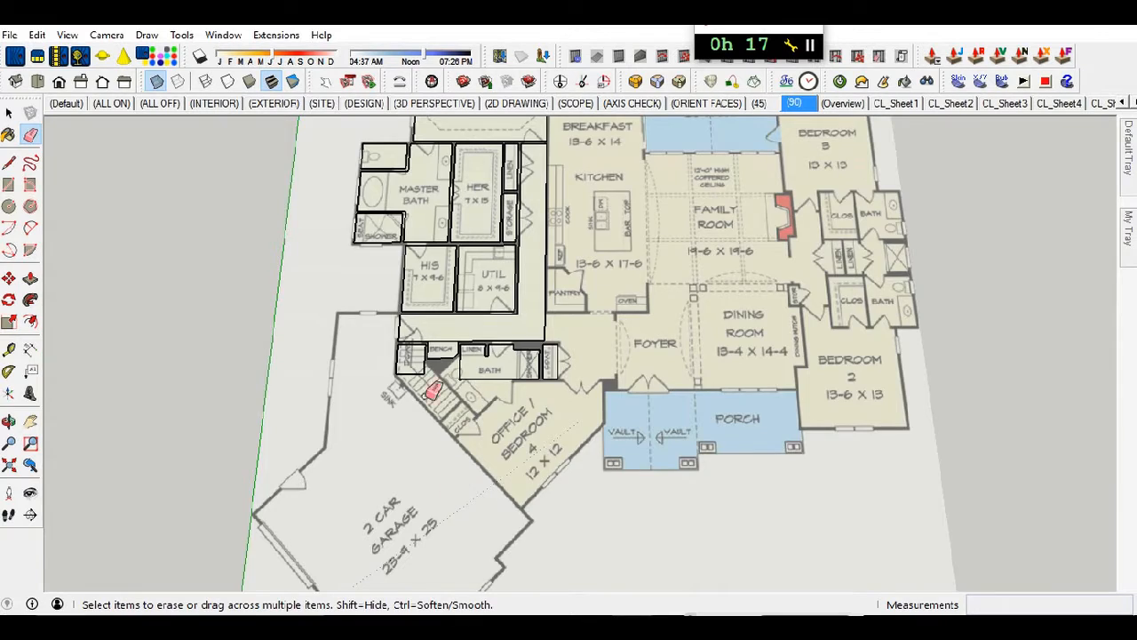
{"action": "scroll", "coordinate": [497, 431], "scroll_direction": "down", "scroll_amount": 2}
{"action": "scroll", "coordinate": [512, 436], "scroll_direction": "up", "scroll_amount": 6}
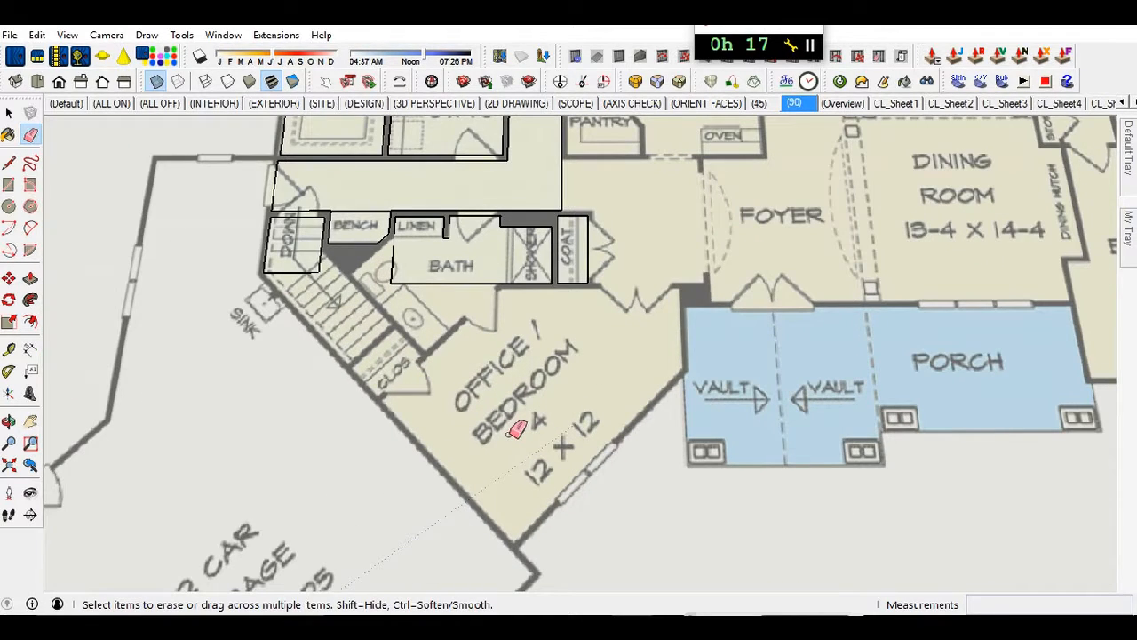
{"action": "scroll", "coordinate": [556, 347], "scroll_direction": "down", "scroll_amount": 2}
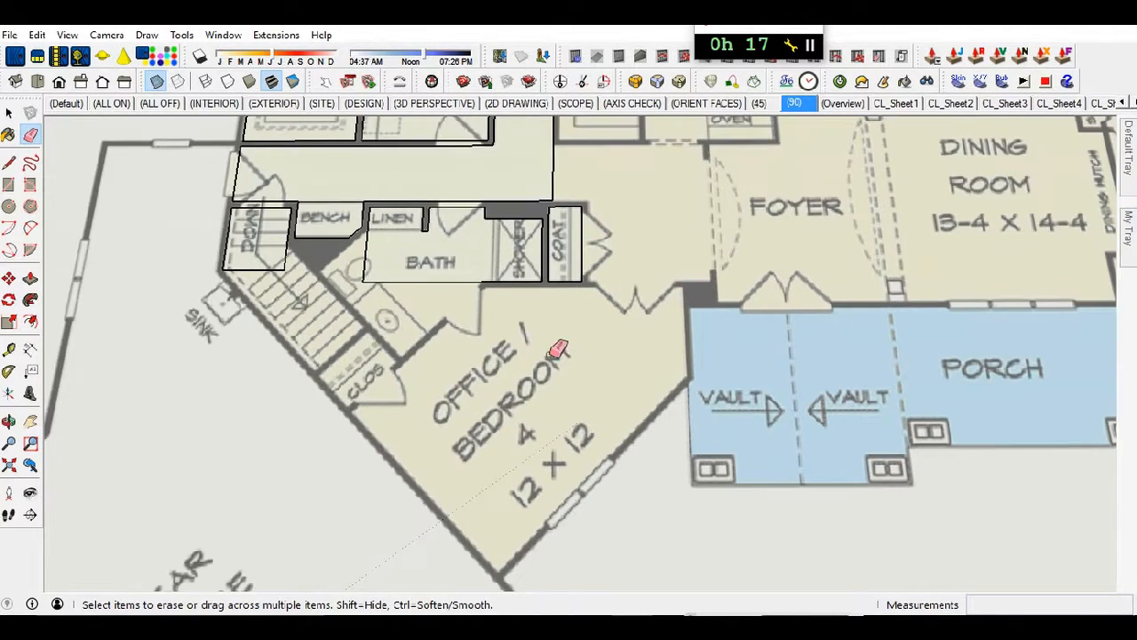
{"action": "scroll", "coordinate": [589, 175], "scroll_direction": "up", "scroll_amount": 3}
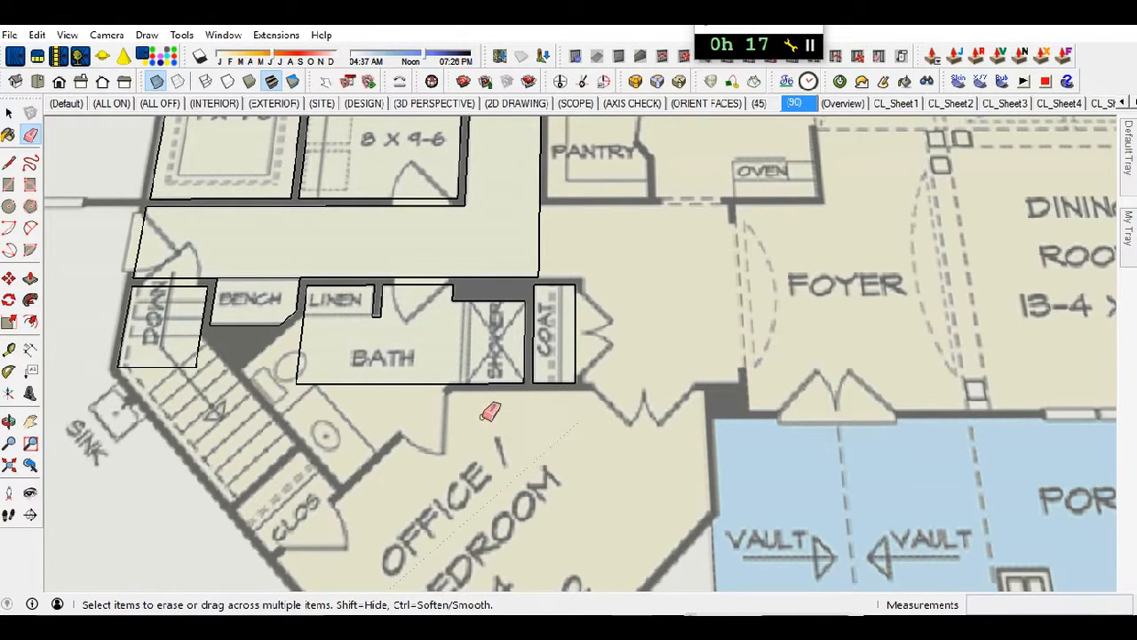
{"action": "scroll", "coordinate": [490, 411], "scroll_direction": "down", "scroll_amount": 4}
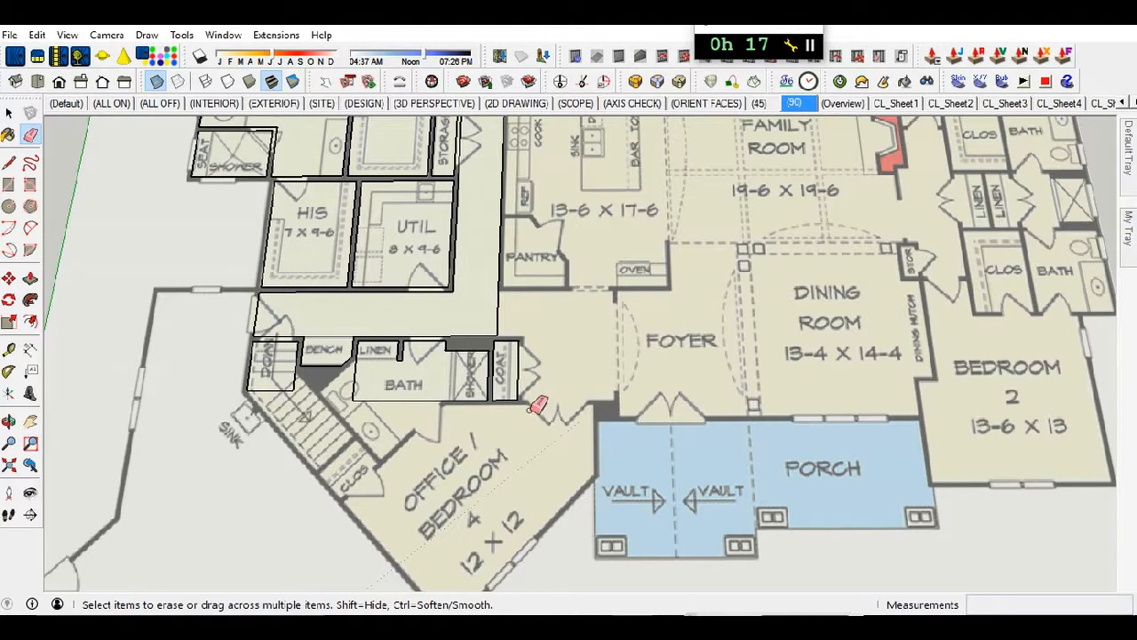
- Extend the hallway toward the foyer with a rectangle about 9' 5 1/2" by 3' 10" and one beside the coat closet about 7' 2 1/2" by 5' 2"
{"action": "scroll", "coordinate": [525, 341], "scroll_direction": "up", "scroll_amount": 4}
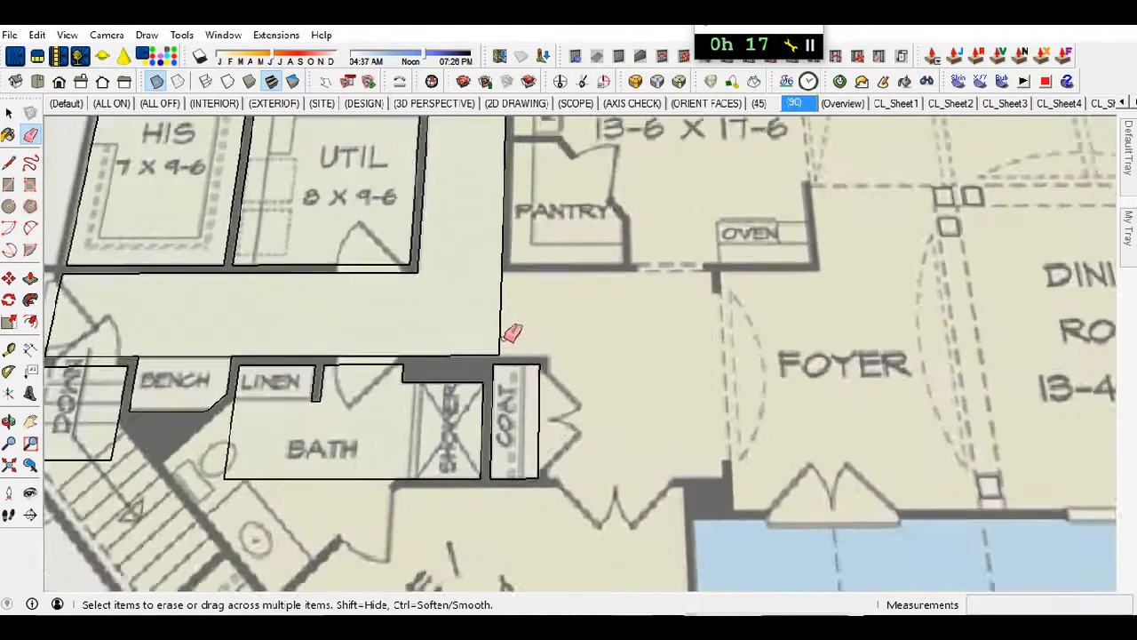
{"action": "key", "text": "r"}
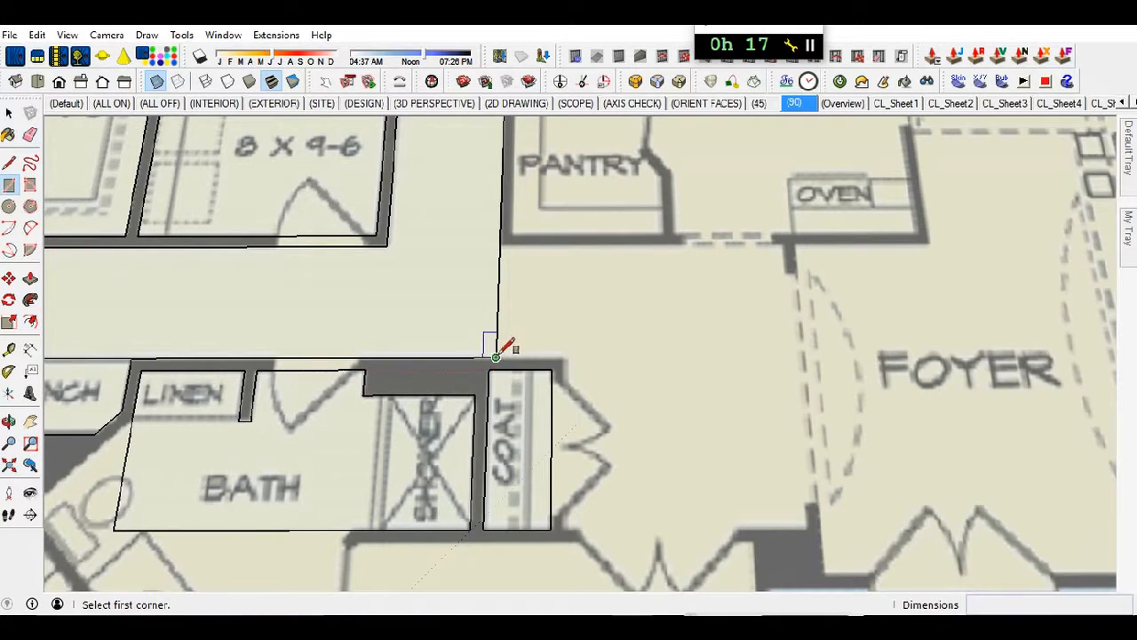
{"action": "left_click", "coordinate": [496, 357]}
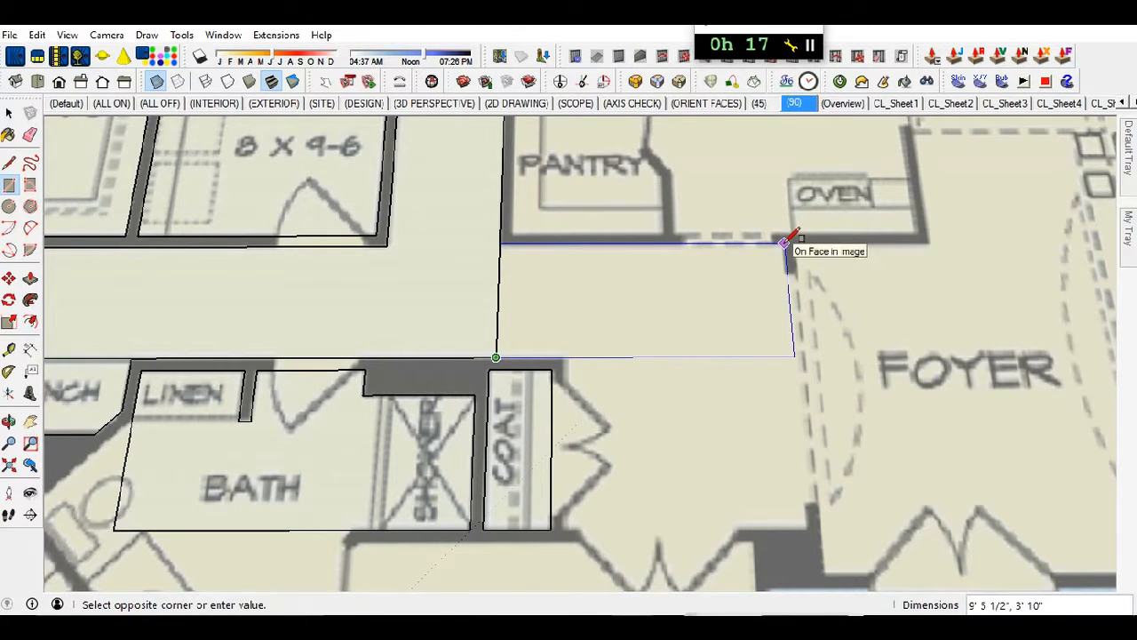
{"action": "left_click", "coordinate": [783, 241]}
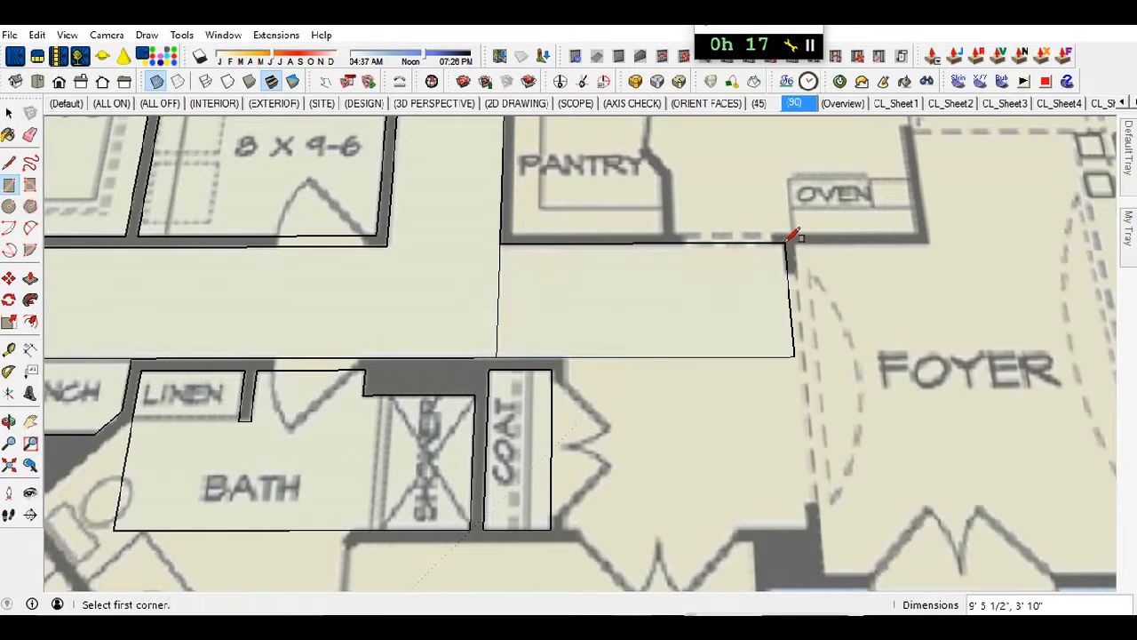
{"action": "left_click", "coordinate": [794, 355]}
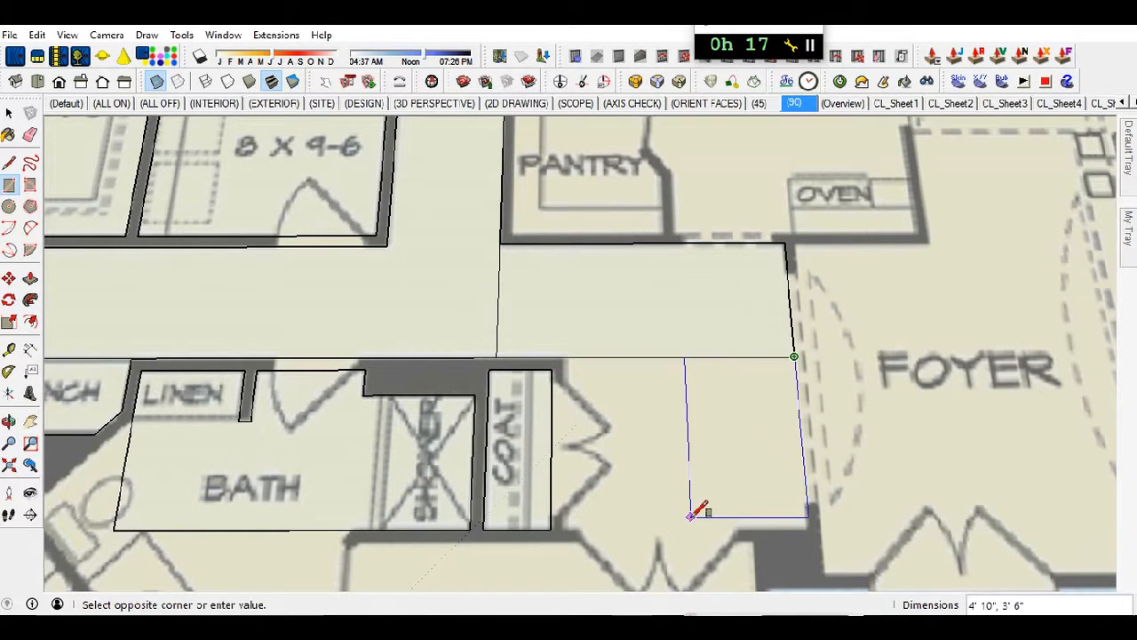
{"action": "left_click", "coordinate": [567, 528]}
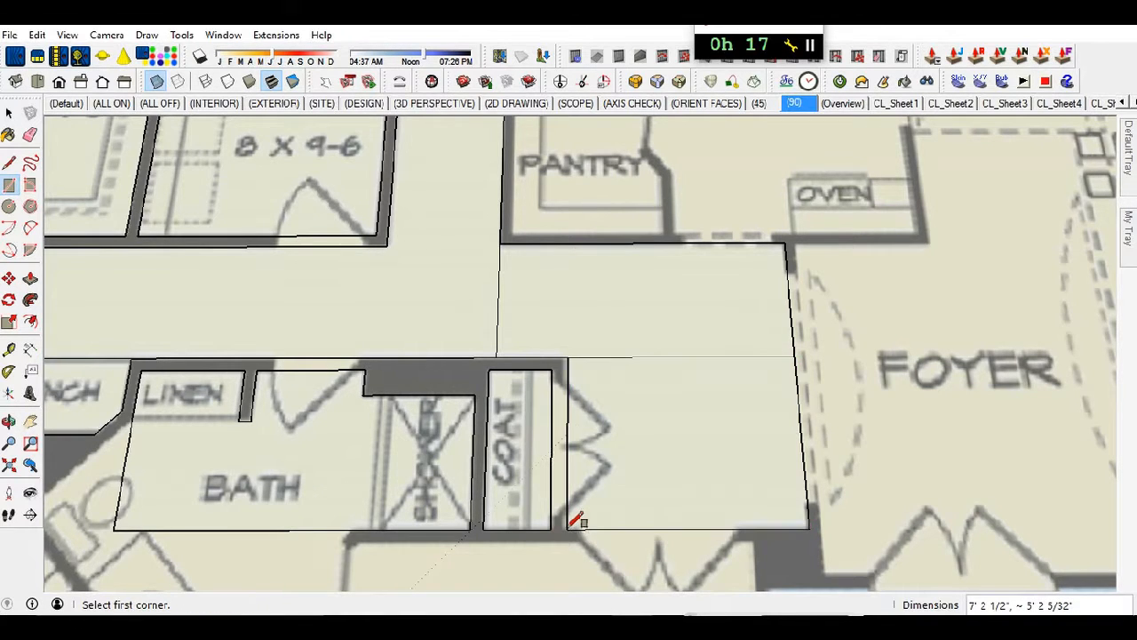
- Erase the dividing lines between the hallway and its two new rectangles near the foyer
{"action": "scroll", "coordinate": [533, 347], "scroll_direction": "down", "scroll_amount": 4}
{"action": "key", "text": "e"}
{"action": "left_click", "coordinate": [505, 331]}
{"action": "left_click", "coordinate": [566, 345]}
{"action": "scroll", "coordinate": [548, 384], "scroll_direction": "down", "scroll_amount": 3}
{"action": "scroll", "coordinate": [573, 407], "scroll_direction": "down", "scroll_amount": 6}
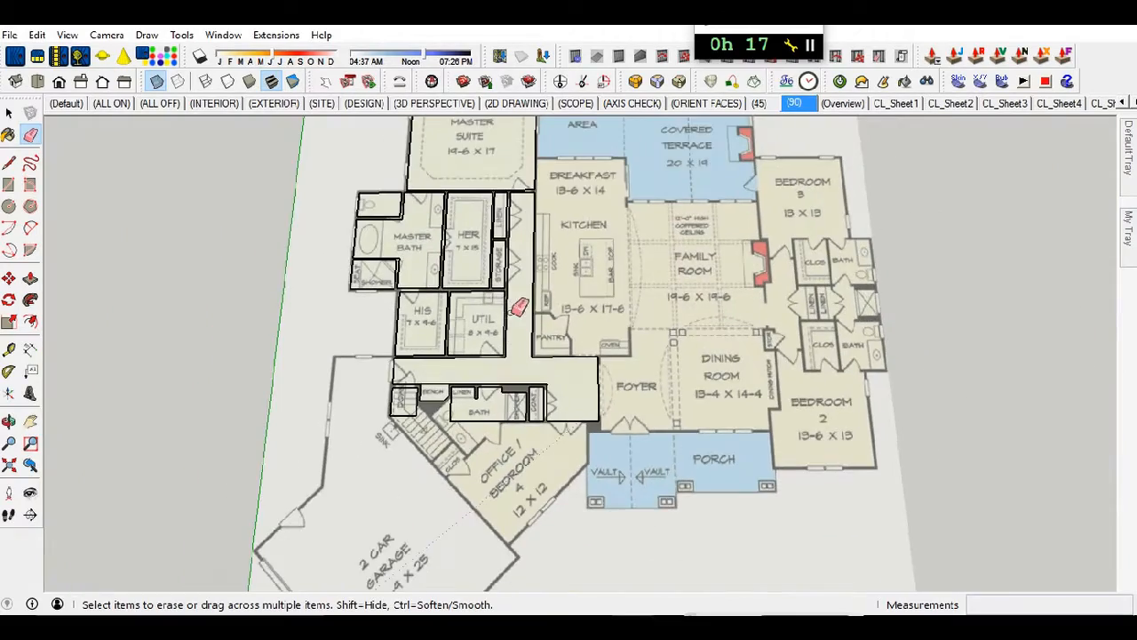
- Draw a rectangle about 9' 11" by 5' 4" over the office/bedroom 4 area below the double doors
{"action": "scroll", "coordinate": [603, 462], "scroll_direction": "up", "scroll_amount": 8}
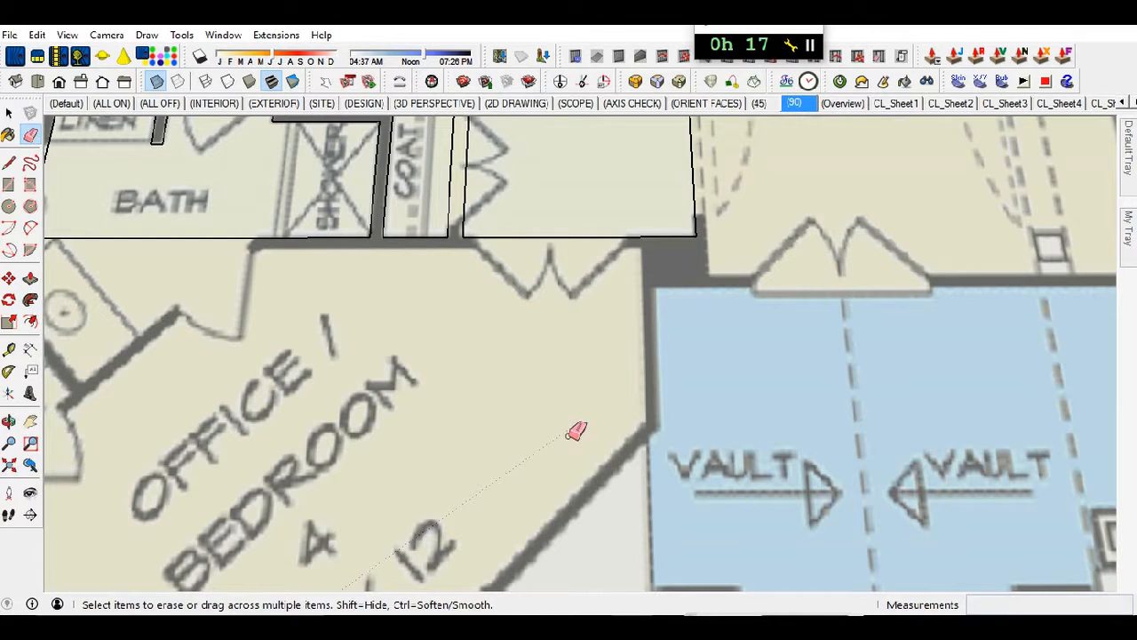
{"action": "key", "text": "r"}
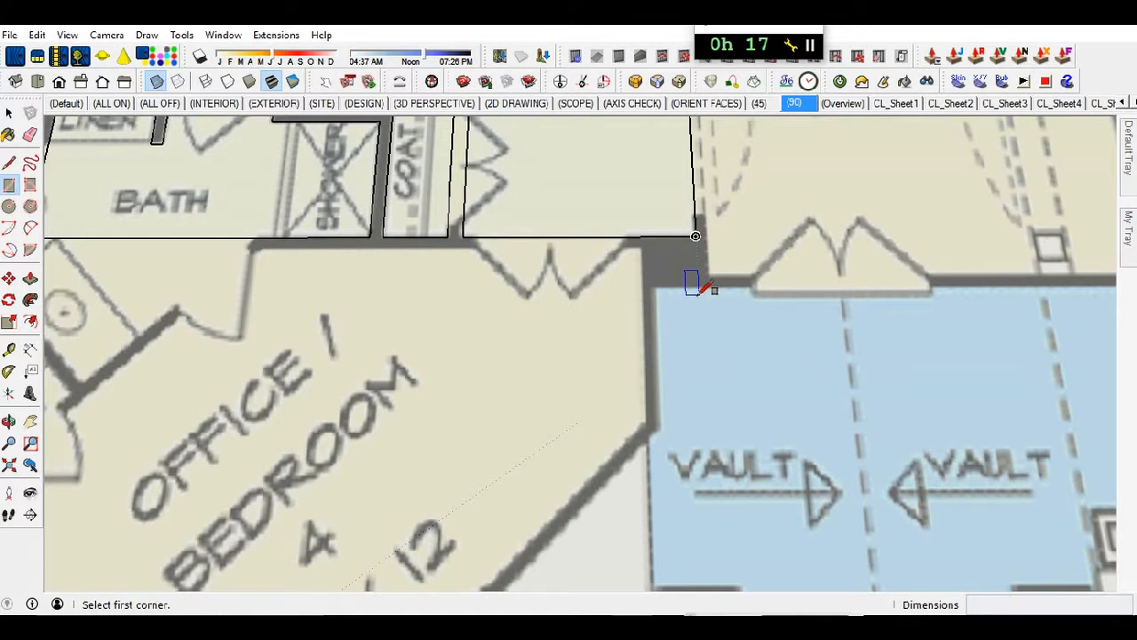
{"action": "left_click", "coordinate": [641, 246]}
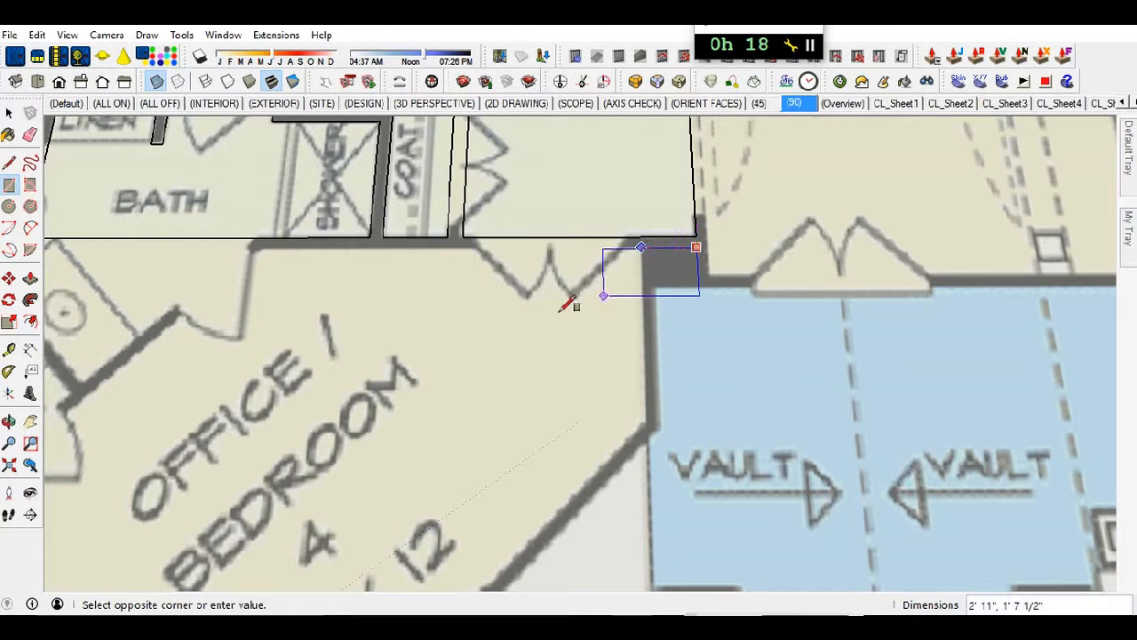
{"action": "left_click", "coordinate": [361, 423]}
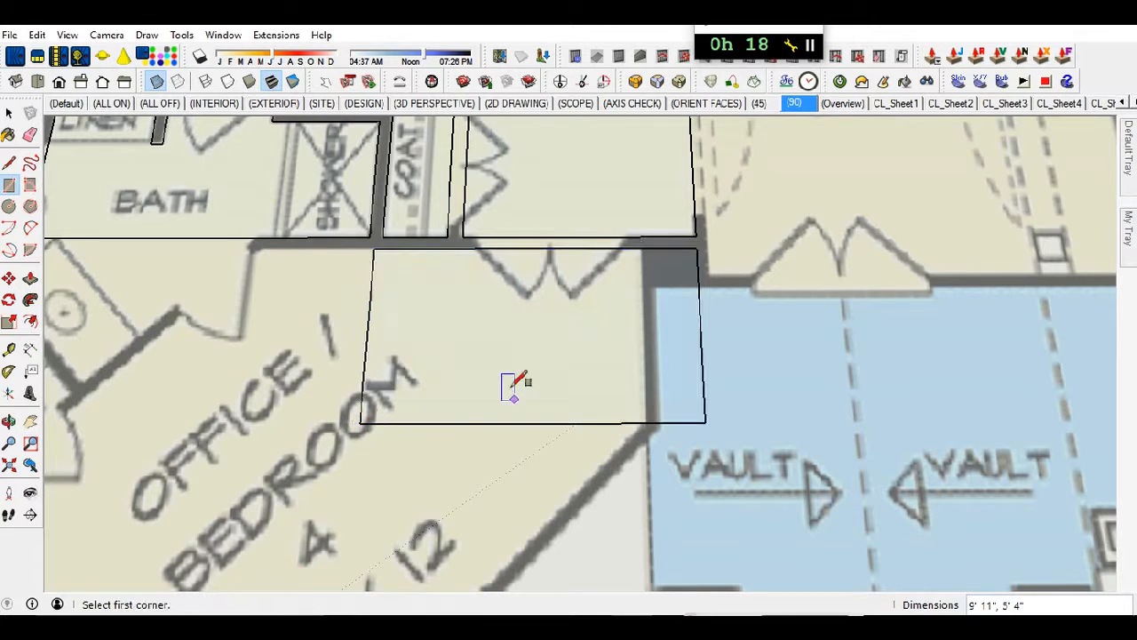
- Move the office/bedroom 4 rectangle about 1' 7 1/2" away from the porch so its edge meets the inner face of the porch-side wall
{"action": "key", "text": "space"}
{"action": "left_click", "coordinate": [587, 341]}
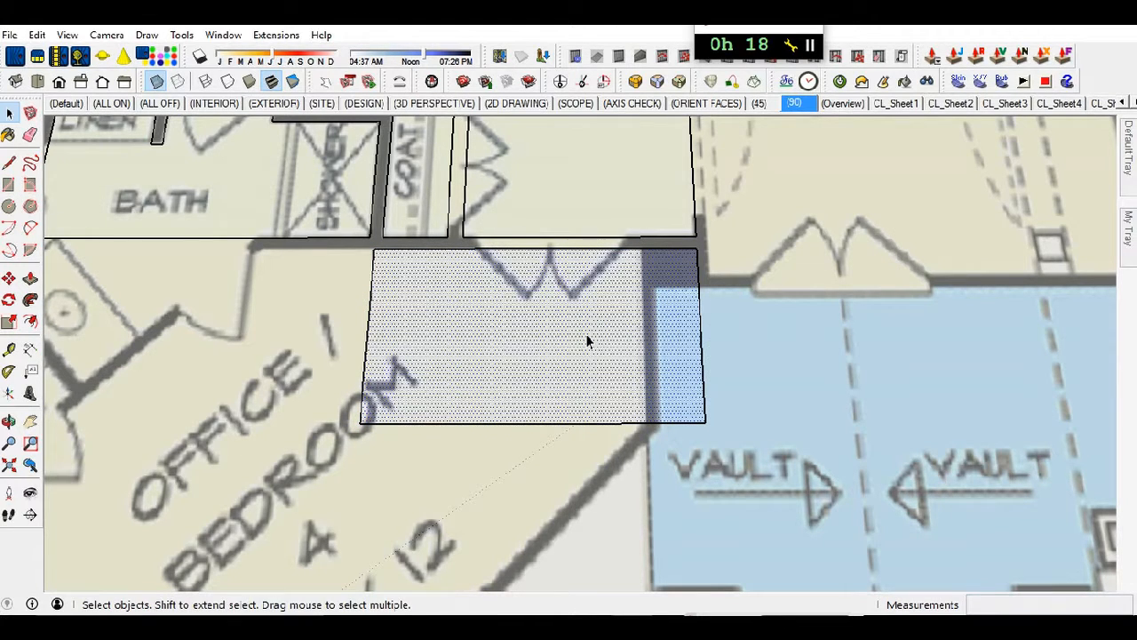
{"action": "double_click", "coordinate": [586, 340]}
{"action": "key", "text": "m"}
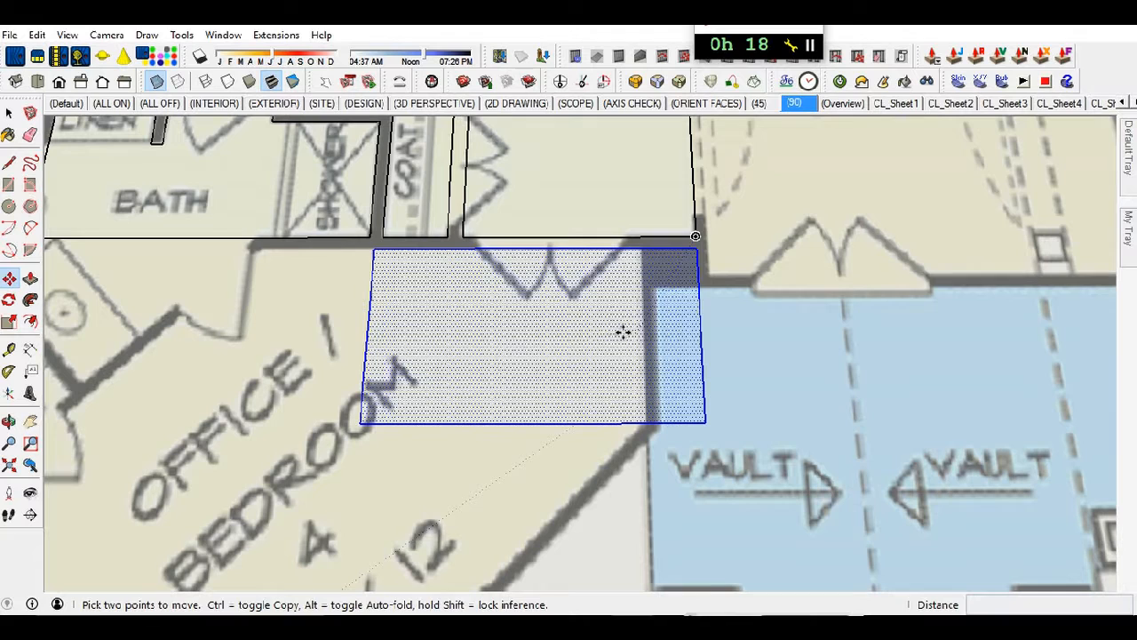
{"action": "left_click", "coordinate": [701, 328]}
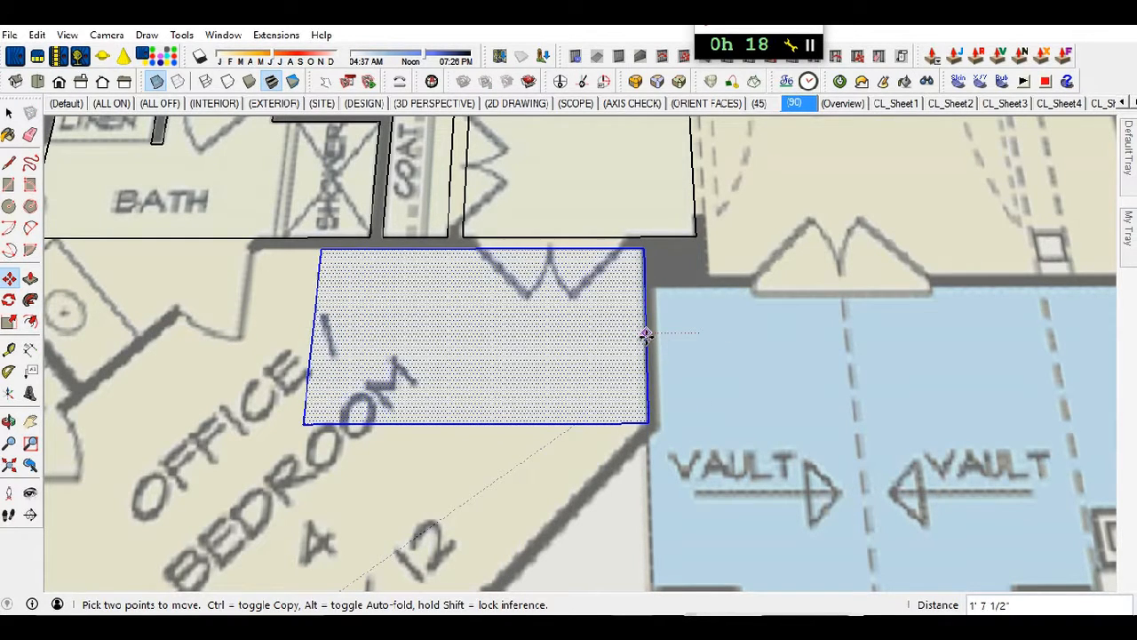
{"action": "left_click", "coordinate": [645, 335]}
{"action": "scroll", "coordinate": [696, 409], "scroll_direction": "down", "scroll_amount": 2}
{"action": "key", "text": "space"}
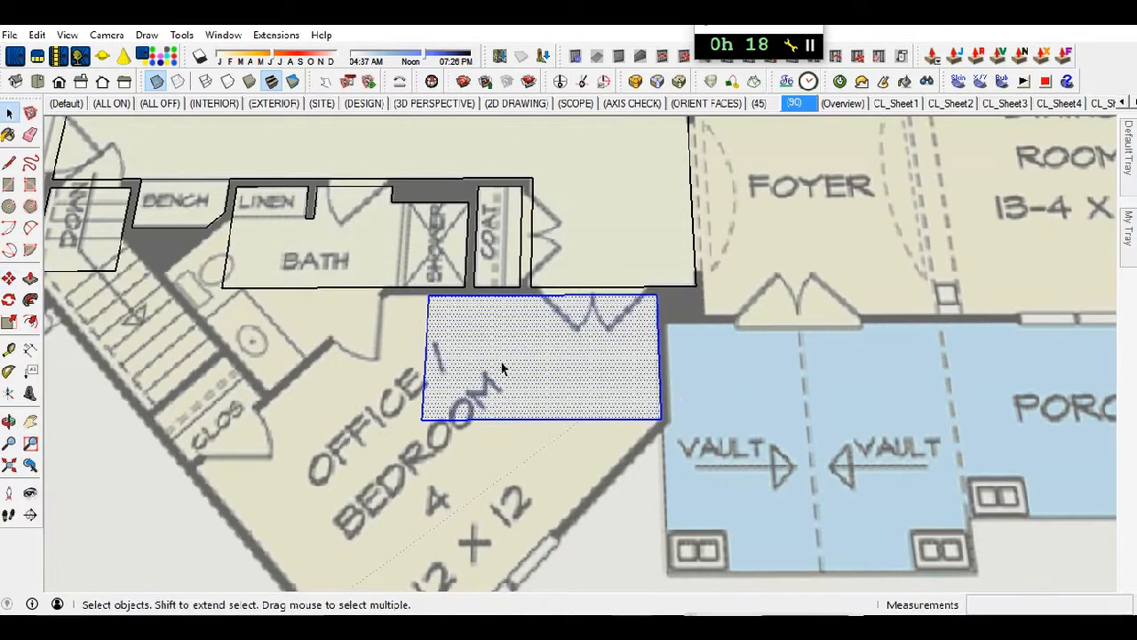
- Extend the office/bedroom 4 face with rectangles about 9' 8" by 1' 9 1/2" and 5' 5 3/4" by 4' 4", erasing the lines between them
{"action": "key", "text": "r"}
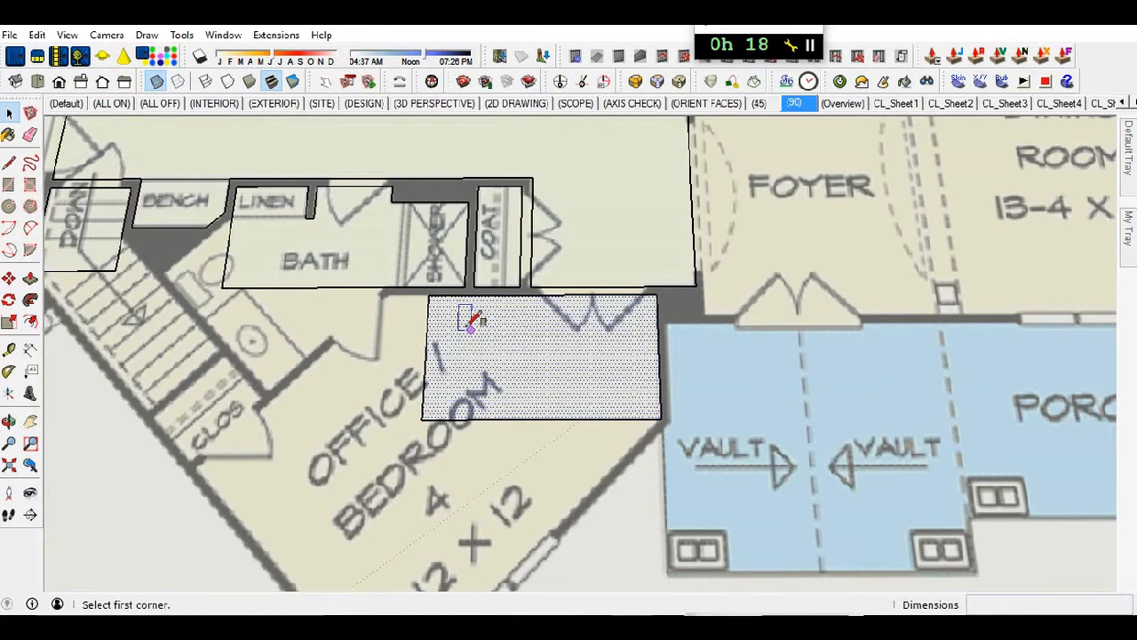
{"action": "left_click", "coordinate": [428, 294]}
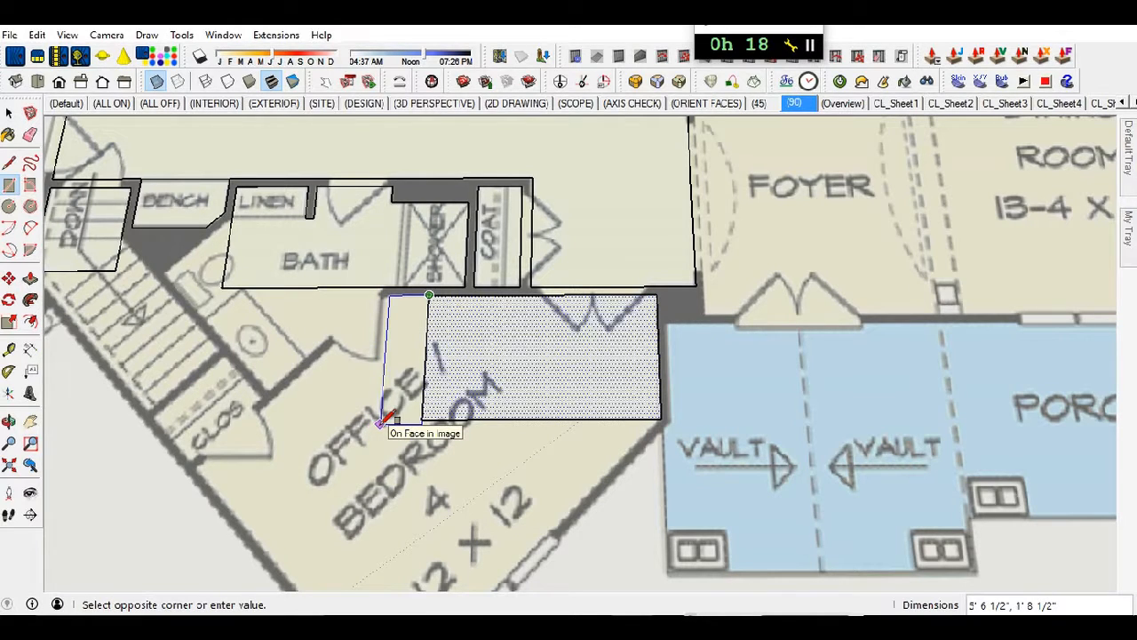
{"action": "left_click", "coordinate": [371, 530]}
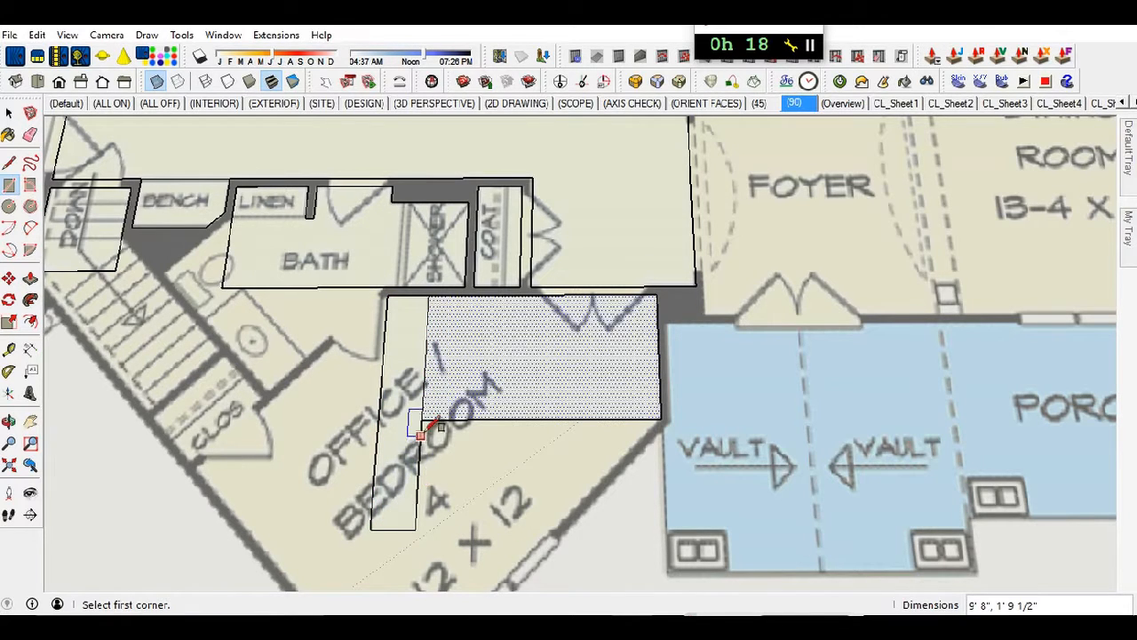
{"action": "left_click", "coordinate": [409, 393]}
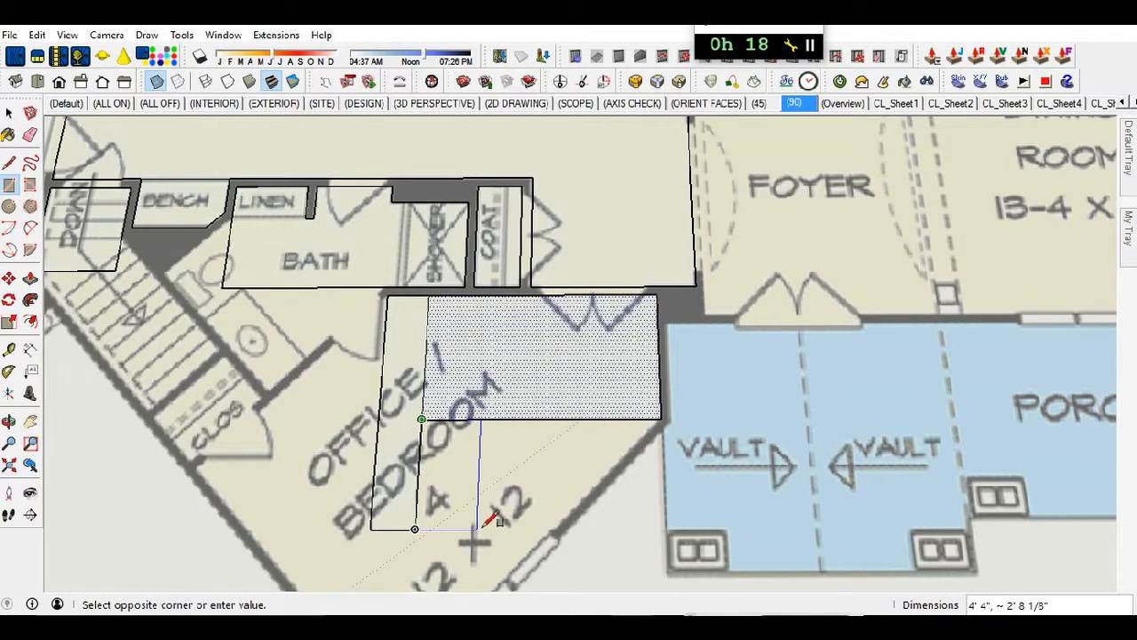
{"action": "left_click", "coordinate": [553, 530]}
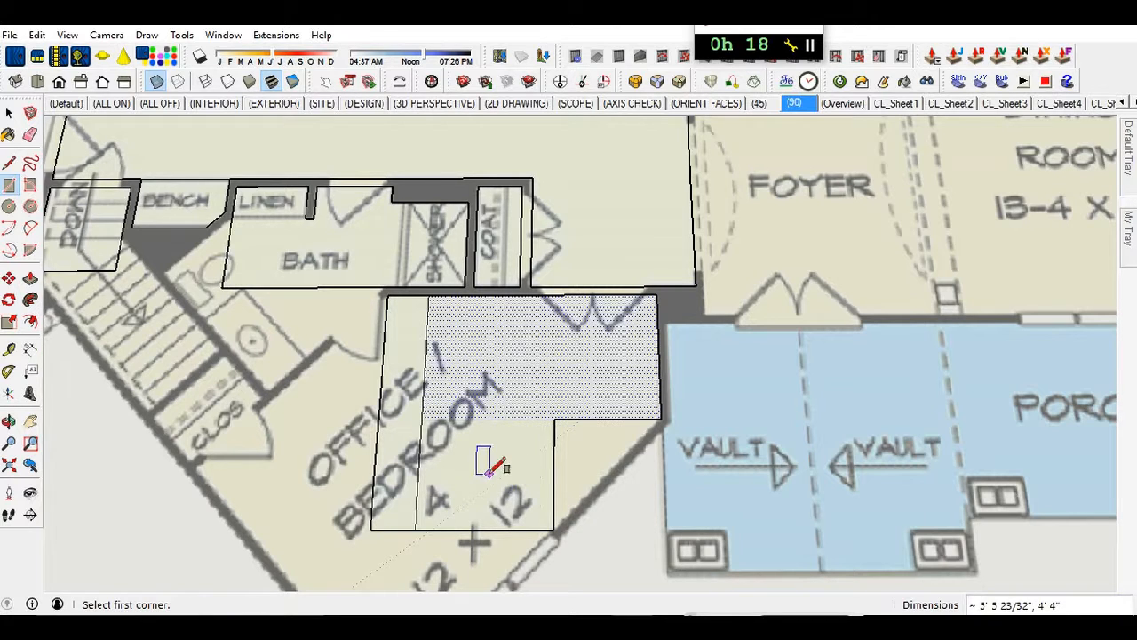
{"action": "key", "text": "e"}
{"action": "mouse_move", "coordinate": [468, 427]}
{"action": "left_mouse_down"}
{"action": "mouse_move", "coordinate": [430, 421]}
{"action": "mouse_move", "coordinate": [436, 403]}
{"action": "left_mouse_up"}
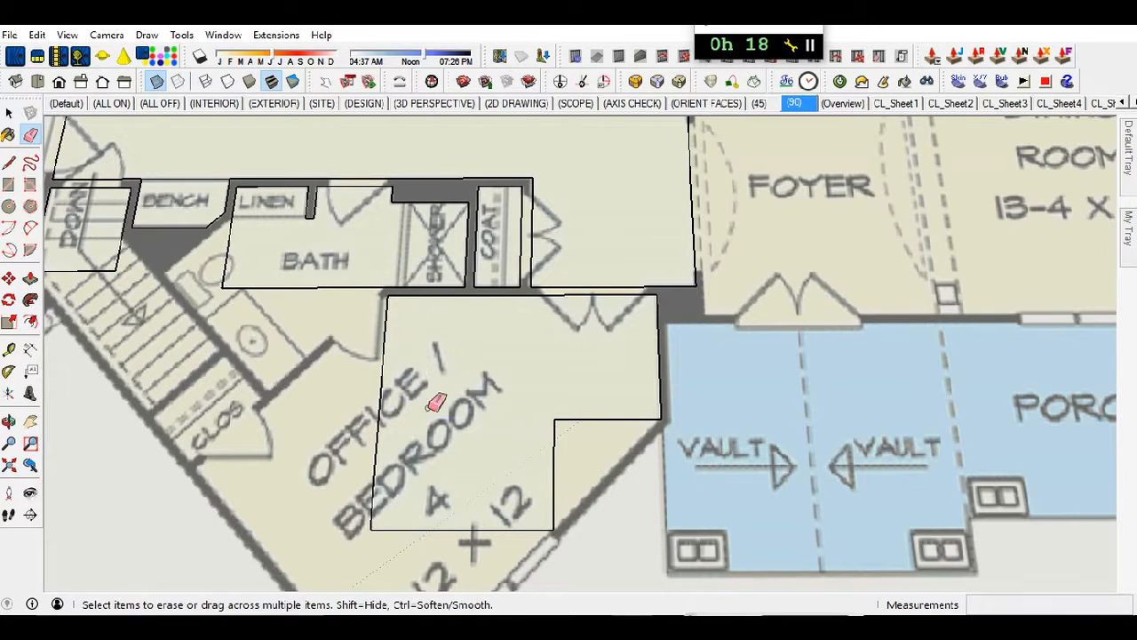
- Switch to the (45) scene's rotated axes and draw a rectangle about 5' 2" by 3' 4 1/2" in the office/bedroom 4 corner by the garage
{"action": "scroll", "coordinate": [190, 330], "scroll_direction": "down", "scroll_amount": 4}
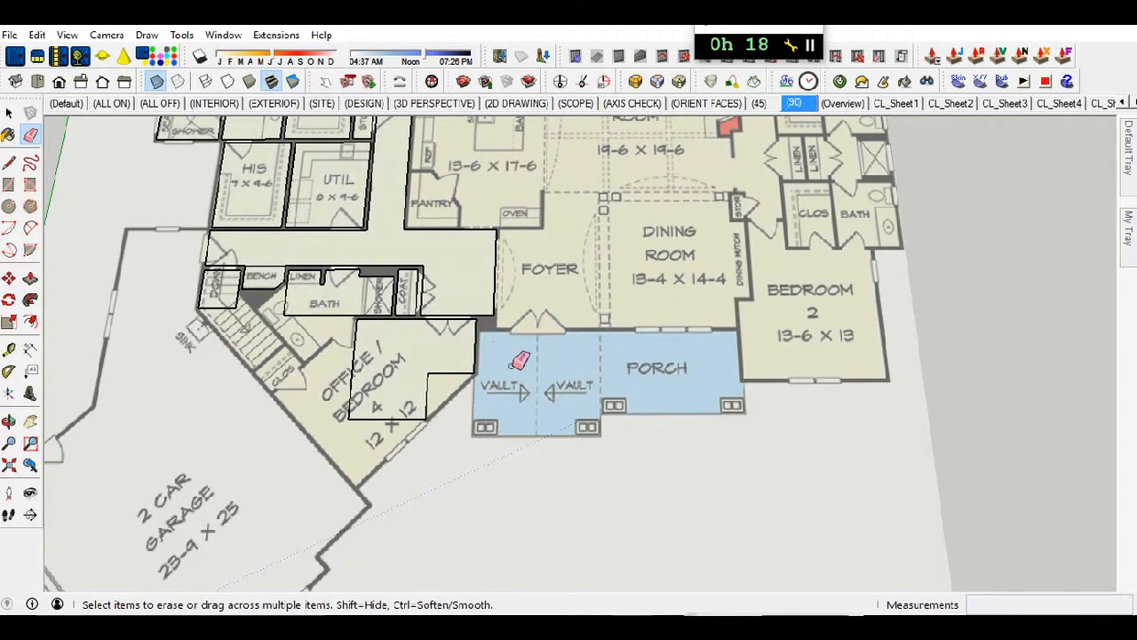
{"action": "scroll", "coordinate": [521, 360], "scroll_direction": "down", "scroll_amount": 1}
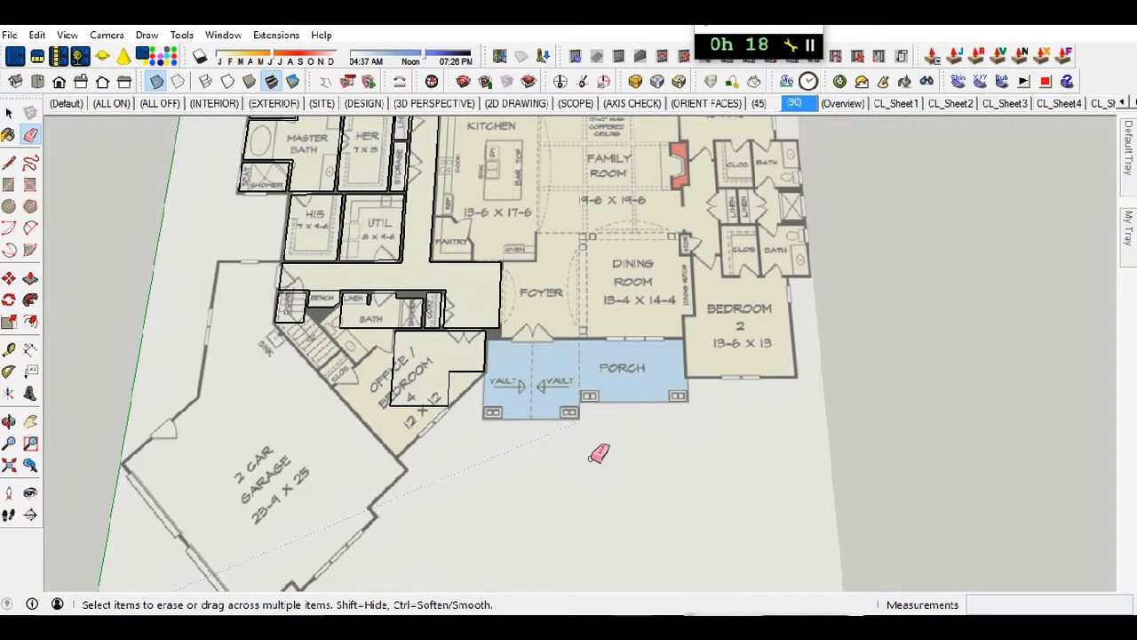
{"action": "left_click", "coordinate": [764, 105]}
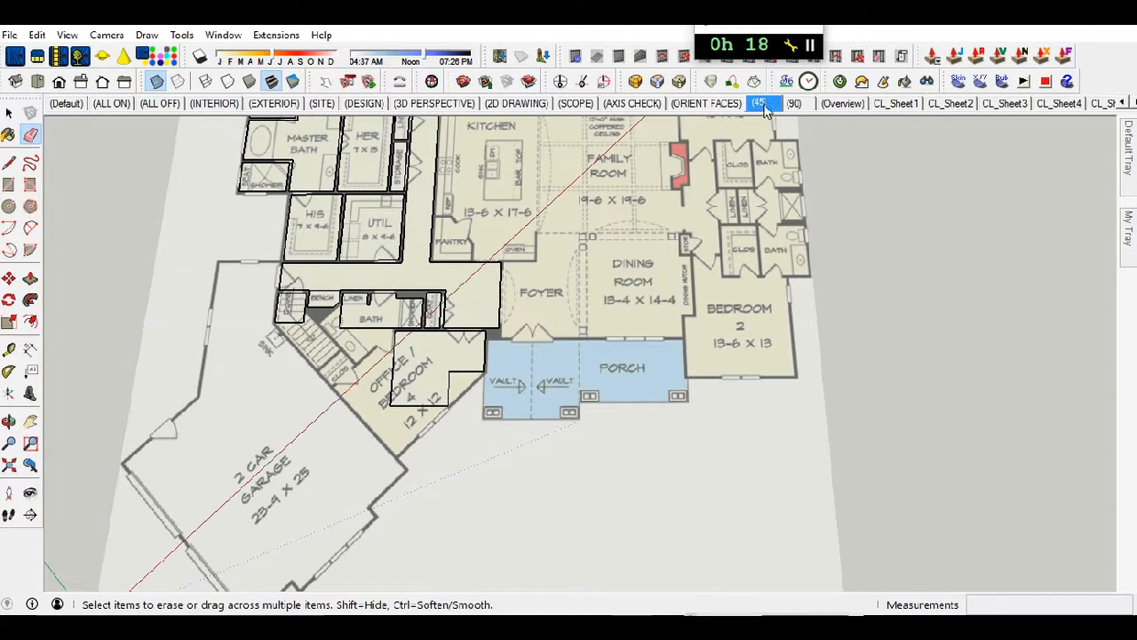
{"action": "key", "text": "r"}
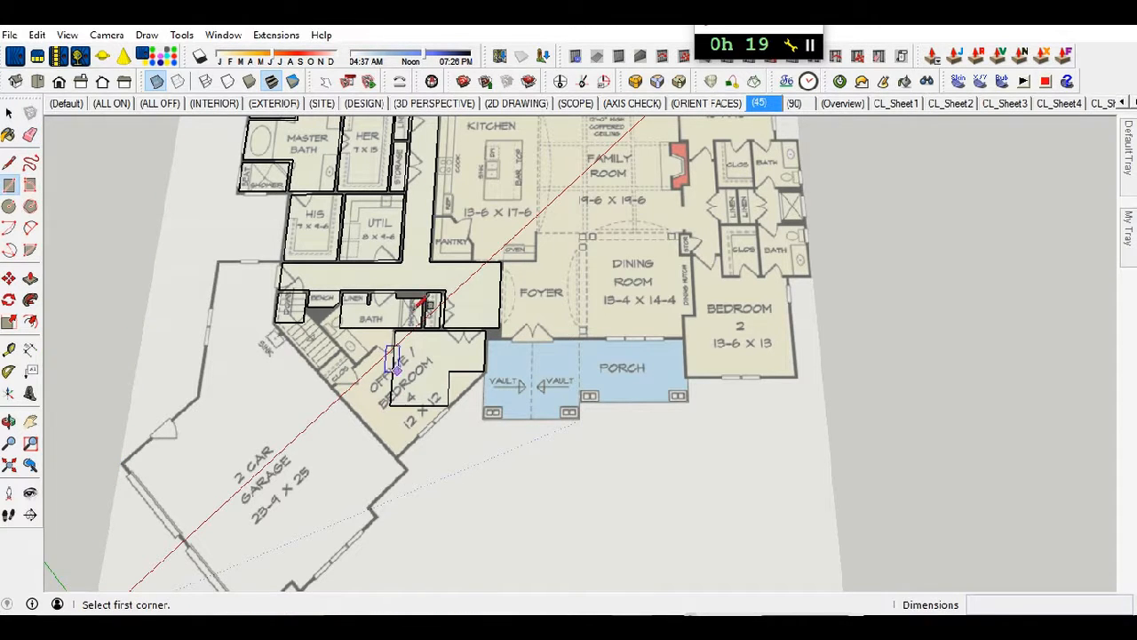
{"action": "scroll", "coordinate": [427, 400], "scroll_direction": "up", "scroll_amount": 3}
{"action": "scroll", "coordinate": [258, 293], "scroll_direction": "up", "scroll_amount": 2}
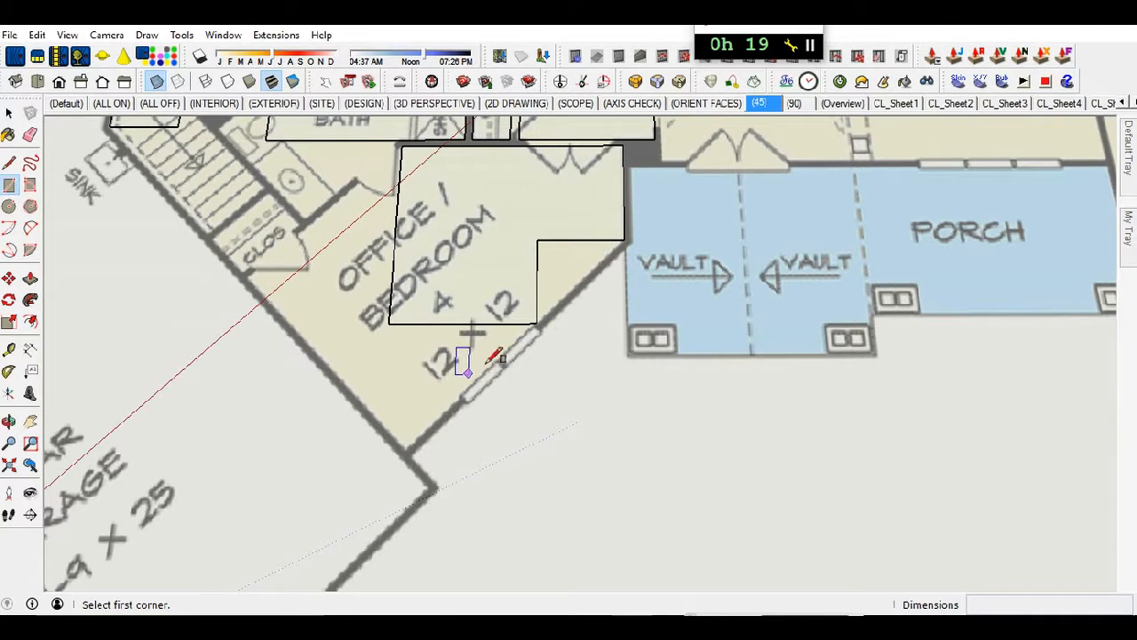
{"action": "left_click", "coordinate": [389, 323]}
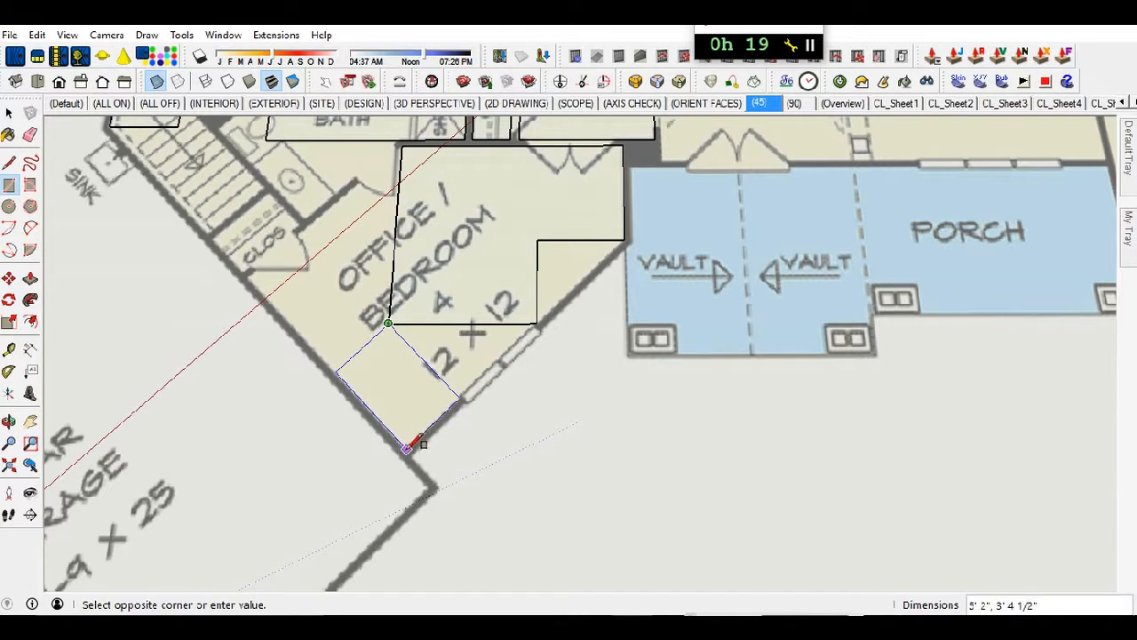
{"action": "left_click", "coordinate": [406, 448]}
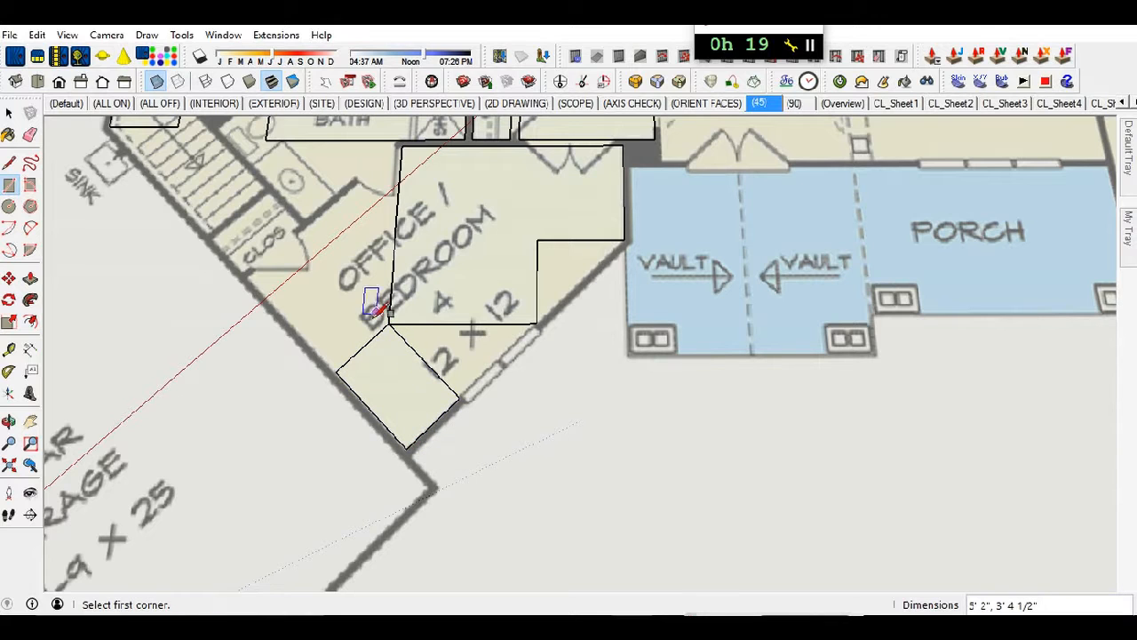
- Draw angled office/bedroom 4 rectangles about 10' 2 1/2" by 6' 10" along the closet wall and 11' 4" by 5' 2" along the window wall
{"action": "left_click", "coordinate": [335, 371]}
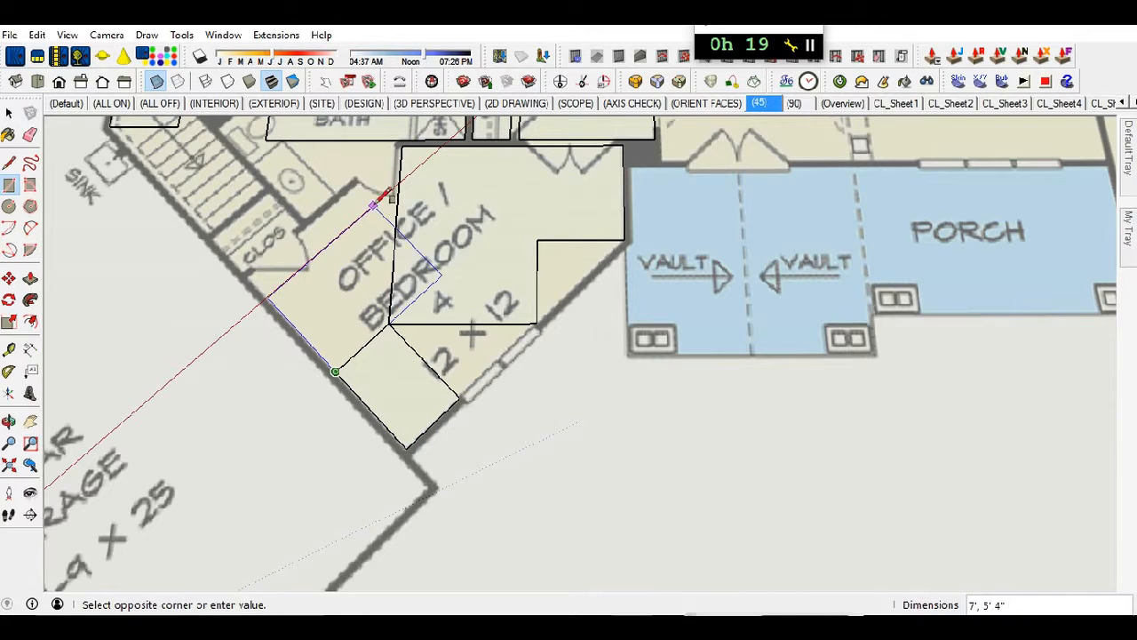
{"action": "left_click", "coordinate": [402, 146]}
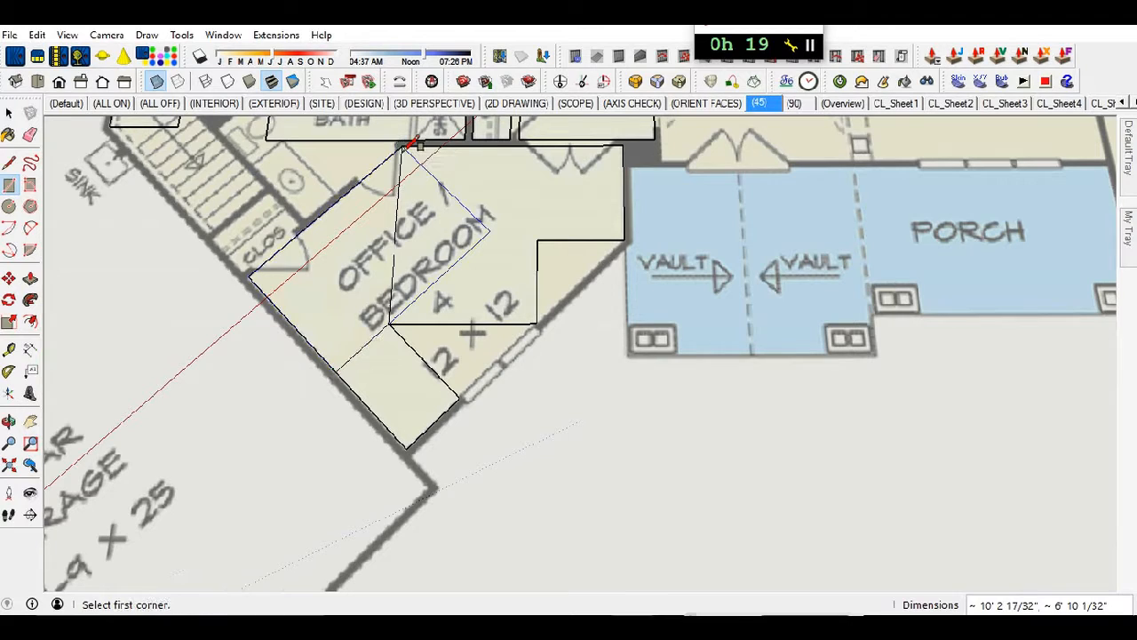
{"action": "left_click", "coordinate": [389, 323]}
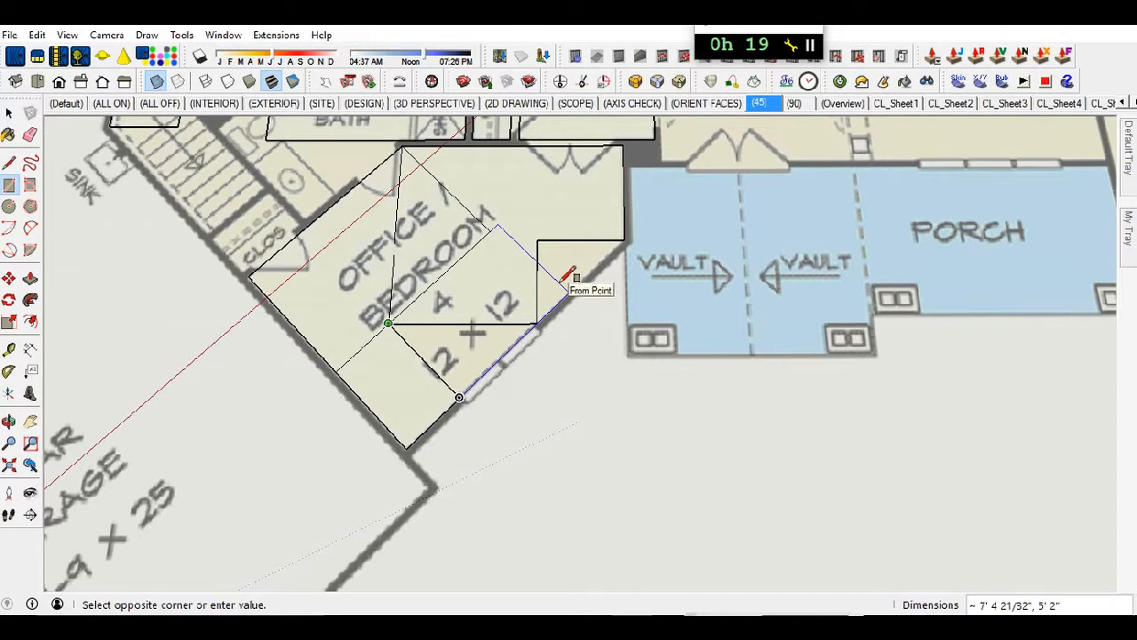
{"action": "left_click", "coordinate": [624, 239]}
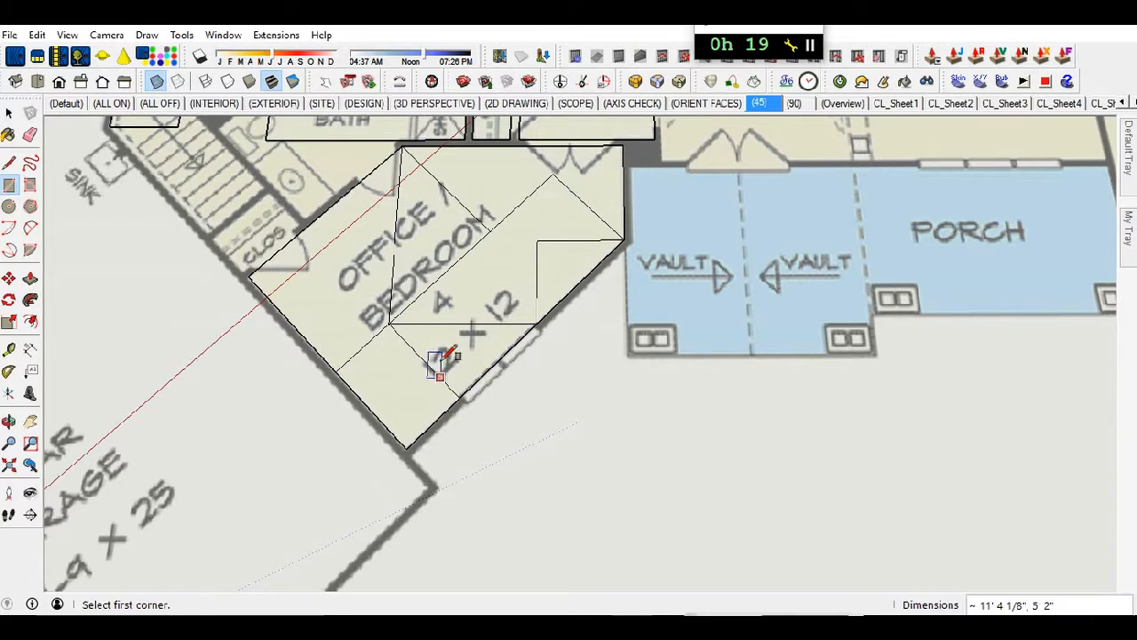
- Erase all dividing lines inside office/bedroom 4 so its overlapping rectangles merge into one face
{"action": "key", "text": "e"}
{"action": "mouse_move", "coordinate": [480, 259]}
{"action": "left_mouse_down"}
{"action": "mouse_move", "coordinate": [393, 327]}
{"action": "mouse_move", "coordinate": [392, 311]}
{"action": "mouse_move", "coordinate": [402, 318]}
{"action": "left_mouse_up"}
{"action": "mouse_move", "coordinate": [449, 224]}
{"action": "left_mouse_down"}
{"action": "mouse_move", "coordinate": [548, 238]}
{"action": "mouse_move", "coordinate": [575, 205]}
{"action": "mouse_move", "coordinate": [525, 208]}
{"action": "left_mouse_up"}
{"action": "scroll", "coordinate": [667, 421], "scroll_direction": "down", "scroll_amount": 5}
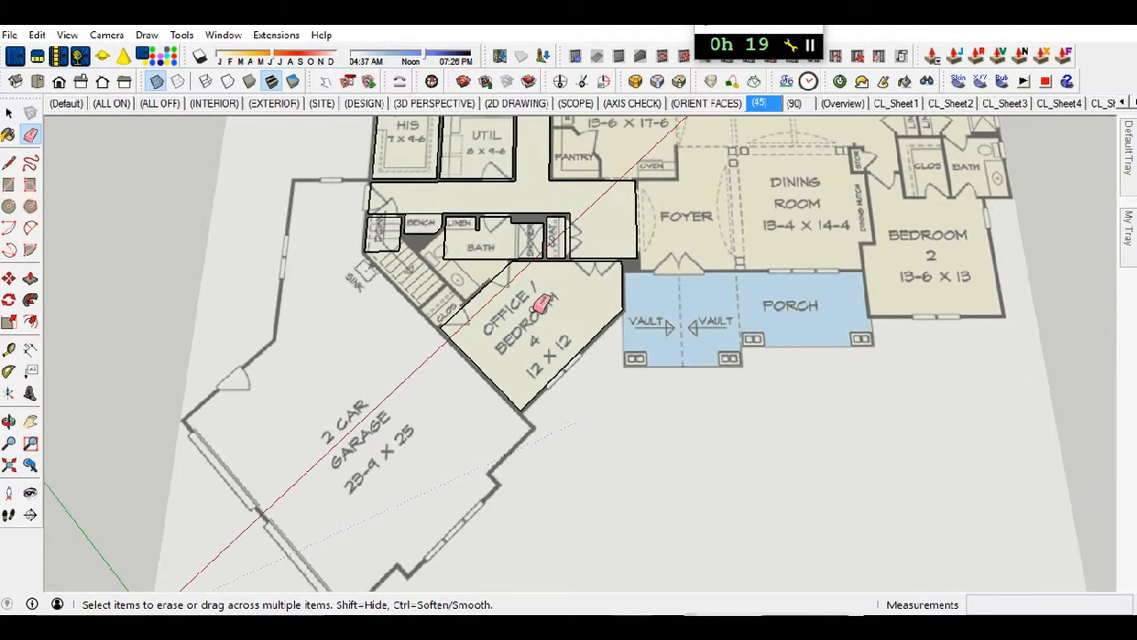
- Draw an angled rectangle about 3' 7" by 2' 5 1/2" over the closet beside office/bedroom 4
{"action": "scroll", "coordinate": [475, 336], "scroll_direction": "up", "scroll_amount": 5}
{"action": "scroll", "coordinate": [475, 336], "scroll_direction": "up", "scroll_amount": 3}
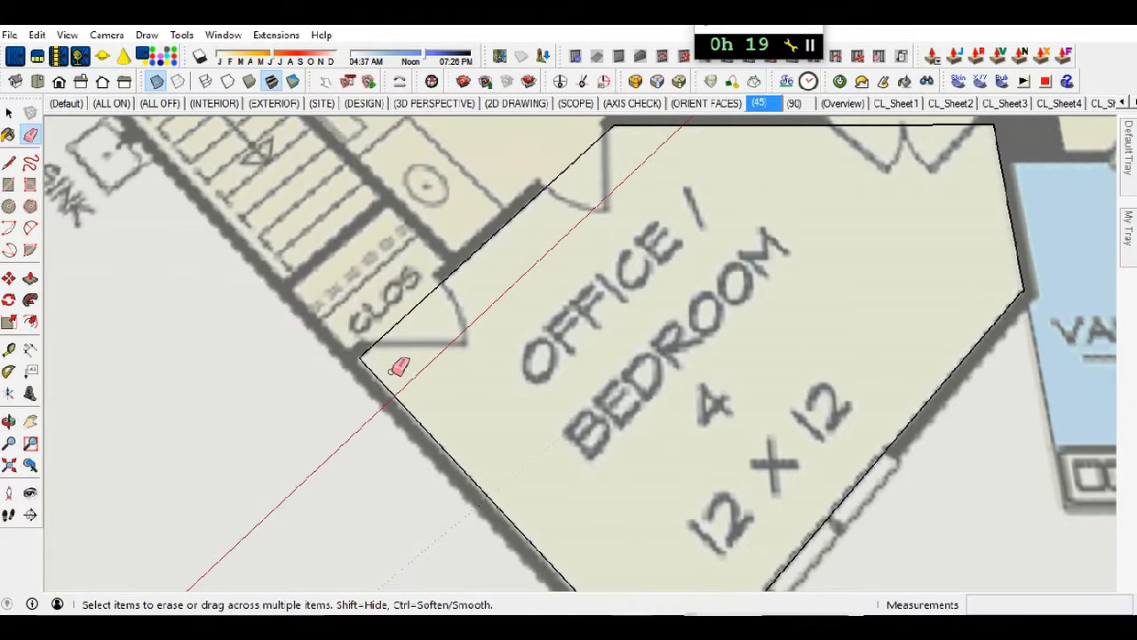
{"action": "key", "text": "r"}
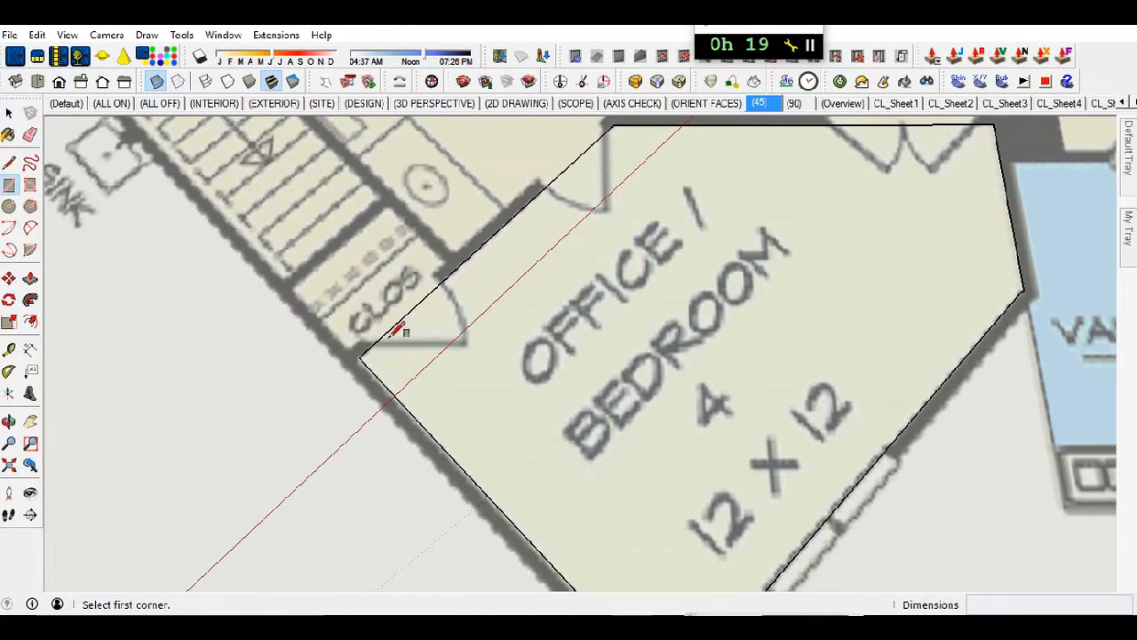
{"action": "left_click", "coordinate": [347, 346]}
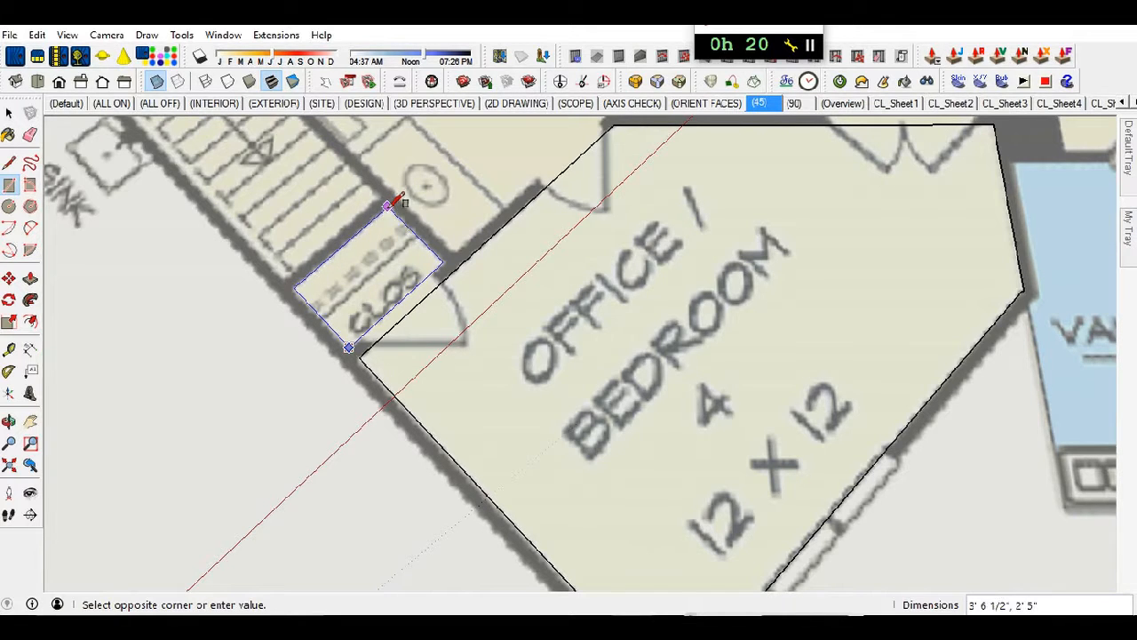
{"action": "left_click", "coordinate": [391, 206]}
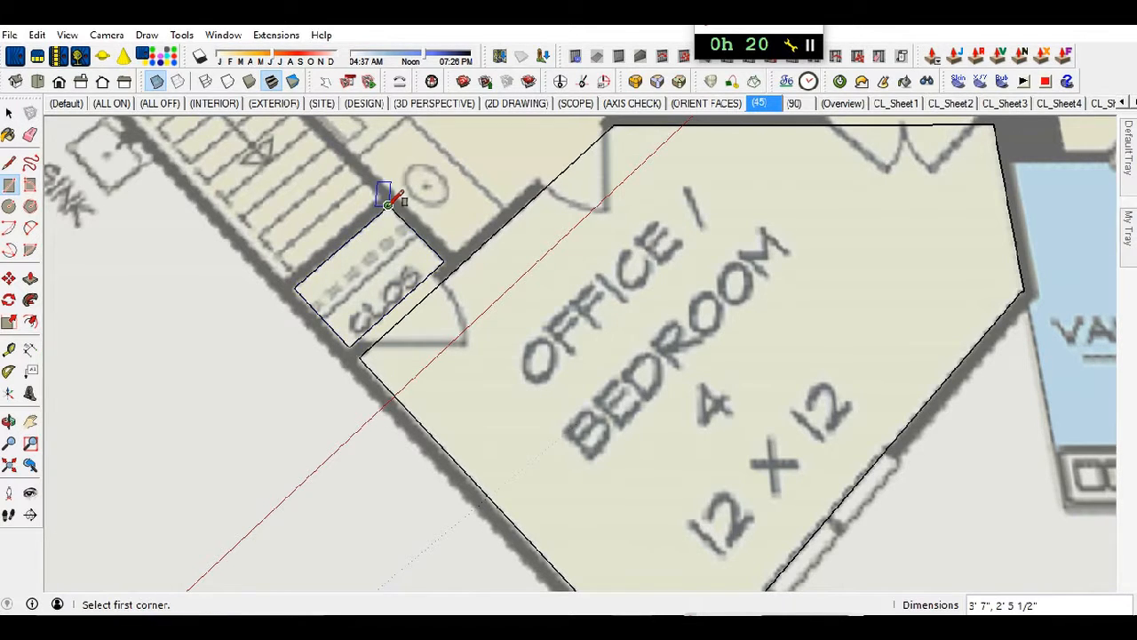
{"action": "scroll", "coordinate": [542, 347], "scroll_direction": "down", "scroll_amount": 2}
{"action": "left_click", "coordinate": [398, 318]}
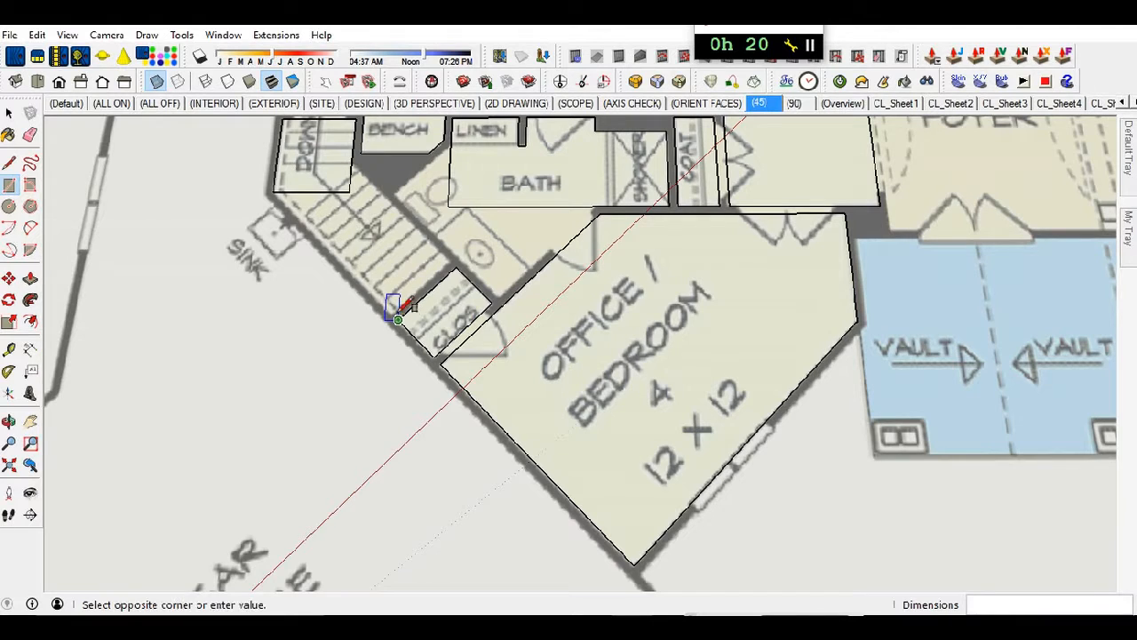
{"action": "key", "text": "Escape"}
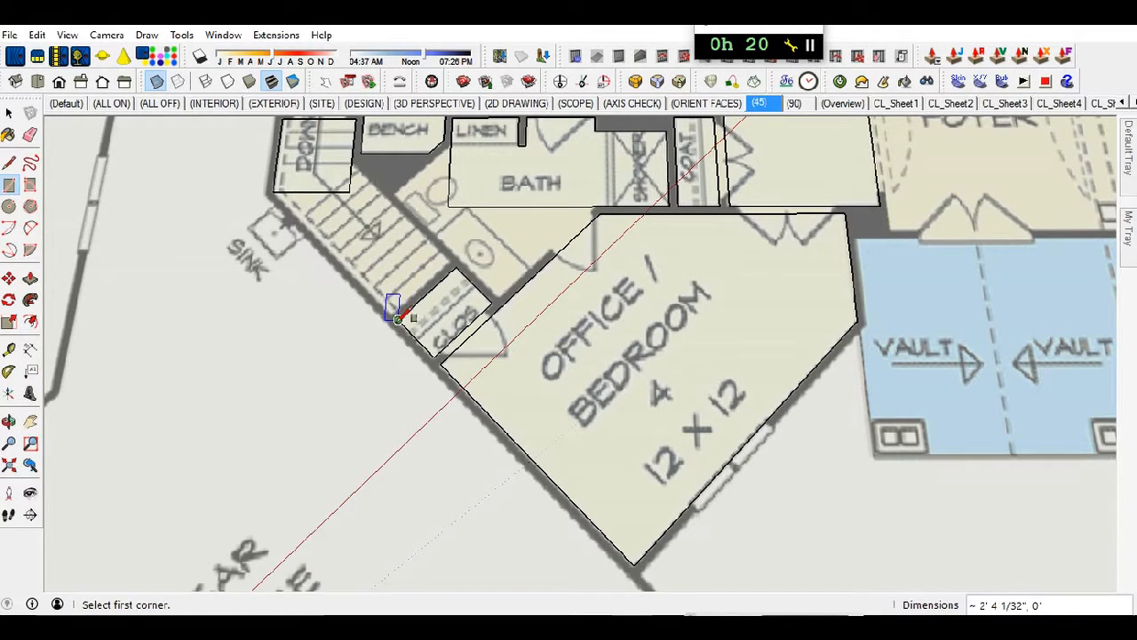
- Draw an angled rectangle about 3' 7" by 8' 7 1/2" over the stairs, from the closet wall to the outer corner of the stair landing
{"action": "scroll", "coordinate": [396, 311], "scroll_direction": "up", "scroll_amount": 5}
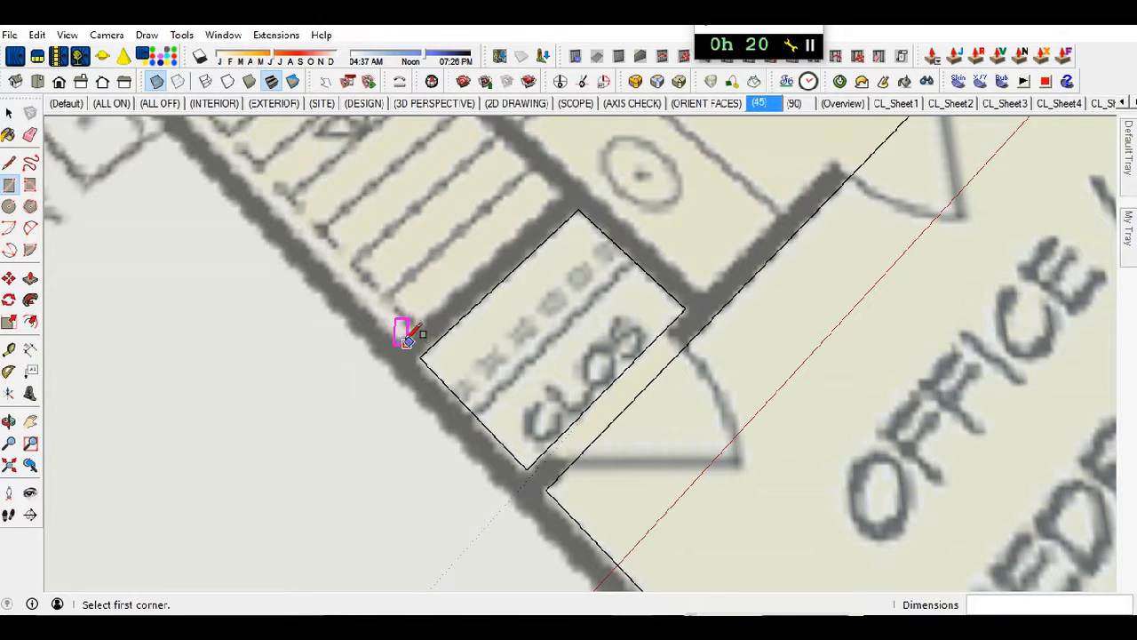
{"action": "left_click", "coordinate": [407, 342]}
{"action": "scroll", "coordinate": [460, 258], "scroll_direction": "down", "scroll_amount": 3}
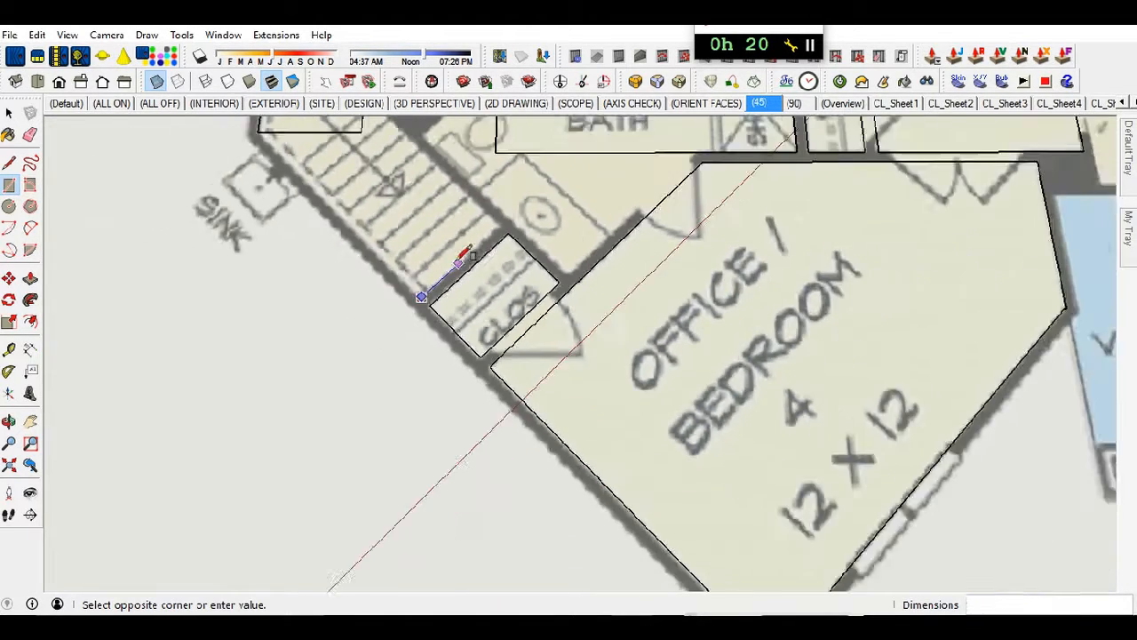
{"action": "scroll", "coordinate": [463, 256], "scroll_direction": "down", "scroll_amount": 2}
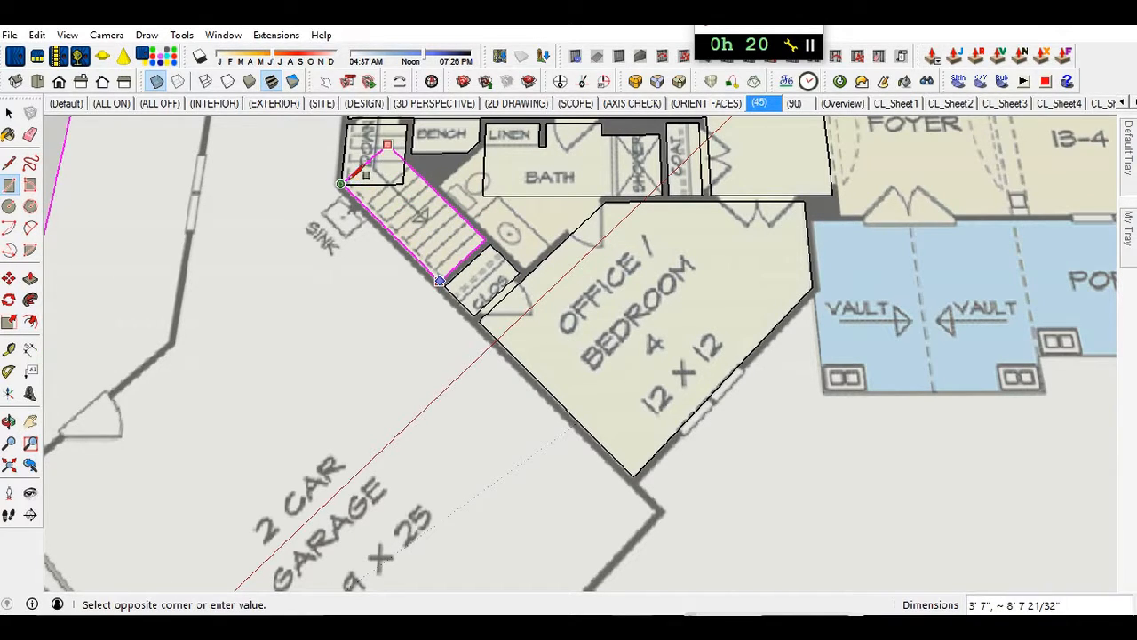
{"action": "left_click", "coordinate": [347, 181]}
- Erase the overlapping lines between the angled stair rectangle and the stair landing to merge them into one face
{"action": "scroll", "coordinate": [377, 140], "scroll_direction": "up", "scroll_amount": 3}
{"action": "key", "text": "e"}
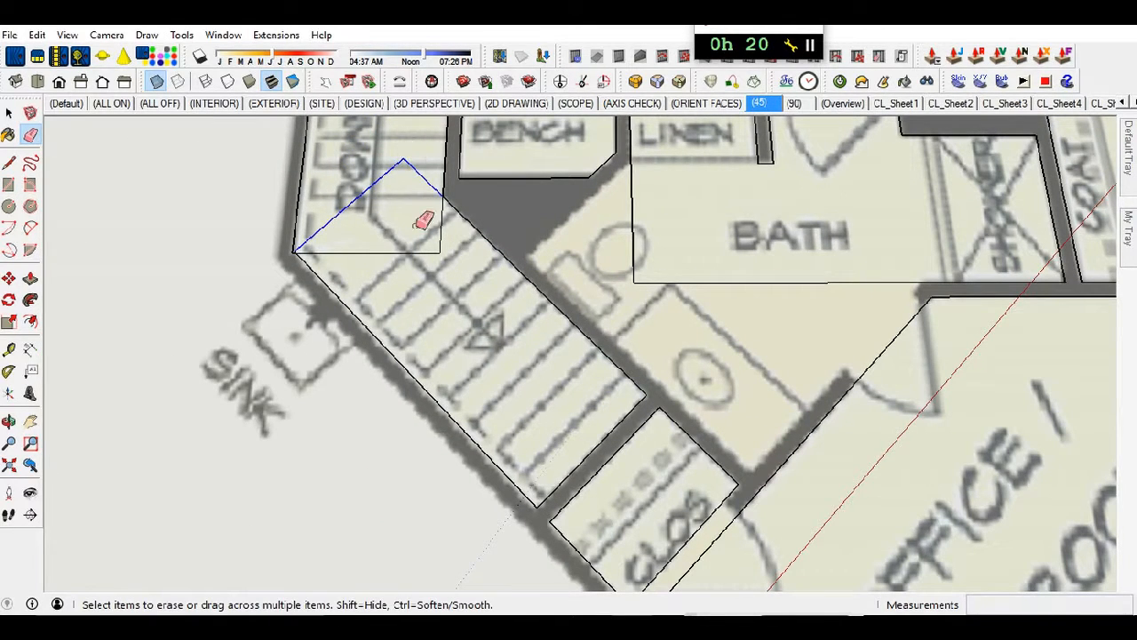
{"action": "left_click", "coordinate": [442, 245]}
{"action": "scroll", "coordinate": [436, 241], "scroll_direction": "down", "scroll_amount": 5}
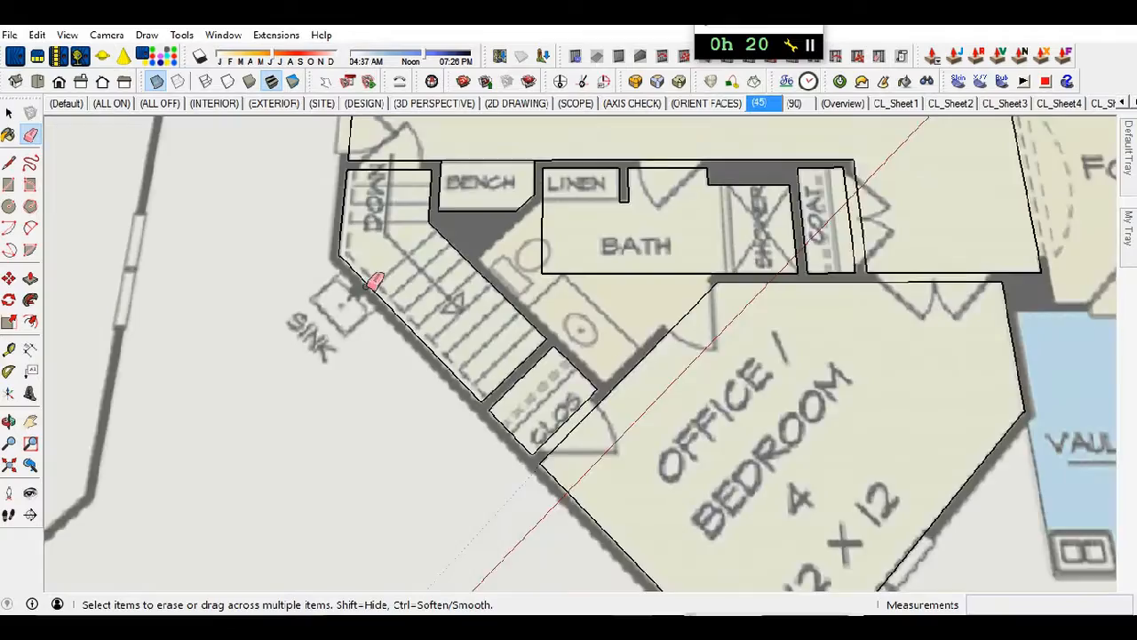
- Draw an angled rectangle about 23' 8 1/2" by 23' over the 2 car garage, offset from the office and stair faces by the wall
{"action": "scroll", "coordinate": [507, 398], "scroll_direction": "down", "scroll_amount": 3}
{"action": "scroll", "coordinate": [480, 374], "scroll_direction": "up", "scroll_amount": 3}
{"action": "scroll", "coordinate": [406, 325], "scroll_direction": "down", "scroll_amount": 4}
{"action": "scroll", "coordinate": [494, 382], "scroll_direction": "up", "scroll_amount": 3}
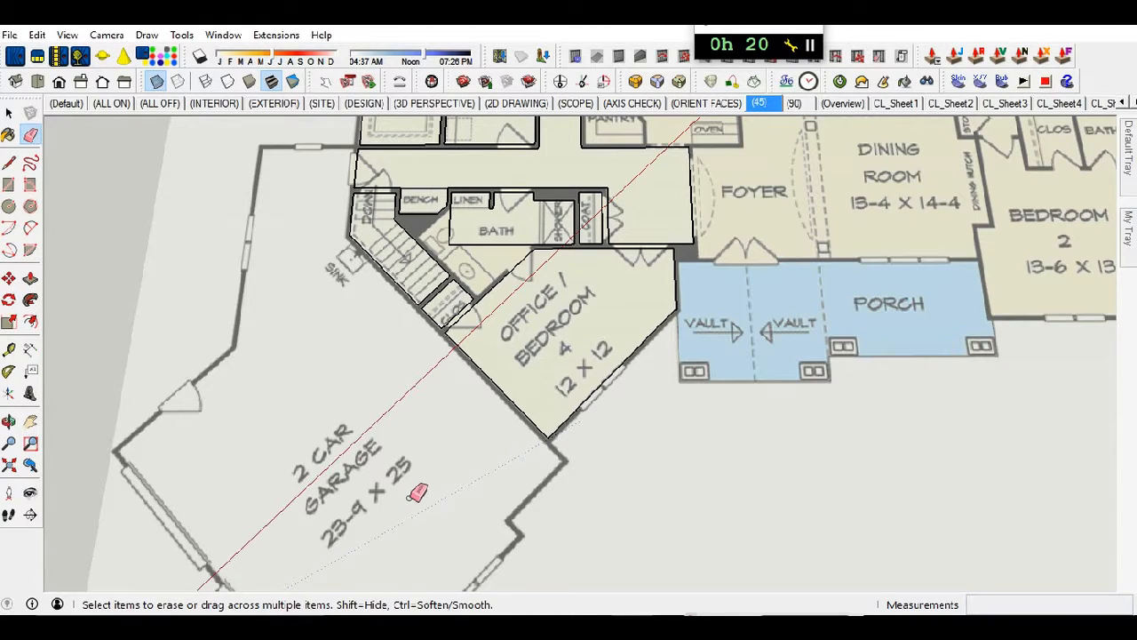
{"action": "scroll", "coordinate": [498, 419], "scroll_direction": "up", "scroll_amount": 4}
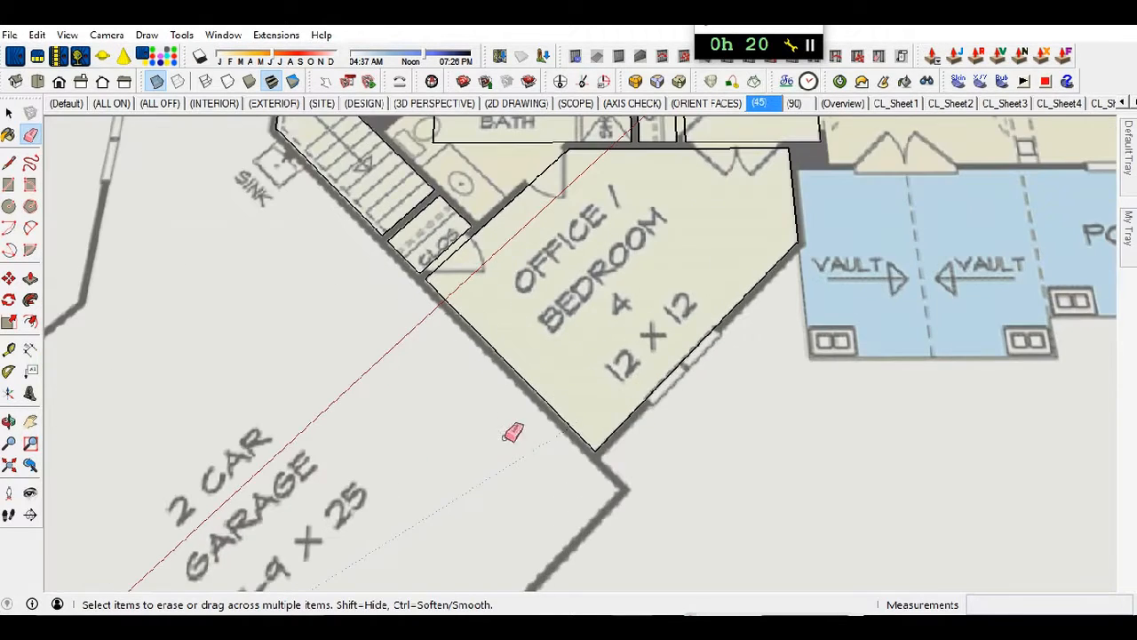
{"action": "key", "text": "r"}
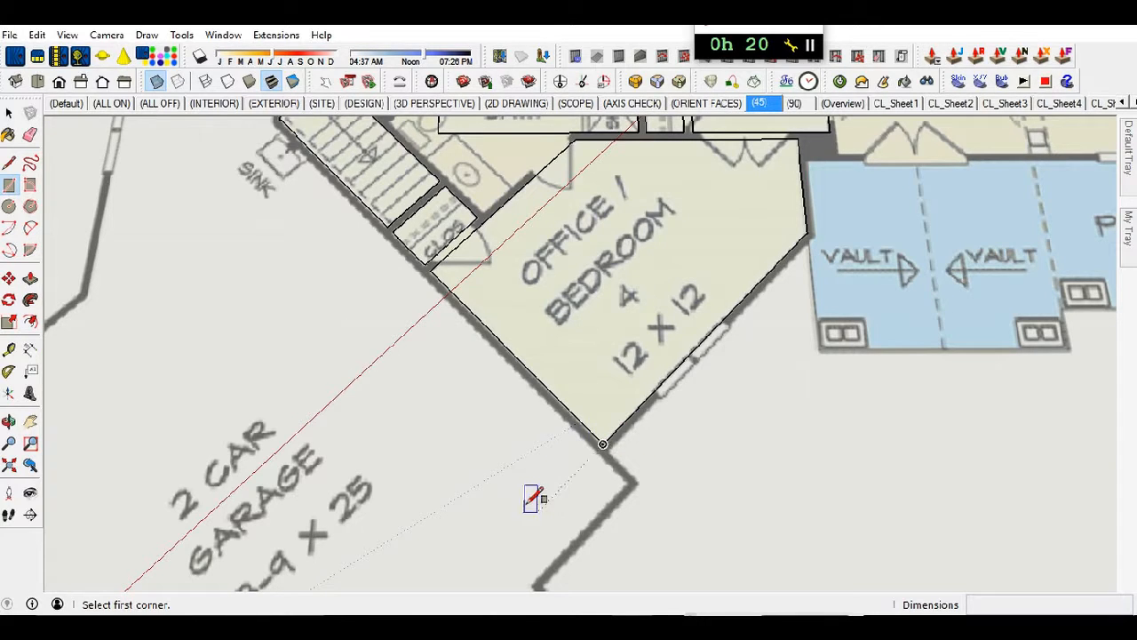
{"action": "left_click", "coordinate": [596, 453]}
{"action": "scroll", "coordinate": [452, 500], "scroll_direction": "down", "scroll_amount": 5}
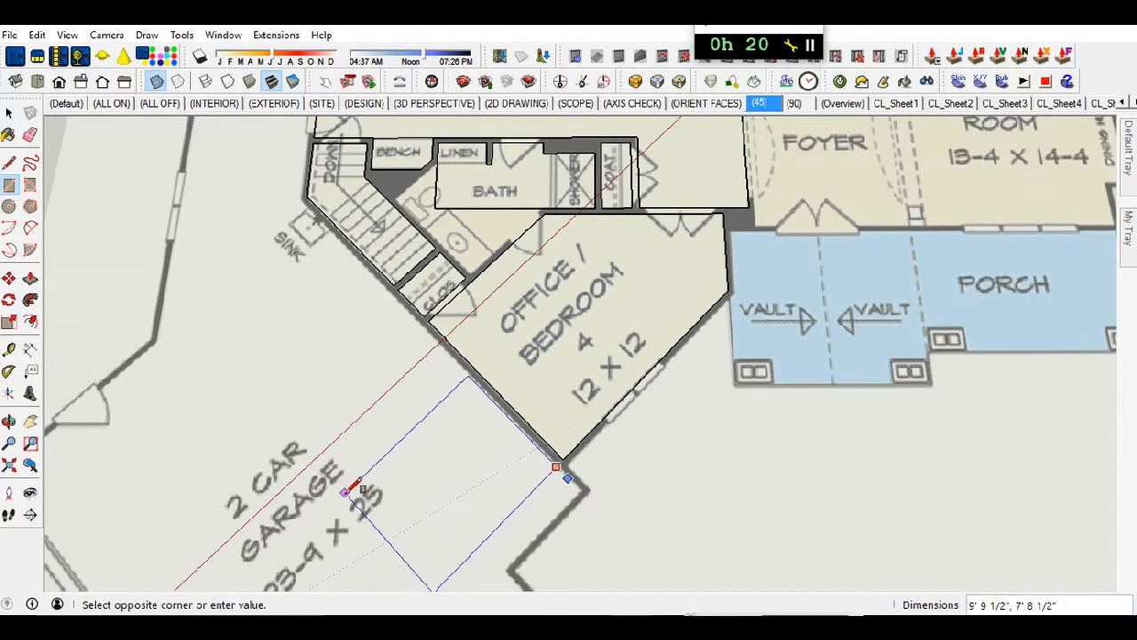
{"action": "scroll", "coordinate": [358, 416], "scroll_direction": "down", "scroll_amount": 2}
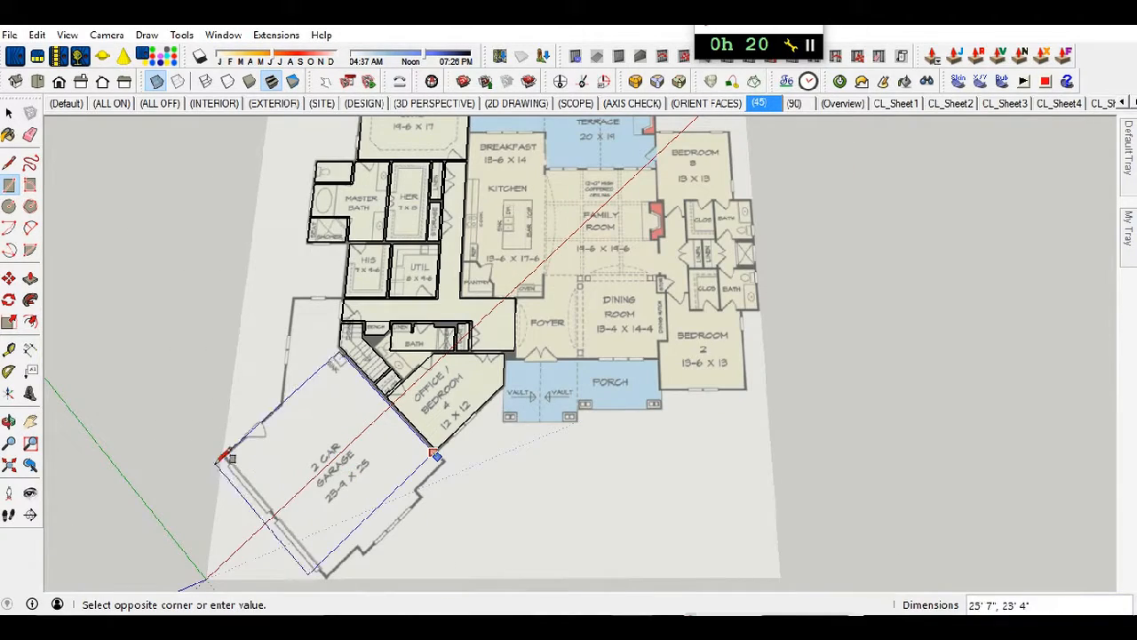
{"action": "scroll", "coordinate": [241, 458], "scroll_direction": "up", "scroll_amount": 5}
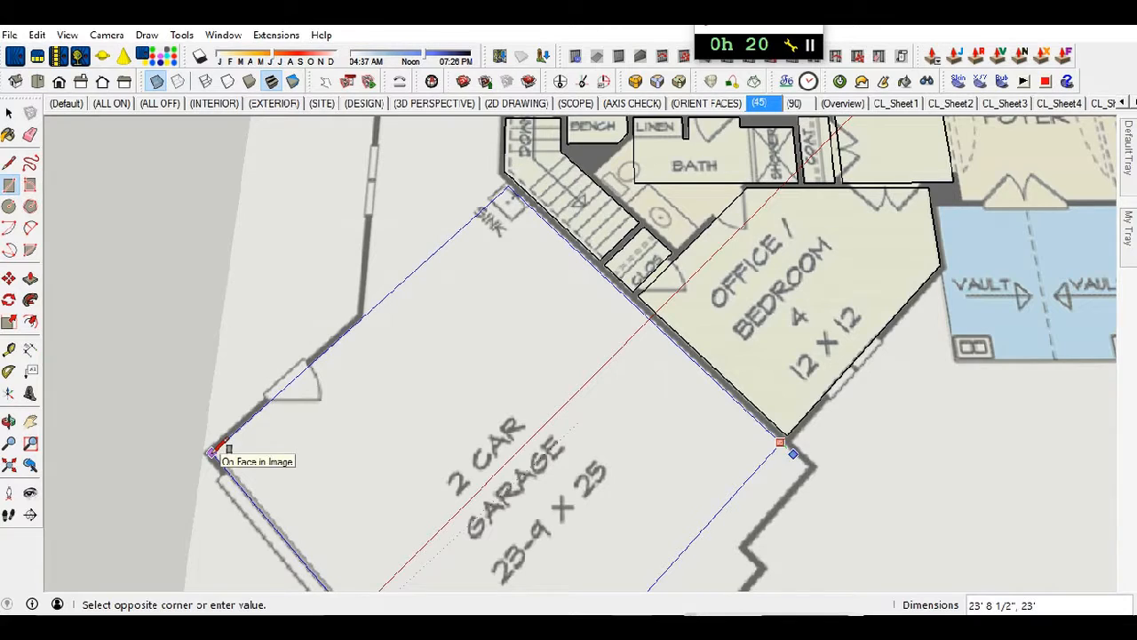
{"action": "left_click", "coordinate": [213, 454]}
- Draw a narrow angled rectangle about 23' 8 1/2" long beside the garage rectangle, reaching the inner corner of the outer garage wall
{"action": "scroll", "coordinate": [235, 356], "scroll_direction": "down", "scroll_amount": 4}
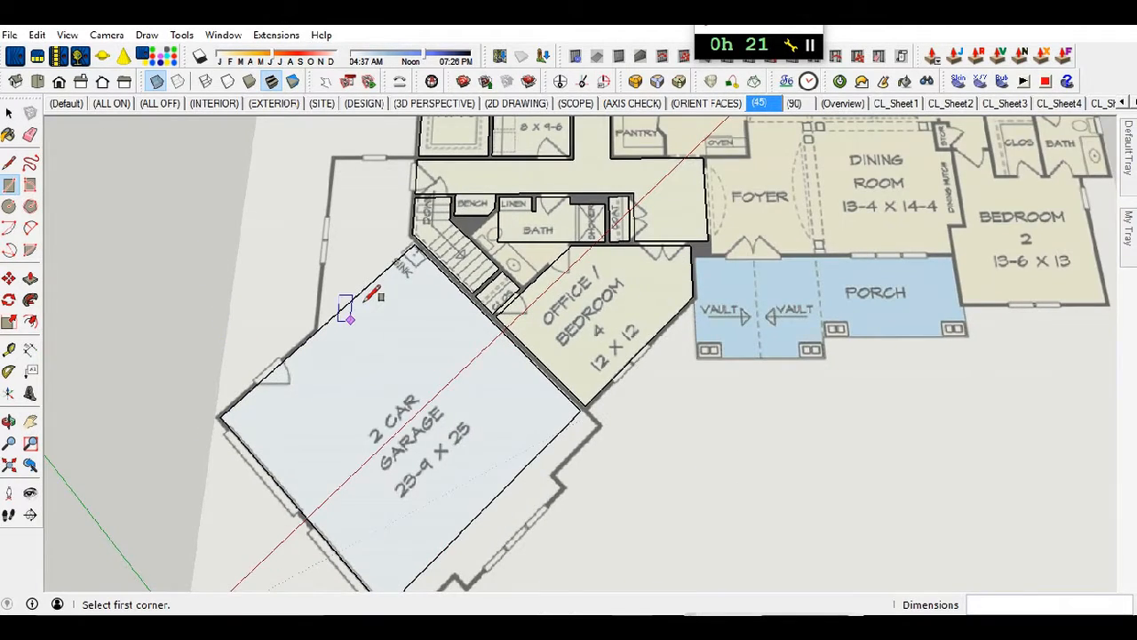
{"action": "scroll", "coordinate": [382, 373], "scroll_direction": "down", "scroll_amount": 3}
{"action": "scroll", "coordinate": [390, 439], "scroll_direction": "up", "scroll_amount": 4}
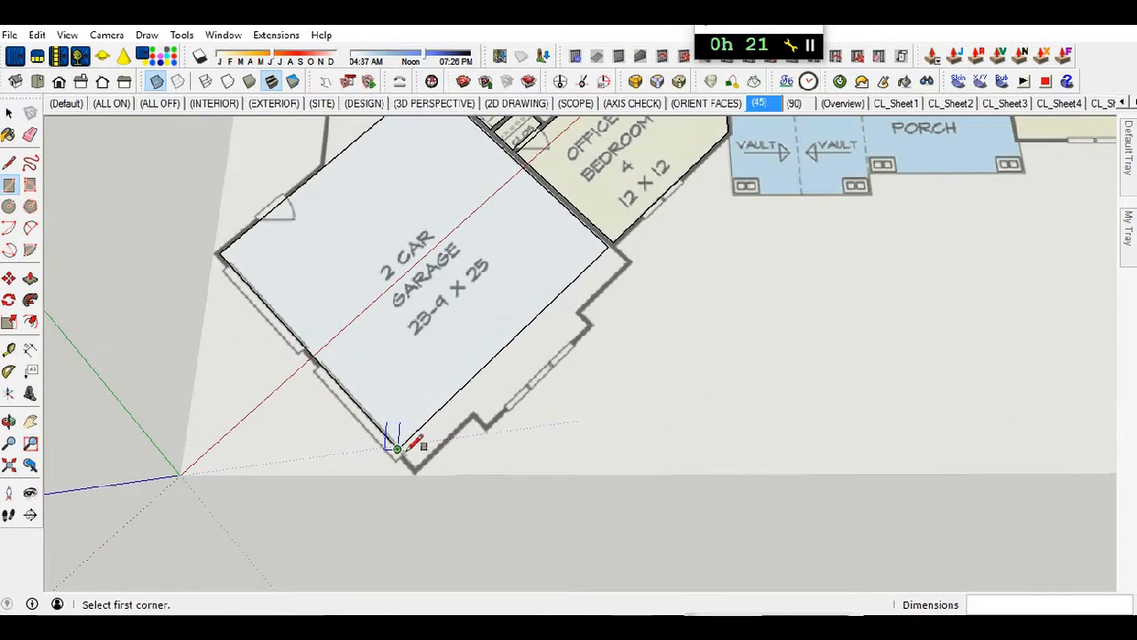
{"action": "left_click", "coordinate": [397, 448]}
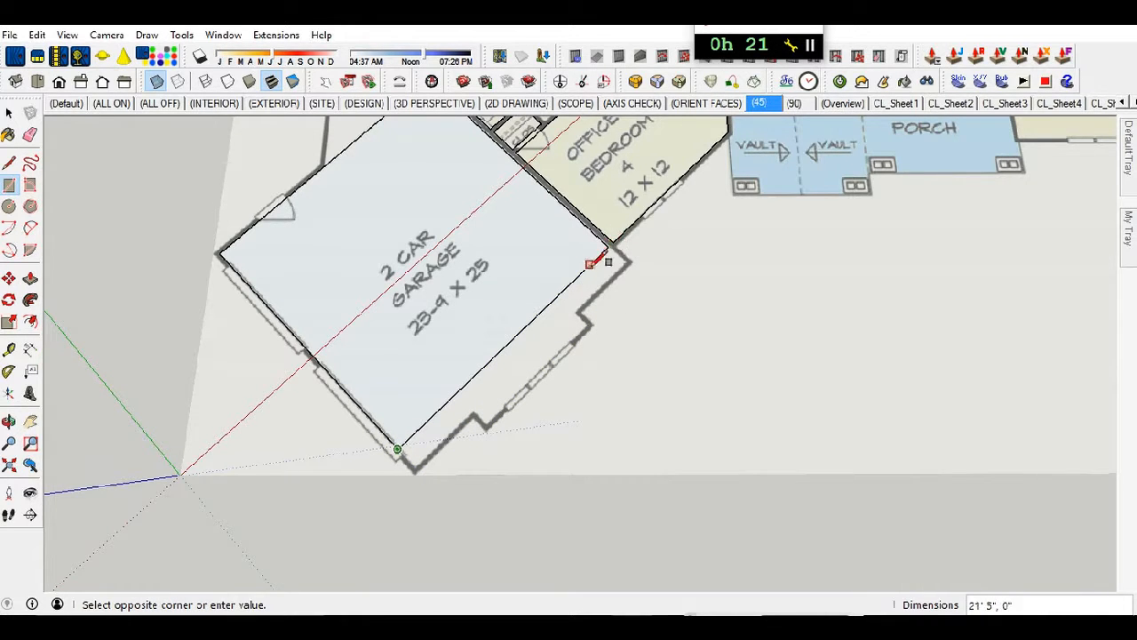
{"action": "scroll", "coordinate": [613, 245], "scroll_direction": "up", "scroll_amount": 4}
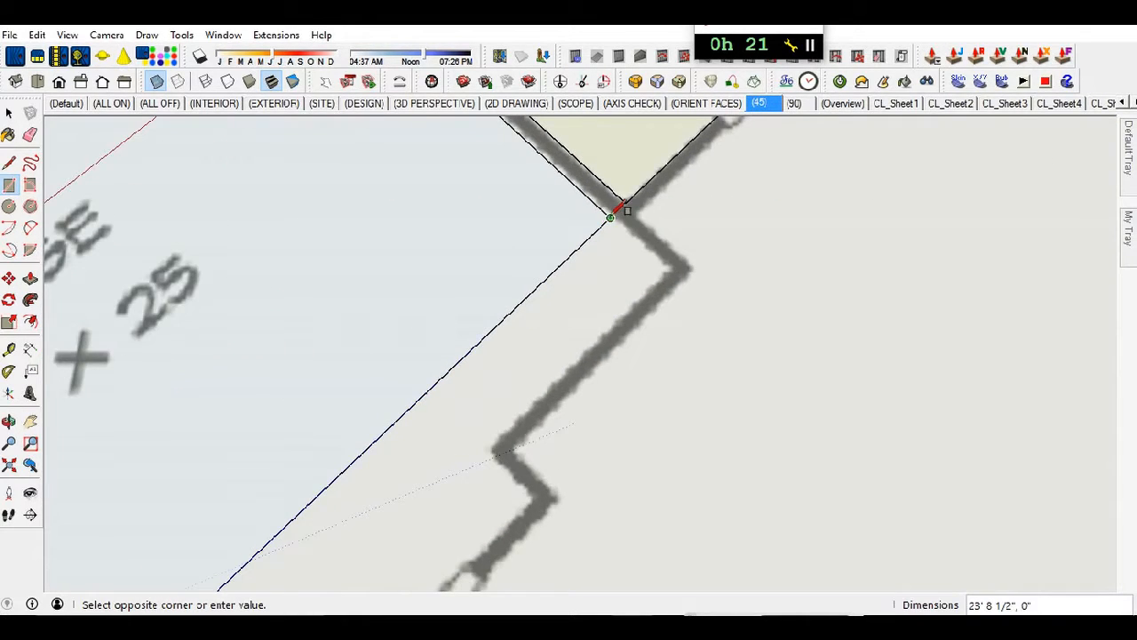
{"action": "left_click", "coordinate": [668, 268]}
{"action": "scroll", "coordinate": [698, 262], "scroll_direction": "down", "scroll_amount": 4}
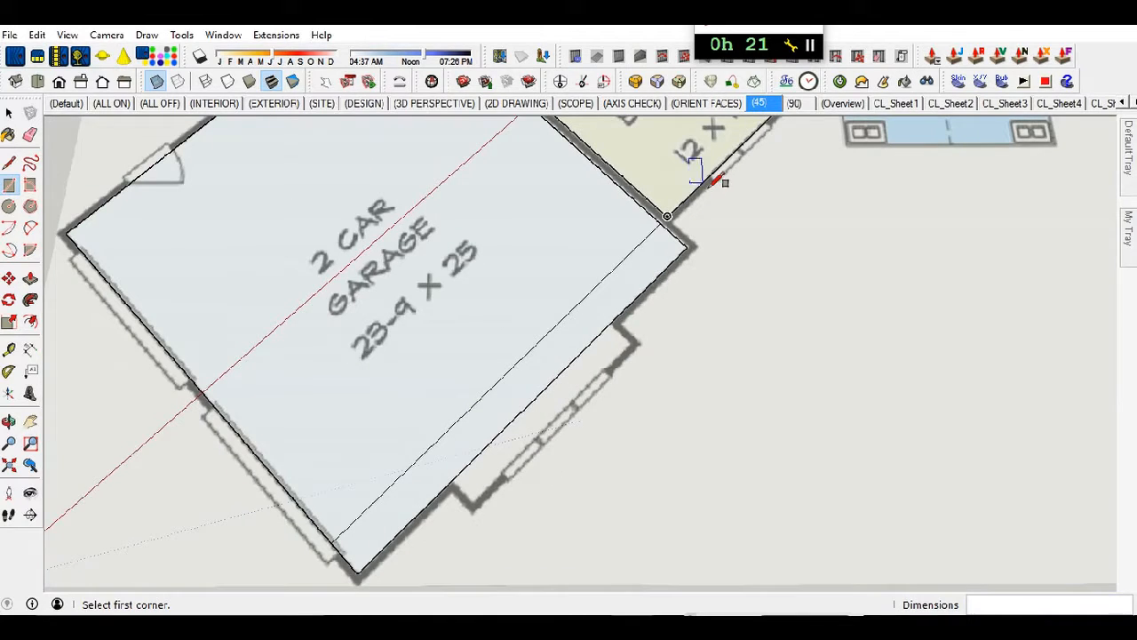
- Draw an angled rectangle over the garage's window bump-out, between the two jogs in the outer wall
{"action": "scroll", "coordinate": [448, 469], "scroll_direction": "up", "scroll_amount": 3}
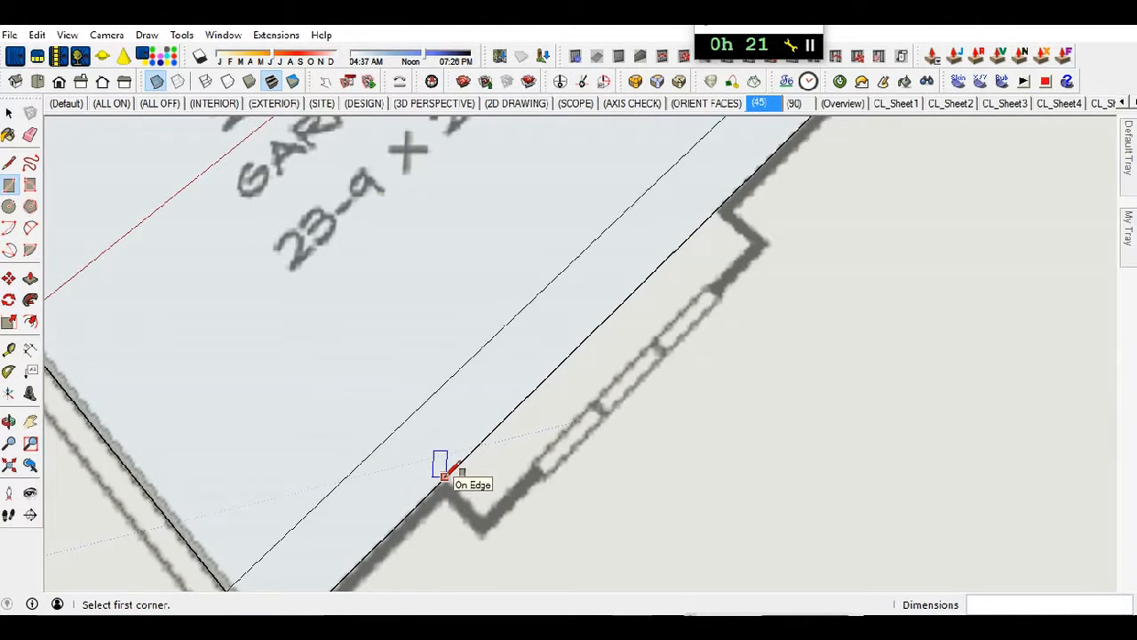
{"action": "left_click", "coordinate": [444, 477]}
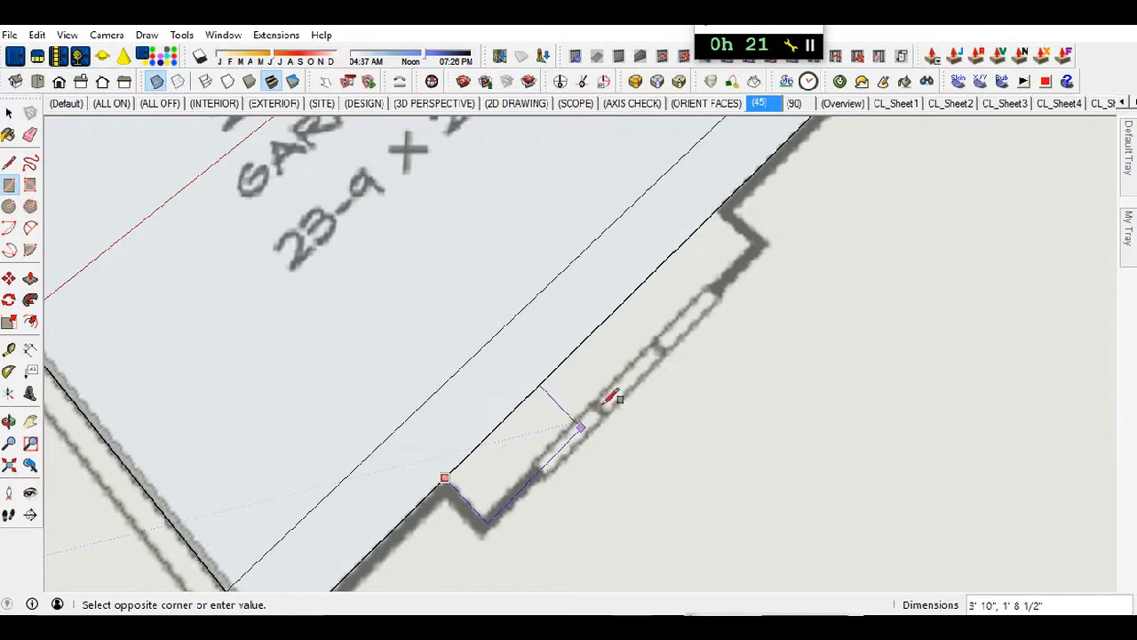
{"action": "left_click", "coordinate": [752, 241]}
- Erase the dividing lines inside the garage so its main area, side strip and window bump-out merge into one face
{"action": "key", "text": "e"}
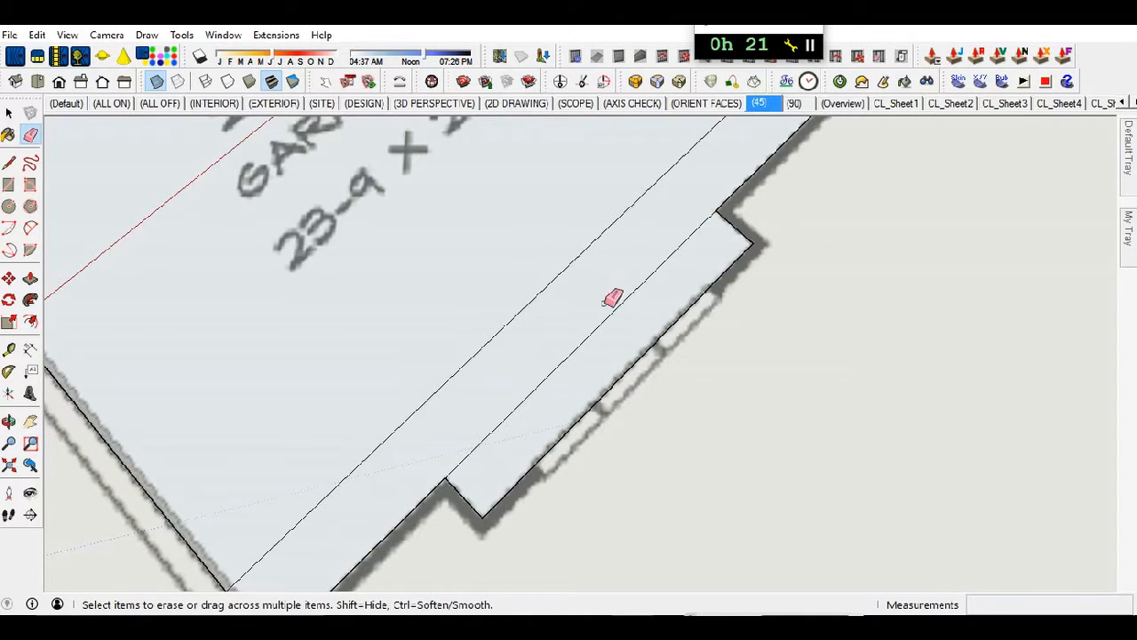
{"action": "mouse_move", "coordinate": [620, 318]}
{"action": "left_mouse_down"}
{"action": "mouse_move", "coordinate": [589, 241]}
{"action": "mouse_move", "coordinate": [584, 254]}
{"action": "left_mouse_up"}
{"action": "scroll", "coordinate": [360, 222], "scroll_direction": "down", "scroll_amount": 2}
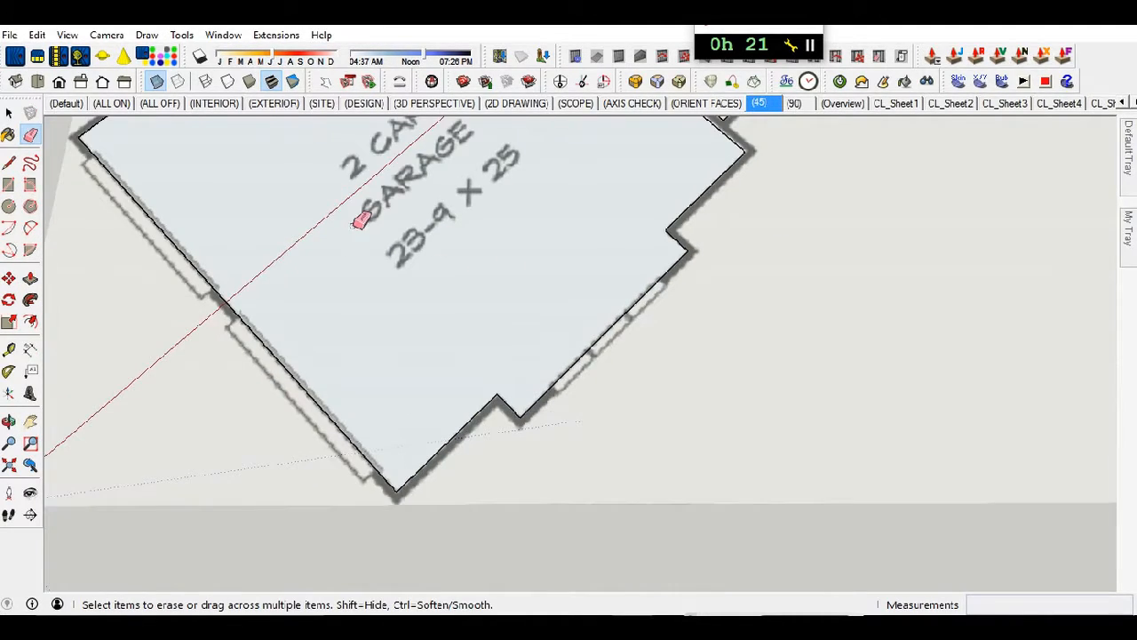
{"action": "scroll", "coordinate": [406, 355], "scroll_direction": "down", "scroll_amount": 4}
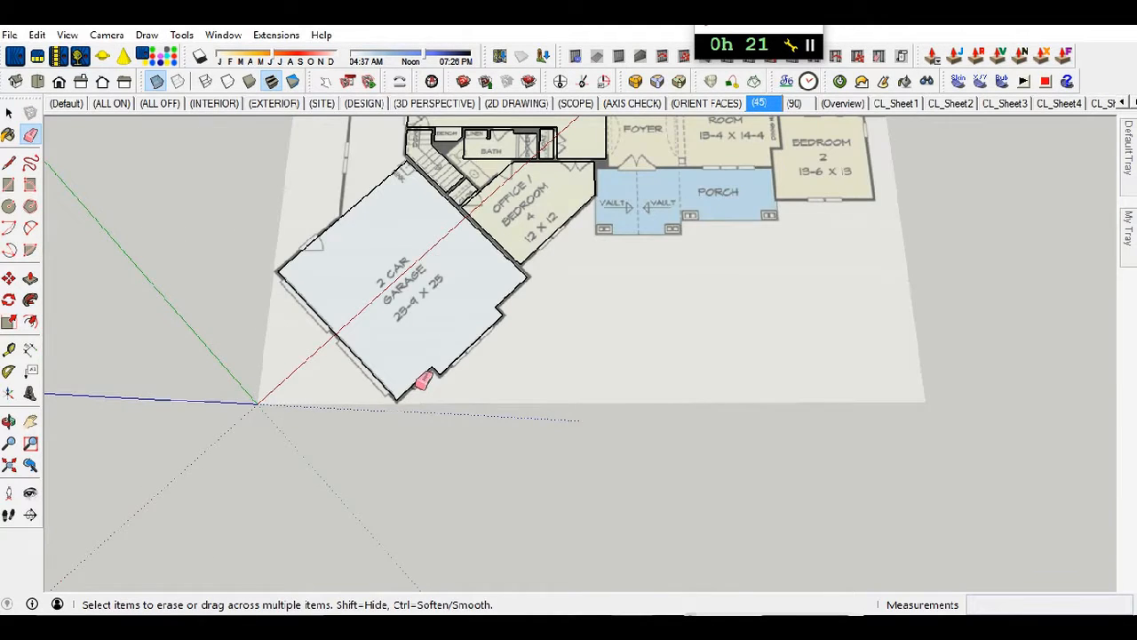
- Draw an angled rectangle about 7' 3 1/2" by 3' 8 1/4" over the toilet and sink area of the bath beside the stairs
{"action": "scroll", "coordinate": [343, 274], "scroll_direction": "up", "scroll_amount": 4}
{"action": "scroll", "coordinate": [307, 309], "scroll_direction": "down", "scroll_amount": 2}
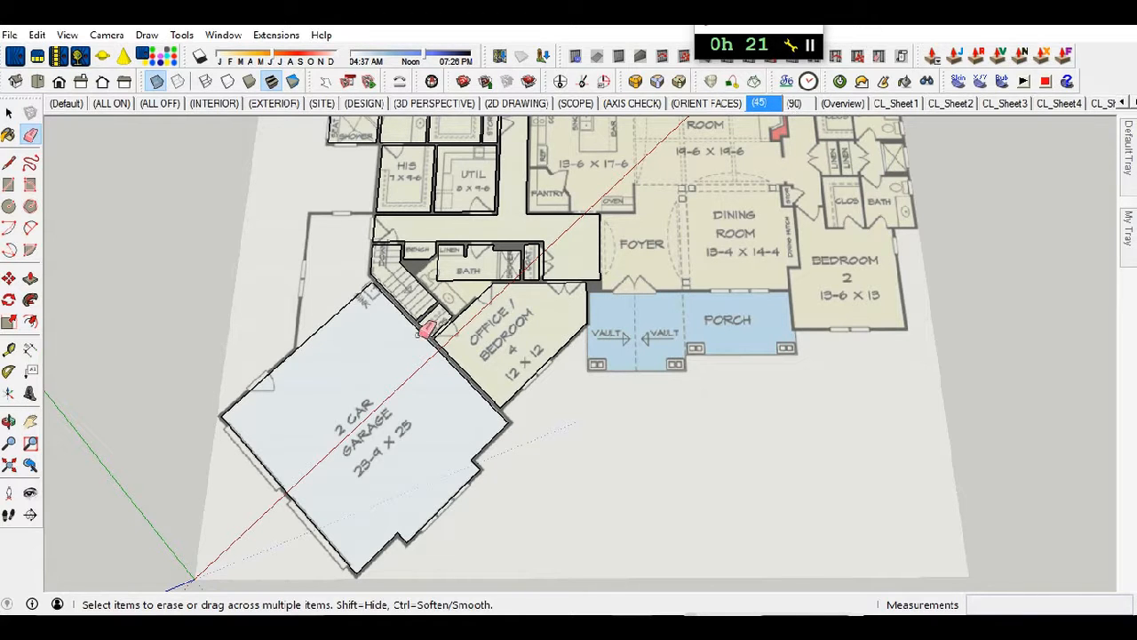
{"action": "scroll", "coordinate": [425, 331], "scroll_direction": "up", "scroll_amount": 5}
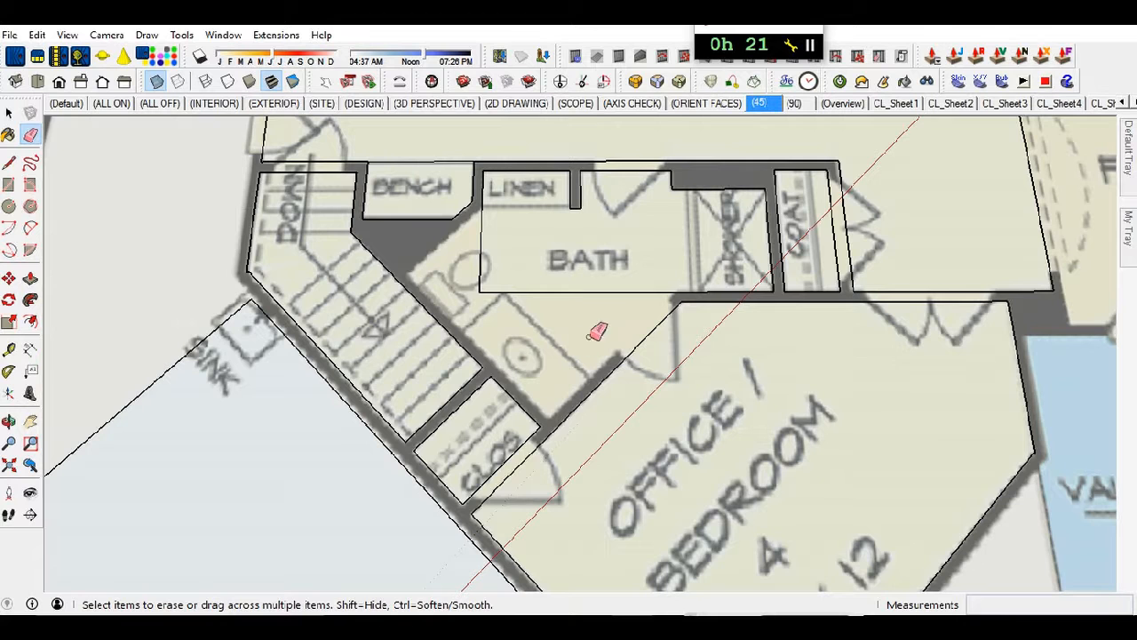
{"action": "key", "text": "r"}
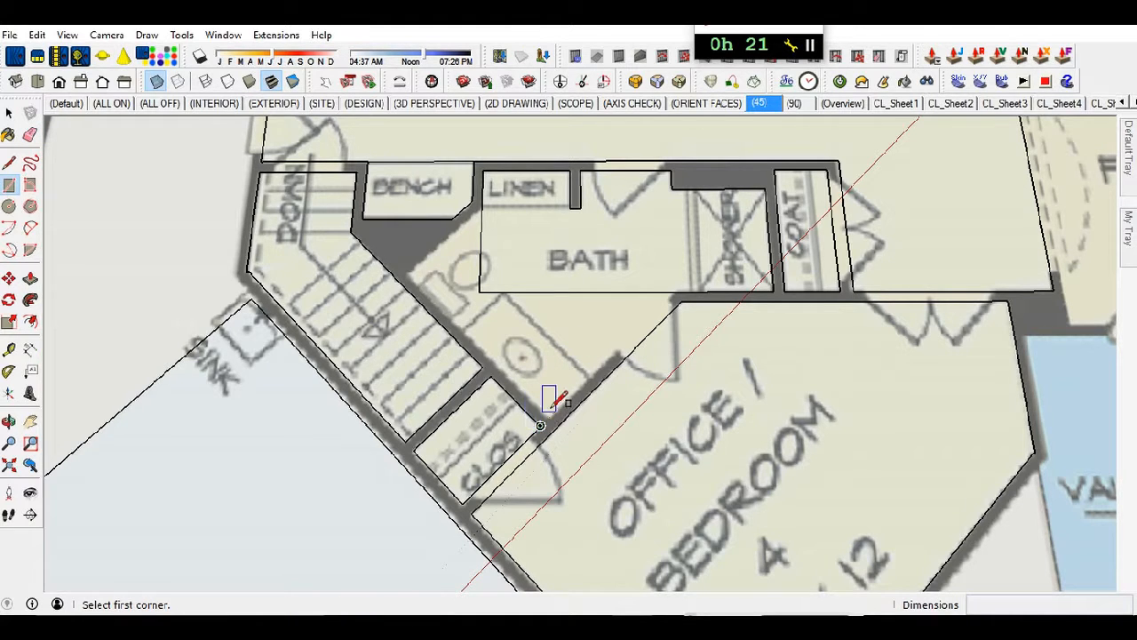
{"action": "scroll", "coordinate": [552, 414], "scroll_direction": "up", "scroll_amount": 3}
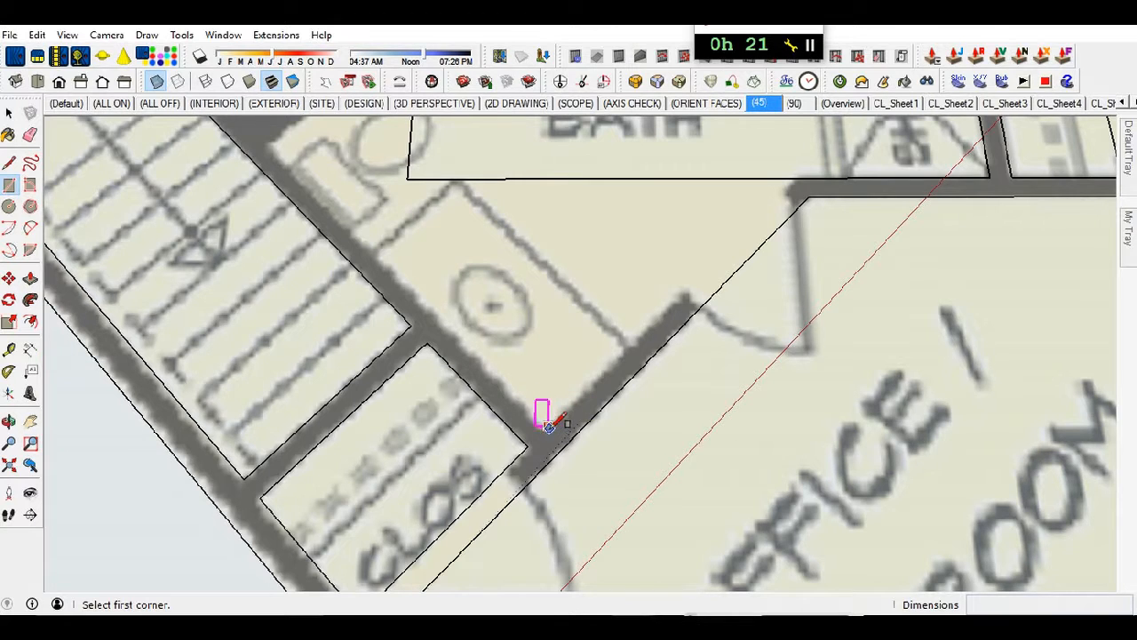
{"action": "left_click", "coordinate": [545, 429]}
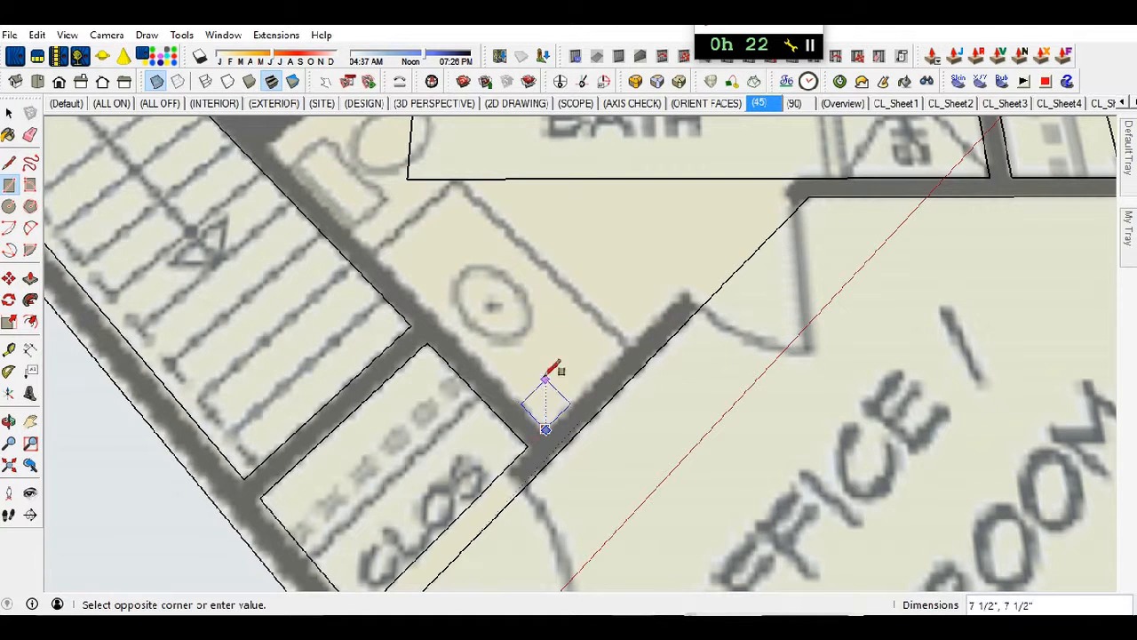
{"action": "scroll", "coordinate": [484, 227], "scroll_direction": "down", "scroll_amount": 4}
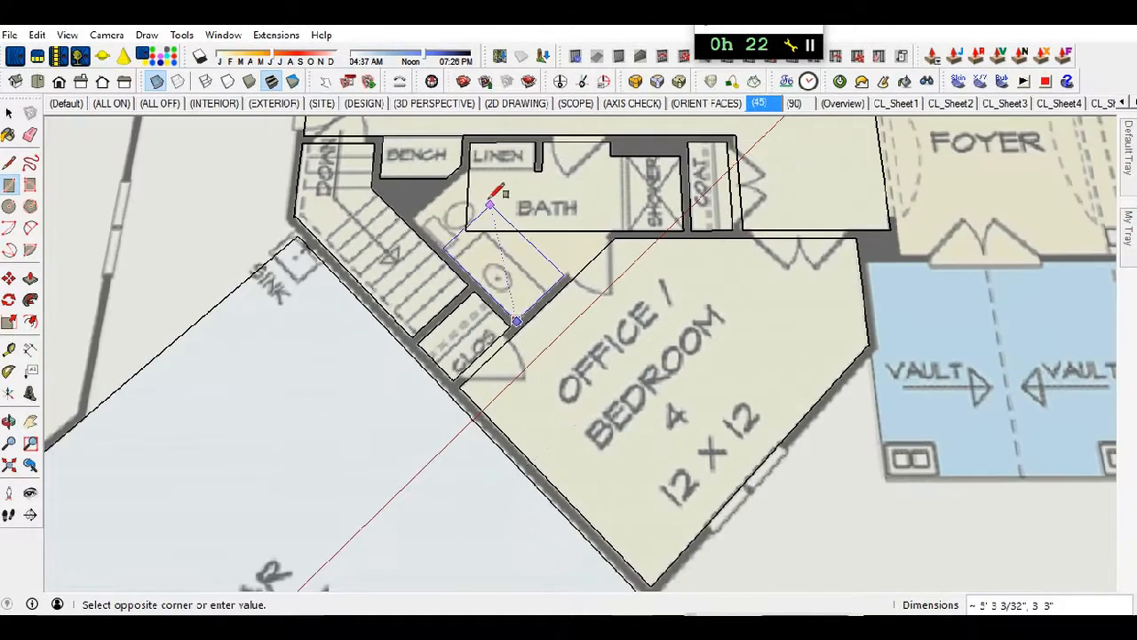
{"action": "scroll", "coordinate": [469, 182], "scroll_direction": "up", "scroll_amount": 2}
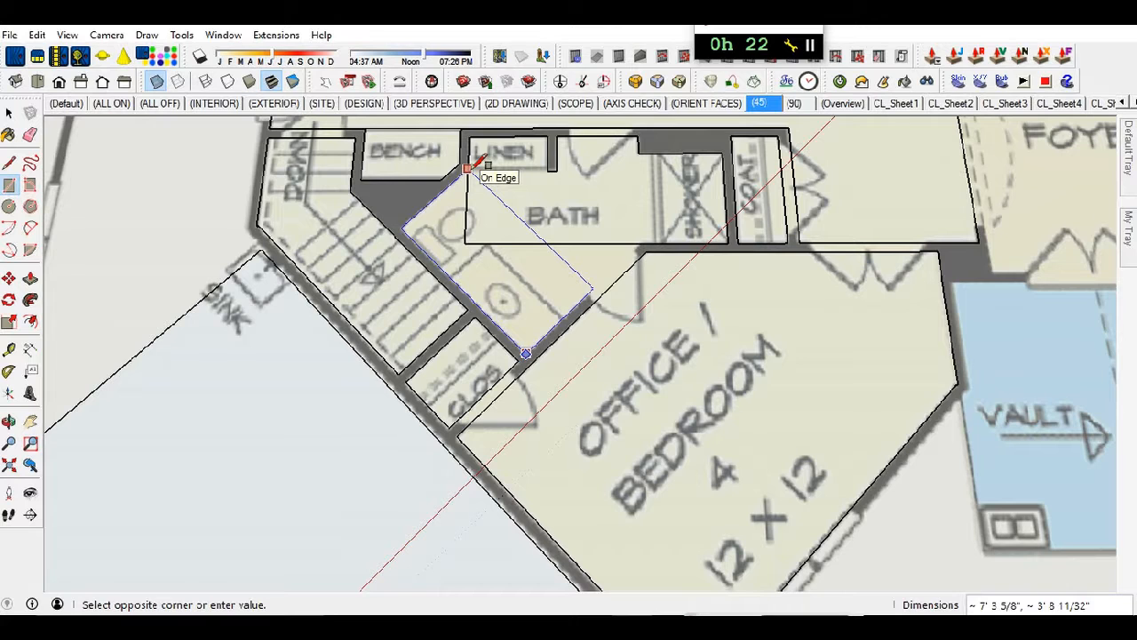
{"action": "left_click", "coordinate": [468, 168]}
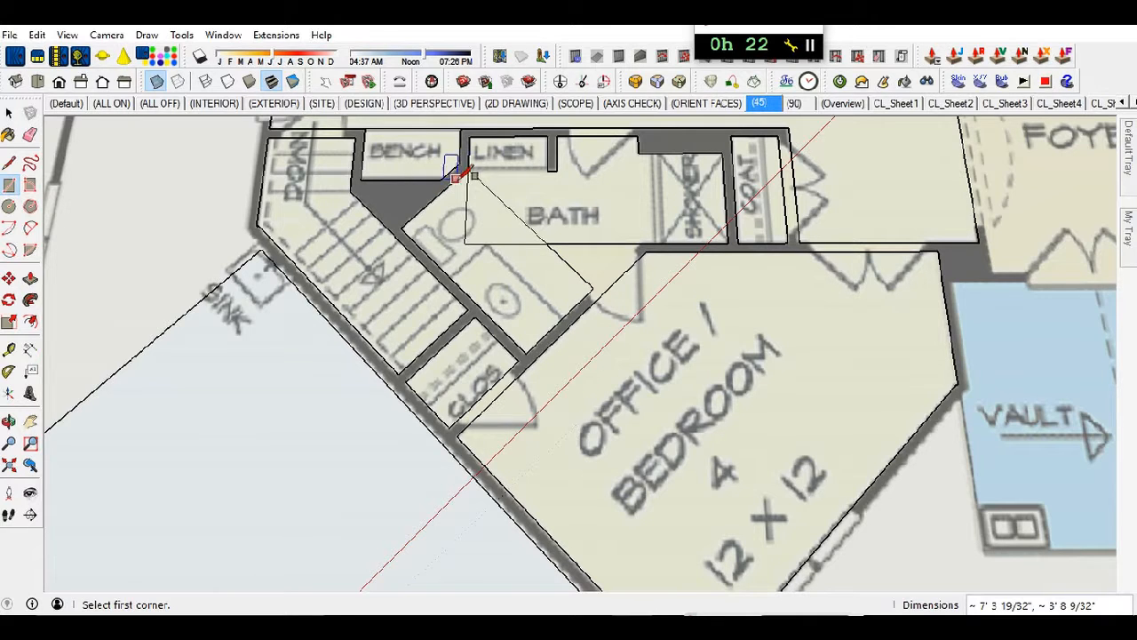
- Draw a line about 2' 7 3/4" long across the bath's angled door opening, from the angled rectangle's corner to the shower-side wall
{"action": "key", "text": "l"}
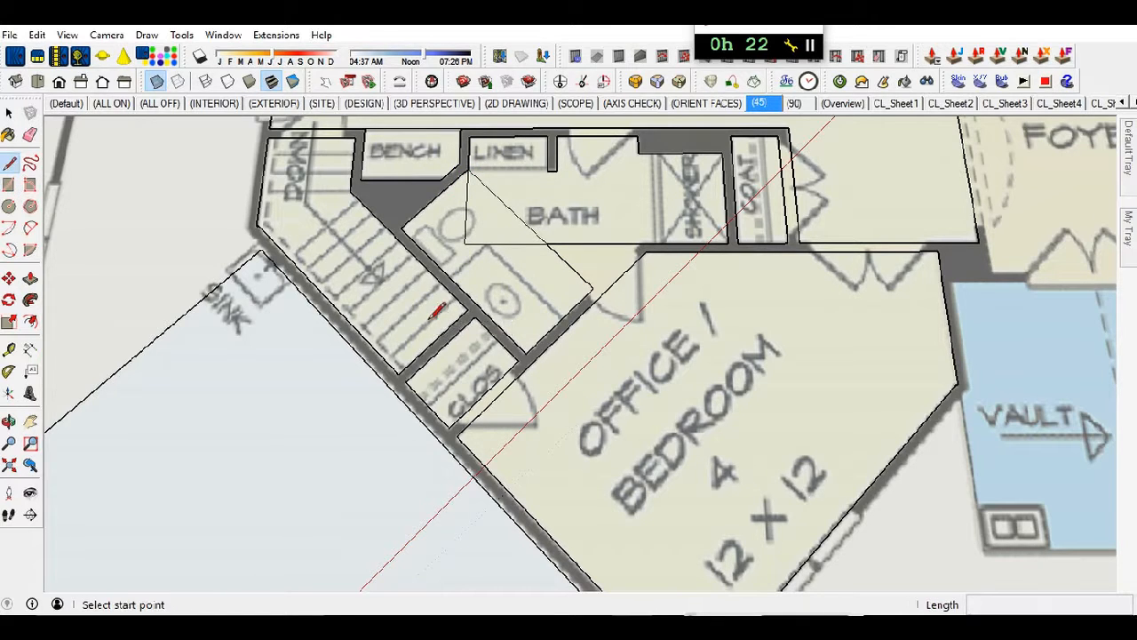
{"action": "left_click", "coordinate": [592, 287]}
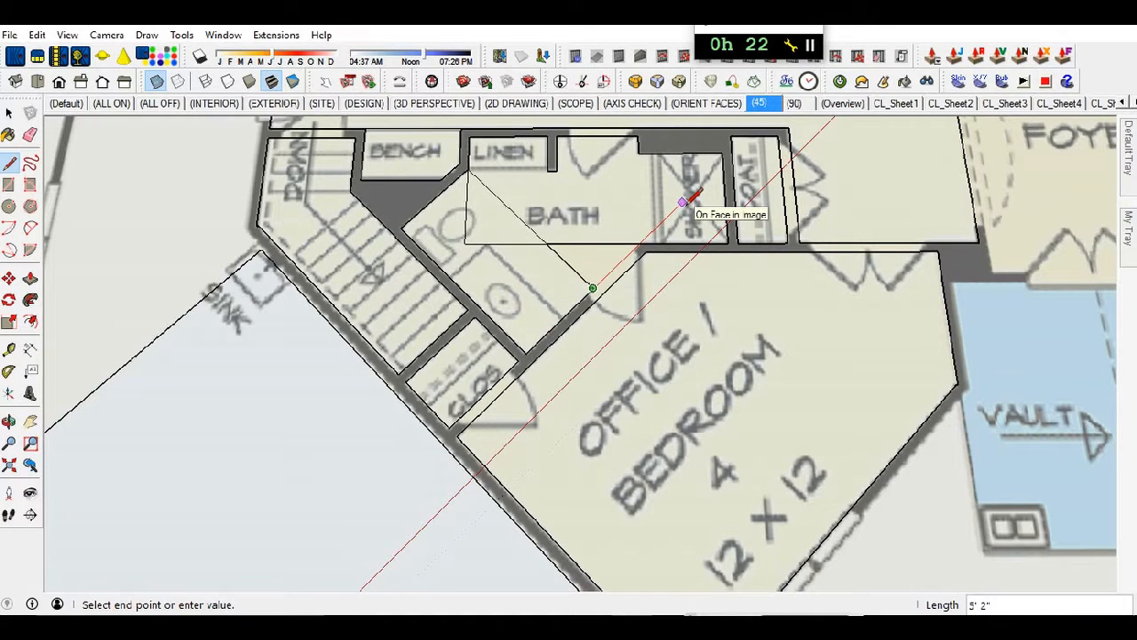
{"action": "scroll", "coordinate": [684, 201], "scroll_direction": "up", "scroll_amount": 3}
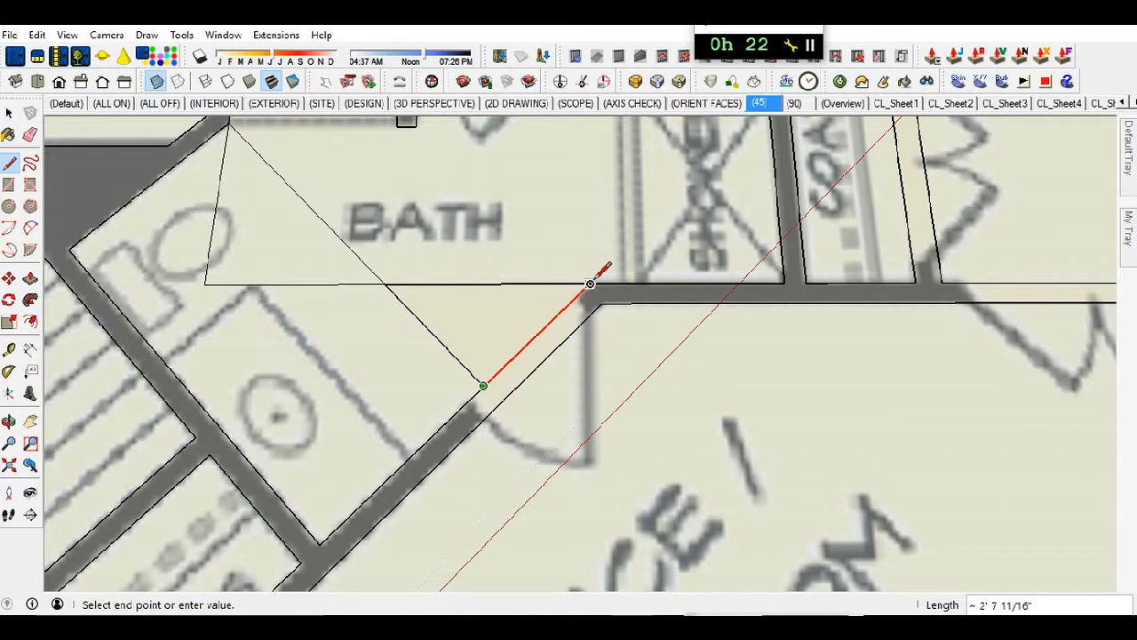
{"action": "left_click", "coordinate": [516, 284]}
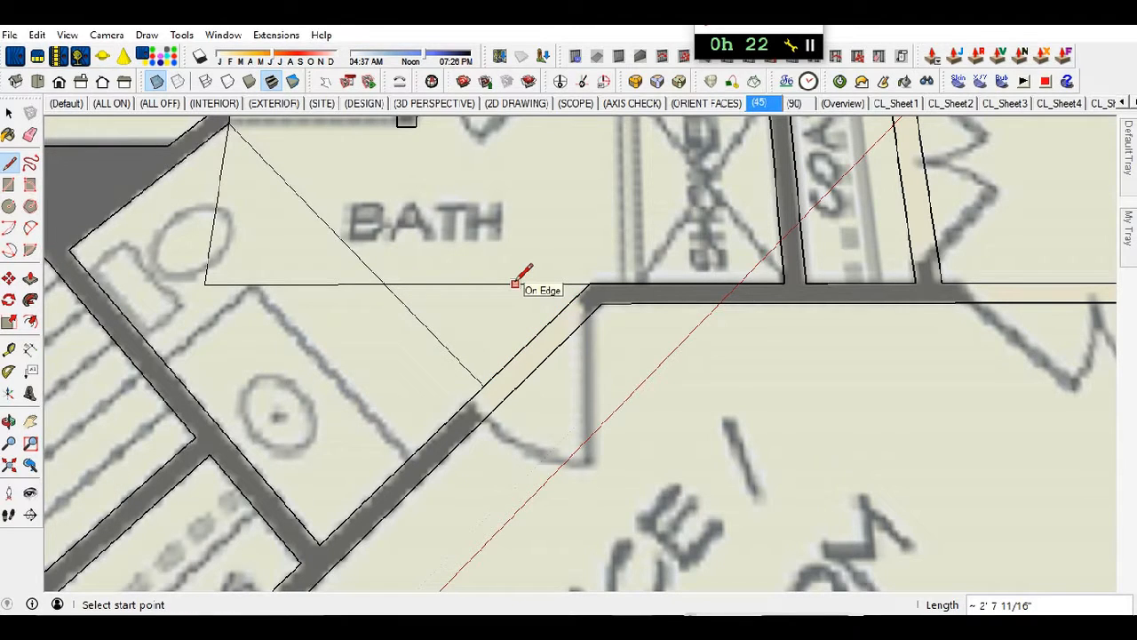
- Erase the overlapping lines inside the bath to merge its angled area with the main bath face
{"action": "key", "text": "e"}
{"action": "mouse_move", "coordinate": [513, 283]}
{"action": "left_mouse_down"}
{"action": "mouse_move", "coordinate": [426, 304]}
{"action": "mouse_move", "coordinate": [372, 251]}
{"action": "left_mouse_up"}
{"action": "left_click_drag", "start_coordinate": [287, 223], "coordinate": [190, 212]}
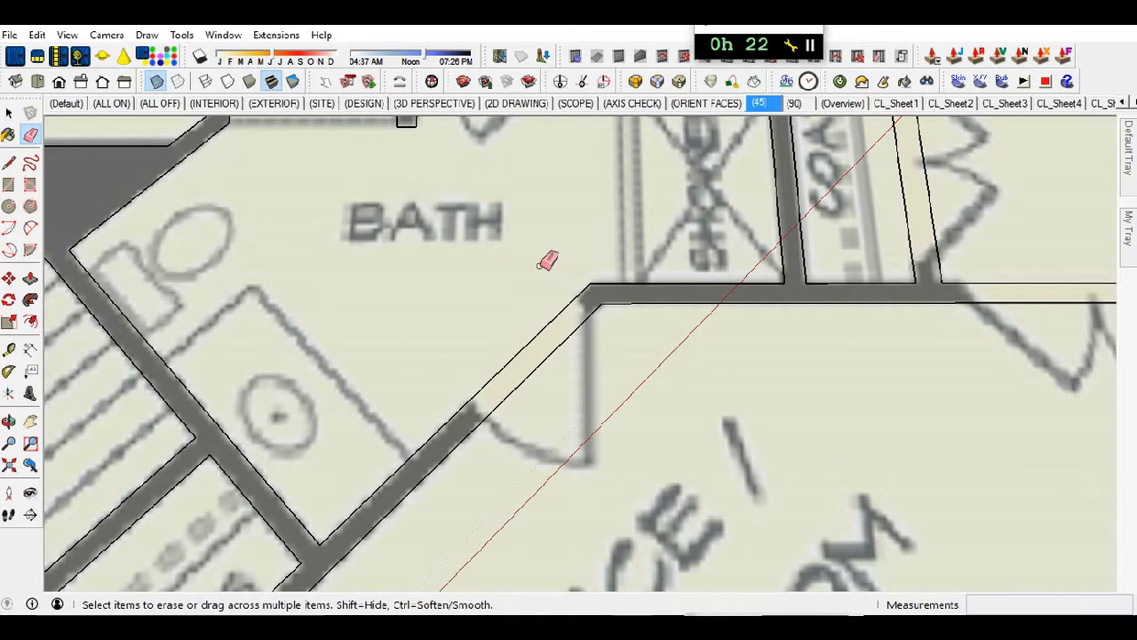
{"action": "scroll", "coordinate": [611, 274], "scroll_direction": "up", "scroll_amount": 1}
{"action": "key", "text": "l"}
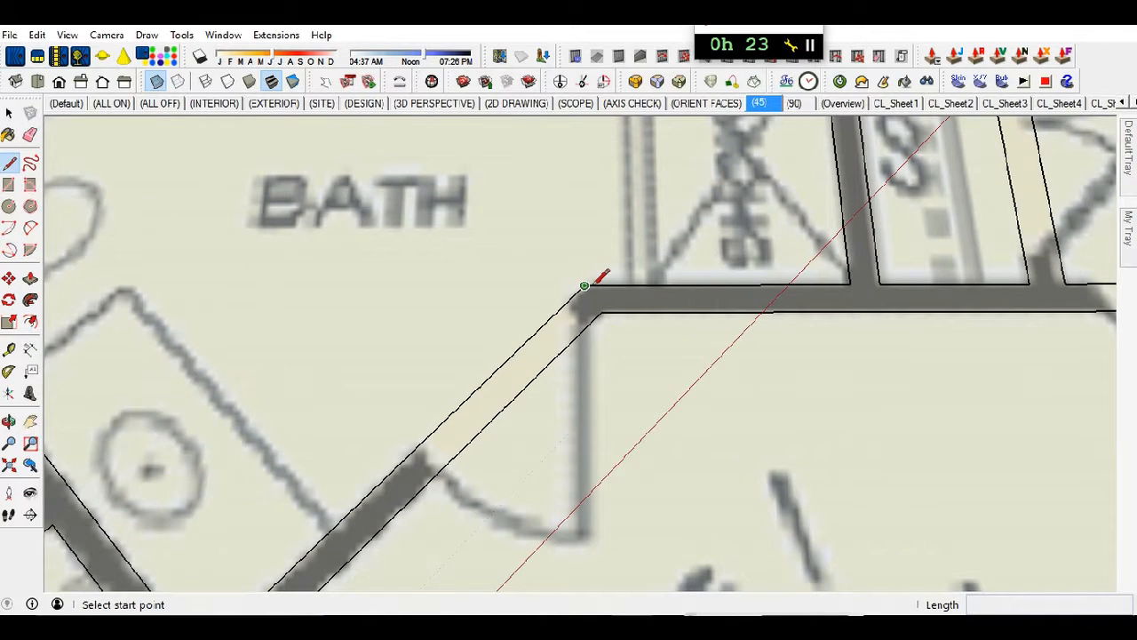
{"action": "left_click", "coordinate": [584, 285]}
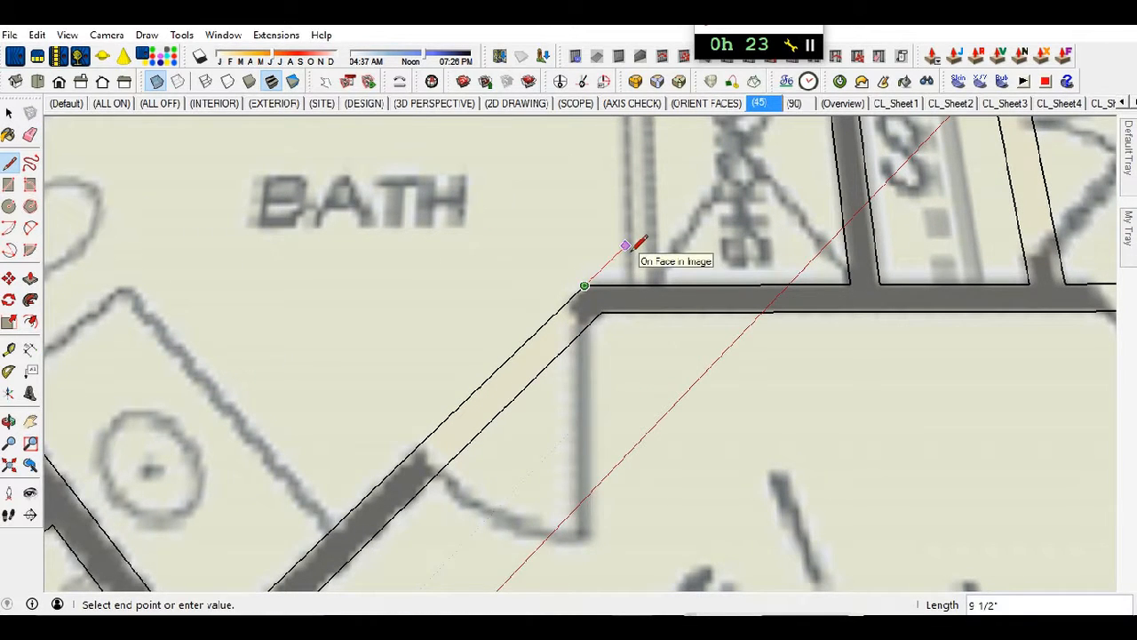
{"action": "key", "text": "Escape"}
{"action": "scroll", "coordinate": [649, 355], "scroll_direction": "down", "scroll_amount": 3}
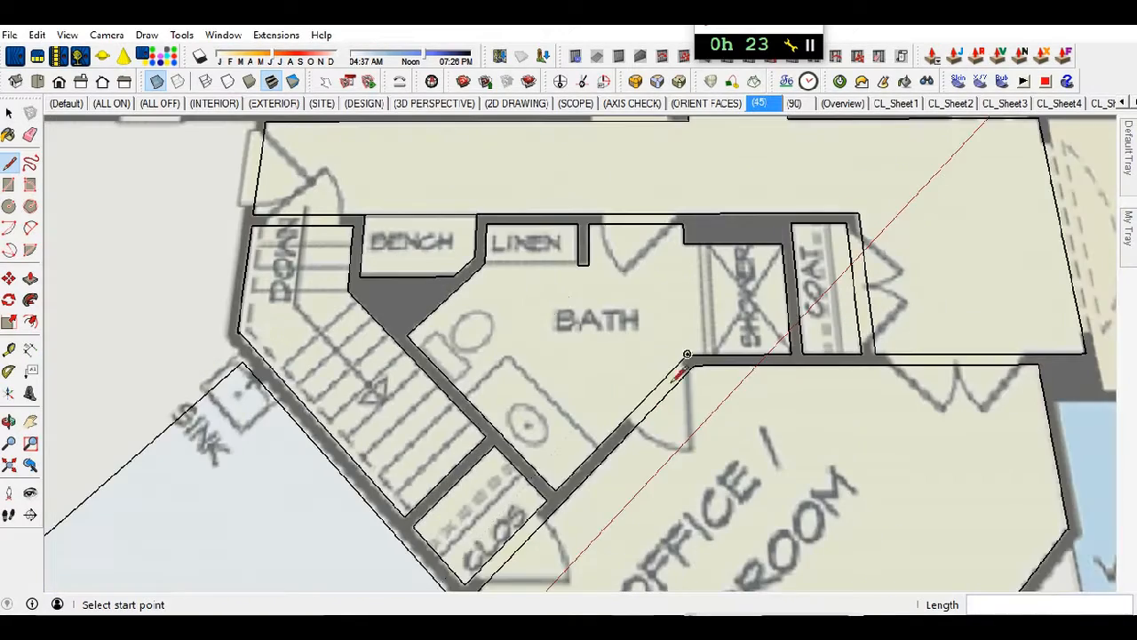
- Select the bath face to check that the whole room is a single face
{"action": "scroll", "coordinate": [546, 317], "scroll_direction": "up", "scroll_amount": 2}
{"action": "key", "text": "space"}
{"action": "left_click", "coordinate": [525, 376]}
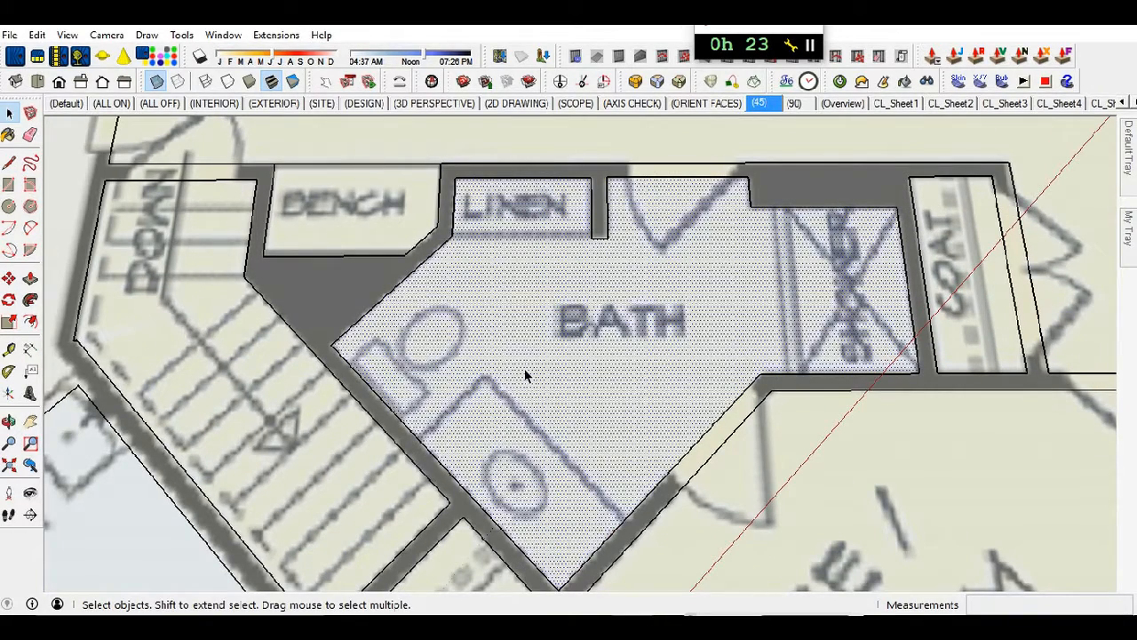
- Switch to the (90) scene to return the drawing axes to the straight orientation
{"action": "scroll", "coordinate": [297, 331], "scroll_direction": "down", "scroll_amount": 6}
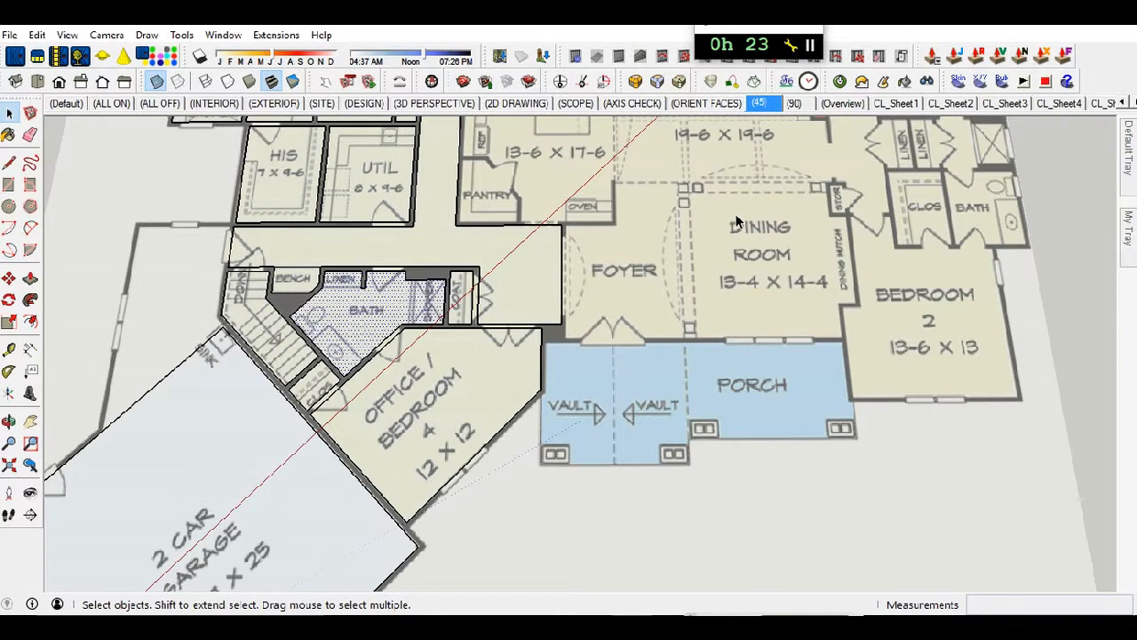
{"action": "left_click", "coordinate": [794, 103]}
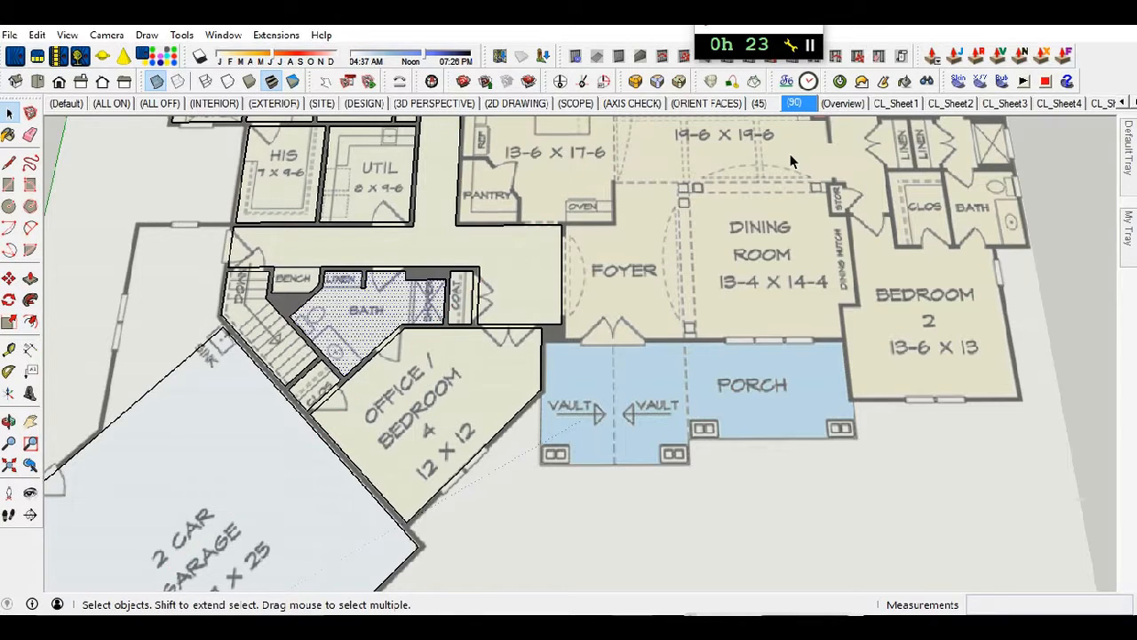
- Draw a rectangle about 17' 10" by 8' over the garage extension, from the wall corner beside the hall door to the garage's angled edge
{"action": "scroll", "coordinate": [793, 161], "scroll_direction": "down", "scroll_amount": 2}
{"action": "scroll", "coordinate": [411, 340], "scroll_direction": "up", "scroll_amount": 5}
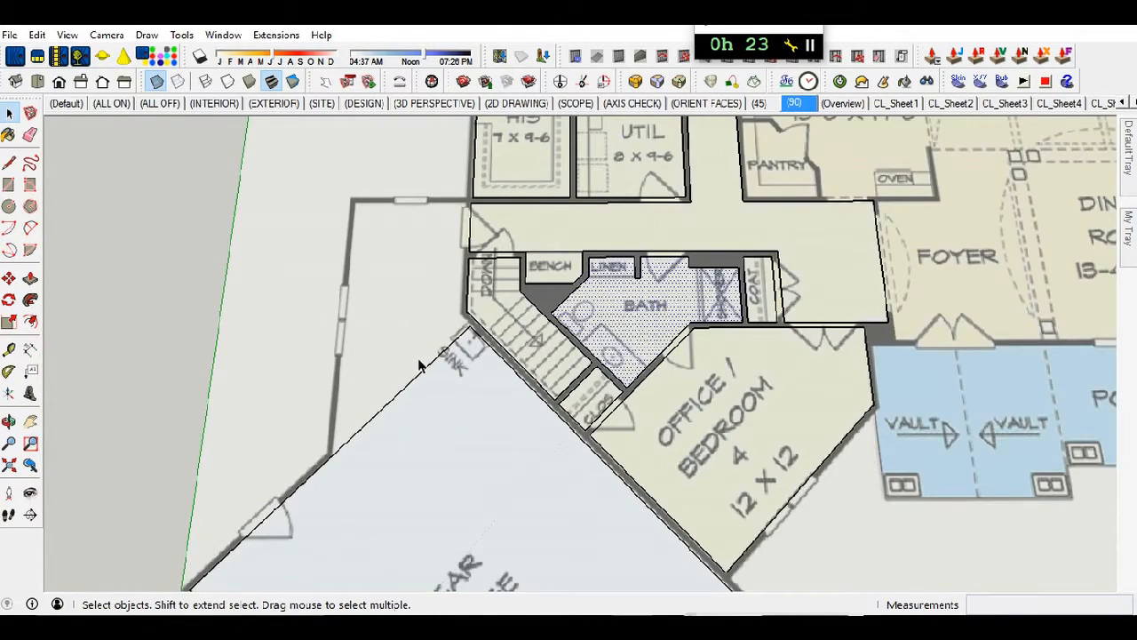
{"action": "scroll", "coordinate": [410, 340], "scroll_direction": "up", "scroll_amount": 2}
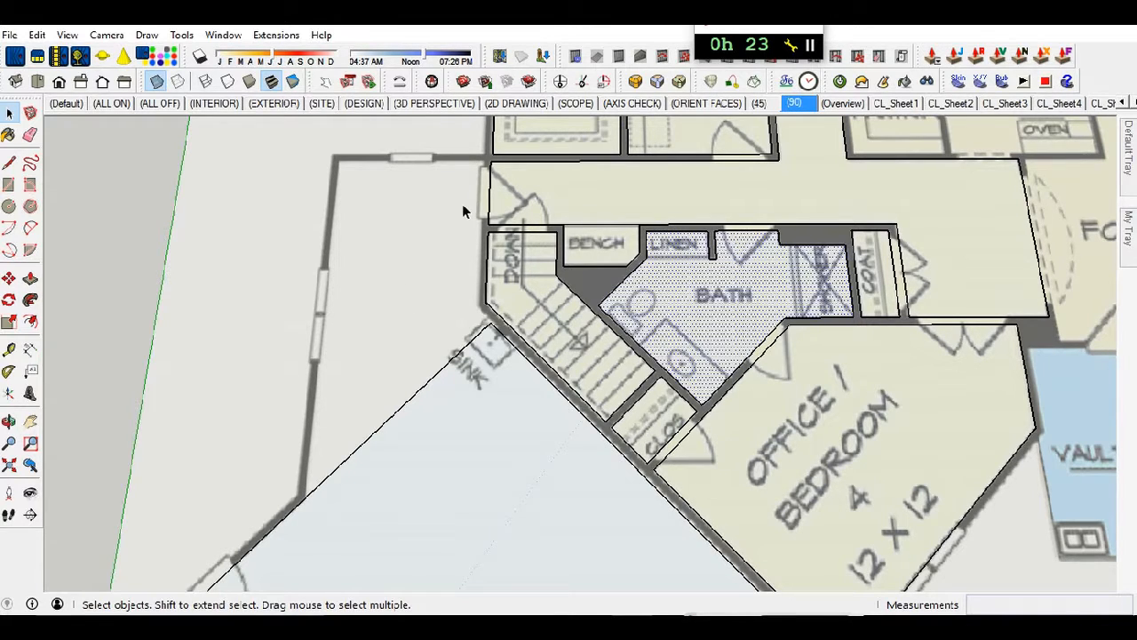
{"action": "key", "text": "r"}
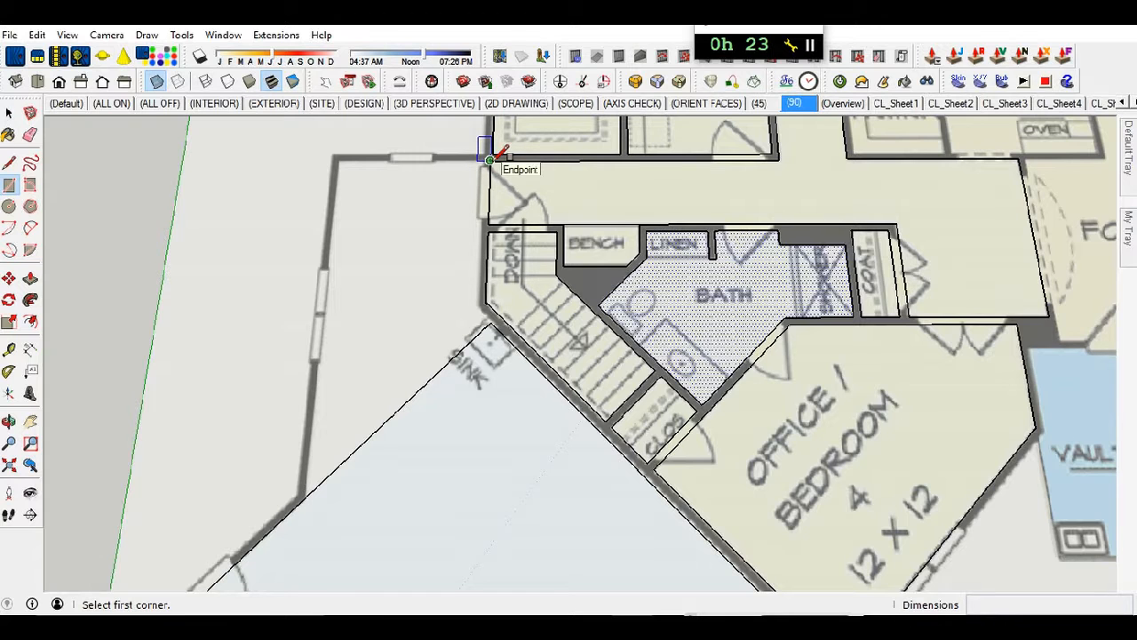
{"action": "scroll", "coordinate": [452, 158], "scroll_direction": "up", "scroll_amount": 4}
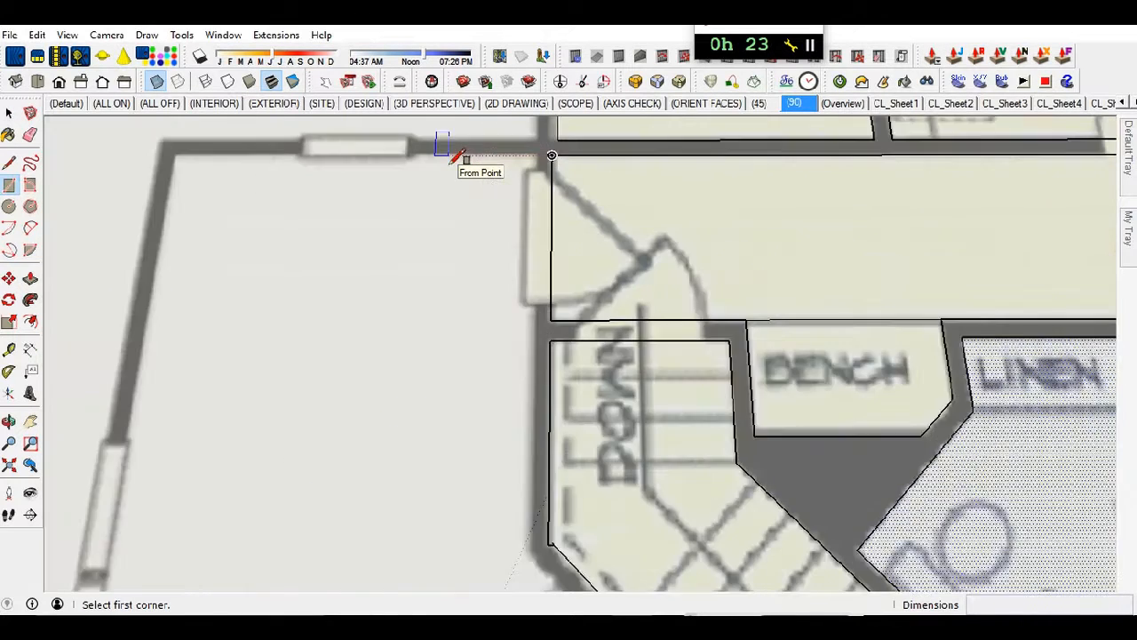
{"action": "scroll", "coordinate": [451, 158], "scroll_direction": "up", "scroll_amount": 2}
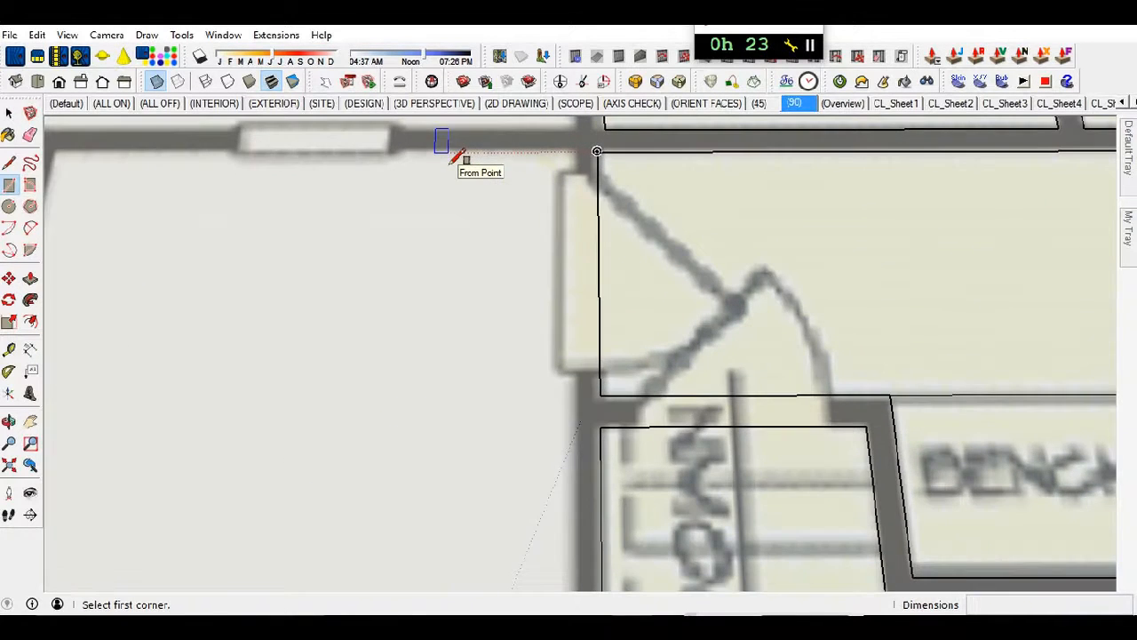
{"action": "left_click", "coordinate": [578, 146]}
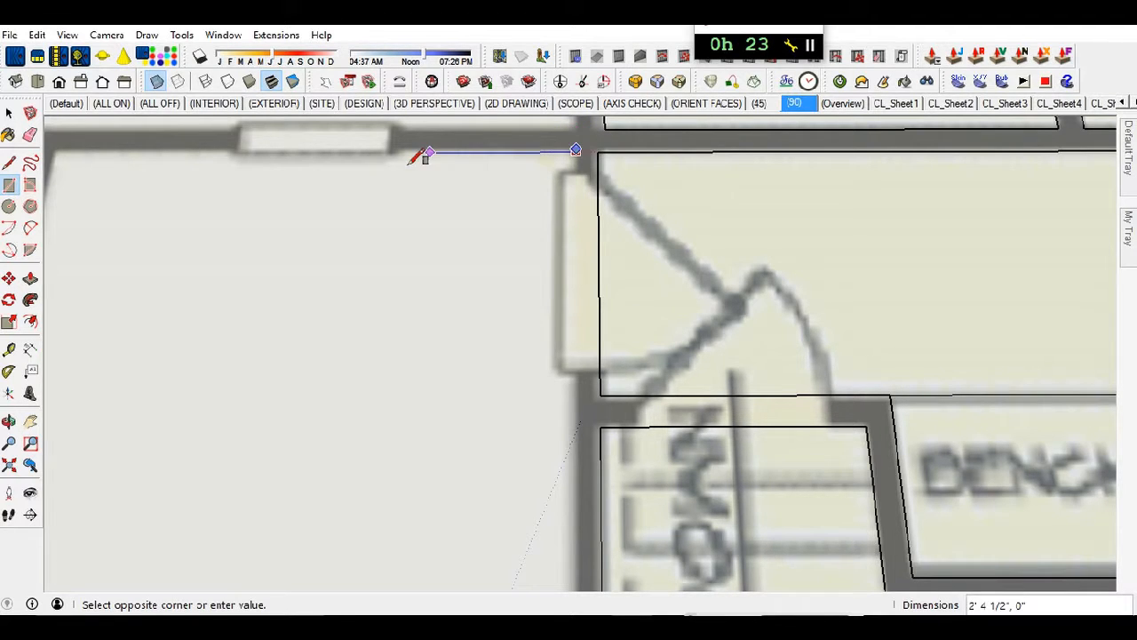
{"action": "scroll", "coordinate": [302, 253], "scroll_direction": "down", "scroll_amount": 3}
{"action": "scroll", "coordinate": [450, 195], "scroll_direction": "down", "scroll_amount": 4}
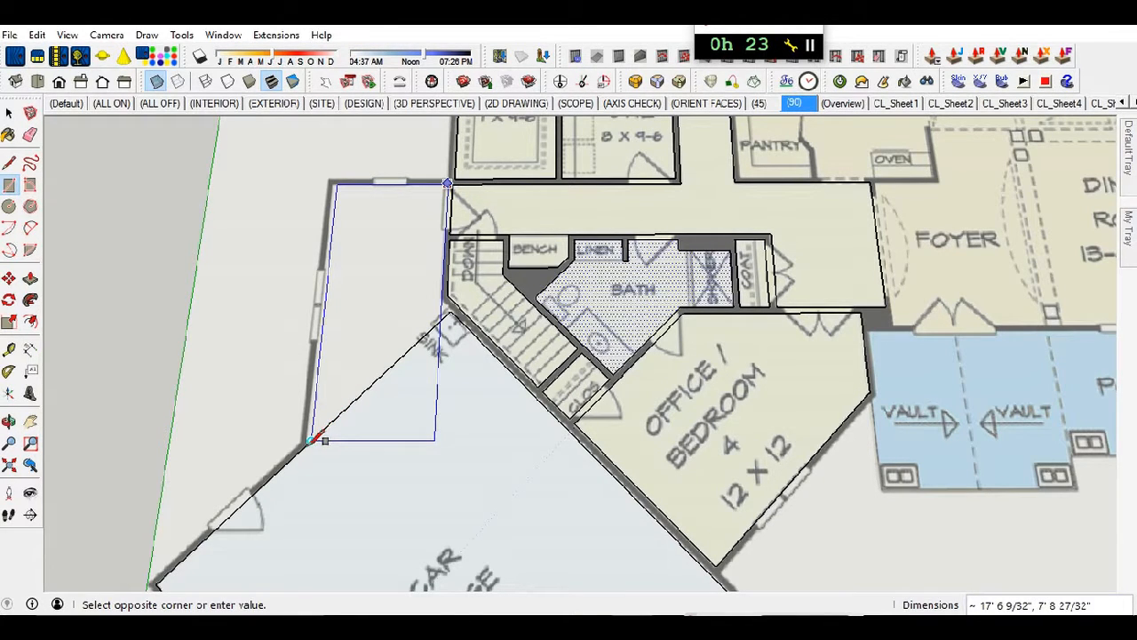
{"action": "scroll", "coordinate": [319, 441], "scroll_direction": "up", "scroll_amount": 4}
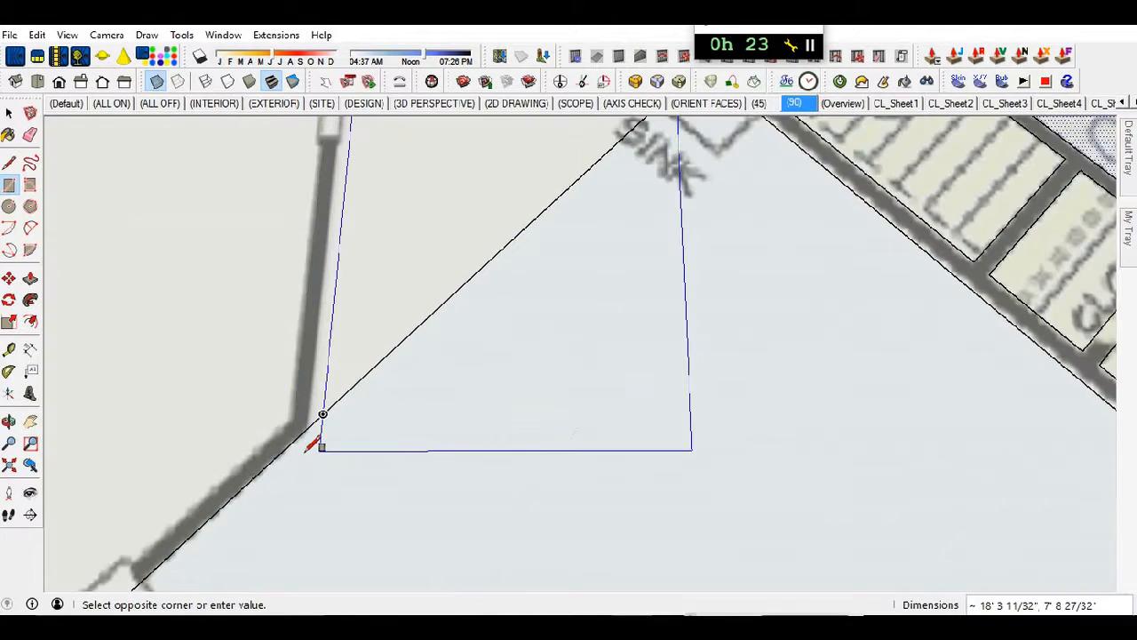
{"action": "scroll", "coordinate": [315, 445], "scroll_direction": "up", "scroll_amount": 2}
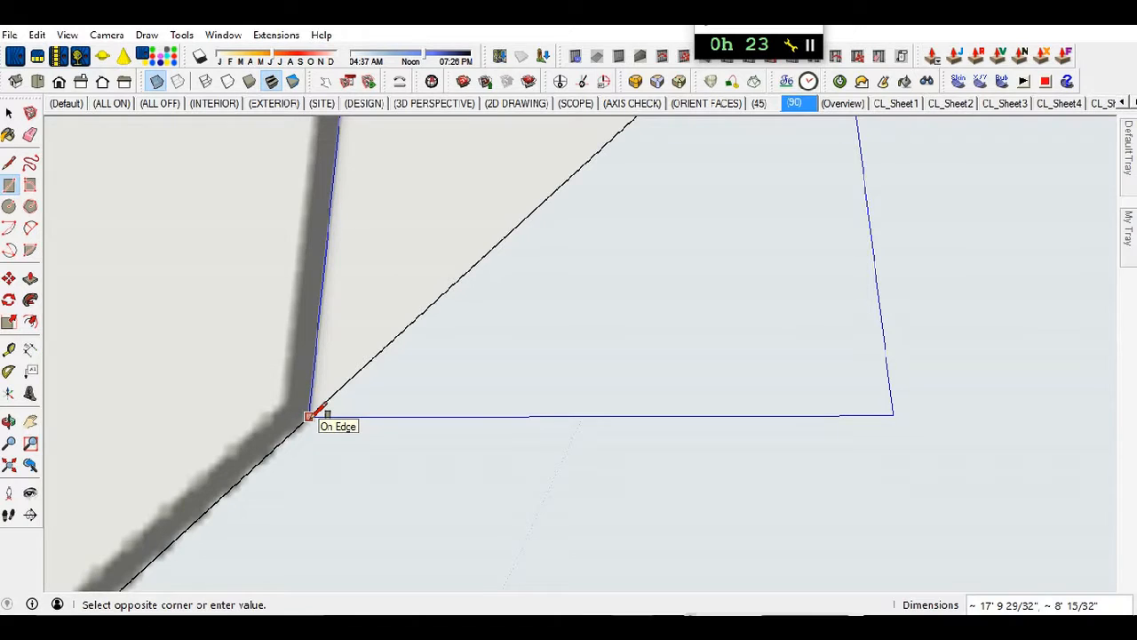
{"action": "left_click", "coordinate": [309, 416]}
- Erase the rectangle's overlapping edges and the diagonal garage edge to merge the extension with the garage face
{"action": "scroll", "coordinate": [343, 462], "scroll_direction": "down", "scroll_amount": 4}
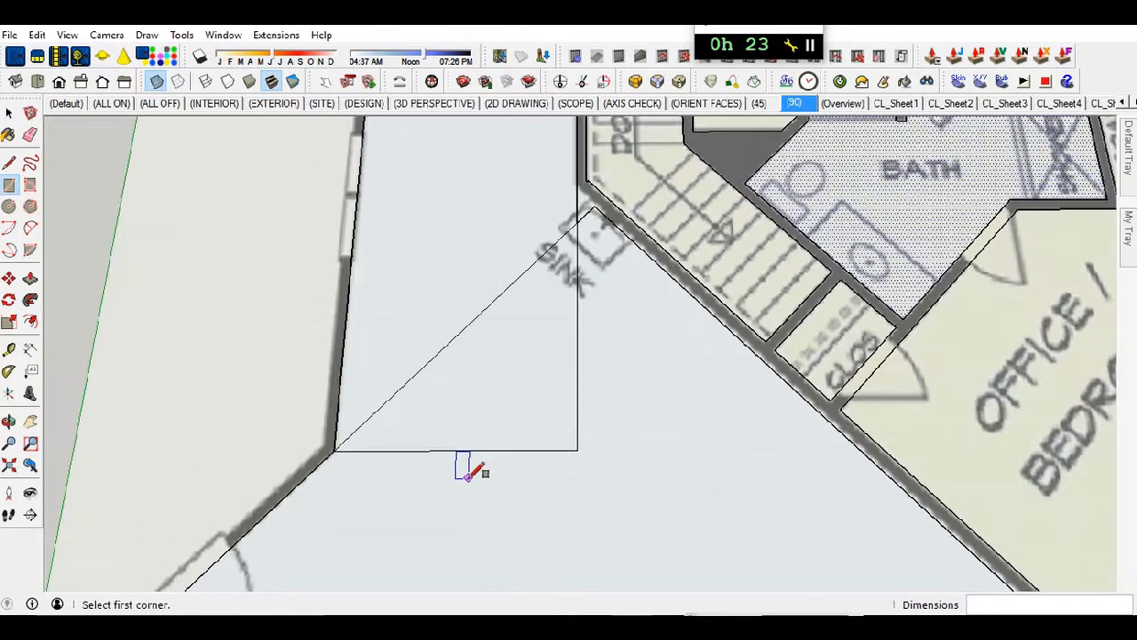
{"action": "key", "text": "e"}
{"action": "left_click_drag", "start_coordinate": [477, 470], "coordinate": [586, 435]}
{"action": "mouse_move", "coordinate": [537, 323]}
{"action": "left_mouse_down"}
{"action": "mouse_move", "coordinate": [528, 254]}
{"action": "mouse_move", "coordinate": [525, 324]}
{"action": "left_mouse_up"}
- Extend the garage's angled wall edge about 1' 8" past the extension's side near the sink and erase the leftover segments around the corner
{"action": "scroll", "coordinate": [578, 164], "scroll_direction": "up", "scroll_amount": 5}
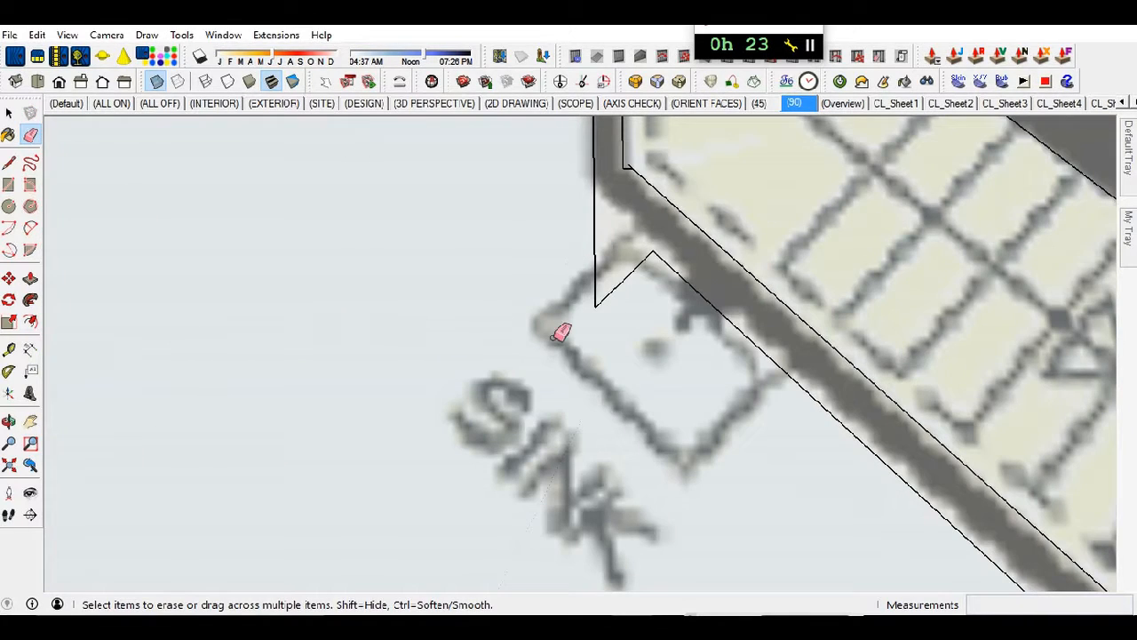
{"action": "key", "text": "l"}
{"action": "left_click", "coordinate": [652, 255]}
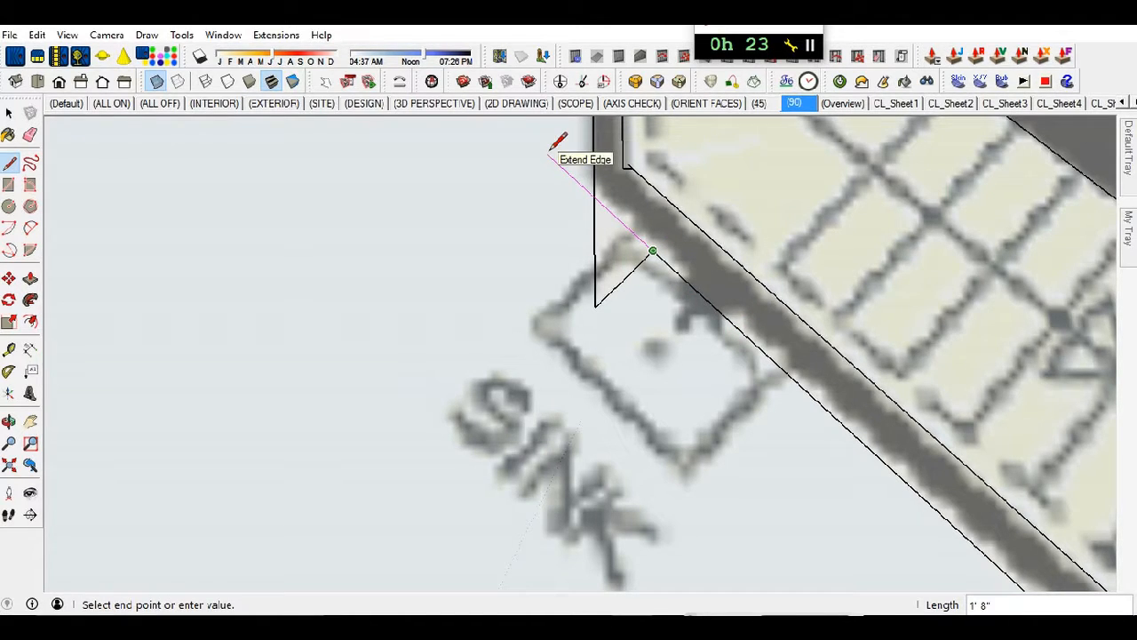
{"action": "left_click", "coordinate": [549, 154]}
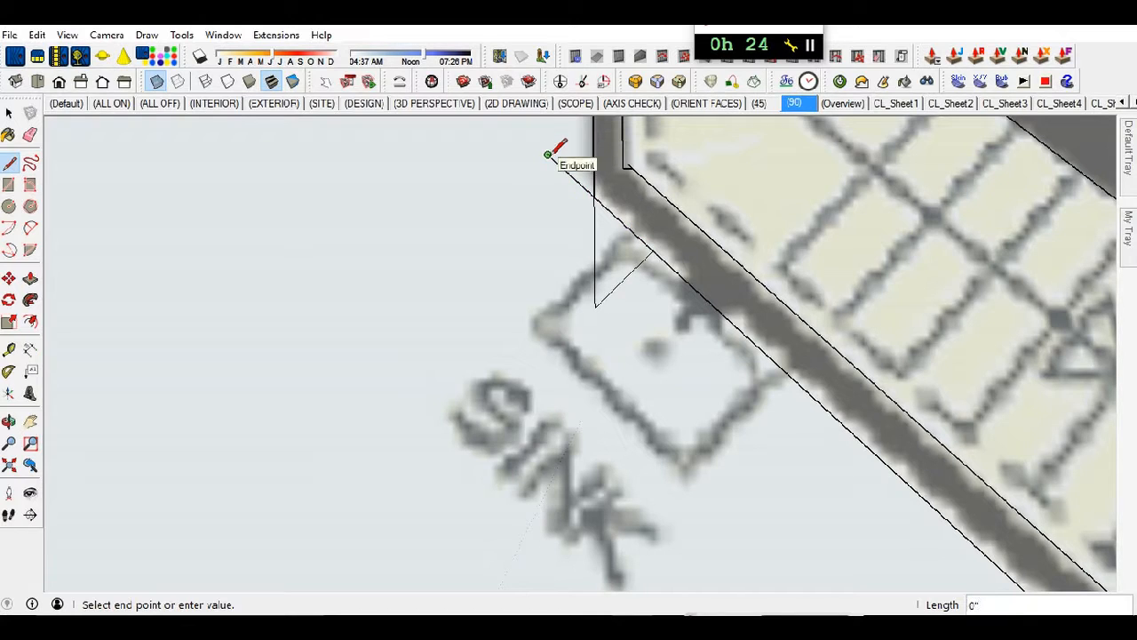
{"action": "key", "text": "e"}
{"action": "mouse_move", "coordinate": [597, 222]}
{"action": "left_mouse_down"}
{"action": "mouse_move", "coordinate": [614, 282]}
{"action": "mouse_move", "coordinate": [579, 158]}
{"action": "mouse_move", "coordinate": [569, 177]}
{"action": "left_mouse_up"}
- Extend the stair face's diagonal edge about 2 1/2" past its straight wall edge and erase the excess lines to clean up the corner
{"action": "scroll", "coordinate": [563, 358], "scroll_direction": "down", "scroll_amount": 3}
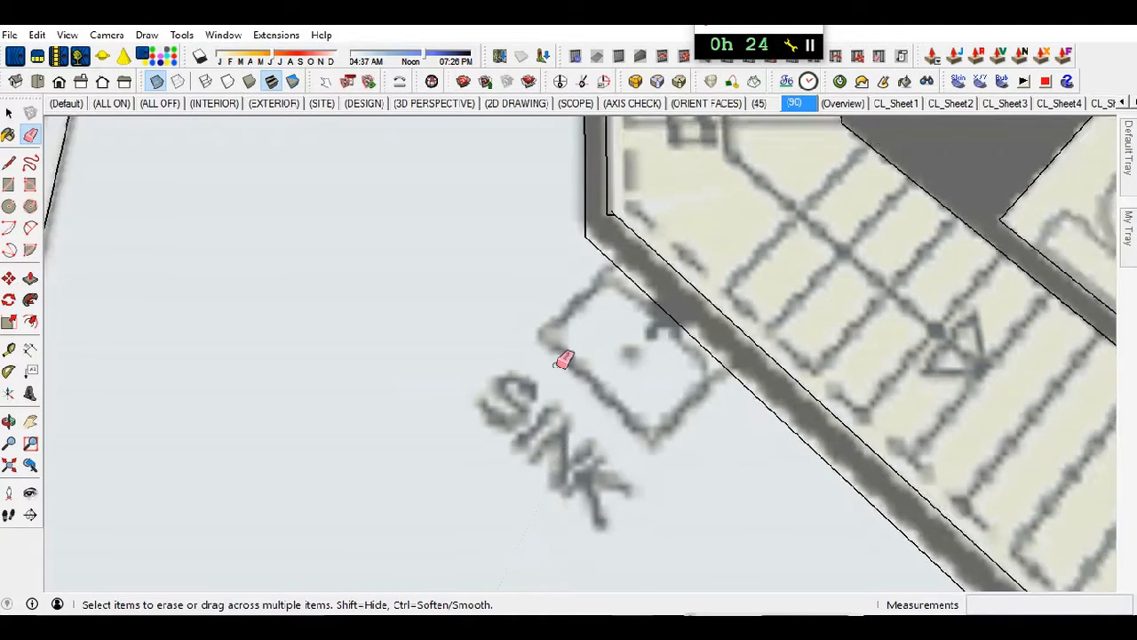
{"action": "scroll", "coordinate": [631, 216], "scroll_direction": "up", "scroll_amount": 5}
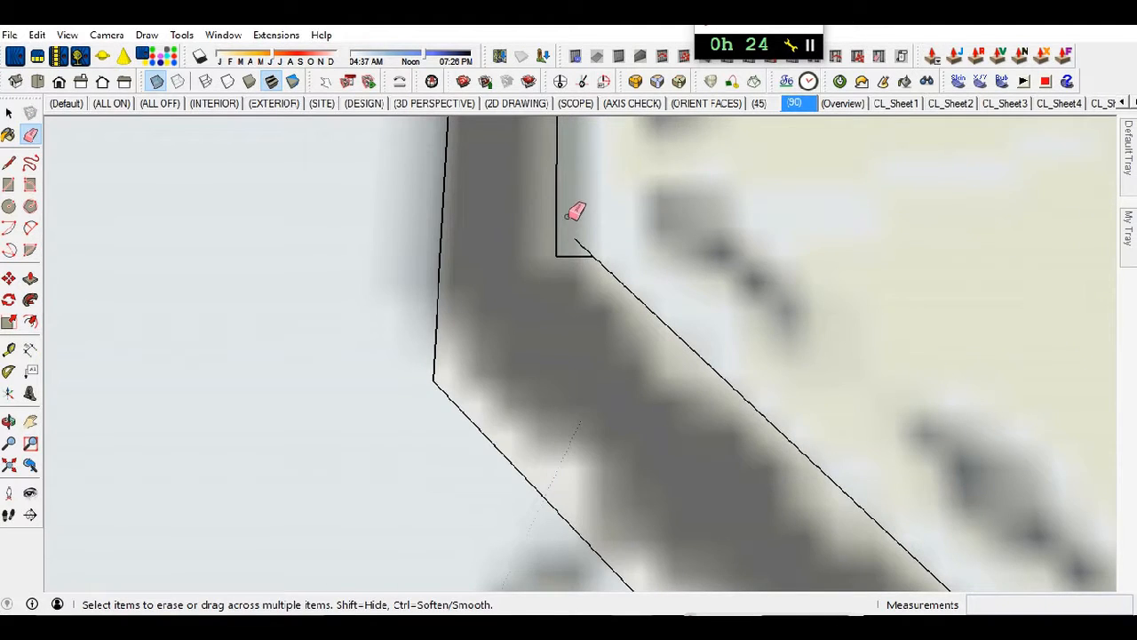
{"action": "scroll", "coordinate": [570, 215], "scroll_direction": "up", "scroll_amount": 2}
{"action": "key", "text": "l"}
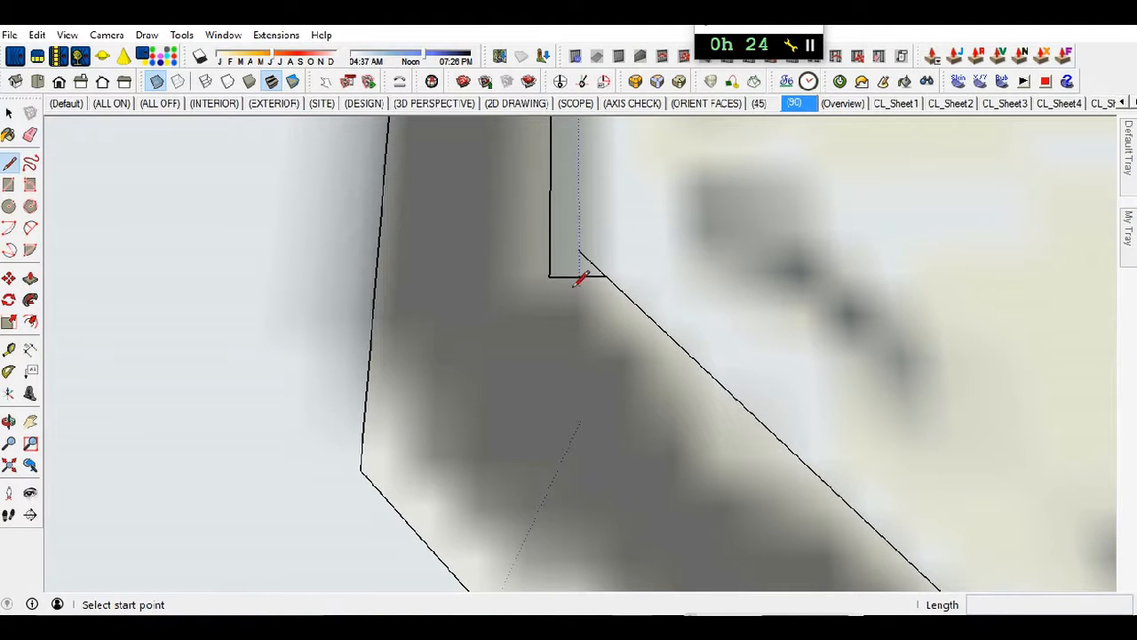
{"action": "left_click", "coordinate": [577, 249]}
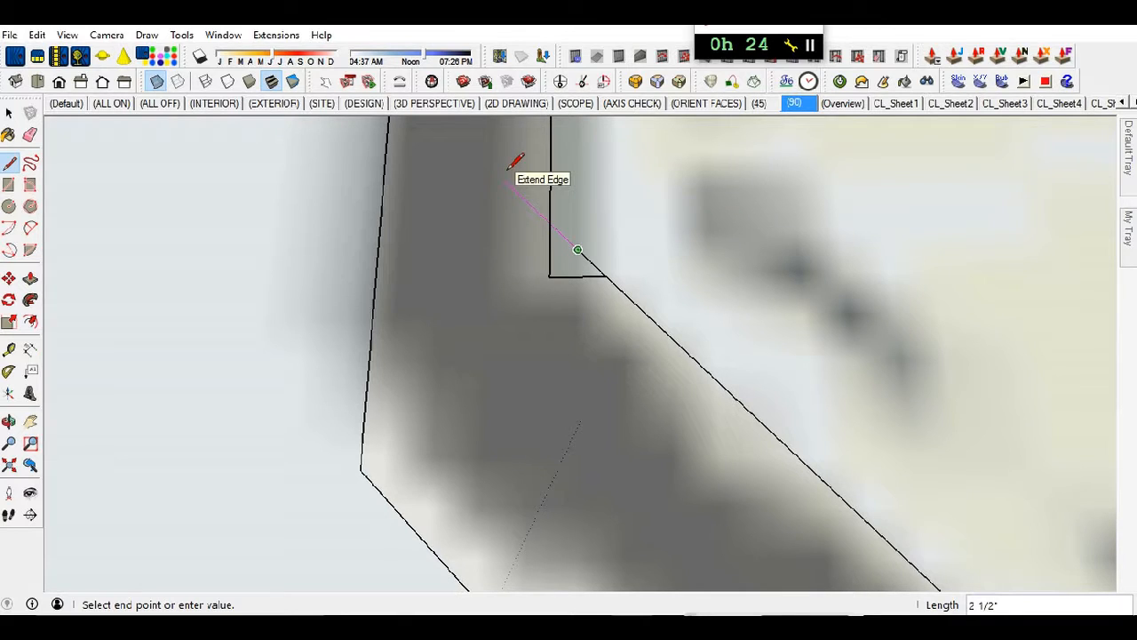
{"action": "key", "text": "e"}
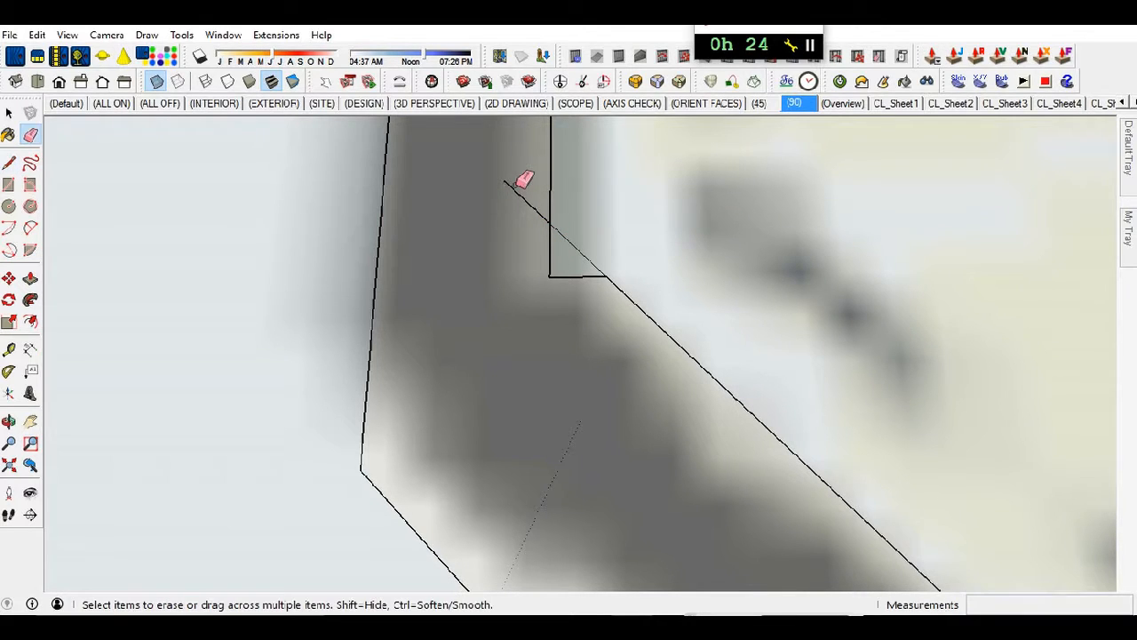
{"action": "mouse_move", "coordinate": [565, 257]}
{"action": "left_mouse_down"}
{"action": "mouse_move", "coordinate": [565, 280]}
{"action": "mouse_move", "coordinate": [546, 258]}
{"action": "mouse_move", "coordinate": [482, 275]}
{"action": "left_mouse_up"}
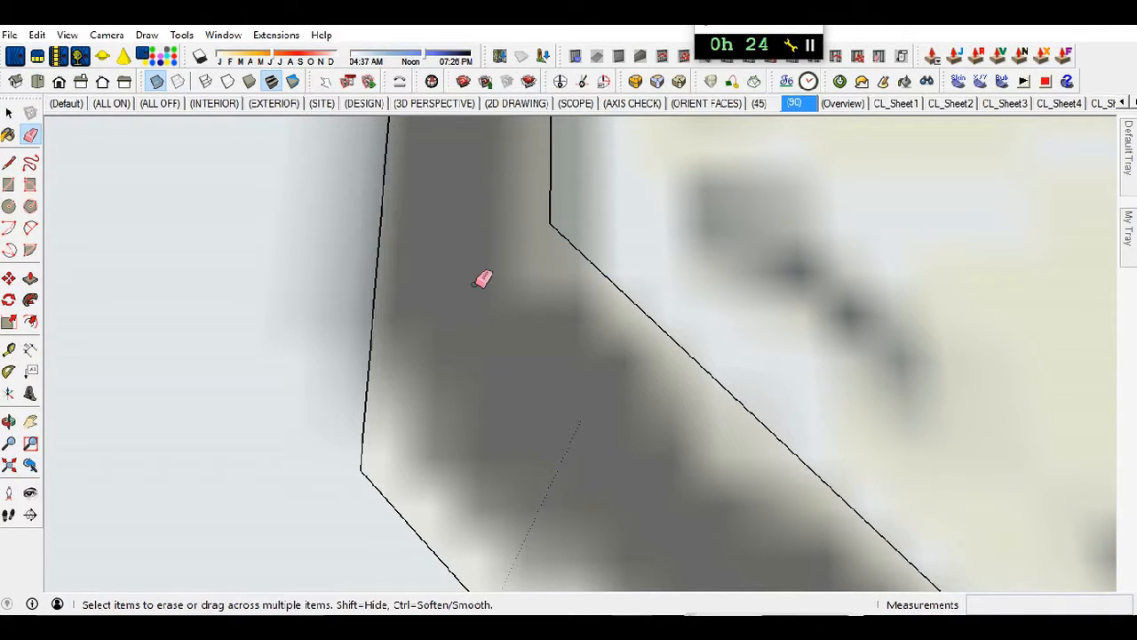
- Draw a rectangle about 23' 5" by 10' 3 1/2" across the foyer and dining room, ending at the dining room's porch-side wall corner
{"action": "scroll", "coordinate": [482, 274], "scroll_direction": "down", "scroll_amount": 6}
{"action": "scroll", "coordinate": [302, 269], "scroll_direction": "down", "scroll_amount": 4}
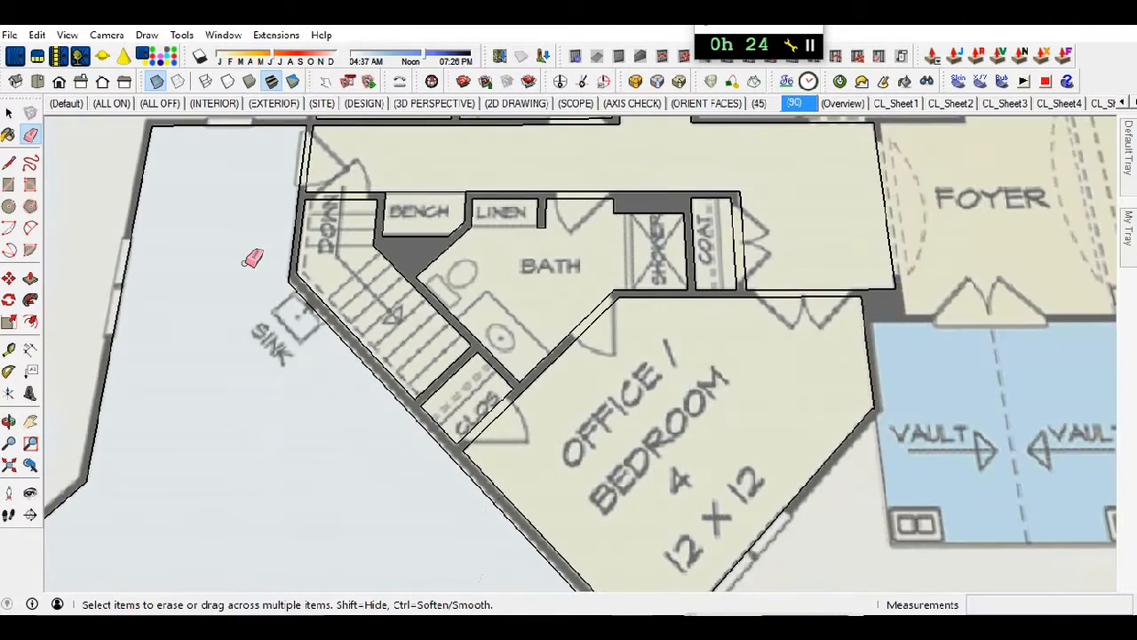
{"action": "scroll", "coordinate": [270, 326], "scroll_direction": "down", "scroll_amount": 2}
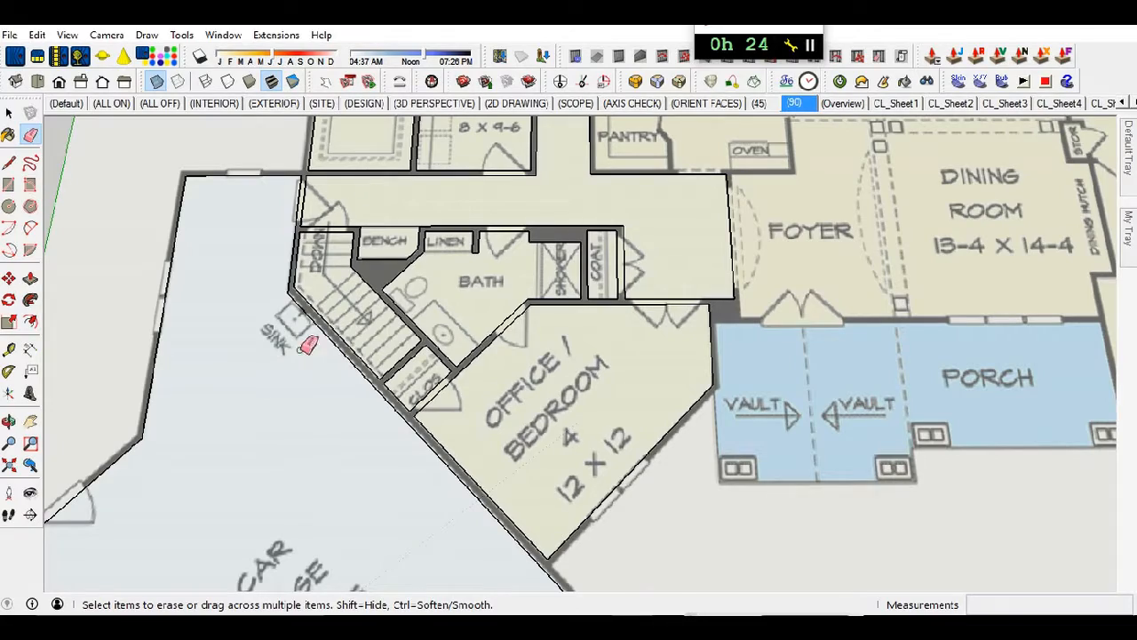
{"action": "scroll", "coordinate": [298, 305], "scroll_direction": "down", "scroll_amount": 3}
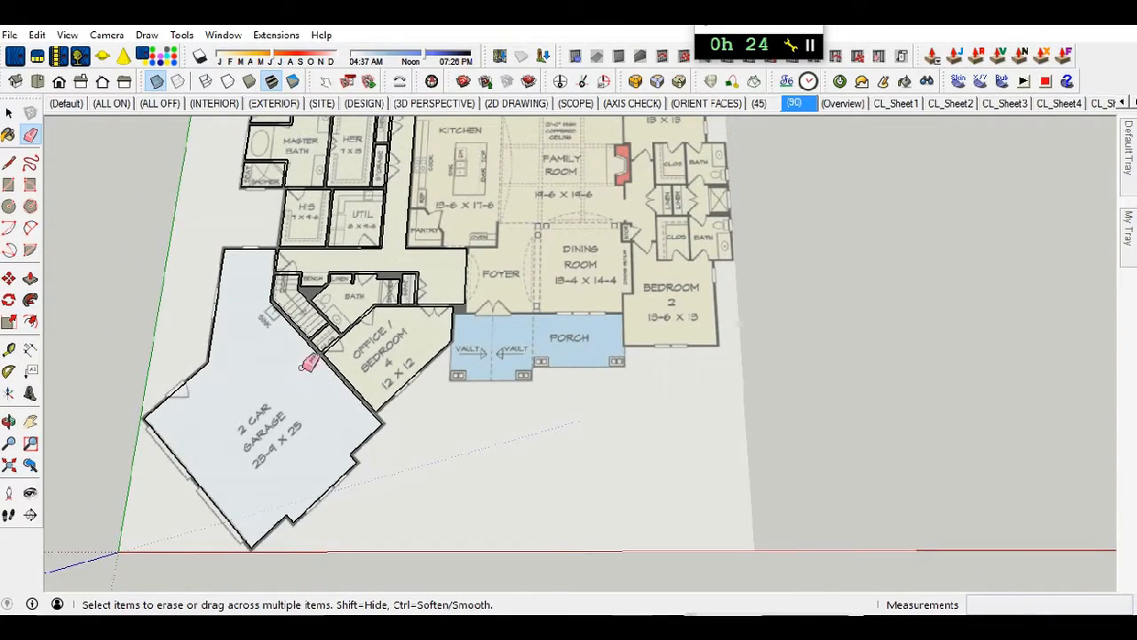
{"action": "scroll", "coordinate": [311, 366], "scroll_direction": "up", "scroll_amount": 5}
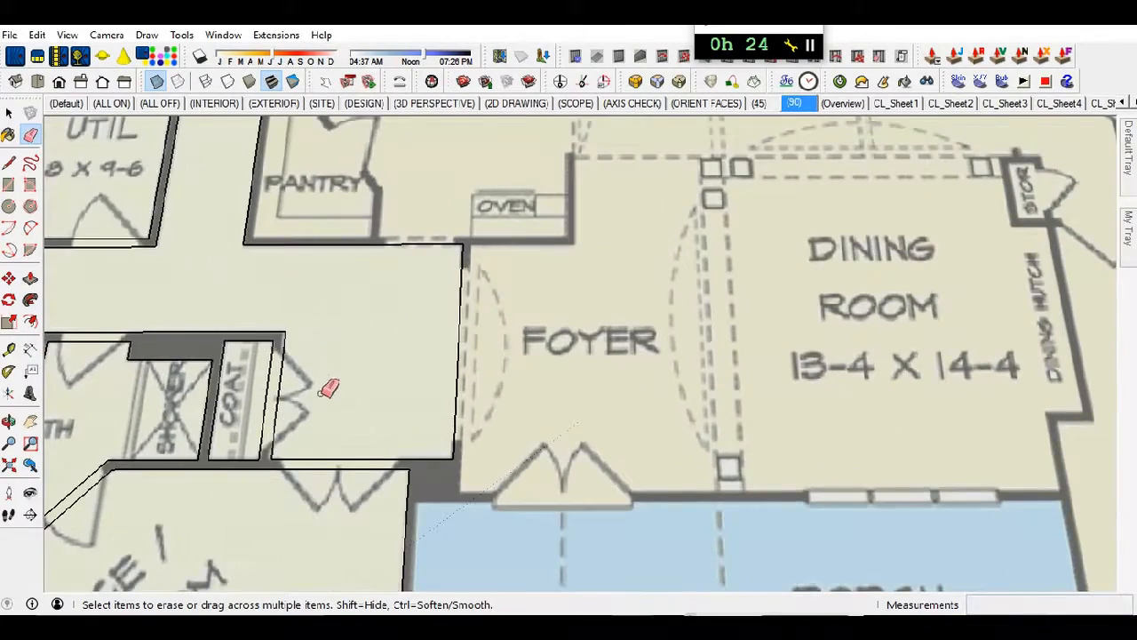
{"action": "scroll", "coordinate": [424, 329], "scroll_direction": "down", "scroll_amount": 2}
{"action": "scroll", "coordinate": [451, 401], "scroll_direction": "up", "scroll_amount": 4}
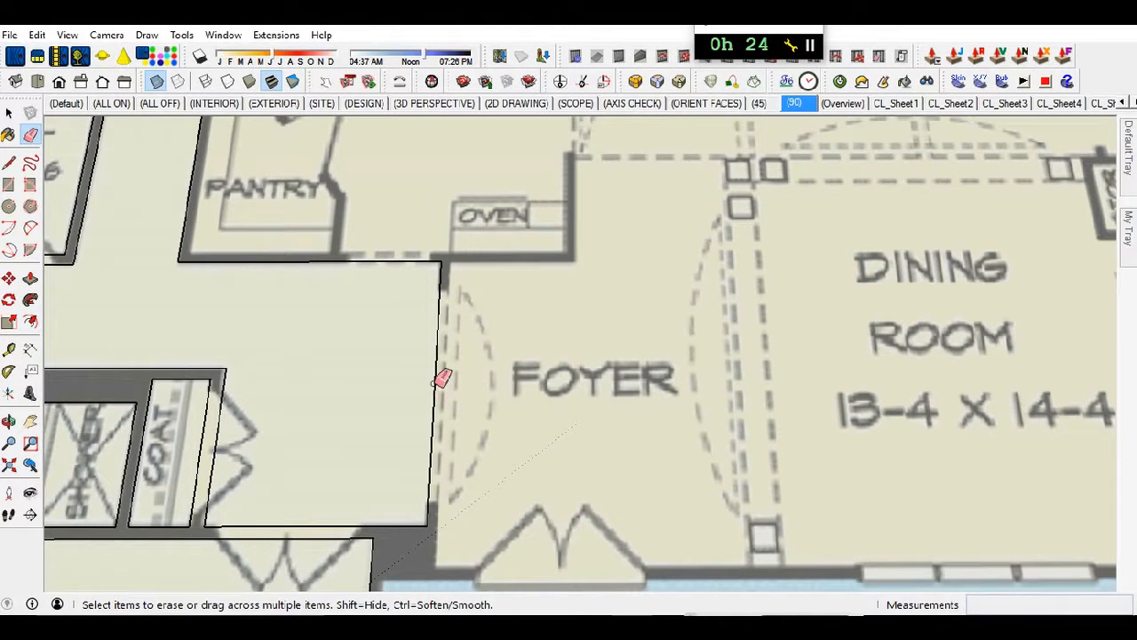
{"action": "key", "text": "r"}
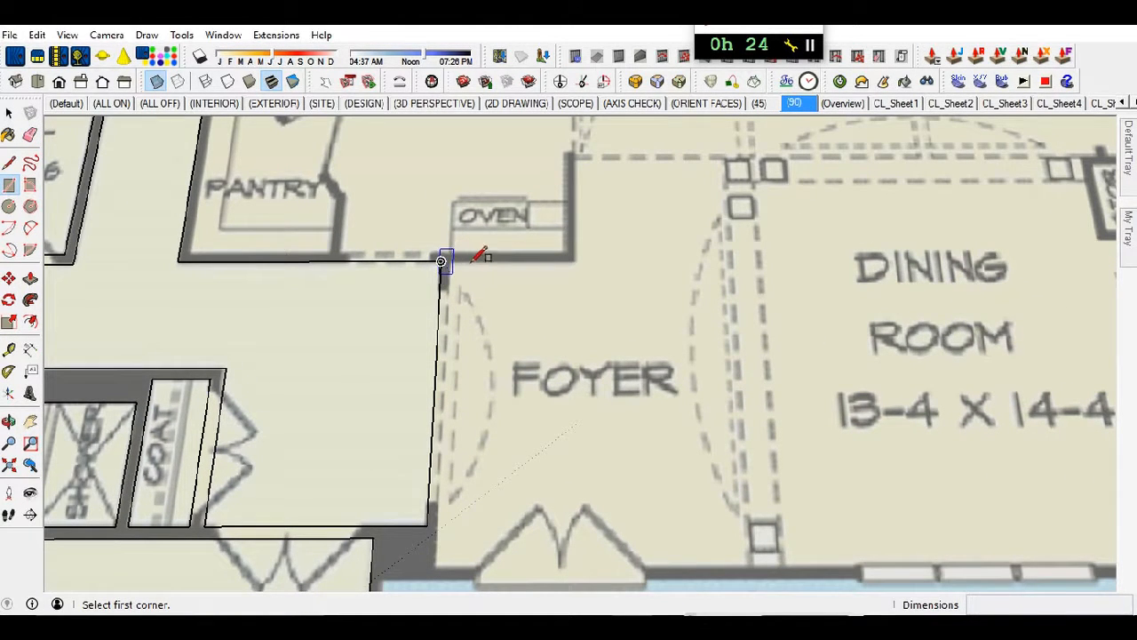
{"action": "scroll", "coordinate": [452, 247], "scroll_direction": "up", "scroll_amount": 4}
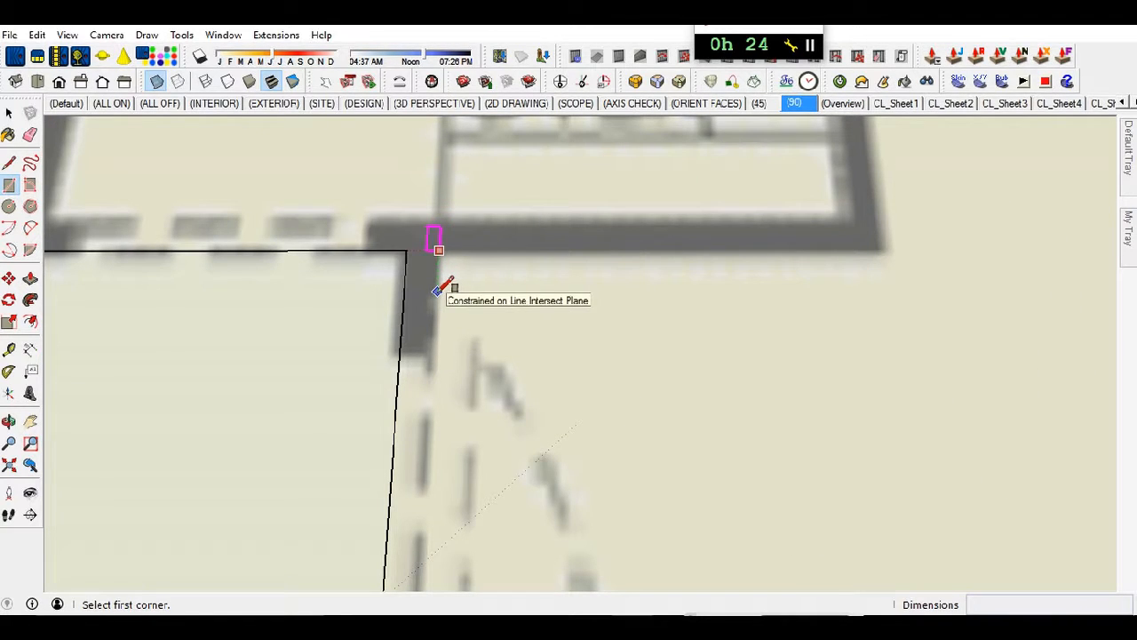
{"action": "left_click", "coordinate": [435, 290]}
{"action": "scroll", "coordinate": [468, 252], "scroll_direction": "down", "scroll_amount": 5}
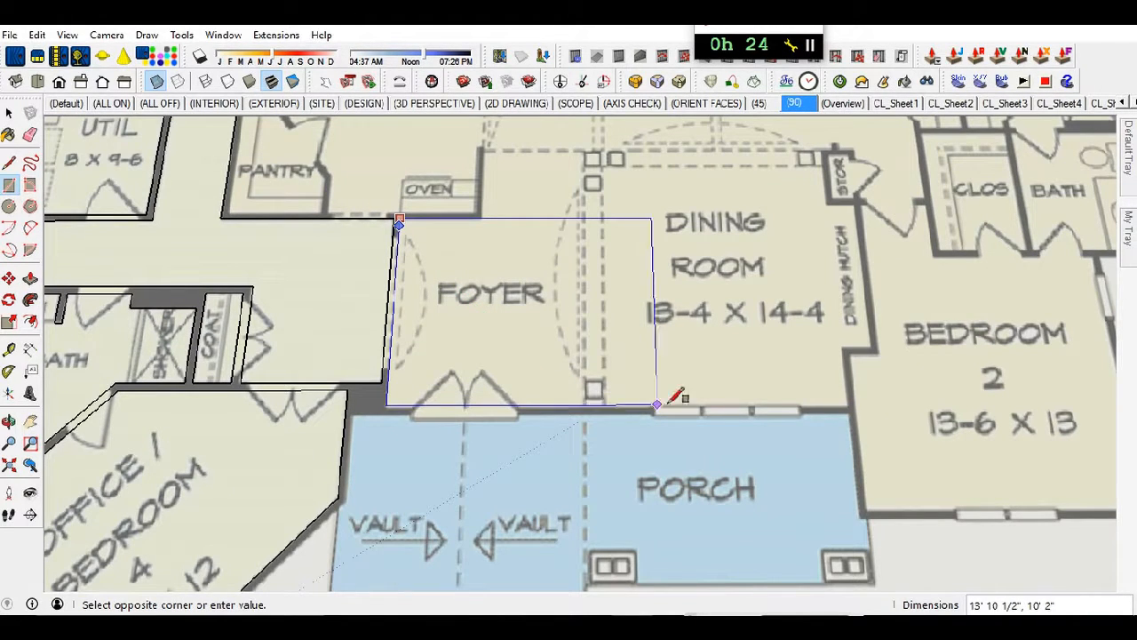
{"action": "scroll", "coordinate": [848, 404], "scroll_direction": "up", "scroll_amount": 5}
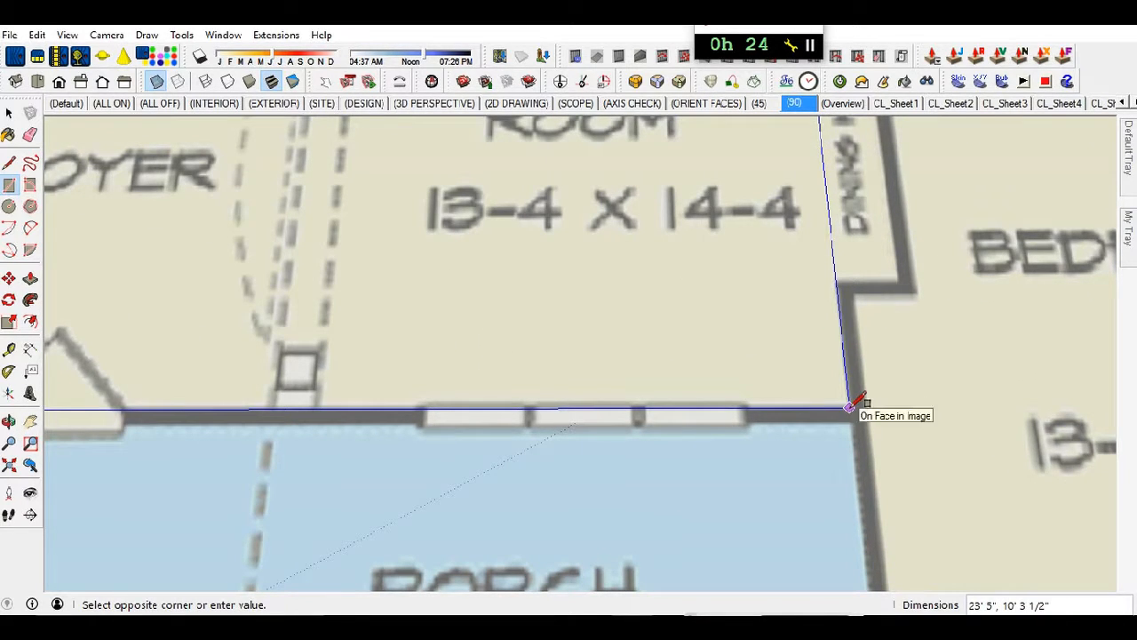
{"action": "left_click", "coordinate": [851, 406]}
- Draw a rectangle about 23' 9" by 19' over the family room, from the dining room rectangle's corner to the terrace-side wall corner near the kitchen
{"action": "scroll", "coordinate": [851, 406], "scroll_direction": "down", "scroll_amount": 5}
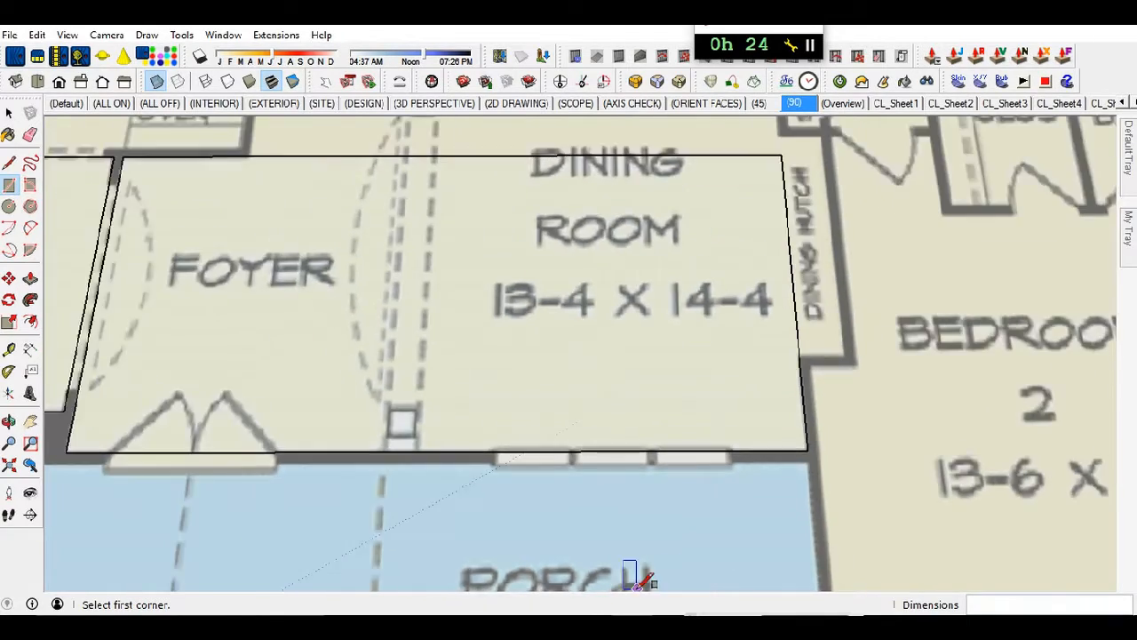
{"action": "scroll", "coordinate": [487, 469], "scroll_direction": "up", "scroll_amount": 4}
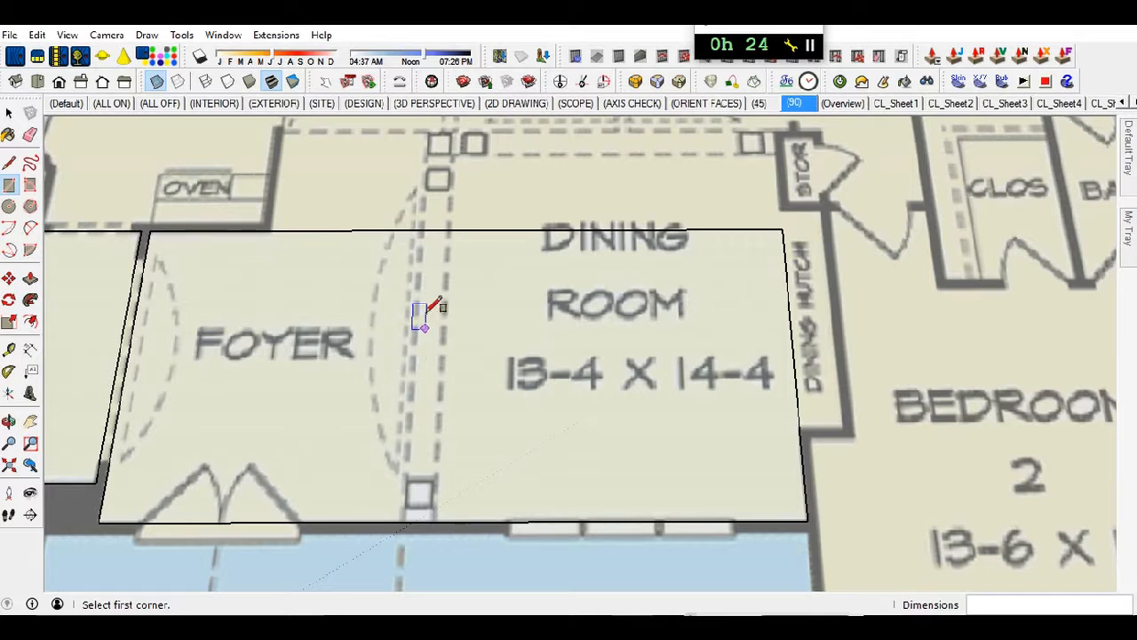
{"action": "scroll", "coordinate": [351, 378], "scroll_direction": "down", "scroll_amount": 2}
{"action": "scroll", "coordinate": [535, 315], "scroll_direction": "up", "scroll_amount": 2}
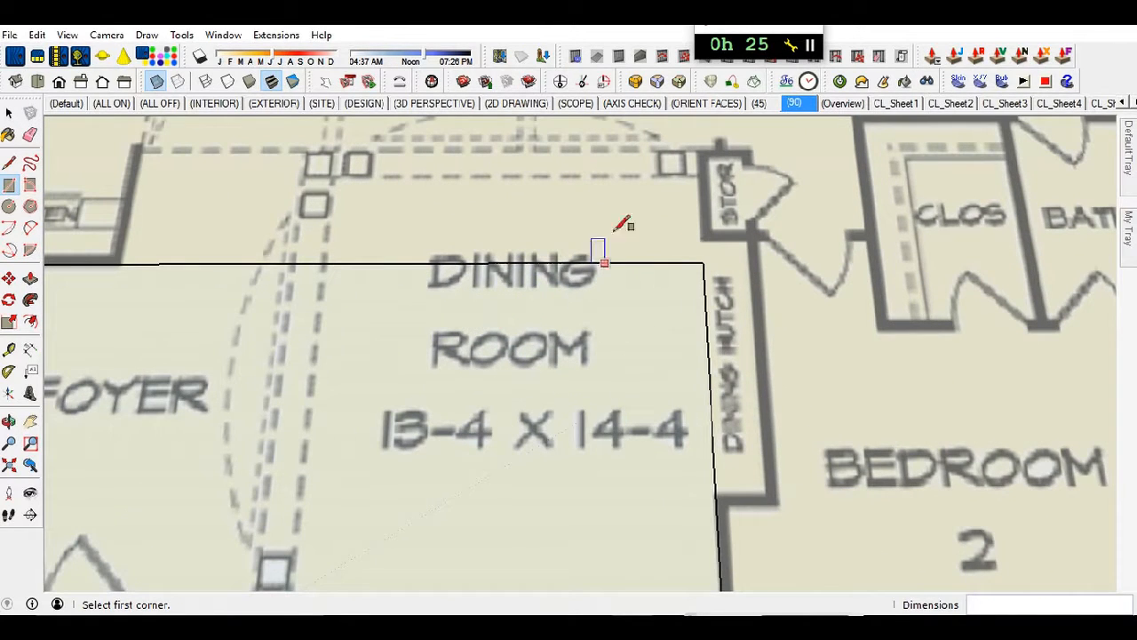
{"action": "left_click", "coordinate": [702, 262]}
{"action": "scroll", "coordinate": [381, 198], "scroll_direction": "down", "scroll_amount": 4}
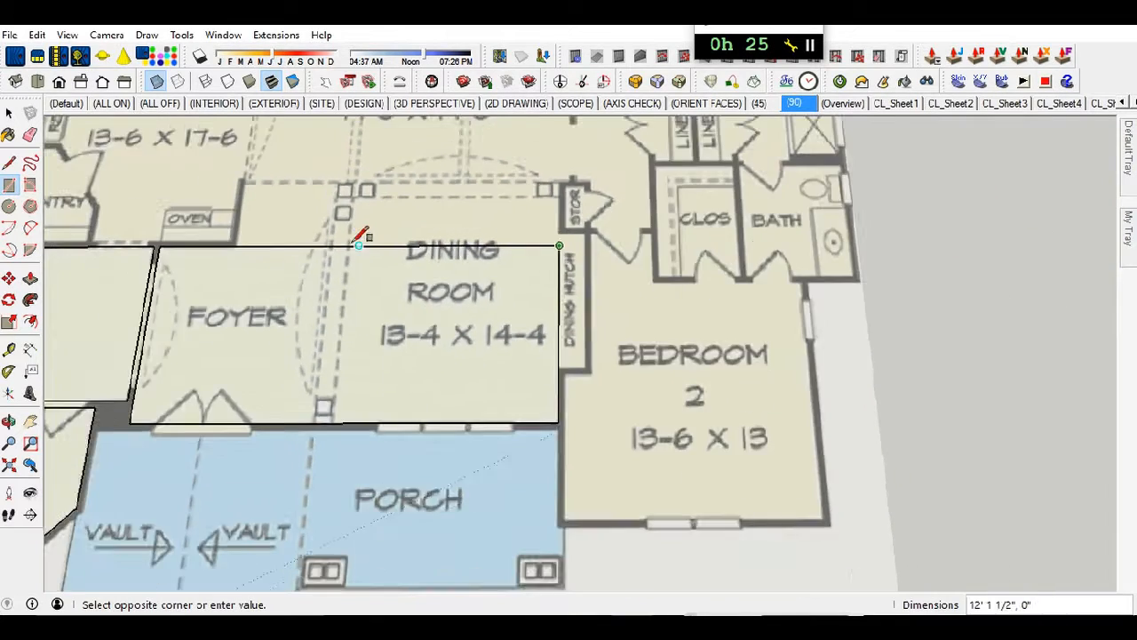
{"action": "scroll", "coordinate": [359, 242], "scroll_direction": "down", "scroll_amount": 4}
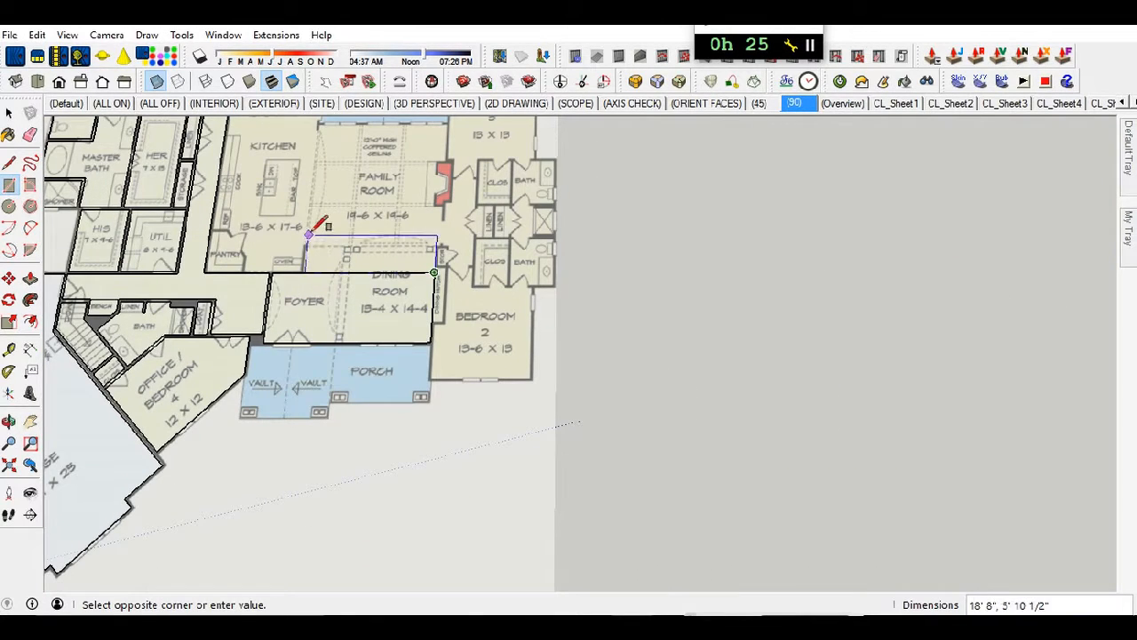
{"action": "scroll", "coordinate": [328, 114], "scroll_direction": "up", "scroll_amount": 1}
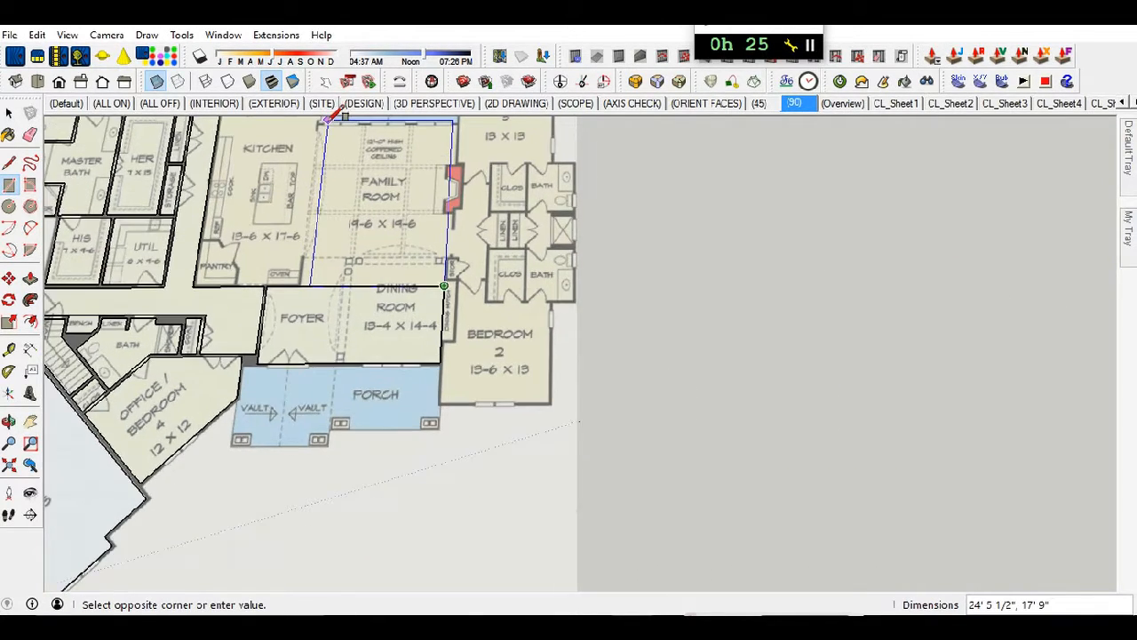
{"action": "scroll", "coordinate": [326, 117], "scroll_direction": "up", "scroll_amount": 6}
{"action": "scroll", "coordinate": [305, 124], "scroll_direction": "up", "scroll_amount": 3}
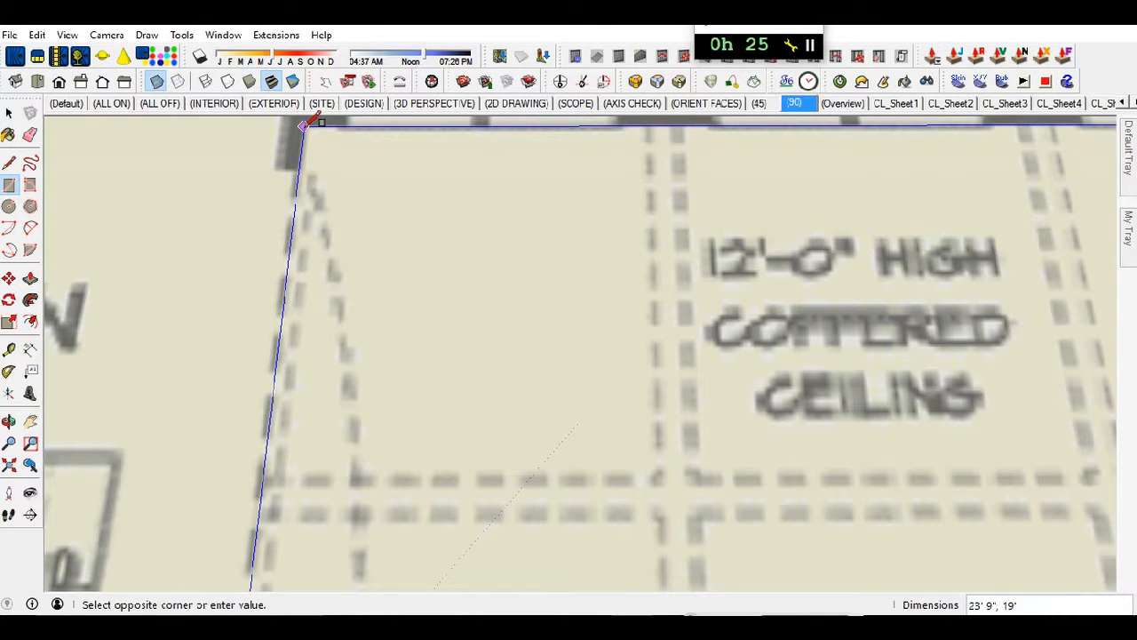
{"action": "left_click", "coordinate": [305, 125]}
- Draw a narrow rectangle about 6' 3" by 7" along the family room's side edge, between the storage closet corner and the fireplace
{"action": "scroll", "coordinate": [218, 214], "scroll_direction": "down", "scroll_amount": 4}
{"action": "scroll", "coordinate": [203, 267], "scroll_direction": "down", "scroll_amount": 5}
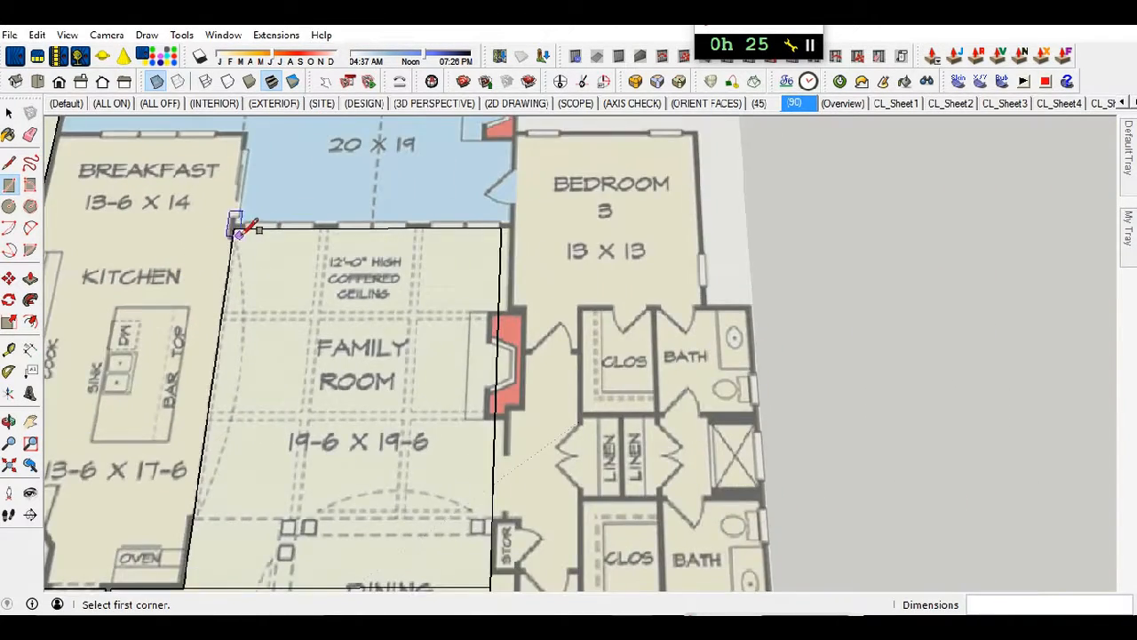
{"action": "scroll", "coordinate": [391, 391], "scroll_direction": "up", "scroll_amount": 5}
{"action": "scroll", "coordinate": [422, 435], "scroll_direction": "up", "scroll_amount": 2}
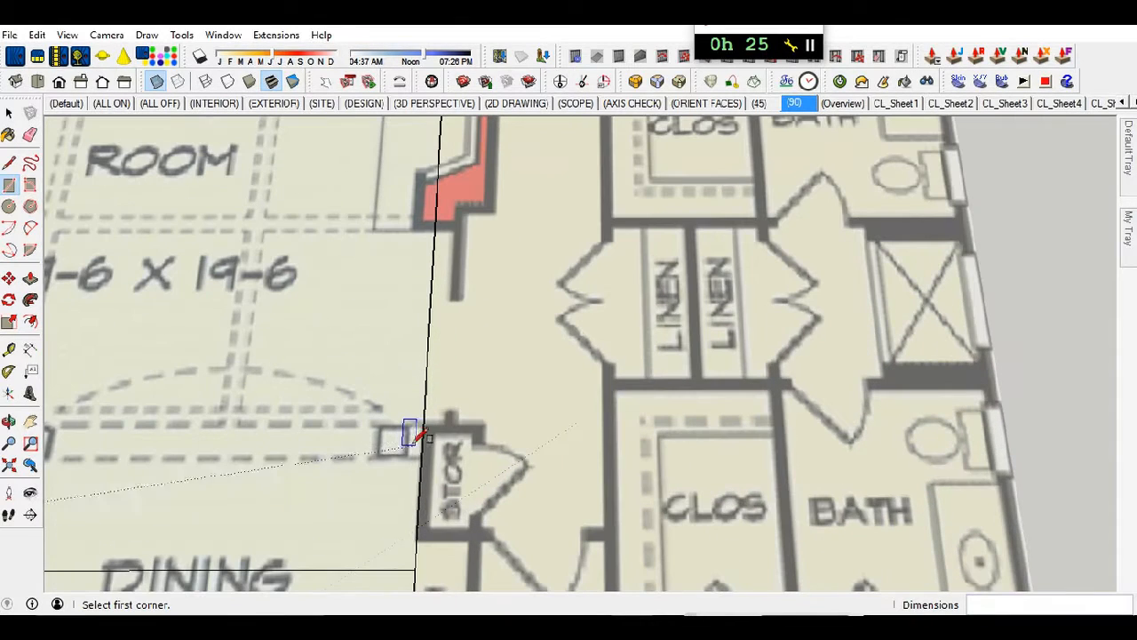
{"action": "scroll", "coordinate": [423, 422], "scroll_direction": "up", "scroll_amount": 2}
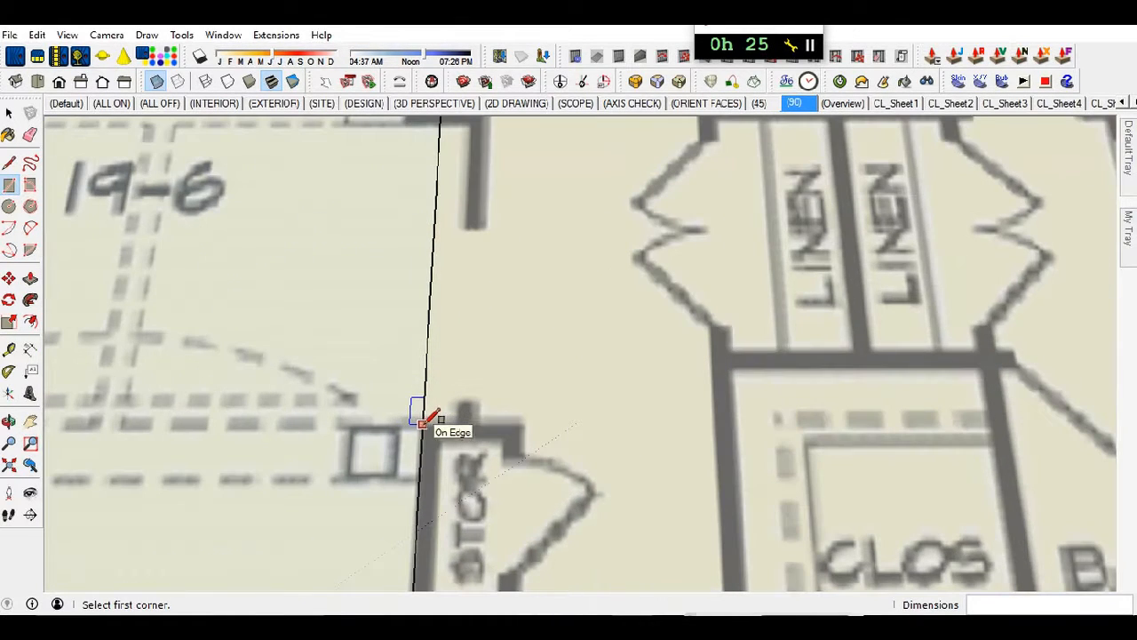
{"action": "left_click", "coordinate": [422, 423]}
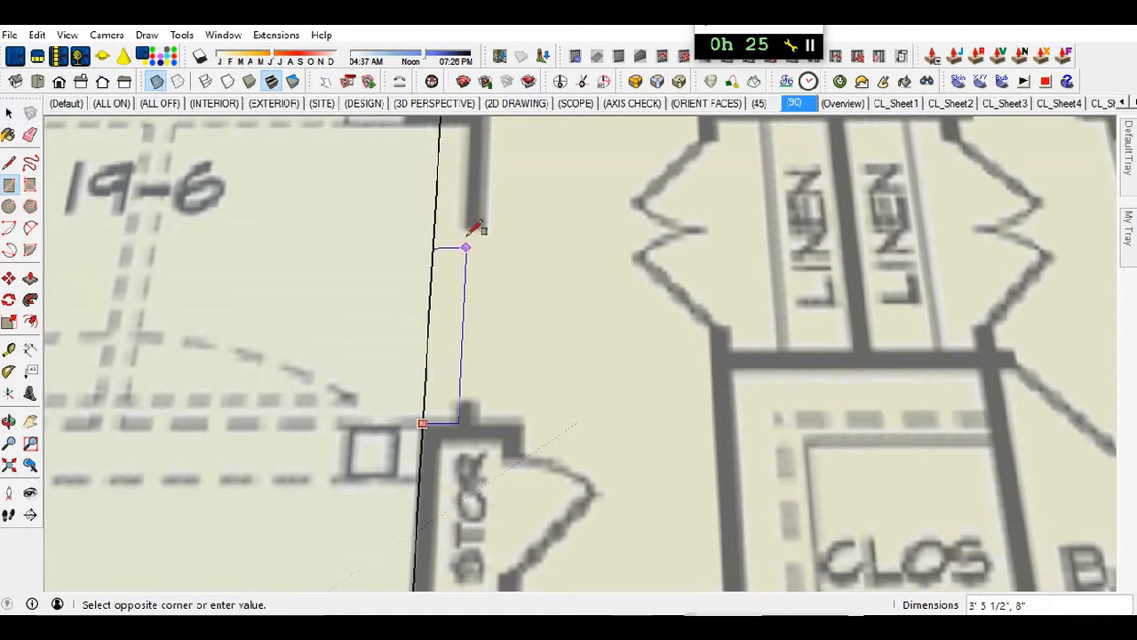
{"action": "scroll", "coordinate": [452, 190], "scroll_direction": "down", "scroll_amount": 1}
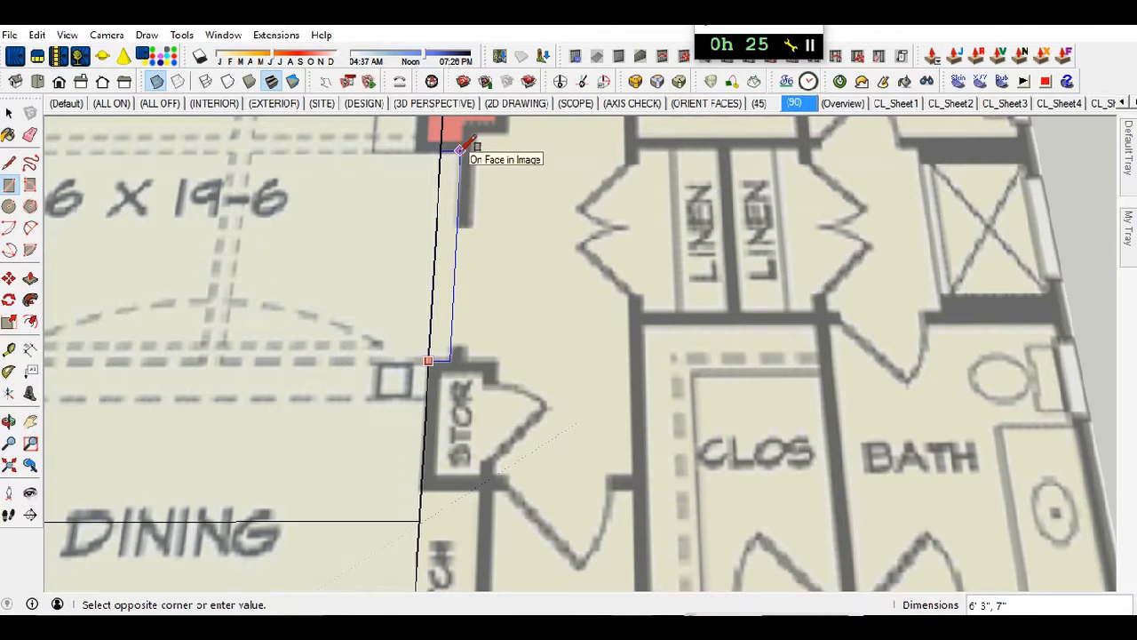
{"action": "left_click", "coordinate": [460, 149]}
- Draw a rectangle about 7' 4" by 9 1/2" outlining the fireplace's projection into the family room
{"action": "scroll", "coordinate": [416, 258], "scroll_direction": "down", "scroll_amount": 4}
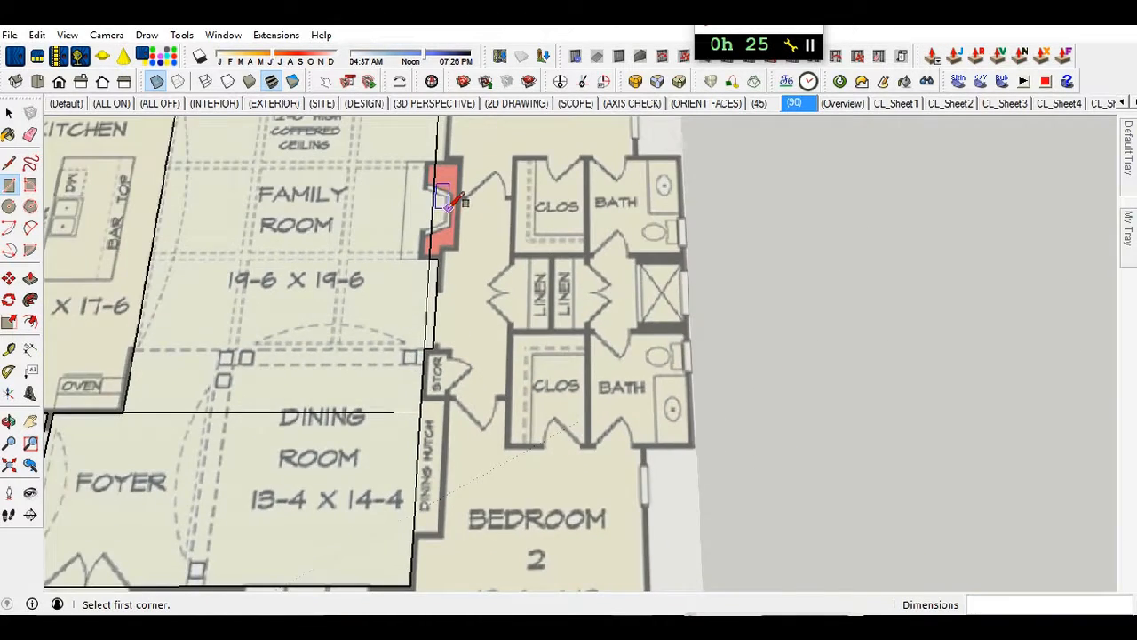
{"action": "scroll", "coordinate": [448, 199], "scroll_direction": "up", "scroll_amount": 4}
{"action": "left_click", "coordinate": [425, 271]}
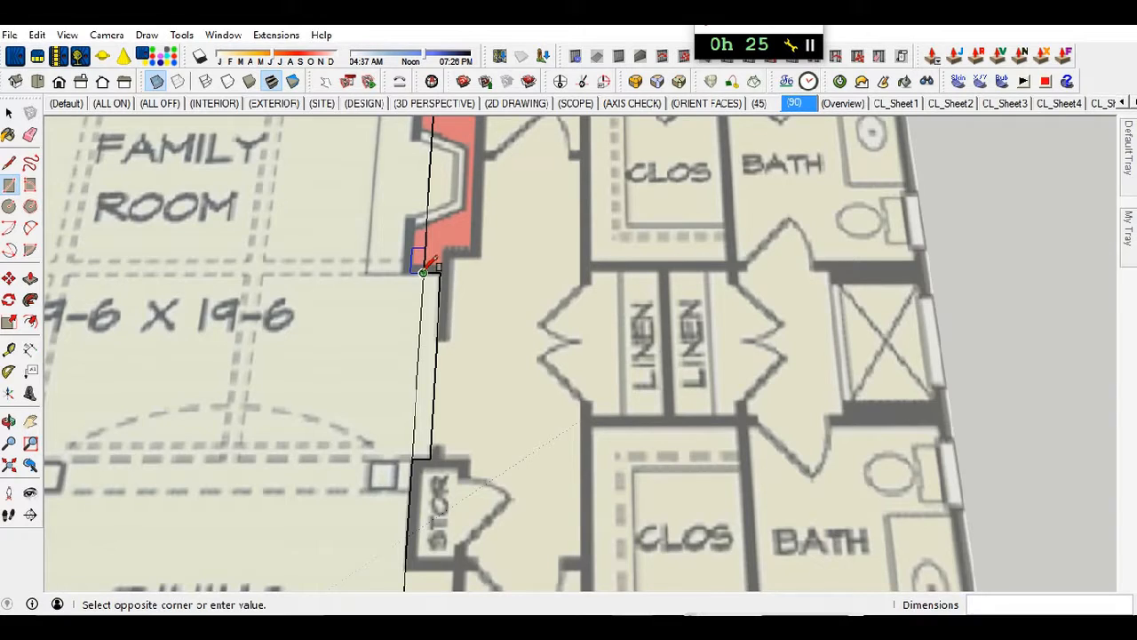
{"action": "scroll", "coordinate": [391, 267], "scroll_direction": "down", "scroll_amount": 4}
{"action": "scroll", "coordinate": [383, 190], "scroll_direction": "up", "scroll_amount": 4}
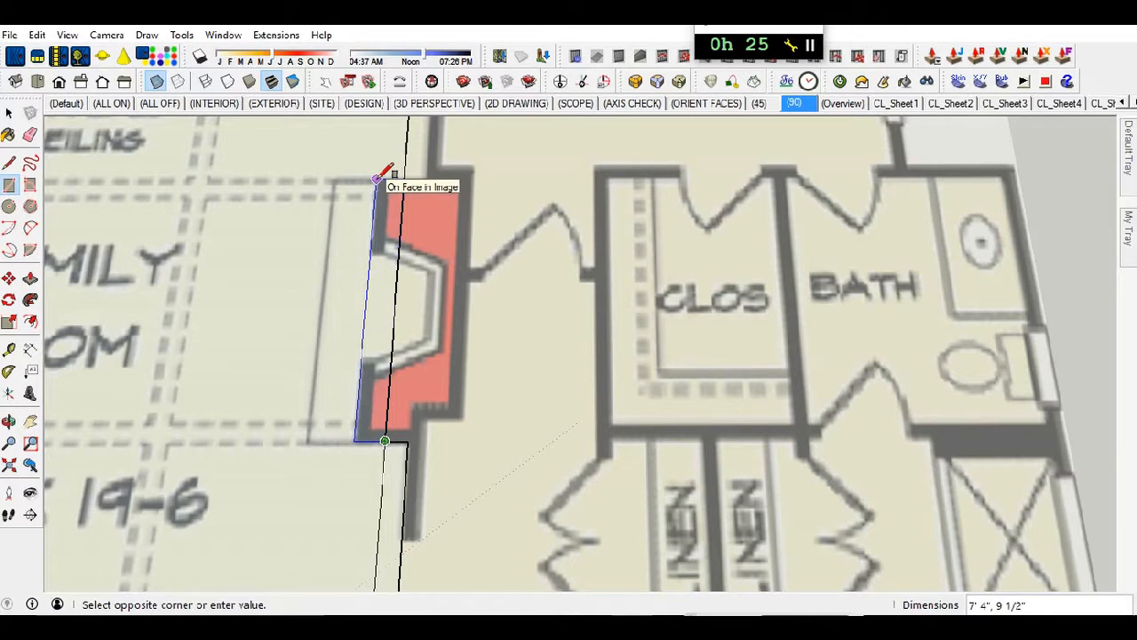
{"action": "left_click", "coordinate": [376, 179]}
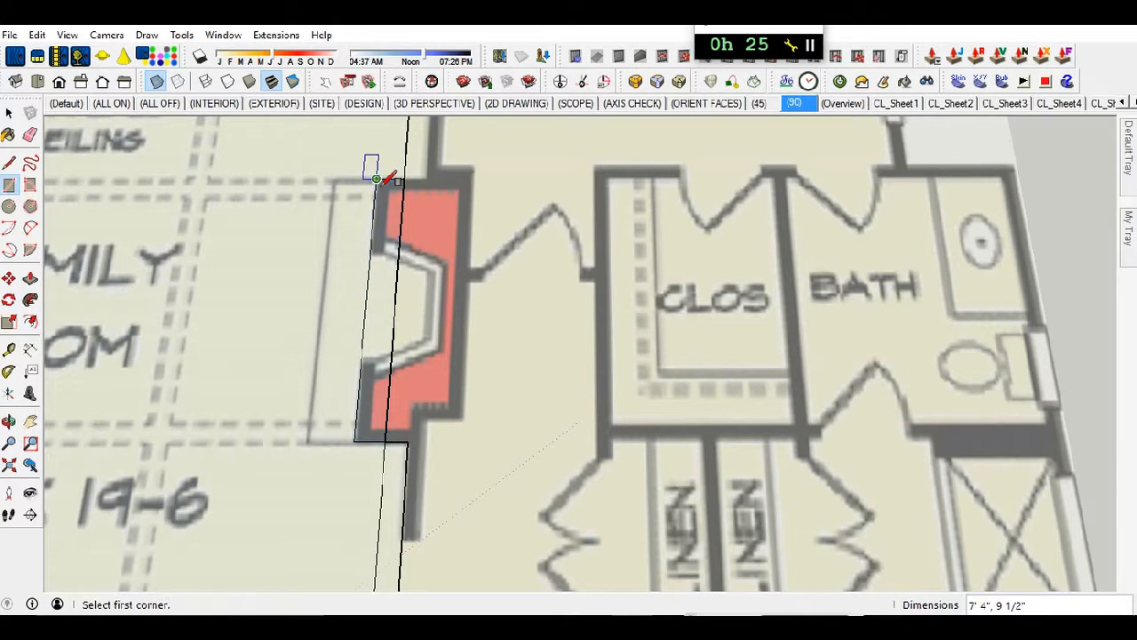
- Draw a rectangle about 6' 2" by 1' 6 1/2" over the red fireplace area, from the family room's side edge to the fireplace's back wall
{"action": "scroll", "coordinate": [431, 438], "scroll_direction": "down", "scroll_amount": 2}
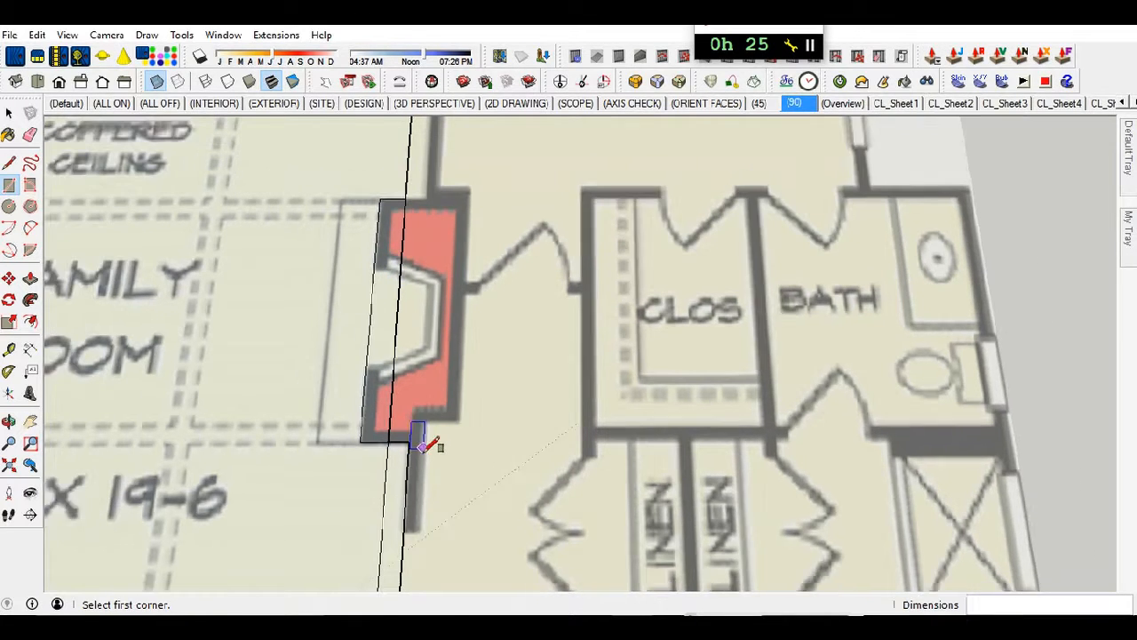
{"action": "scroll", "coordinate": [408, 218], "scroll_direction": "up", "scroll_amount": 3}
{"action": "scroll", "coordinate": [410, 213], "scroll_direction": "up", "scroll_amount": 2}
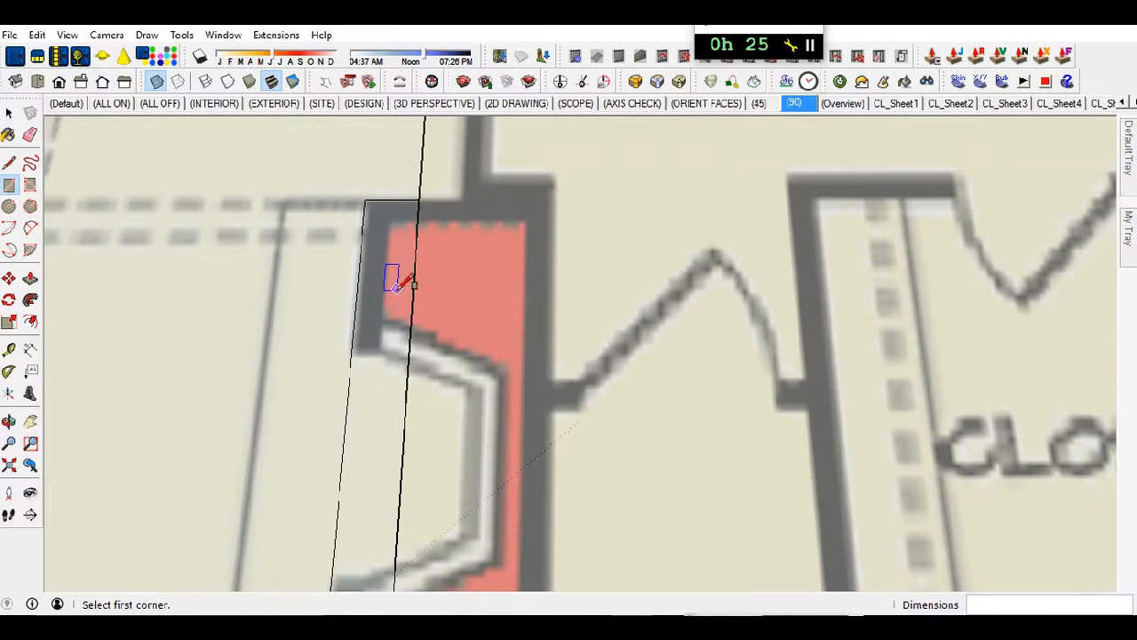
{"action": "left_click", "coordinate": [416, 220]}
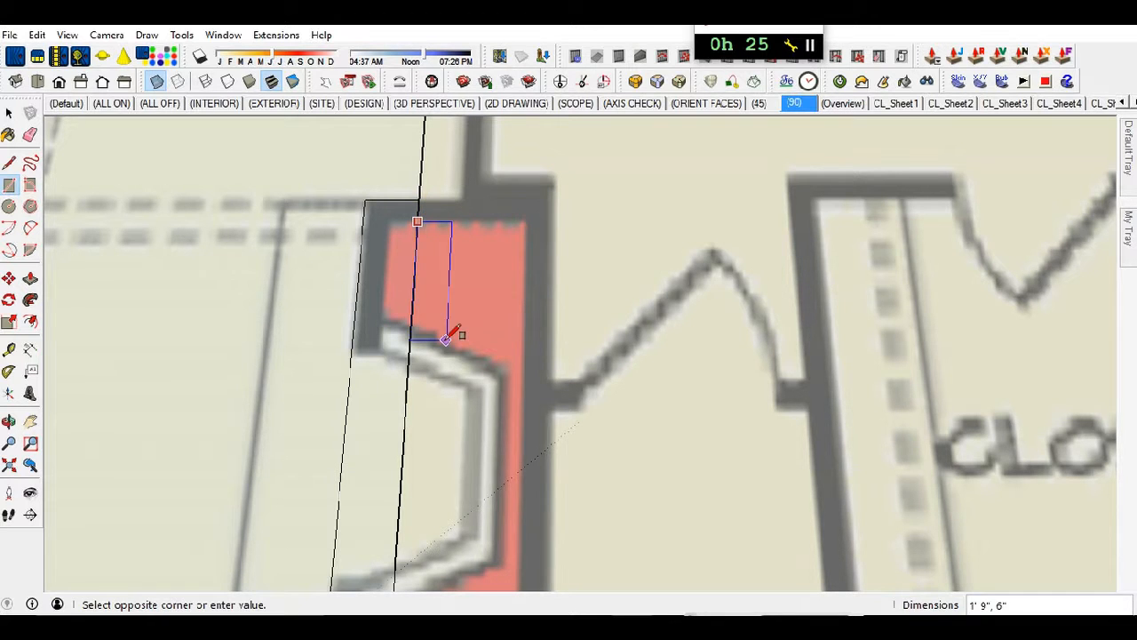
{"action": "scroll", "coordinate": [471, 360], "scroll_direction": "down", "scroll_amount": 1}
{"action": "scroll", "coordinate": [418, 248], "scroll_direction": "down", "scroll_amount": 2}
{"action": "scroll", "coordinate": [414, 248], "scroll_direction": "down", "scroll_amount": 1}
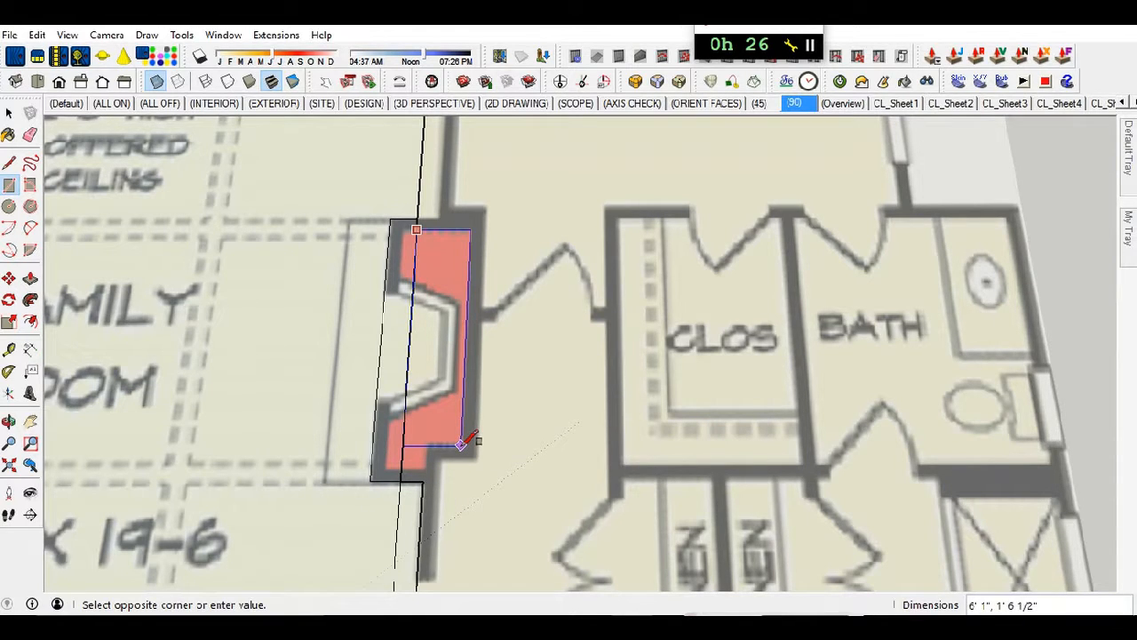
{"action": "left_click", "coordinate": [461, 447]}
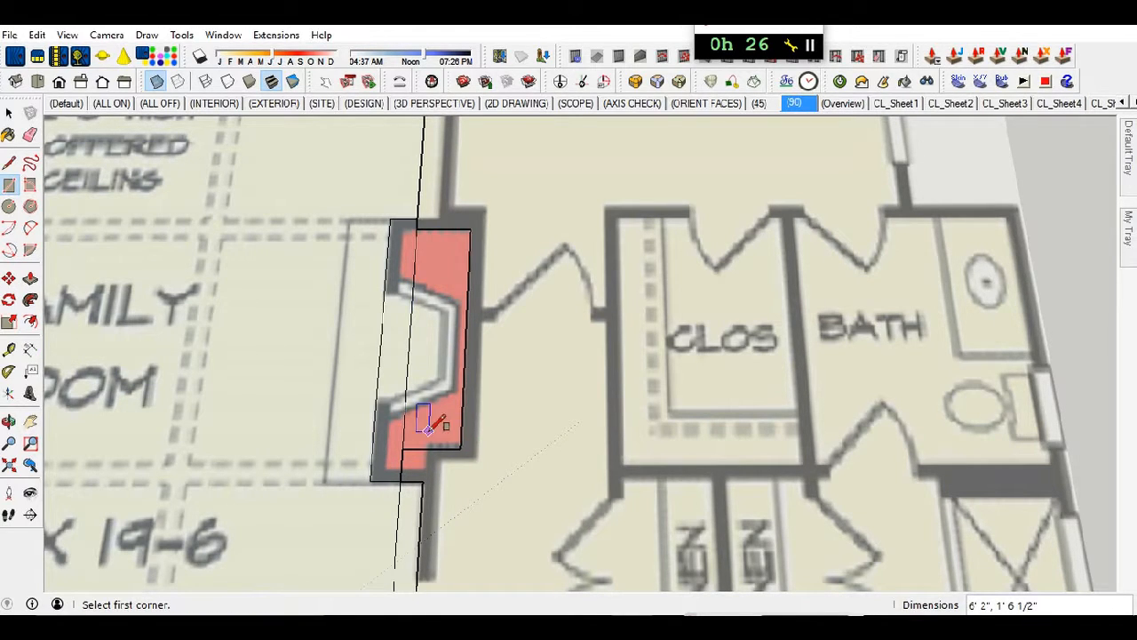
- Draw a small rectangle about 7" by 6 1/8" over the notched end of the red fireplace area
{"action": "left_click", "coordinate": [402, 449]}
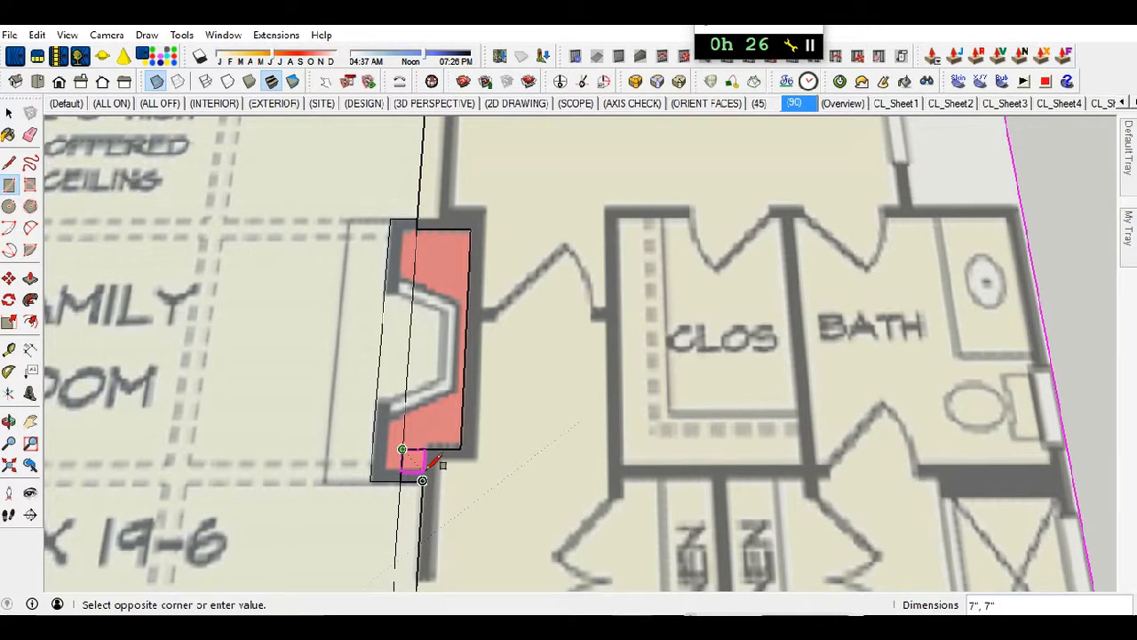
{"action": "scroll", "coordinate": [431, 462], "scroll_direction": "up", "scroll_amount": 5}
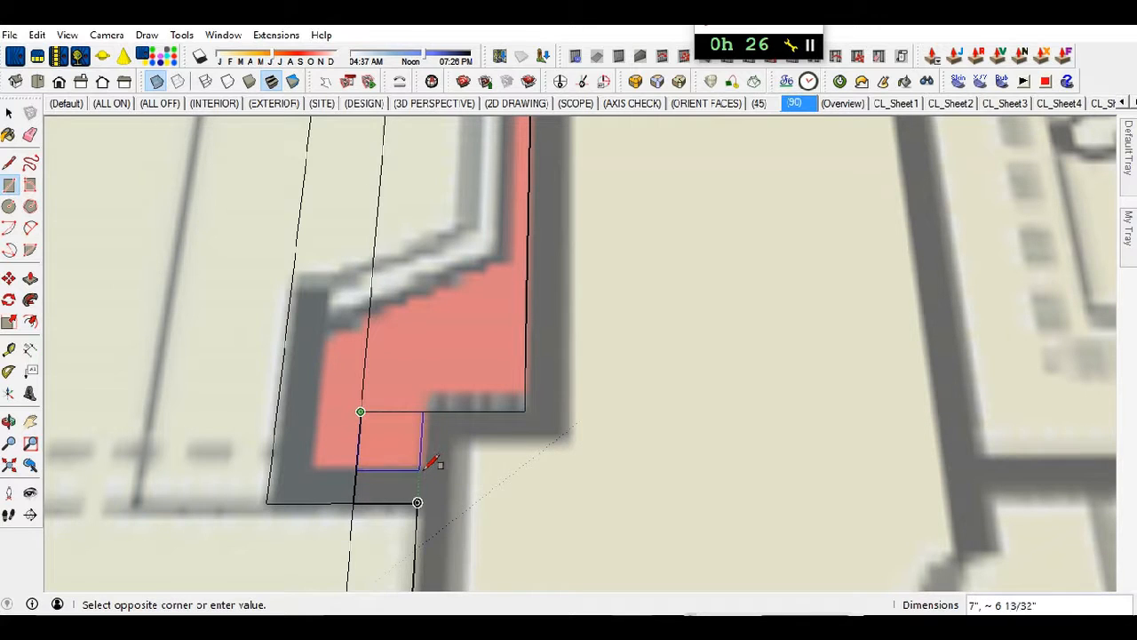
{"action": "left_click", "coordinate": [424, 464]}
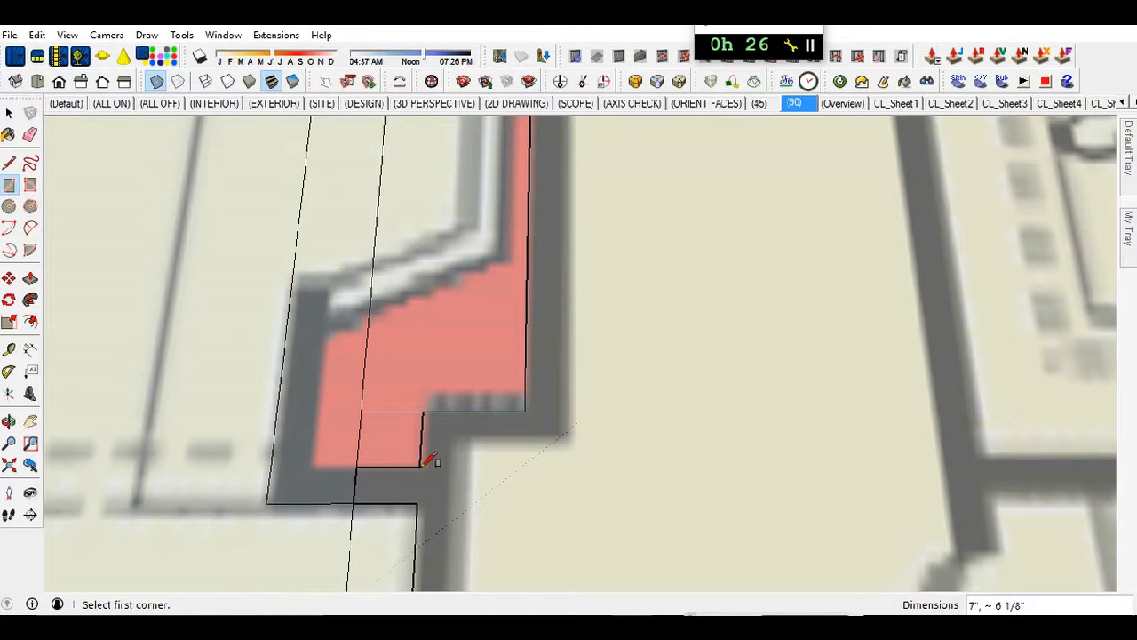
- Draw a rectangle about 6' 8 1/8" by 5" over the remaining strip of the fireplace on its family room side
{"action": "scroll", "coordinate": [422, 389], "scroll_direction": "down", "scroll_amount": 4}
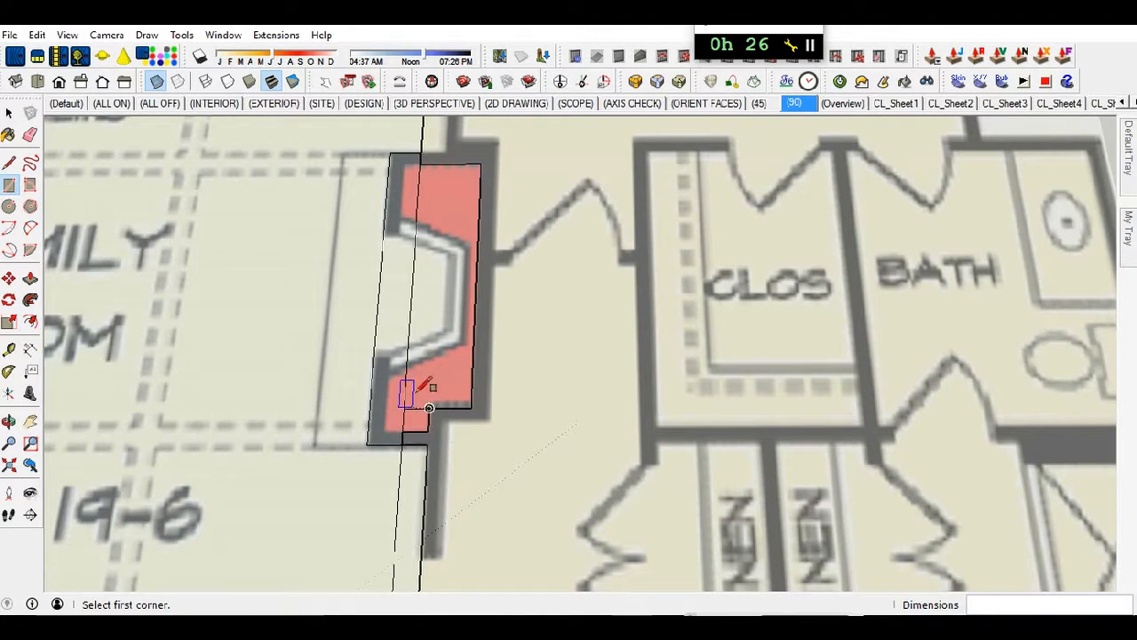
{"action": "scroll", "coordinate": [392, 430], "scroll_direction": "up", "scroll_amount": 4}
{"action": "left_click", "coordinate": [401, 437]}
{"action": "scroll", "coordinate": [400, 435], "scroll_direction": "down", "scroll_amount": 4}
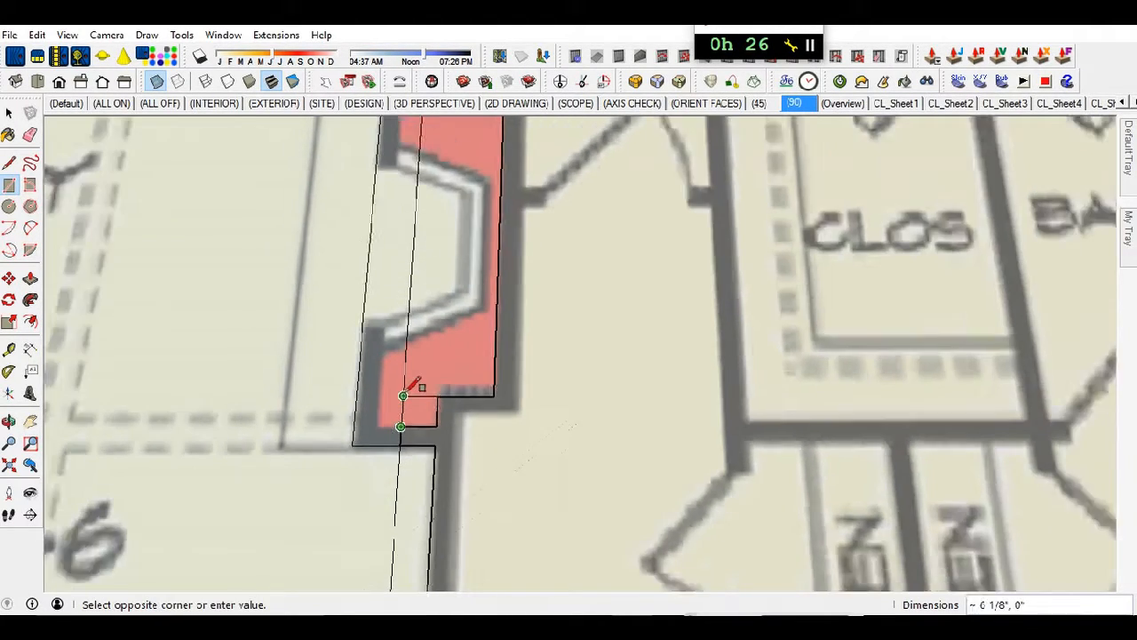
{"action": "scroll", "coordinate": [421, 186], "scroll_direction": "up", "scroll_amount": 3}
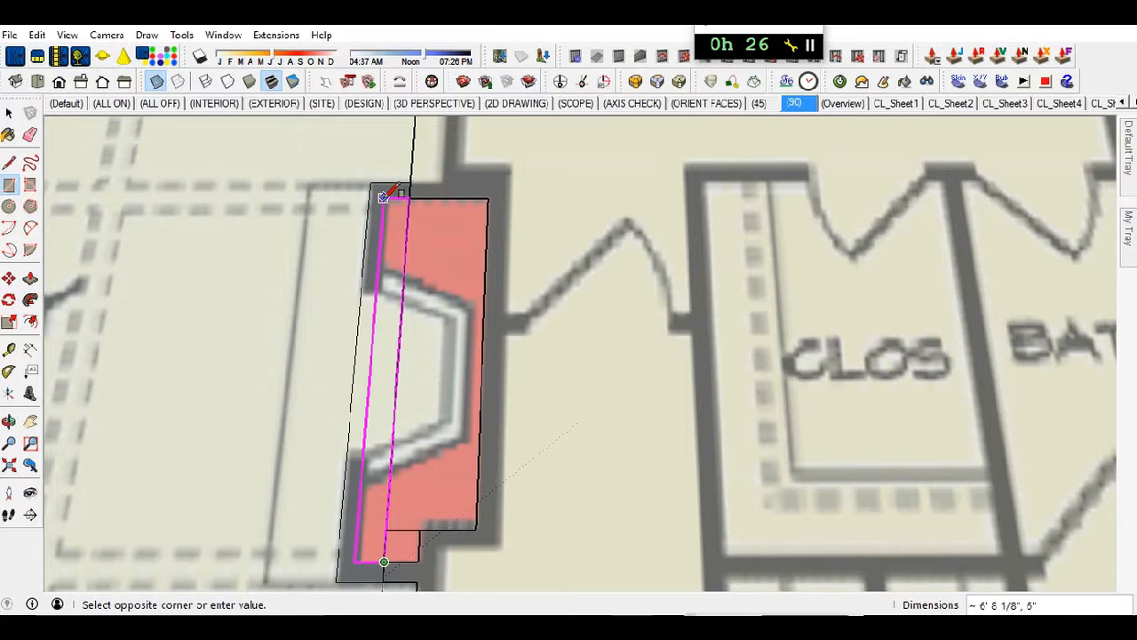
{"action": "left_click", "coordinate": [387, 196]}
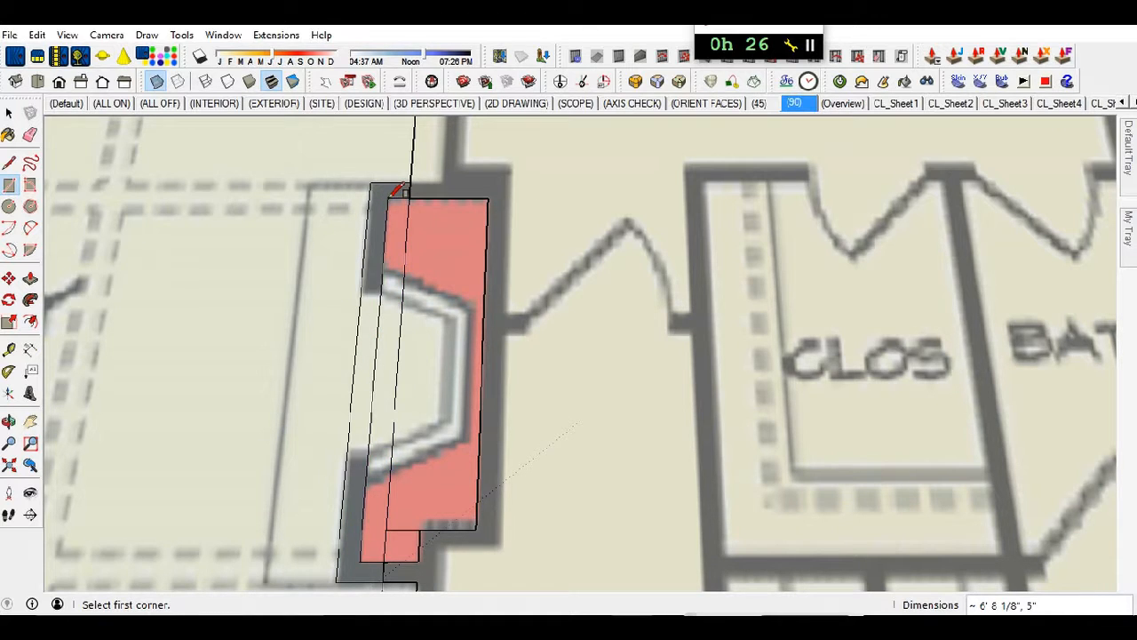
- Erase the overlapping edges inside the fireplace, beside the storage closet and between the family room and the foyer and dining rectangle
{"action": "key", "text": "e"}
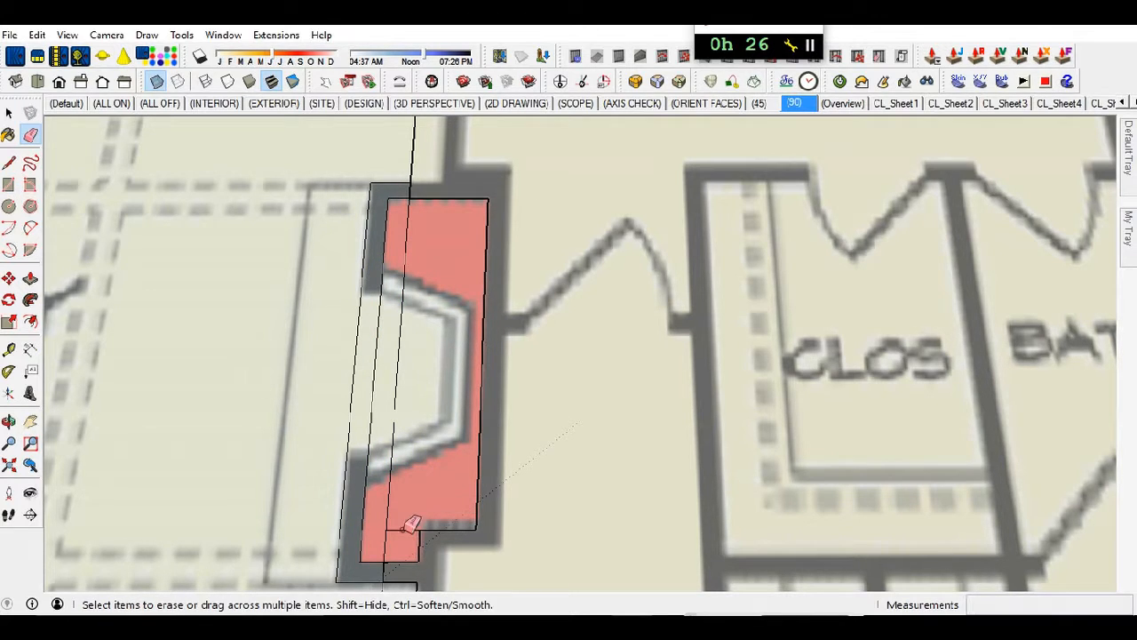
{"action": "left_click", "coordinate": [394, 527]}
{"action": "left_click", "coordinate": [386, 572]}
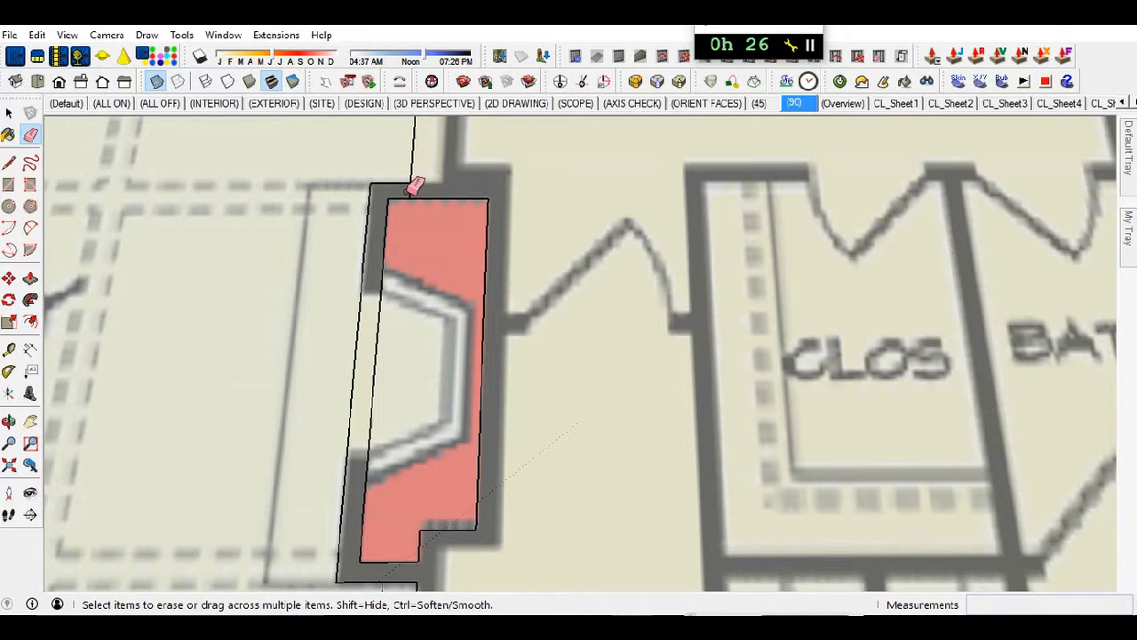
{"action": "scroll", "coordinate": [393, 152], "scroll_direction": "down", "scroll_amount": 2}
{"action": "scroll", "coordinate": [383, 500], "scroll_direction": "up", "scroll_amount": 1}
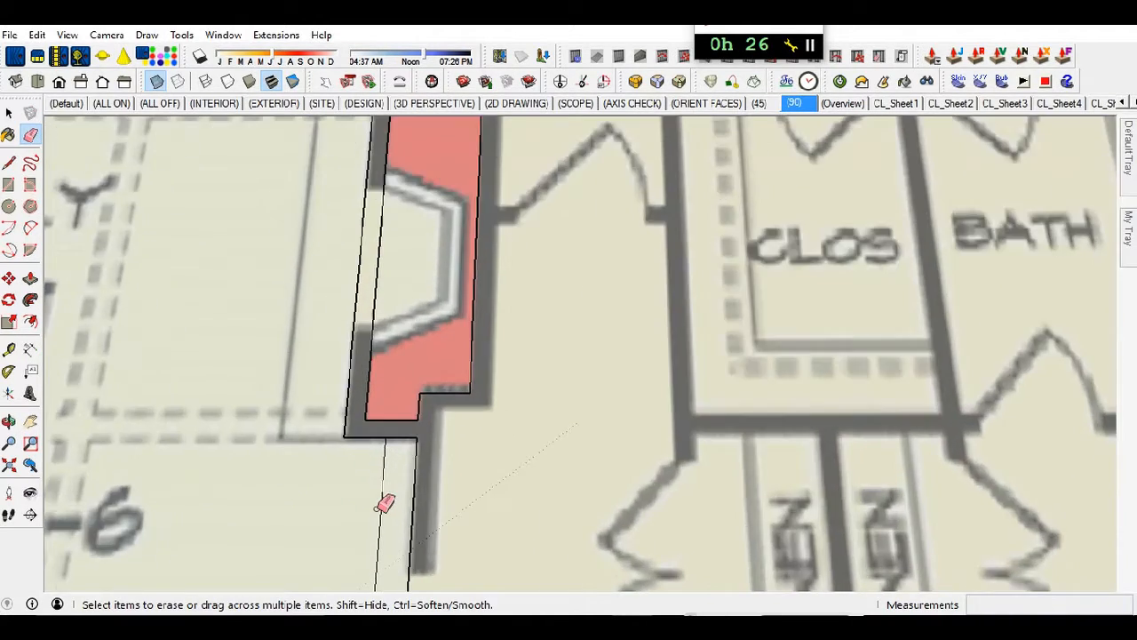
{"action": "scroll", "coordinate": [395, 504], "scroll_direction": "down", "scroll_amount": 5}
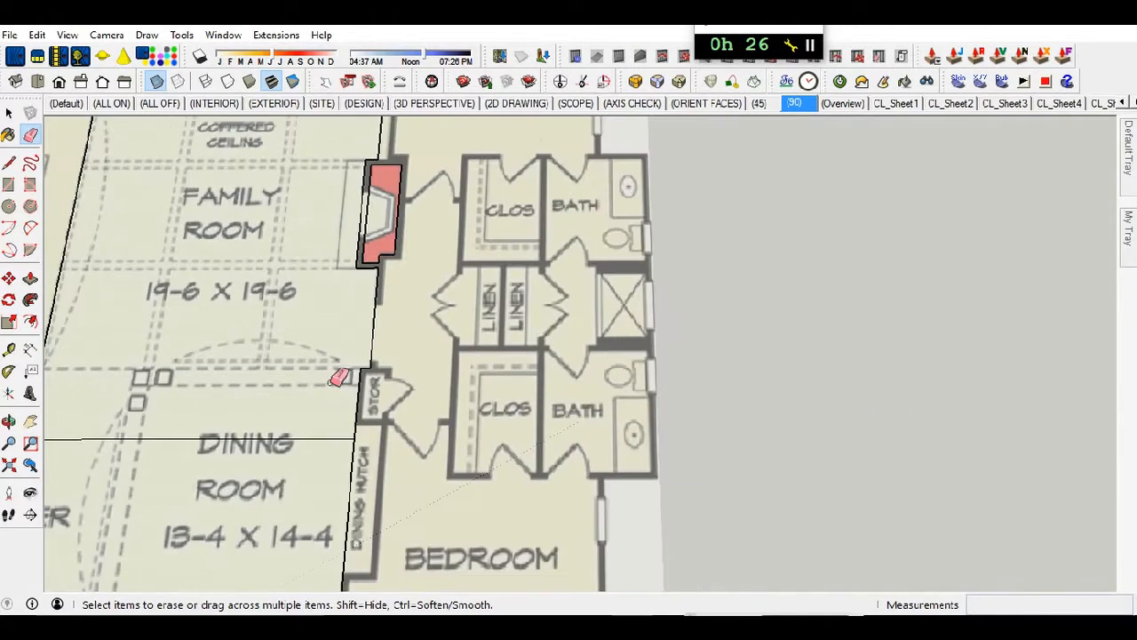
{"action": "scroll", "coordinate": [402, 374], "scroll_direction": "down", "scroll_amount": 3}
{"action": "scroll", "coordinate": [310, 203], "scroll_direction": "up", "scroll_amount": 3}
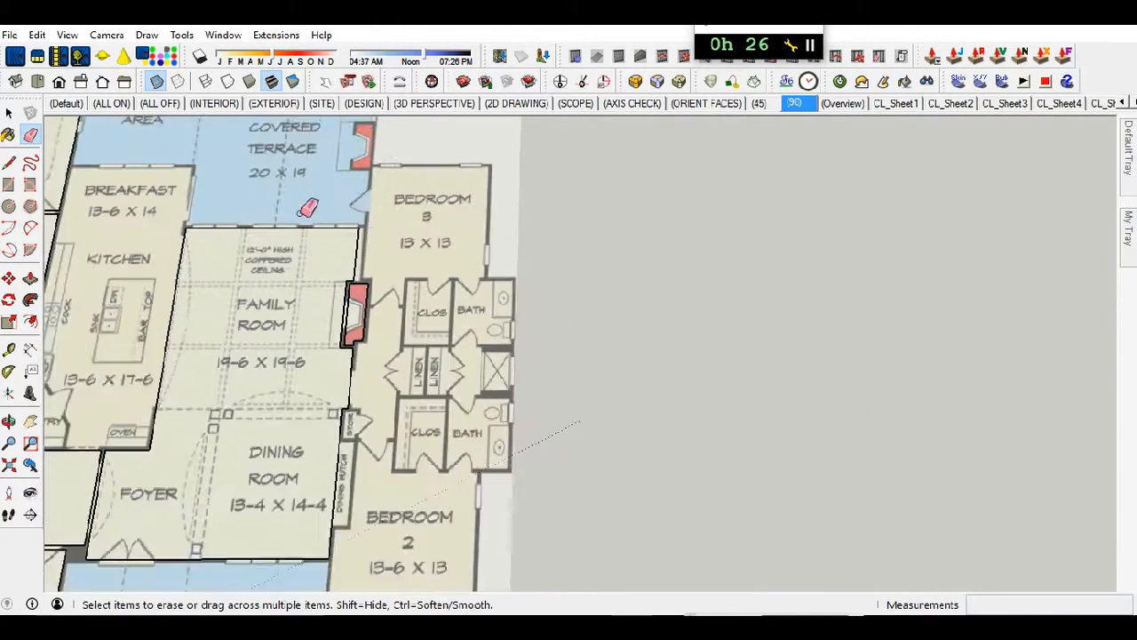
- Move the family room's side edge between the terrace and the fireplace about 7" outward, in line with the edge on the fireplace's dining side
{"action": "scroll", "coordinate": [377, 338], "scroll_direction": "up", "scroll_amount": 4}
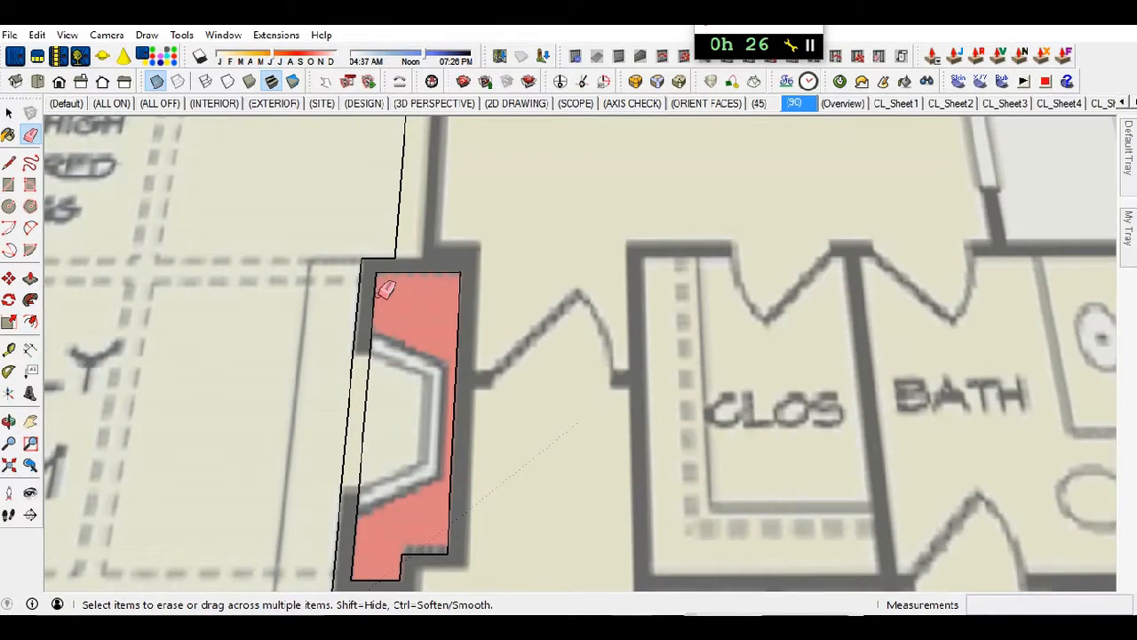
{"action": "scroll", "coordinate": [395, 258], "scroll_direction": "down", "scroll_amount": 2}
{"action": "scroll", "coordinate": [398, 240], "scroll_direction": "up", "scroll_amount": 2}
{"action": "key", "text": "space"}
{"action": "left_click", "coordinate": [397, 303]}
{"action": "left_click", "coordinate": [398, 305]}
{"action": "key", "text": "m"}
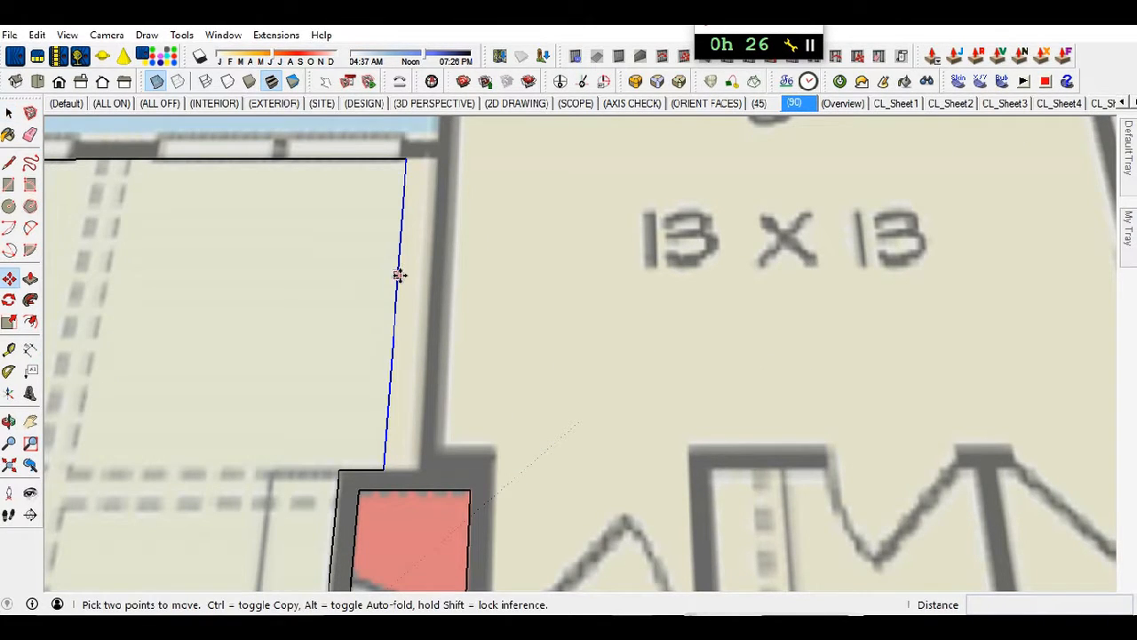
{"action": "left_click", "coordinate": [398, 276]}
{"action": "scroll", "coordinate": [413, 274], "scroll_direction": "down", "scroll_amount": 5}
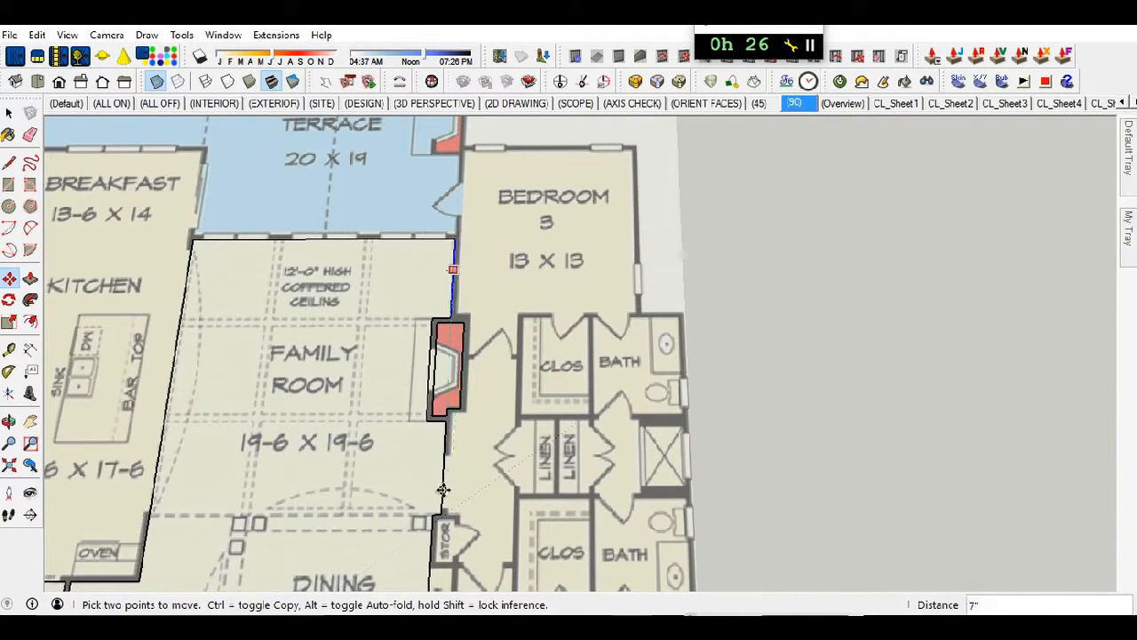
{"action": "left_click", "coordinate": [444, 484]}
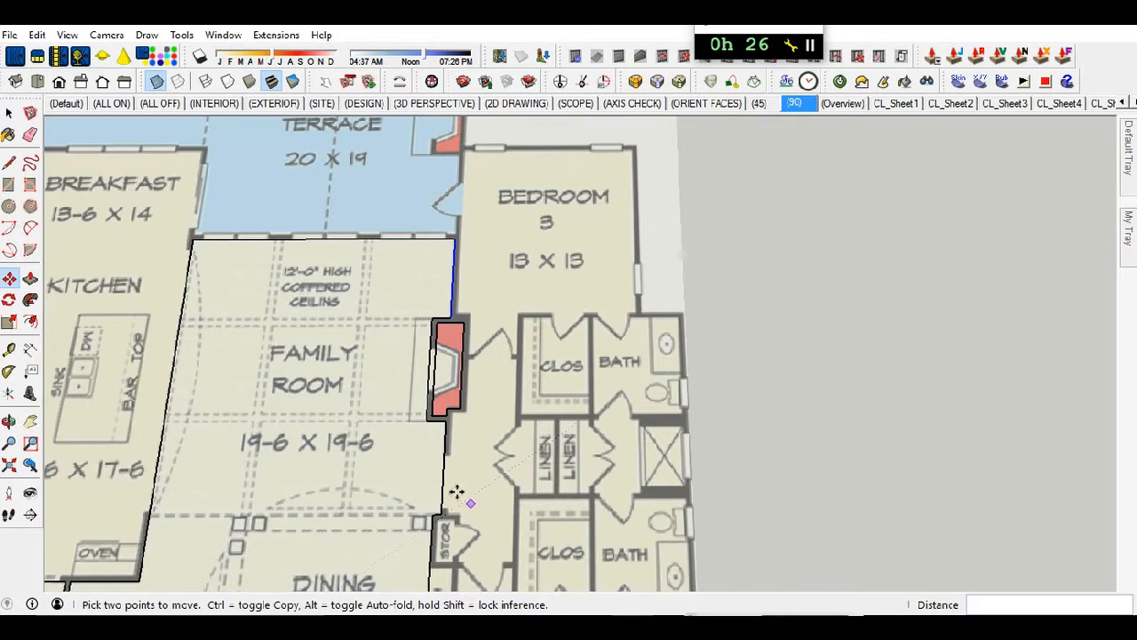
{"action": "scroll", "coordinate": [436, 482], "scroll_direction": "up", "scroll_amount": 3}
{"action": "scroll", "coordinate": [437, 419], "scroll_direction": "down", "scroll_amount": 4}
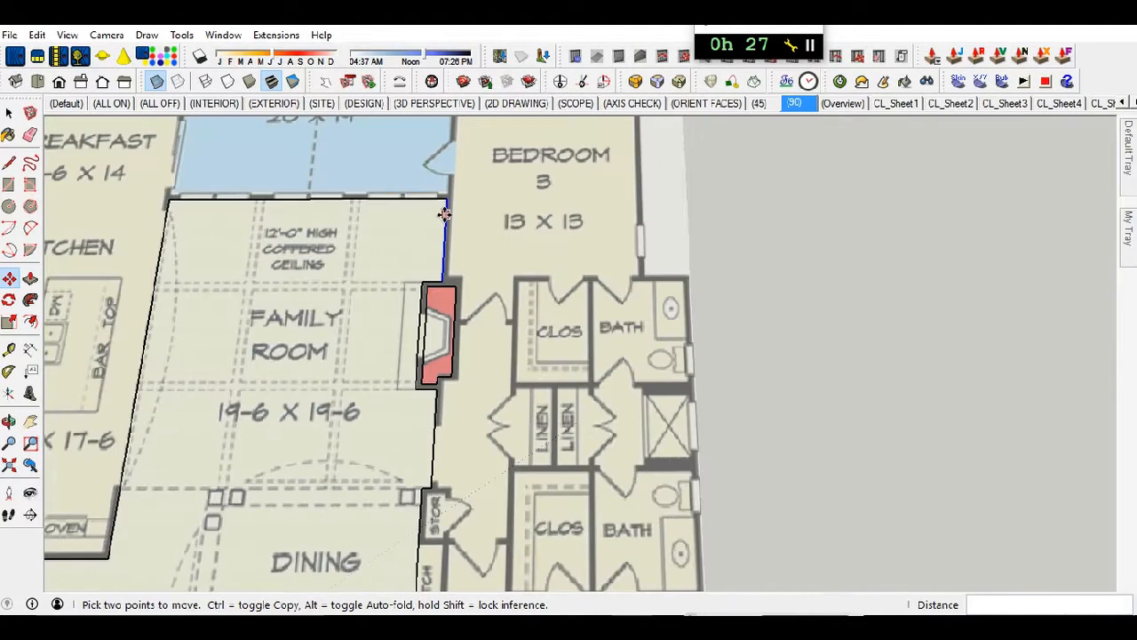
{"action": "scroll", "coordinate": [444, 215], "scroll_direction": "up", "scroll_amount": 2}
{"action": "scroll", "coordinate": [568, 338], "scroll_direction": "down", "scroll_amount": 2}
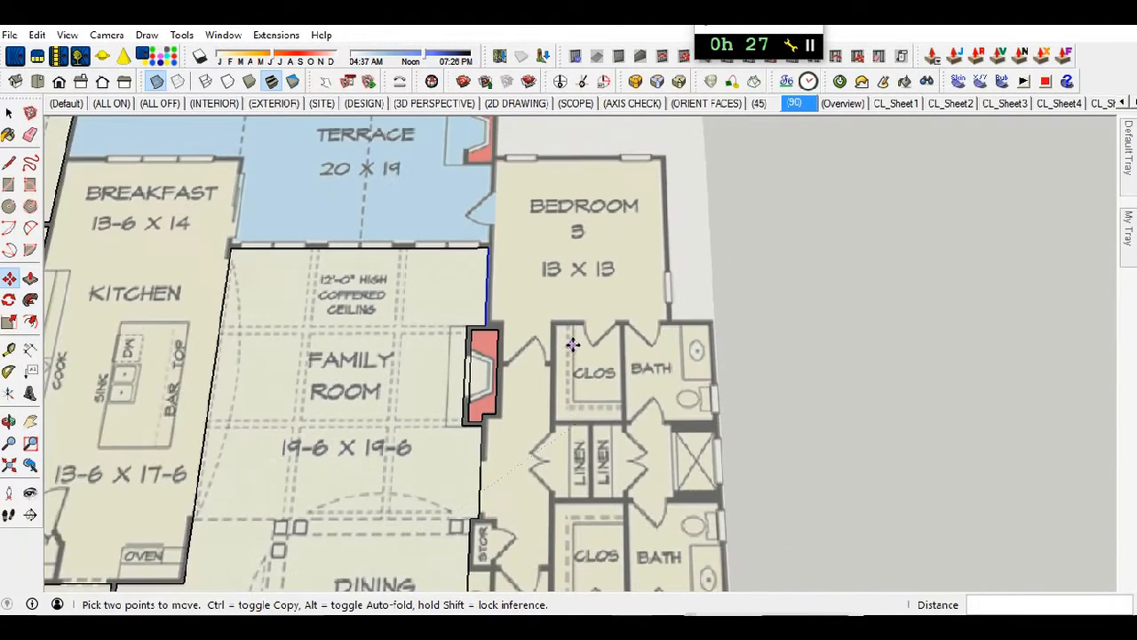
- Draw a rectangle about 8' by 1' 6 1/2" over the dining hutch and erase the edge dividing it from the dining room
{"action": "scroll", "coordinate": [576, 336], "scroll_direction": "down", "scroll_amount": 3}
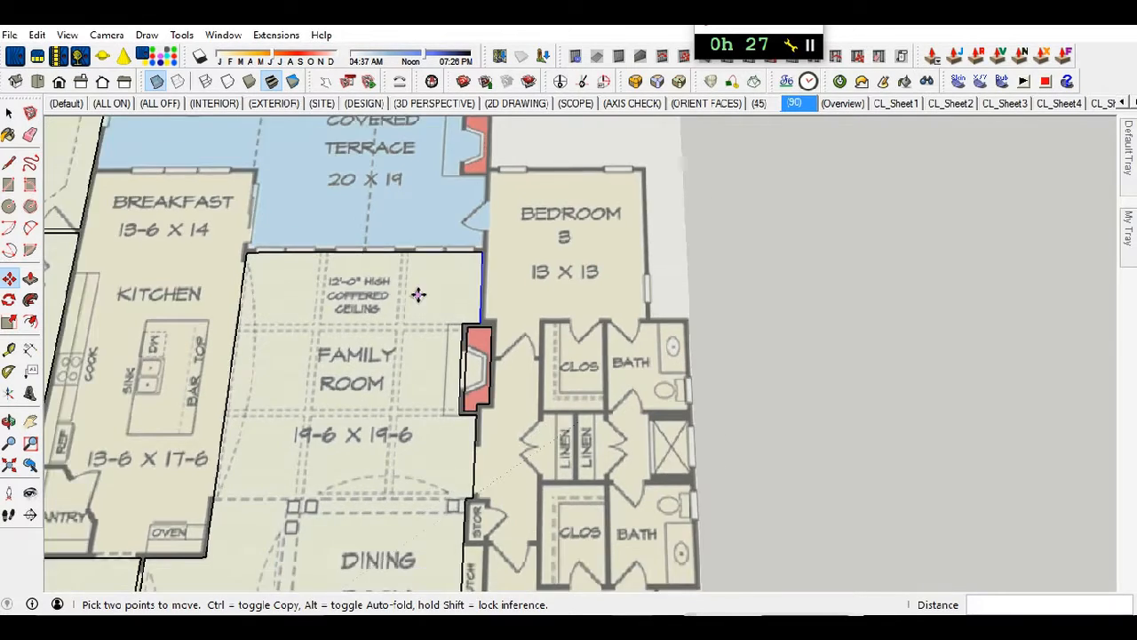
{"action": "scroll", "coordinate": [457, 434], "scroll_direction": "up", "scroll_amount": 4}
{"action": "scroll", "coordinate": [426, 431], "scroll_direction": "down", "scroll_amount": 2}
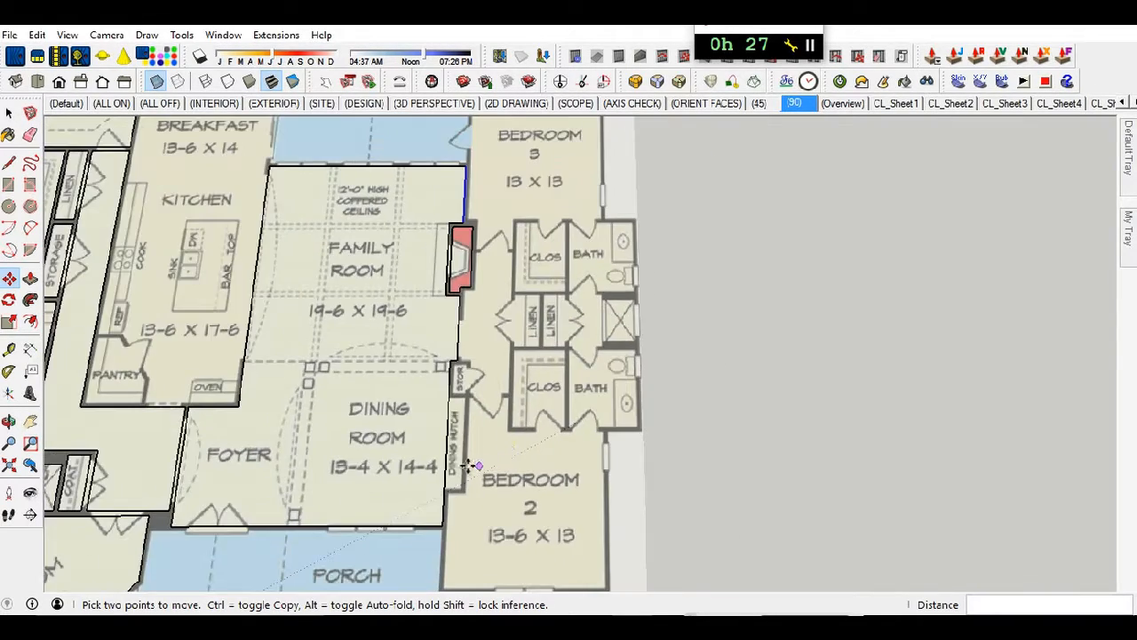
{"action": "scroll", "coordinate": [435, 459], "scroll_direction": "up", "scroll_amount": 4}
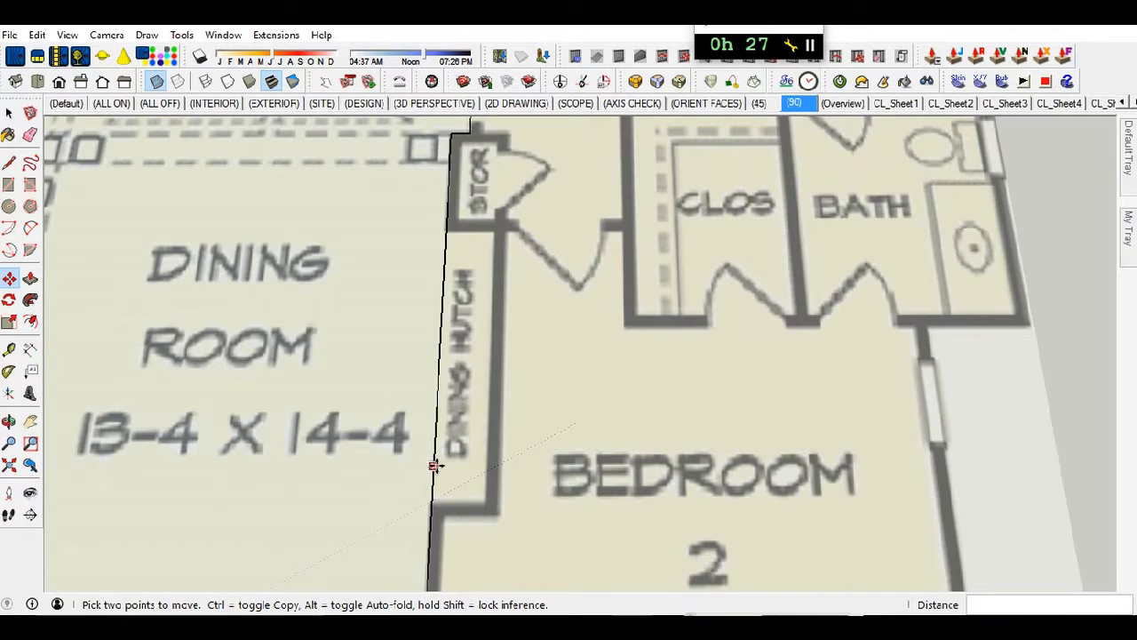
{"action": "scroll", "coordinate": [435, 464], "scroll_direction": "down", "scroll_amount": 4}
{"action": "scroll", "coordinate": [436, 464], "scroll_direction": "up", "scroll_amount": 2}
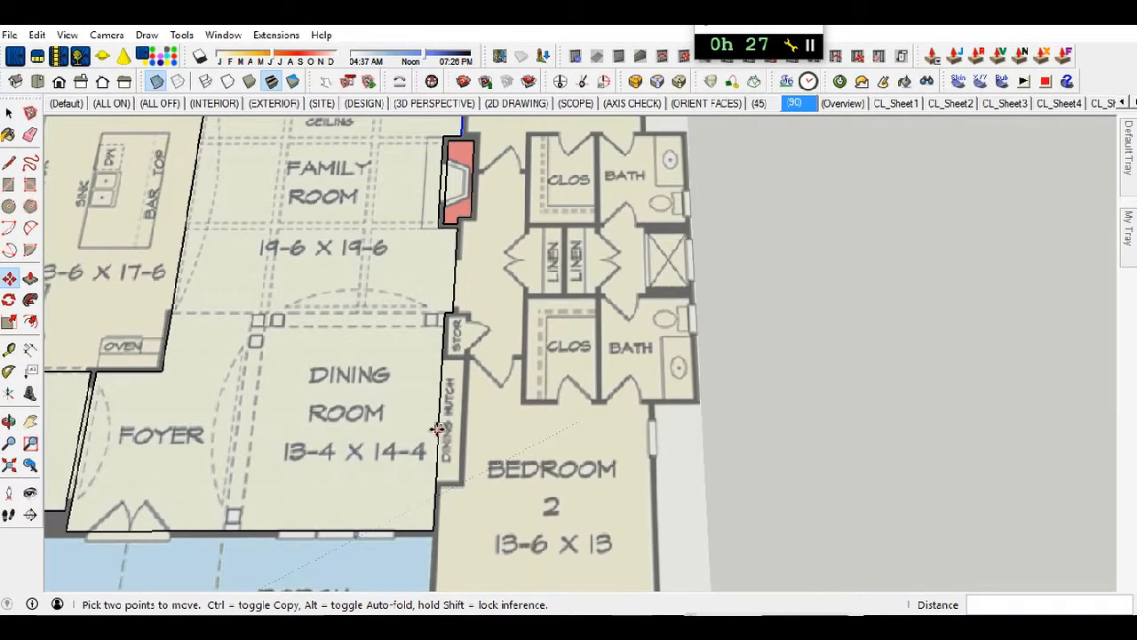
{"action": "key", "text": "r"}
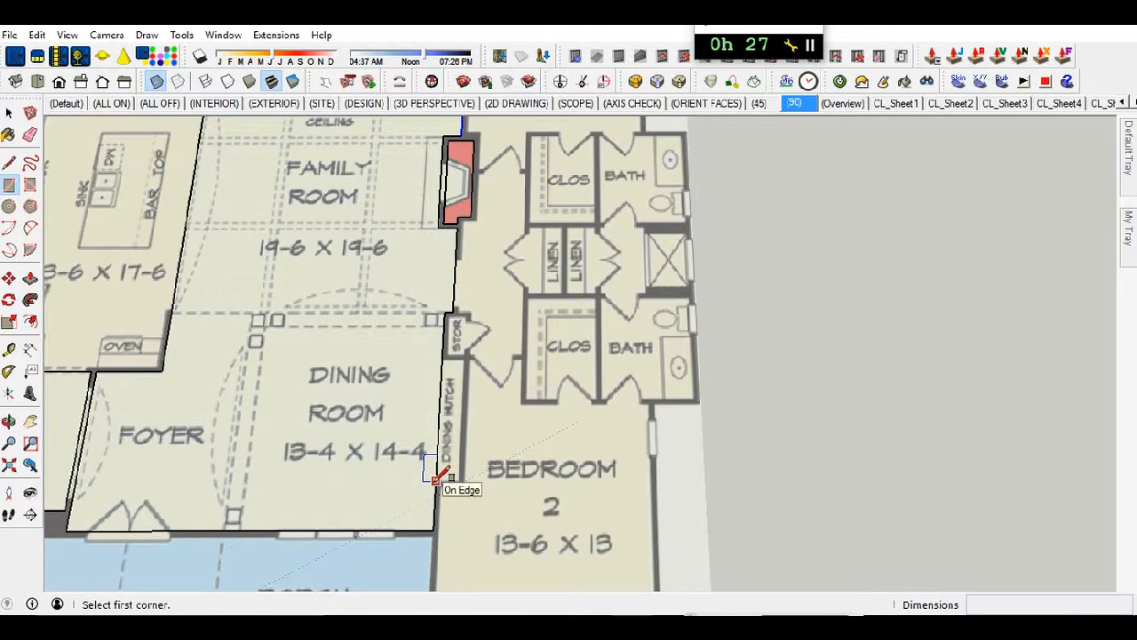
{"action": "scroll", "coordinate": [520, 484], "scroll_direction": "down", "scroll_amount": 3}
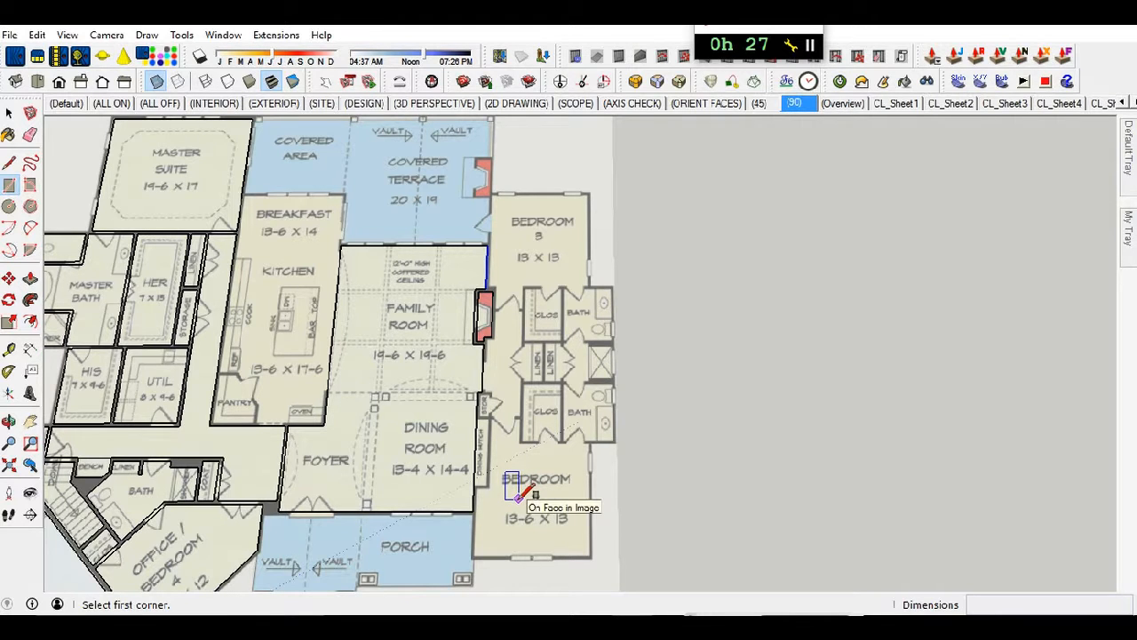
{"action": "scroll", "coordinate": [477, 479], "scroll_direction": "up", "scroll_amount": 2}
{"action": "scroll", "coordinate": [478, 479], "scroll_direction": "up", "scroll_amount": 3}
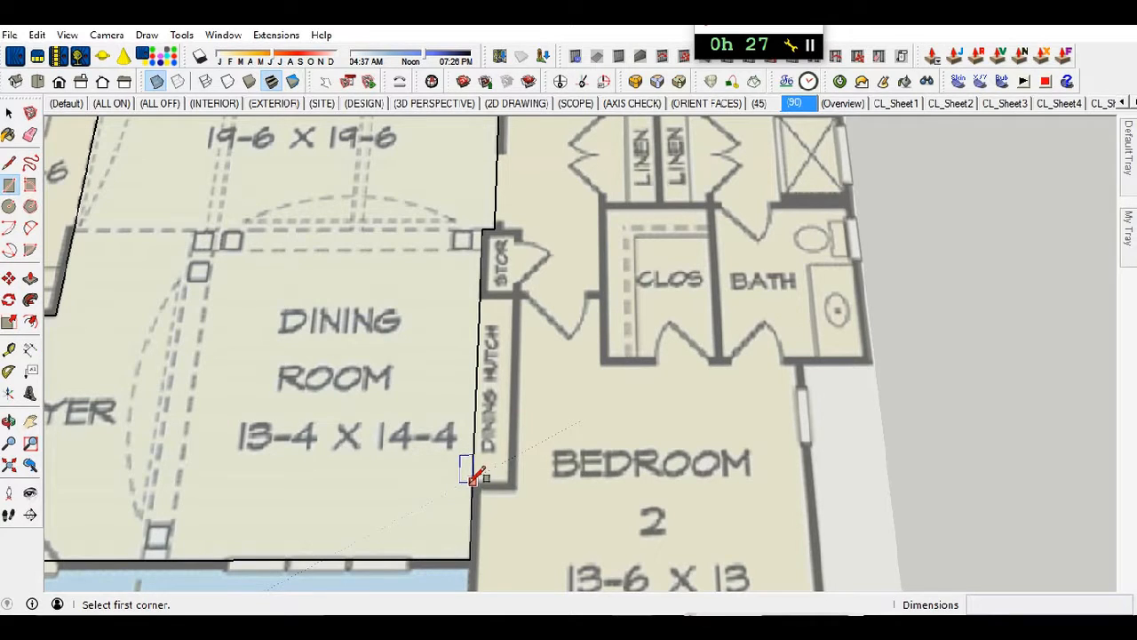
{"action": "left_click", "coordinate": [473, 481]}
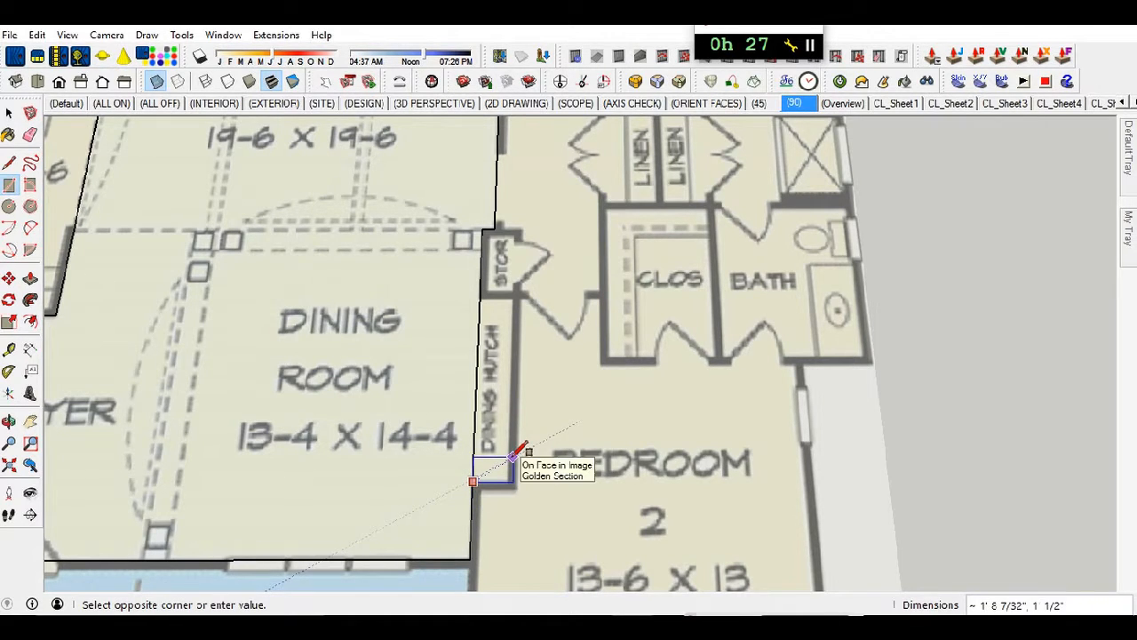
{"action": "scroll", "coordinate": [514, 456], "scroll_direction": "down", "scroll_amount": 3}
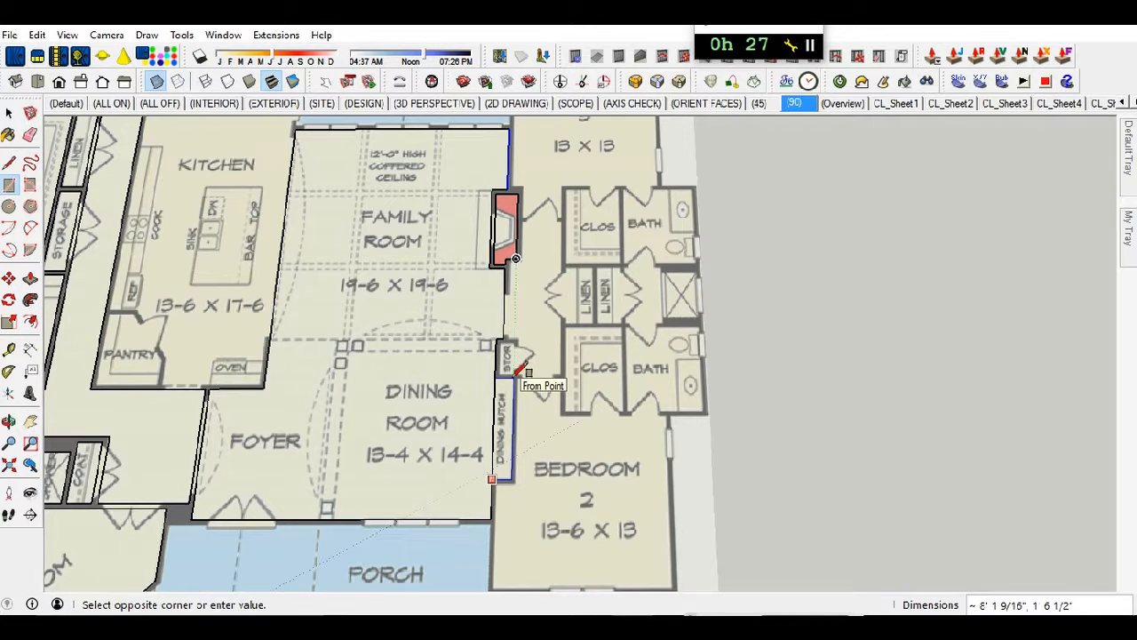
{"action": "scroll", "coordinate": [523, 368], "scroll_direction": "up", "scroll_amount": 6}
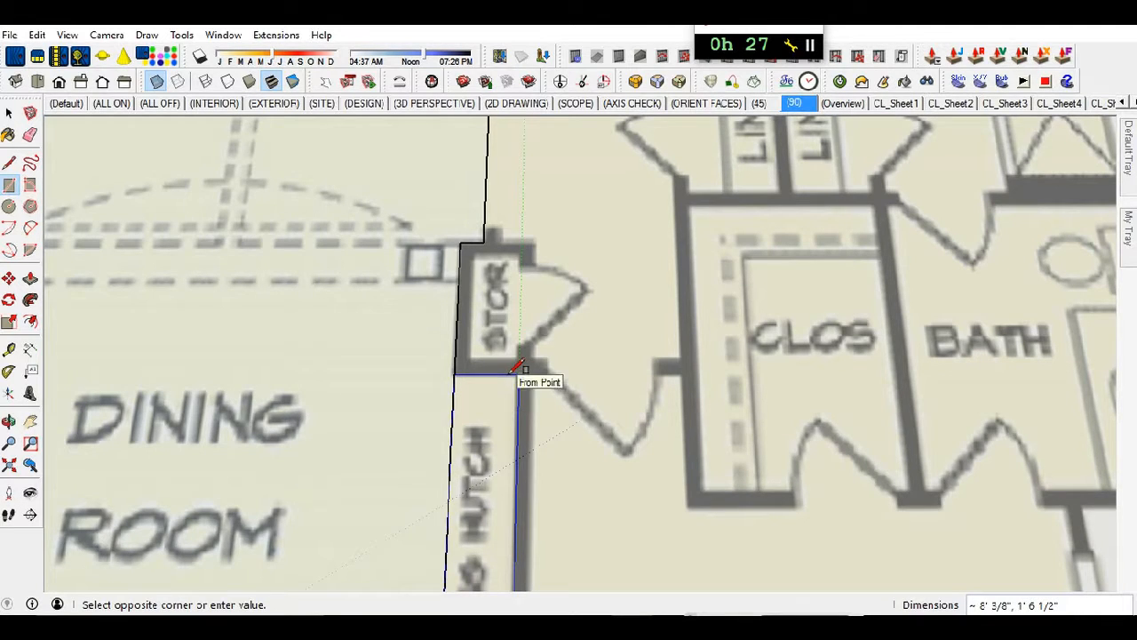
{"action": "left_click", "coordinate": [523, 368]}
{"action": "scroll", "coordinate": [510, 378], "scroll_direction": "down", "scroll_amount": 3}
{"action": "key", "text": "e"}
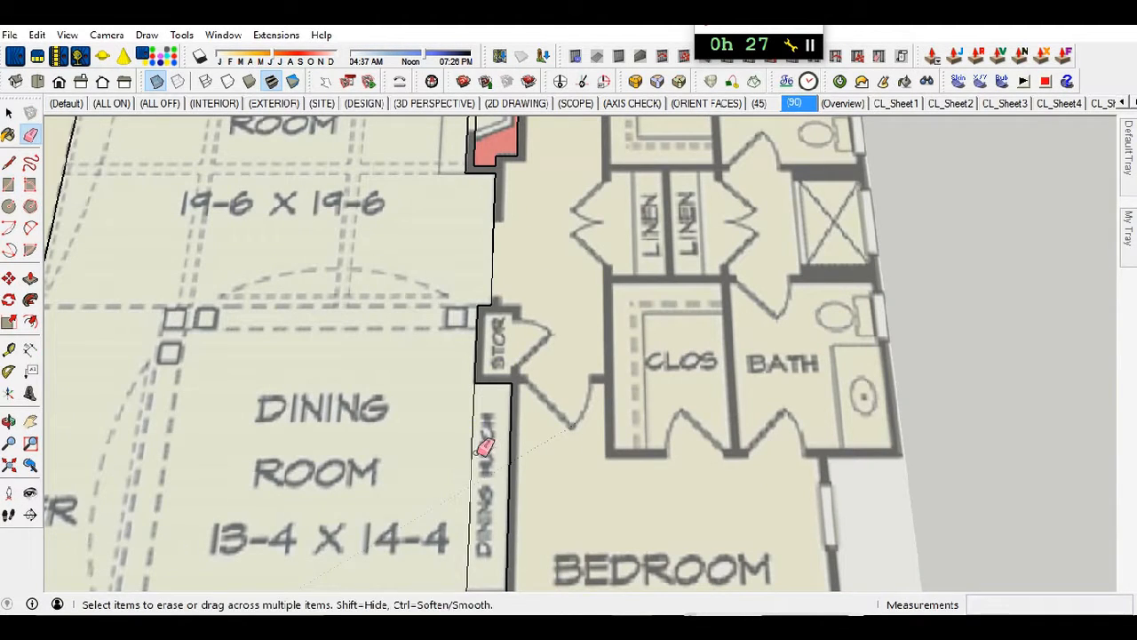
{"action": "scroll", "coordinate": [502, 353], "scroll_direction": "up", "scroll_amount": 5}
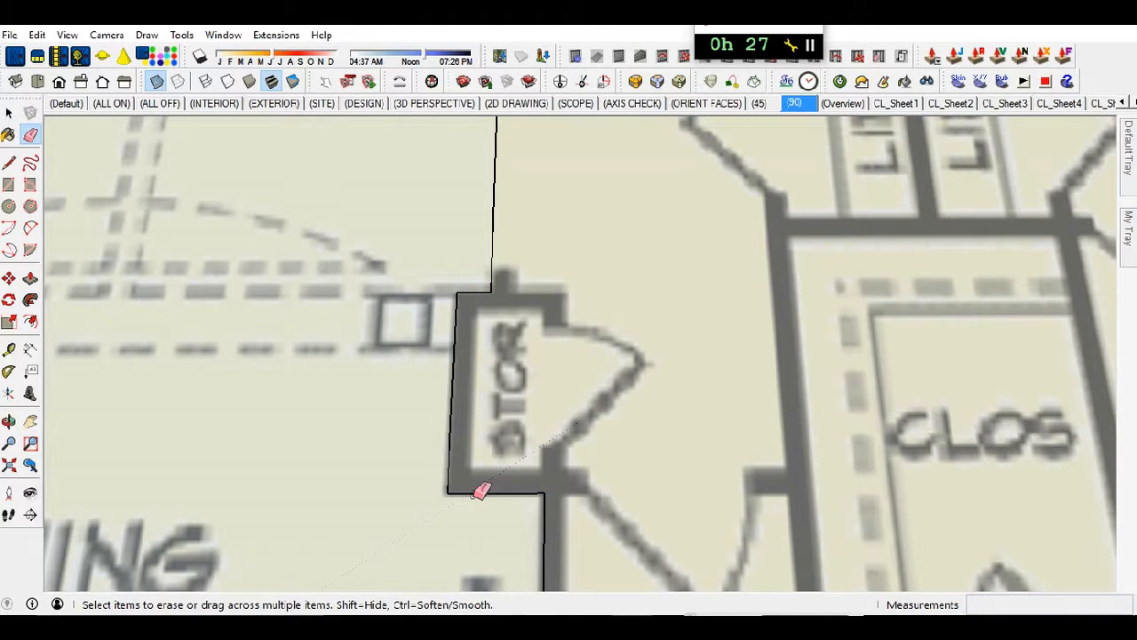
- Draw a rectangle about 2' 8 1/2" by 1' 2" over the interior of the storage closet beside the dining hutch
{"action": "key", "text": "r"}
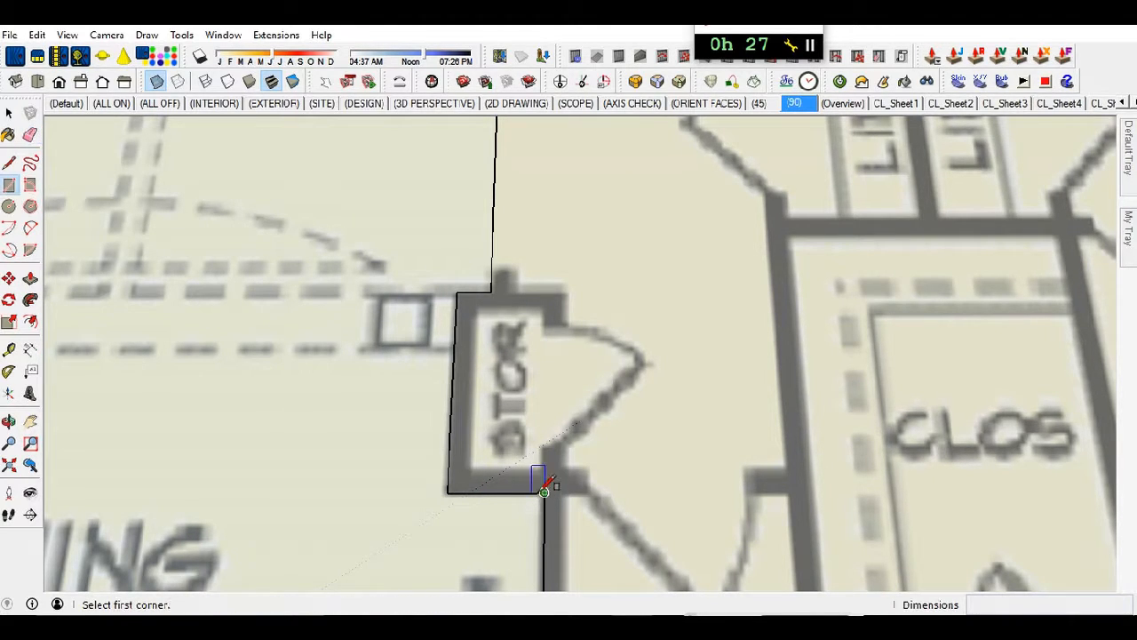
{"action": "scroll", "coordinate": [536, 439], "scroll_direction": "up", "scroll_amount": 3}
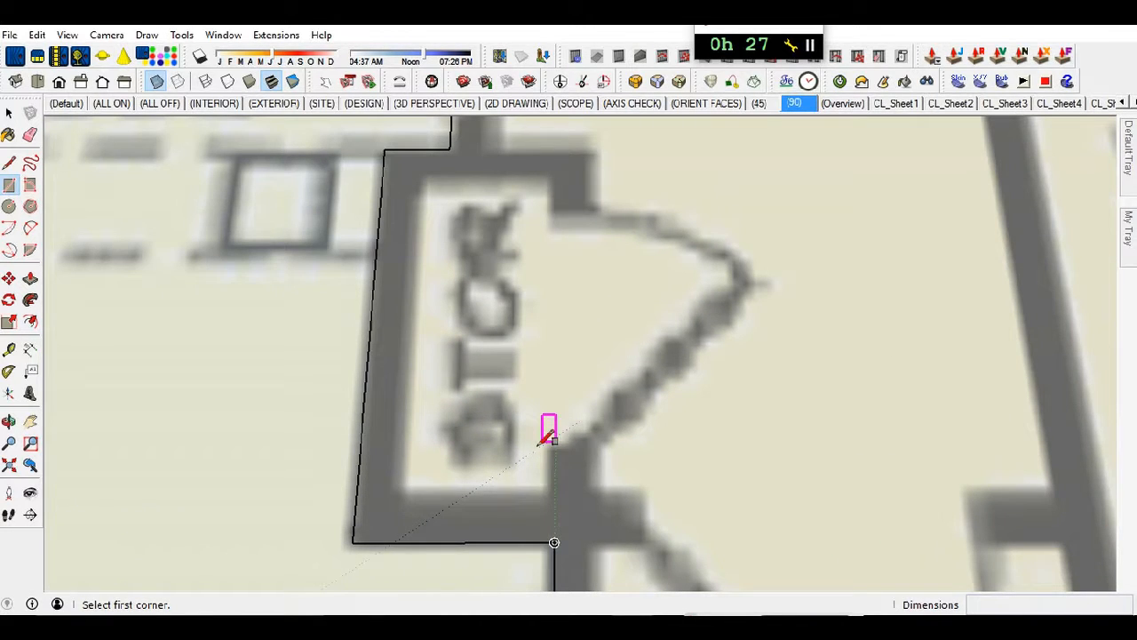
{"action": "left_click", "coordinate": [552, 491]}
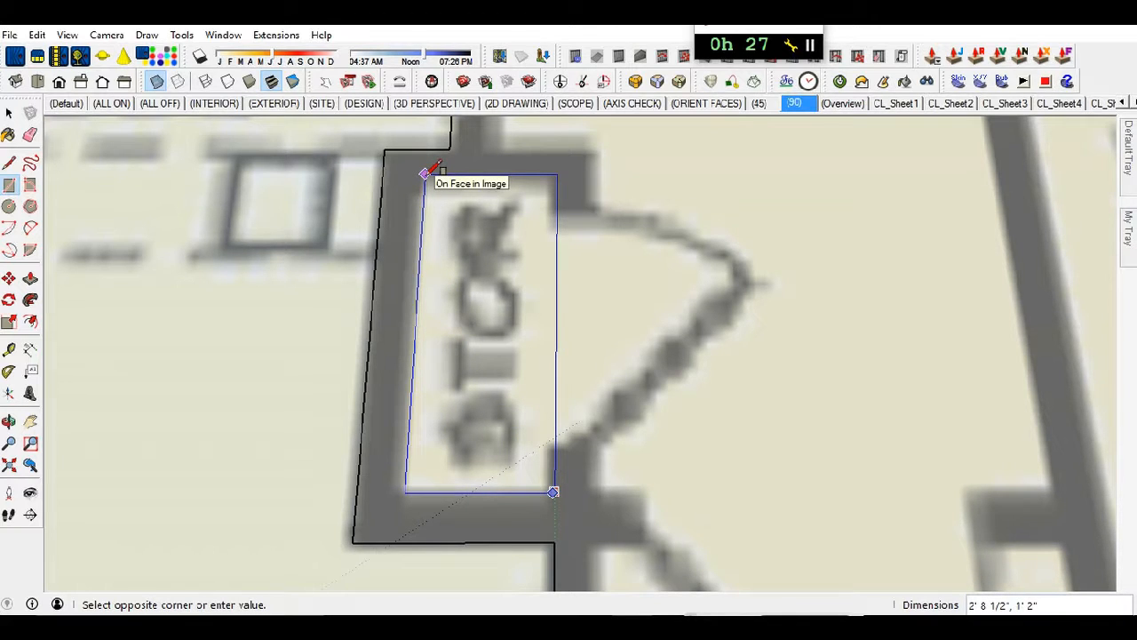
{"action": "left_click", "coordinate": [424, 172]}
- Draw a rectangle about 26' 9" by 13' 10 1/2" over the kitchen and breakfast area, from the oven wall's end to the breakfast area's far corner
{"action": "scroll", "coordinate": [480, 444], "scroll_direction": "down", "scroll_amount": 6}
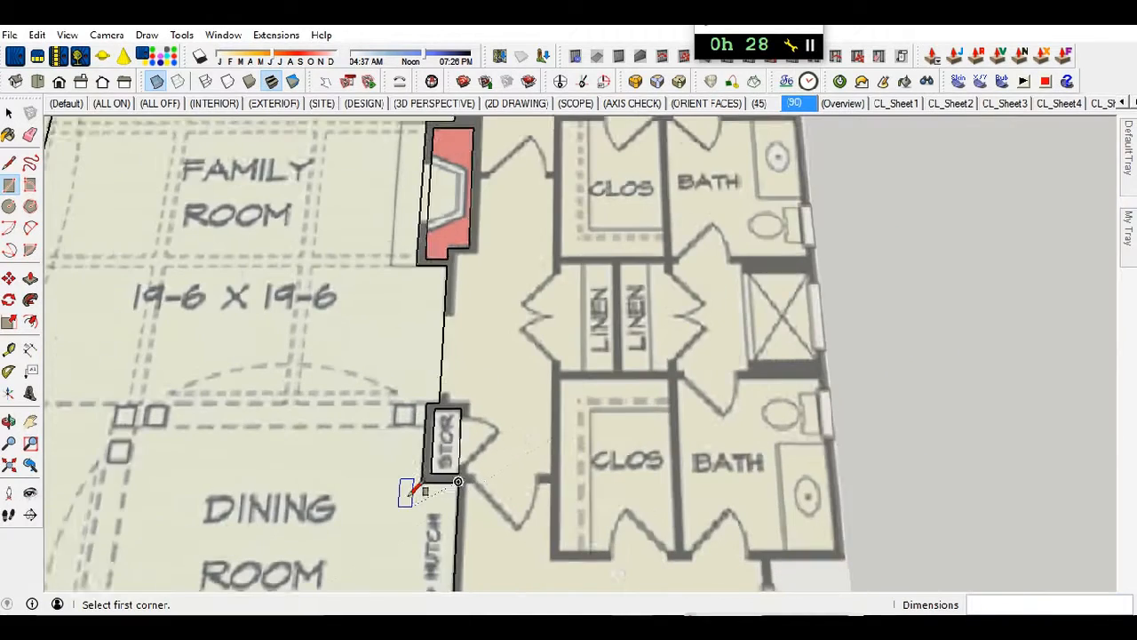
{"action": "scroll", "coordinate": [411, 493], "scroll_direction": "down", "scroll_amount": 1}
{"action": "scroll", "coordinate": [516, 246], "scroll_direction": "down", "scroll_amount": 2}
{"action": "scroll", "coordinate": [540, 325], "scroll_direction": "down", "scroll_amount": 2}
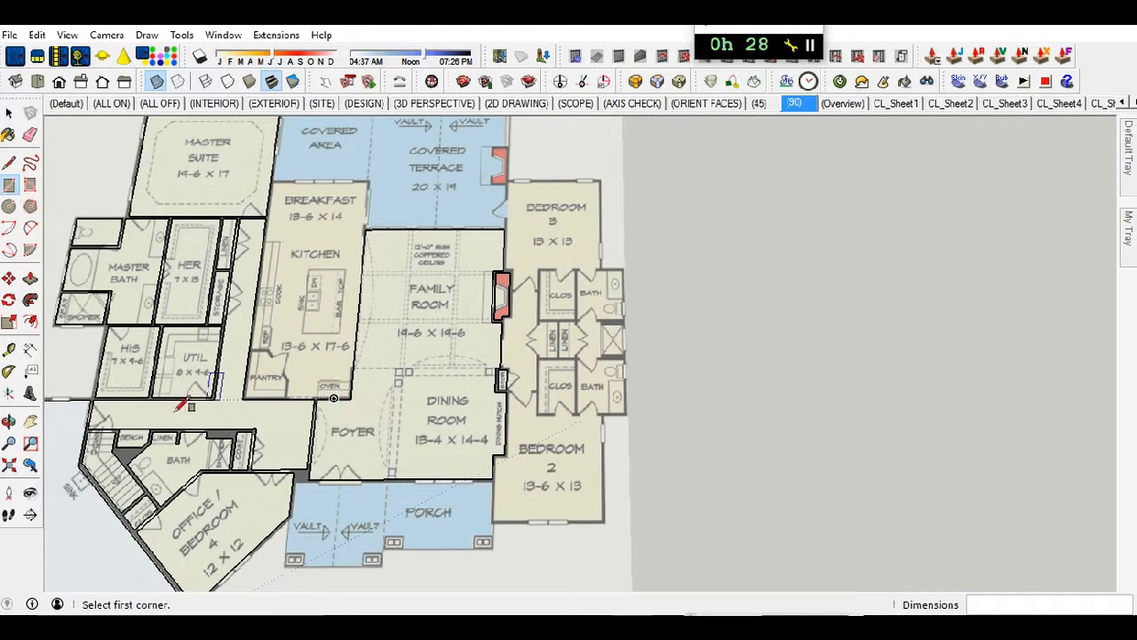
{"action": "scroll", "coordinate": [377, 341], "scroll_direction": "up", "scroll_amount": 4}
{"action": "scroll", "coordinate": [356, 379], "scroll_direction": "up", "scroll_amount": 4}
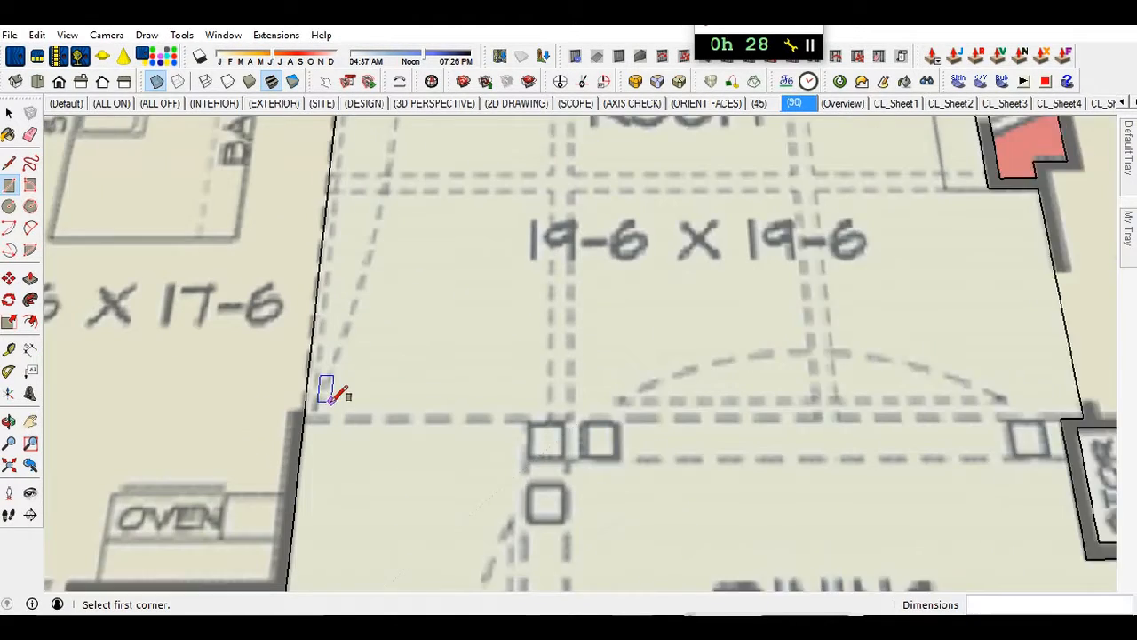
{"action": "left_click", "coordinate": [302, 408]}
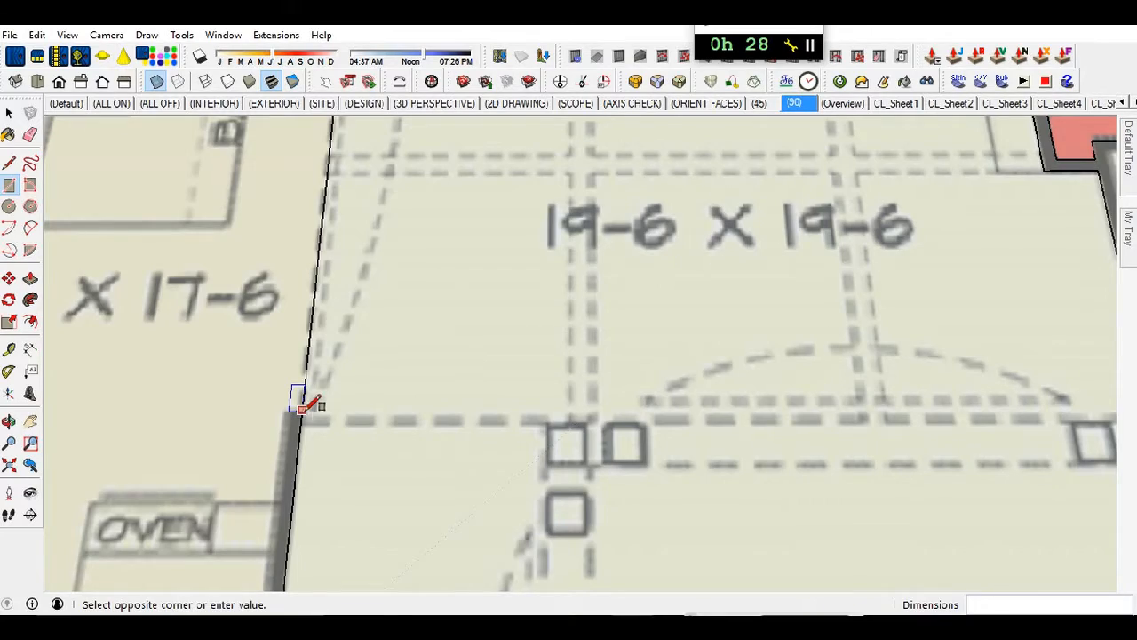
{"action": "scroll", "coordinate": [632, 371], "scroll_direction": "down", "scroll_amount": 5}
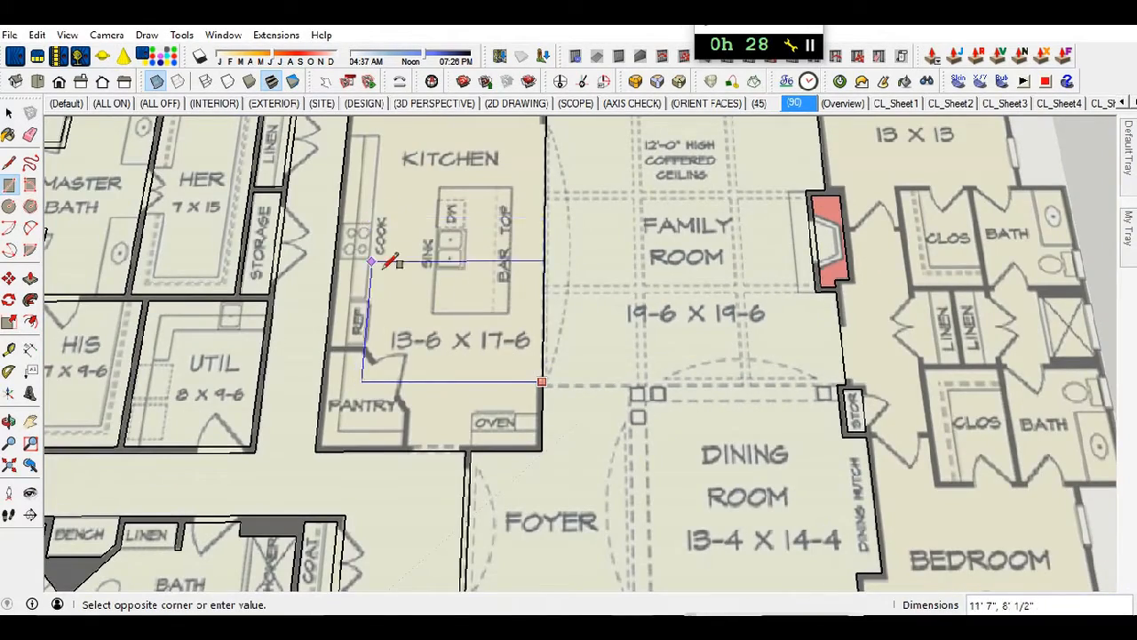
{"action": "scroll", "coordinate": [372, 219], "scroll_direction": "down", "scroll_amount": 4}
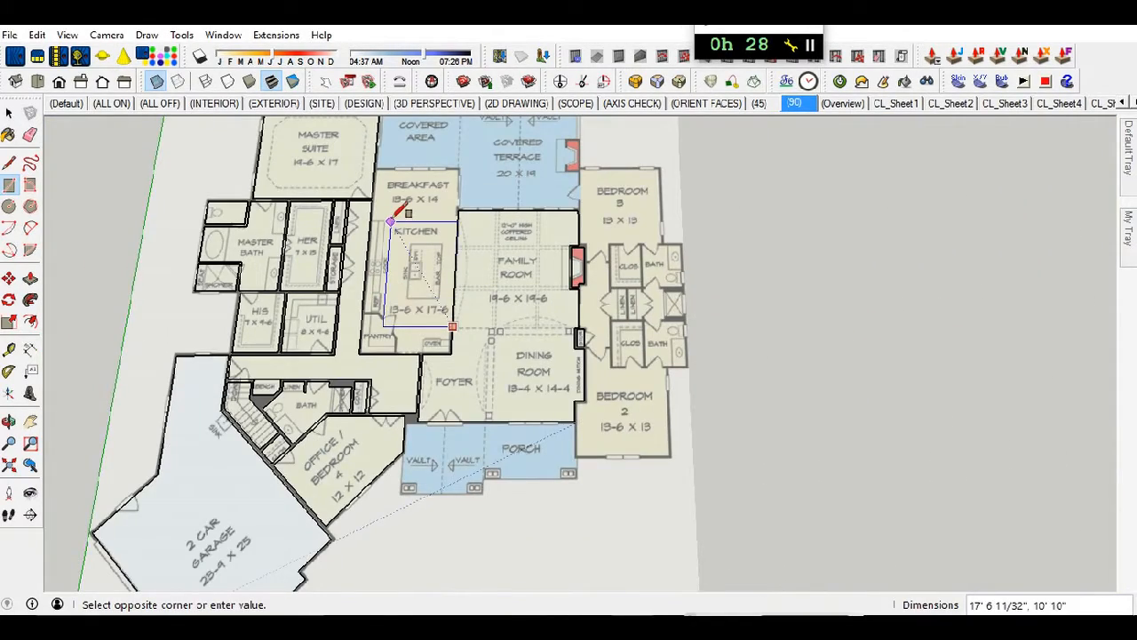
{"action": "scroll", "coordinate": [391, 221], "scroll_direction": "up", "scroll_amount": 4}
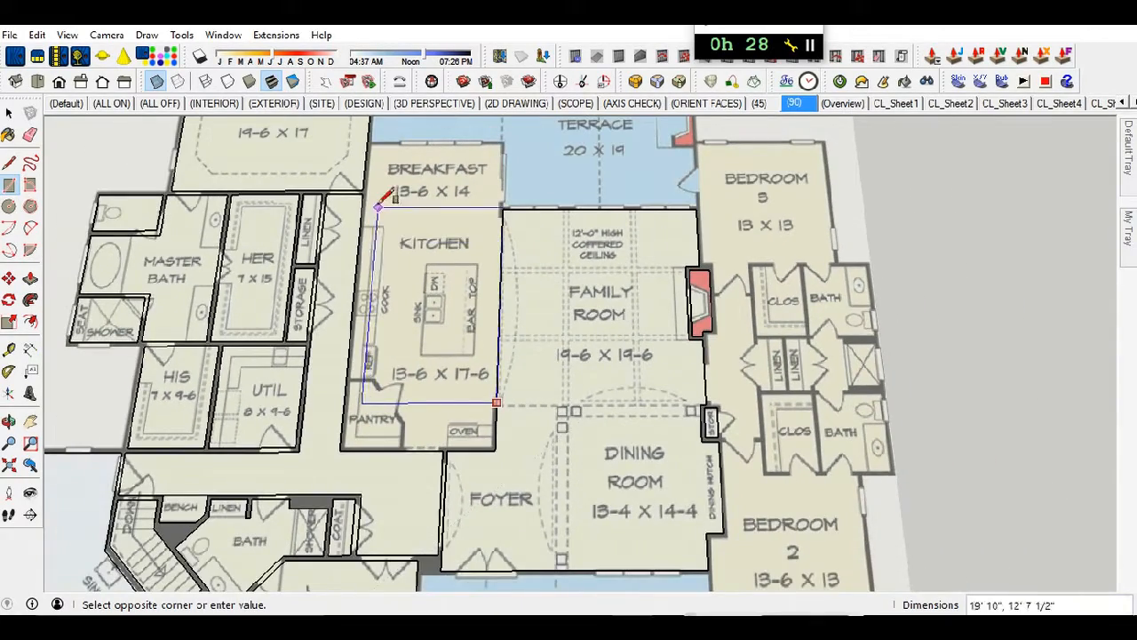
{"action": "scroll", "coordinate": [377, 138], "scroll_direction": "up", "scroll_amount": 4}
{"action": "scroll", "coordinate": [373, 139], "scroll_direction": "up", "scroll_amount": 2}
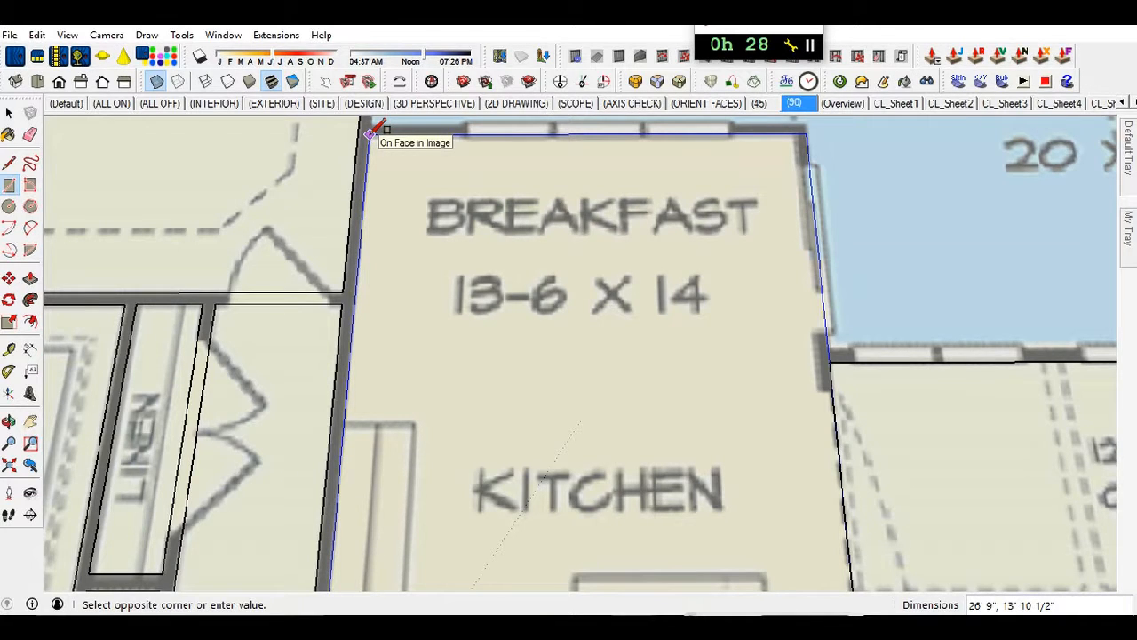
{"action": "left_click", "coordinate": [369, 134]}
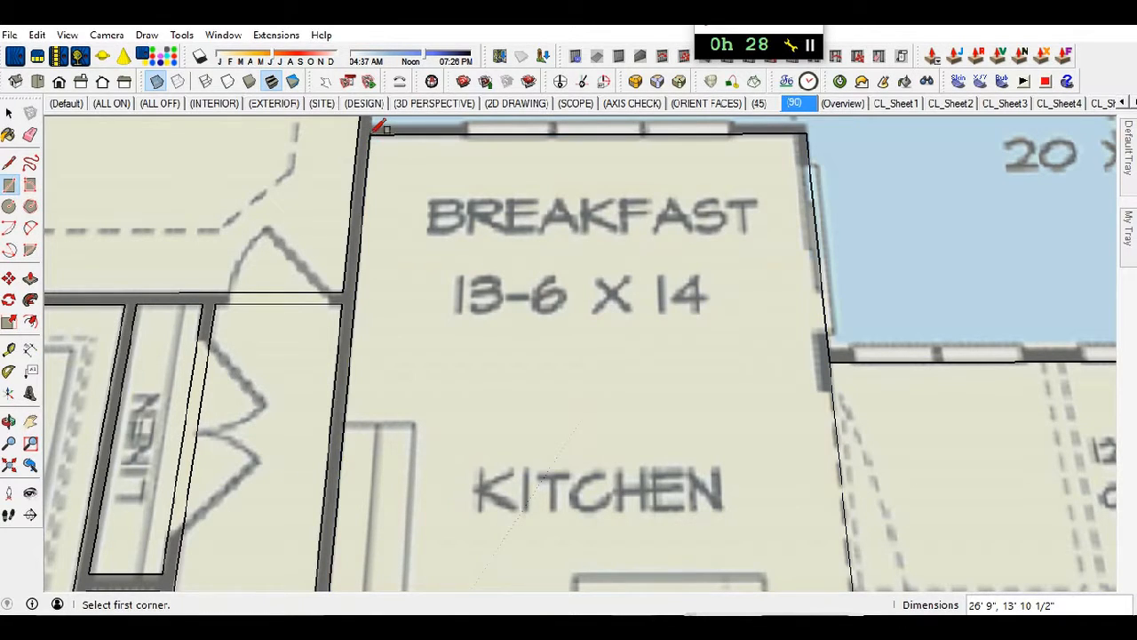
- Draw a rectangle about 8' 2" by 5" over the wall between the breakfast area and the covered terrace, ending at the wall stub
{"action": "left_click", "coordinate": [805, 133]}
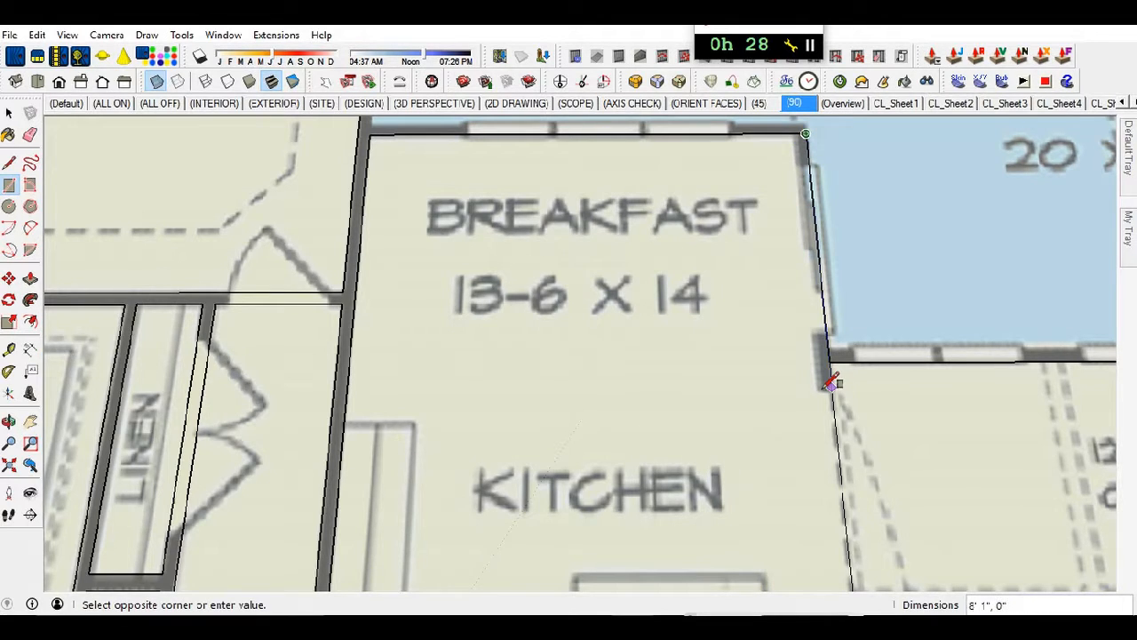
{"action": "scroll", "coordinate": [831, 384], "scroll_direction": "up", "scroll_amount": 4}
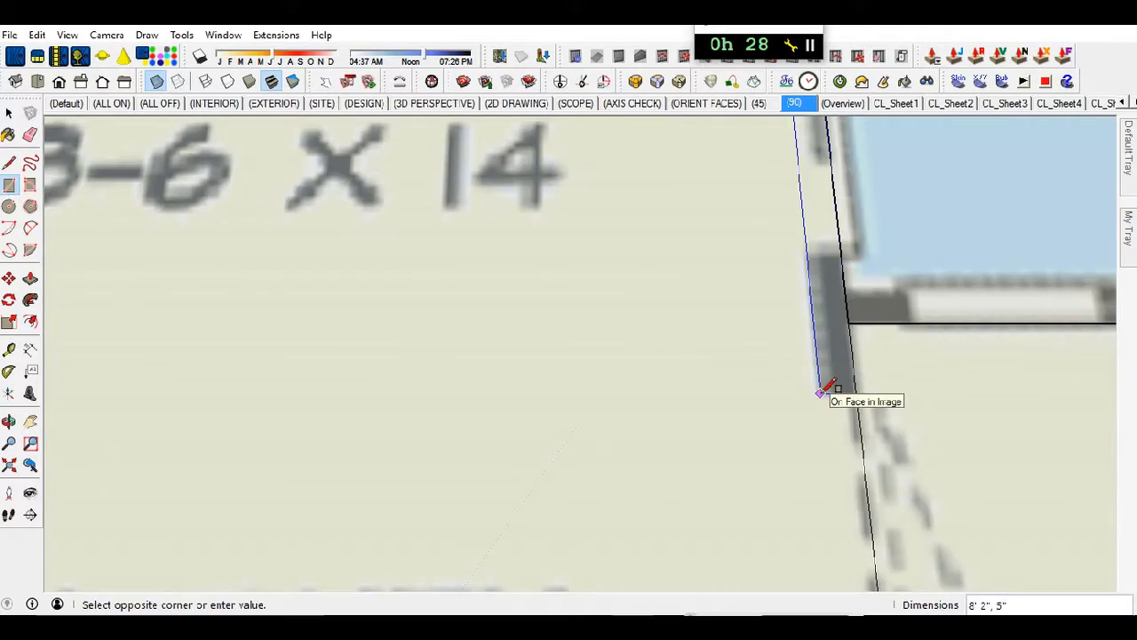
{"action": "scroll", "coordinate": [819, 393], "scroll_direction": "down", "scroll_amount": 6}
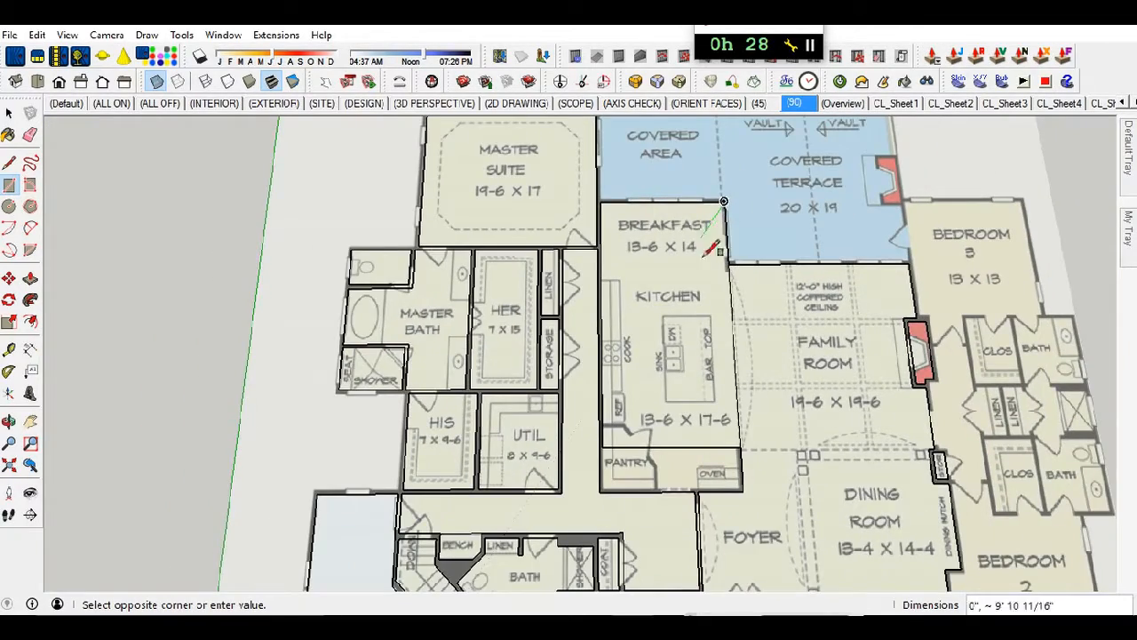
{"action": "scroll", "coordinate": [736, 439], "scroll_direction": "up", "scroll_amount": 3}
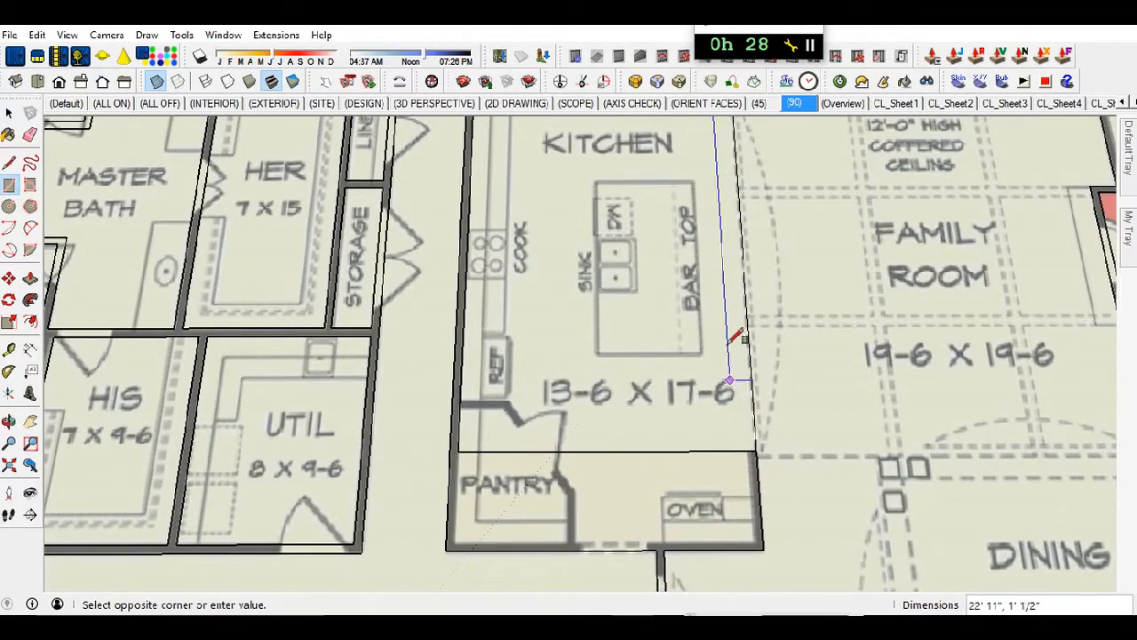
{"action": "scroll", "coordinate": [709, 293], "scroll_direction": "down", "scroll_amount": 5}
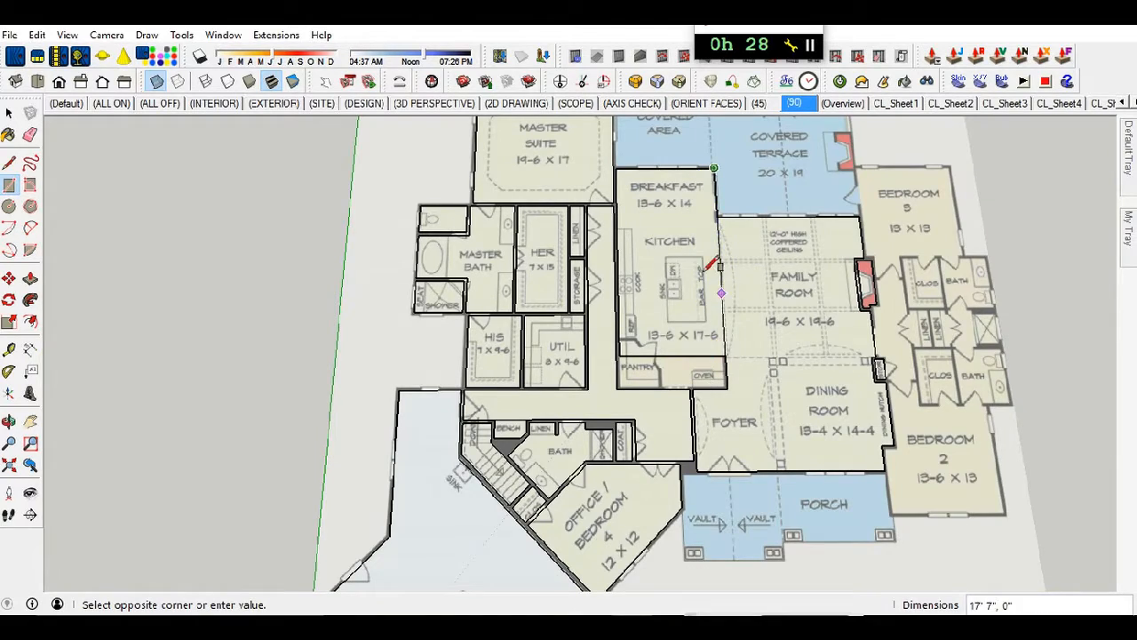
{"action": "scroll", "coordinate": [711, 223], "scroll_direction": "up", "scroll_amount": 8}
{"action": "scroll", "coordinate": [733, 223], "scroll_direction": "up", "scroll_amount": 4}
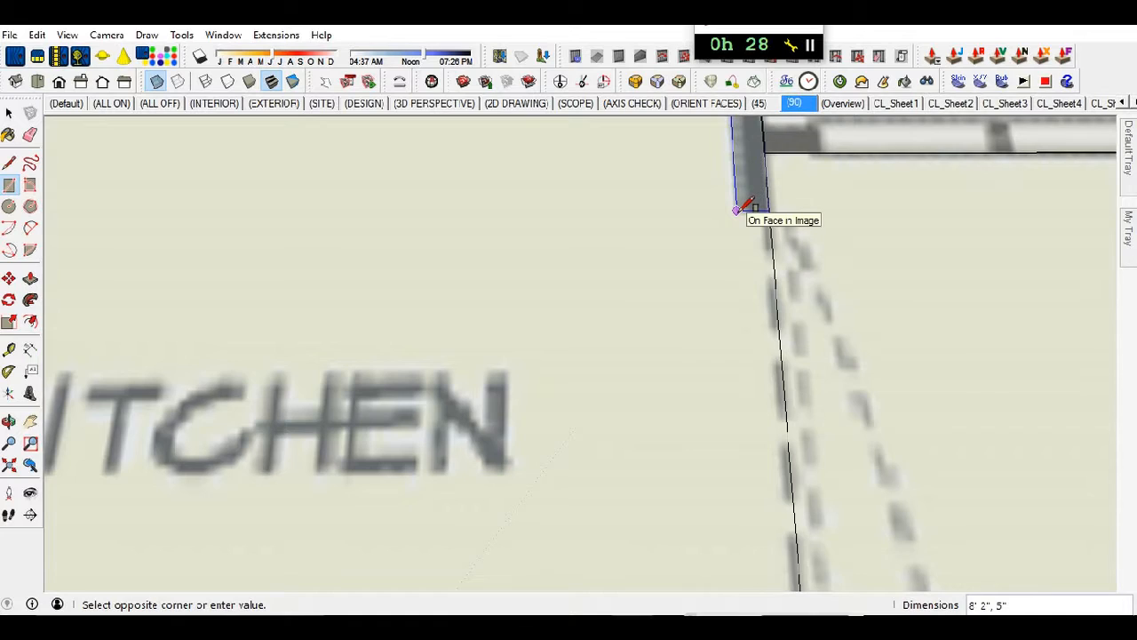
{"action": "left_click", "coordinate": [737, 210]}
{"action": "scroll", "coordinate": [421, 350], "scroll_direction": "down", "scroll_amount": 12}
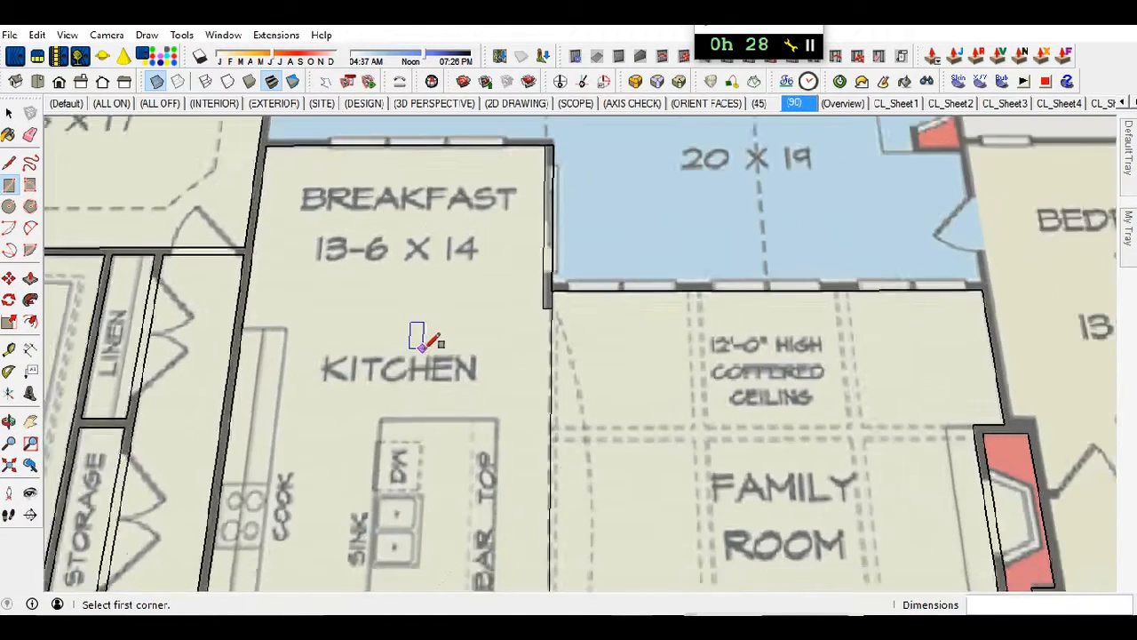
- Erase the terrace-side edge of the breakfast wall and the edge dividing the kitchen from the family room
{"action": "scroll", "coordinate": [503, 302], "scroll_direction": "up", "scroll_amount": 6}
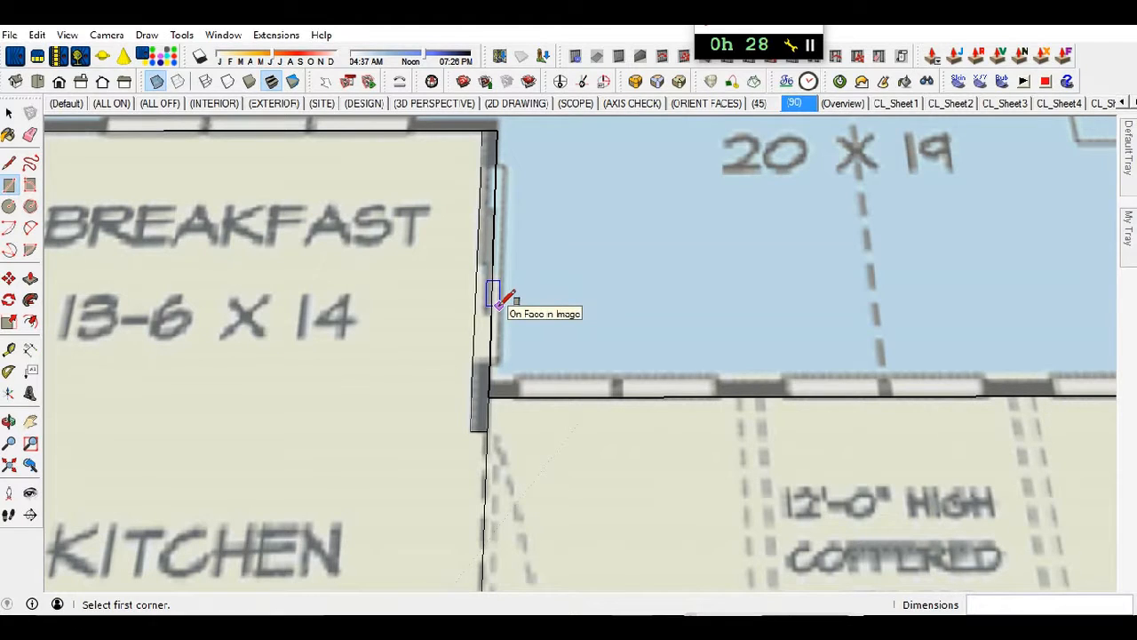
{"action": "key", "text": "e"}
{"action": "left_click", "coordinate": [494, 277]}
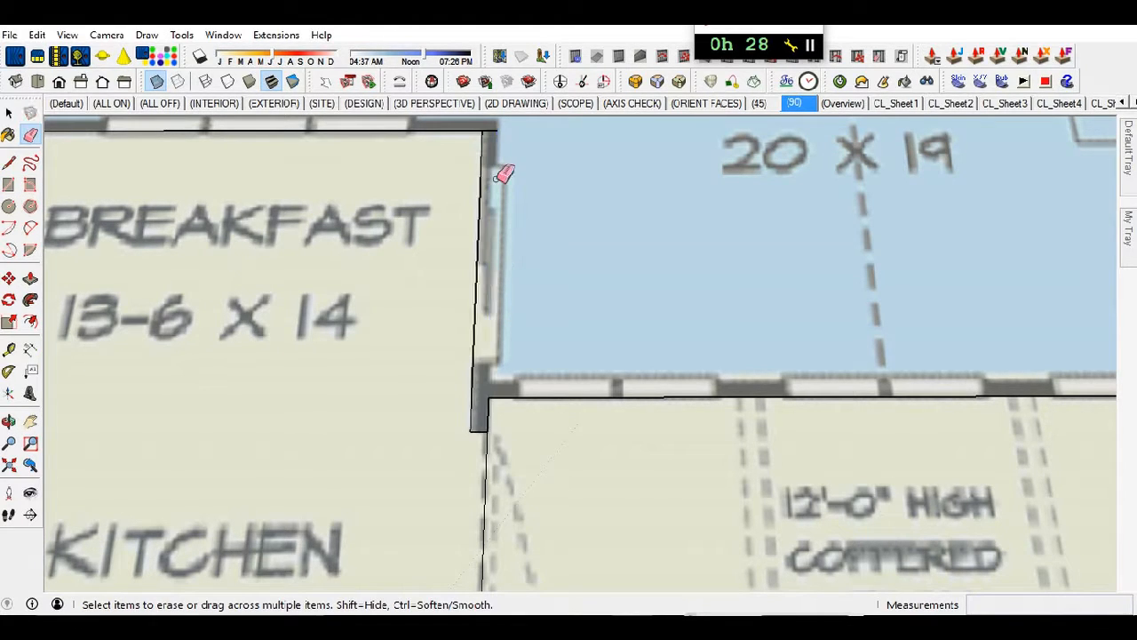
{"action": "scroll", "coordinate": [599, 299], "scroll_direction": "down", "scroll_amount": 5}
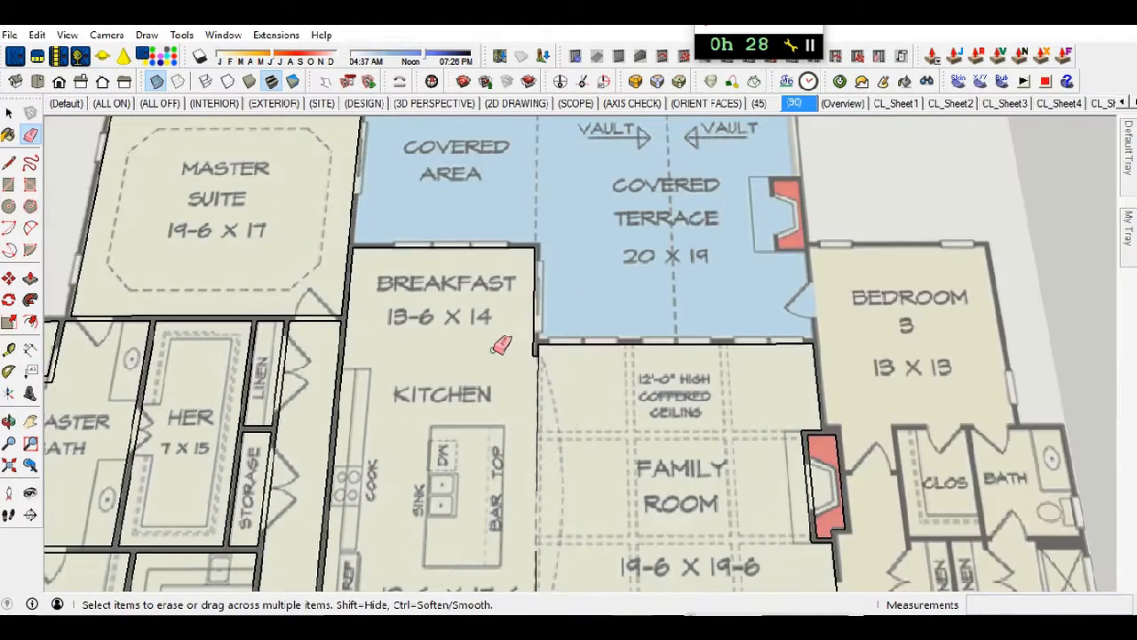
{"action": "left_click", "coordinate": [537, 450]}
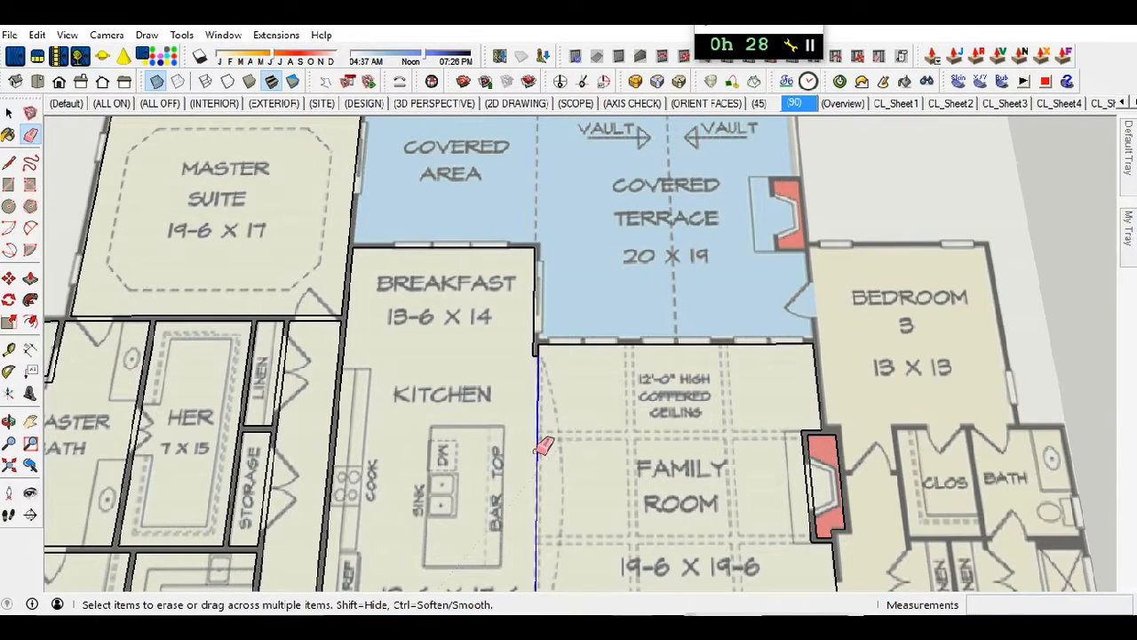
{"action": "scroll", "coordinate": [605, 271], "scroll_direction": "down", "scroll_amount": 3}
{"action": "scroll", "coordinate": [565, 551], "scroll_direction": "up", "scroll_amount": 5}
{"action": "scroll", "coordinate": [533, 535], "scroll_direction": "up", "scroll_amount": 2}
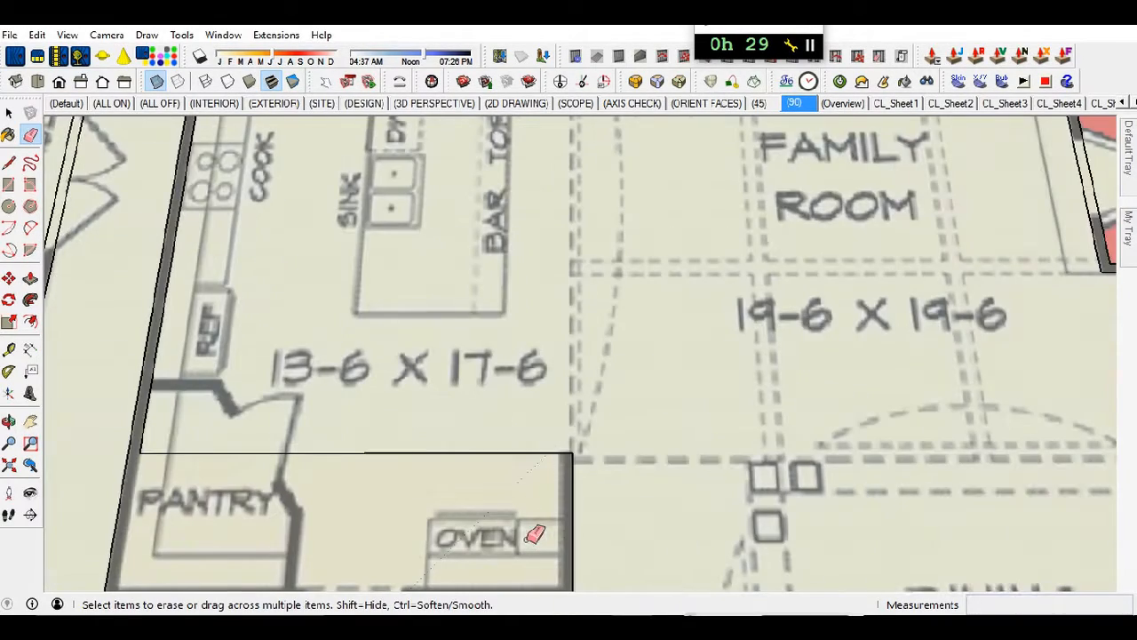
{"action": "scroll", "coordinate": [561, 302], "scroll_direction": "down", "scroll_amount": 3}
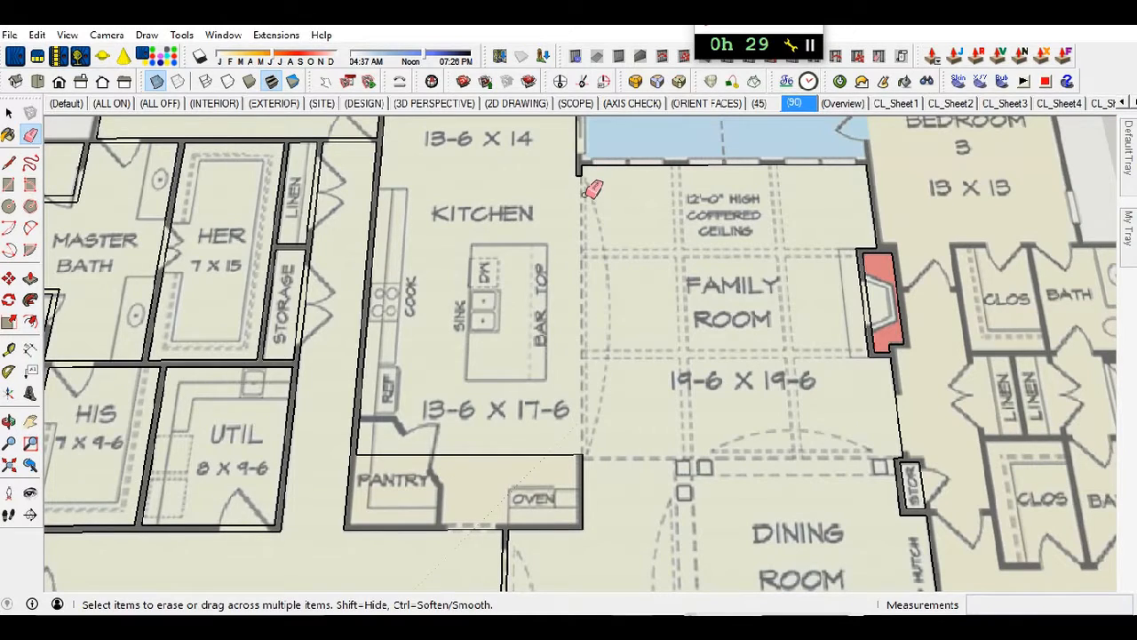
- Draw a rectangle about 13' 5 1/2" by 4' 1/2" over the pantry and oven strip and erase the edge dividing it from the kitchen
{"action": "key", "text": "r"}
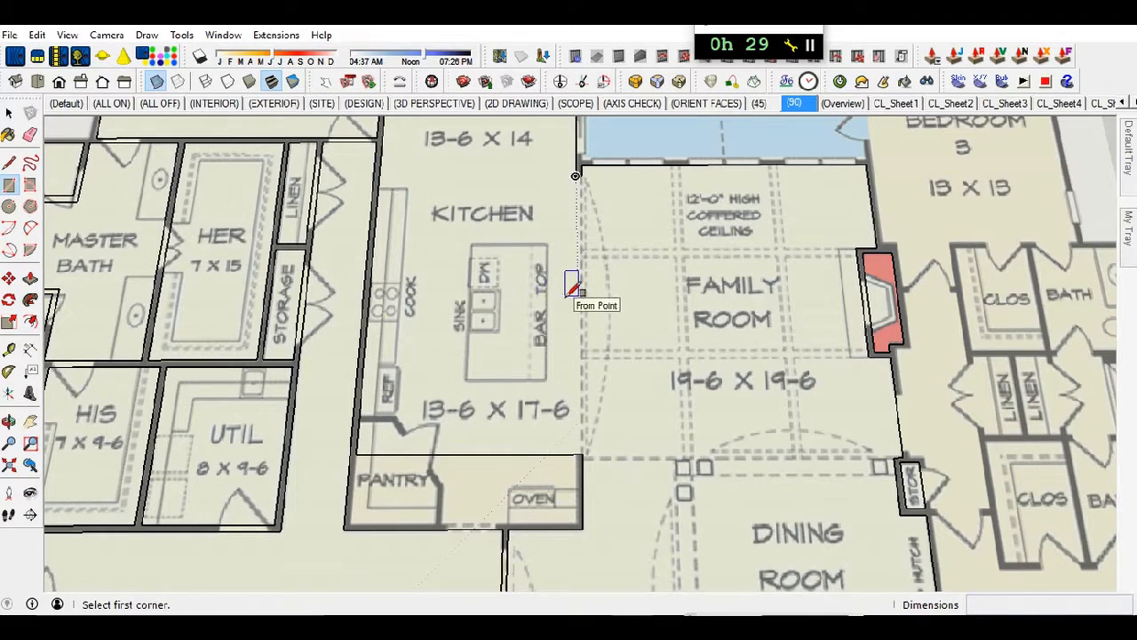
{"action": "left_click", "coordinate": [579, 454]}
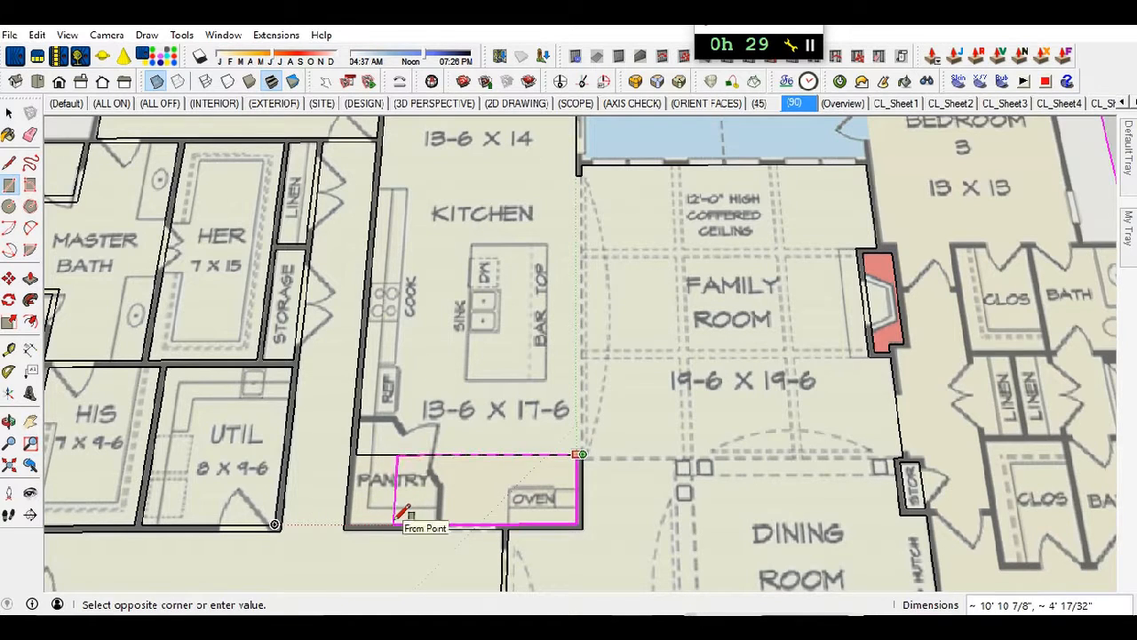
{"action": "left_click", "coordinate": [345, 526]}
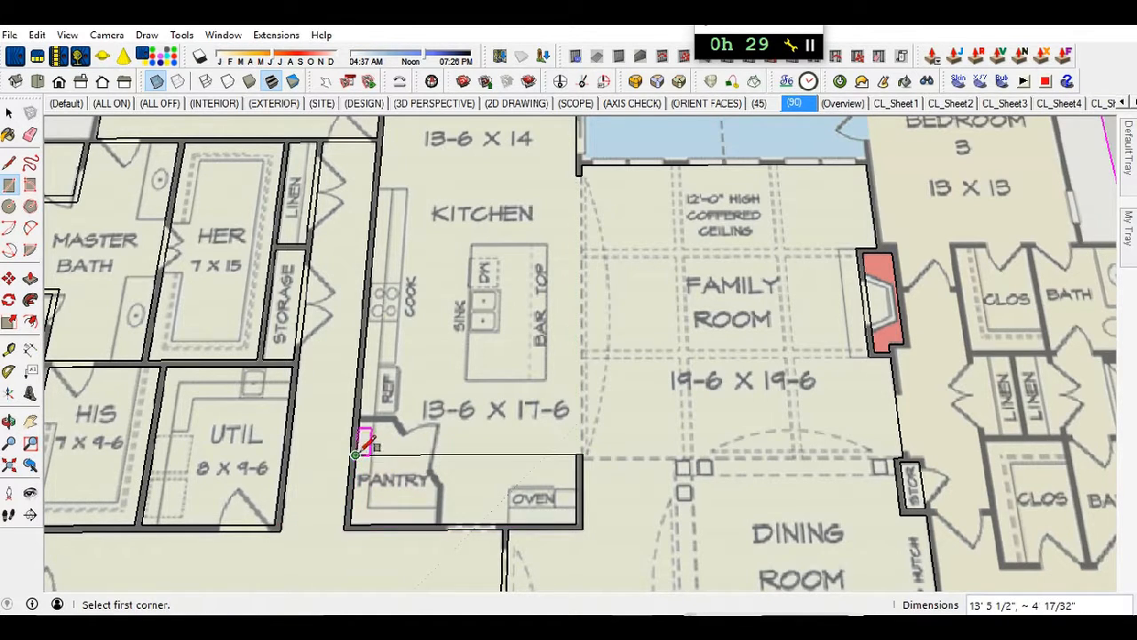
{"action": "key", "text": "e"}
{"action": "left_click", "coordinate": [494, 455]}
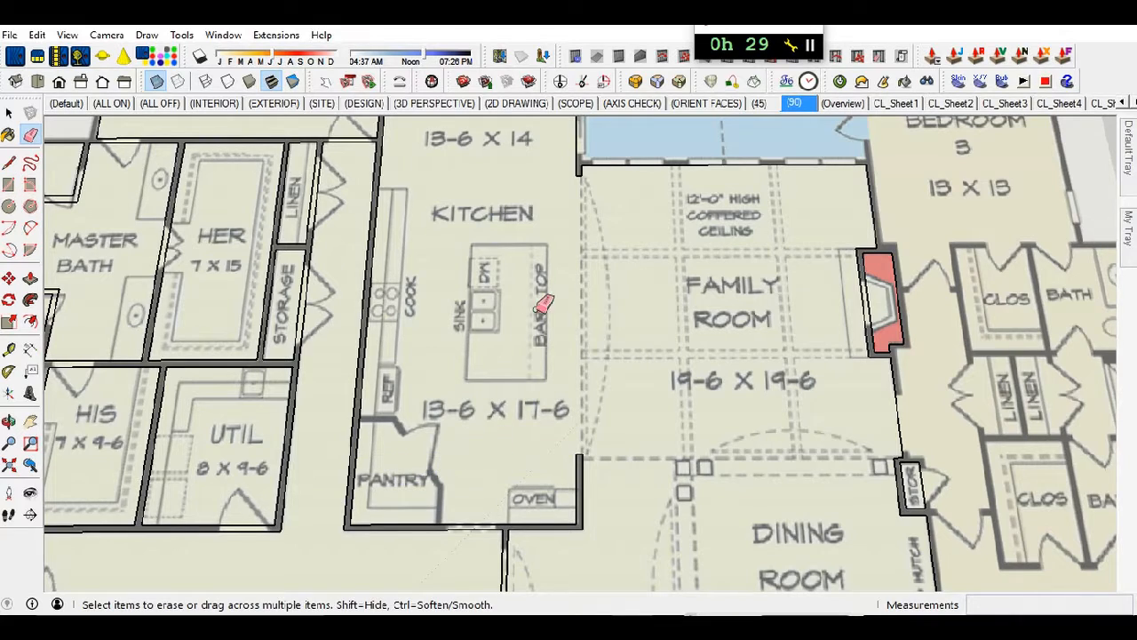
- Draw two rectangles from the pantry's inner corner, about 6' 1/2" by 5' 1/2" and about 6' 5" by 5' 5", for the wall's inner and outer faces
{"action": "scroll", "coordinate": [533, 373], "scroll_direction": "down", "scroll_amount": 2}
{"action": "scroll", "coordinate": [413, 471], "scroll_direction": "up", "scroll_amount": 5}
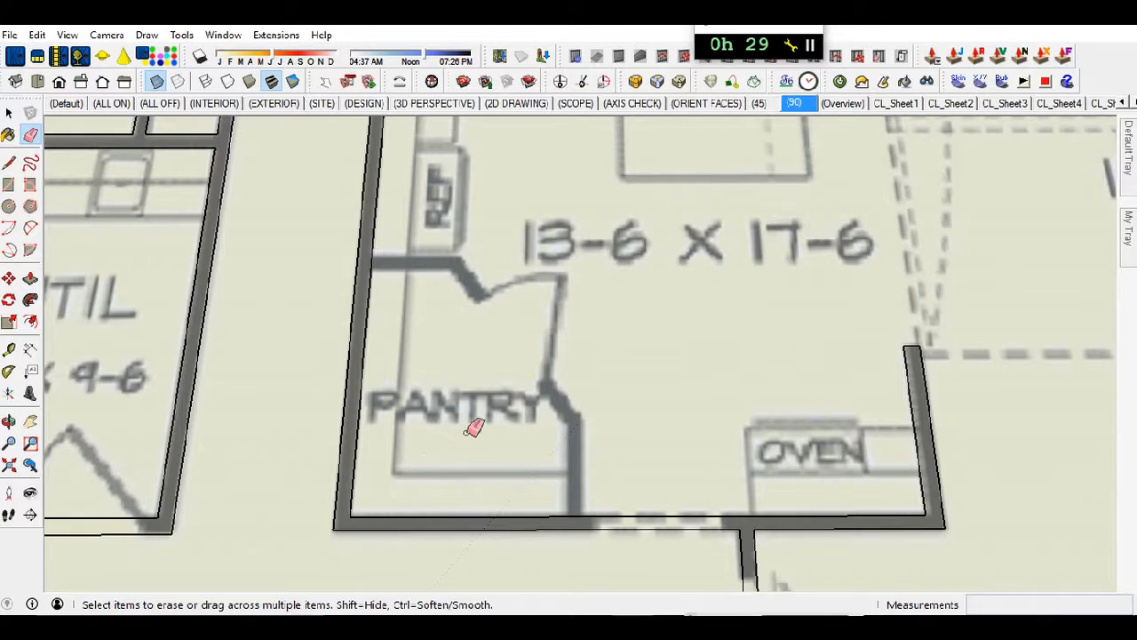
{"action": "key", "text": "r"}
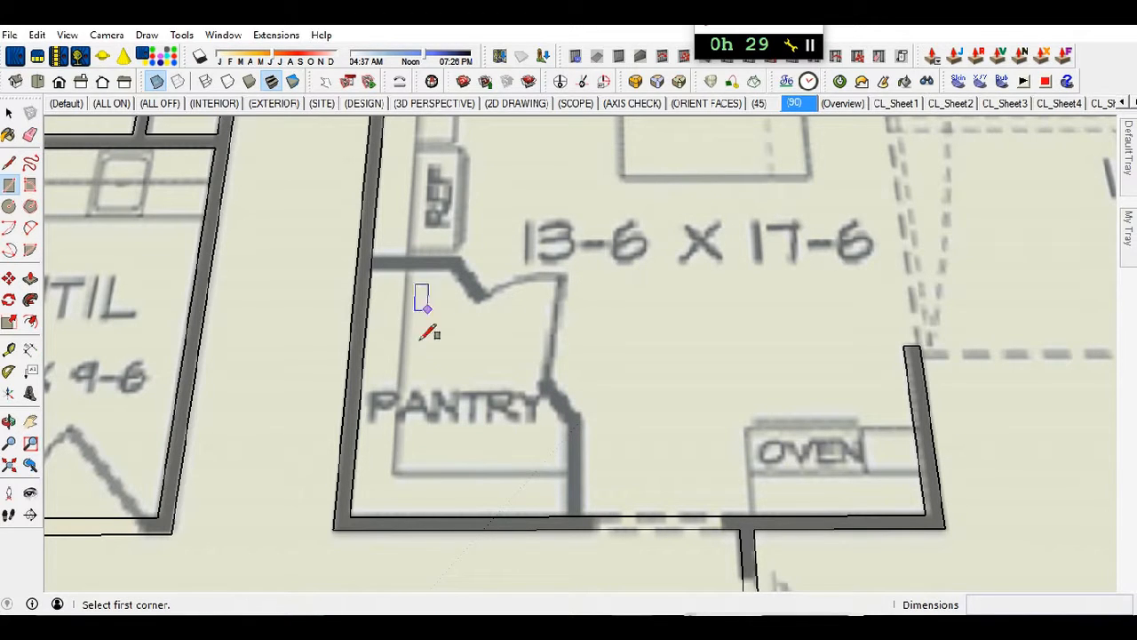
{"action": "left_click", "coordinate": [349, 516]}
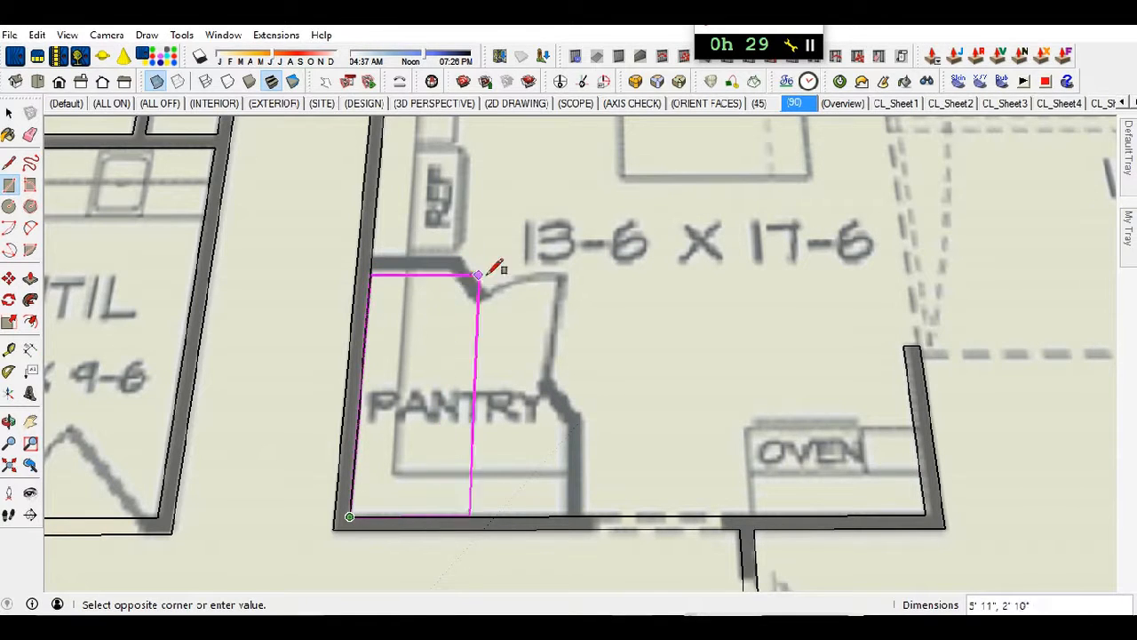
{"action": "left_click", "coordinate": [566, 270]}
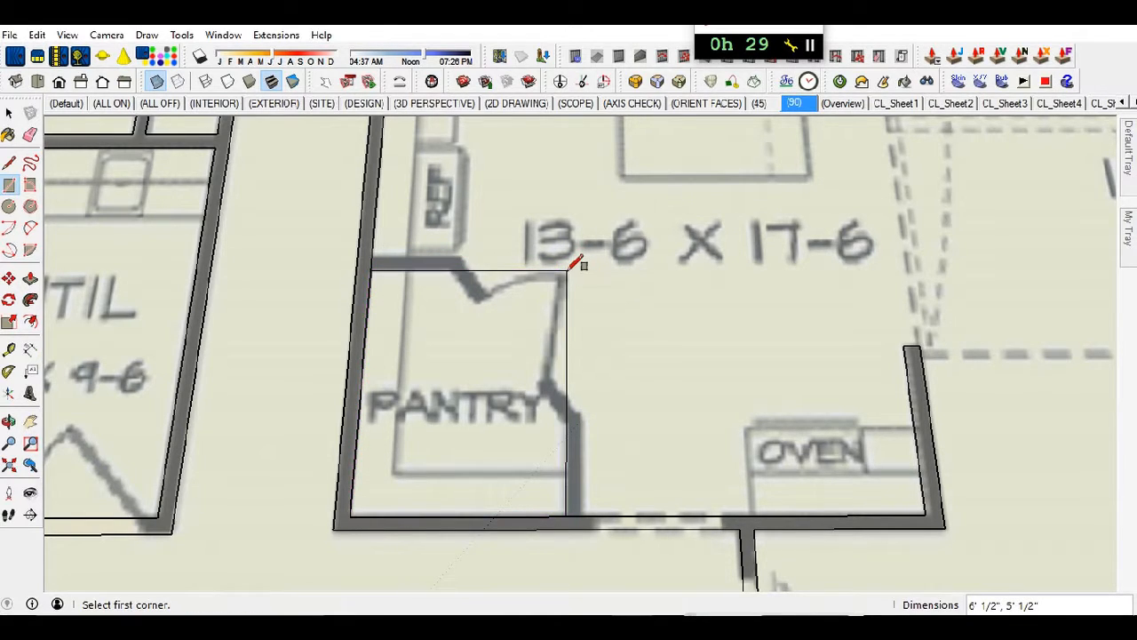
{"action": "left_click", "coordinate": [349, 516]}
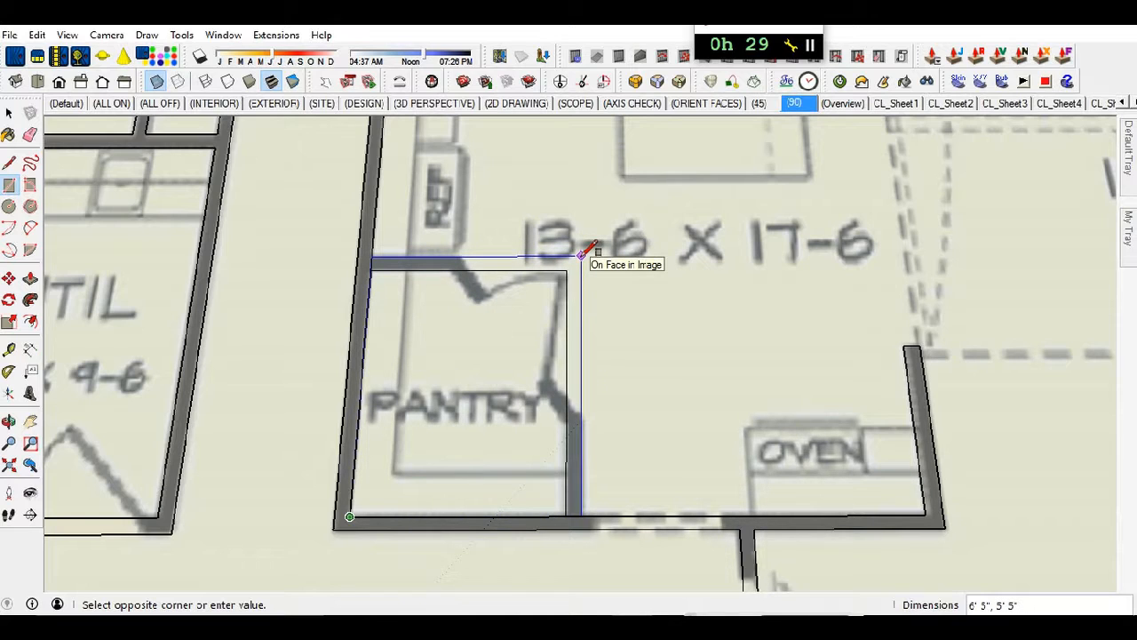
{"action": "left_click", "coordinate": [583, 255]}
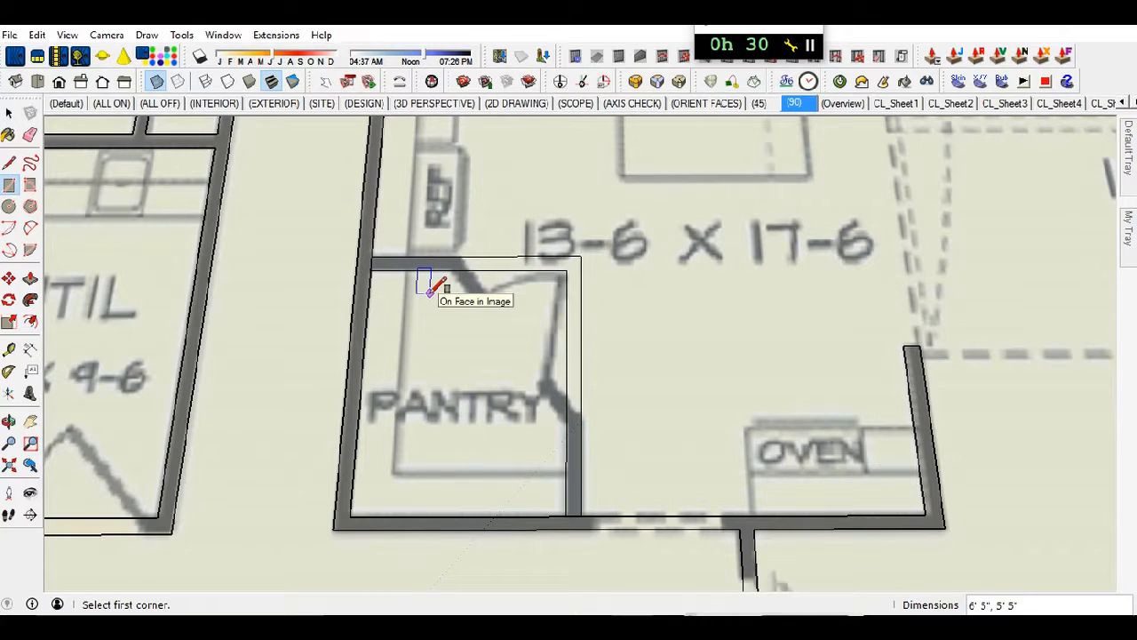
- Create an angled guide with the Protractor along the kitchen-side face of the pantry's diagonal door wall
{"action": "key", "text": "shift+p"}
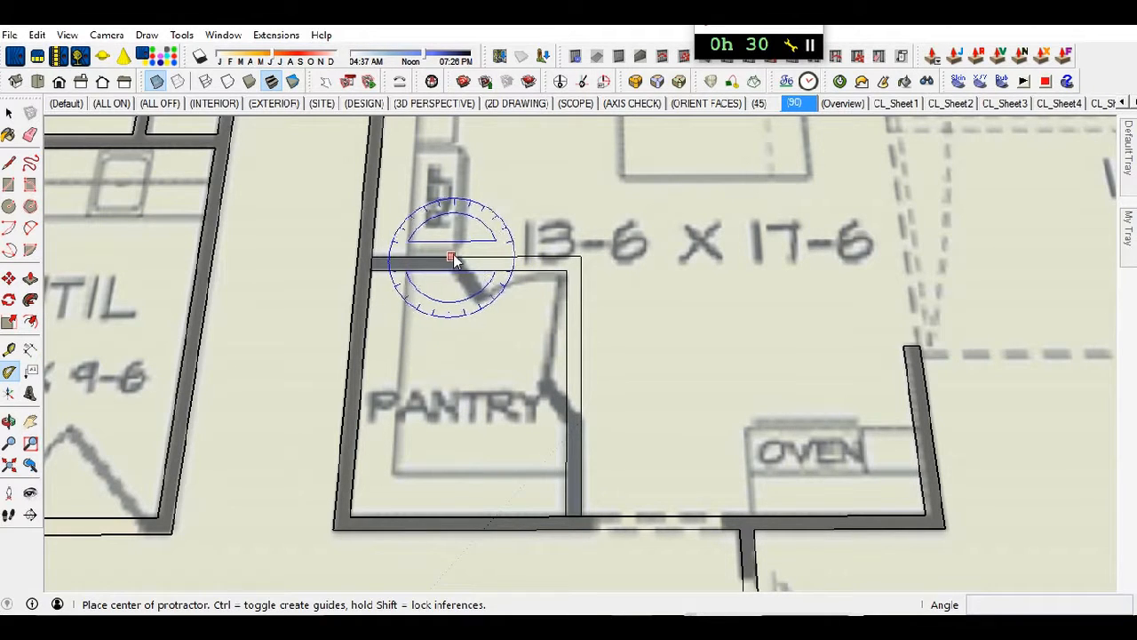
{"action": "scroll", "coordinate": [461, 255], "scroll_direction": "up", "scroll_amount": 3}
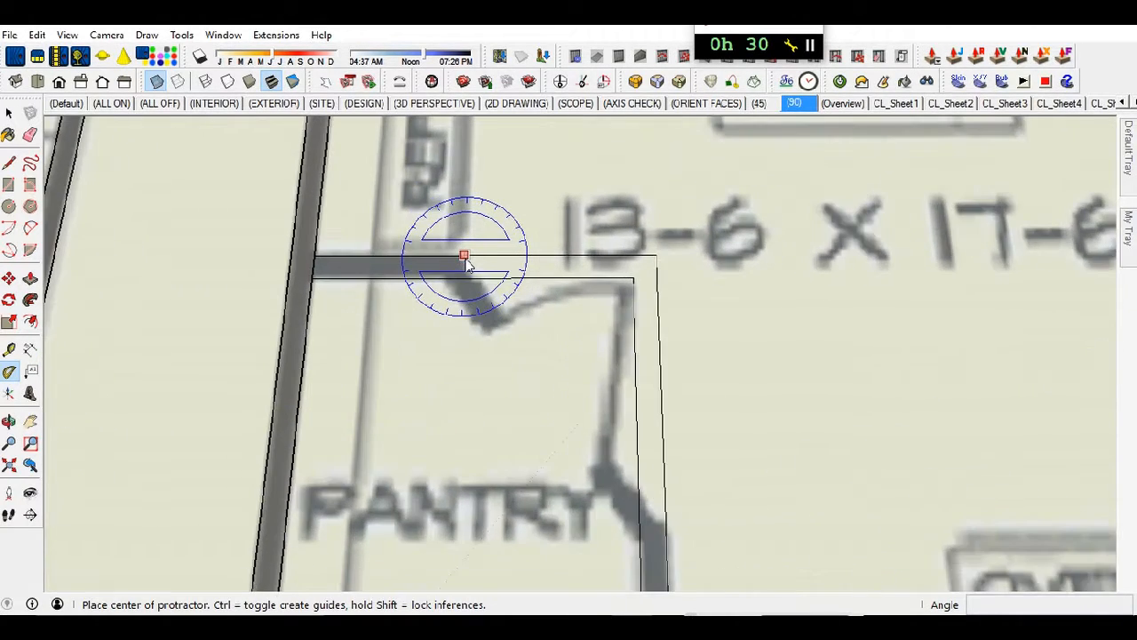
{"action": "scroll", "coordinate": [463, 258], "scroll_direction": "up", "scroll_amount": 2}
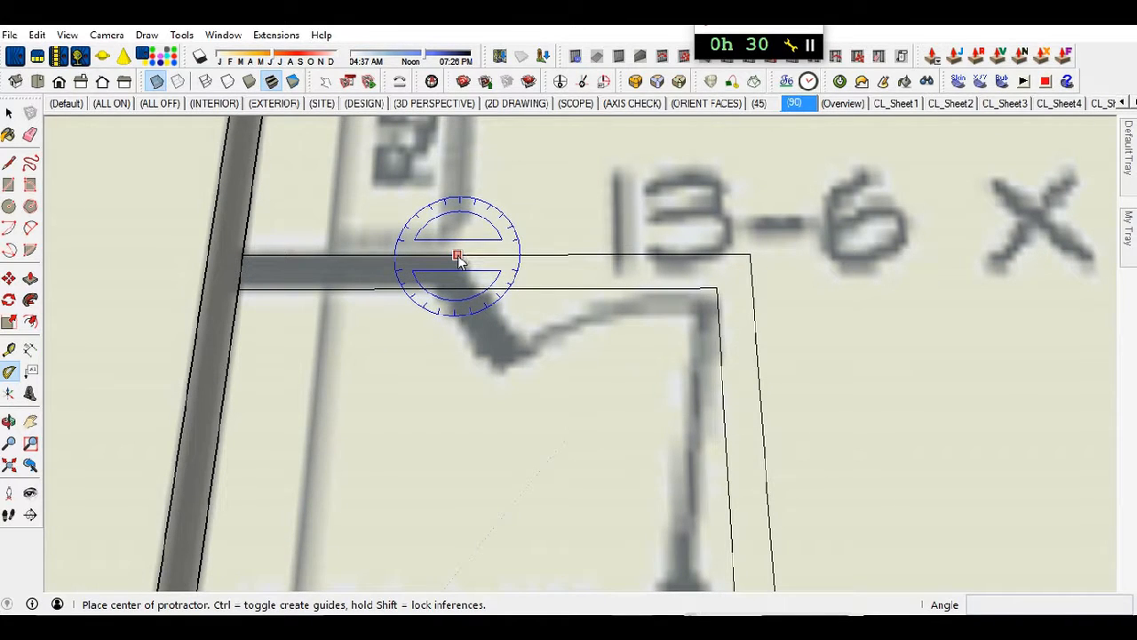
{"action": "left_click", "coordinate": [457, 256]}
{"action": "left_click", "coordinate": [599, 252]}
{"action": "scroll", "coordinate": [497, 373], "scroll_direction": "down", "scroll_amount": 3}
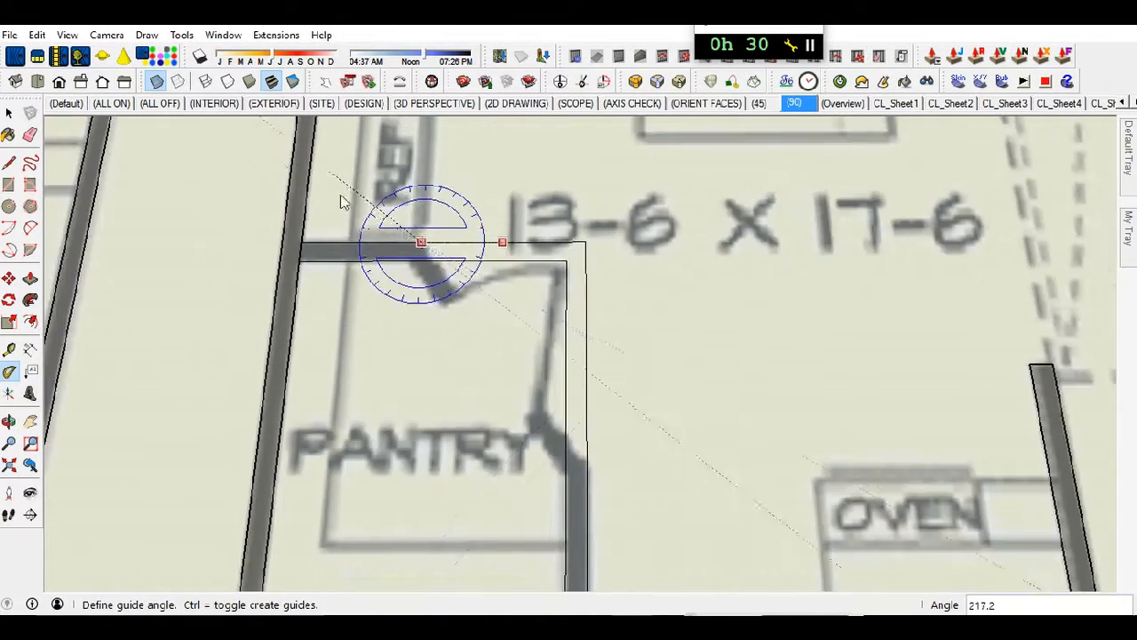
{"action": "left_click", "coordinate": [586, 462]}
- Offset a parallel guide about 5 13/32" from the diagonal guide to the inner face of the pantry's angled wall
{"action": "key", "text": "t"}
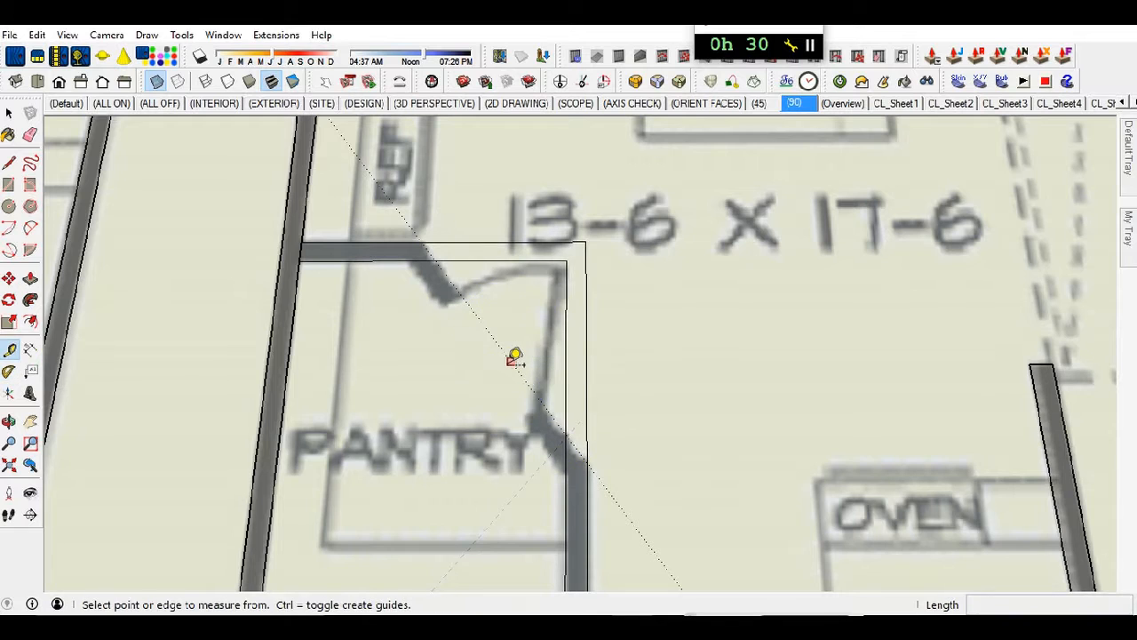
{"action": "left_click", "coordinate": [512, 362]}
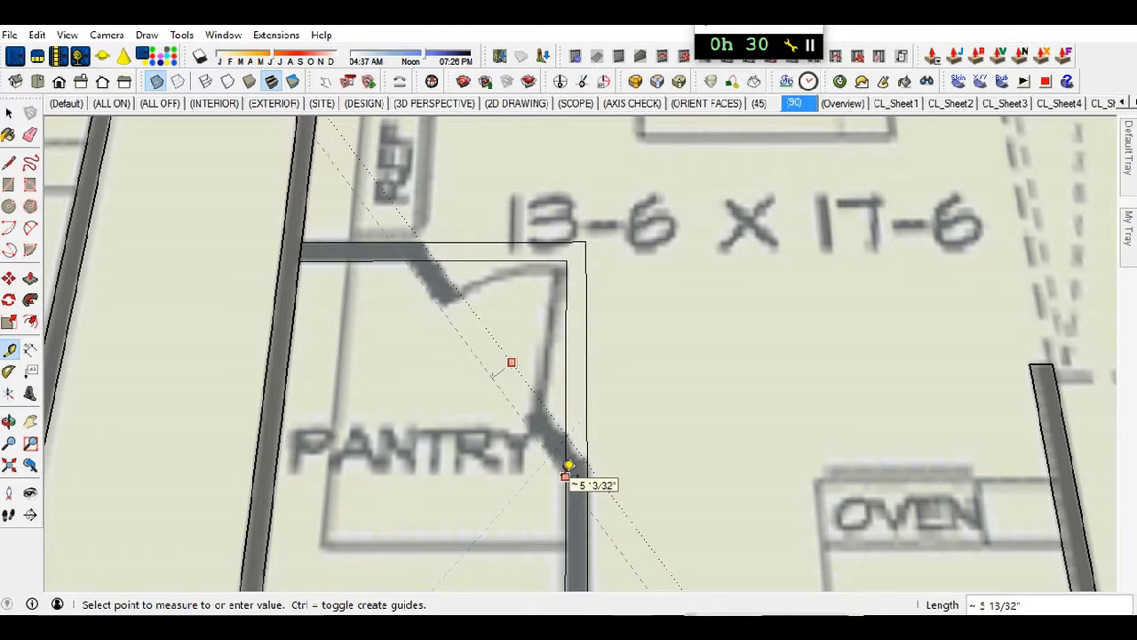
{"action": "left_click", "coordinate": [565, 475]}
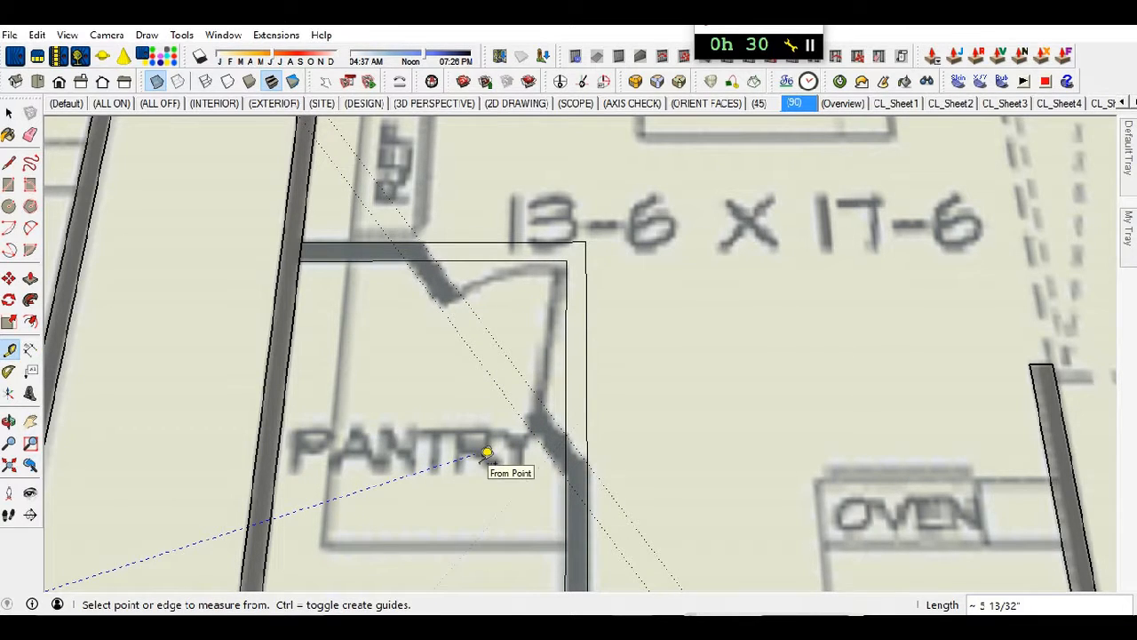
- Draw the inner and outer diagonal edges of the pantry's door wall along the guides, about 4' 11 27/32" and 5' 1 11/16" long
{"action": "key", "text": "l"}
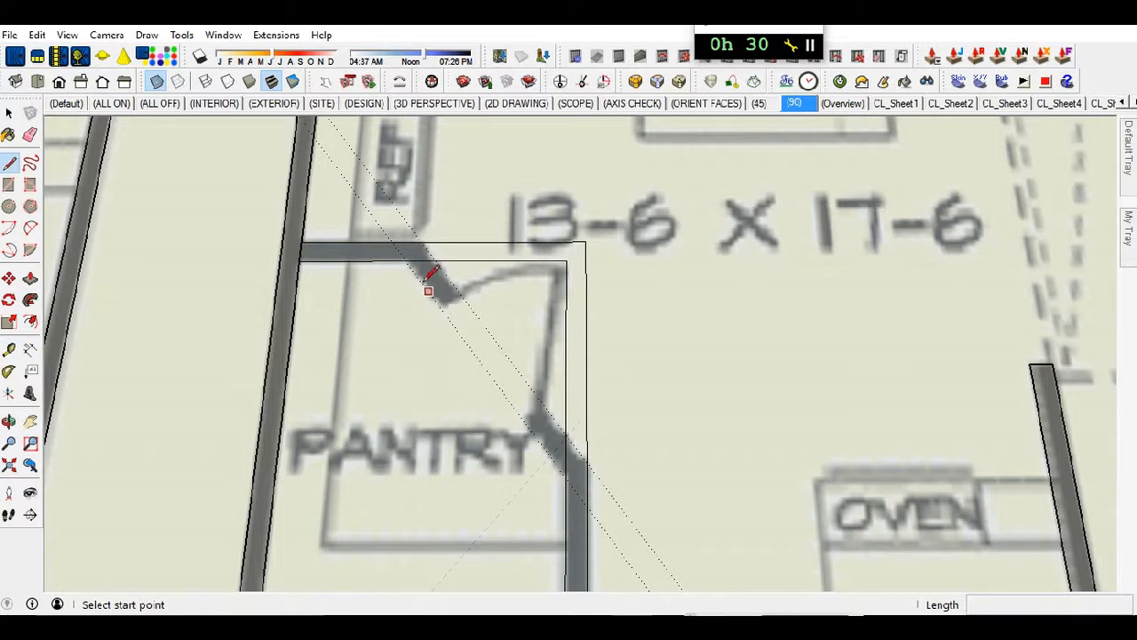
{"action": "left_click", "coordinate": [405, 259]}
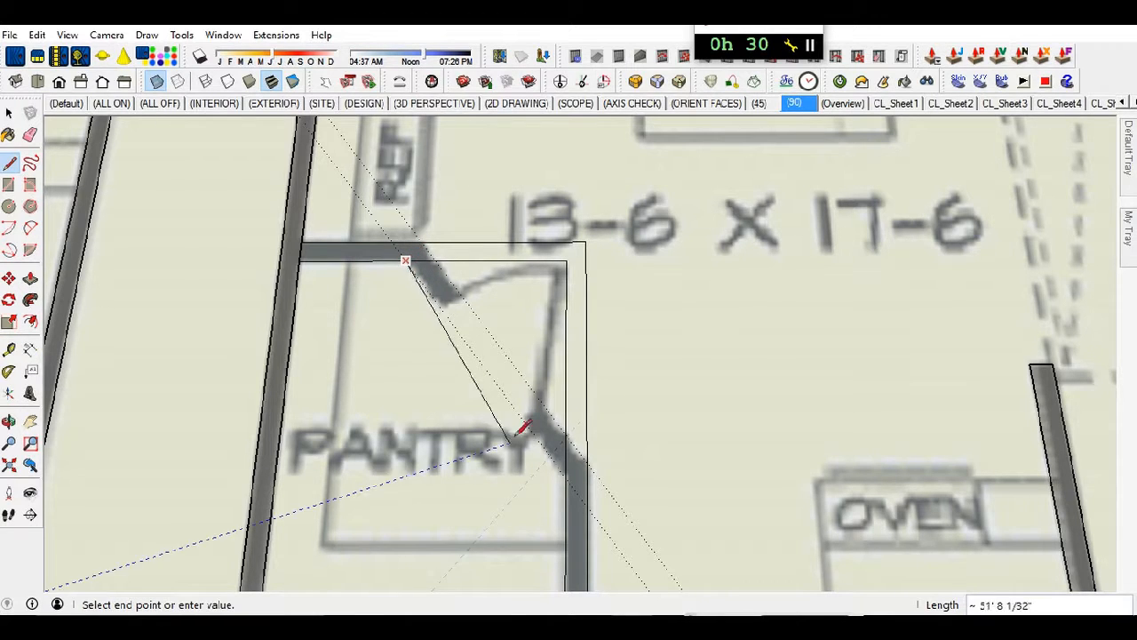
{"action": "left_click", "coordinate": [564, 475]}
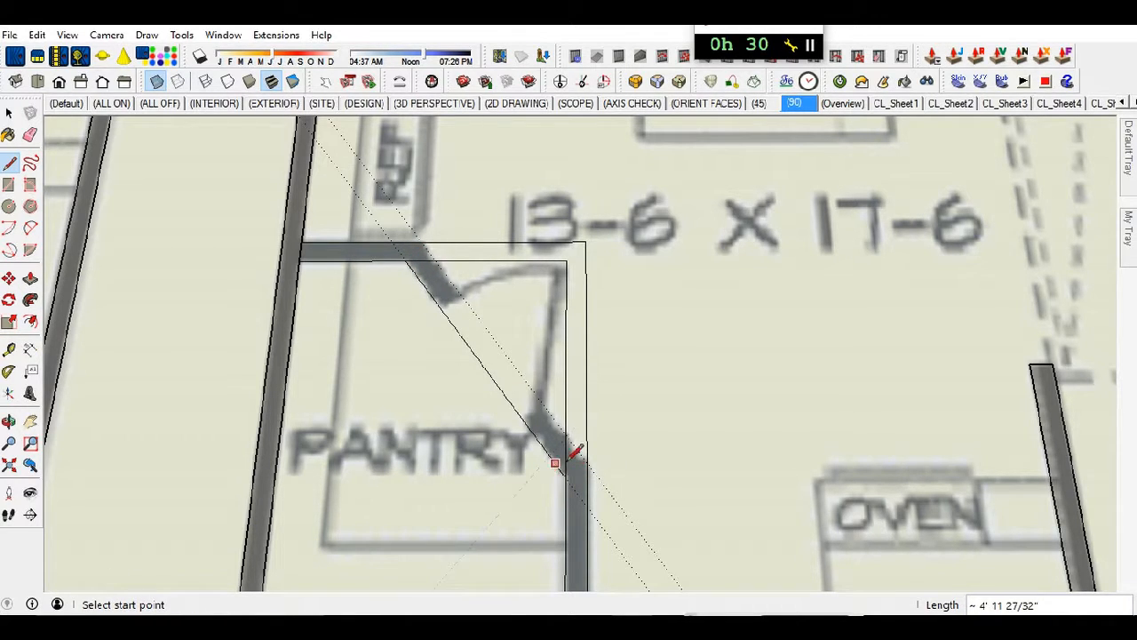
{"action": "left_click", "coordinate": [586, 460]}
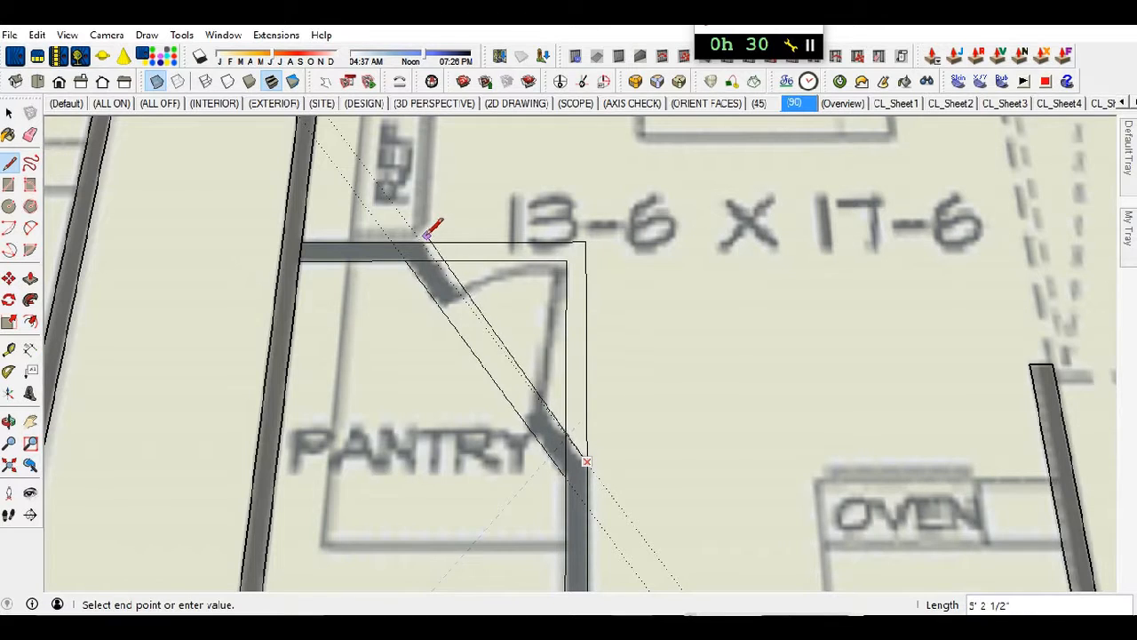
{"action": "left_click", "coordinate": [421, 241]}
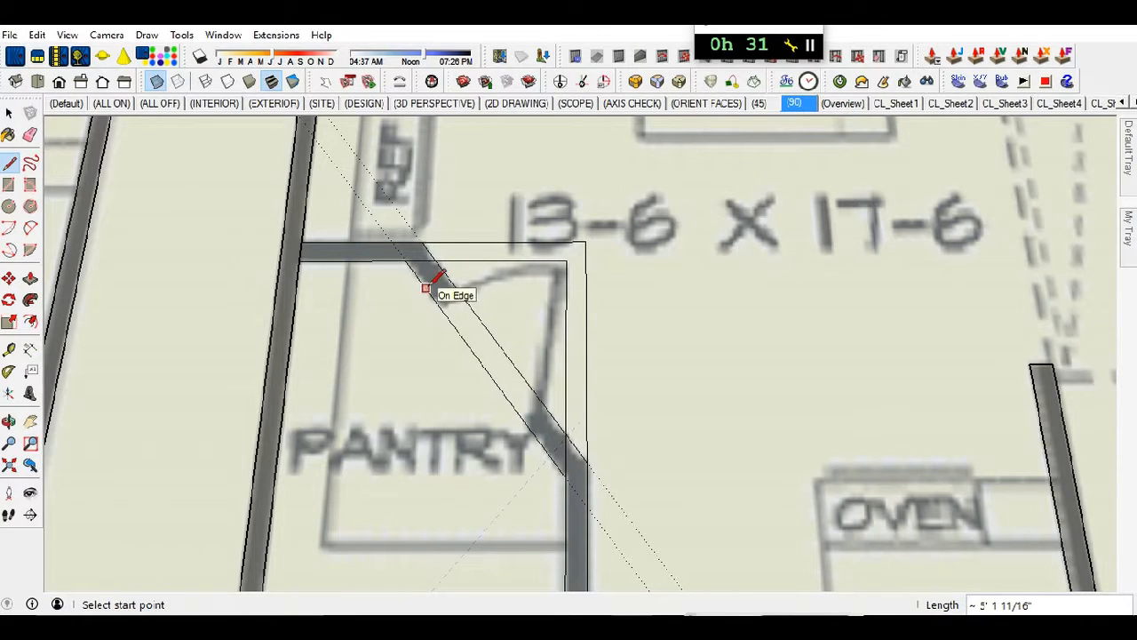
- Erase the leftover square-corner edges of both rectangles outside the pantry's diagonal door wall
{"action": "key", "text": "e"}
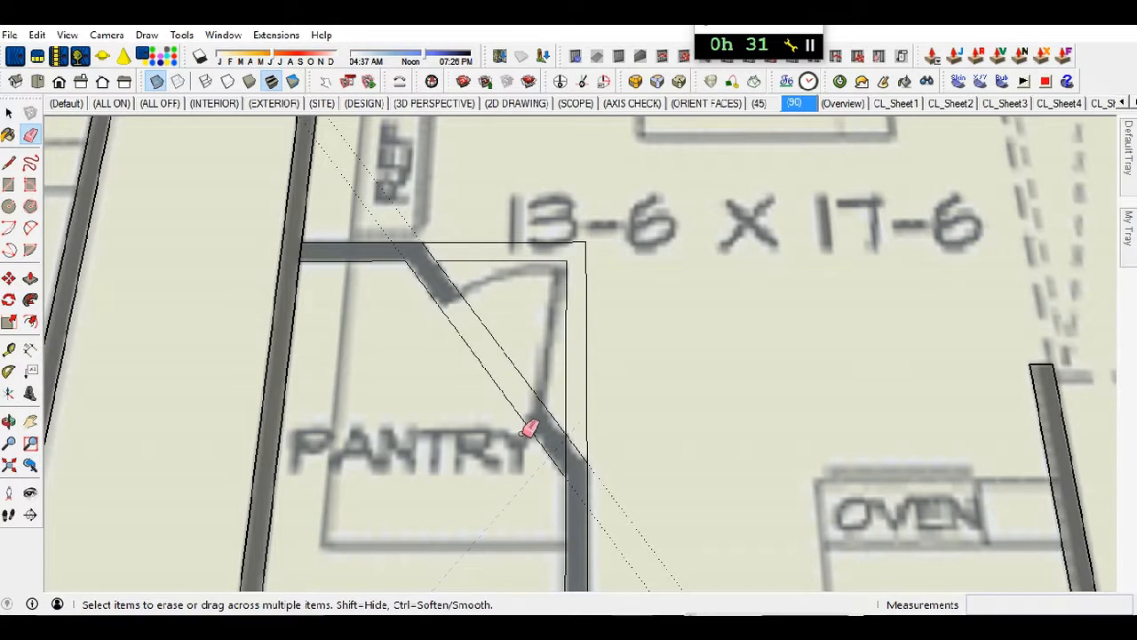
{"action": "left_click_drag", "start_coordinate": [571, 444], "coordinate": [585, 316]}
{"action": "left_click_drag", "start_coordinate": [568, 248], "coordinate": [528, 259]}
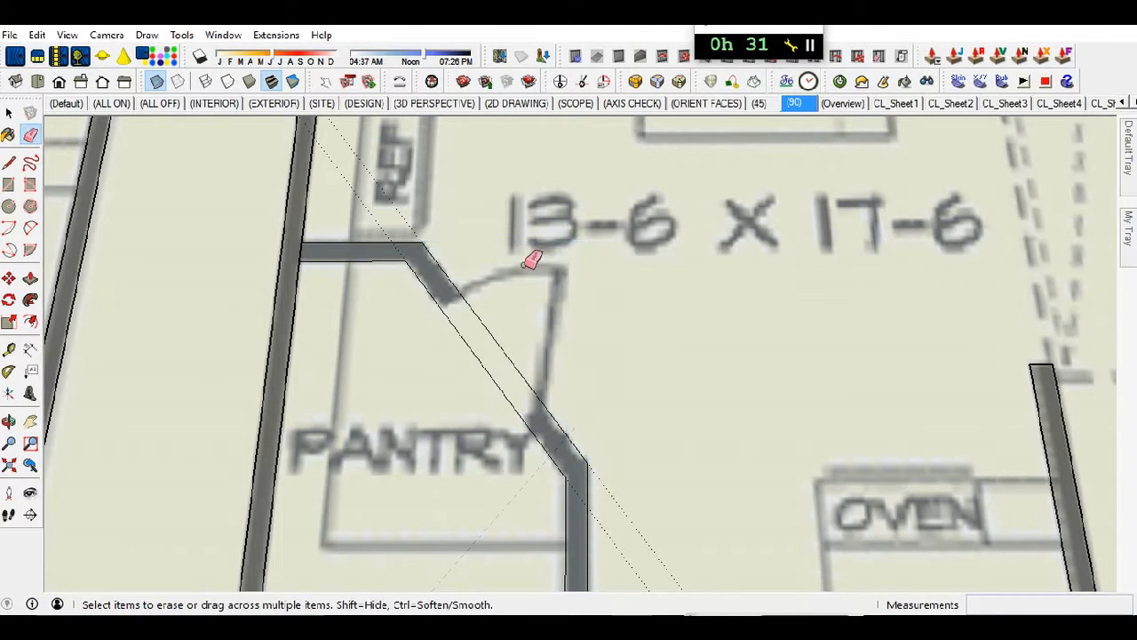
{"action": "scroll", "coordinate": [551, 249], "scroll_direction": "down", "scroll_amount": 3}
{"action": "scroll", "coordinate": [533, 329], "scroll_direction": "up", "scroll_amount": 2}
{"action": "scroll", "coordinate": [394, 399], "scroll_direction": "down", "scroll_amount": 3}
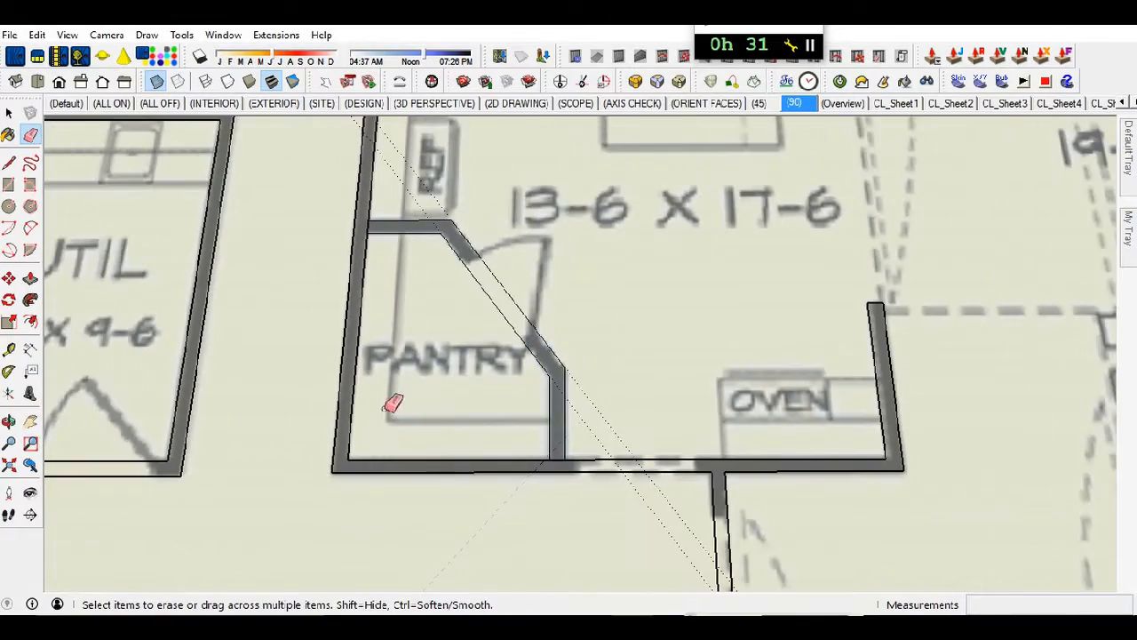
- Erase the short edges where the ends of the pantry wall meet the surrounding kitchen walls
{"action": "scroll", "coordinate": [500, 456], "scroll_direction": "down", "scroll_amount": 3}
{"action": "scroll", "coordinate": [502, 448], "scroll_direction": "up", "scroll_amount": 5}
{"action": "scroll", "coordinate": [503, 444], "scroll_direction": "up", "scroll_amount": 2}
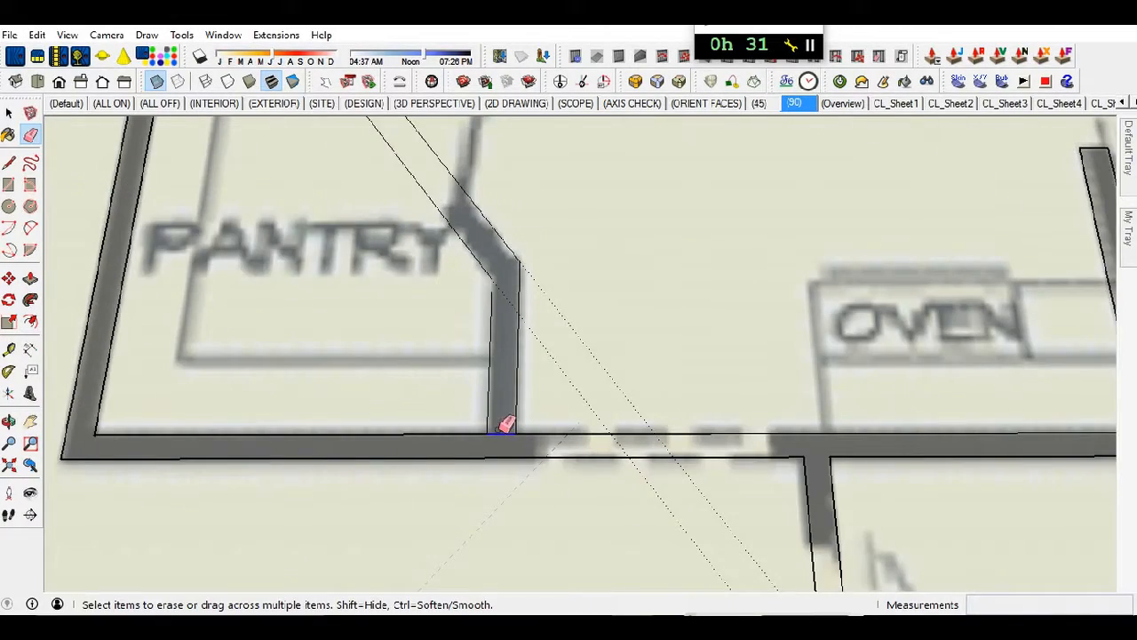
{"action": "scroll", "coordinate": [515, 462], "scroll_direction": "down", "scroll_amount": 4}
{"action": "scroll", "coordinate": [395, 284], "scroll_direction": "up", "scroll_amount": 4}
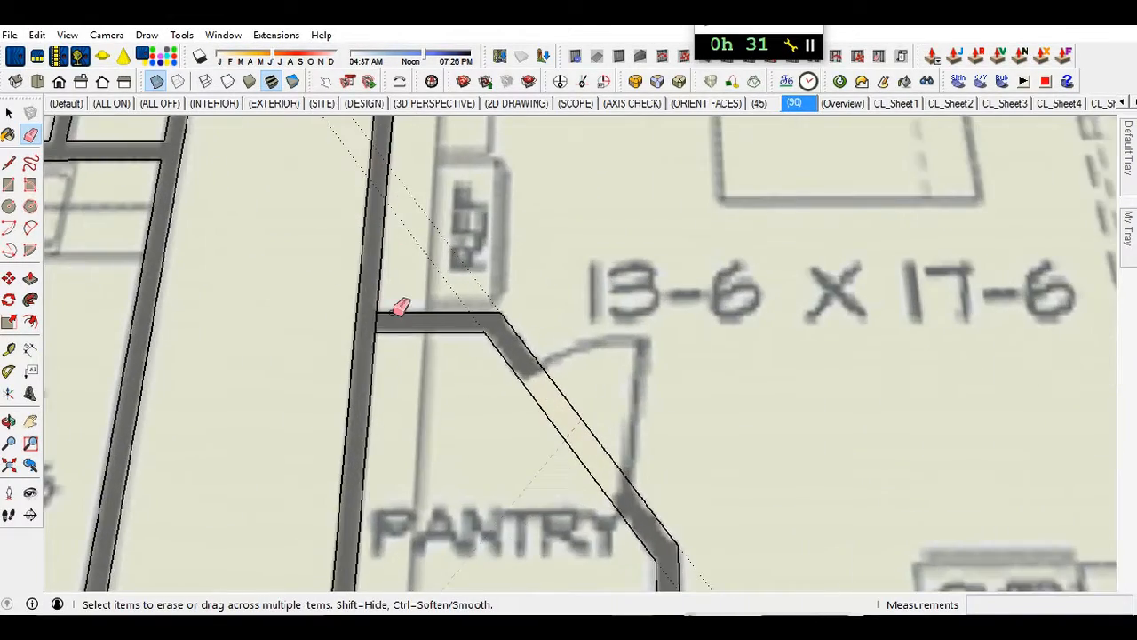
{"action": "scroll", "coordinate": [400, 306], "scroll_direction": "up", "scroll_amount": 2}
{"action": "scroll", "coordinate": [373, 326], "scroll_direction": "down", "scroll_amount": 6}
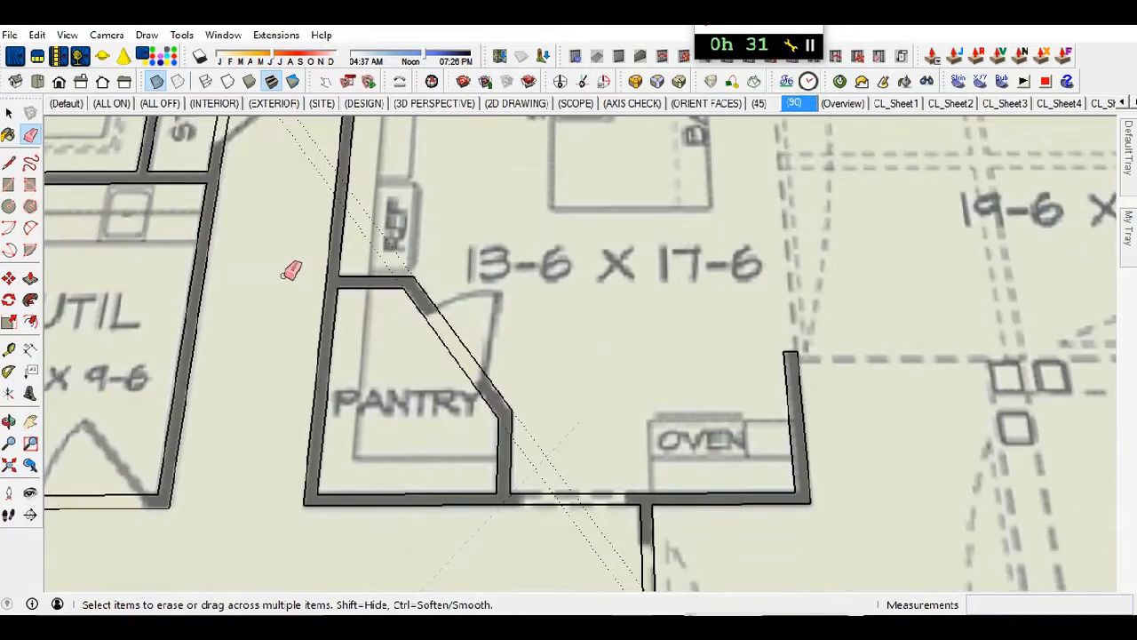
- Examine the overall floor plan and the Bedroom 3 area for rooms still untraced
{"action": "scroll", "coordinate": [385, 425], "scroll_direction": "down", "scroll_amount": 2}
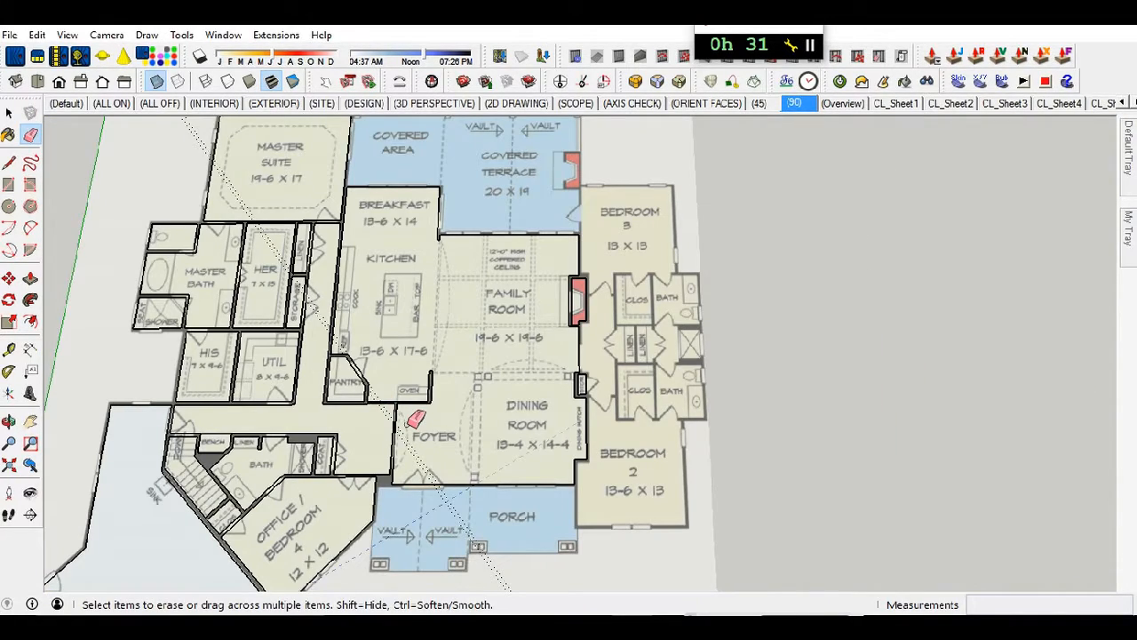
{"action": "scroll", "coordinate": [190, 387], "scroll_direction": "down", "scroll_amount": 2}
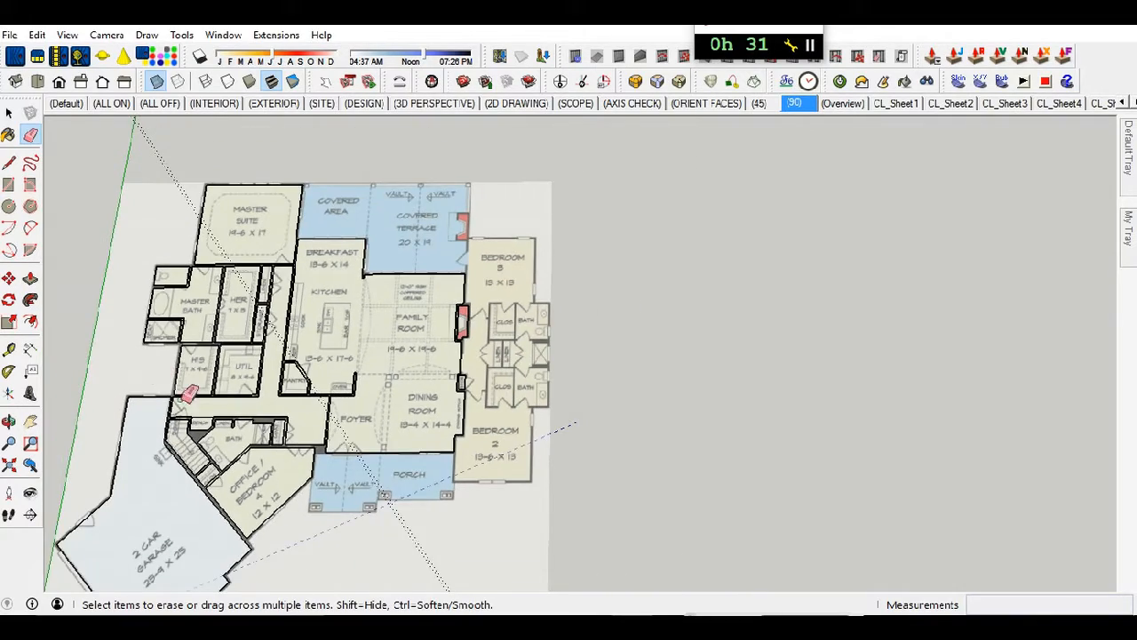
{"action": "scroll", "coordinate": [481, 290], "scroll_direction": "up", "scroll_amount": 4}
{"action": "scroll", "coordinate": [442, 398], "scroll_direction": "down", "scroll_amount": 3}
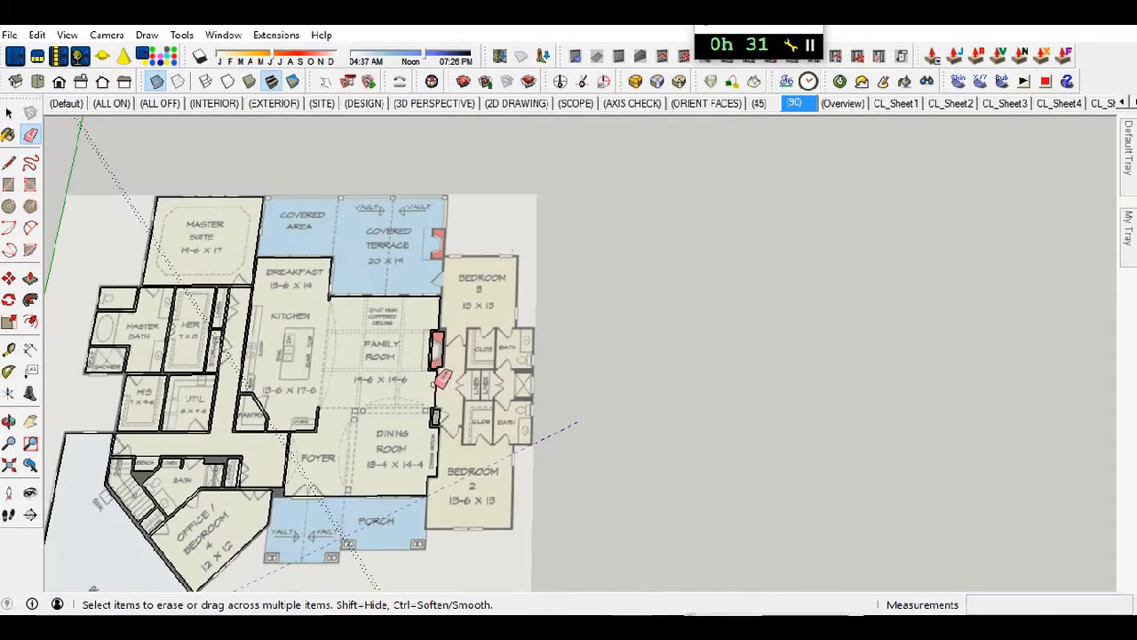
{"action": "scroll", "coordinate": [489, 267], "scroll_direction": "up", "scroll_amount": 5}
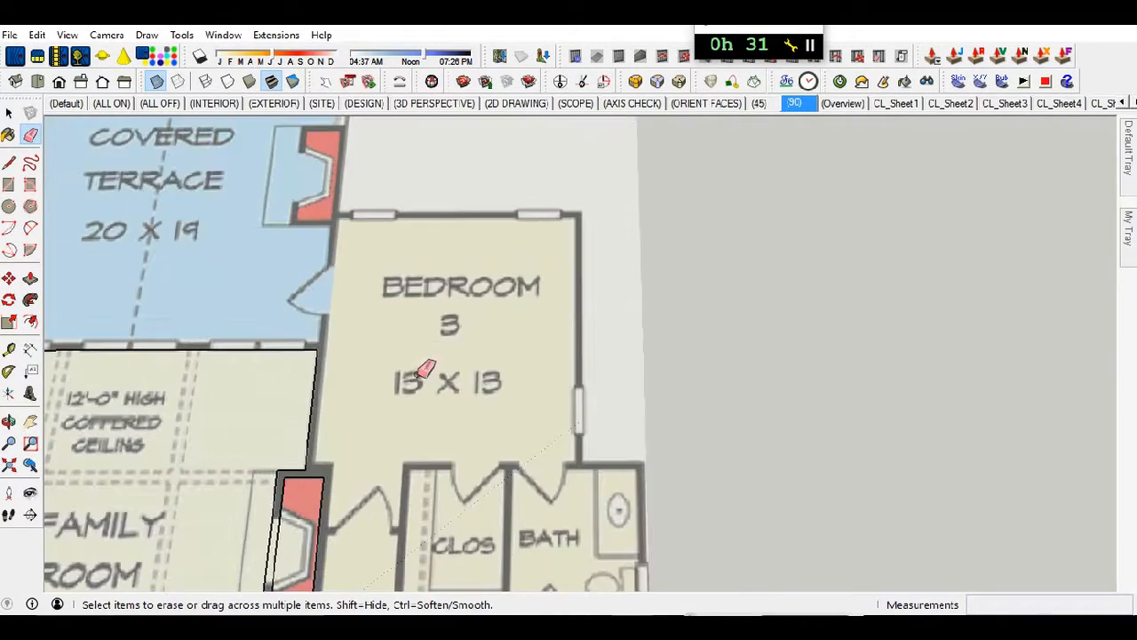
{"action": "scroll", "coordinate": [396, 347], "scroll_direction": "down", "scroll_amount": 1}
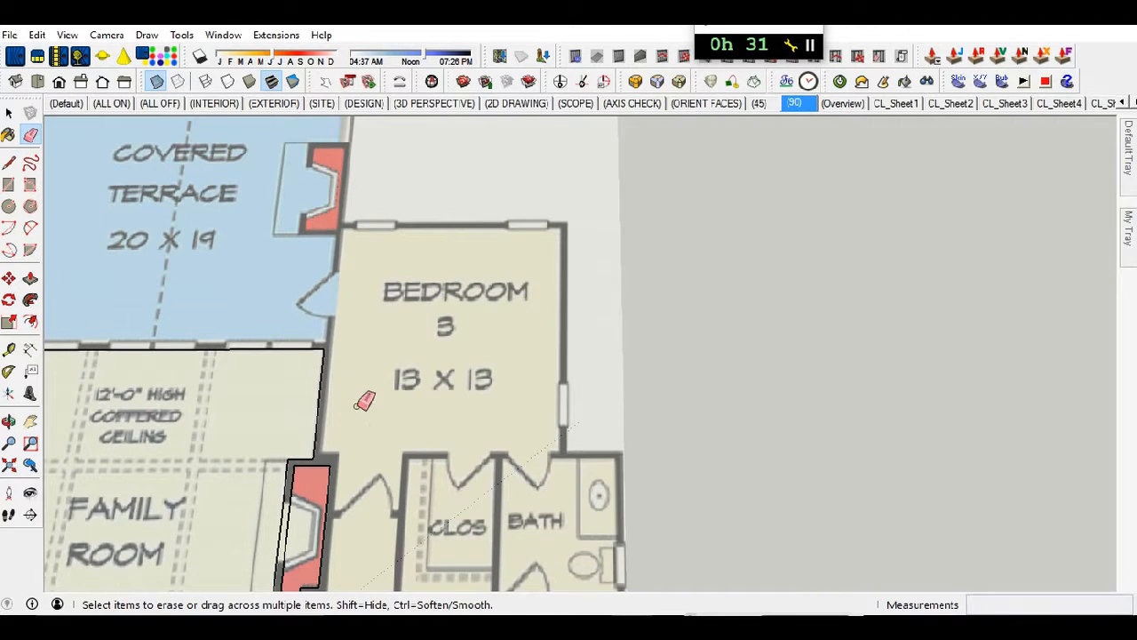
{"action": "scroll", "coordinate": [357, 377], "scroll_direction": "down", "scroll_amount": 4}
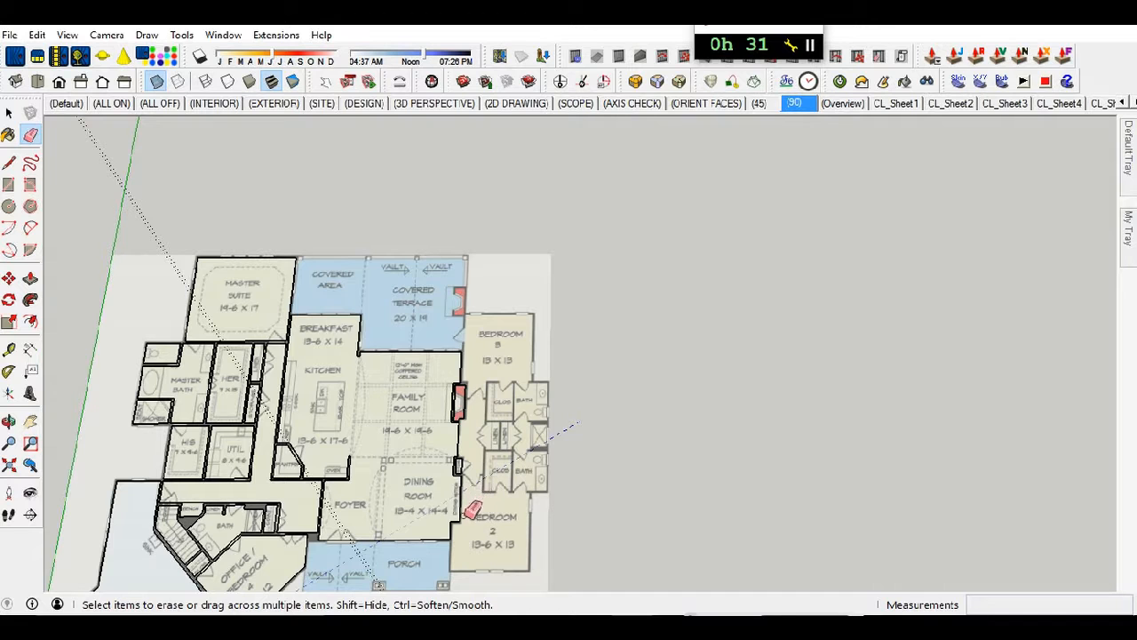
- Draw a rectangle about 13' by 7' 4" over the upper part of Bedroom 3, starting in line with the family room's corner
{"action": "scroll", "coordinate": [462, 293], "scroll_direction": "up", "scroll_amount": 6}
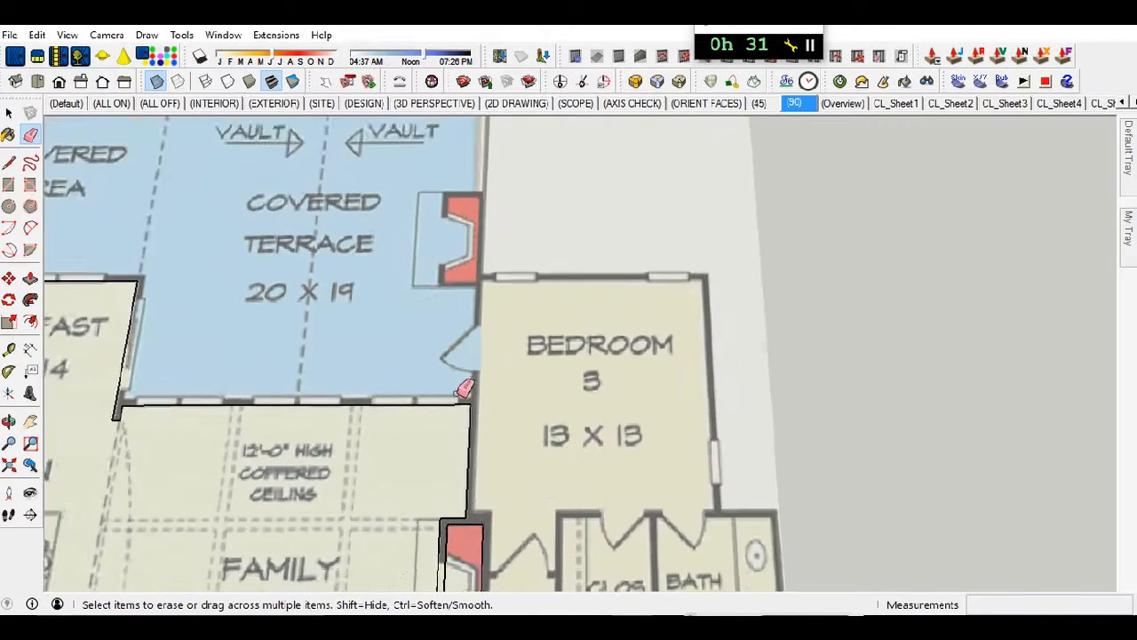
{"action": "key", "text": "r"}
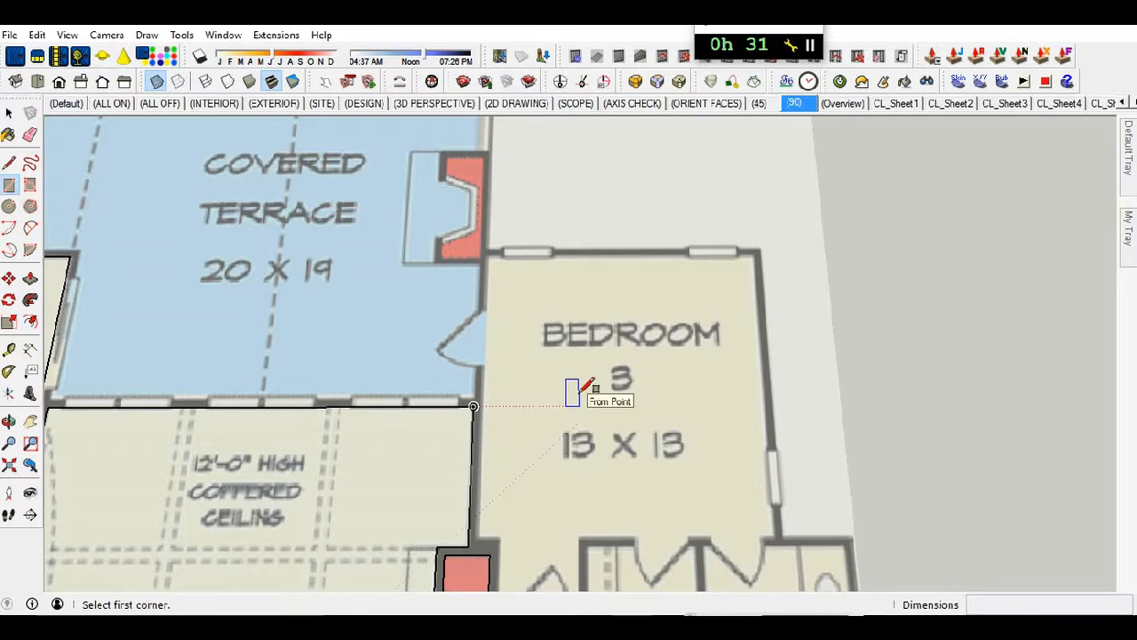
{"action": "scroll", "coordinate": [569, 395], "scroll_direction": "up", "scroll_amount": 4}
{"action": "scroll", "coordinate": [292, 427], "scroll_direction": "up", "scroll_amount": 1}
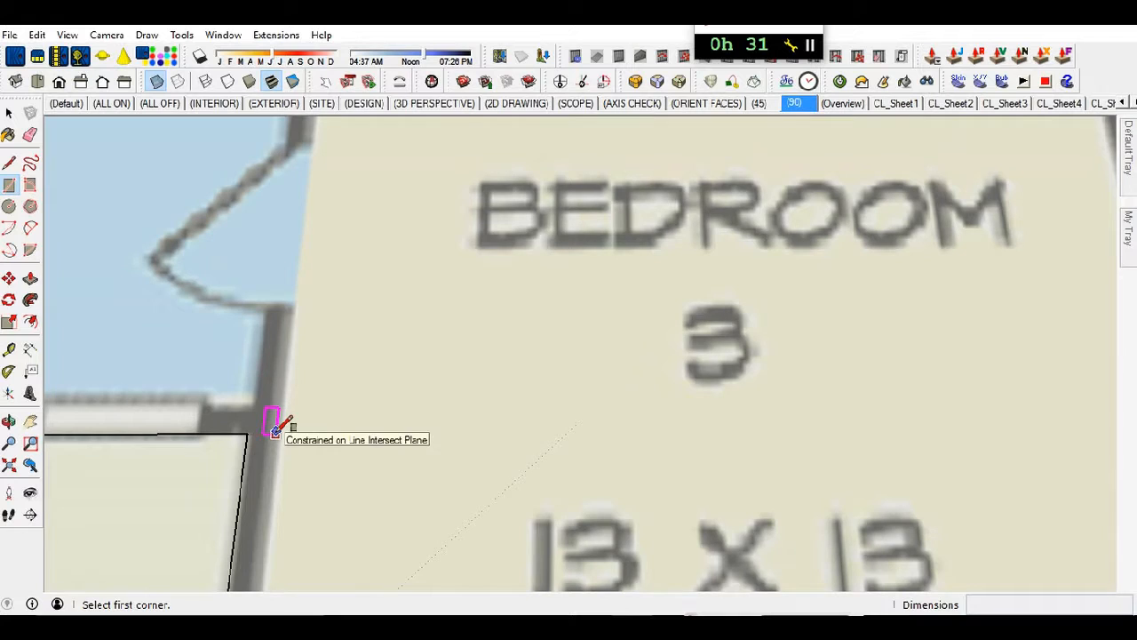
{"action": "left_click", "coordinate": [274, 429]}
{"action": "scroll", "coordinate": [472, 393], "scroll_direction": "down", "scroll_amount": 5}
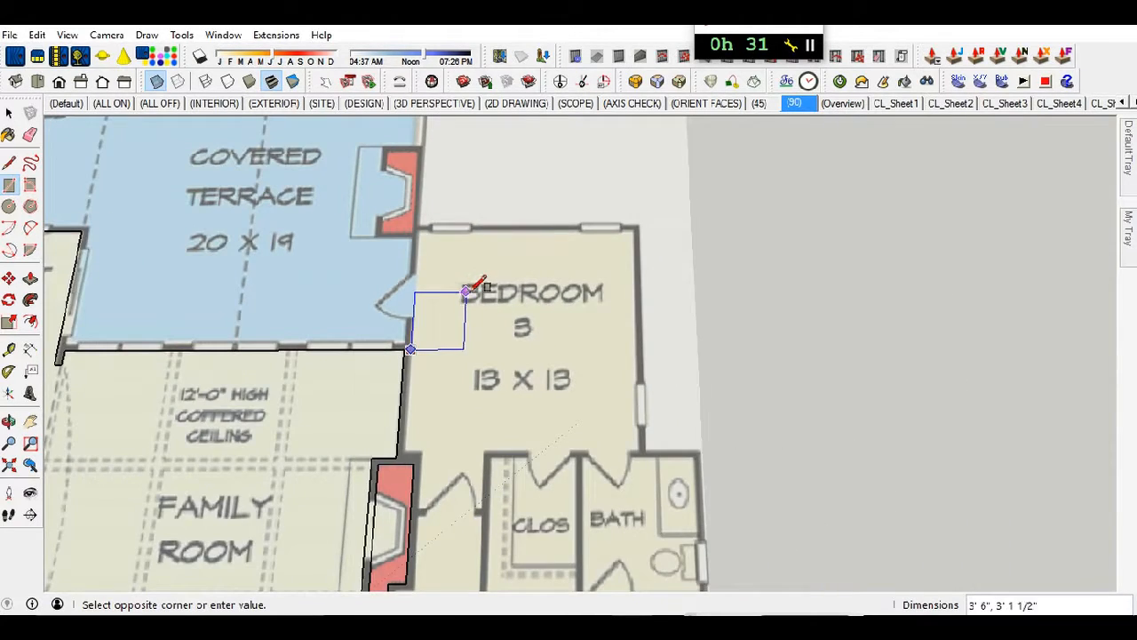
{"action": "scroll", "coordinate": [466, 289], "scroll_direction": "down", "scroll_amount": 3}
{"action": "scroll", "coordinate": [475, 286], "scroll_direction": "down", "scroll_amount": 2}
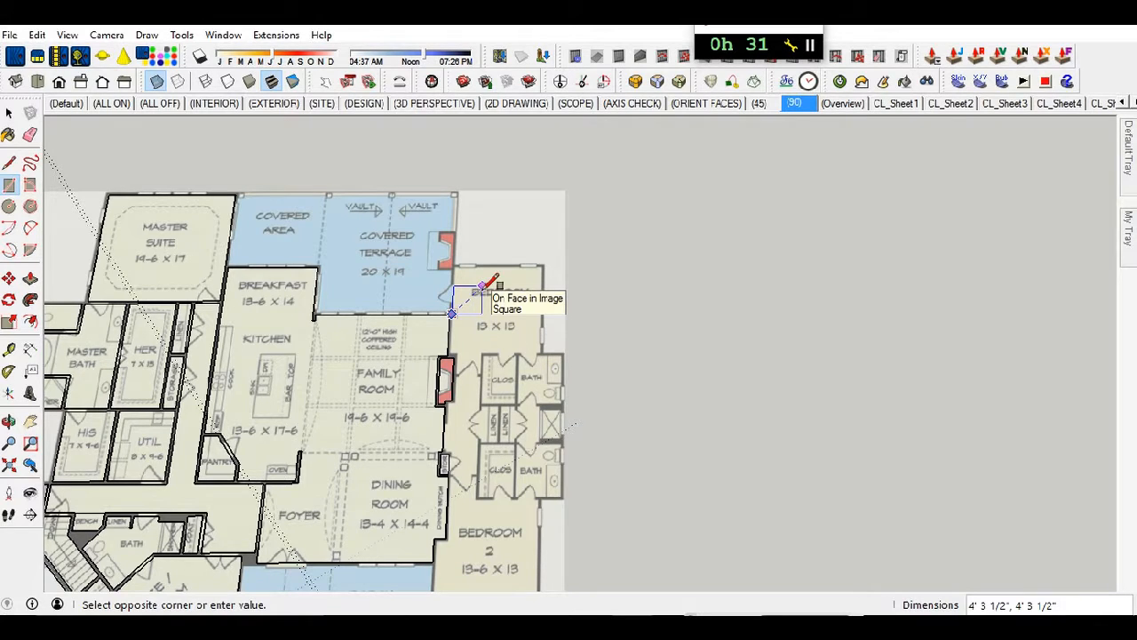
{"action": "scroll", "coordinate": [511, 284], "scroll_direction": "up", "scroll_amount": 5}
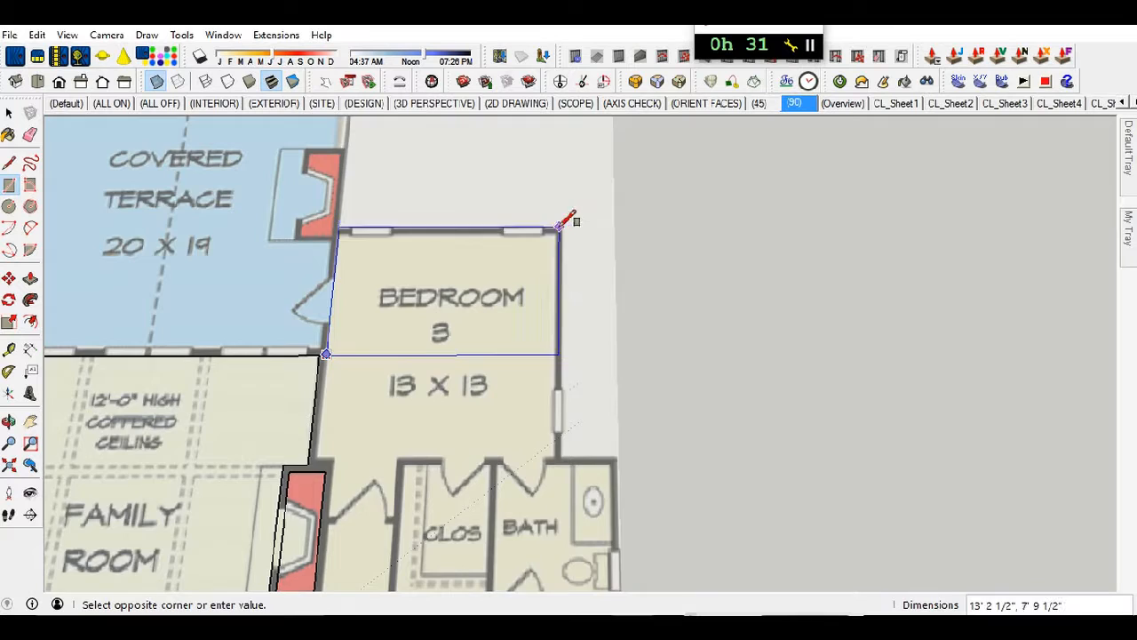
{"action": "scroll", "coordinate": [560, 228], "scroll_direction": "up", "scroll_amount": 2}
{"action": "scroll", "coordinate": [558, 229], "scroll_direction": "up", "scroll_amount": 3}
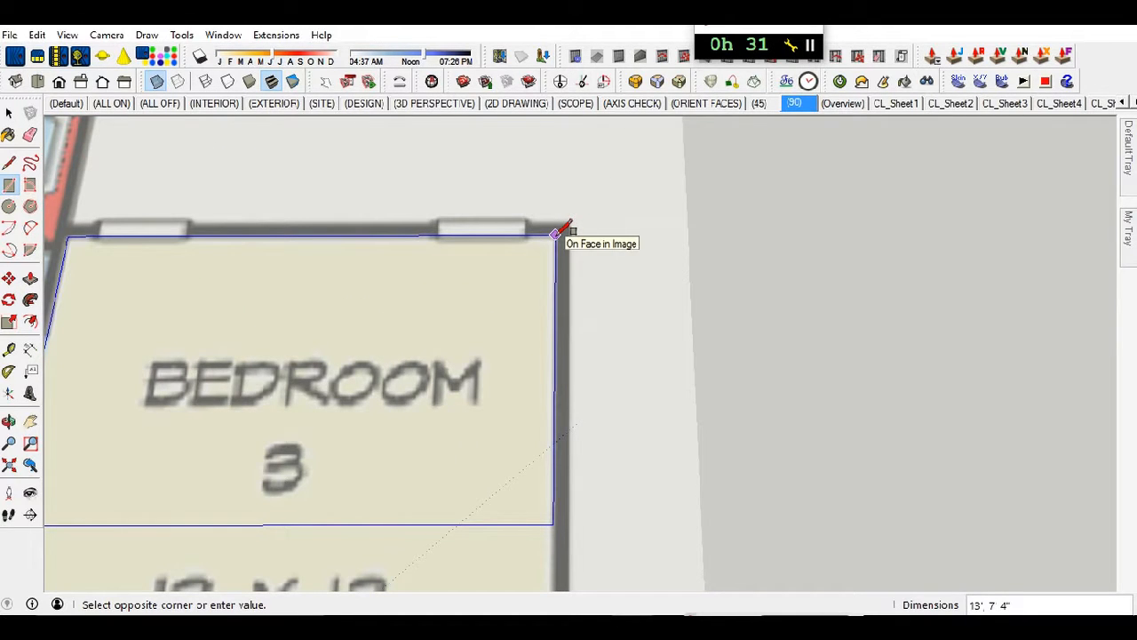
{"action": "left_click", "coordinate": [556, 232]}
{"action": "scroll", "coordinate": [557, 232], "scroll_direction": "down", "scroll_amount": 4}
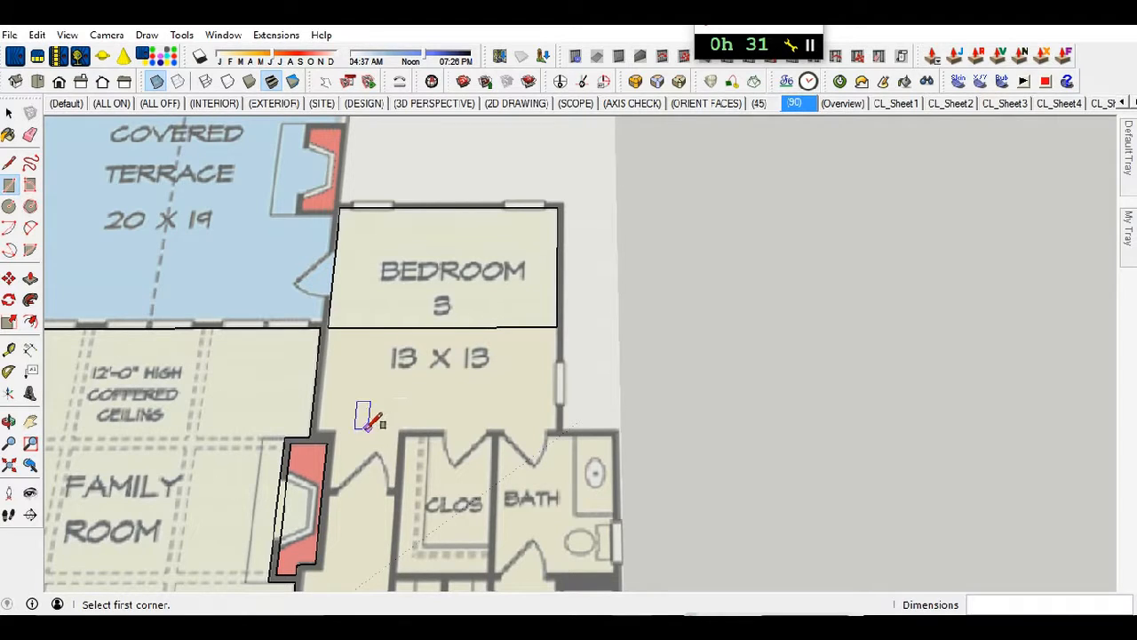
- Draw an adjoining rectangle about 13' by 5' 8" over the lower part of Bedroom 3 and erase the dividing edge
{"action": "left_click", "coordinate": [327, 328]}
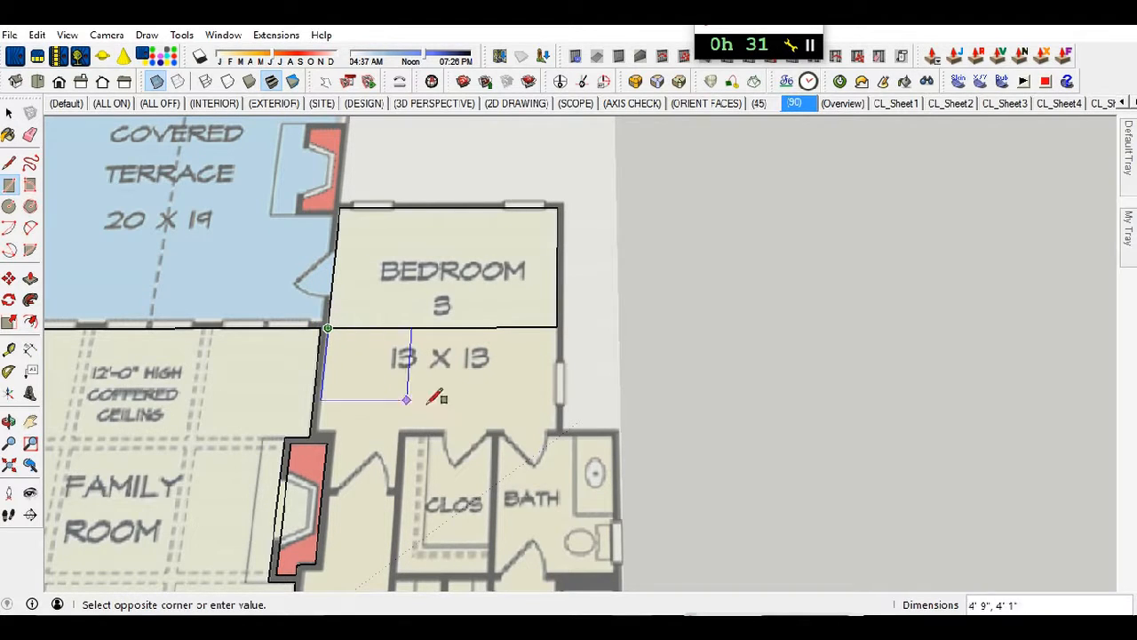
{"action": "left_click", "coordinate": [555, 427]}
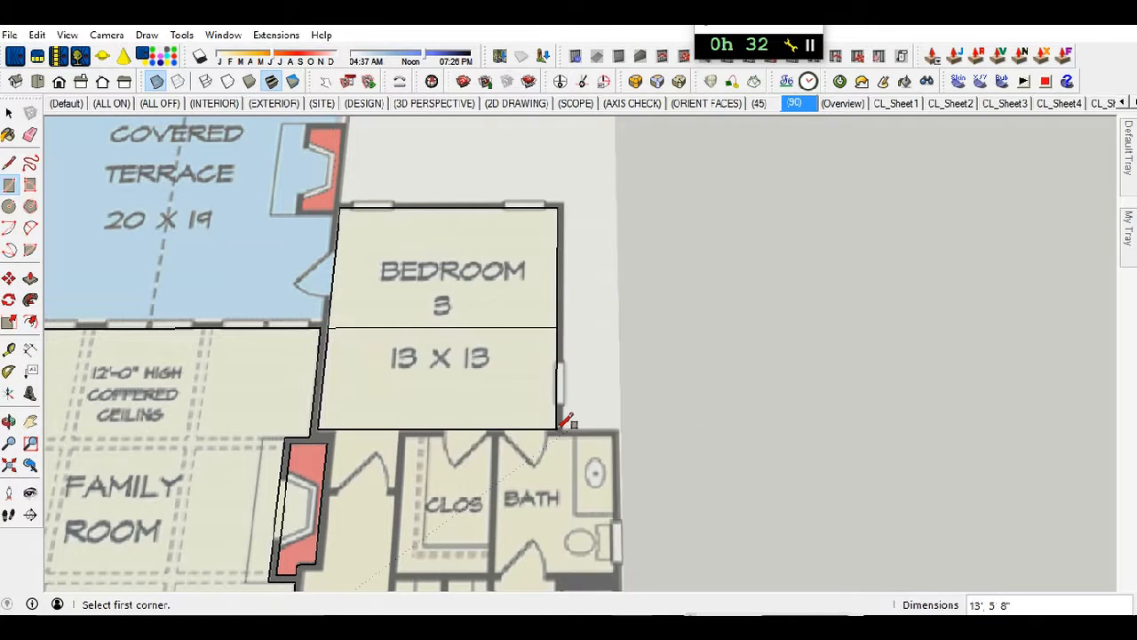
{"action": "key", "text": "e"}
{"action": "left_click_drag", "start_coordinate": [488, 366], "coordinate": [484, 302]}
- Add Bedroom 3's entry recess as a rectangle about 3' 5 1/2" by 3' 1 1/2" and erase the edge shared with the bedroom
{"action": "scroll", "coordinate": [355, 519], "scroll_direction": "up", "scroll_amount": 3}
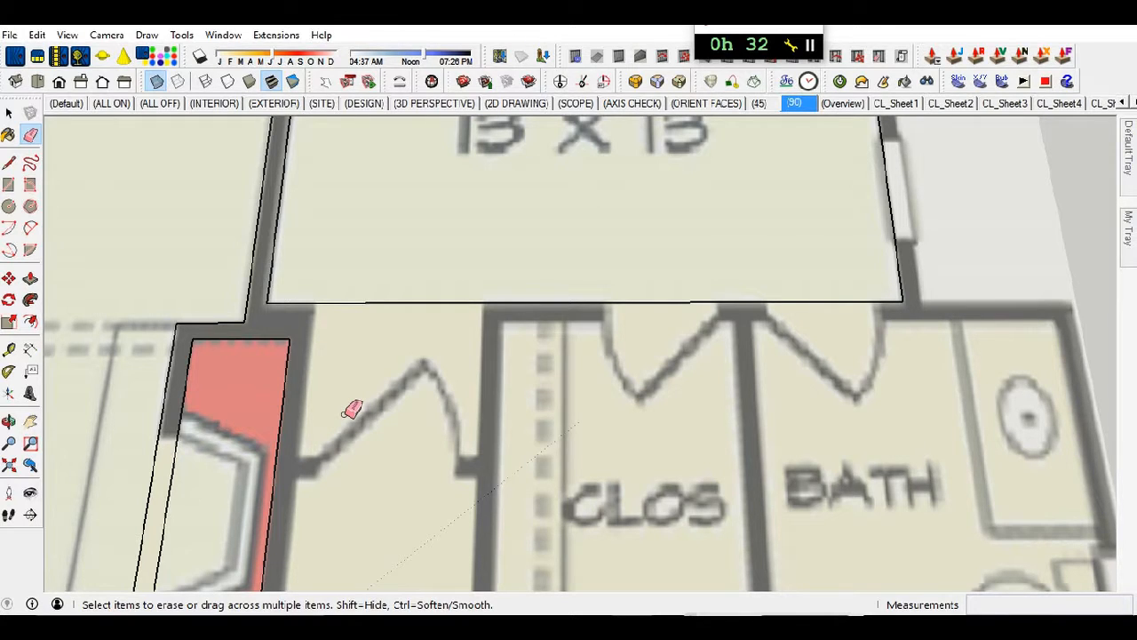
{"action": "key", "text": "r"}
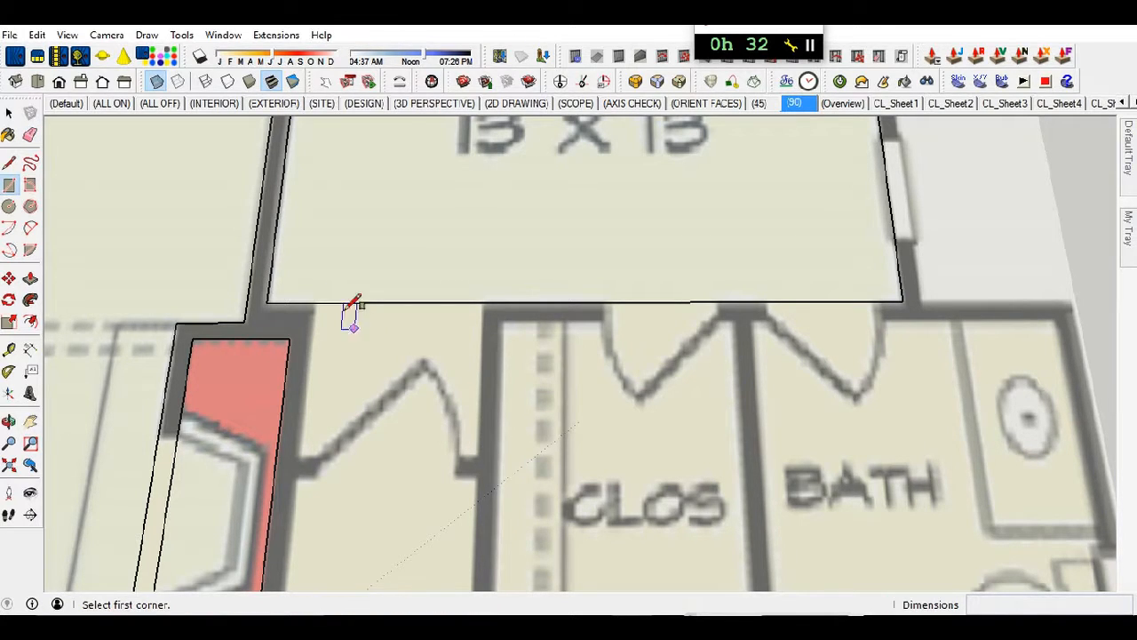
{"action": "left_click", "coordinate": [316, 302]}
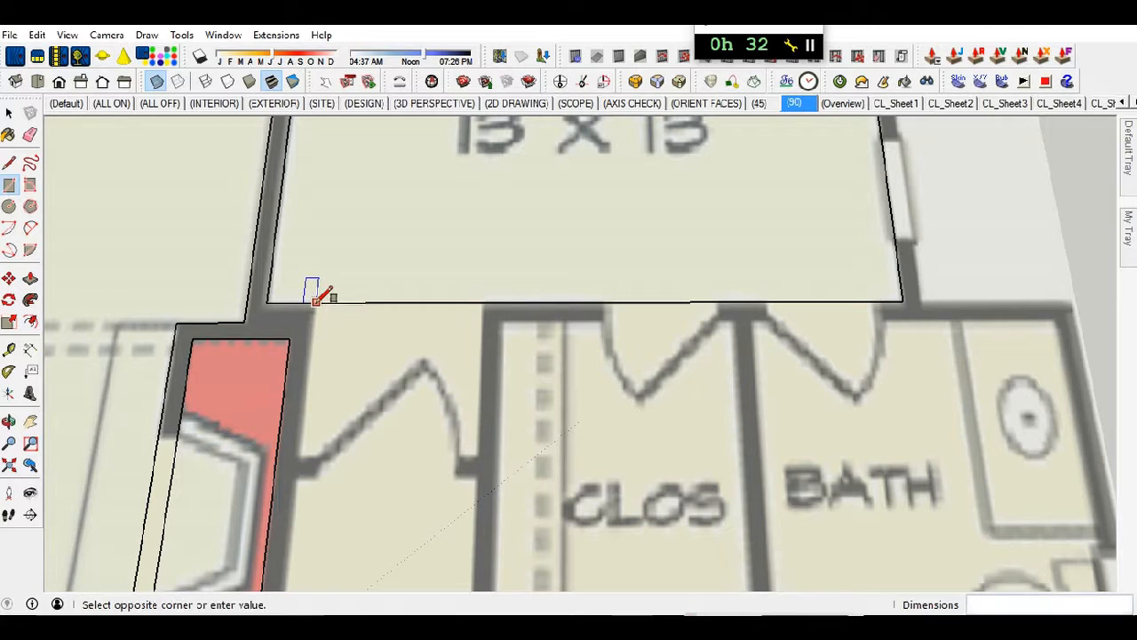
{"action": "left_click", "coordinate": [479, 459]}
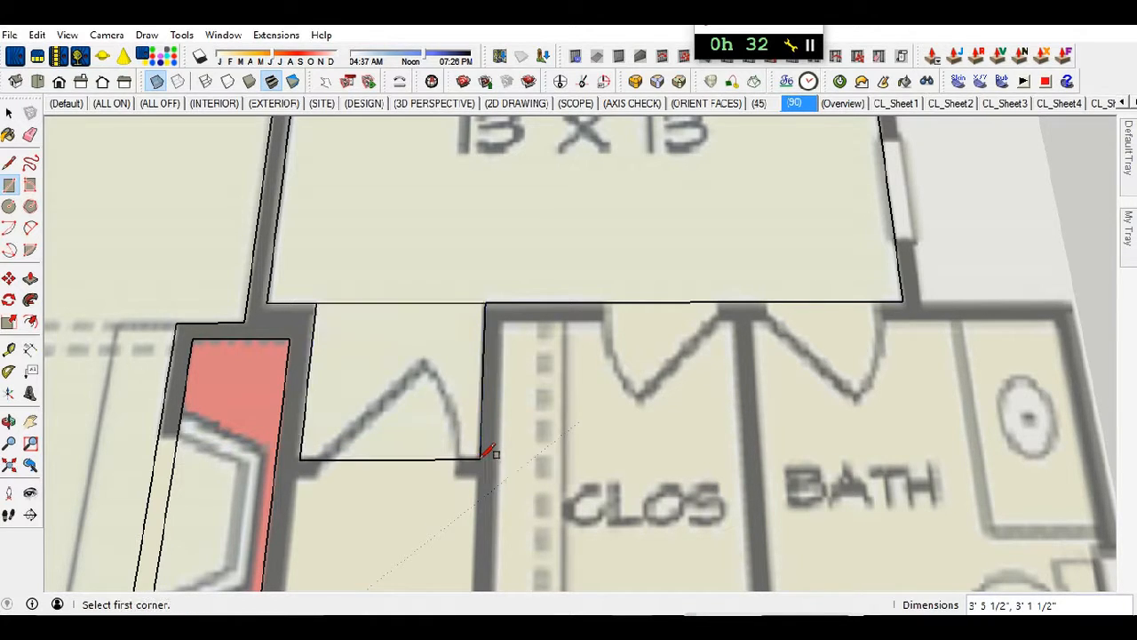
{"action": "key", "text": "e"}
{"action": "left_click", "coordinate": [439, 303]}
- Draw a rectangle over the closet below Bedroom 3, aligning its upper edge with the family room's wall corner
{"action": "scroll", "coordinate": [326, 173], "scroll_direction": "down", "scroll_amount": 3}
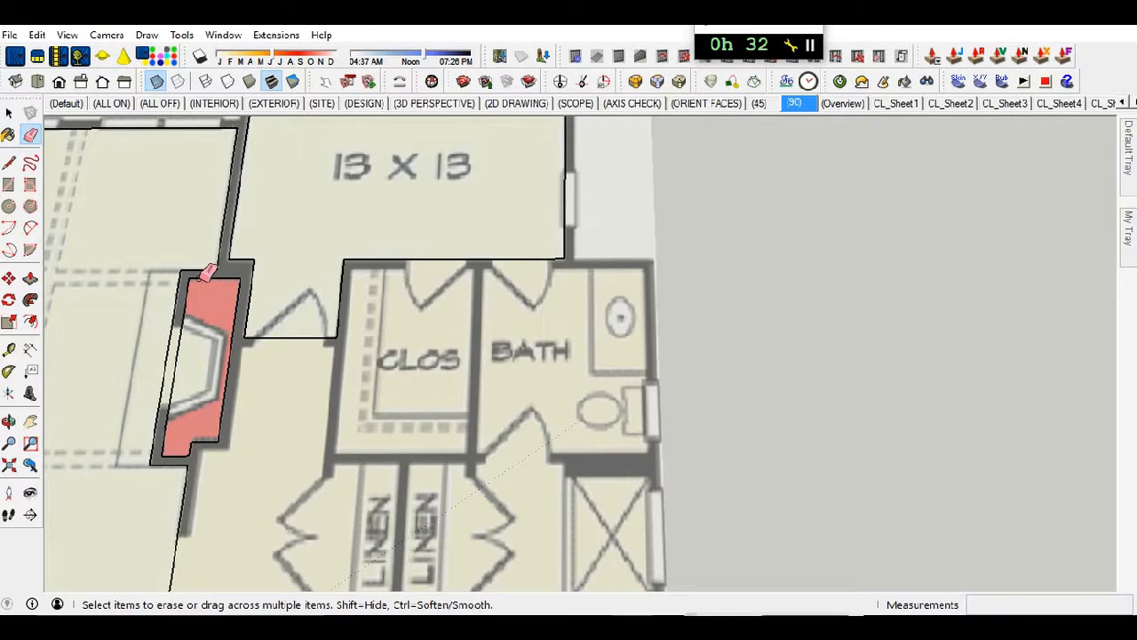
{"action": "key", "text": "l"}
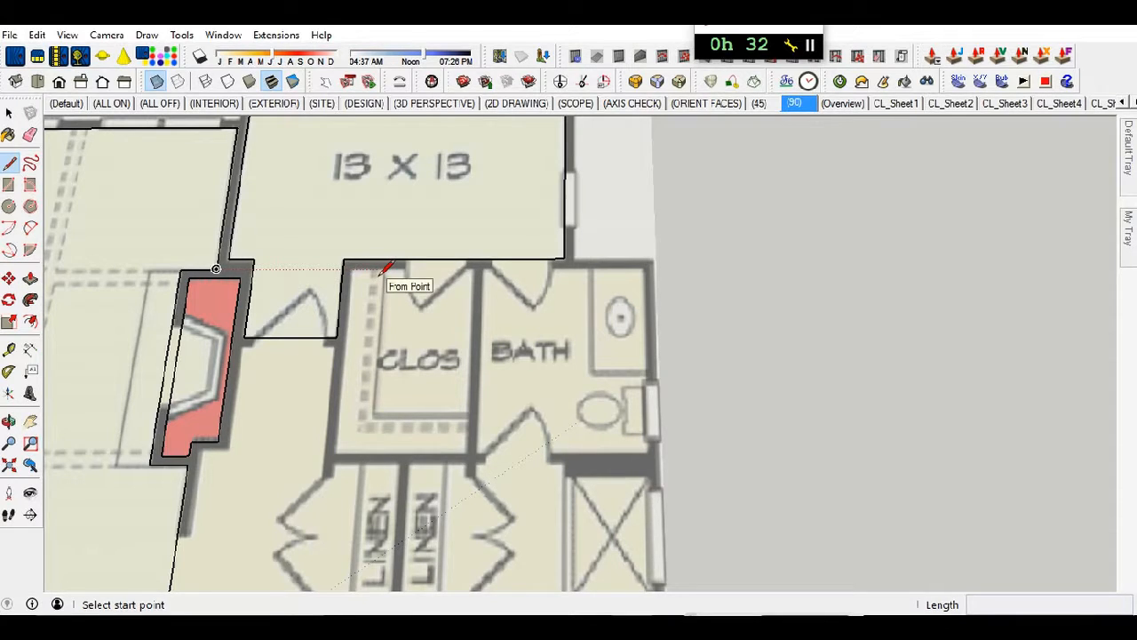
{"action": "key", "text": "r"}
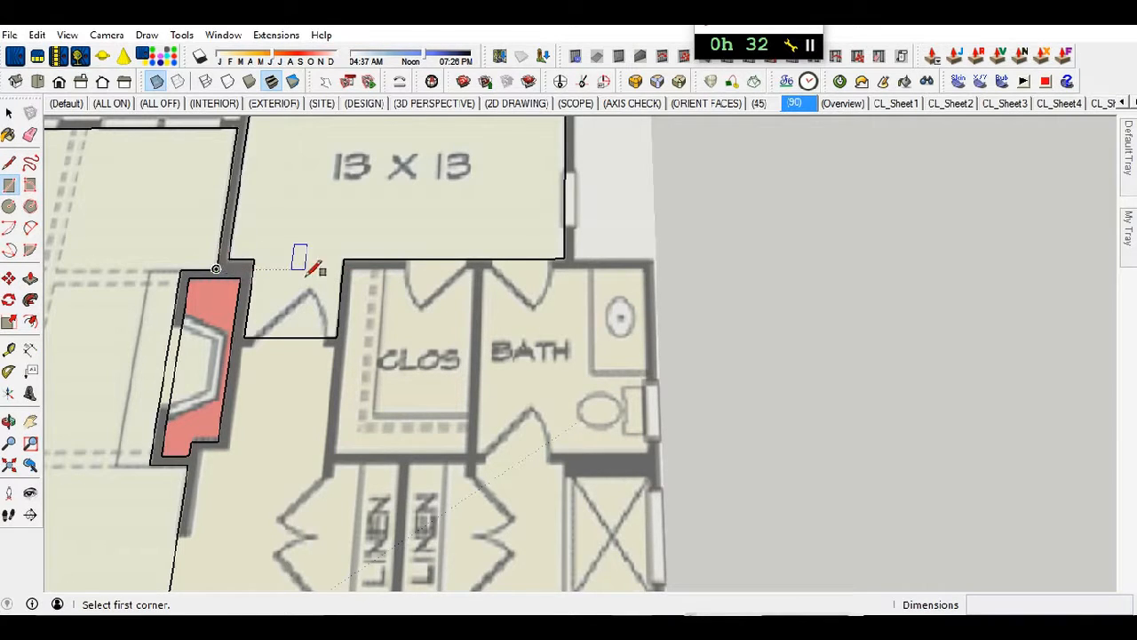
{"action": "left_click", "coordinate": [351, 270]}
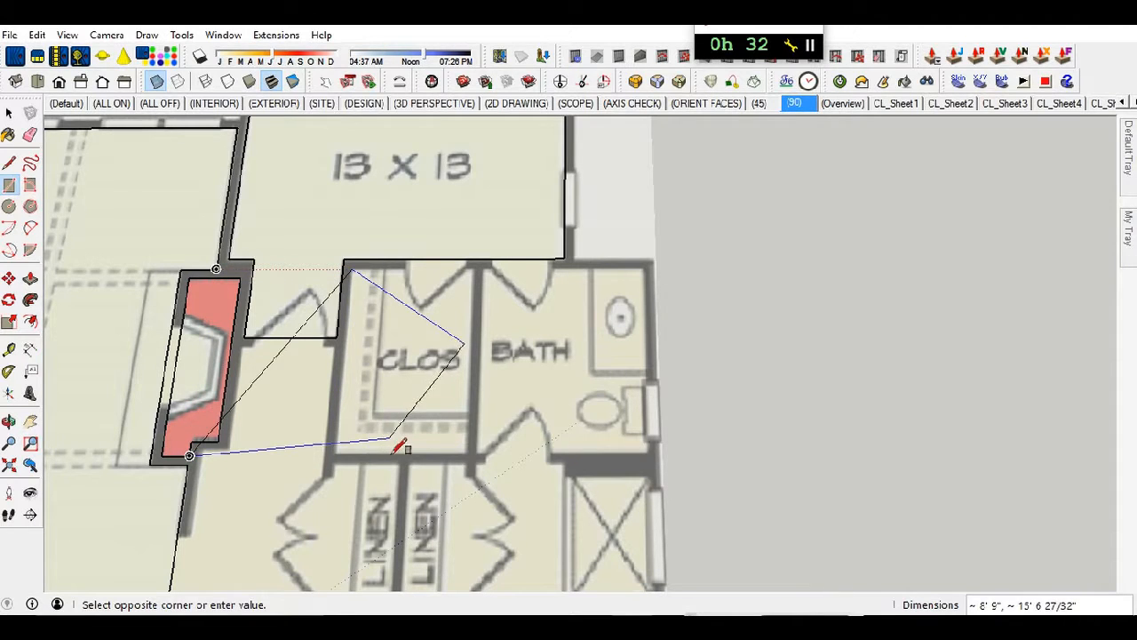
{"action": "left_click", "coordinate": [467, 453]}
- Draw a rectangle about 6' 11 1/2" by 6' 1 1/2" over the bath beside Bedroom 3's closet, aligned with the closet's upper edge
{"action": "scroll", "coordinate": [444, 495], "scroll_direction": "down", "scroll_amount": 3}
{"action": "scroll", "coordinate": [394, 255], "scroll_direction": "up", "scroll_amount": 4}
{"action": "scroll", "coordinate": [436, 373], "scroll_direction": "down", "scroll_amount": 2}
{"action": "scroll", "coordinate": [385, 332], "scroll_direction": "up", "scroll_amount": 5}
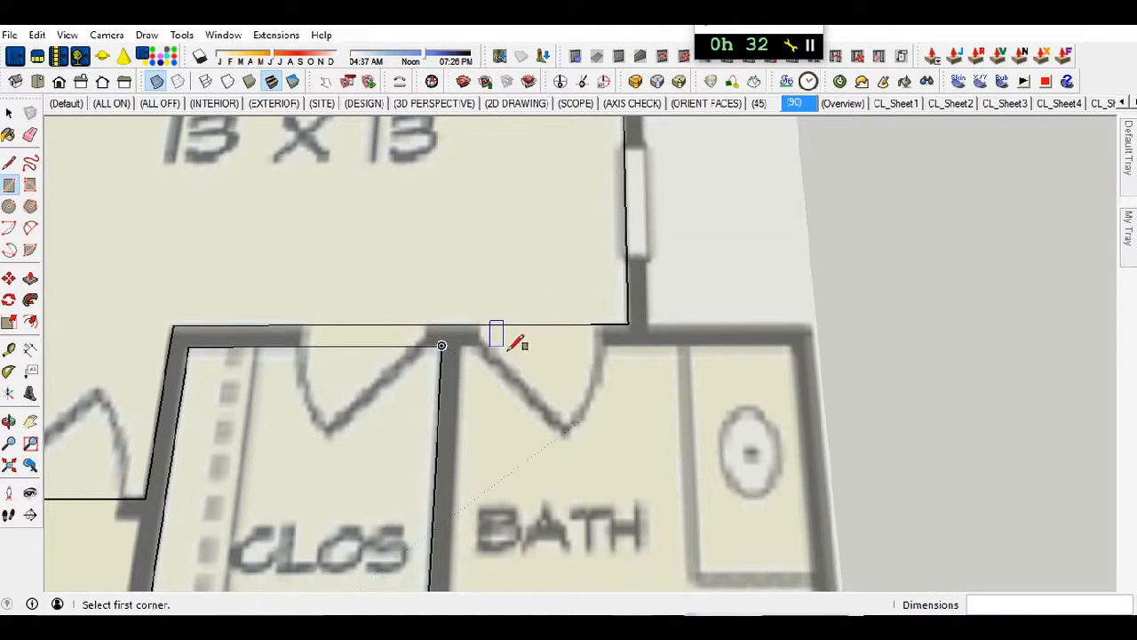
{"action": "left_click", "coordinate": [461, 345]}
{"action": "scroll", "coordinate": [448, 391], "scroll_direction": "down", "scroll_amount": 2}
{"action": "scroll", "coordinate": [437, 364], "scroll_direction": "down", "scroll_amount": 3}
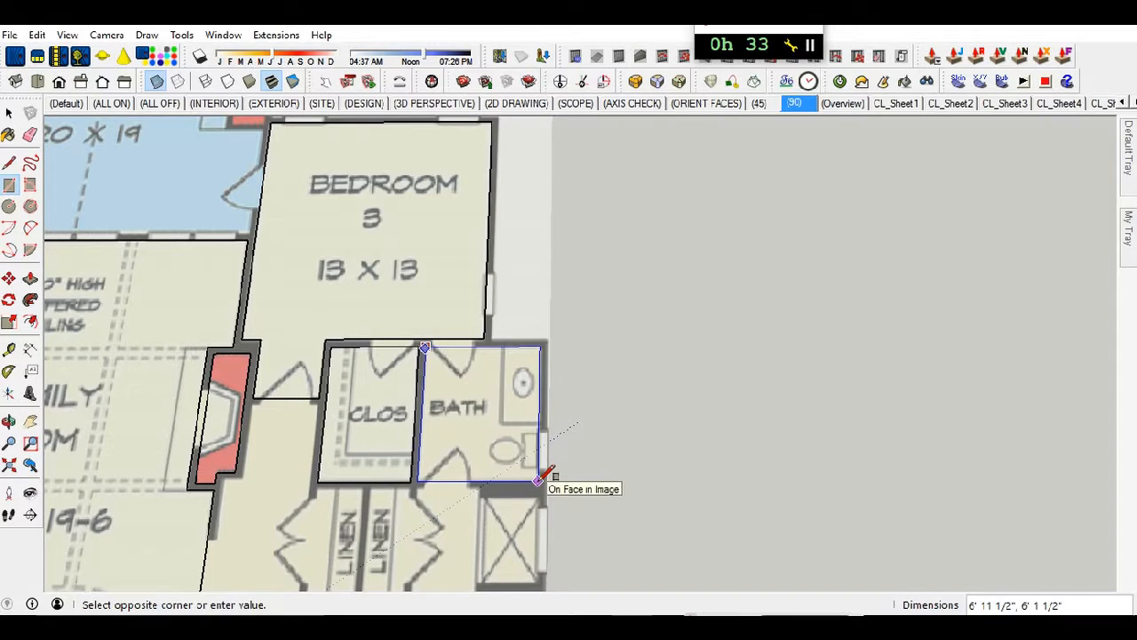
{"action": "left_click", "coordinate": [538, 480]}
- Start a rectangle at the upper corner of the linen closets, just below the wall of Bedroom 3's closet
{"action": "scroll", "coordinate": [436, 338], "scroll_direction": "down", "scroll_amount": 3}
{"action": "scroll", "coordinate": [432, 483], "scroll_direction": "up", "scroll_amount": 6}
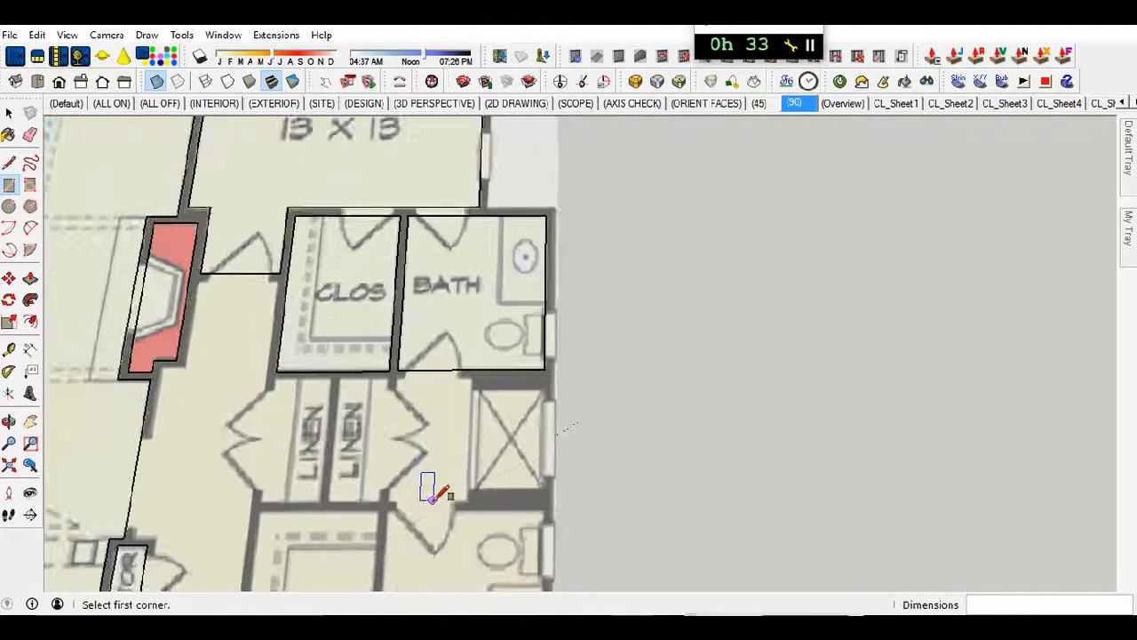
{"action": "scroll", "coordinate": [293, 399], "scroll_direction": "down", "scroll_amount": 1}
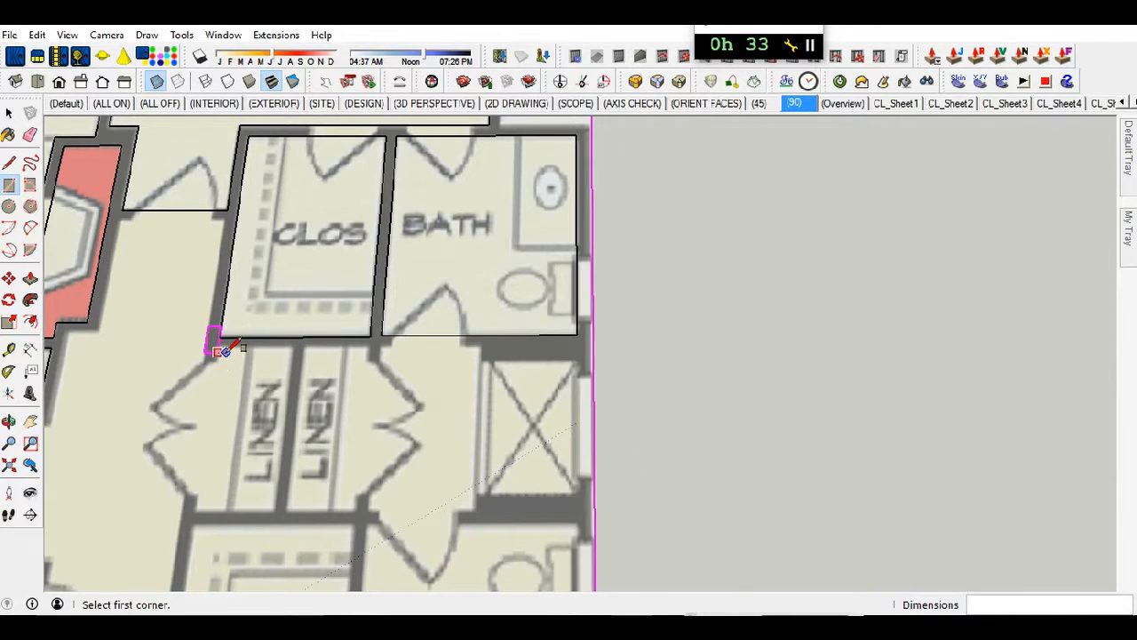
{"action": "scroll", "coordinate": [218, 346], "scroll_direction": "up", "scroll_amount": 3}
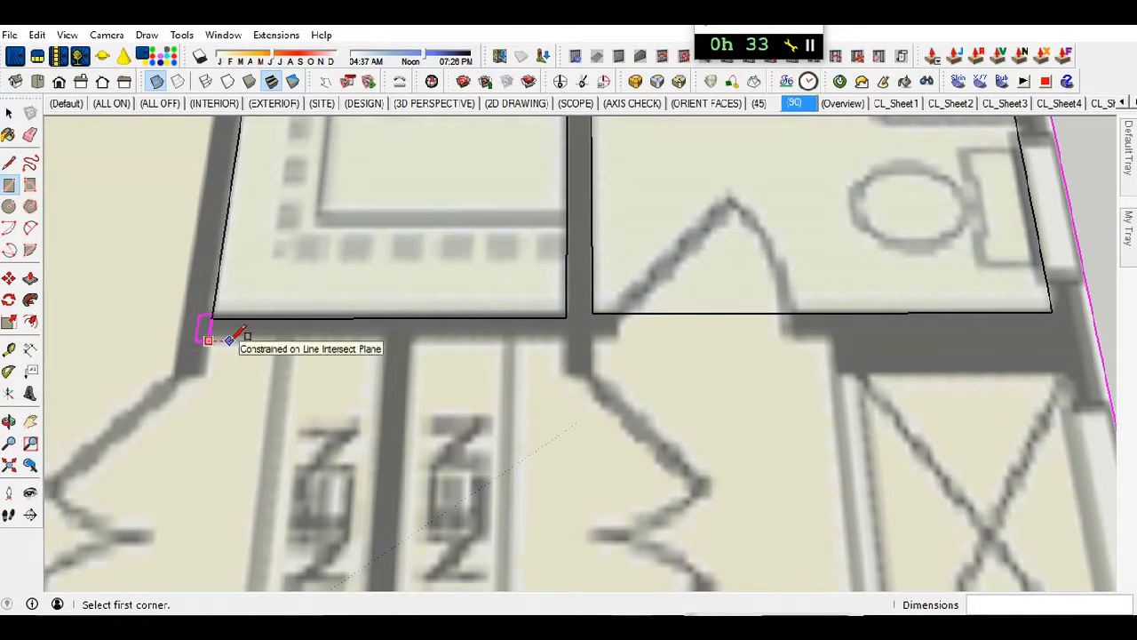
{"action": "left_click", "coordinate": [229, 339]}
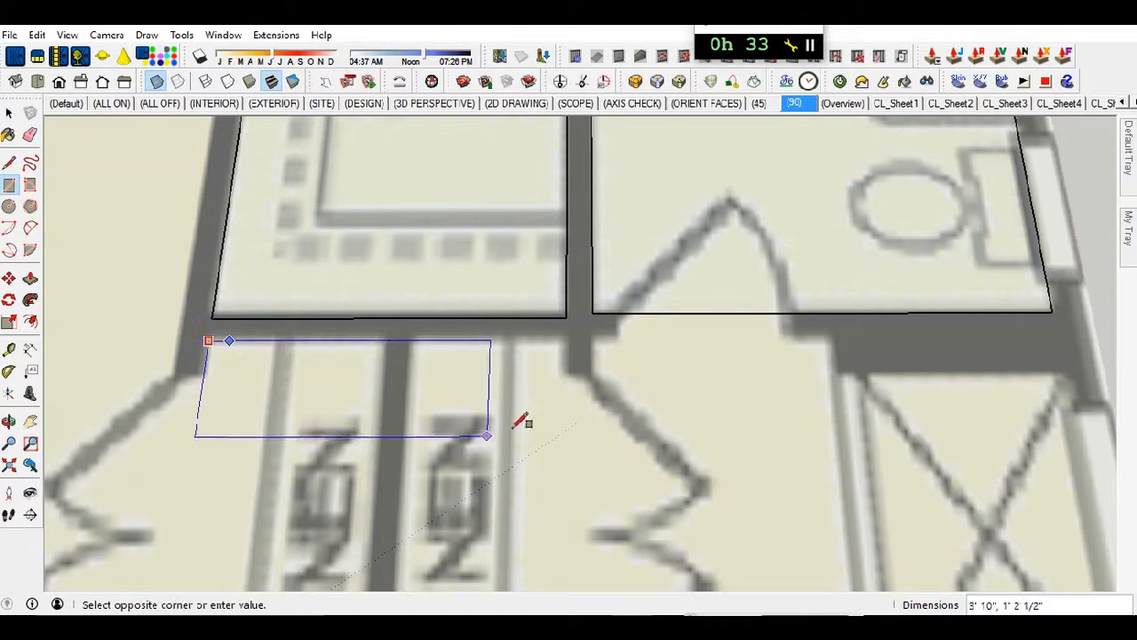